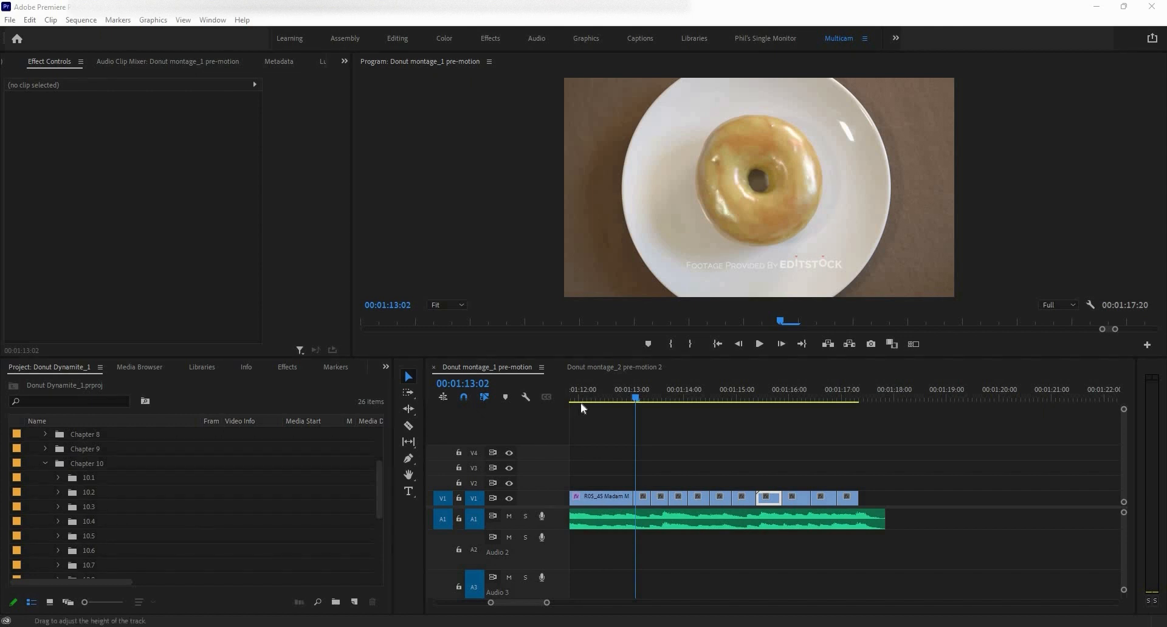
# Step: Play through the donut shots from about 00:01:13:02 to the end of the montage
pyautogui.click(638, 397)
pyautogui.press('space')
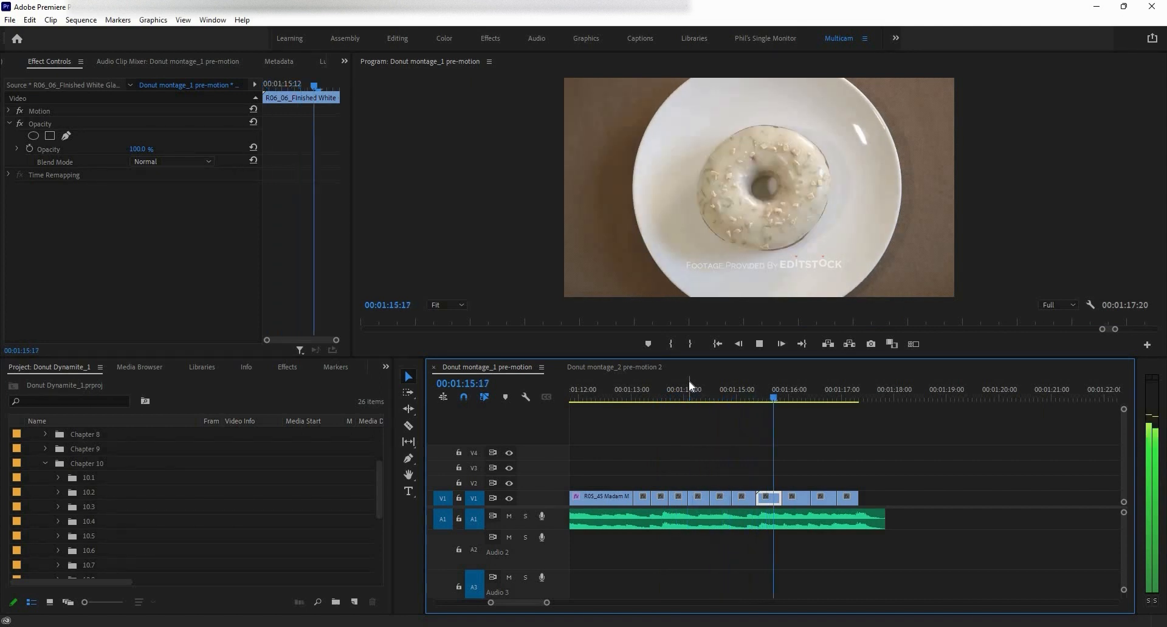
pyautogui.click(821, 401)
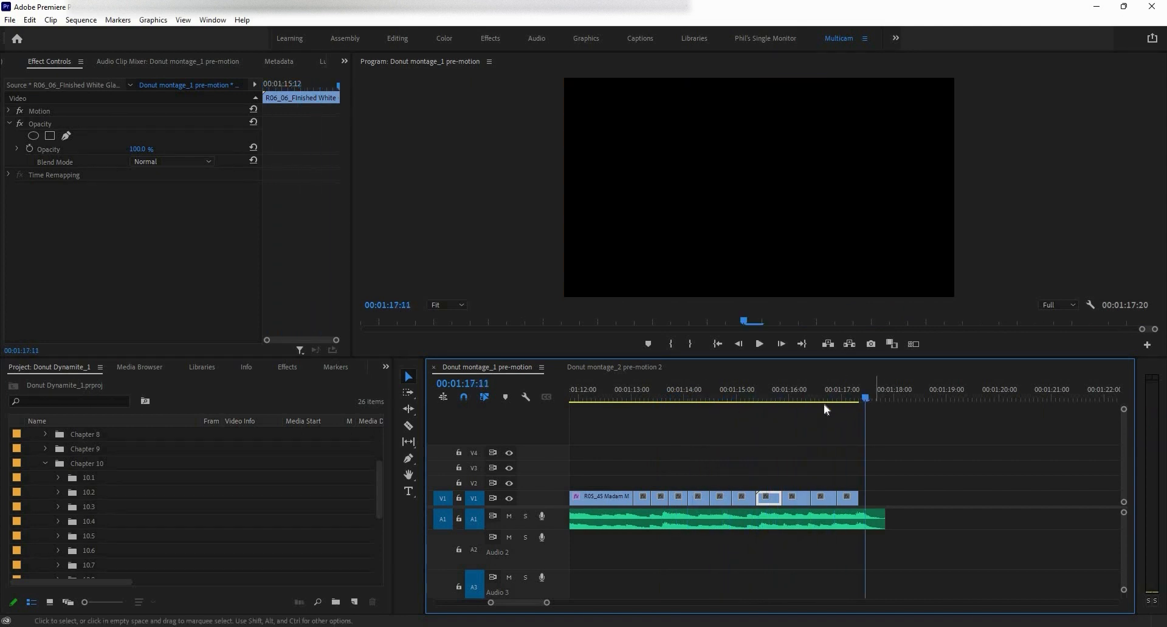
# Step: Stagger the clips after the first donut shot upward, one each on V2 to V5, with all remaining clips on V6
pyautogui.click(997, 496)
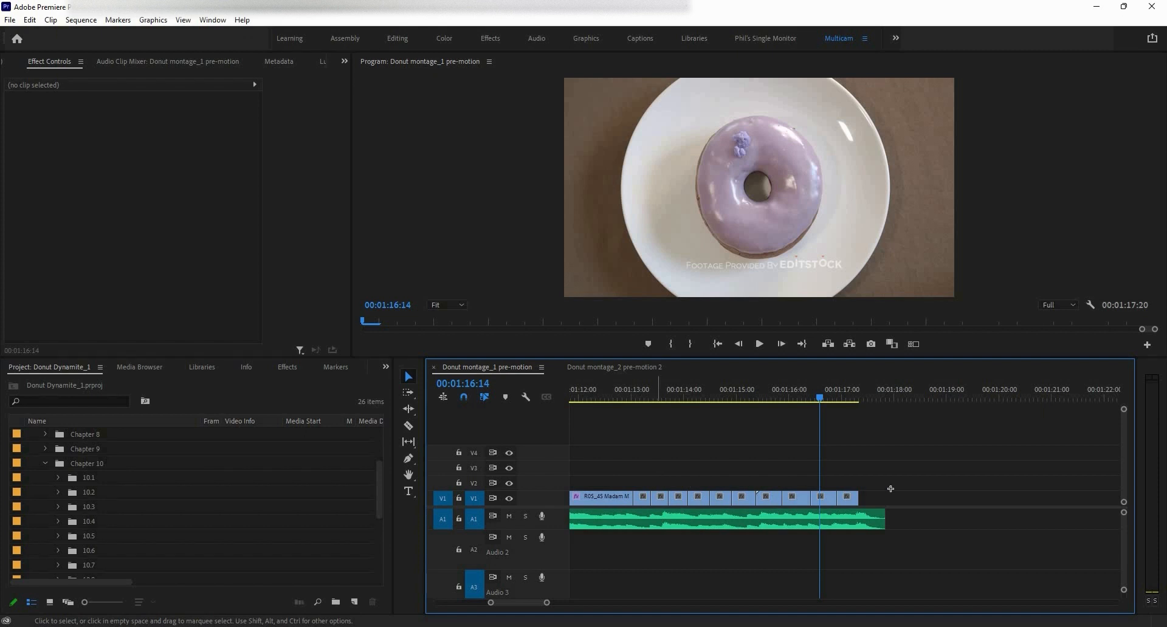
pyautogui.moveTo(657, 475); pyautogui.dragTo(891, 497)
pyautogui.moveTo(752, 493); pyautogui.dragTo(752, 494)
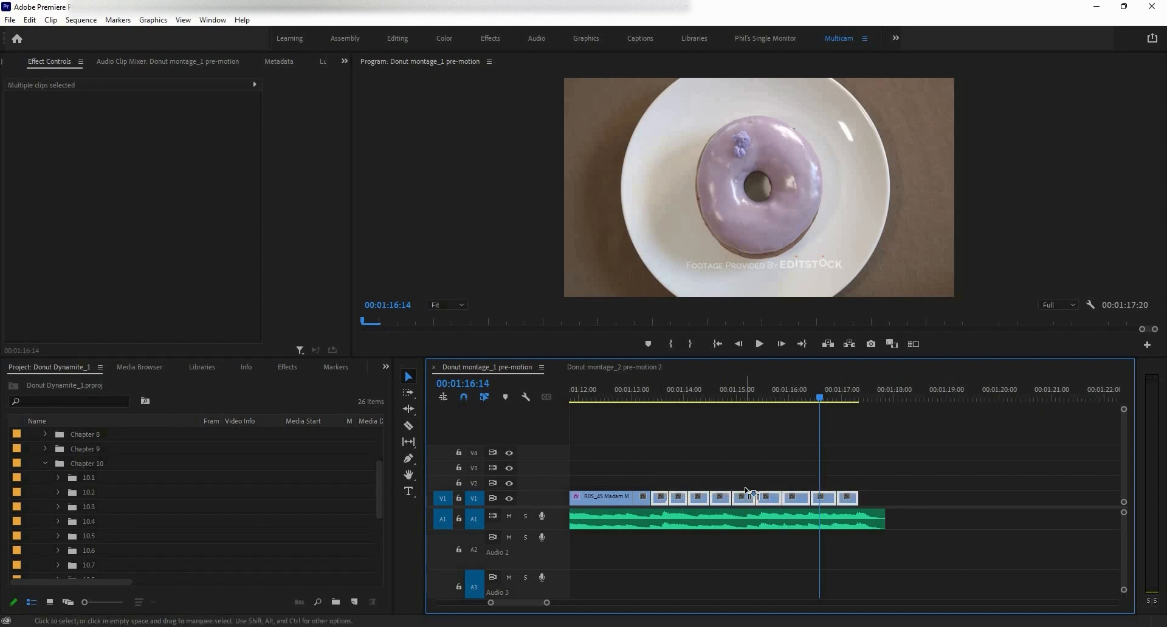
pyautogui.moveTo(674, 499); pyautogui.dragTo(676, 505)
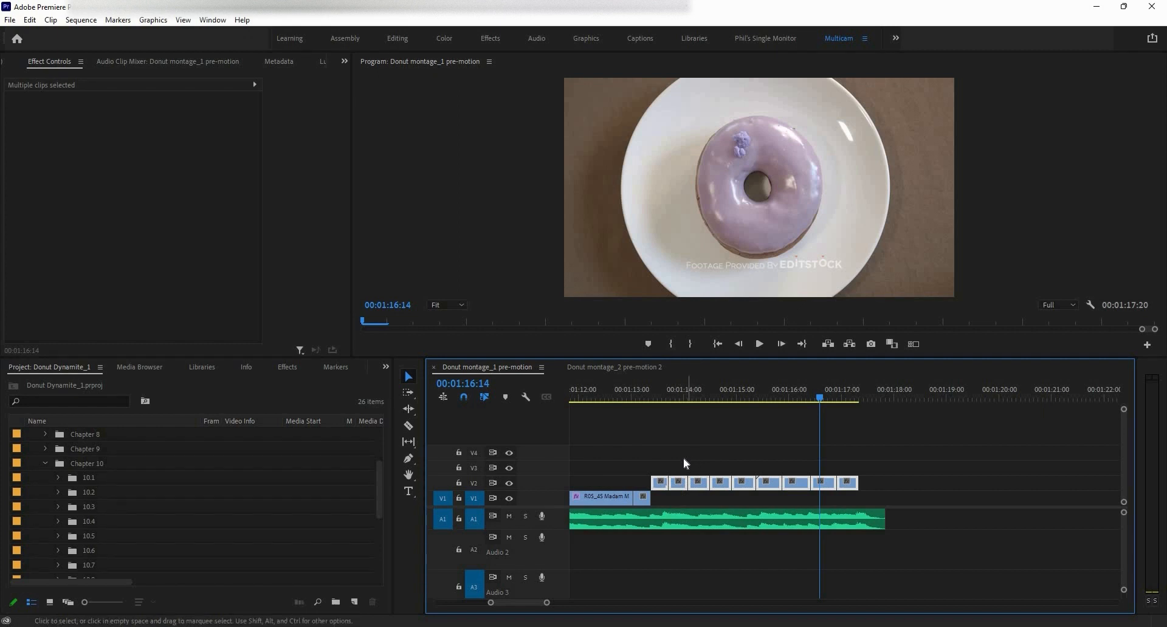
pyautogui.moveTo(683, 458); pyautogui.dragTo(864, 485)
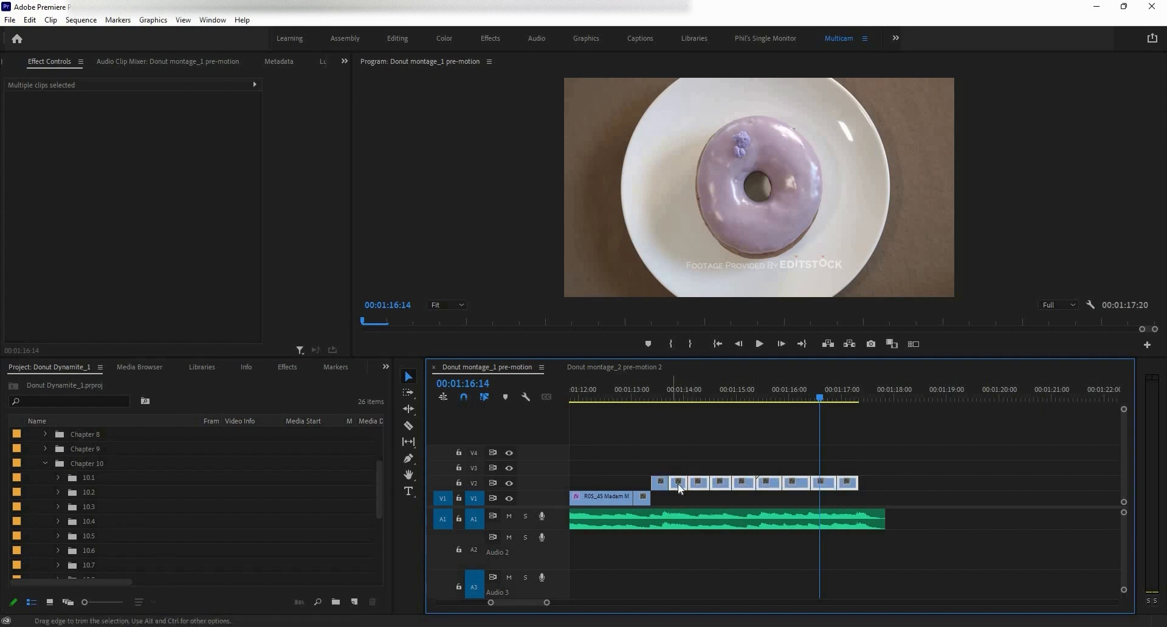
pyautogui.moveTo(686, 477); pyautogui.dragTo(867, 466)
pyautogui.moveTo(744, 452); pyautogui.dragTo(739, 429)
pyautogui.moveTo(866, 429); pyautogui.dragTo(801, 421)
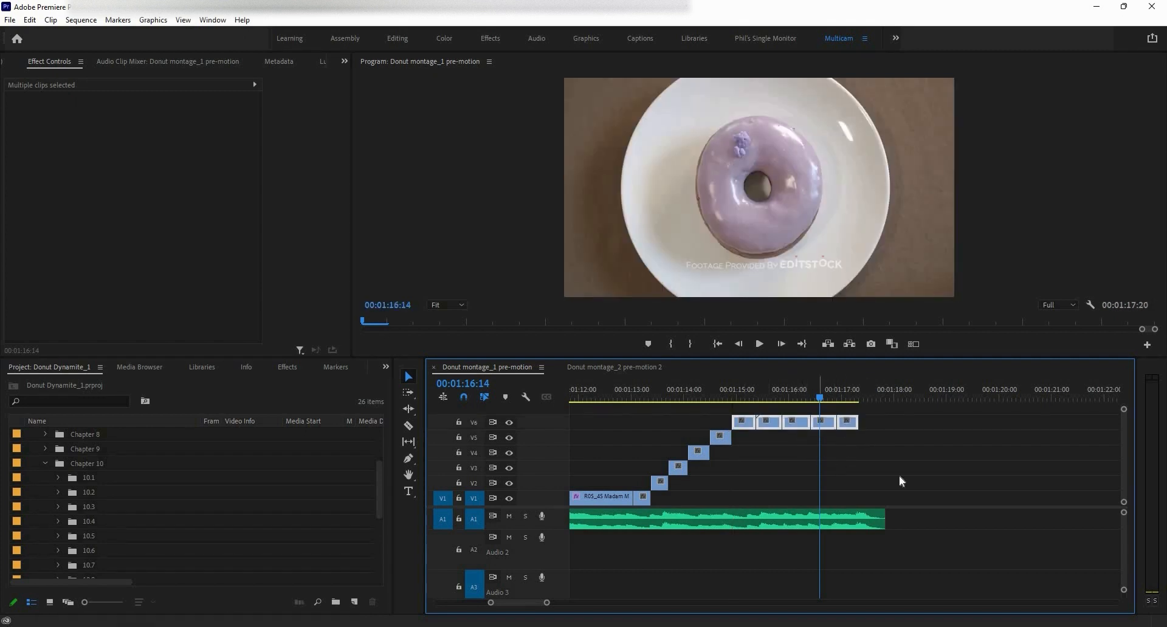
# Step: Enlarge the video track area and continue the staircase, placing the clips after the V6 one individually on V7 to V10
pyautogui.scroll(2, 899, 475)
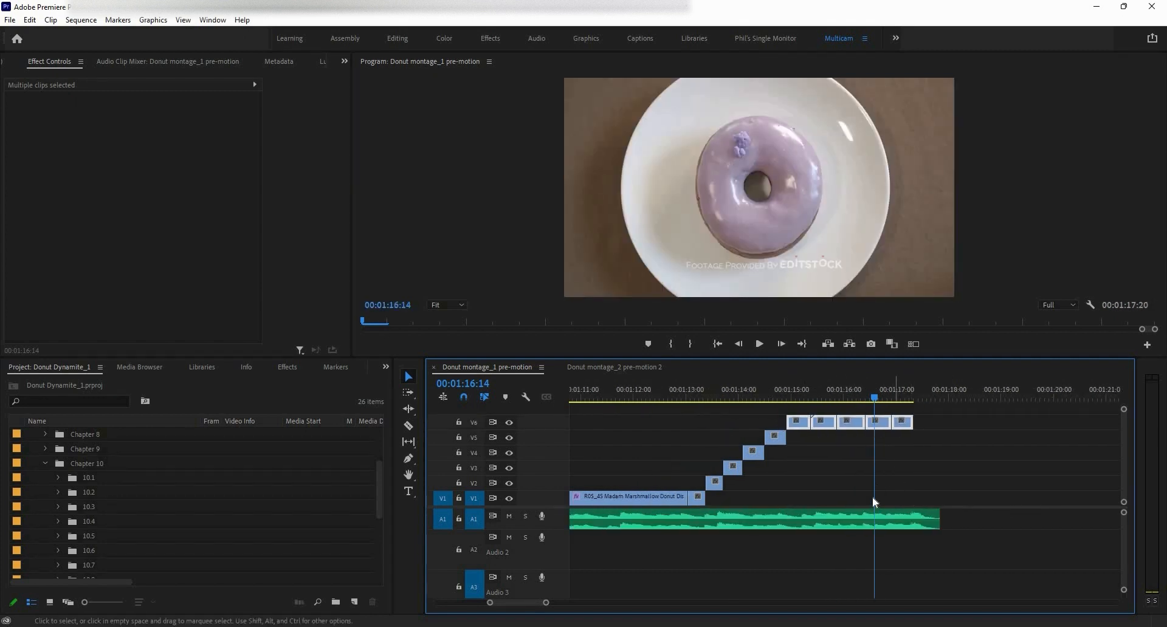
pyautogui.scroll(1, 964, 477)
pyautogui.scroll(-1, 1104, 454)
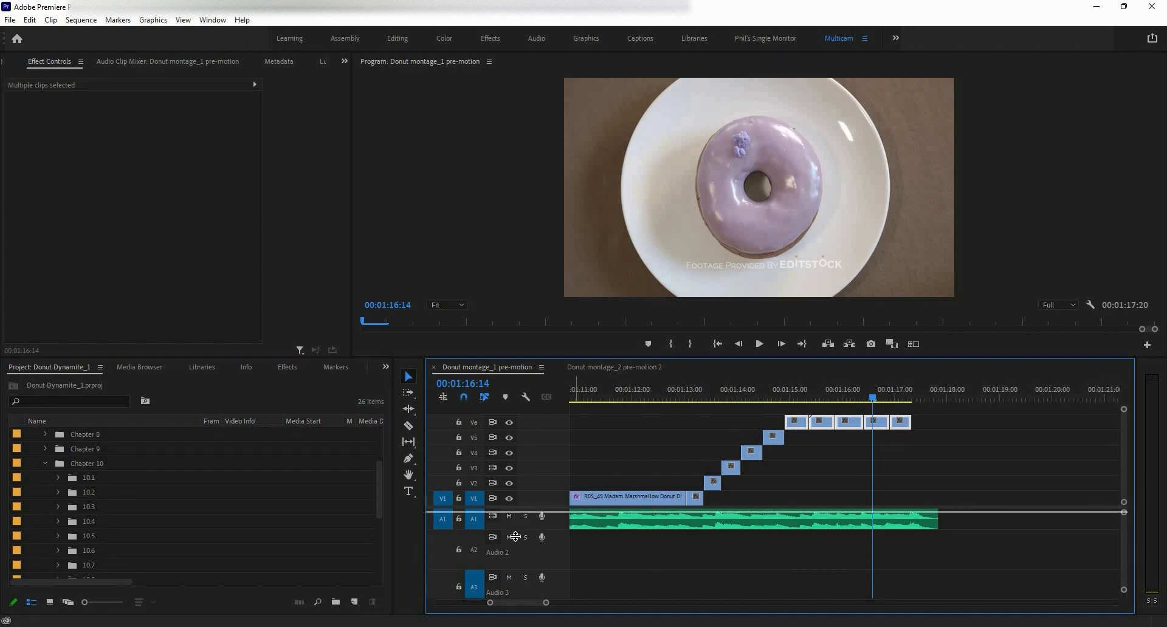
pyautogui.moveTo(516, 509); pyautogui.dragTo(520, 542)
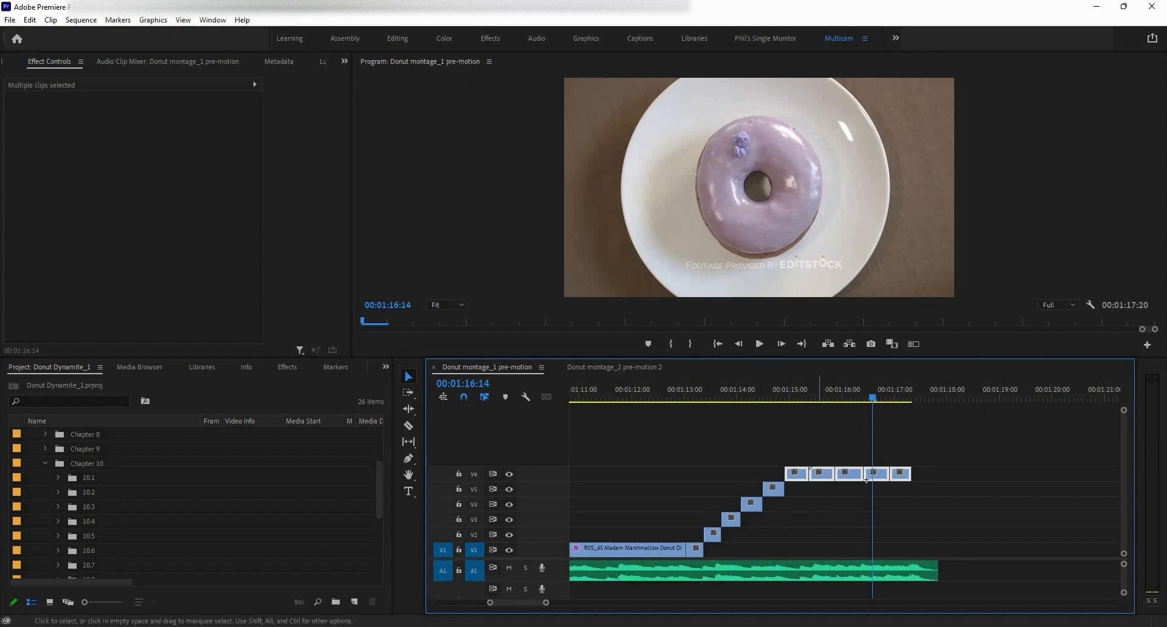
pyautogui.click(821, 495)
pyautogui.moveTo(835, 474); pyautogui.dragTo(838, 460)
pyautogui.moveTo(918, 455); pyautogui.dragTo(900, 433)
pyautogui.moveTo(900, 440); pyautogui.dragTo(900, 414)
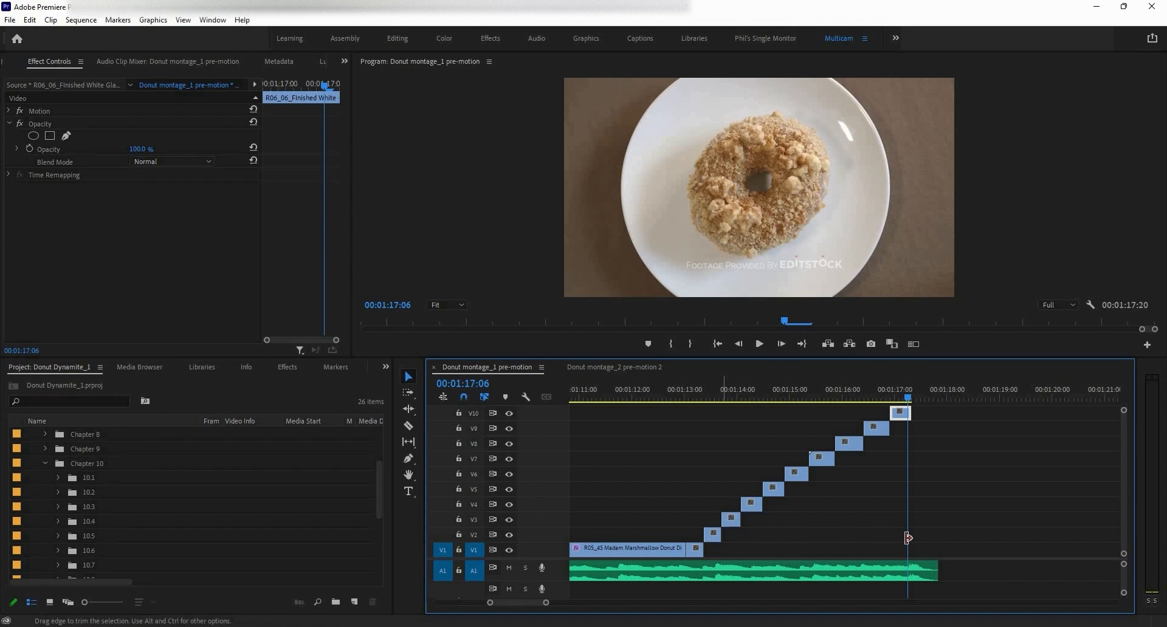
# Step: Extend the ends of the donut clips on V1 to V9 so they align with the end of the V10 clip
pyautogui.moveTo(723, 536); pyautogui.dragTo(907, 535)
pyautogui.moveTo(703, 550); pyautogui.dragTo(907, 533)
pyautogui.press('j')
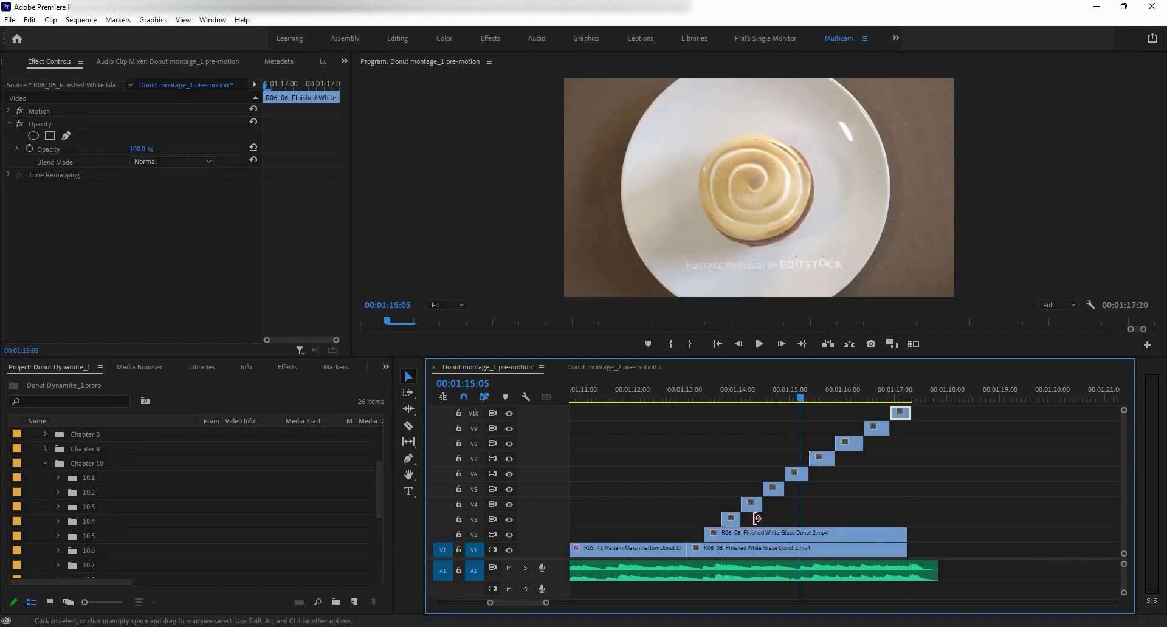
pyautogui.moveTo(756, 518); pyautogui.dragTo(905, 497)
pyautogui.moveTo(784, 489); pyautogui.dragTo(905, 489)
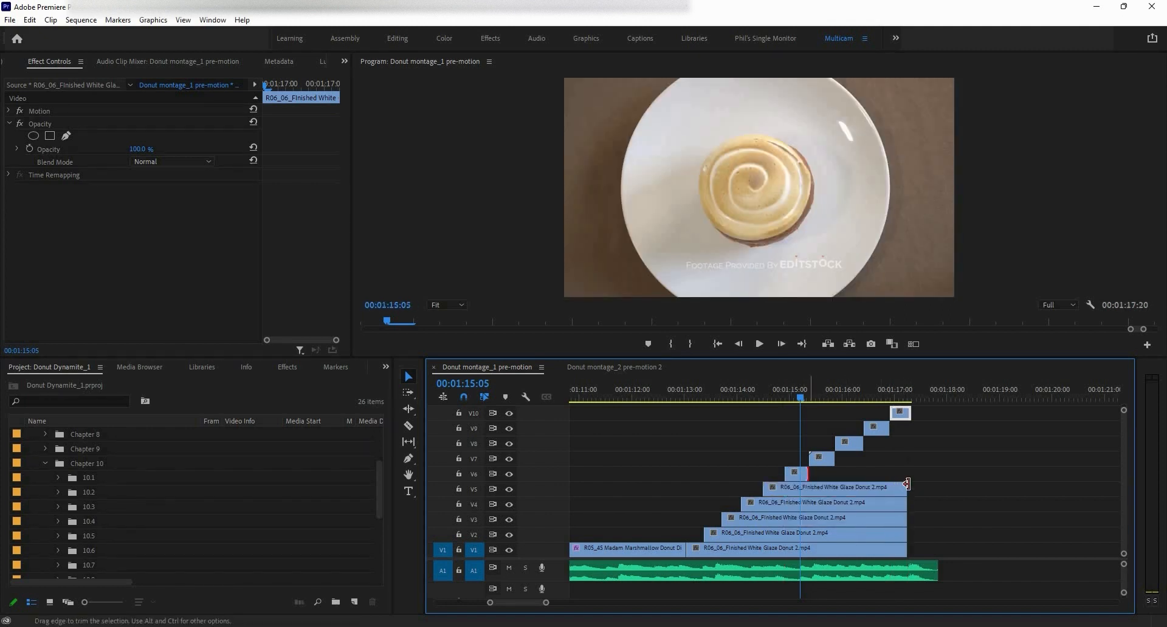
pyautogui.moveTo(807, 473); pyautogui.dragTo(909, 473)
pyautogui.moveTo(834, 459); pyautogui.dragTo(907, 473)
pyautogui.moveTo(864, 444); pyautogui.dragTo(911, 548)
pyautogui.click(908, 474)
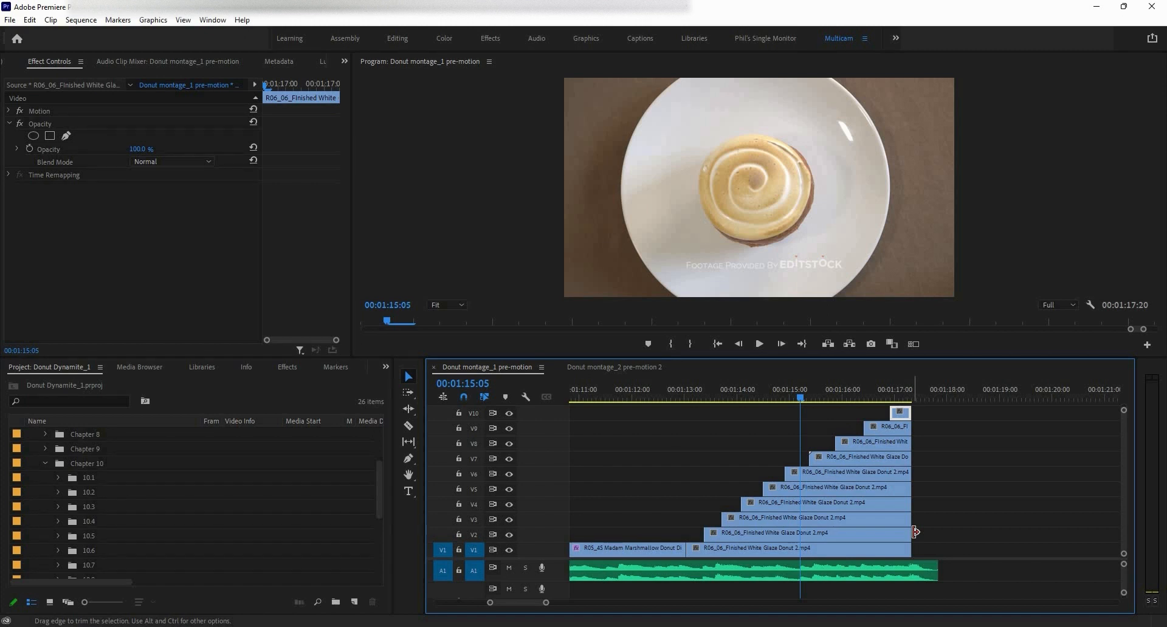
# Step: Park the playhead at 00:01:13:06, select the donut clip on V1 and expand its Motion properties
pyautogui.moveTo(793, 397); pyautogui.dragTo(699, 458)
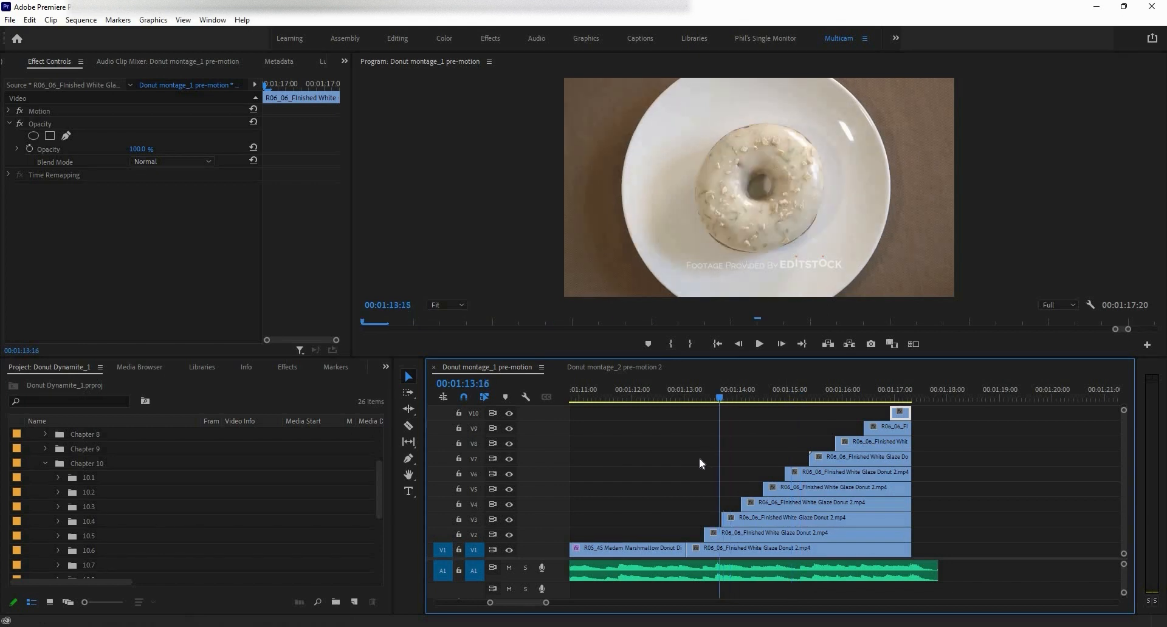
pyautogui.click(701, 555)
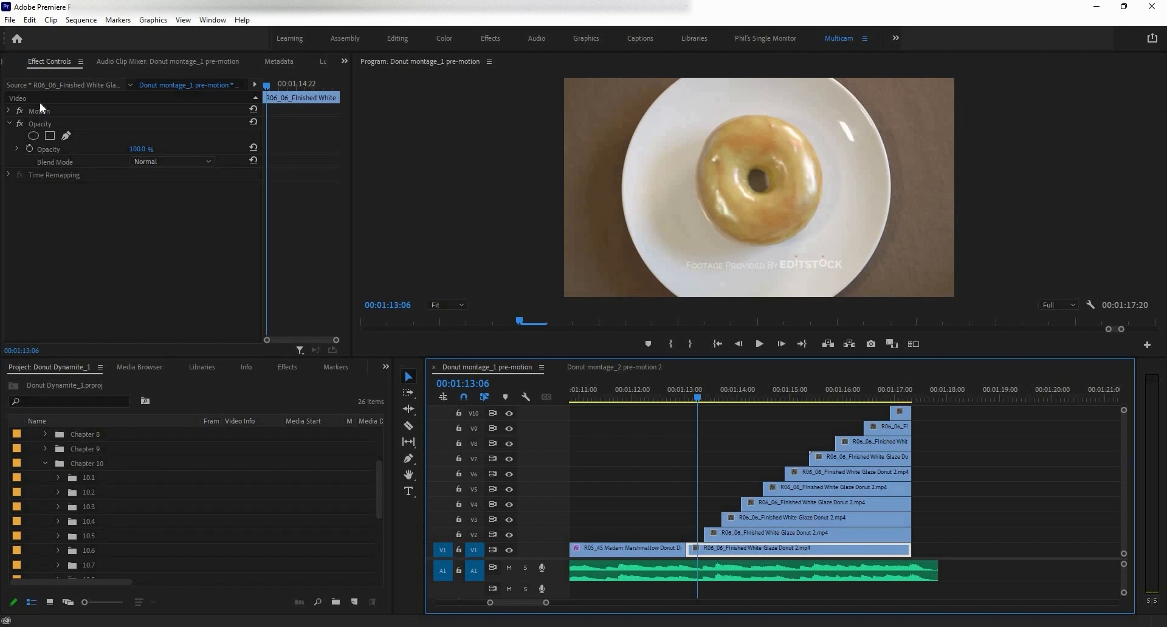
pyautogui.click(216, 21)
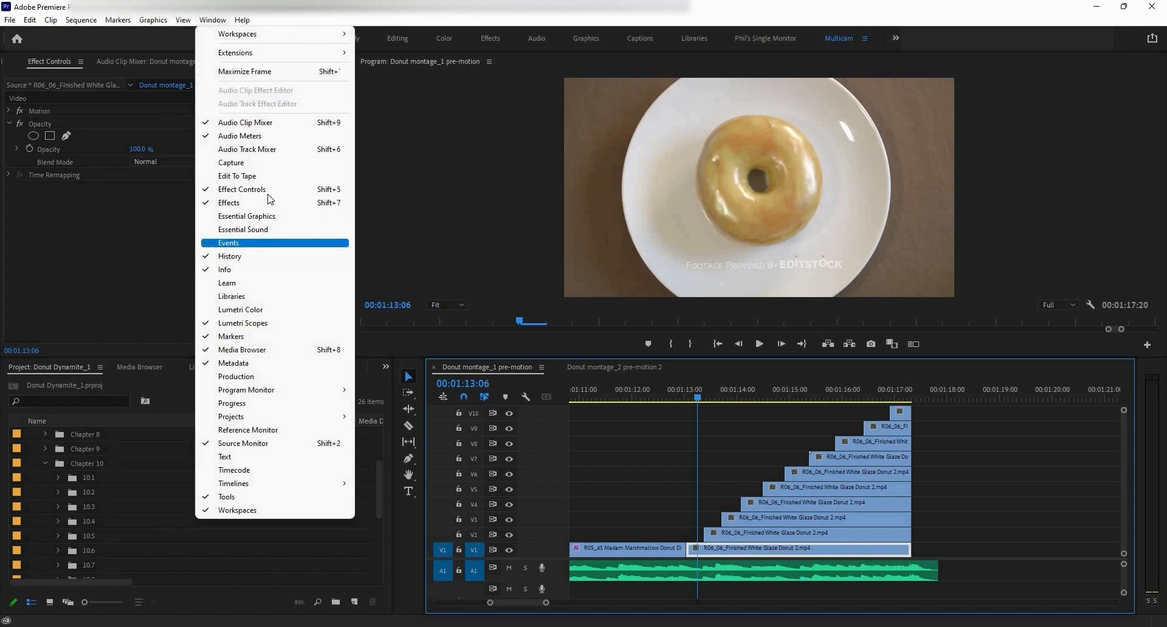
pyautogui.click(216, 22)
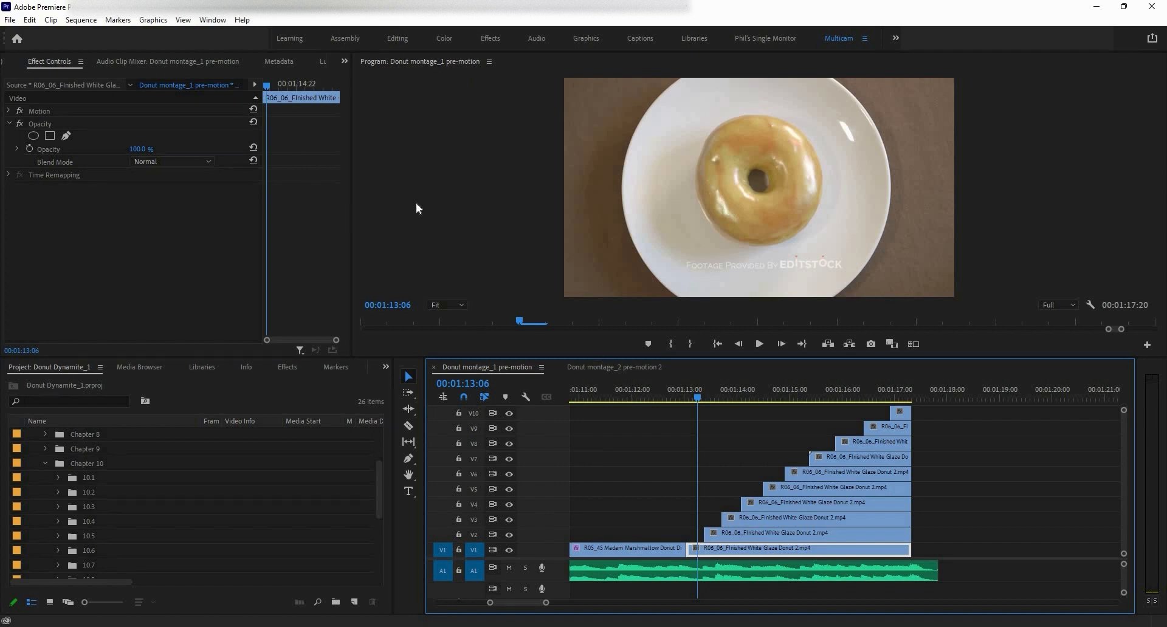
pyautogui.click(9, 111)
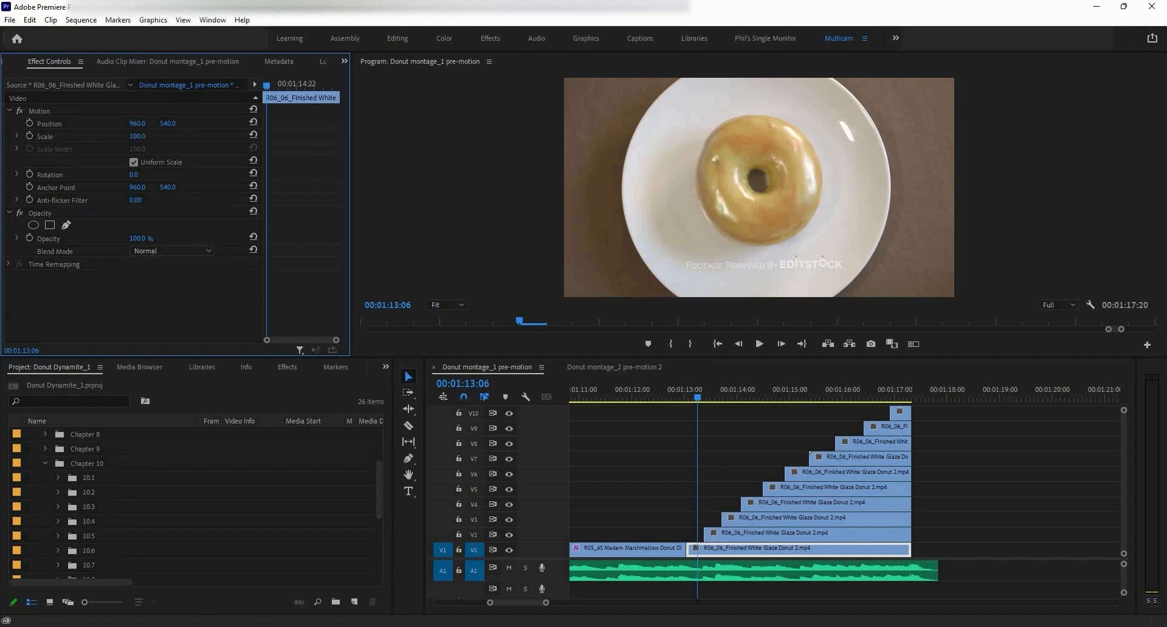
# Step: Try scaling the V1 donut clip to 10 and then to 15
pyautogui.moveTo(143, 124); pyautogui.dragTo(152, 124)
pyautogui.press('Tab')
pyautogui.press('Tab')
pyautogui.press('Tab')
pyautogui.write('1')
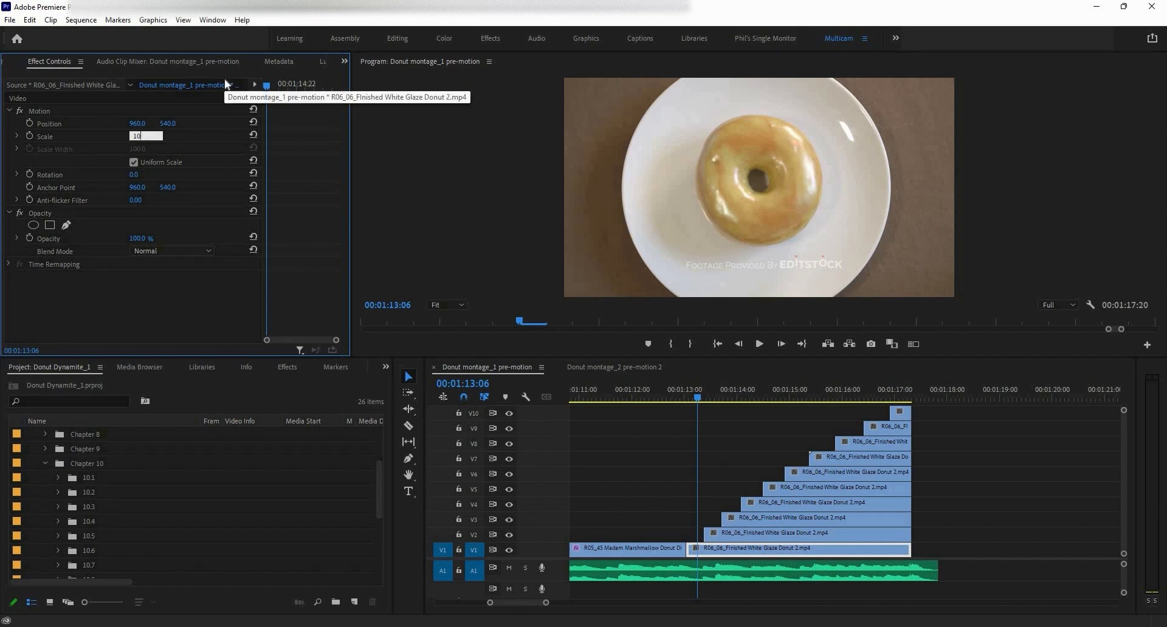
pyautogui.write('0')
pyautogui.press('Return')
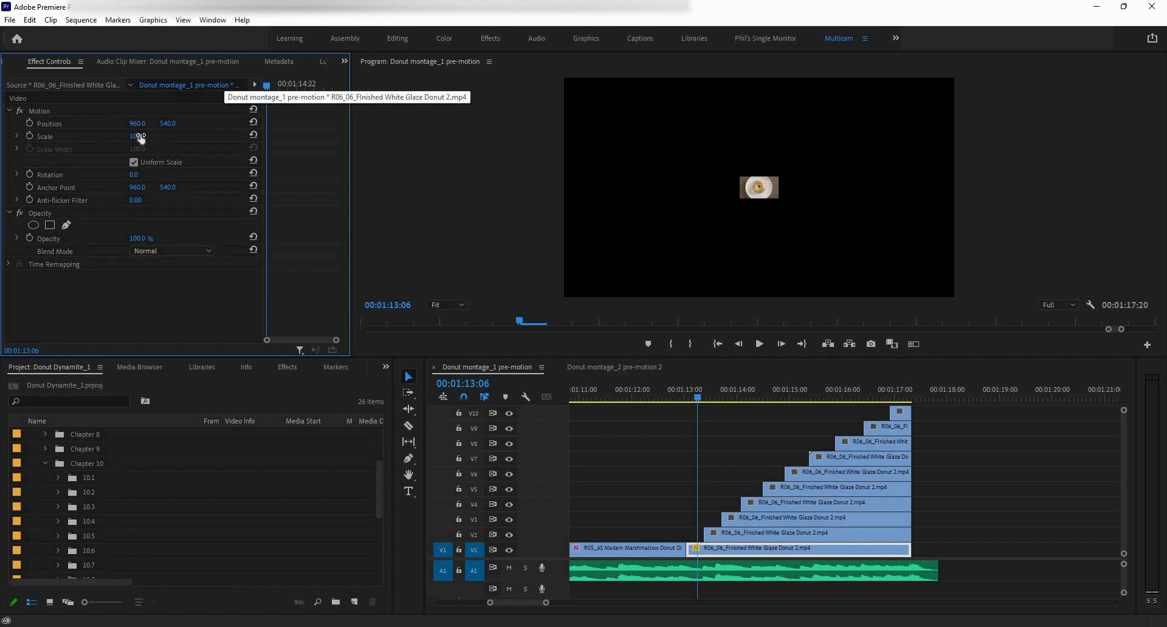
pyautogui.click(145, 135)
pyautogui.write('15')
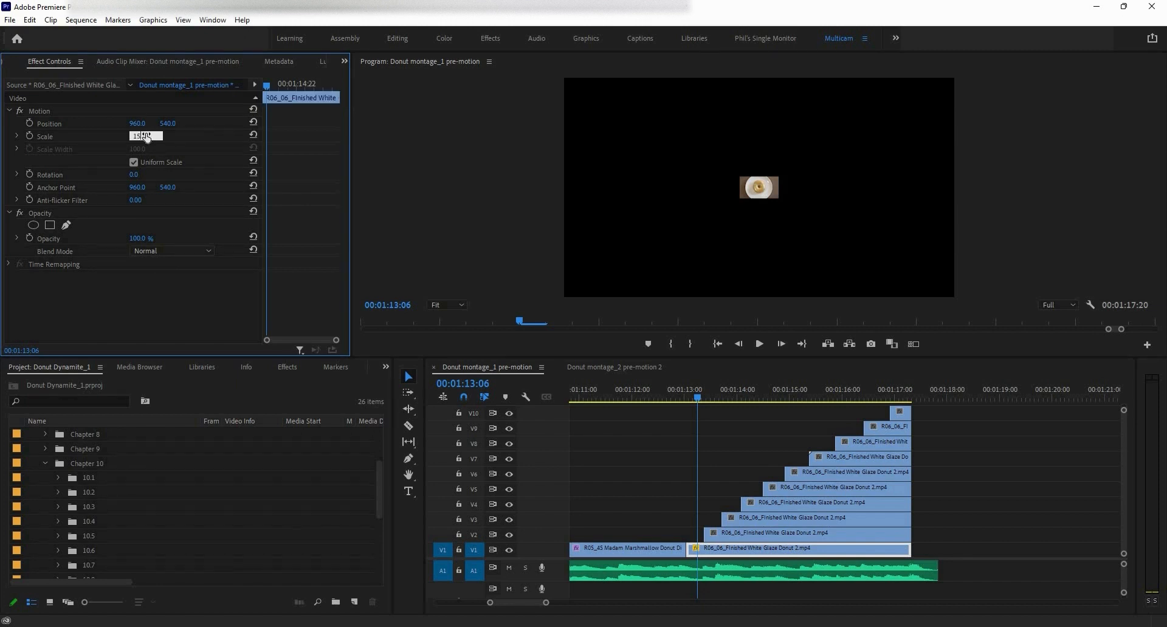
pyautogui.press('Return')
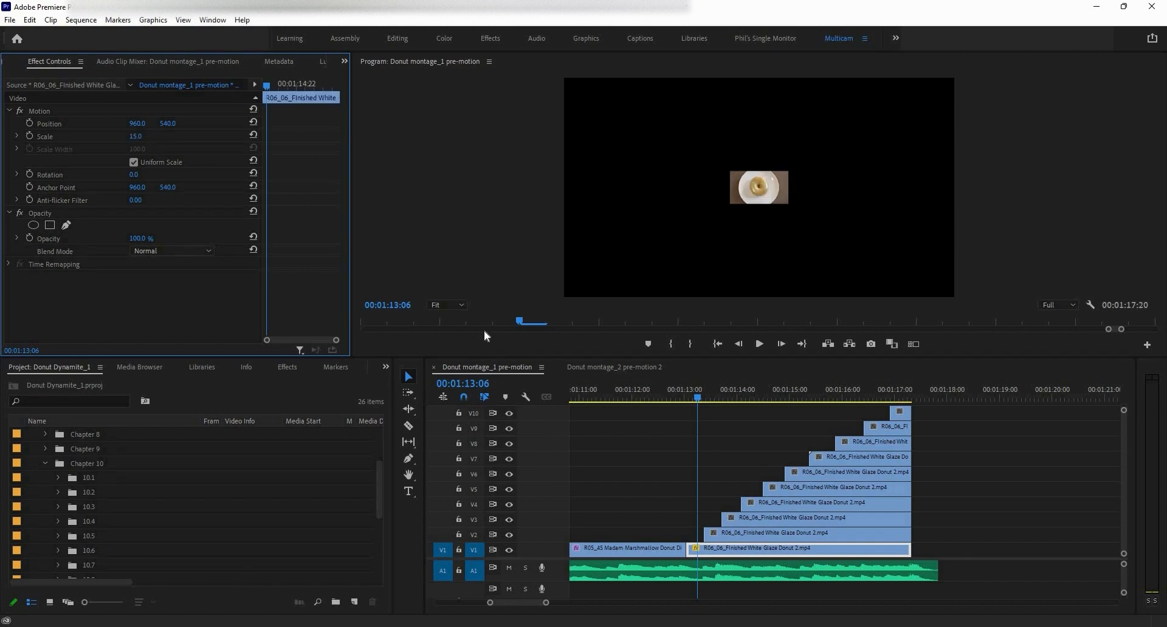
# Step: Check the scale and position of the first small donut clip in the Donut montage_2 pre-motion 2 sequence, then return to Donut montage_1 pre-motion
pyautogui.click(578, 367)
pyautogui.moveTo(686, 398); pyautogui.dragTo(669, 406)
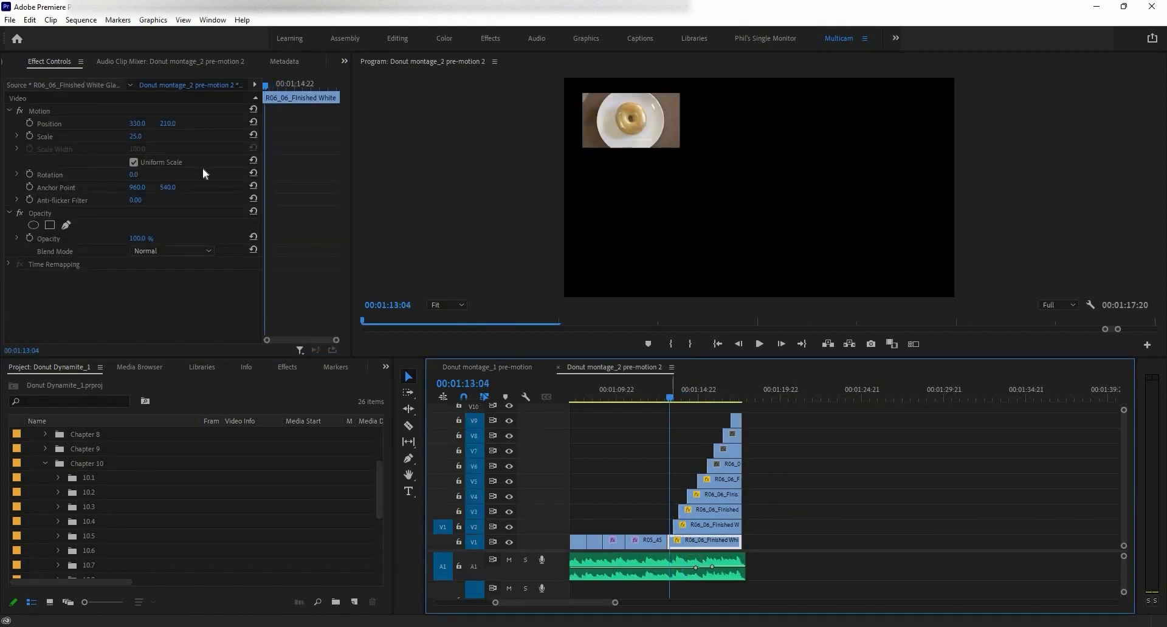
pyautogui.click(517, 363)
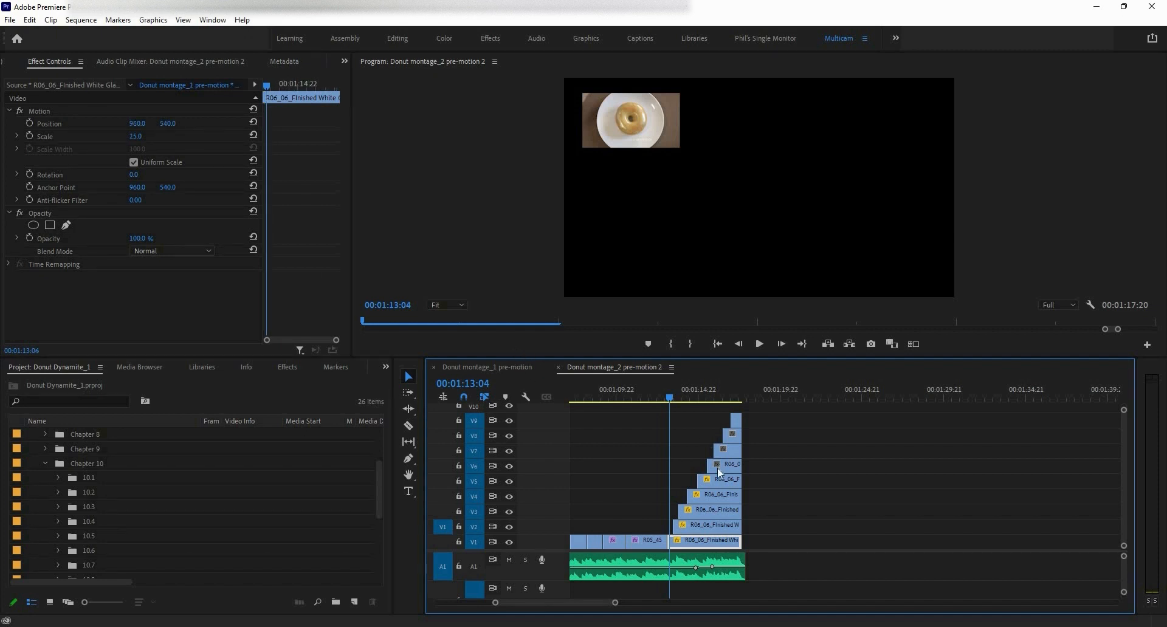
# Step: Set the V1 donut clip's scale to 25 and its position to 330, 210
pyautogui.click(146, 132)
pyautogui.write('25')
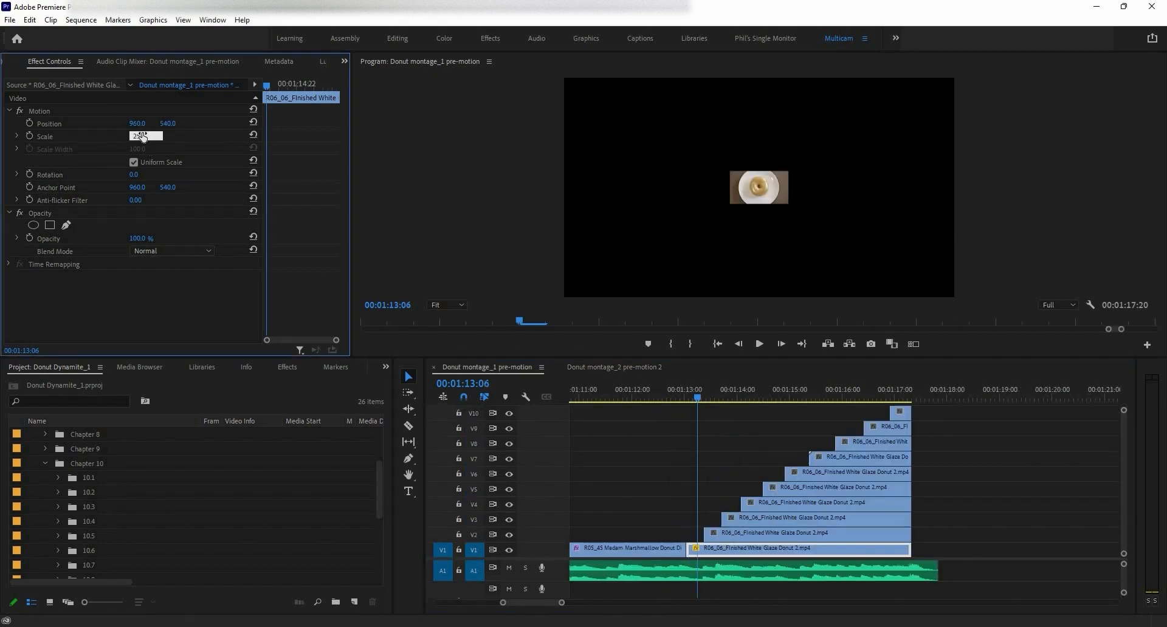
pyautogui.press('Return')
pyautogui.click(138, 124)
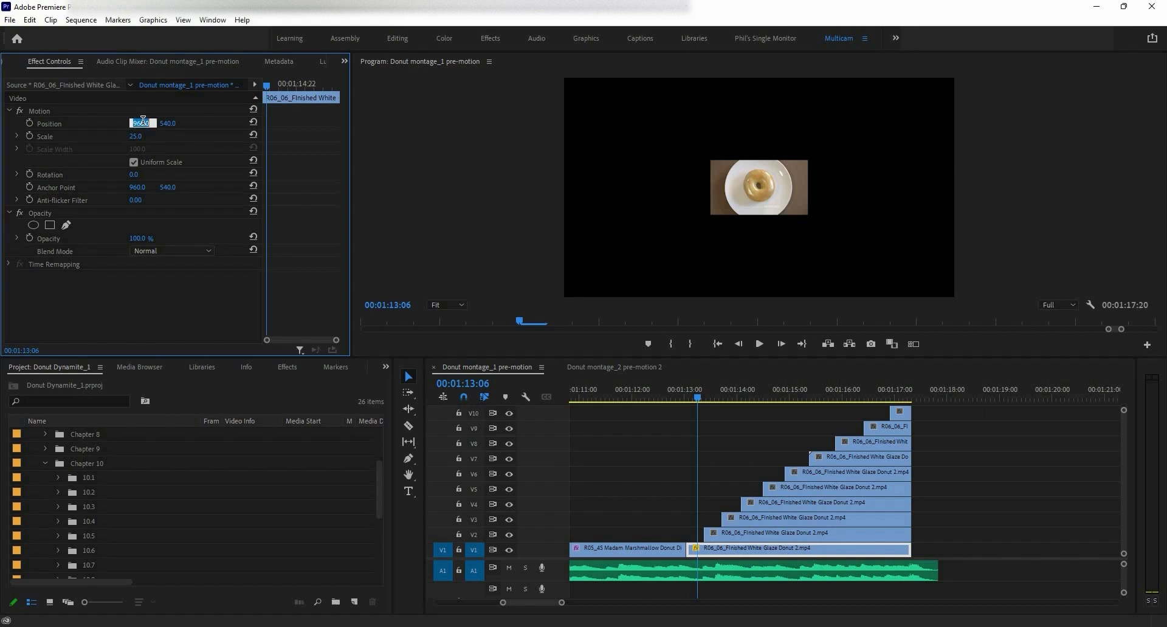
pyautogui.write('330')
pyautogui.press('Tab')
pyautogui.write('210')
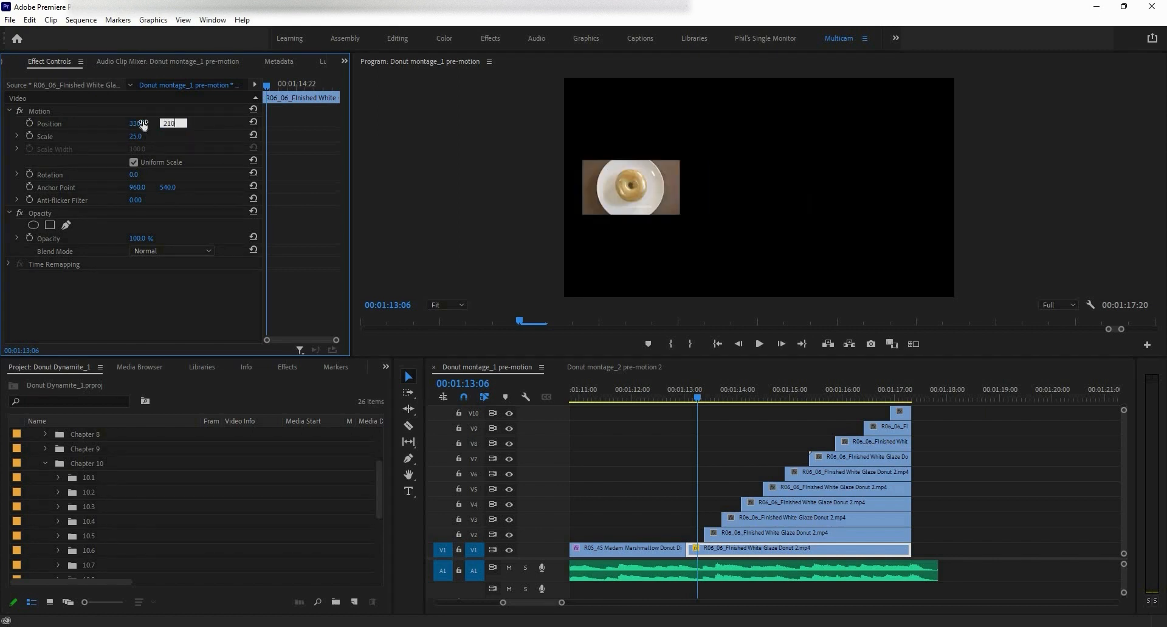
pyautogui.press('Return')
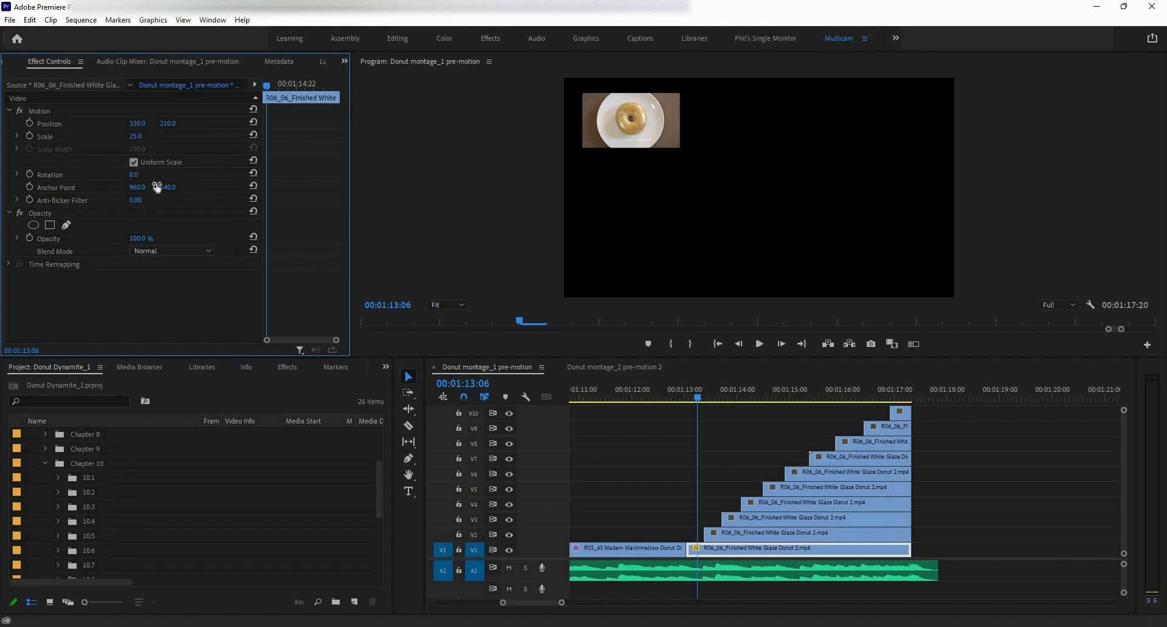
# Step: Copy the V1 donut clip and paste only its Motion attributes onto the V2 clip, excluding Opacity and Time Remapping
pyautogui.click(741, 547)
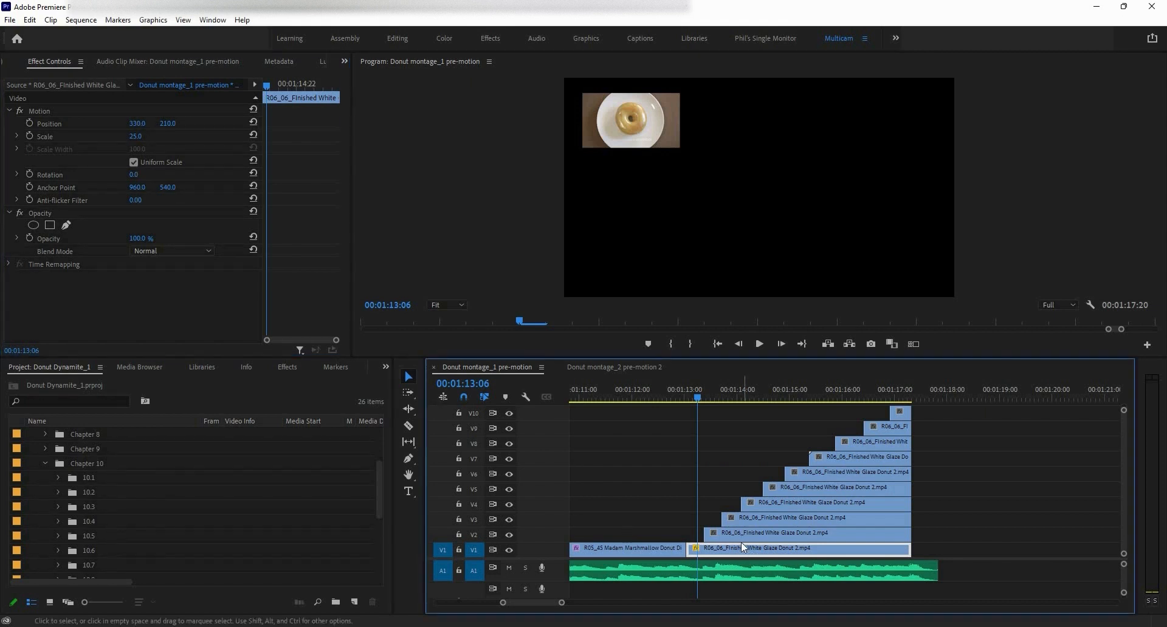
pyautogui.click(736, 533)
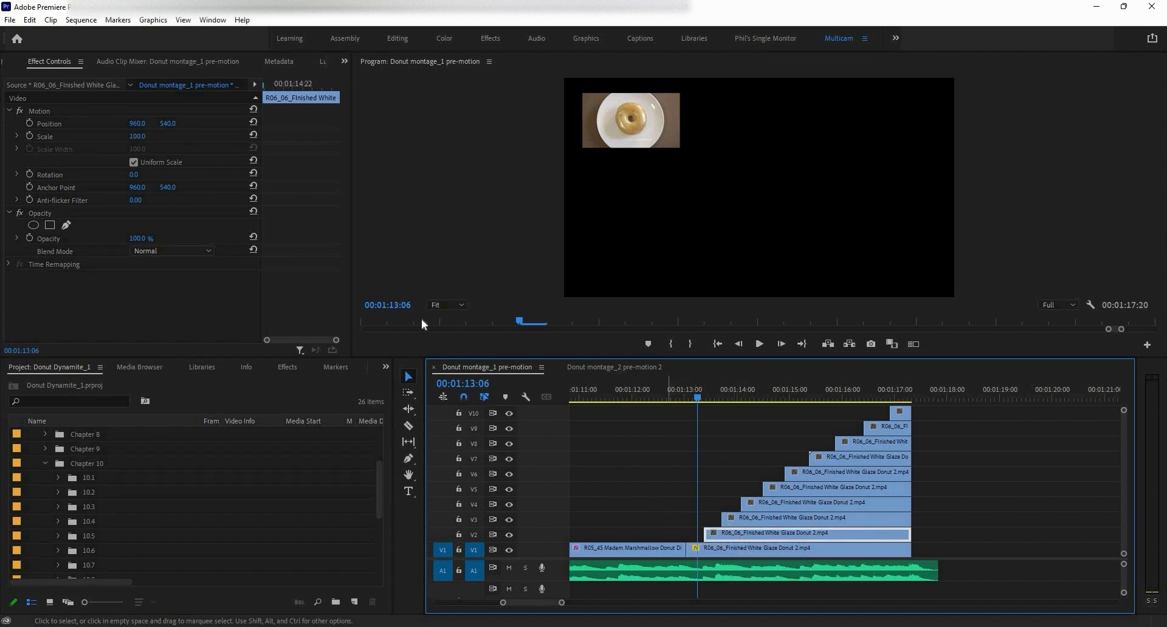
pyautogui.click(30, 20)
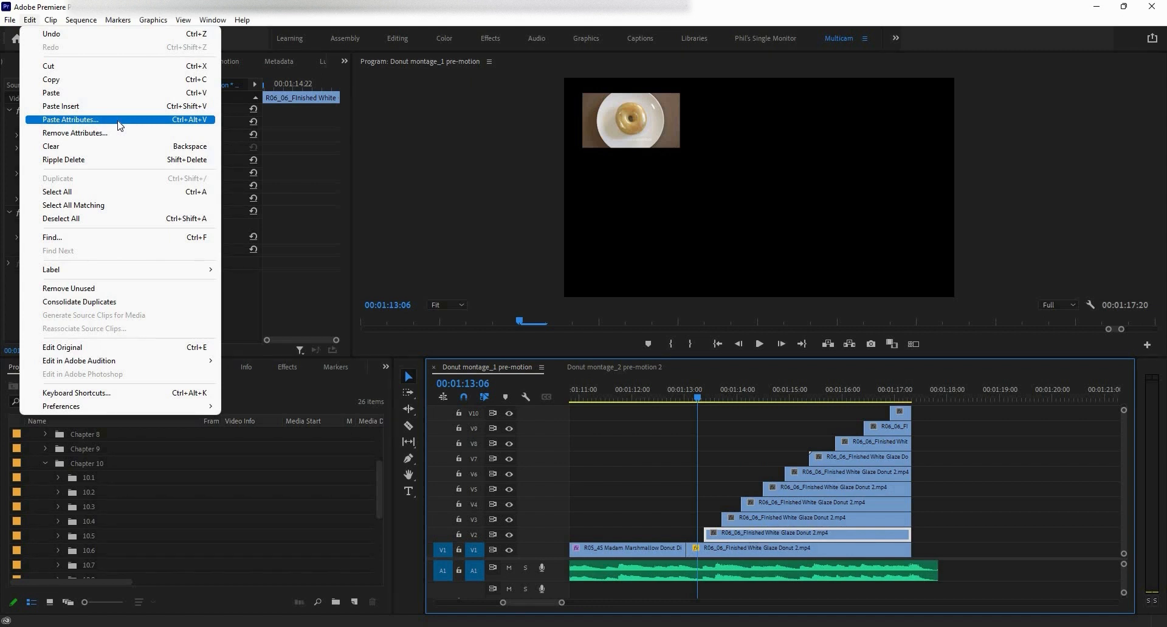
pyautogui.click(120, 126)
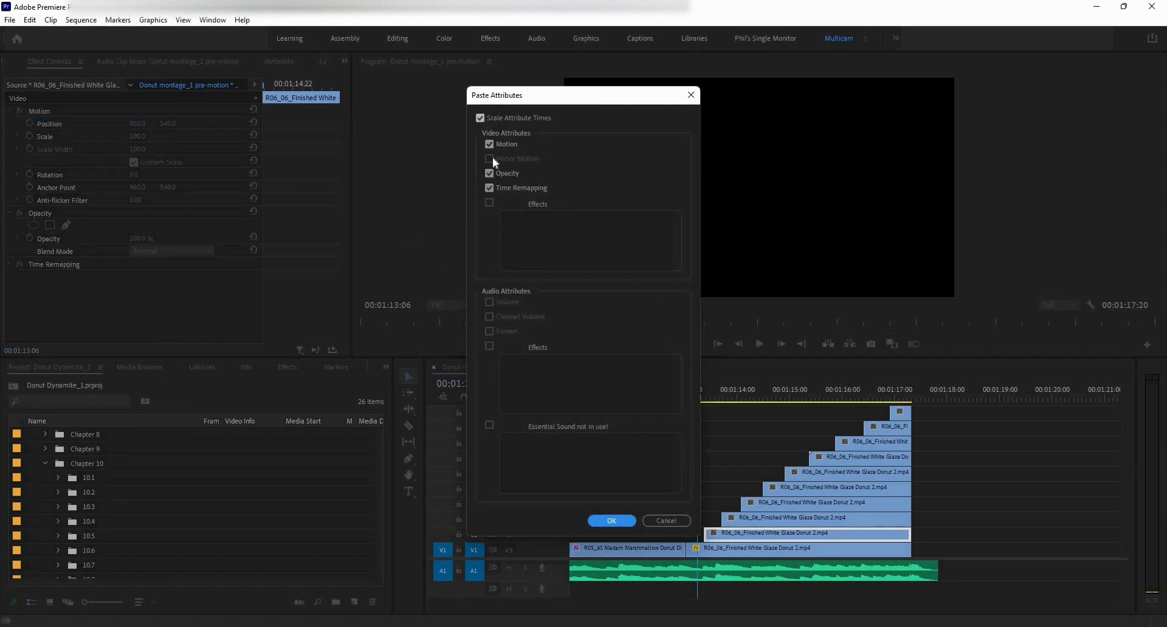
pyautogui.click(490, 188)
pyautogui.click(490, 173)
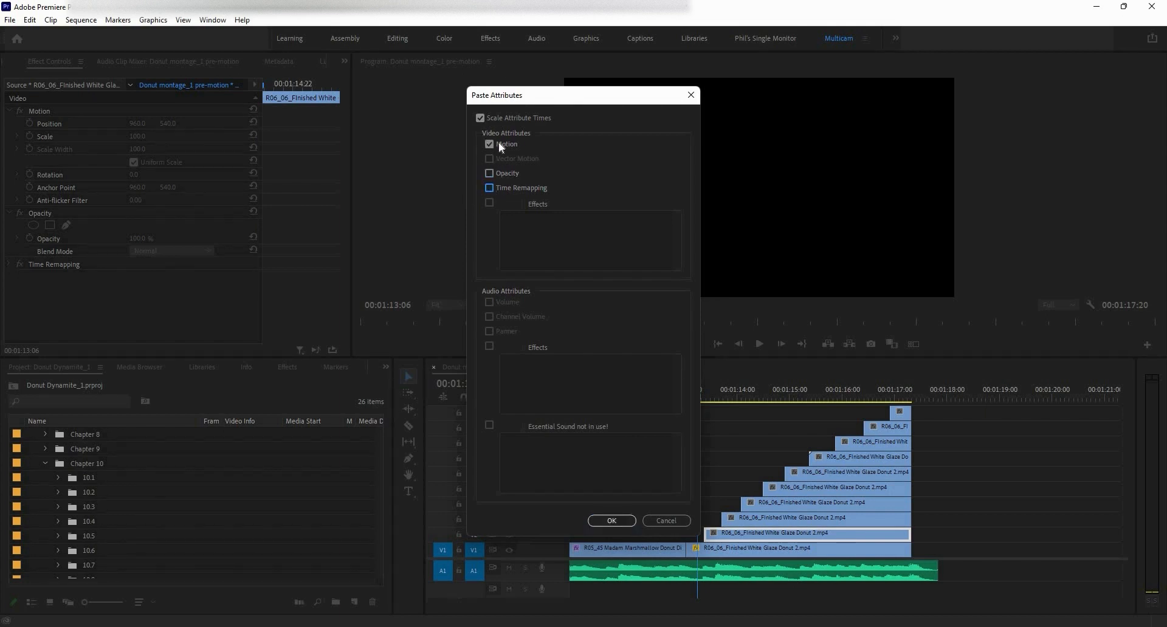
pyautogui.click(611, 521)
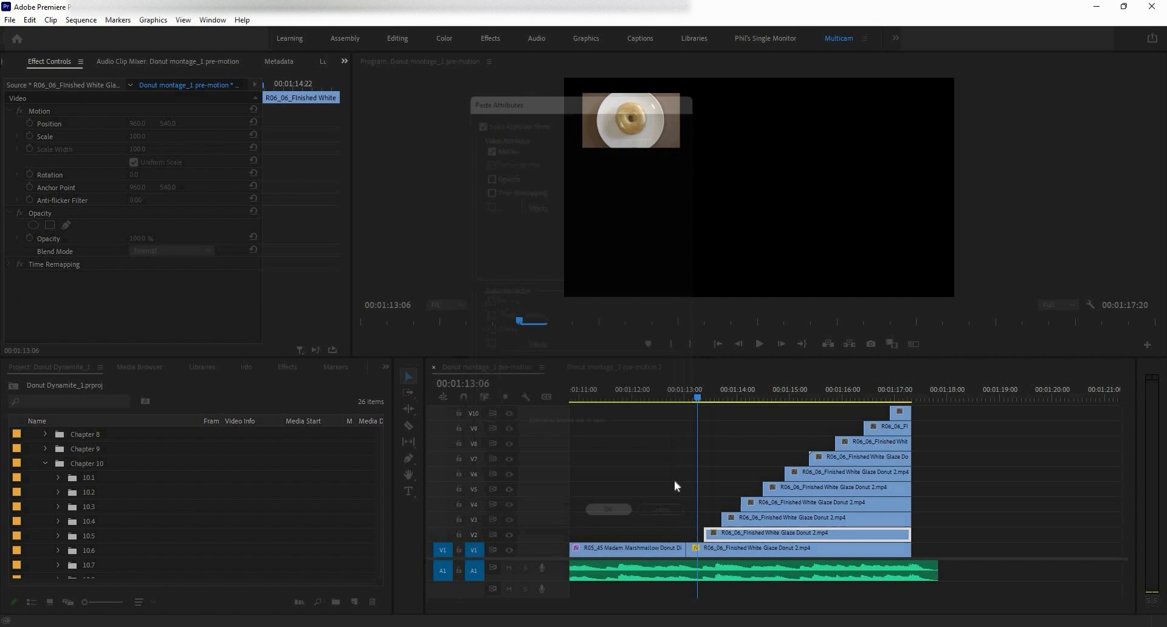
# Step: Check the position and scale of the second small donut clip in Donut montage_2 pre-motion 2, then return to Donut montage_1 pre-motion
pyautogui.click(710, 399)
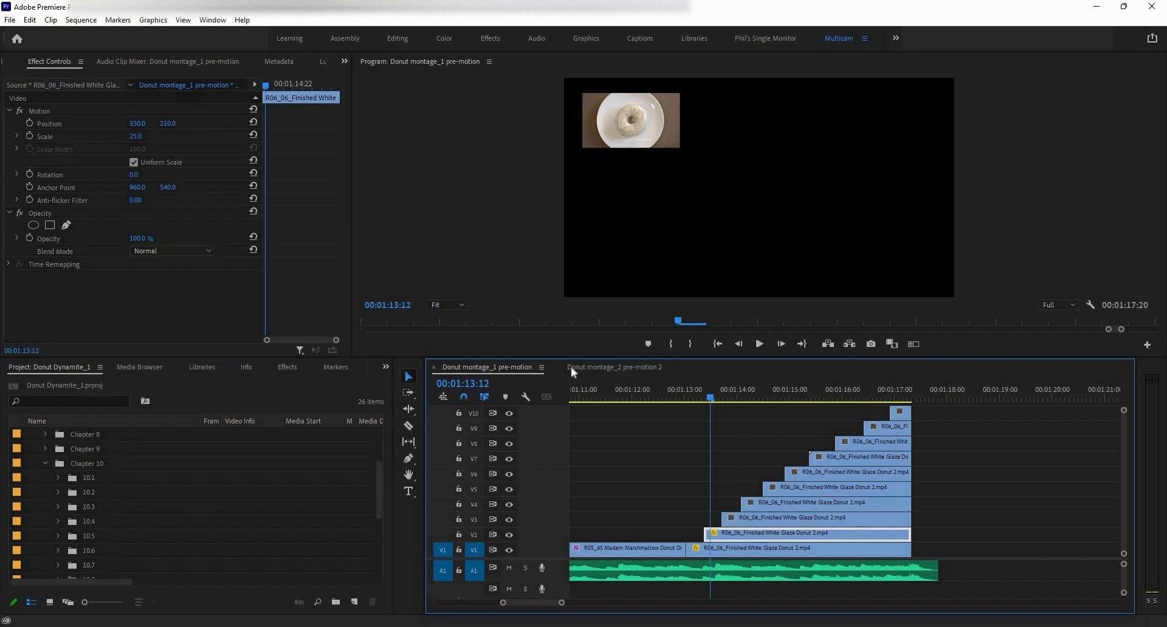
pyautogui.click(614, 367)
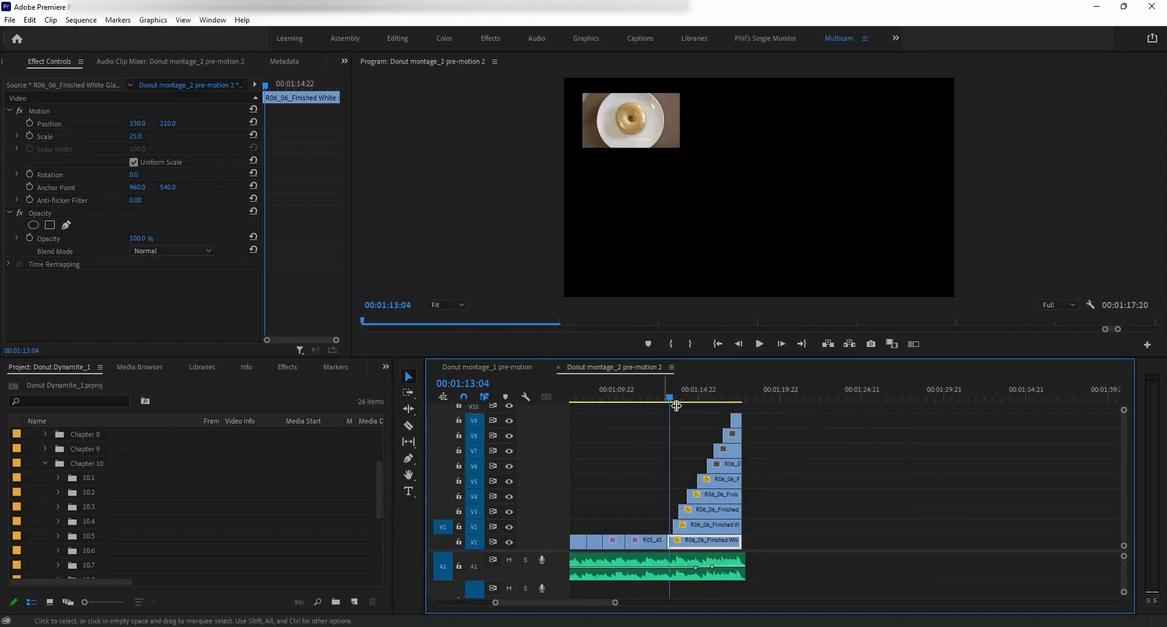
pyautogui.click(710, 527)
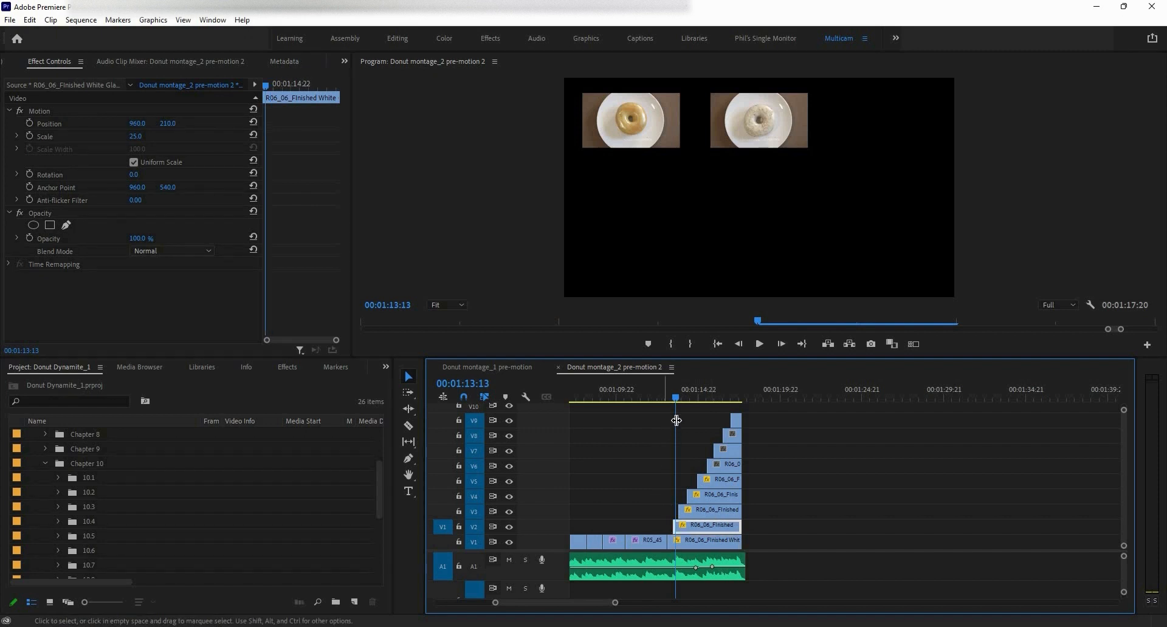
pyautogui.click(507, 364)
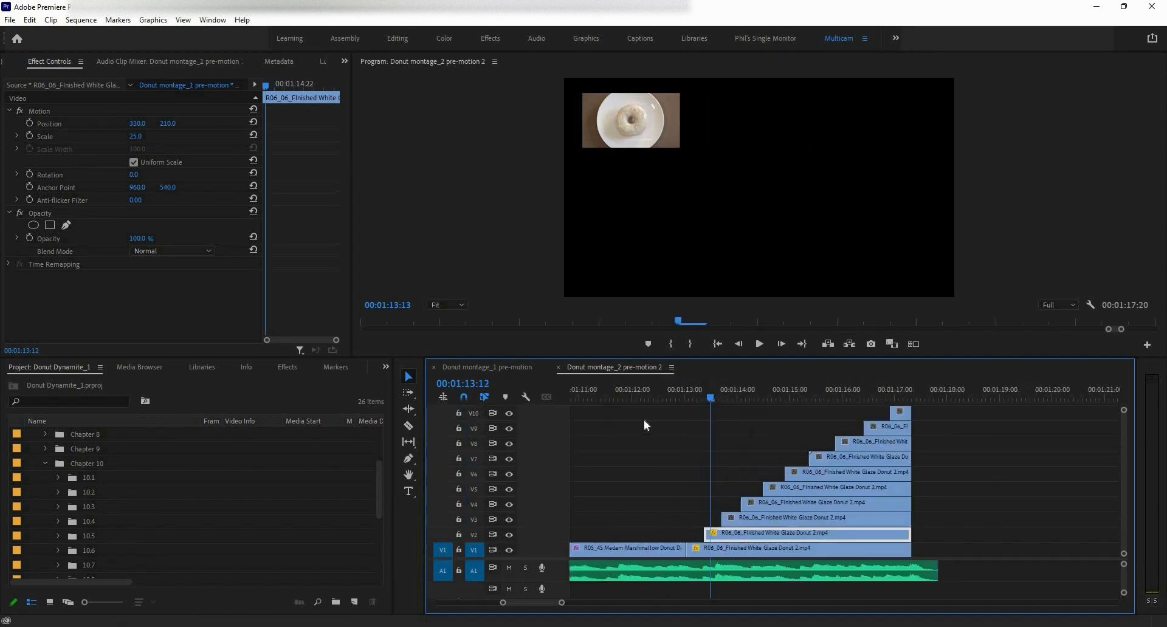
# Step: Set the V2 donut clip's horizontal position to 960 and show its outline in the frame
pyautogui.click(723, 401)
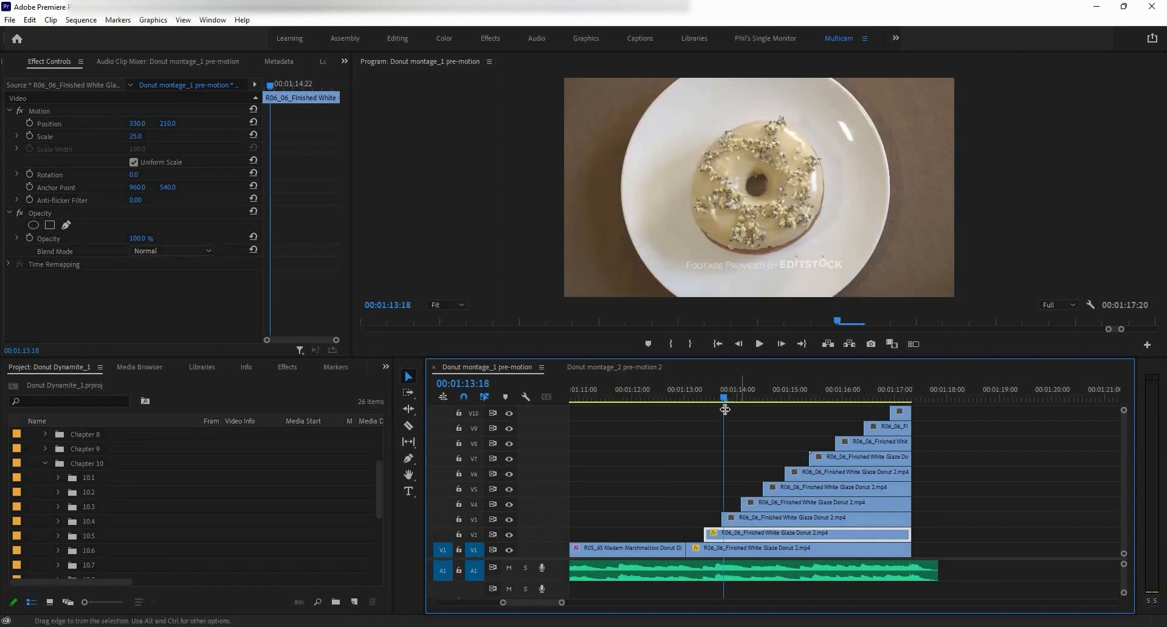
pyautogui.hotkey('shift', 'Left')
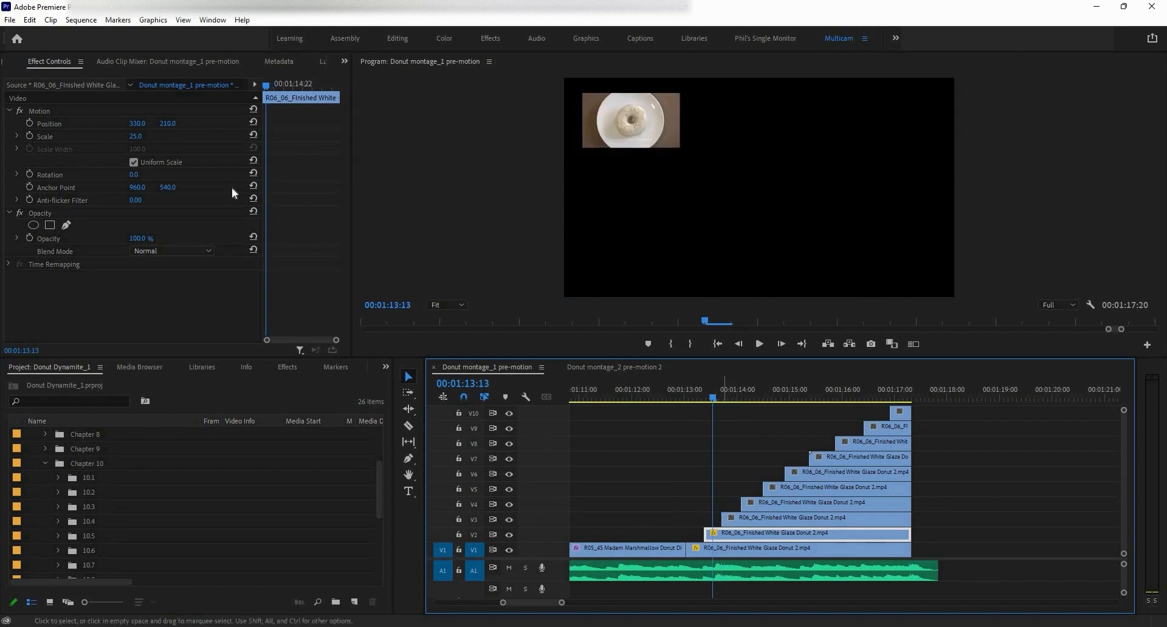
pyautogui.click(143, 122)
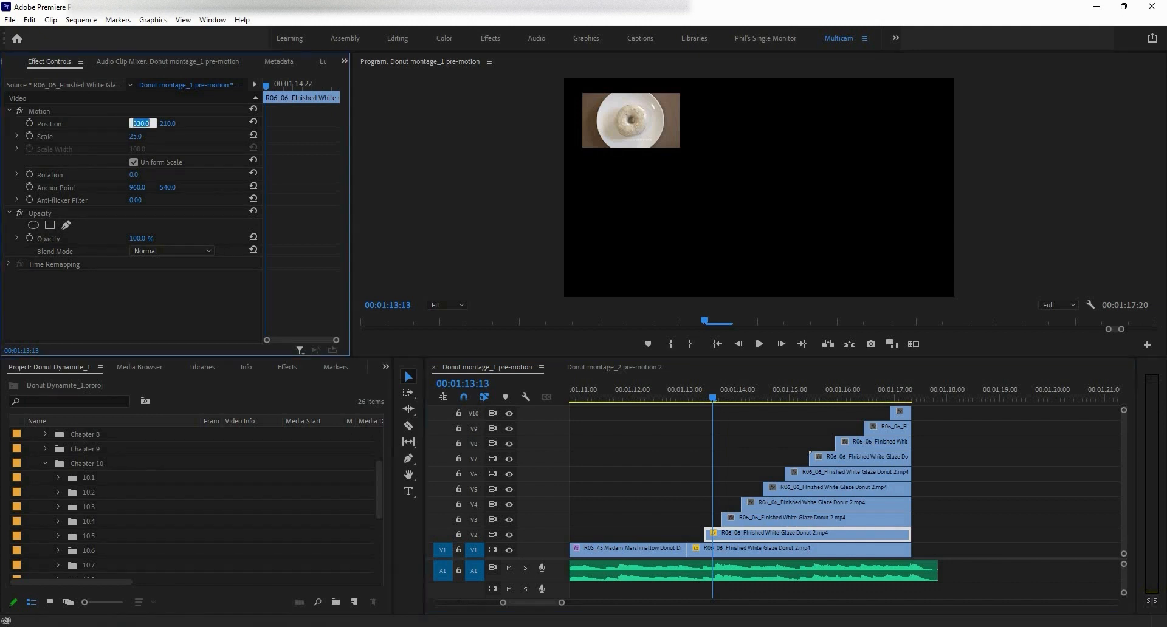
pyautogui.write('93')
pyautogui.write('0')
pyautogui.press('Return')
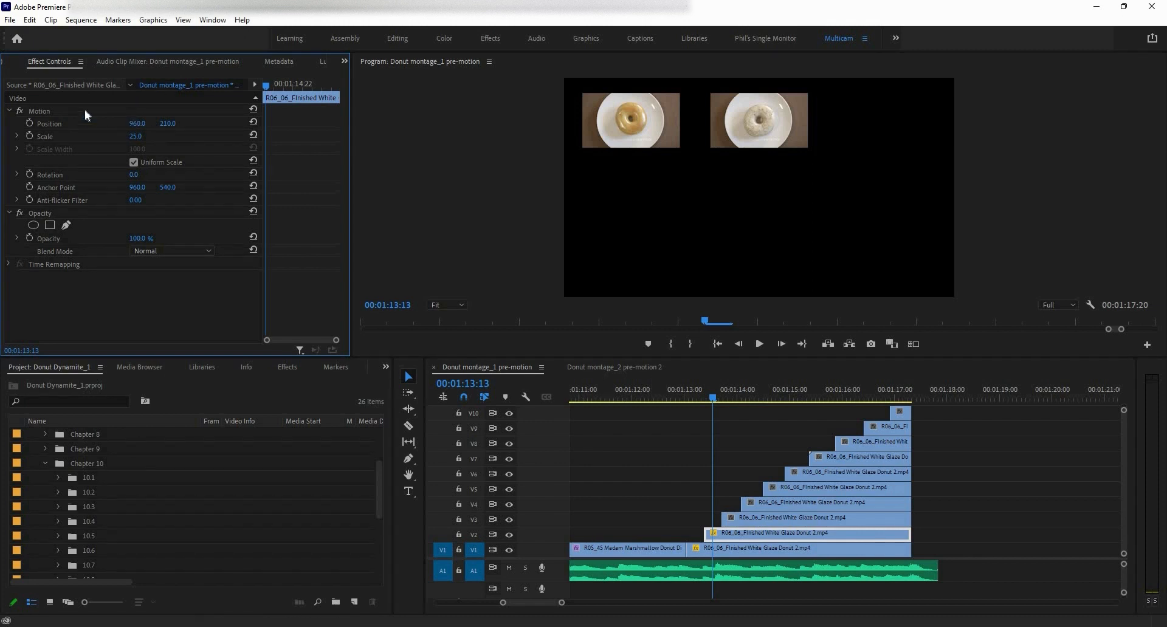
pyautogui.click(61, 110)
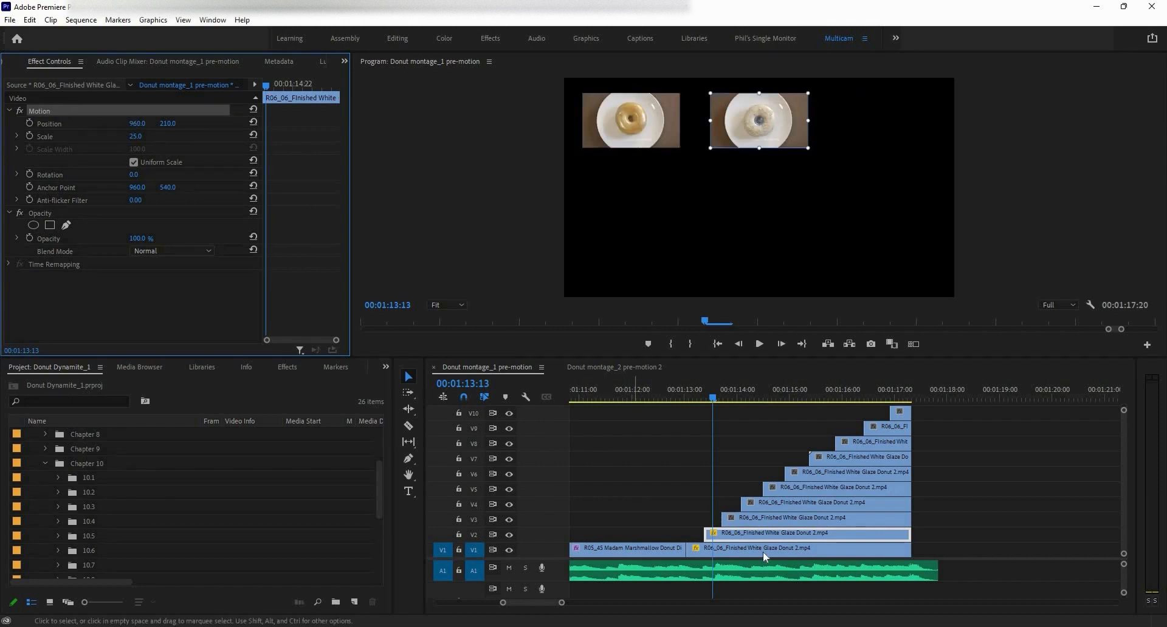
# Step: Paste only the V1 clip's Motion attributes onto the V3 donut clip and move the playhead over that clip
pyautogui.click(764, 517)
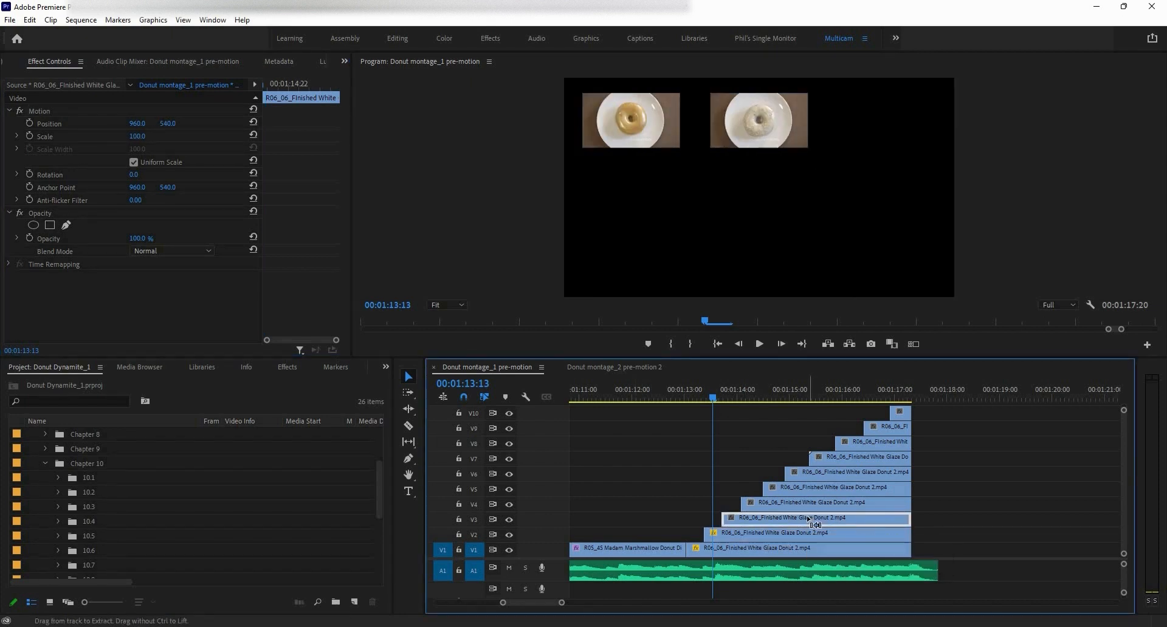
pyautogui.hotkey('ctrl', 'alt', 'v')
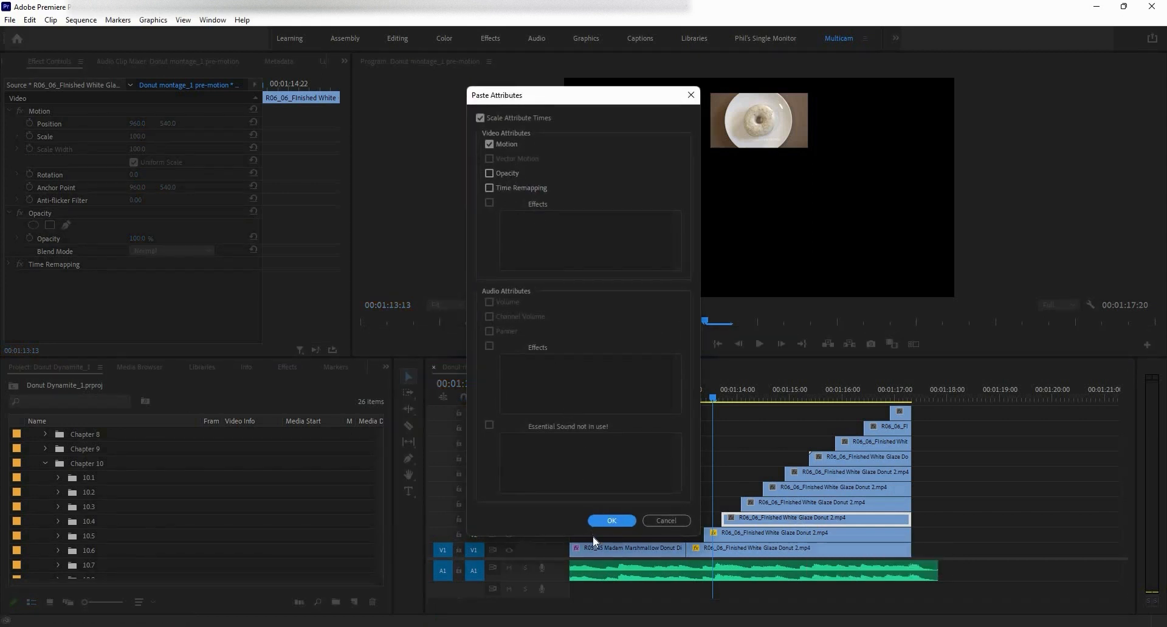
pyautogui.press('Return')
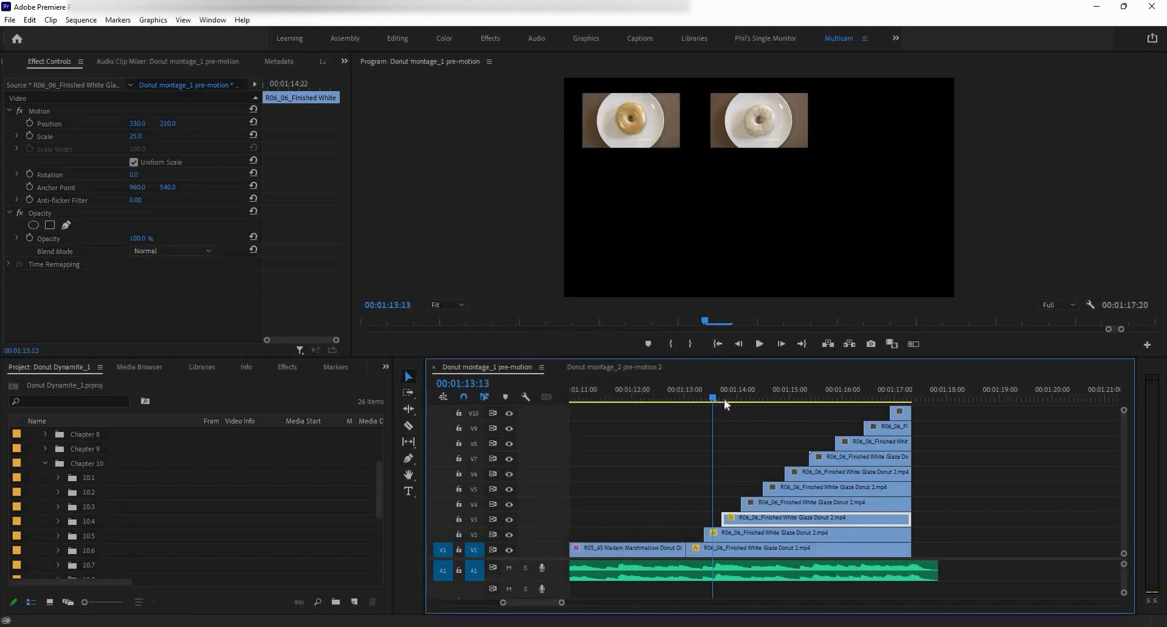
pyautogui.click(727, 398)
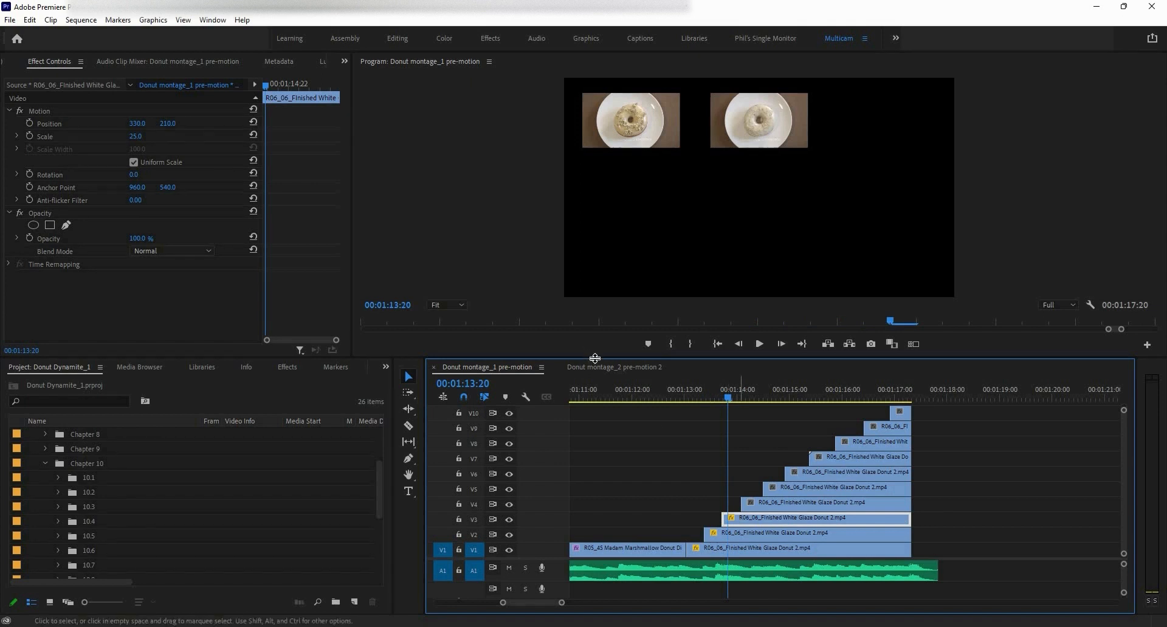
# Step: Look up the third small donut clip's position in Donut montage_2 pre-motion 2, then return to Donut montage_1 pre-motion
pyautogui.click(610, 371)
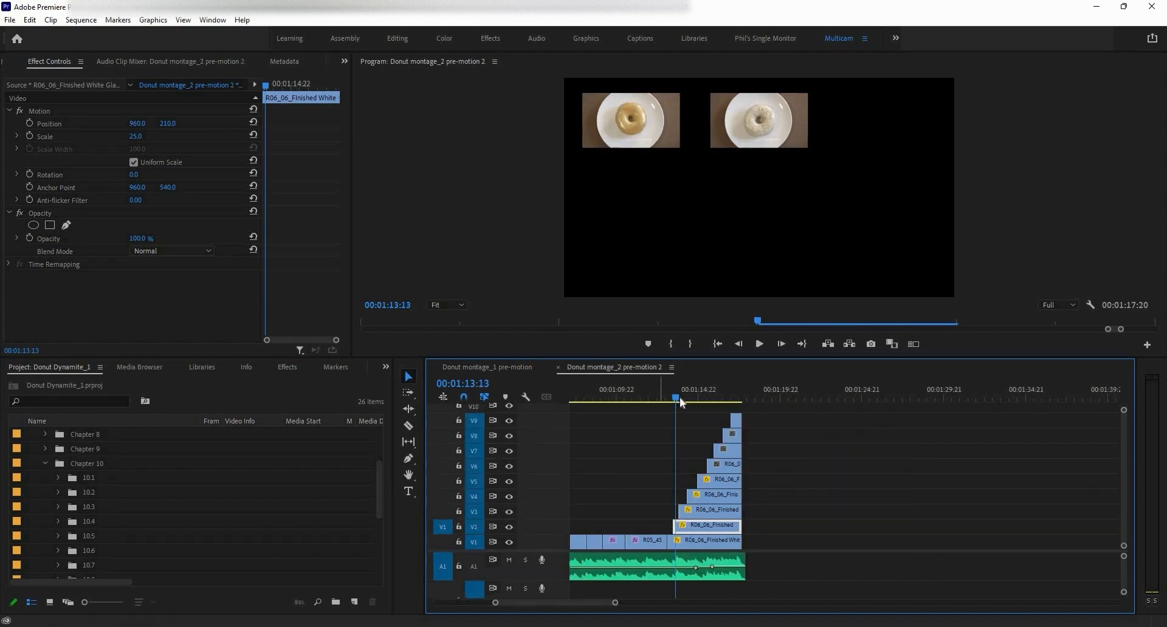
pyautogui.click(680, 398)
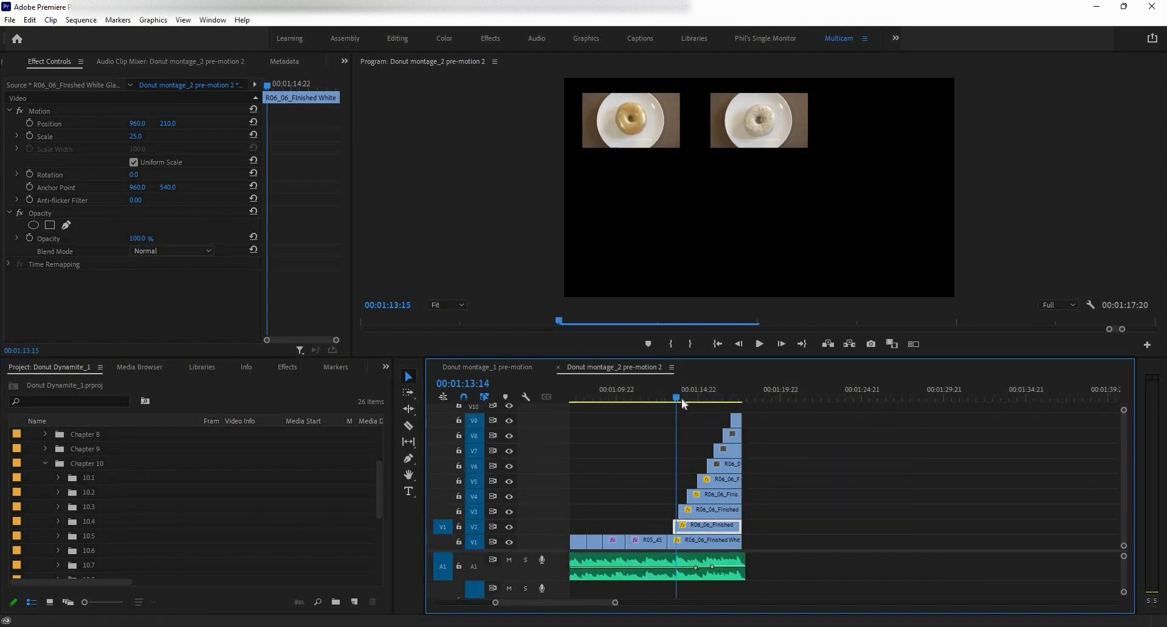
pyautogui.click(699, 513)
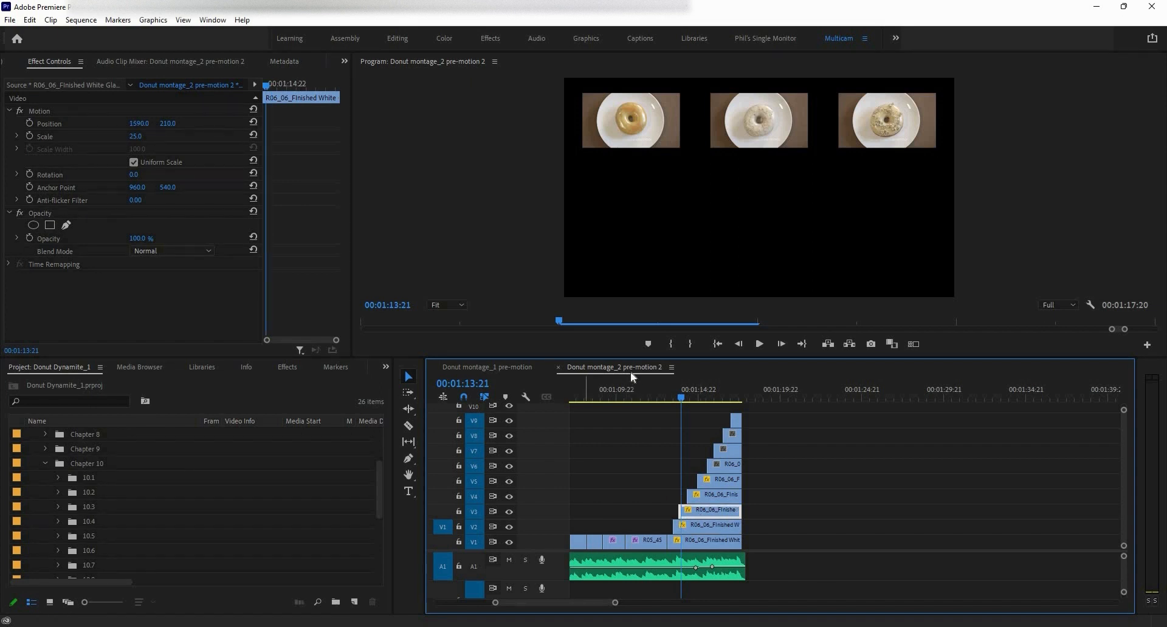
pyautogui.click(504, 366)
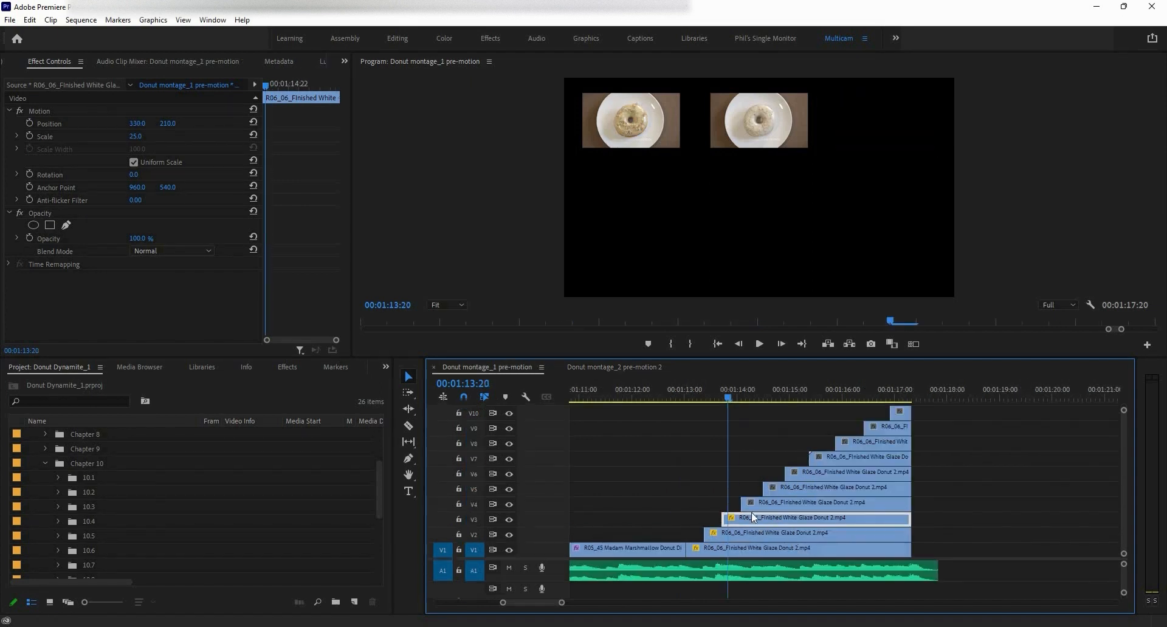
# Step: Set the V3 donut clip's horizontal position to 1590
pyautogui.click(142, 123)
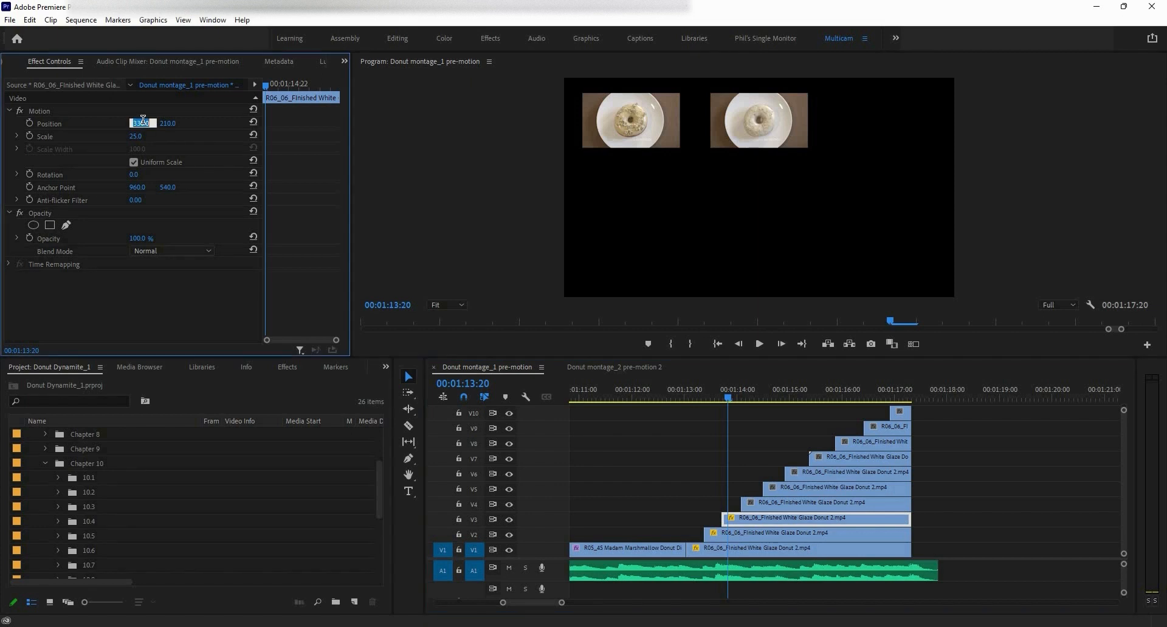
pyautogui.write('1590')
pyautogui.press('Return')
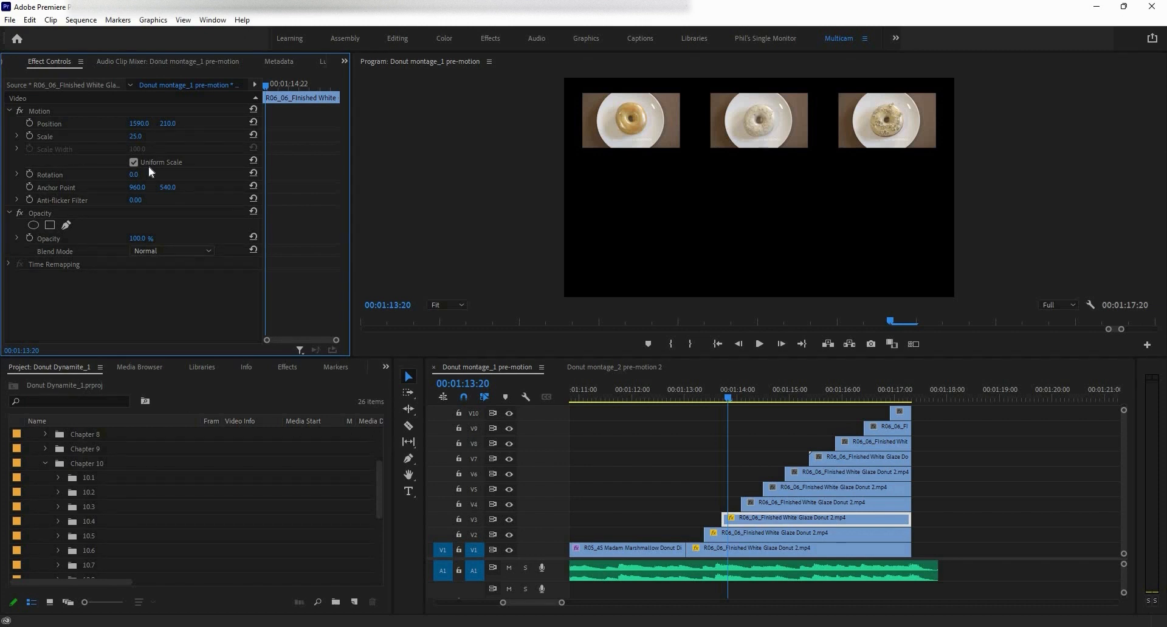
# Step: Copy the V1 donut clip and paste only its Motion attributes onto the V4 donut clip
pyautogui.click(740, 546)
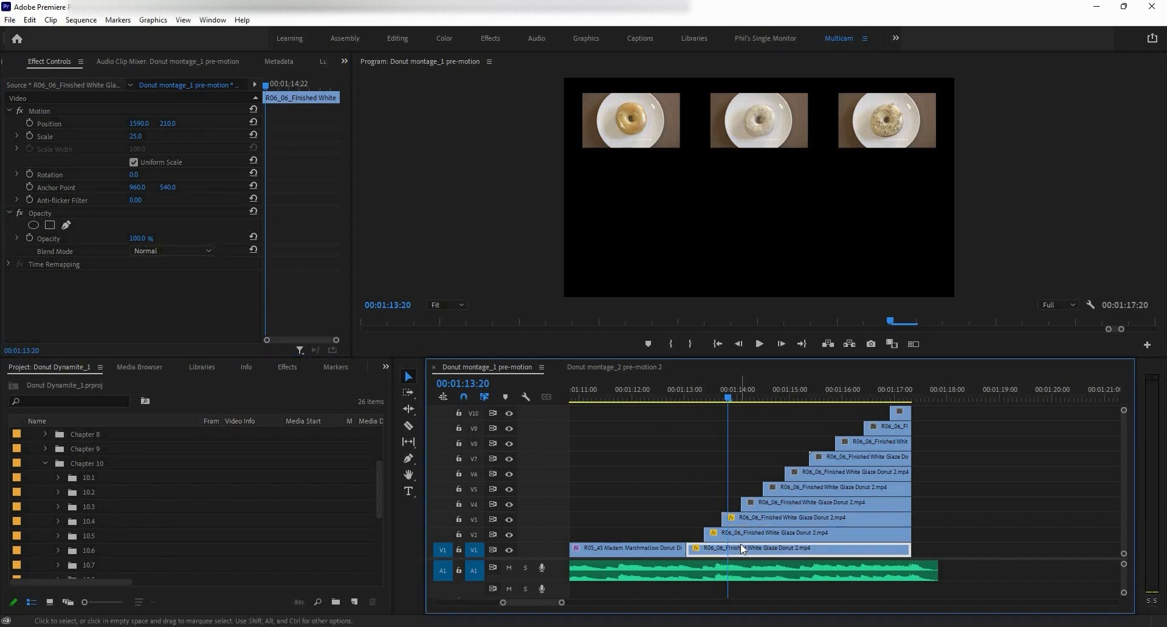
pyautogui.click(766, 502)
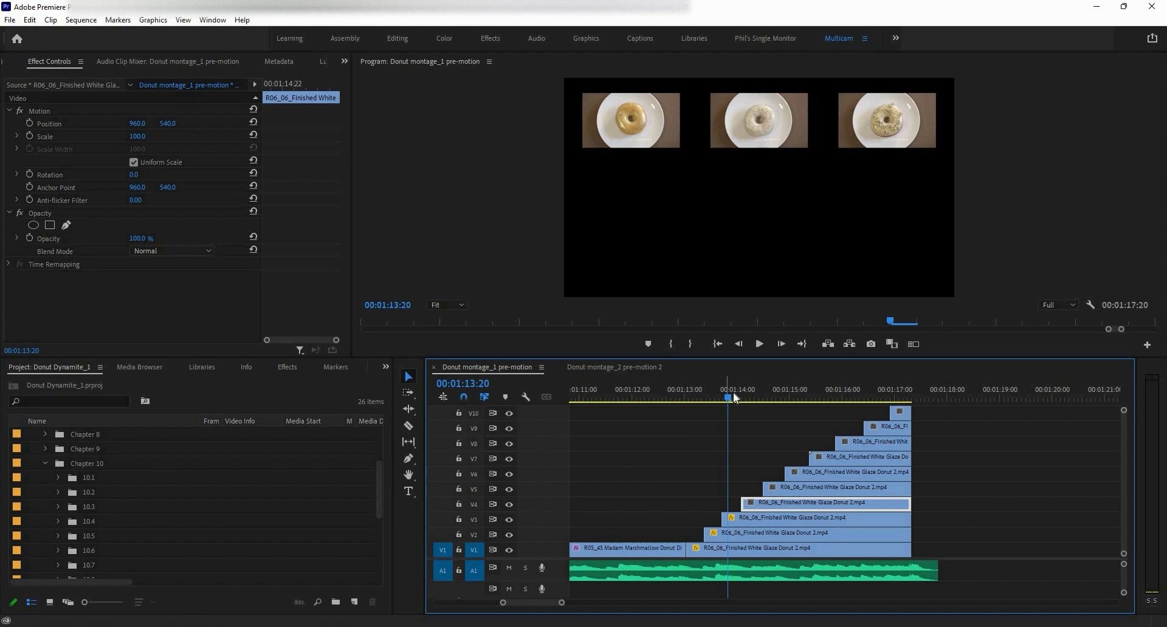
pyautogui.moveTo(732, 399); pyautogui.dragTo(750, 399)
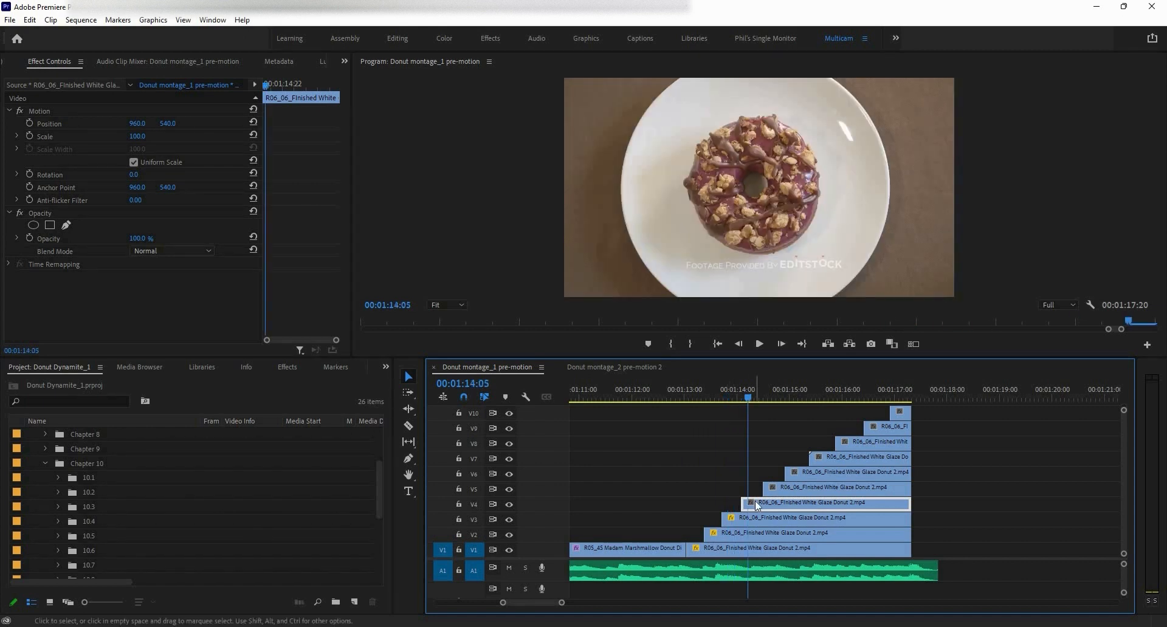
pyautogui.hotkey('ctrl', 'alt', 'v')
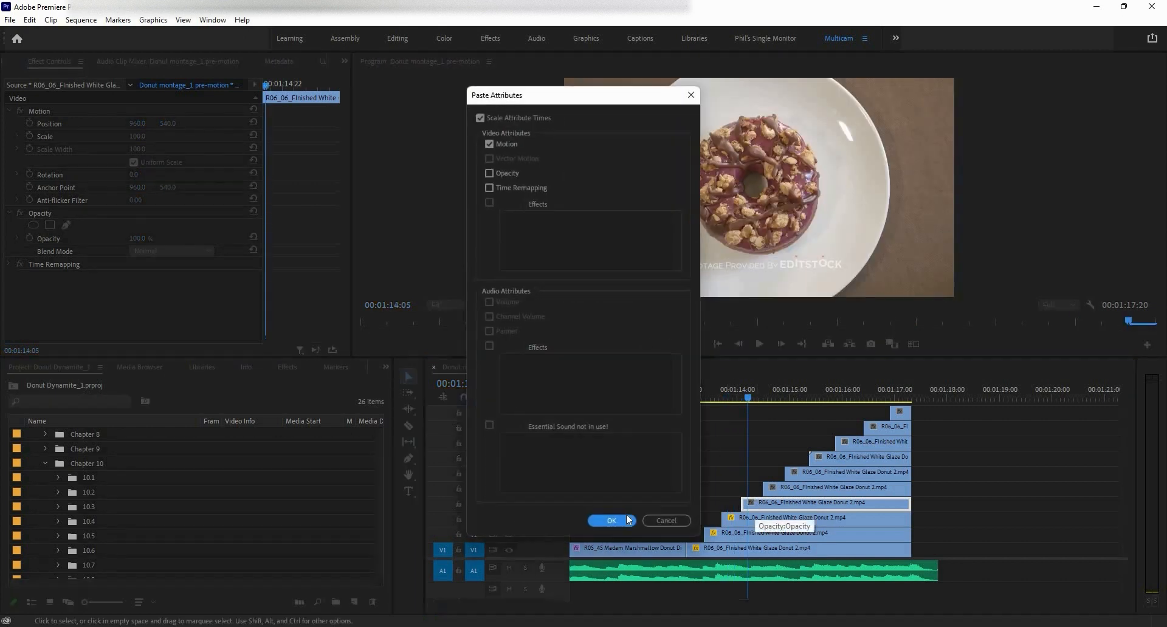
pyautogui.click(611, 520)
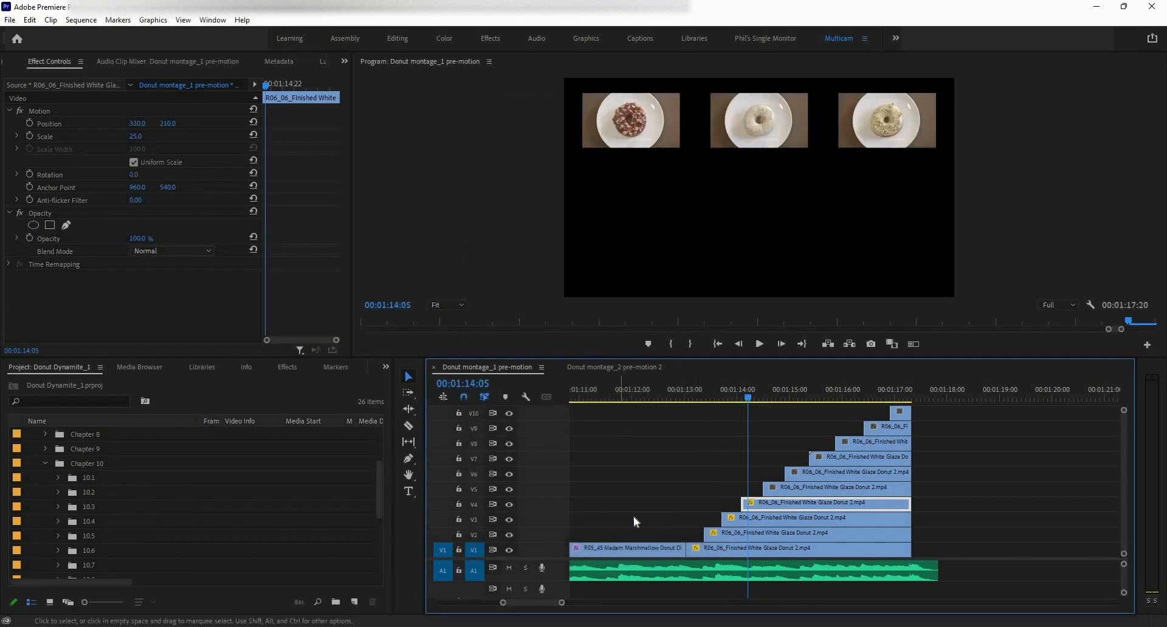
# Step: Look up the V4 donut clip's position in Donut montage_2 pre-motion 2, then go back to the V4 clip in Donut montage_1 pre-motion
pyautogui.click(604, 368)
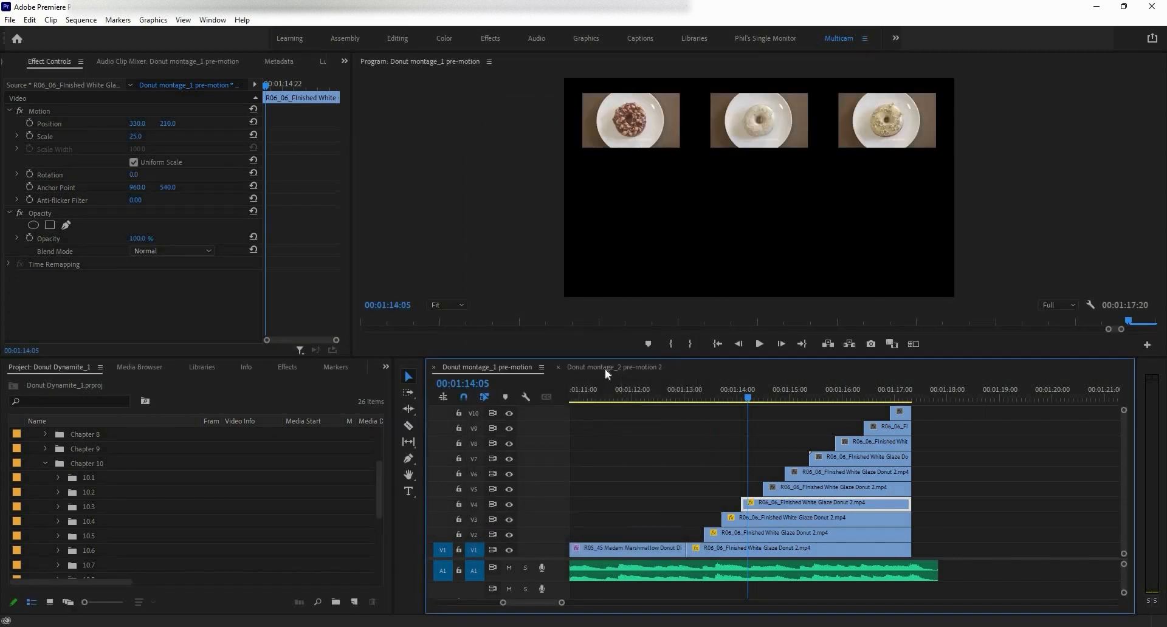
pyautogui.click(697, 401)
pyautogui.click(705, 494)
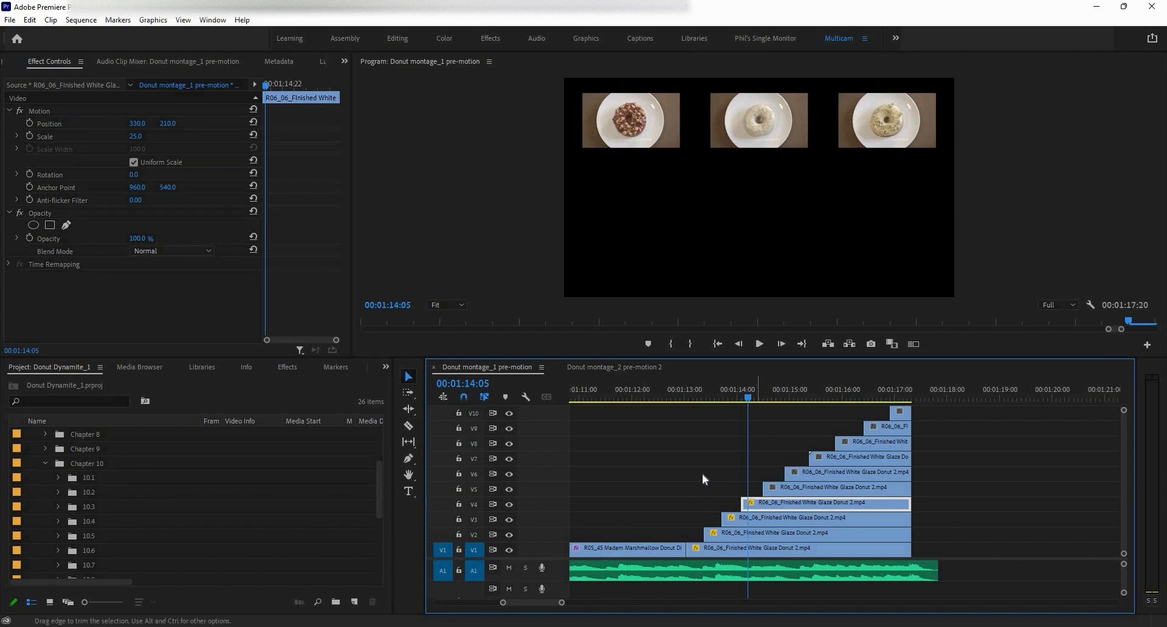
pyautogui.click(703, 476)
pyautogui.click(755, 504)
# Step: Set the V4 donut clip's vertical position to 540, starting the second row of the grid
pyautogui.click(173, 122)
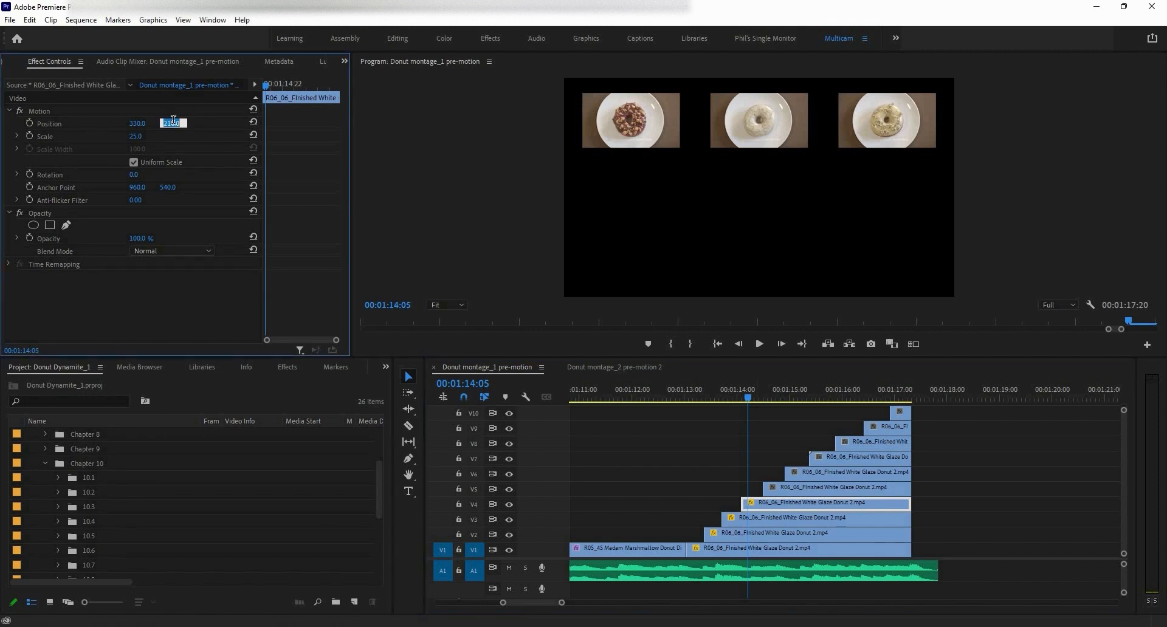
pyautogui.write('540')
pyautogui.press('Return')
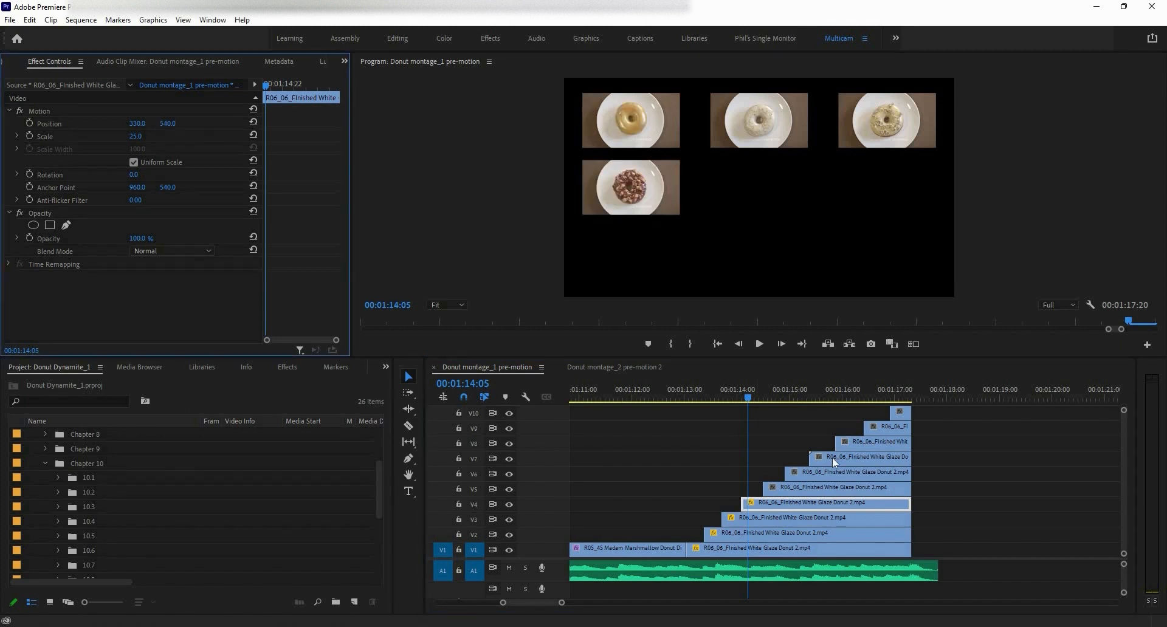
# Step: Move the playhead over the V5 donut clip and paste only the V1 clip's Motion attributes onto it
pyautogui.moveTo(751, 397); pyautogui.dragTo(770, 399)
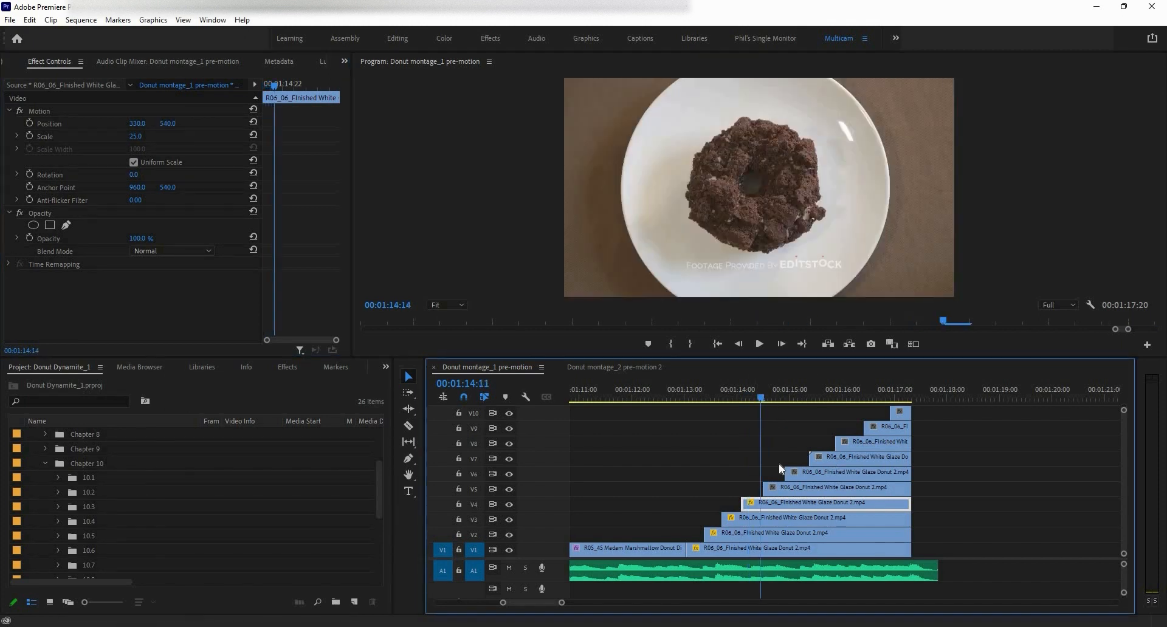
pyautogui.click(780, 491)
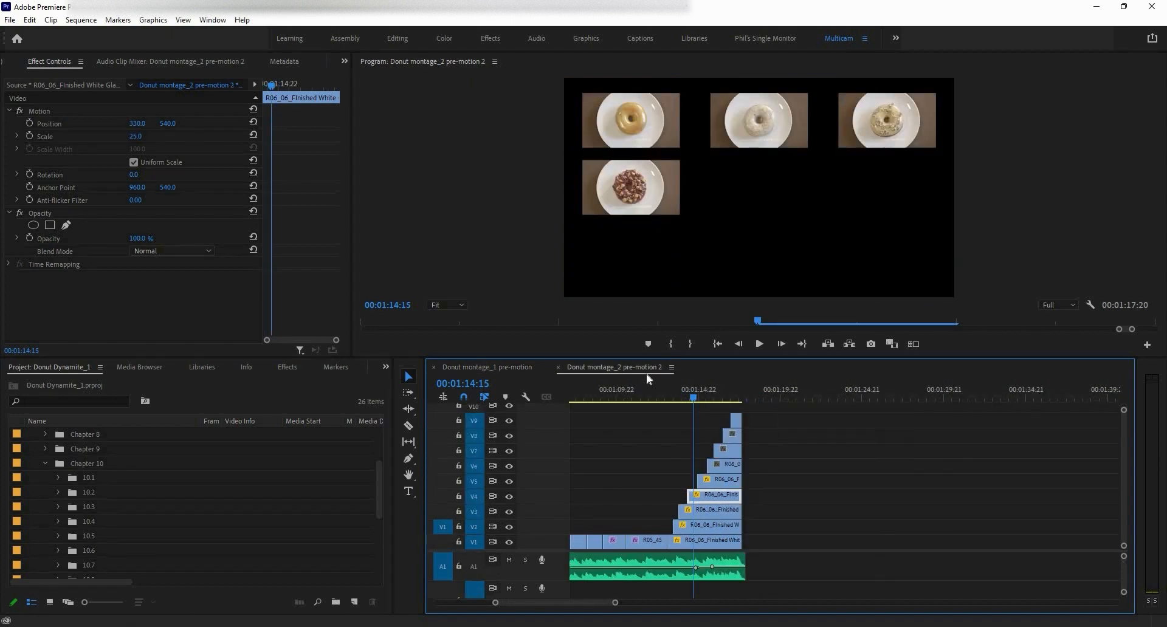
pyautogui.click(489, 367)
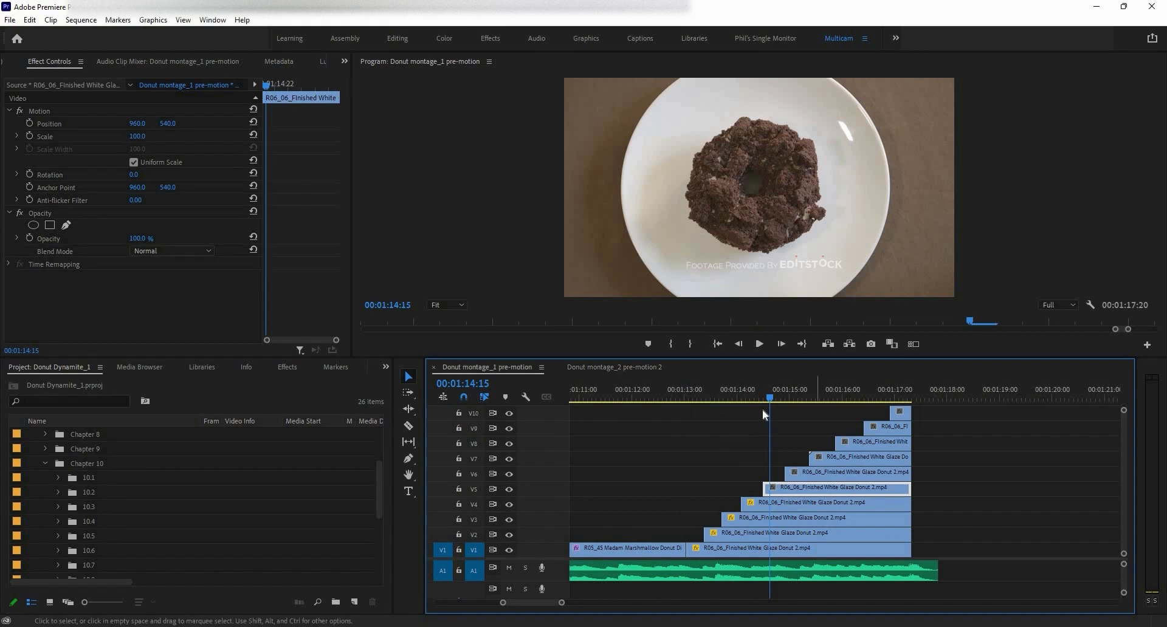
pyautogui.hotkey('ctrl', 'alt', 'v')
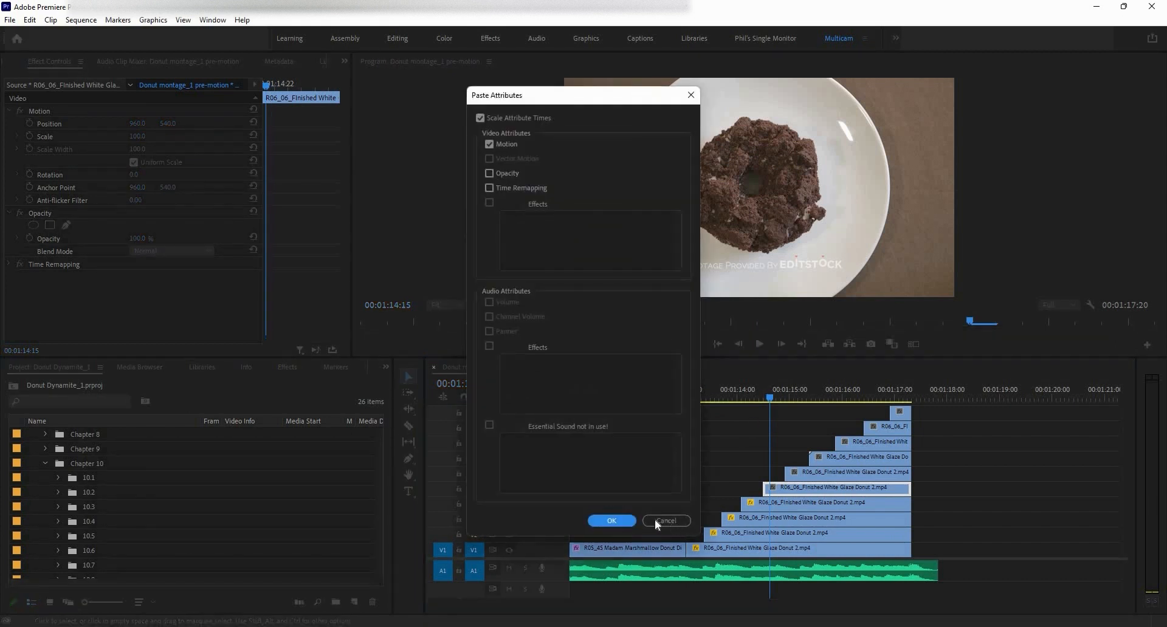
pyautogui.click(627, 521)
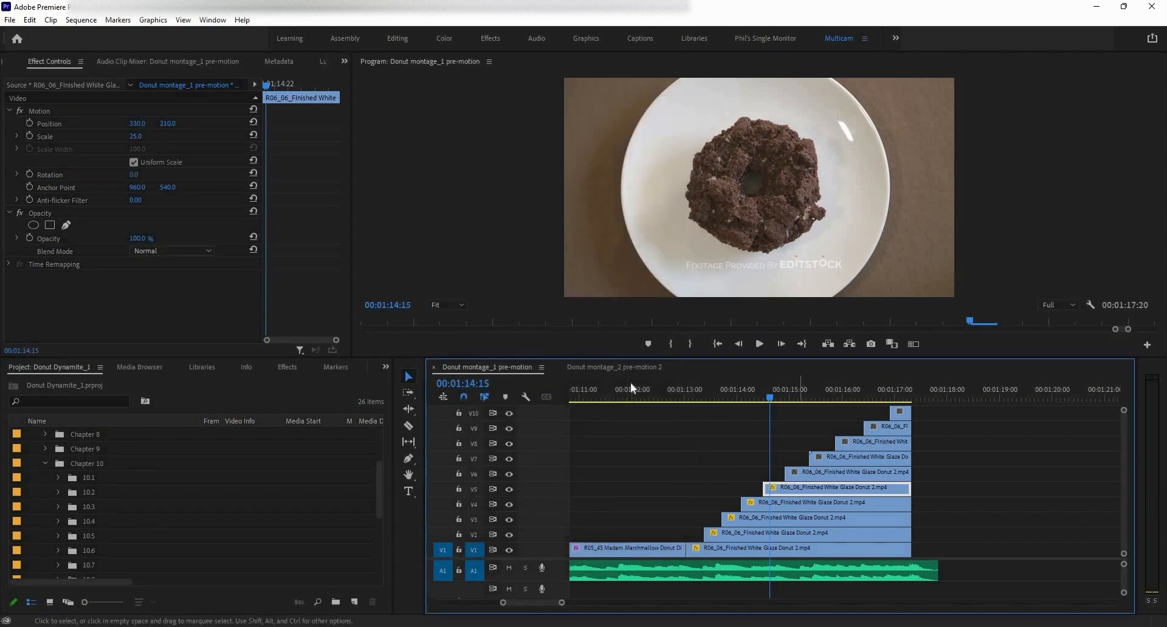
# Step: Look up the V5 donut clip's position in Donut montage_2 pre-motion 2, then go back to Donut montage_1 pre-motion
pyautogui.click(585, 367)
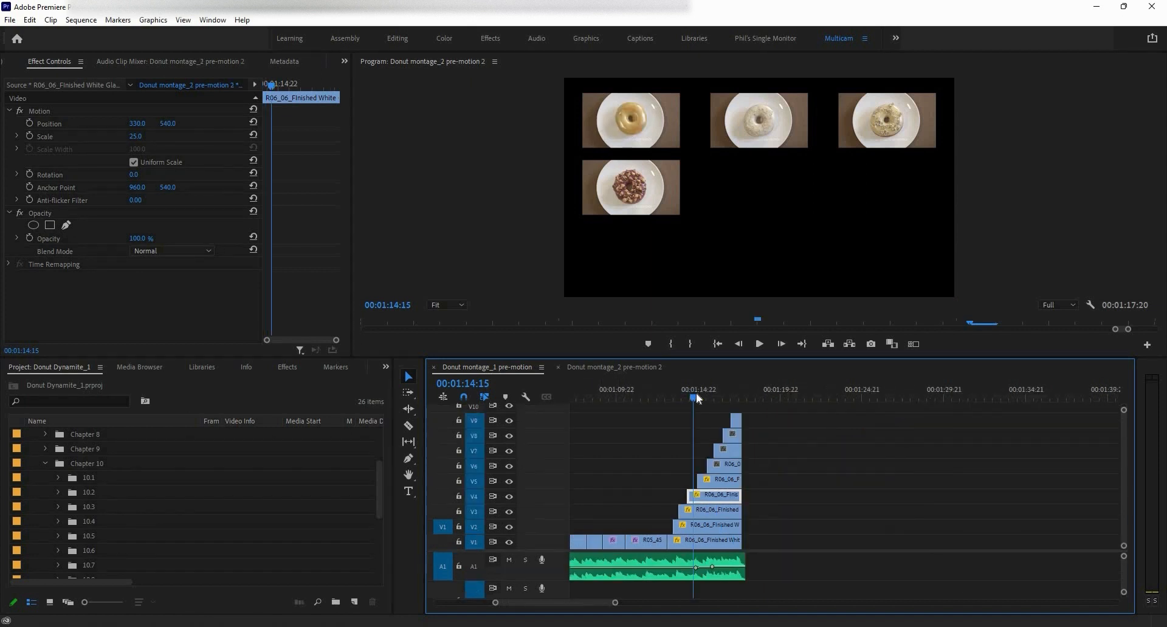
pyautogui.click(700, 401)
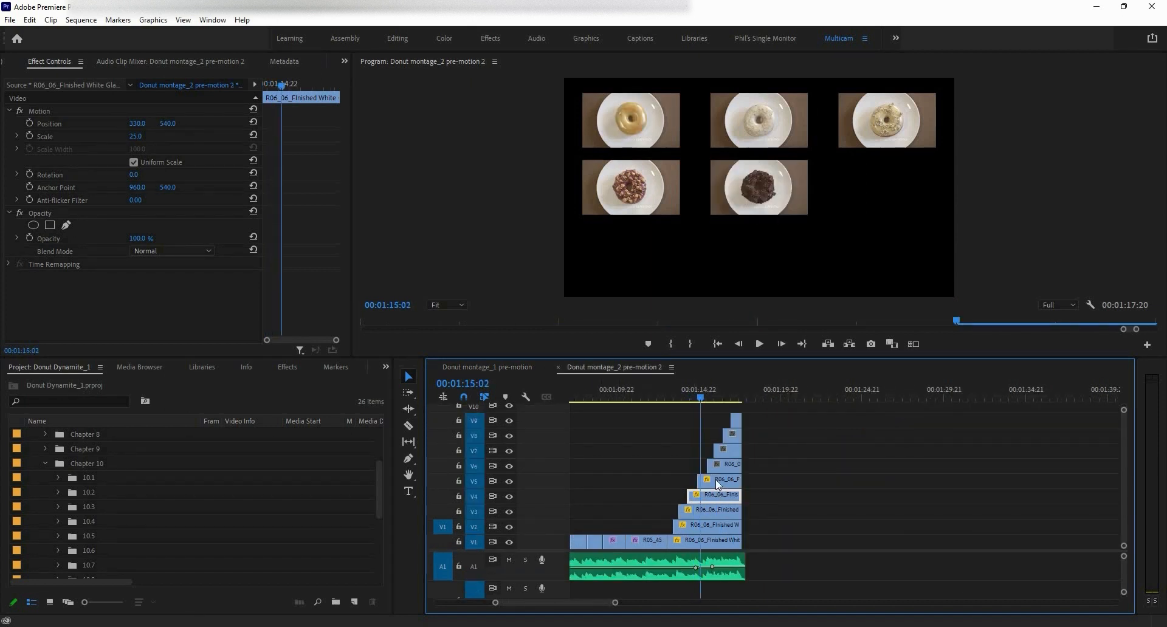
pyautogui.press('d')
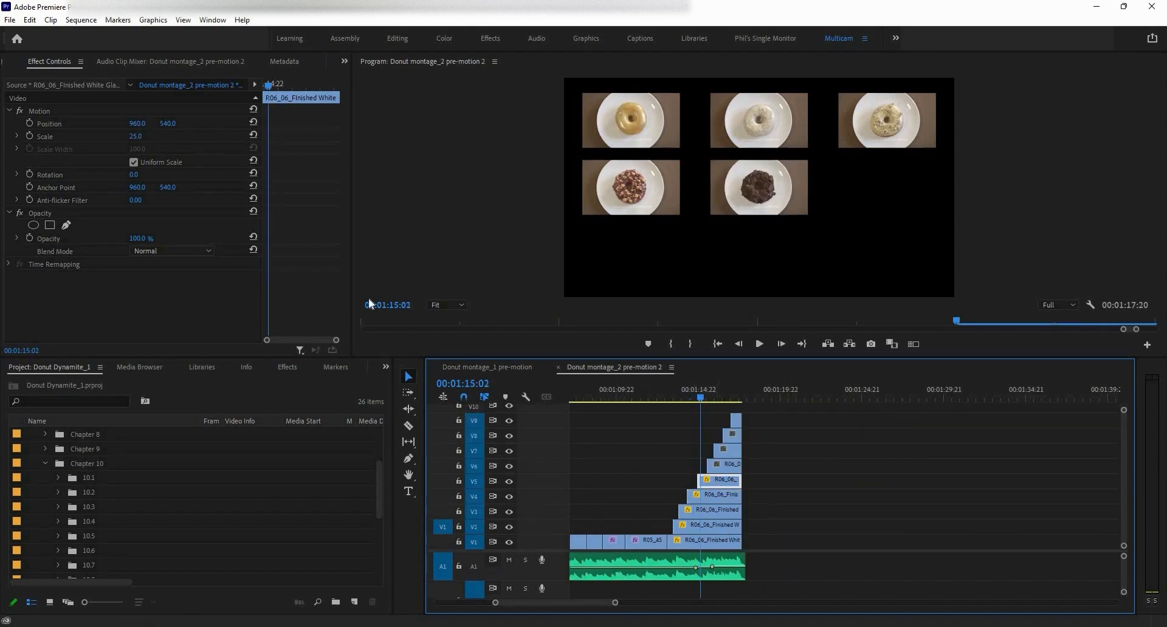
pyautogui.click(522, 365)
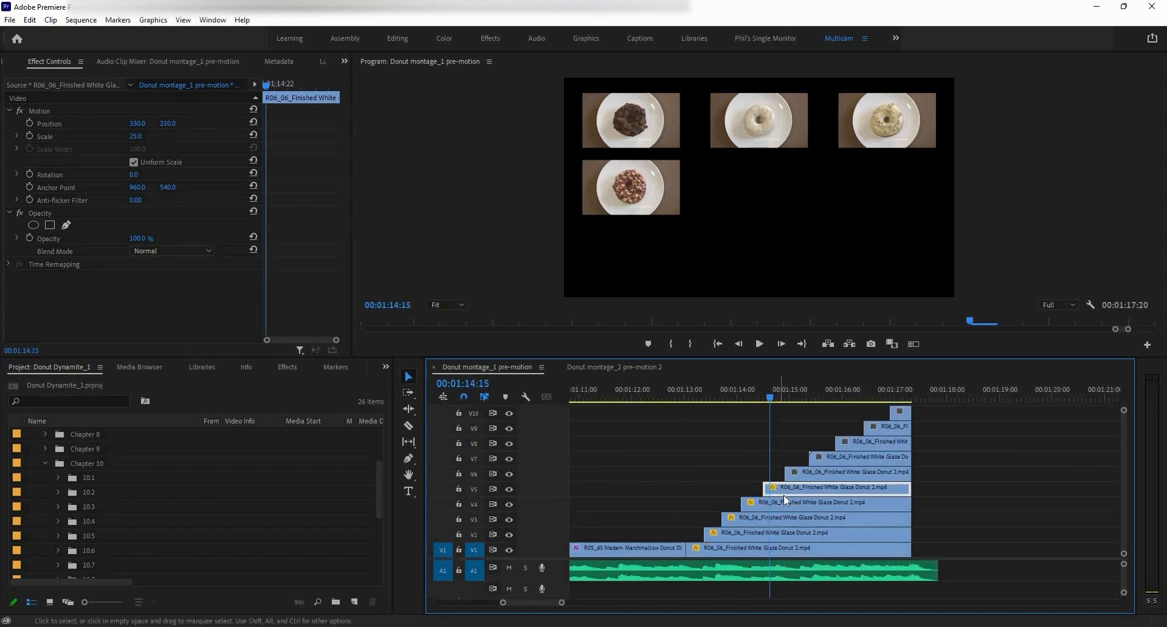
# Step: Set the V5 donut clip's position to 960, 540, placing it in the centre of the grid
pyautogui.click(139, 123)
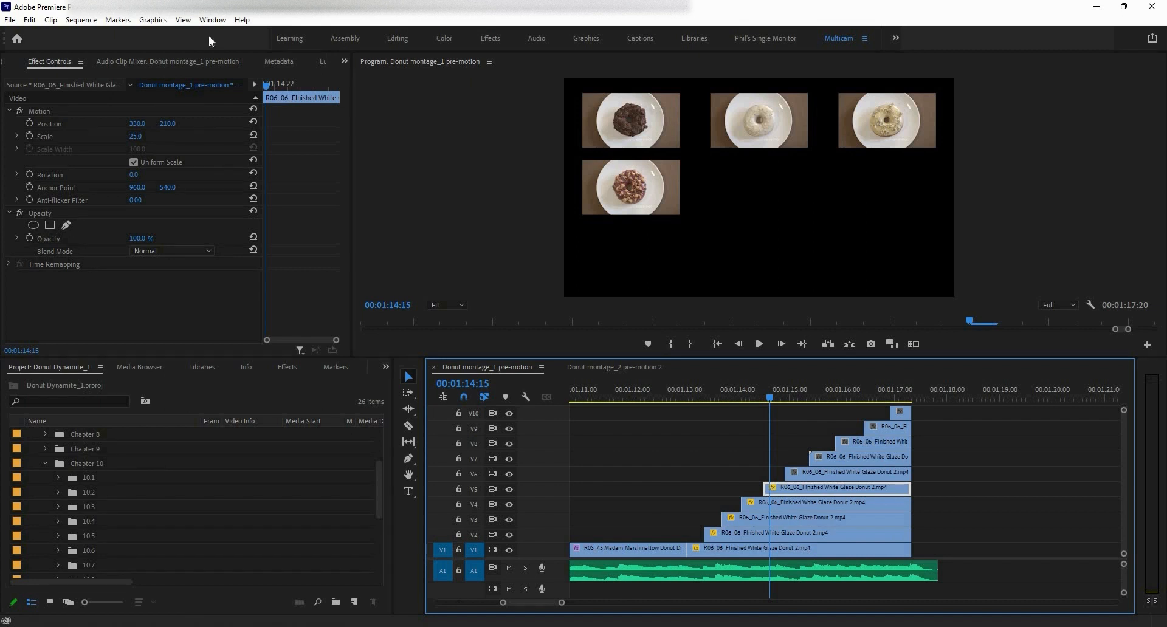
pyautogui.write('960')
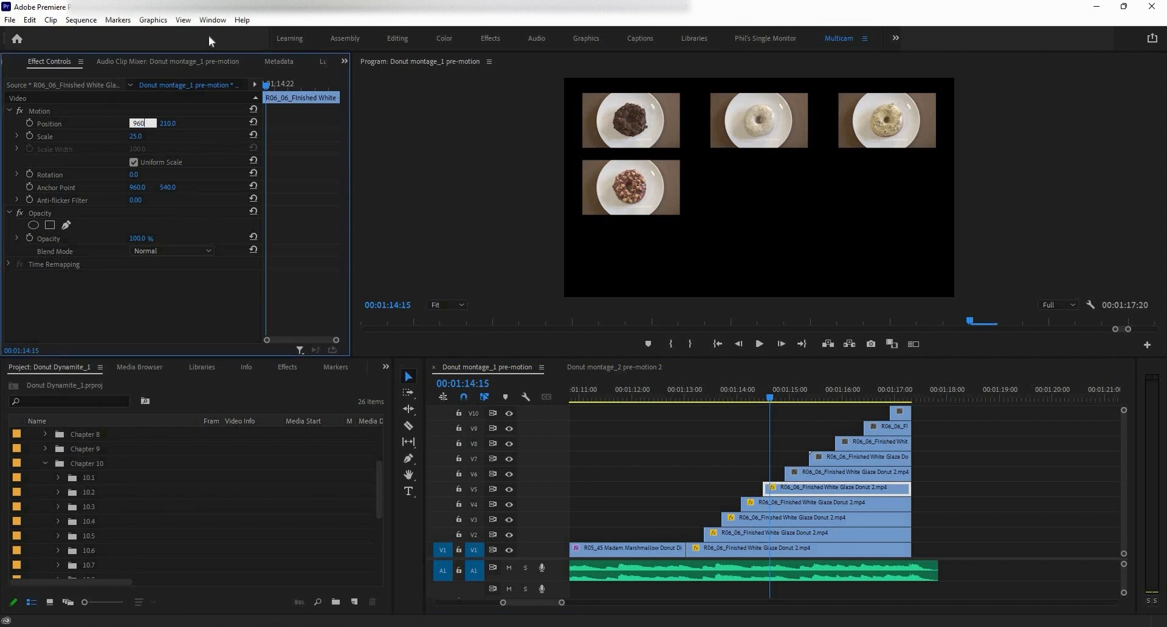
pyautogui.press('Tab')
pyautogui.write('540')
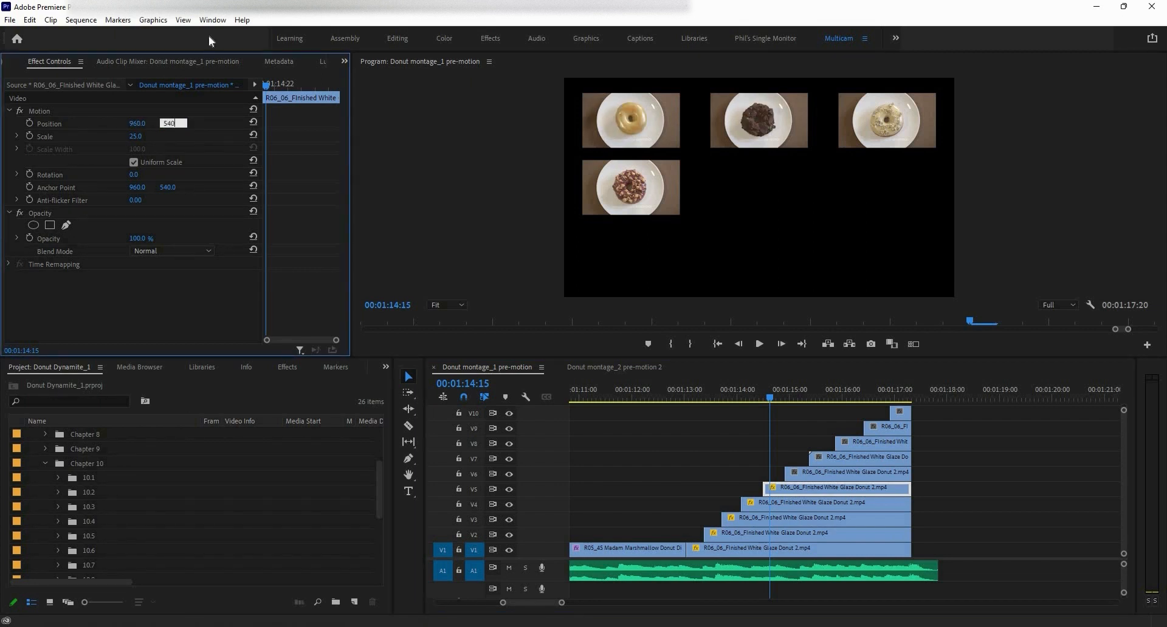
pyautogui.press('Return')
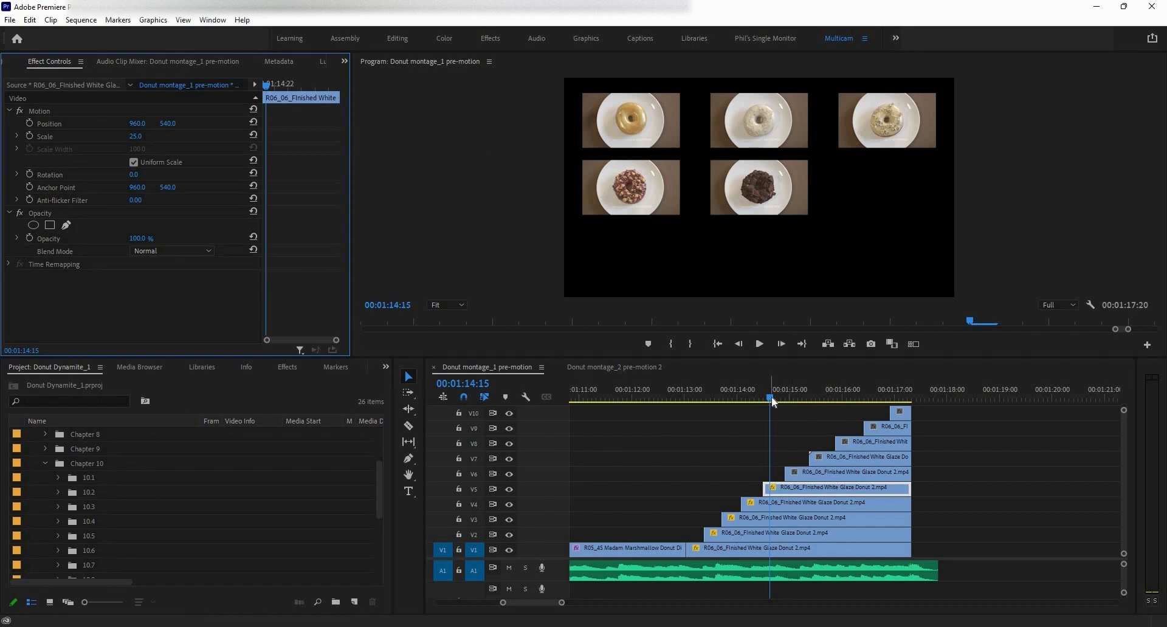
# Step: Copy the V3 donut clip, paste only its Motion attributes onto the V6 donut clip and move the playhead over V6
pyautogui.click(772, 515)
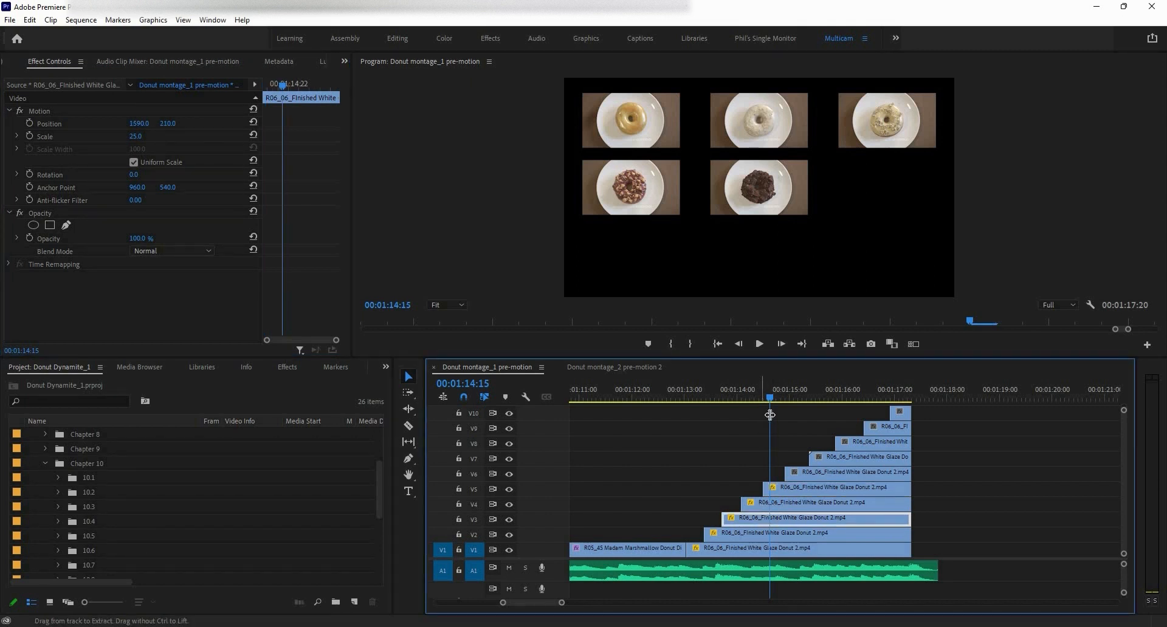
pyautogui.click(805, 470)
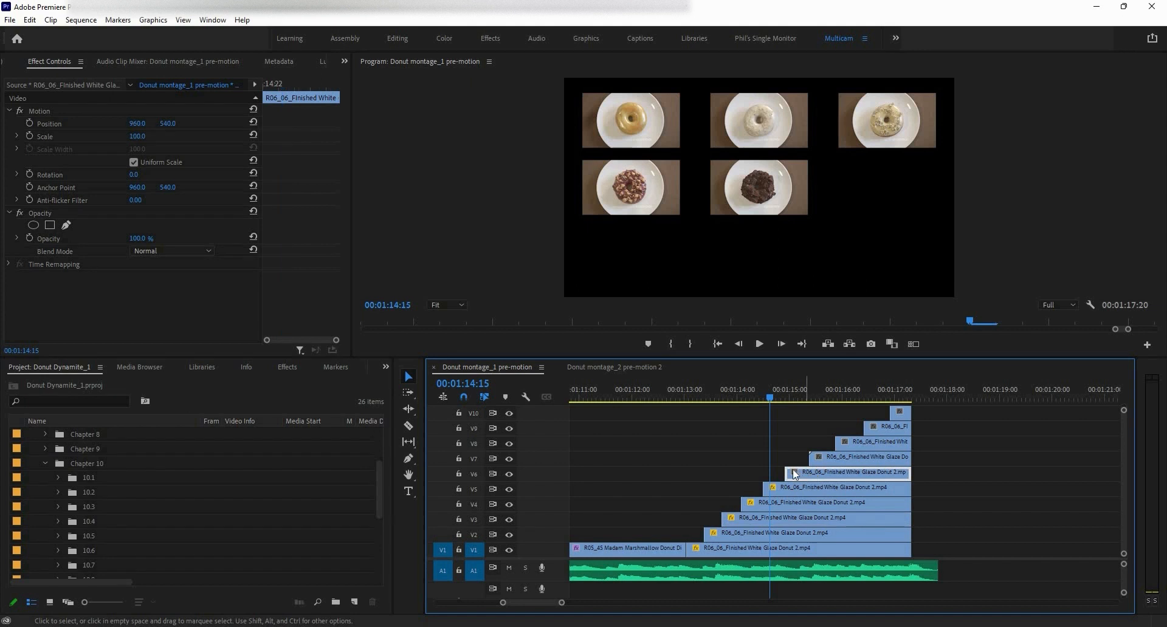
pyautogui.hotkey('ctrl', 'alt', 'v')
pyautogui.click(611, 522)
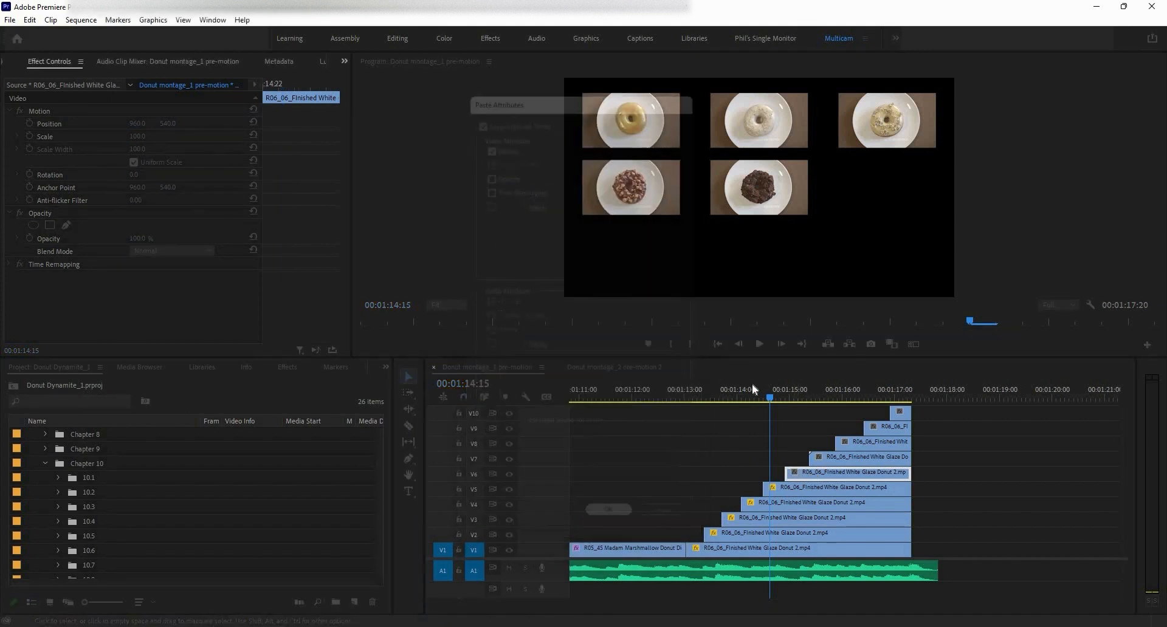
pyautogui.click(792, 403)
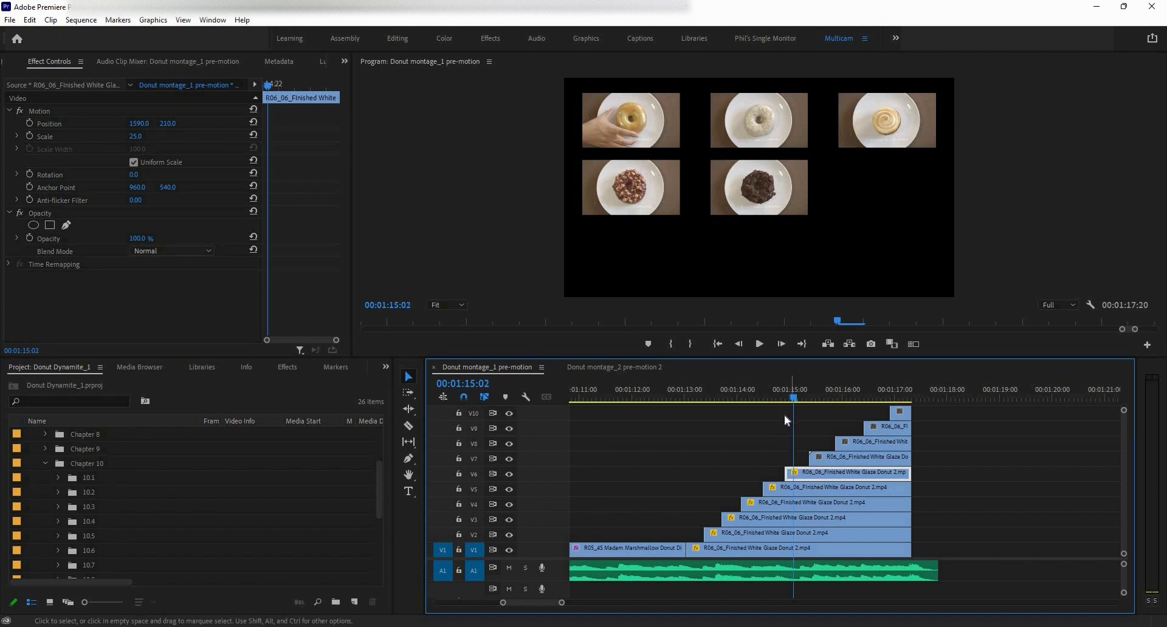
# Step: Step the playhead back before the V6 clip and examine the Motion positions of the V5 and V4 donut clips
pyautogui.press('Left')
pyautogui.press('Left')
pyautogui.press('Left')
pyautogui.press('Left')
pyautogui.press('Left')
pyautogui.press('Left')
pyautogui.press('Left')
pyautogui.press('Left')
pyautogui.press('Left')
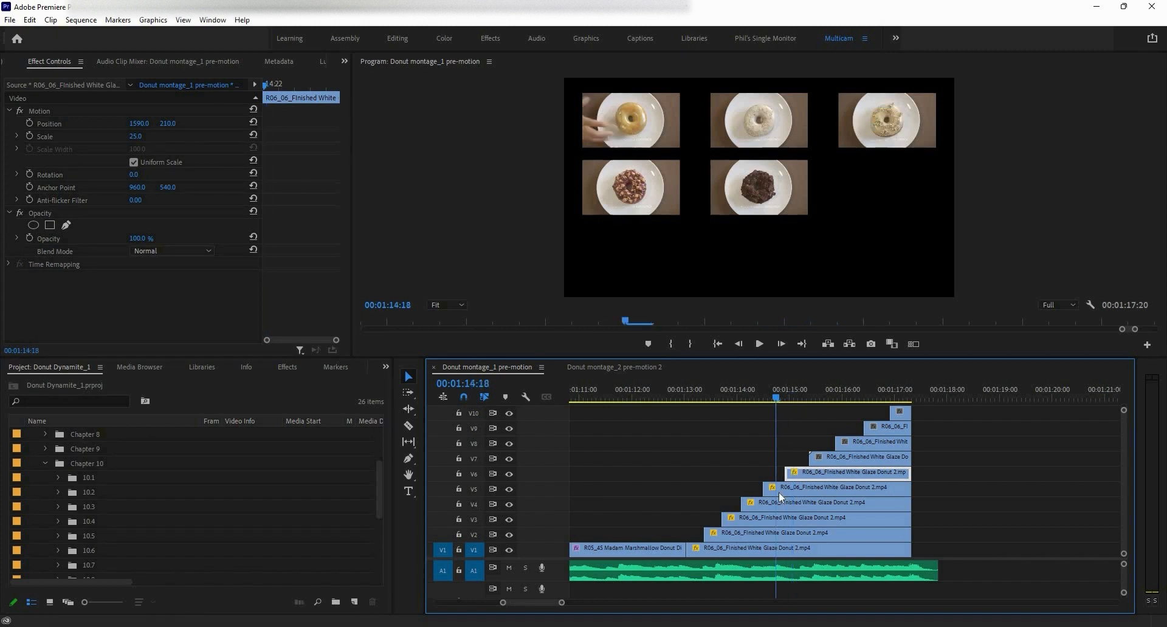
pyautogui.click(780, 494)
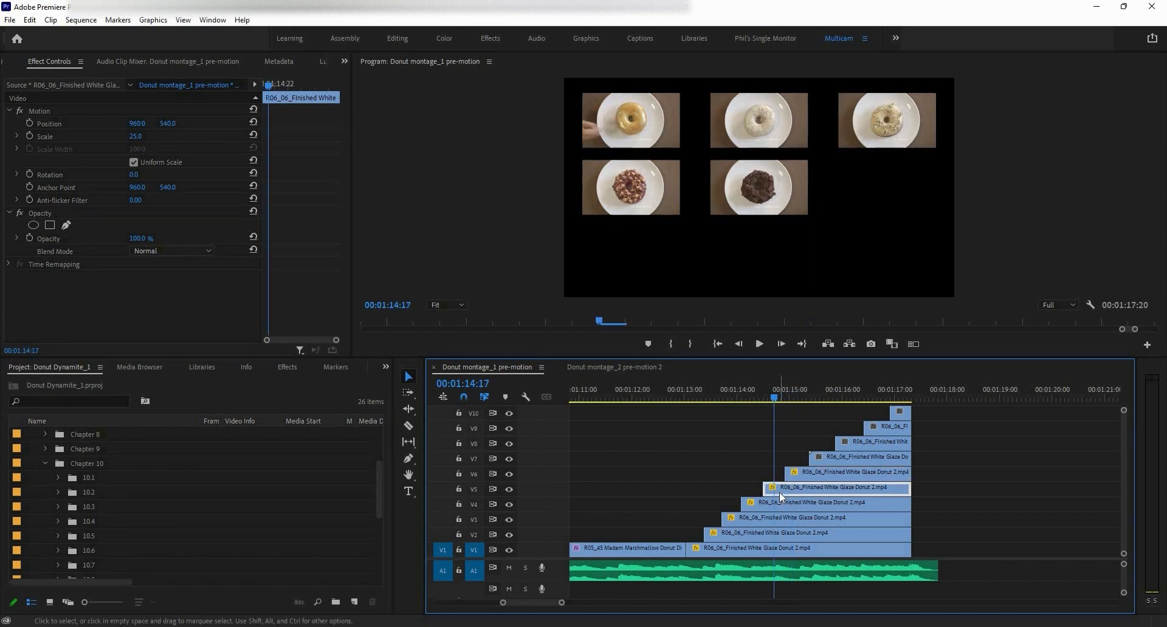
pyautogui.click(769, 506)
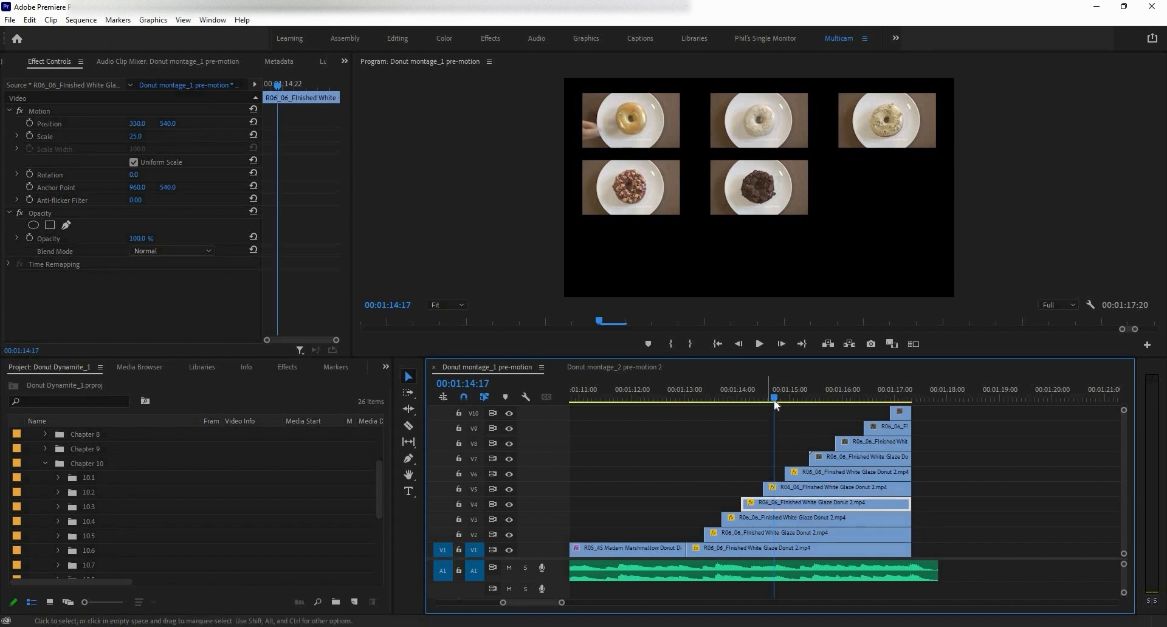
# Step: Move the playhead over the V6 donut clip and set its vertical position to 540, completing the second row
pyautogui.press('Right')
pyautogui.press('Right')
pyautogui.press('Right')
pyautogui.press('Right')
pyautogui.press('Right')
pyautogui.press('Right')
pyautogui.press('Right')
pyautogui.press('Right')
pyautogui.click(804, 472)
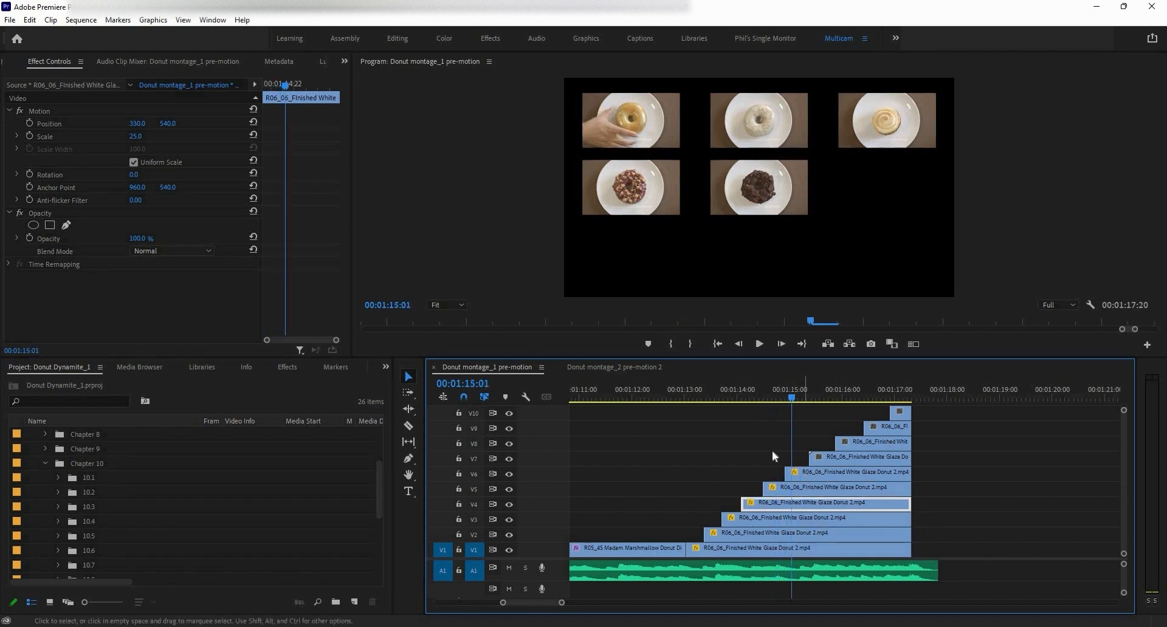
pyautogui.click(168, 123)
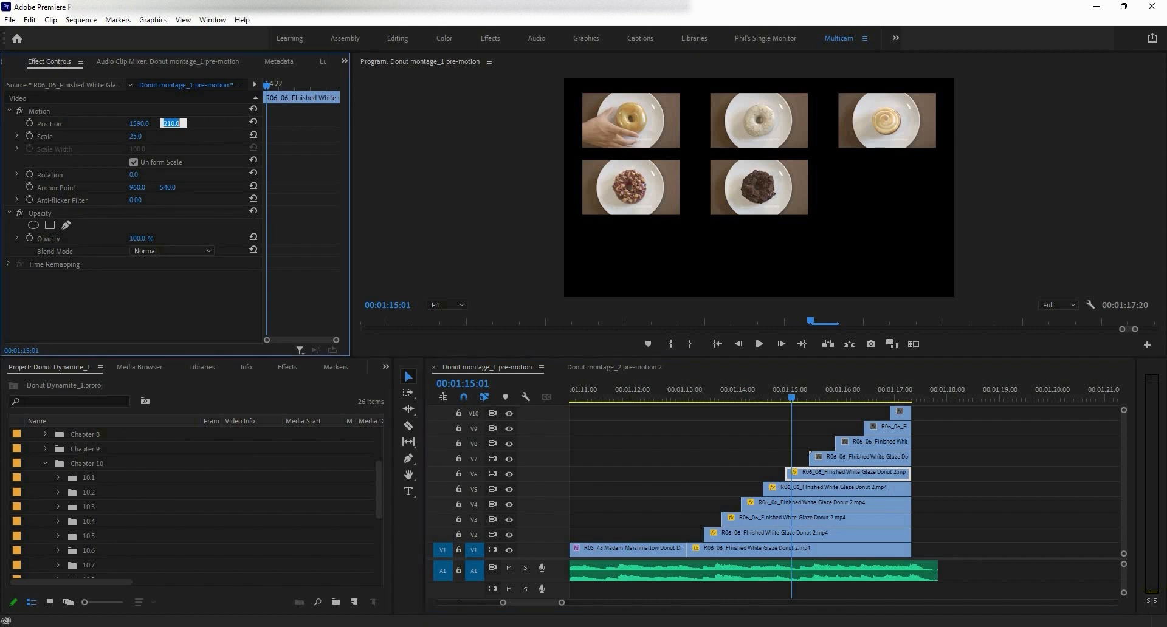
pyautogui.write('540')
pyautogui.press('Return')
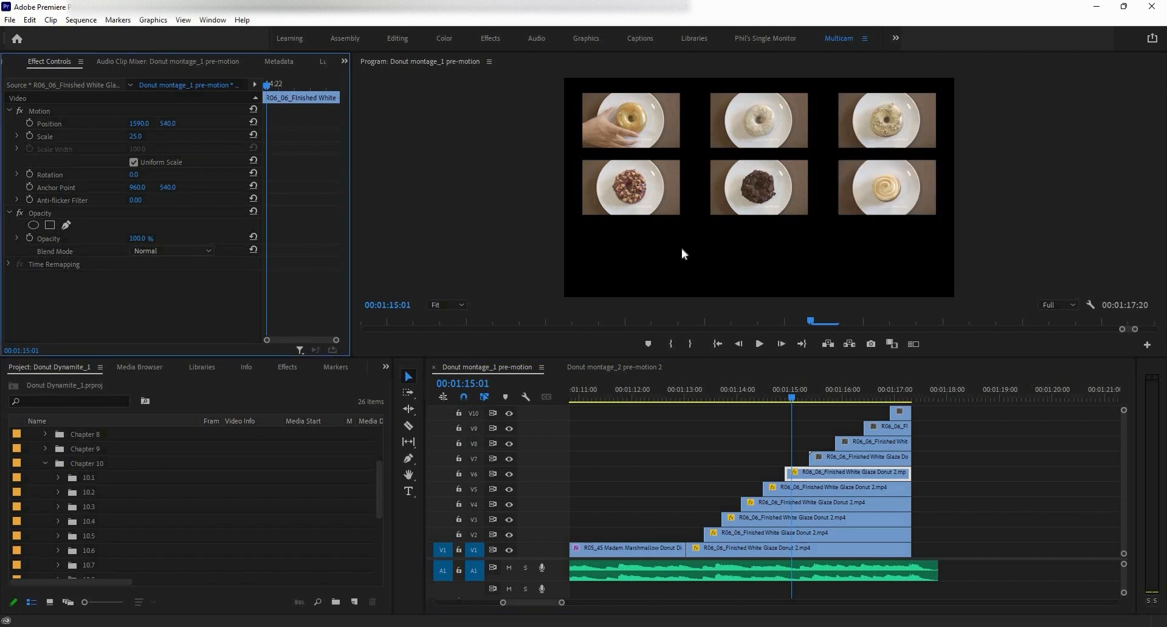
# Step: Copy the V4 donut clip and paste only its Motion attributes onto the V7 donut clip
pyautogui.hscroll(-2, 983, 484)
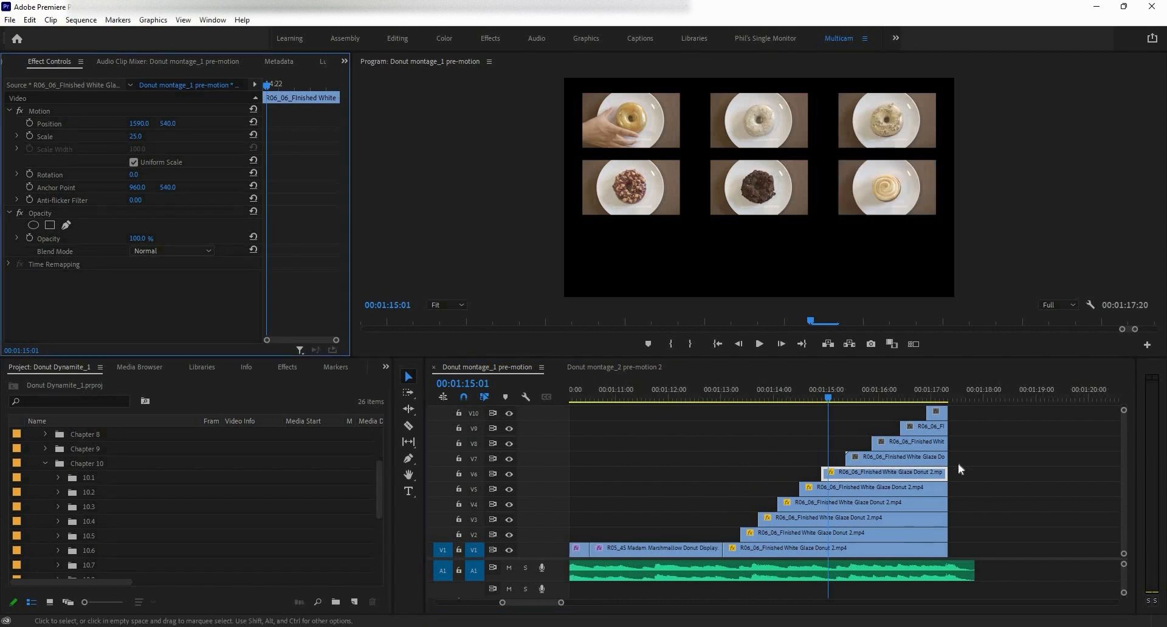
pyautogui.click(841, 399)
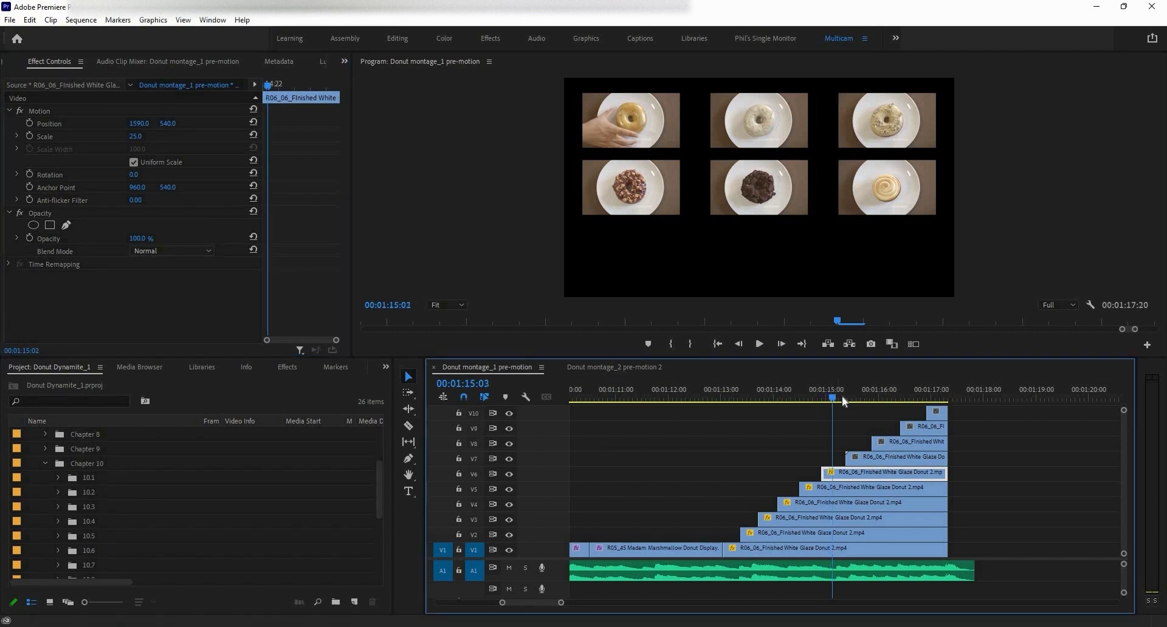
pyautogui.moveTo(841, 398); pyautogui.dragTo(837, 398)
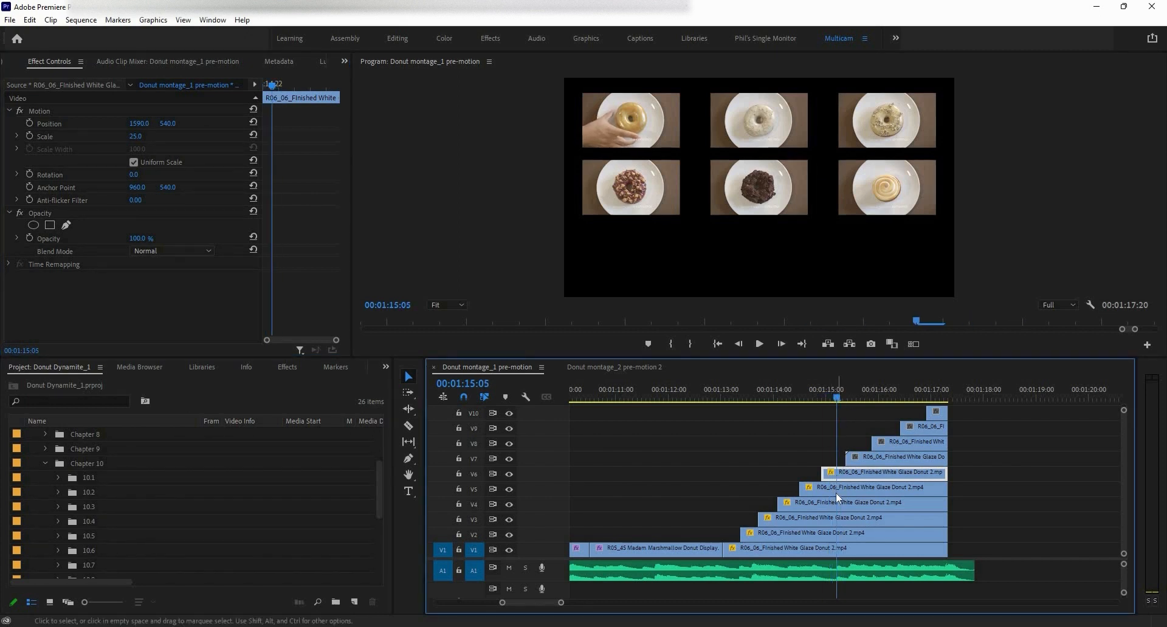
pyautogui.click(807, 502)
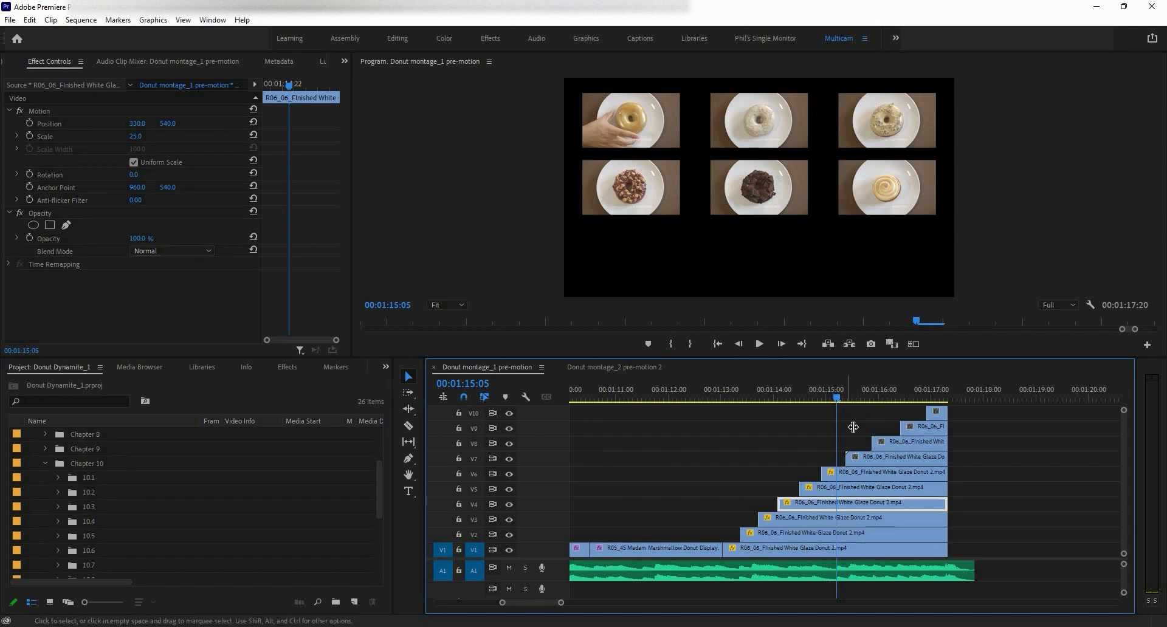
pyautogui.click(855, 461)
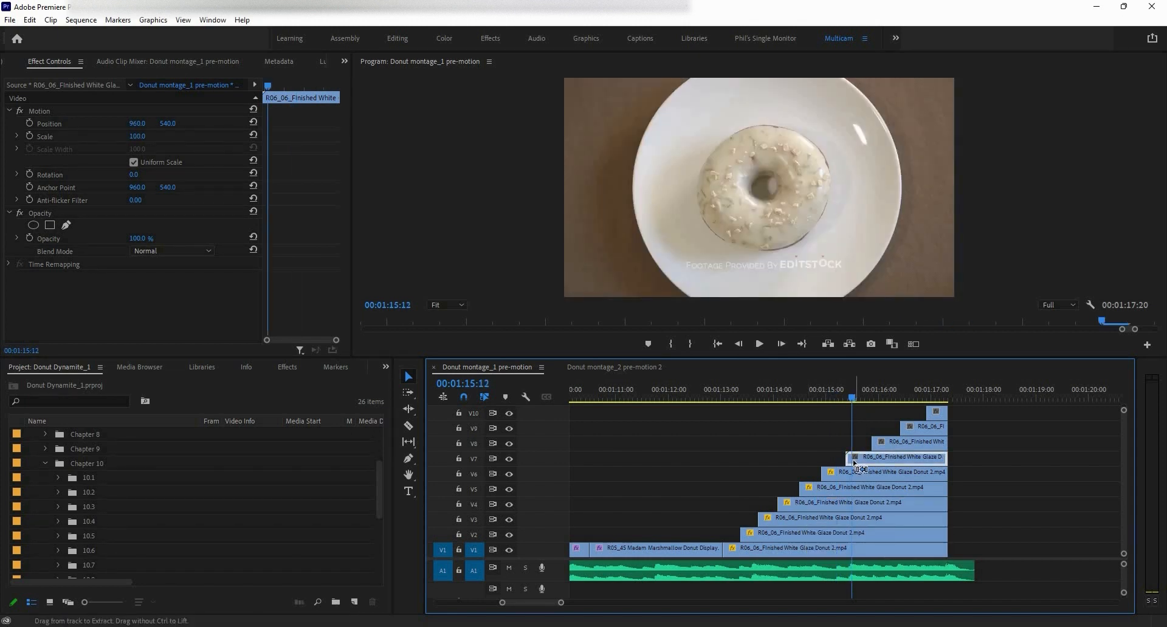
pyautogui.hotkey('ctrl', 'alt', 'v')
pyautogui.click(609, 521)
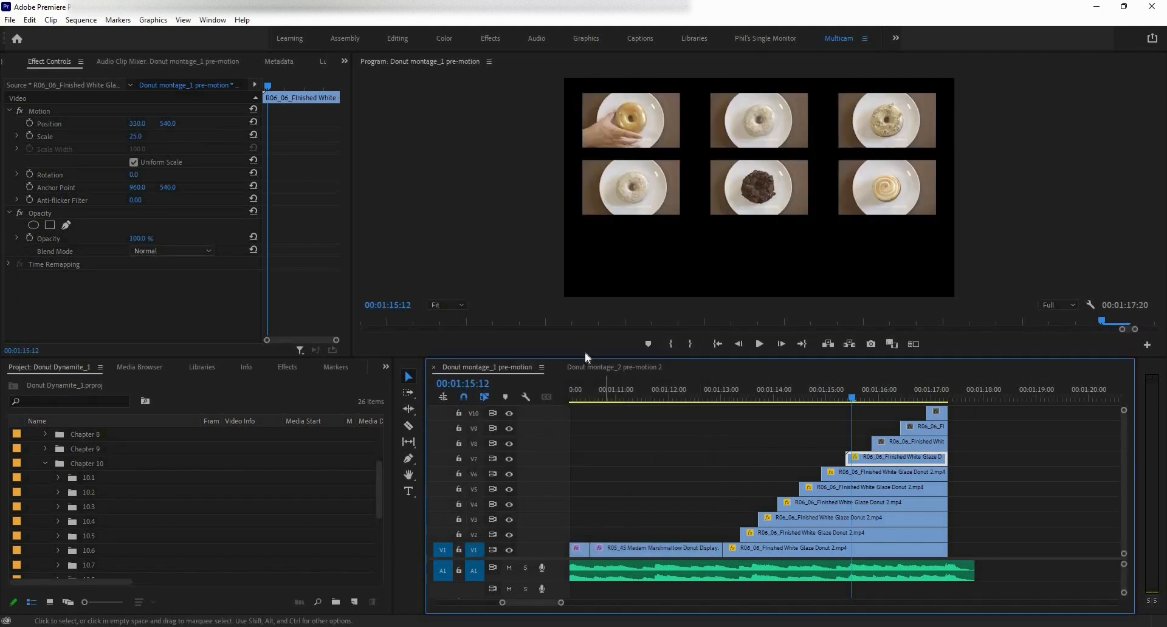
# Step: Check the V6 donut clip's Motion settings in Donut montage_2 pre-motion 2, then go back to Donut montage_1 pre-motion
pyautogui.click(599, 368)
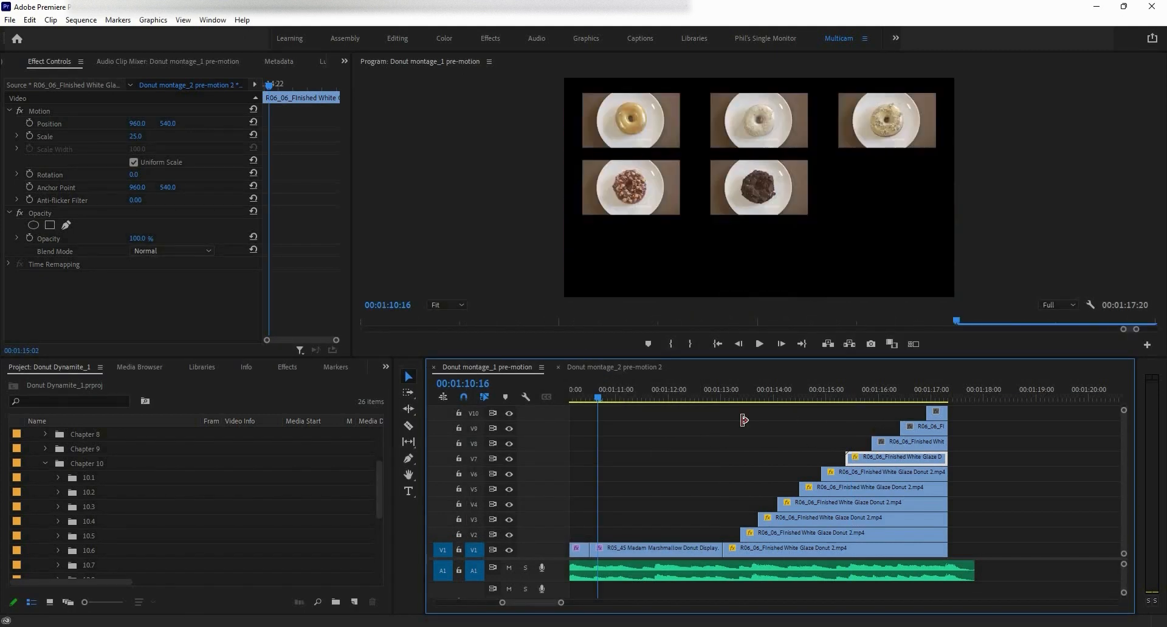
pyautogui.moveTo(702, 404); pyautogui.dragTo(709, 402)
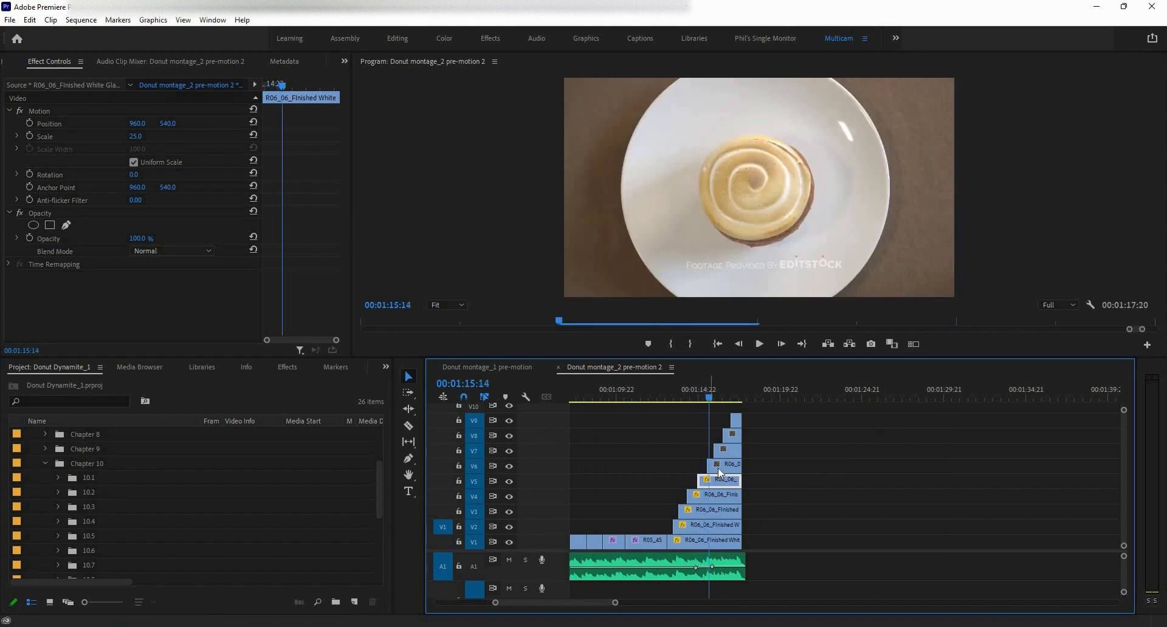
pyautogui.click(720, 471)
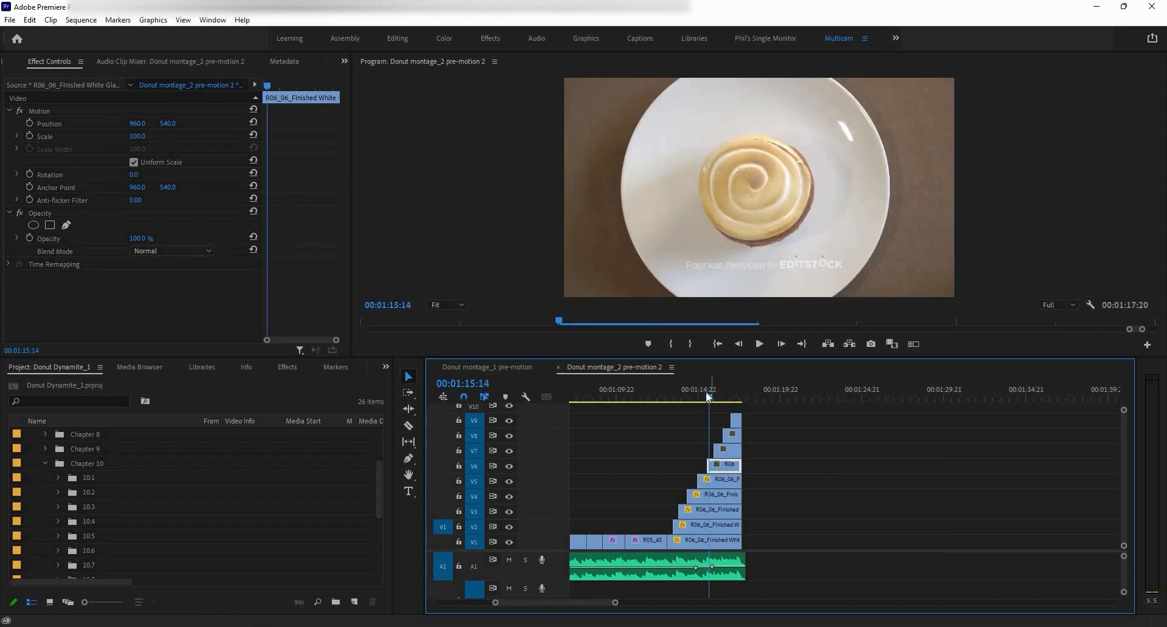
pyautogui.moveTo(691, 398)
pyautogui.mouseDown()
pyautogui.moveTo(677, 396)
pyautogui.moveTo(700, 397)
pyautogui.mouseUp()
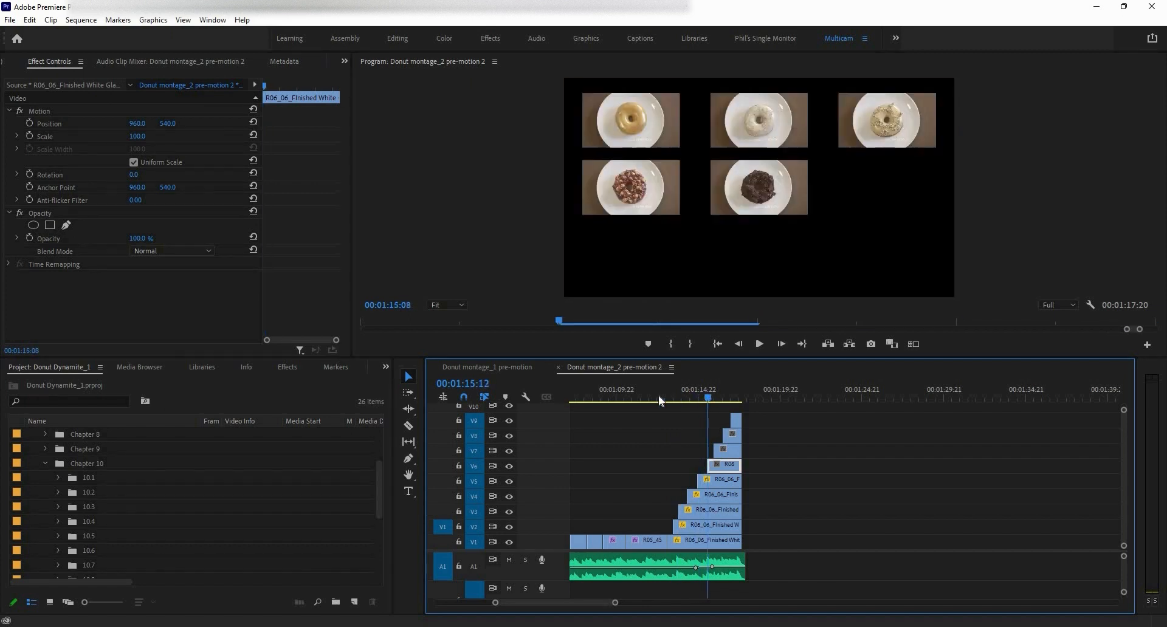
pyautogui.click(485, 367)
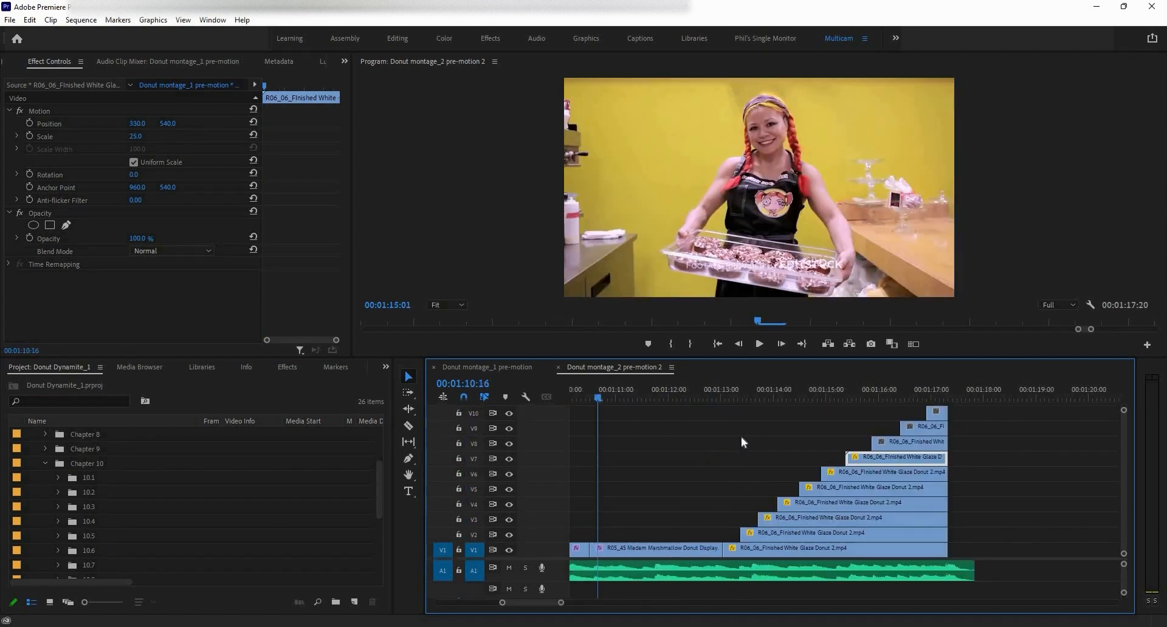
# Step: Move the playhead over the V7 donut clip and set its vertical position to 870, starting the third row
pyautogui.moveTo(731, 418); pyautogui.dragTo(859, 422)
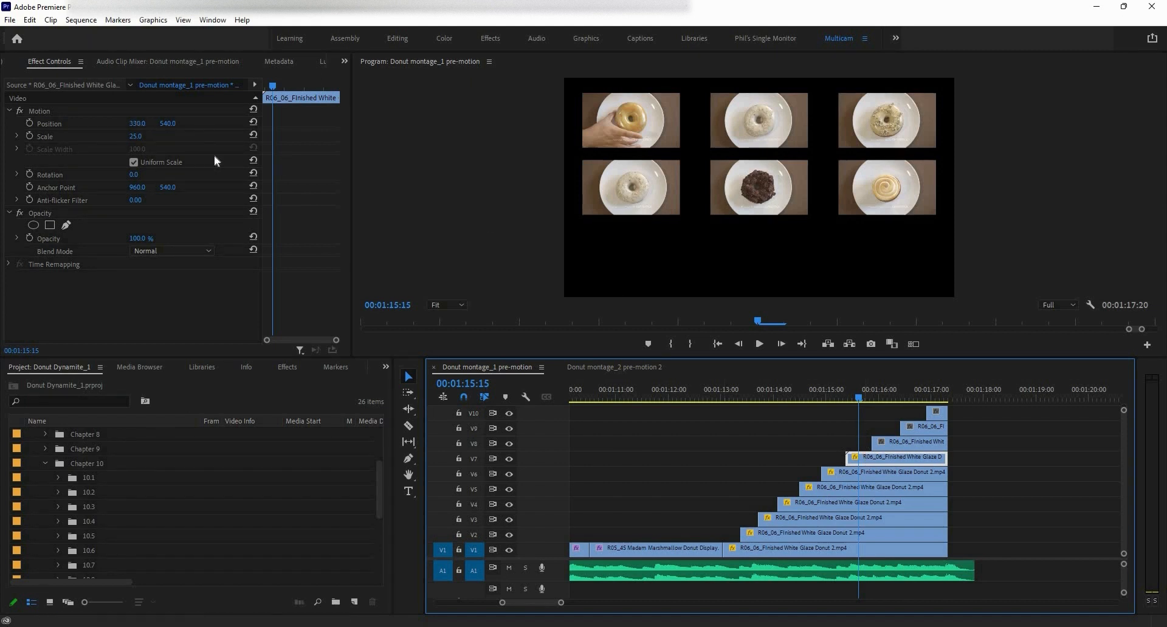
pyautogui.moveTo(139, 126); pyautogui.dragTo(212, 123)
pyautogui.hotkey('ctrl', 'z')
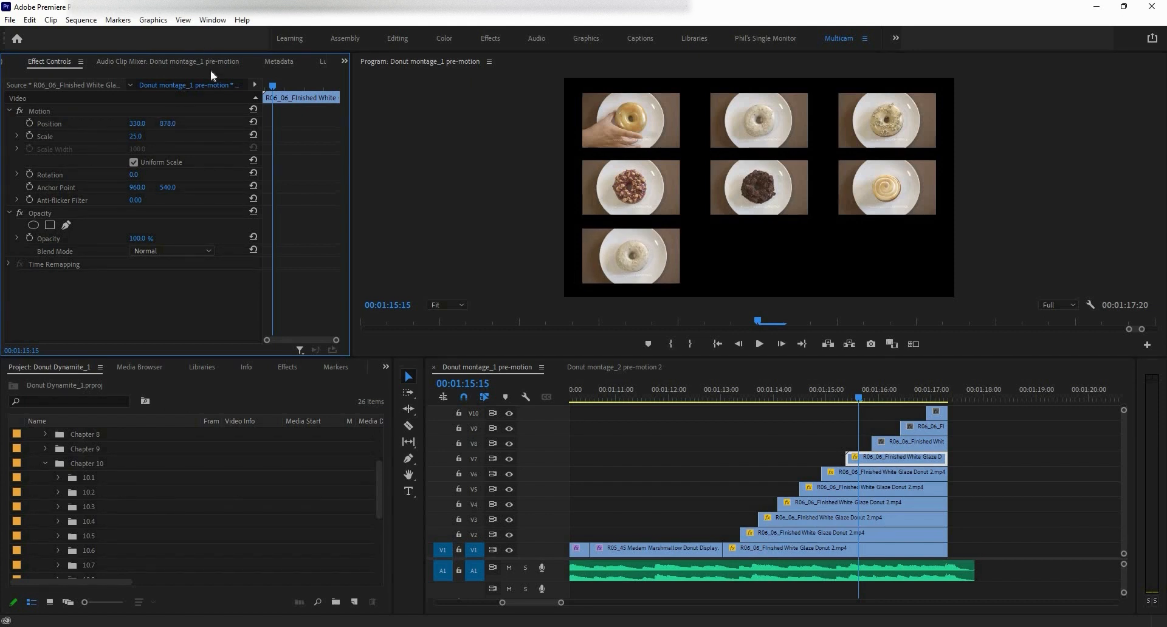
pyautogui.click(170, 122)
pyautogui.write('870')
pyautogui.press('Return')
pyautogui.click(892, 458)
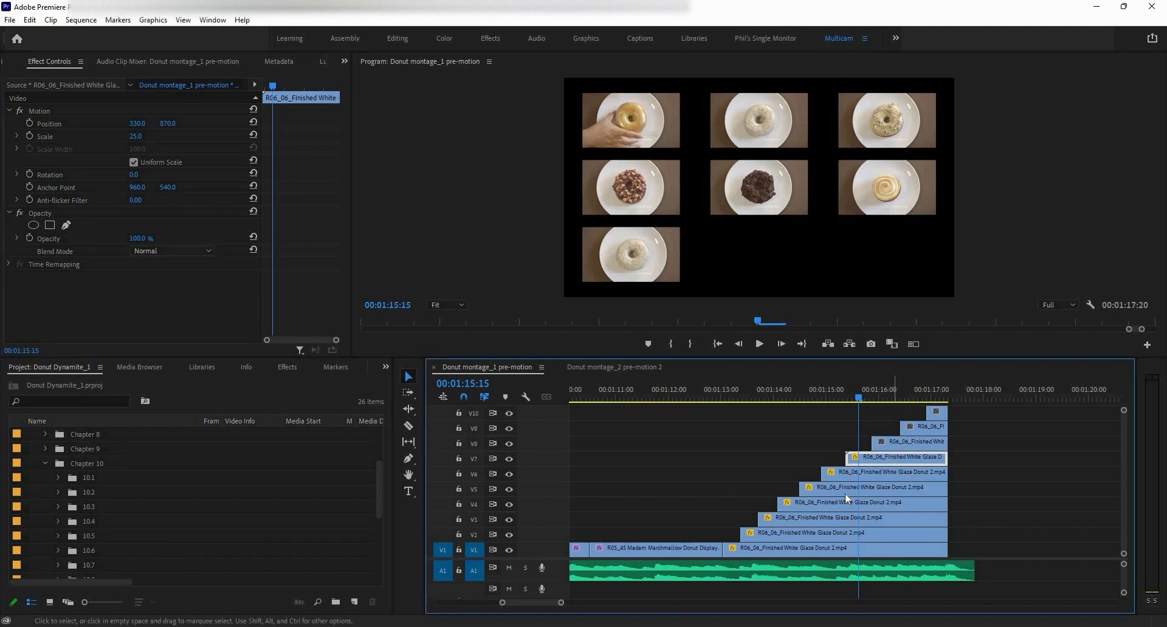
# Step: Copy the V5 donut clip, move the playhead over the V8 donut clip, and paste only the Motion attributes onto it
pyautogui.click(837, 487)
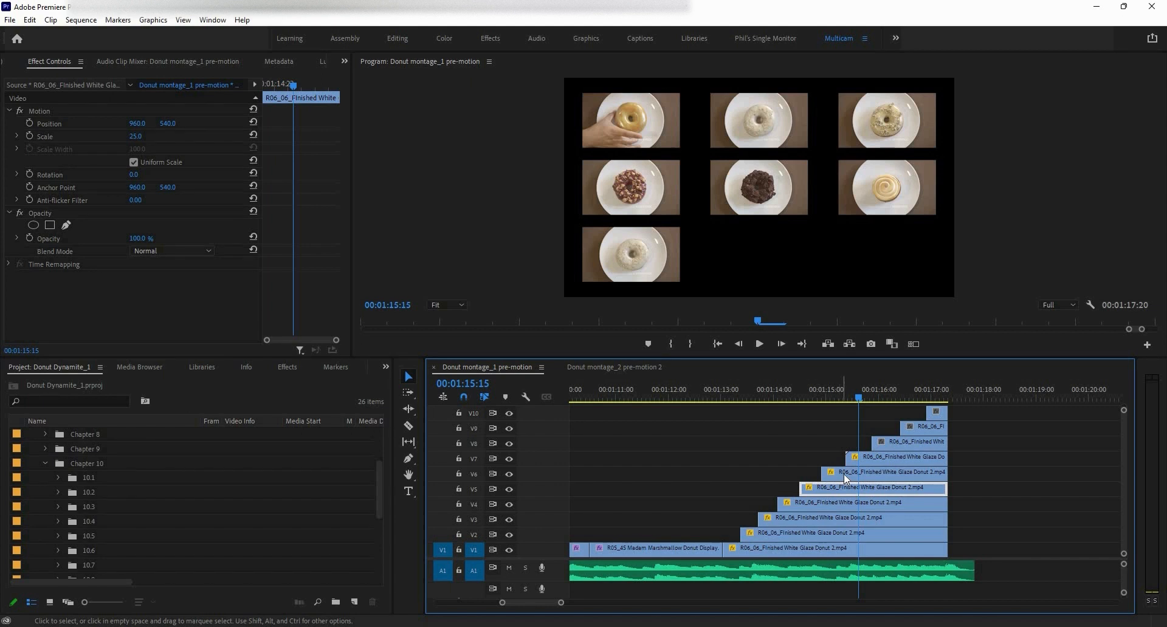
pyautogui.click(844, 474)
pyautogui.click(844, 488)
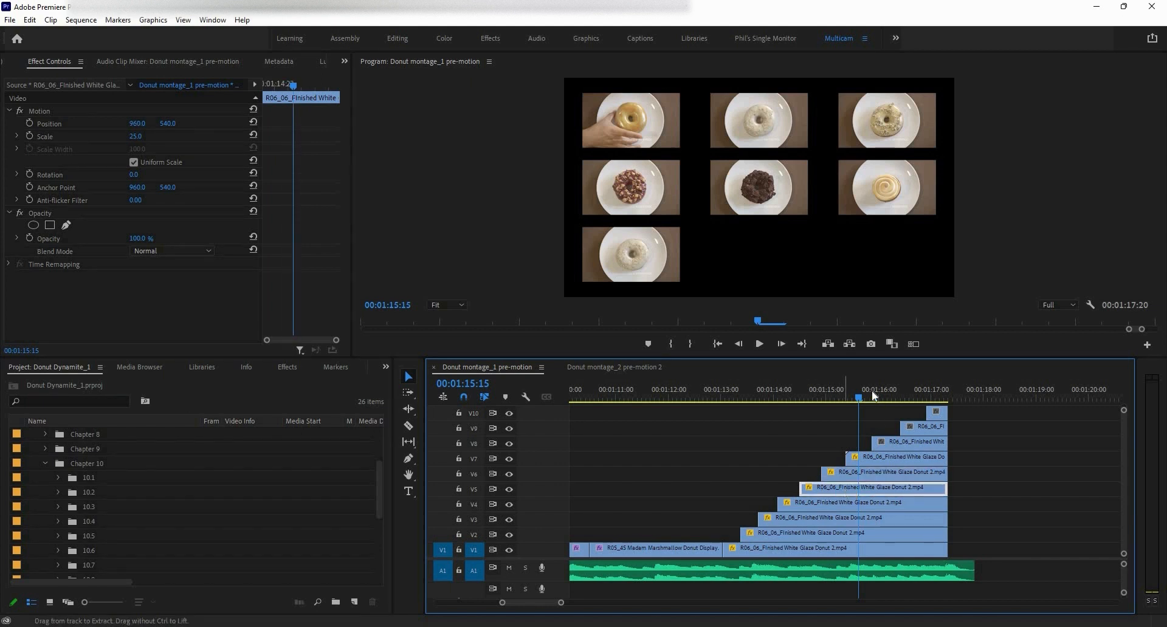
pyautogui.click(882, 404)
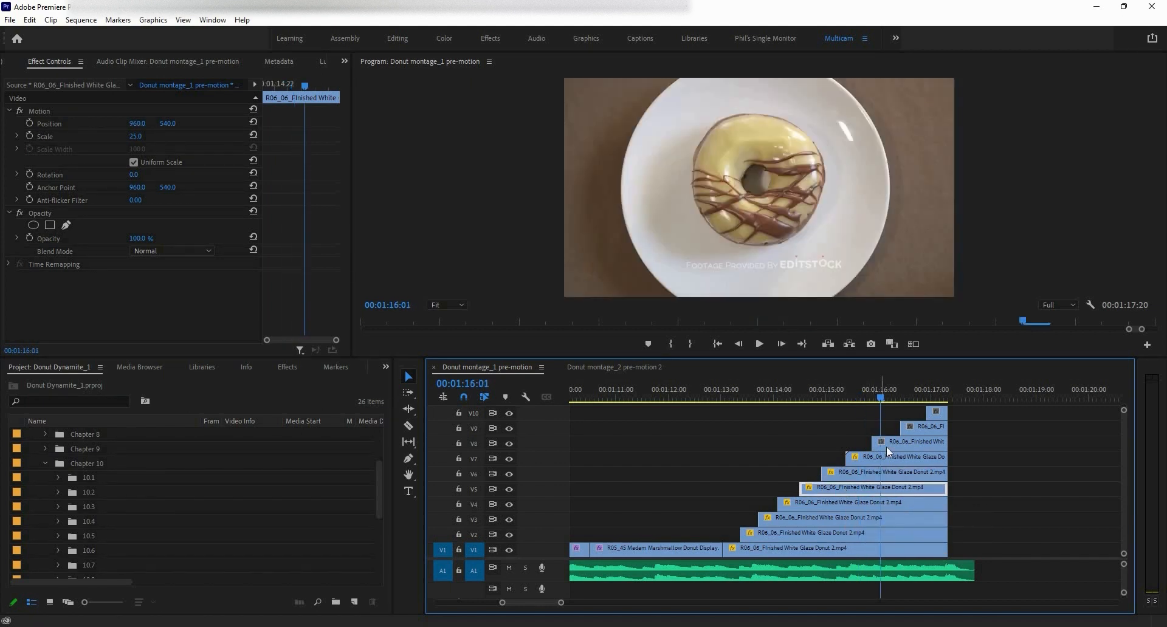
pyautogui.click(886, 447)
pyautogui.hotkey('ctrl', 'alt', 'v')
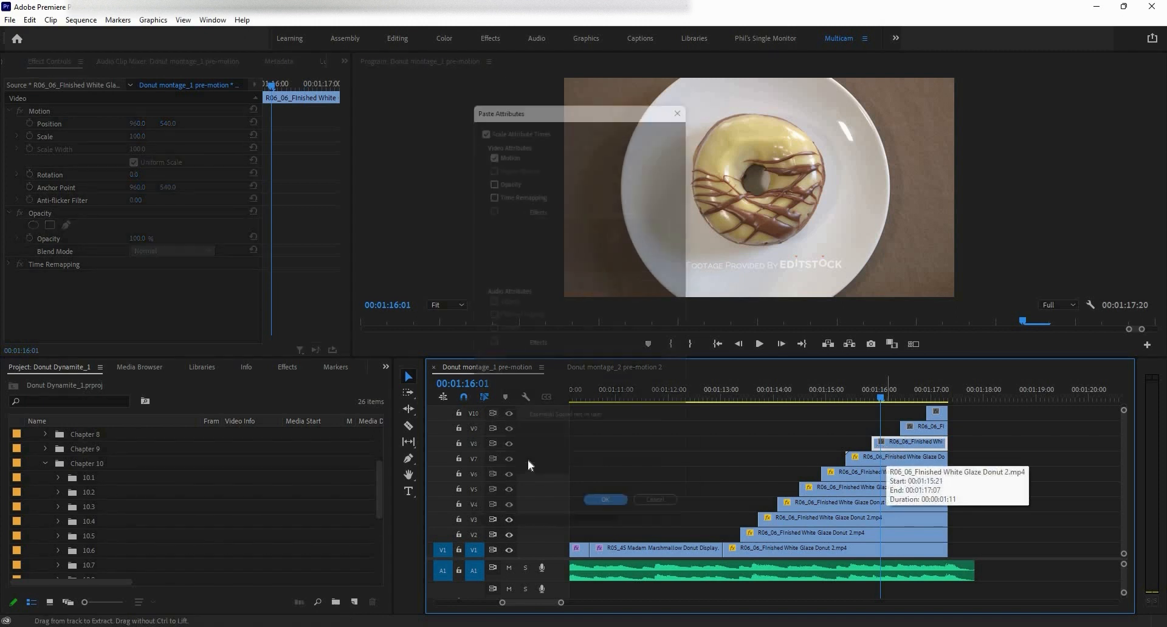
pyautogui.click(612, 521)
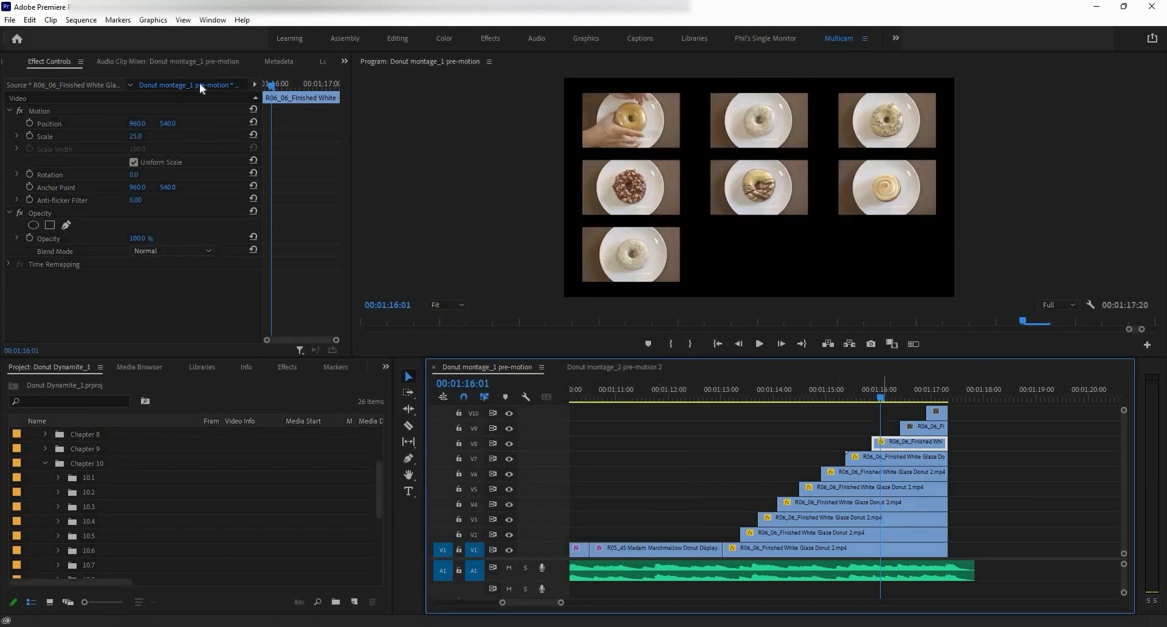
# Step: Set the V8 donut clip's vertical position to 870, placing it in the middle of the third row
pyautogui.click(176, 129)
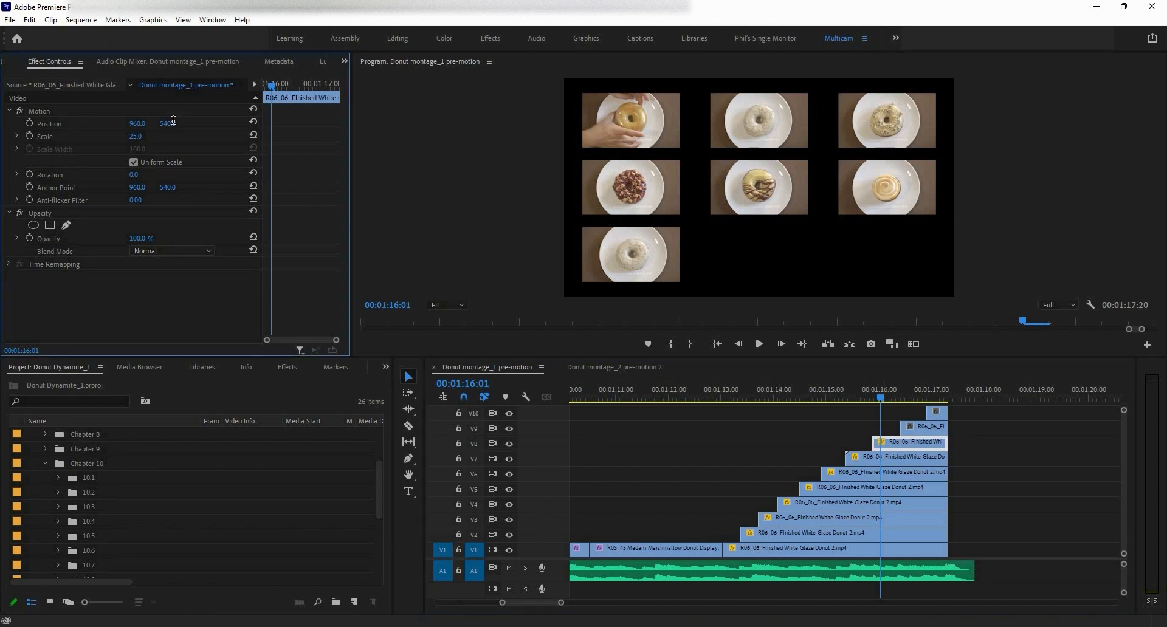
pyautogui.click(173, 121)
pyautogui.write('870')
pyautogui.press('Return')
# Step: Copy the V6 donut clip and paste only its Motion attributes onto the V9 donut clip, with the playhead over V9
pyautogui.moveTo(889, 395); pyautogui.dragTo(918, 430)
pyautogui.click(917, 429)
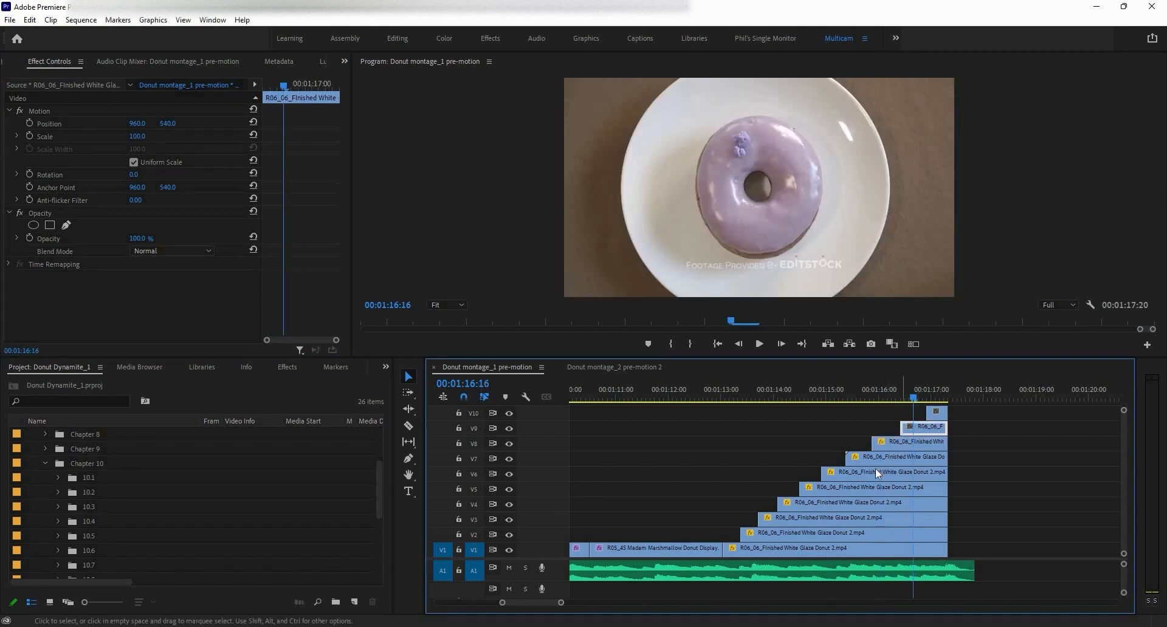
pyautogui.click(874, 468)
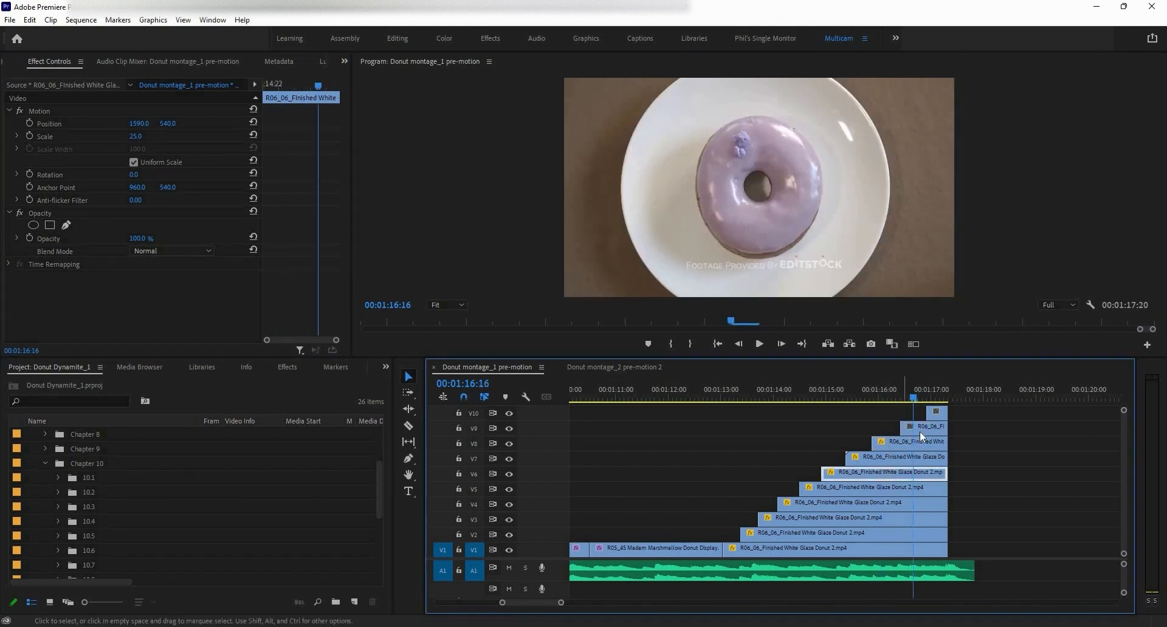
pyautogui.click(920, 432)
pyautogui.hotkey('ctrl', 'alt', 'v')
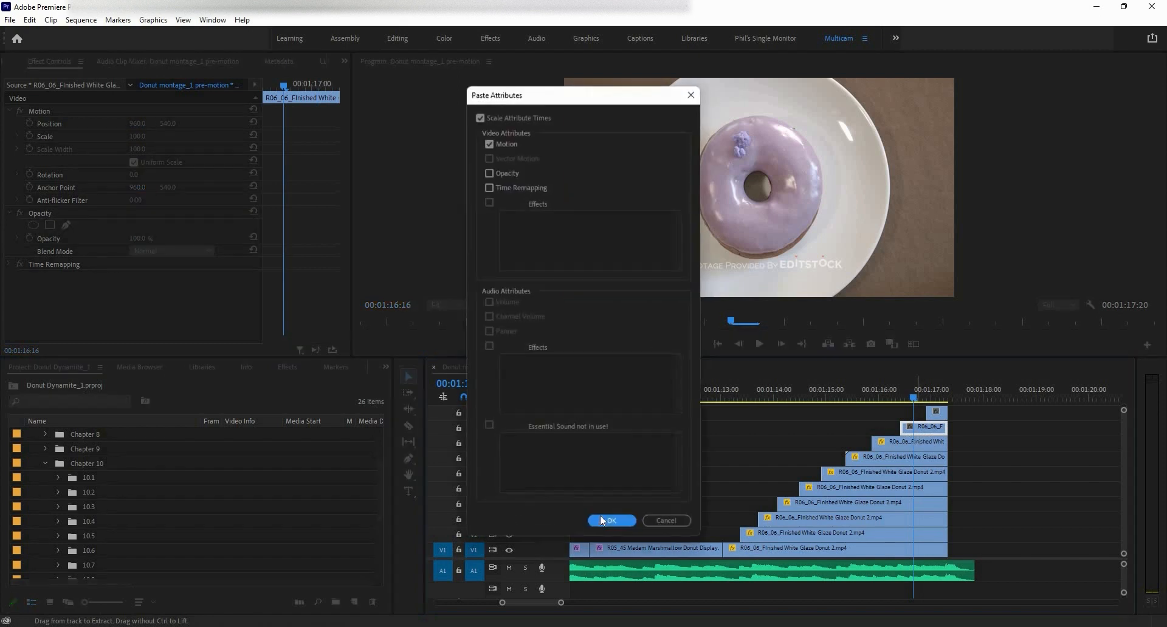
pyautogui.click(611, 520)
# Step: Set the V9 donut clip's vertical position to 870, completing the three-by-three grid
pyautogui.click(172, 122)
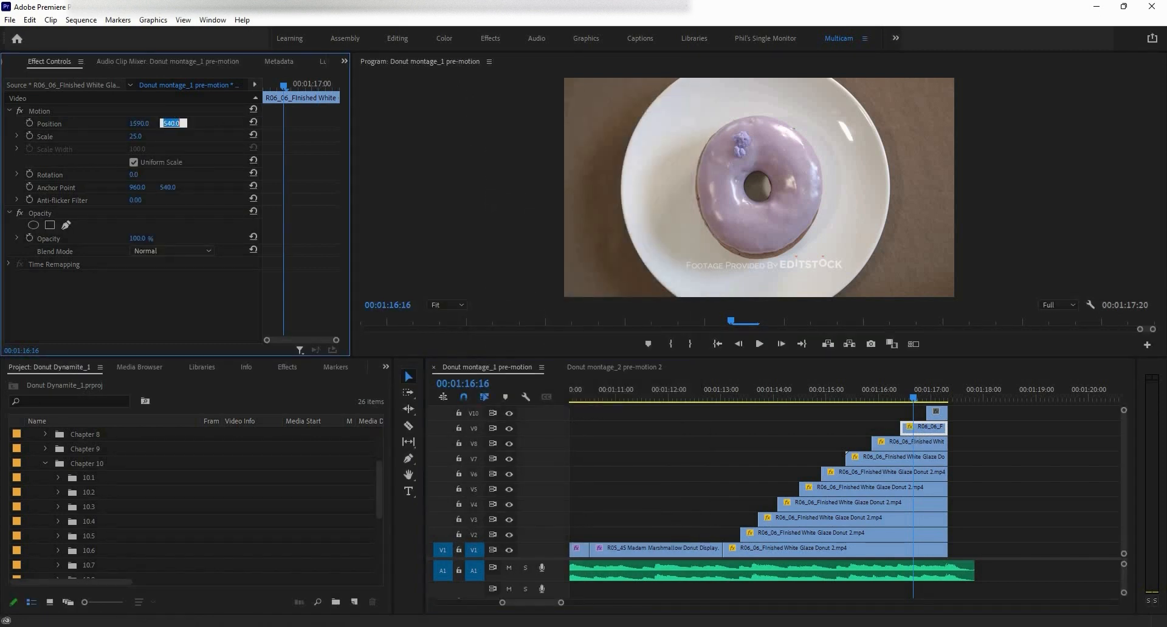
pyautogui.write('870')
pyautogui.press('Return')
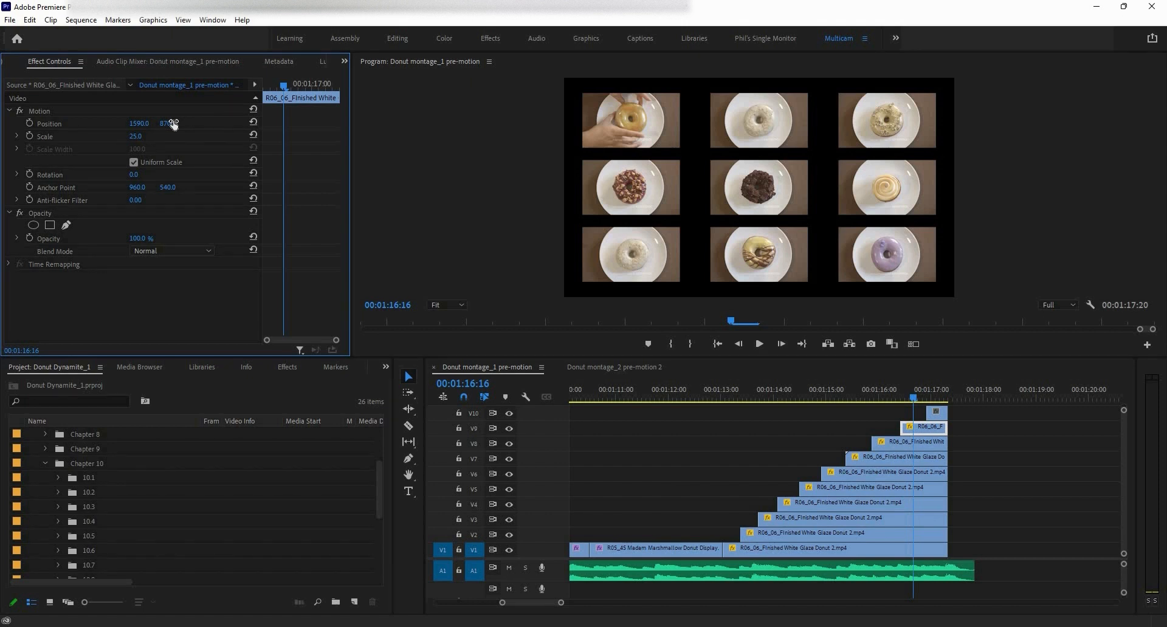
# Step: Maximize the Program monitor and try enlarging and slightly rotating the centre donut clip directly in the frame
pyautogui.click(503, 200)
pyautogui.press('`')
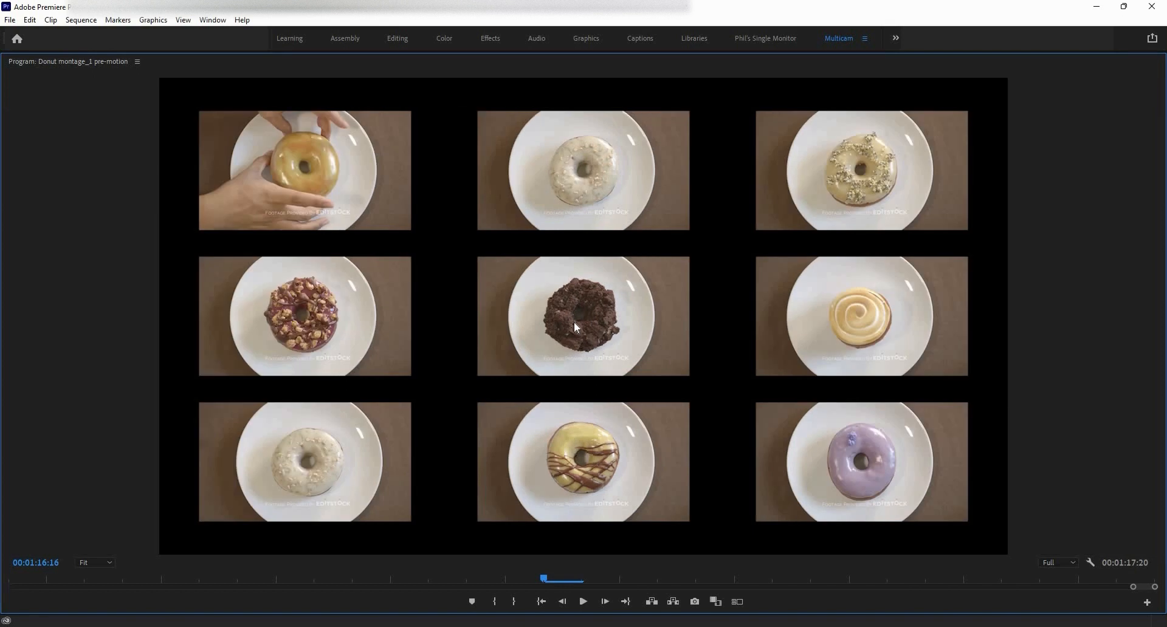
pyautogui.click(574, 322)
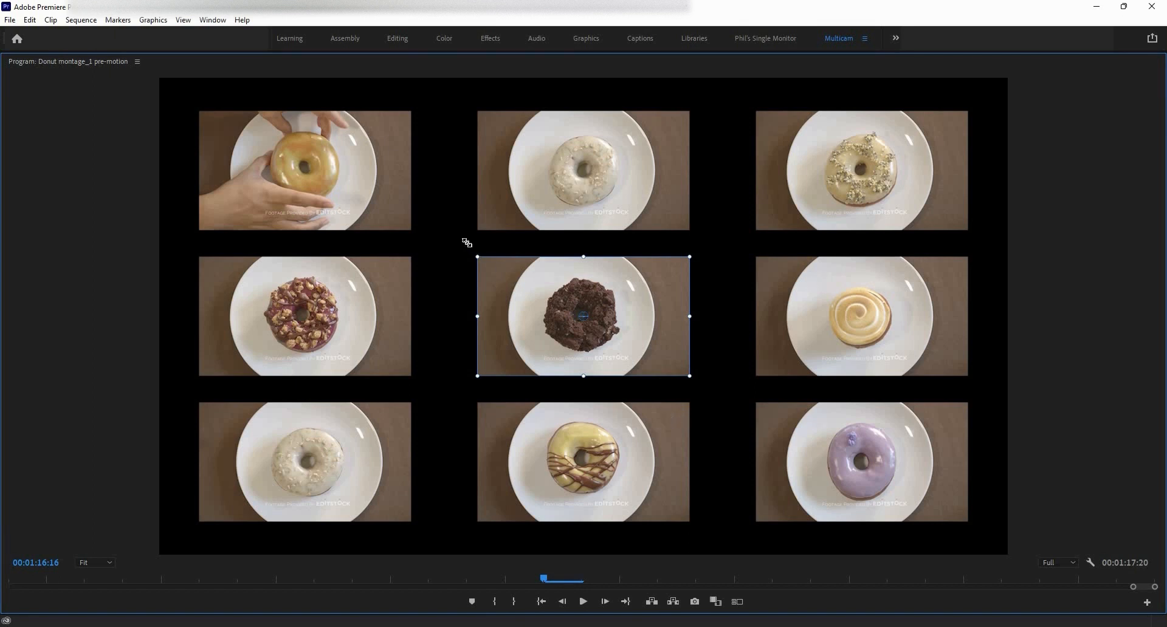
pyautogui.moveTo(467, 244); pyautogui.dragTo(725, 240)
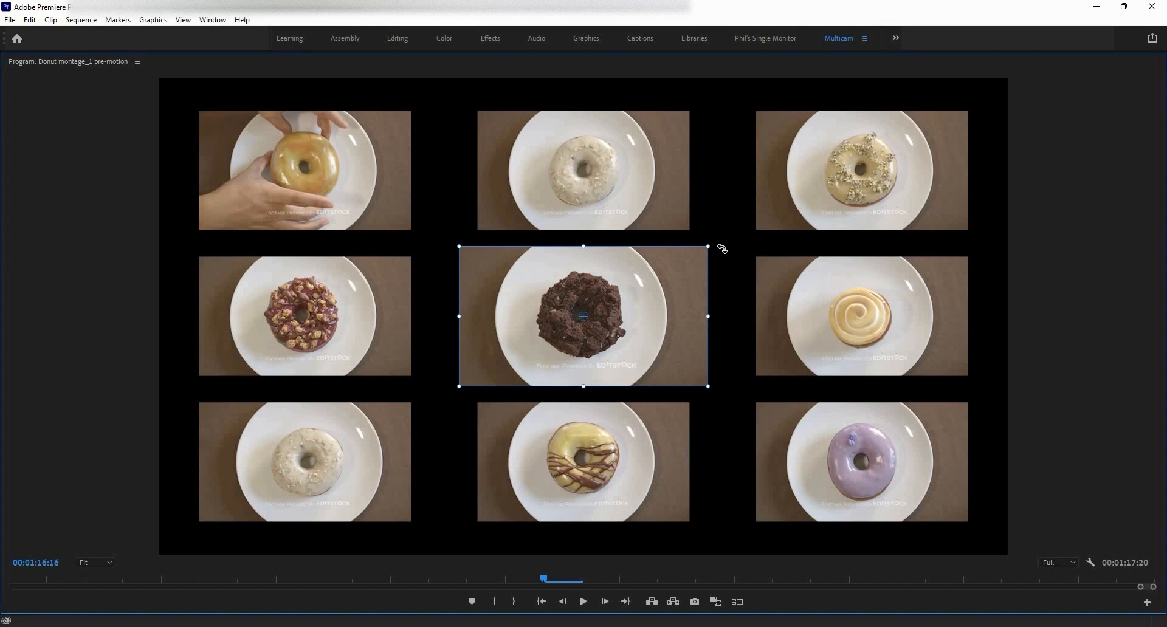
pyautogui.moveTo(722, 249); pyautogui.dragTo(723, 258)
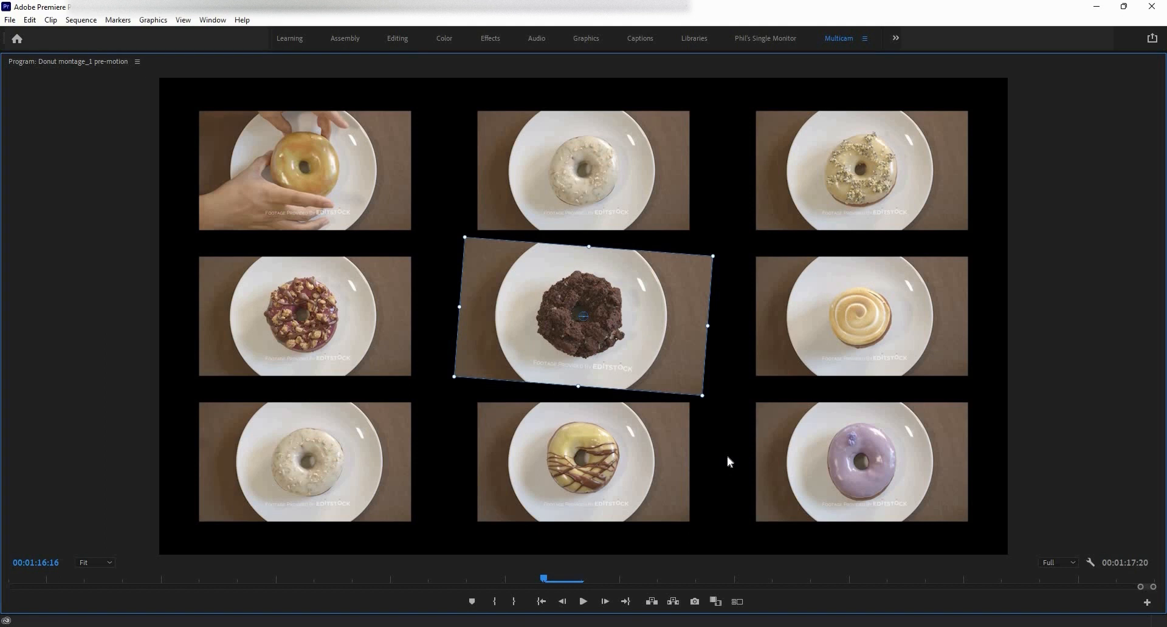
# Step: Undo the rotation and scaling of the centre donut clip, restore the panel layout, and deselect its Motion effect
pyautogui.hotkey('ctrl', 'z')
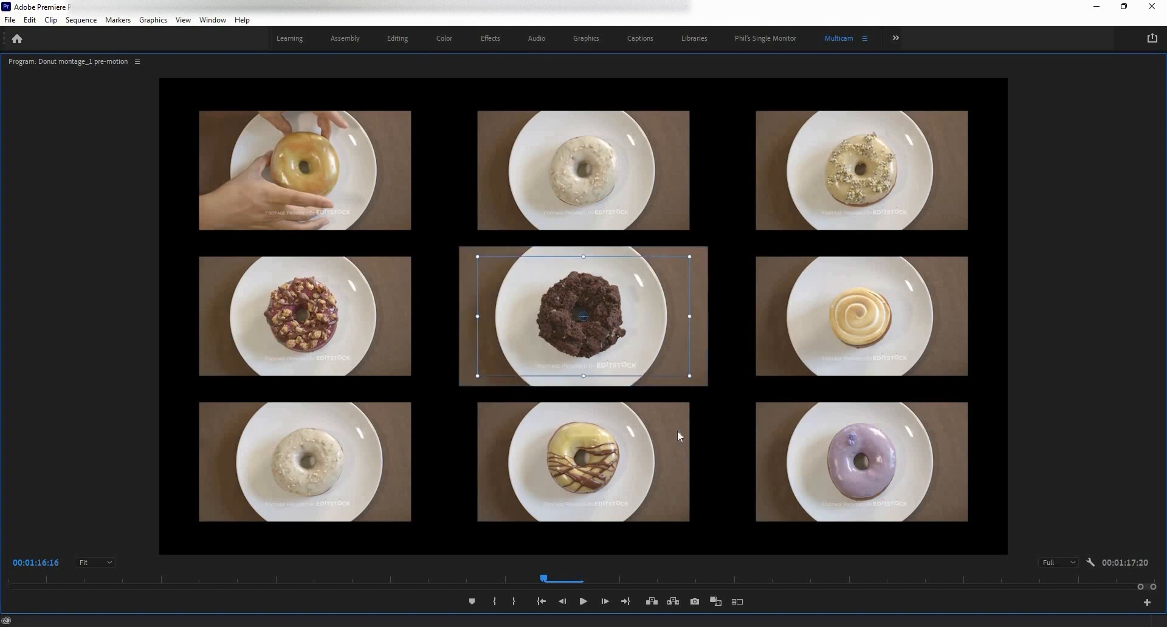
pyautogui.hotkey('ctrl', 'z')
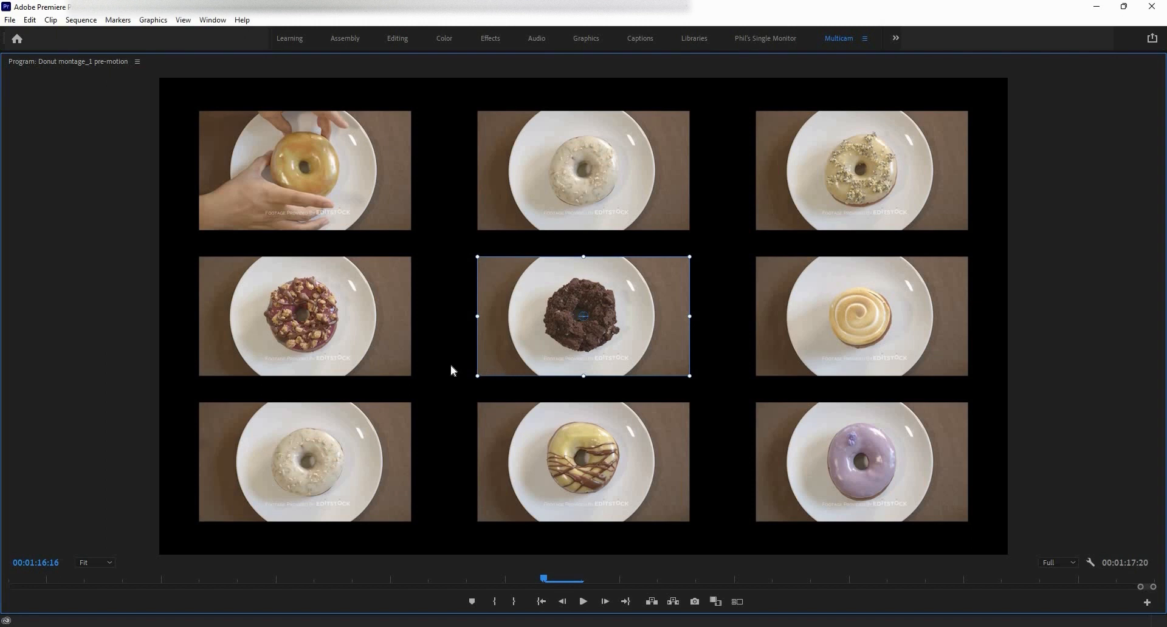
pyautogui.press('`')
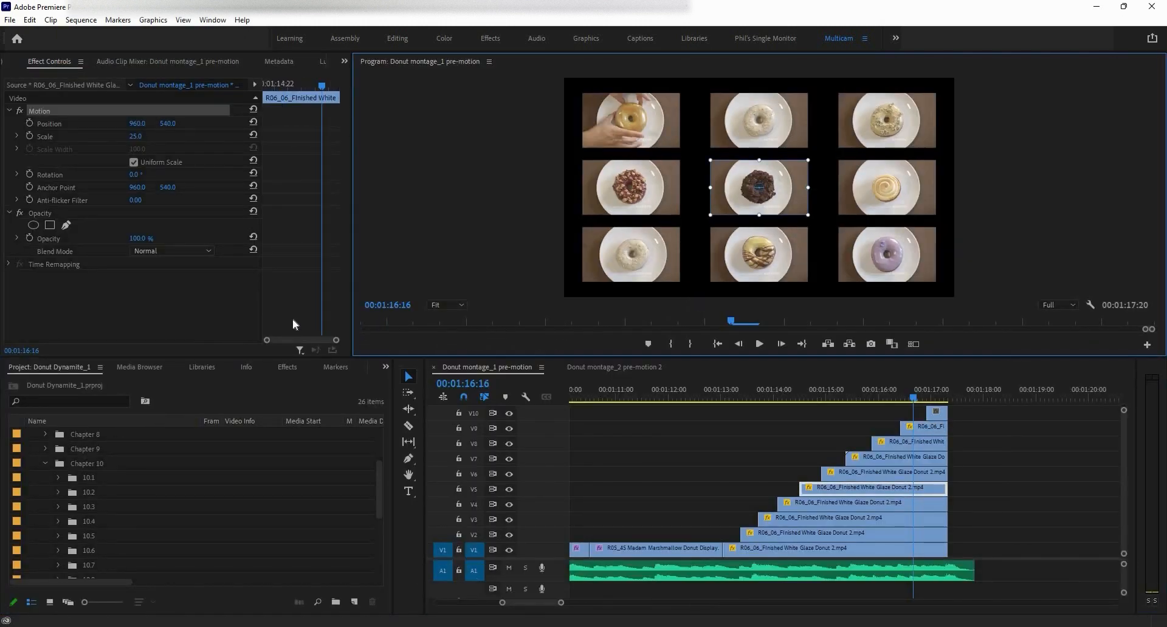
pyautogui.click(692, 187)
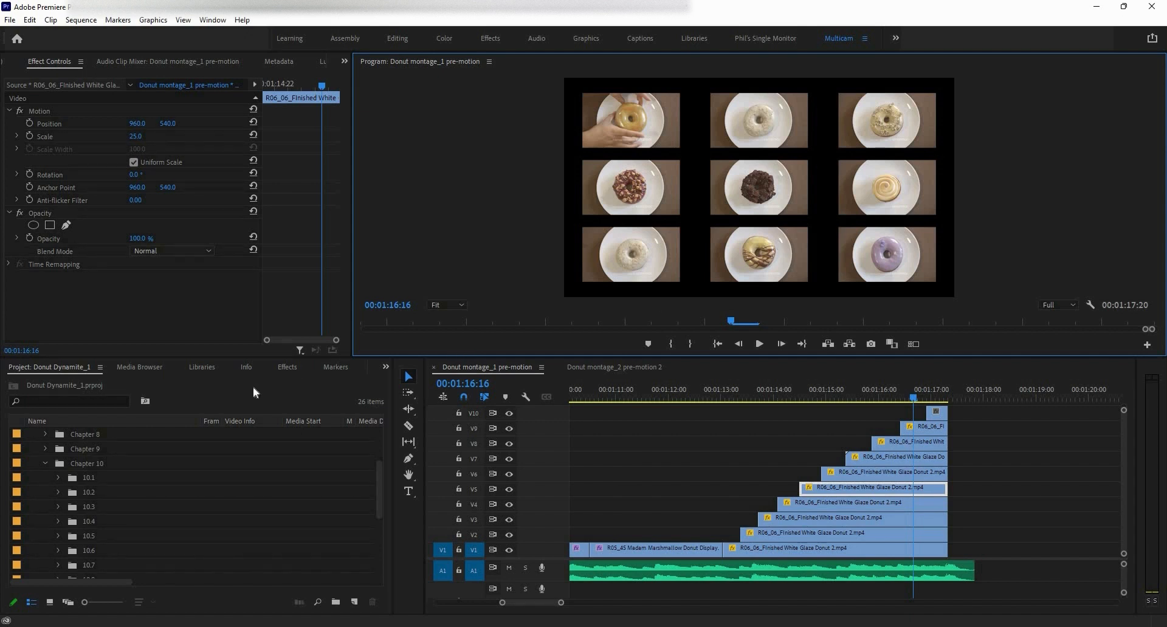
# Step: Search the effects for "crop" and apply the Crop effect to the V1 donut clip
pyautogui.click(287, 367)
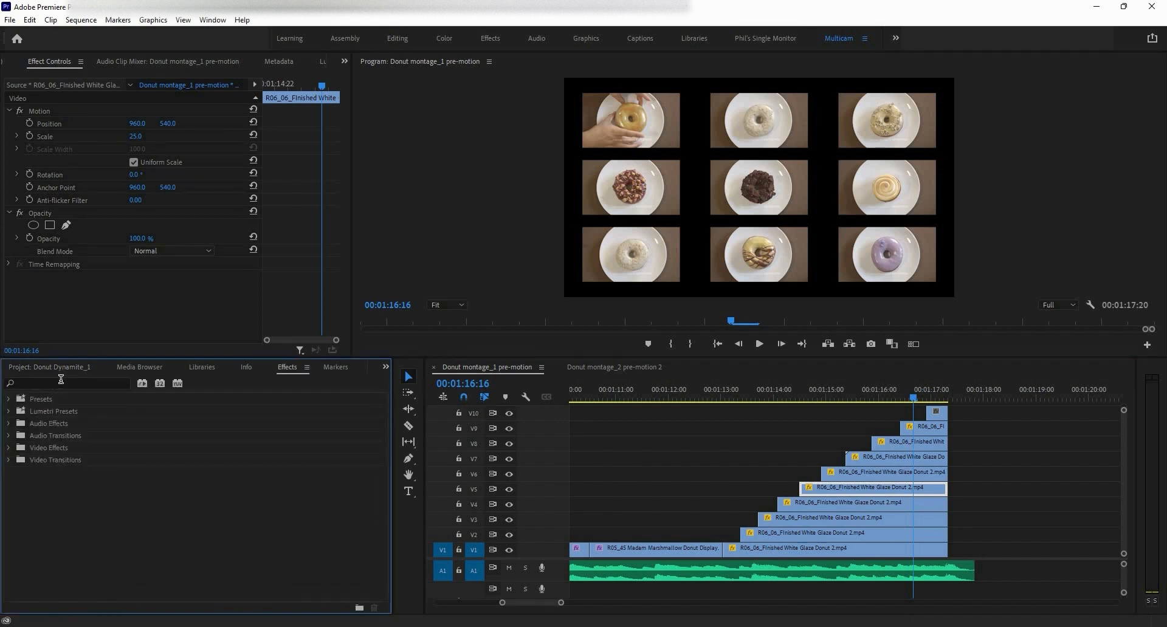
pyautogui.click(60, 379)
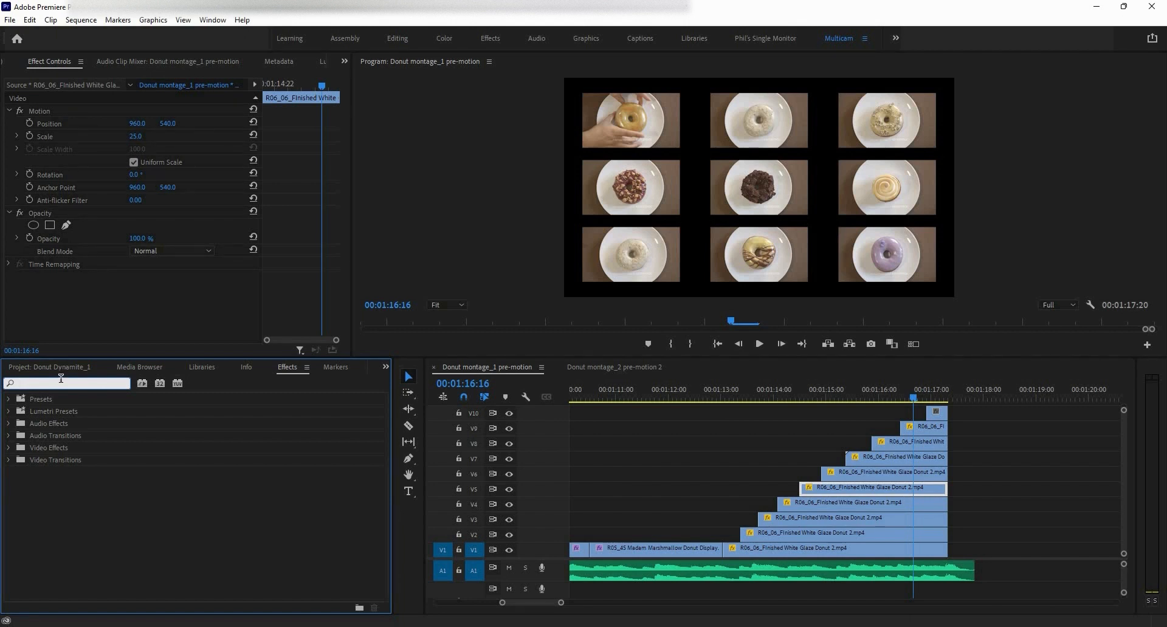
pyautogui.write('crop')
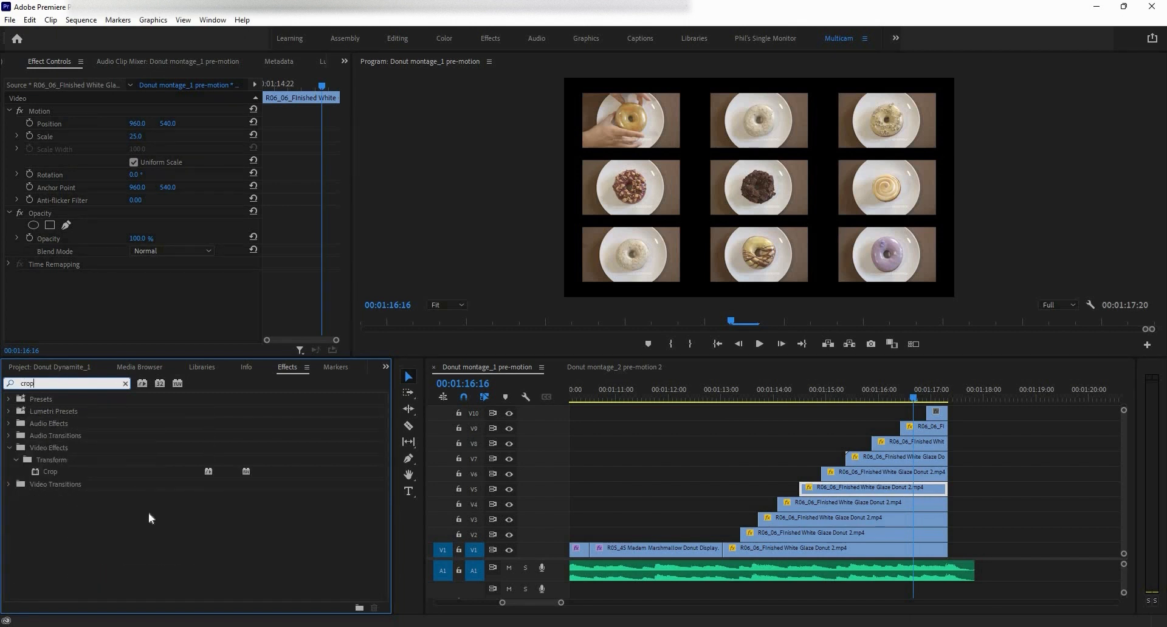
pyautogui.moveTo(91, 469); pyautogui.dragTo(742, 547)
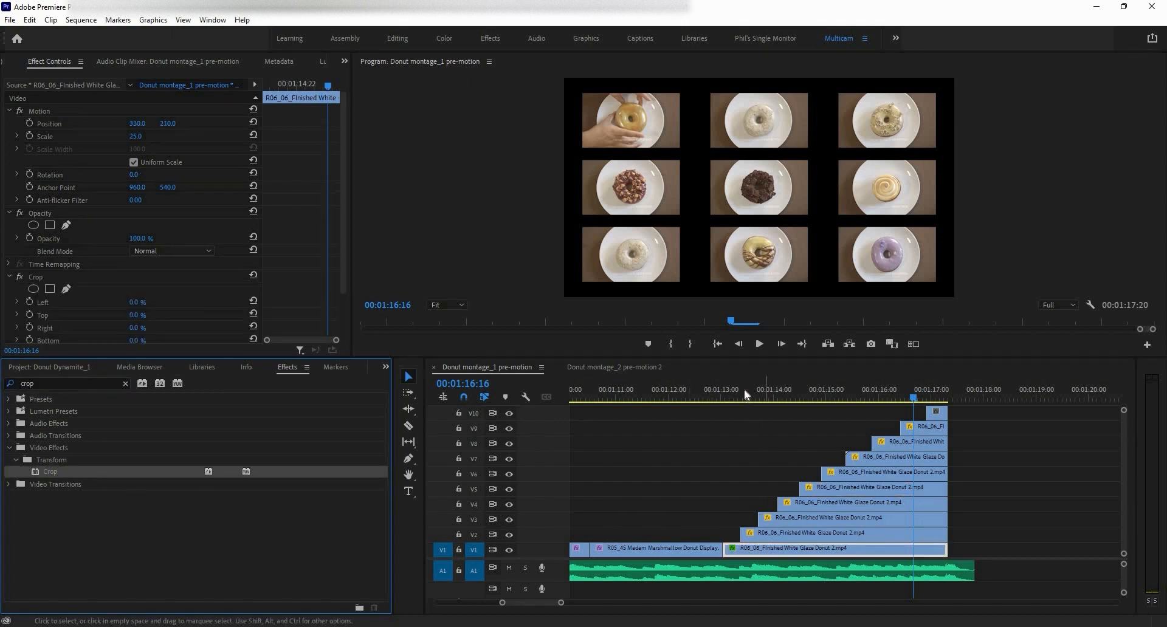
# Step: Move the playhead to 00:01:13:03, clear the effects search, and crop the V1 donut clip 28% left, 3% top, 30% right and 8% bottom
pyautogui.click(728, 397)
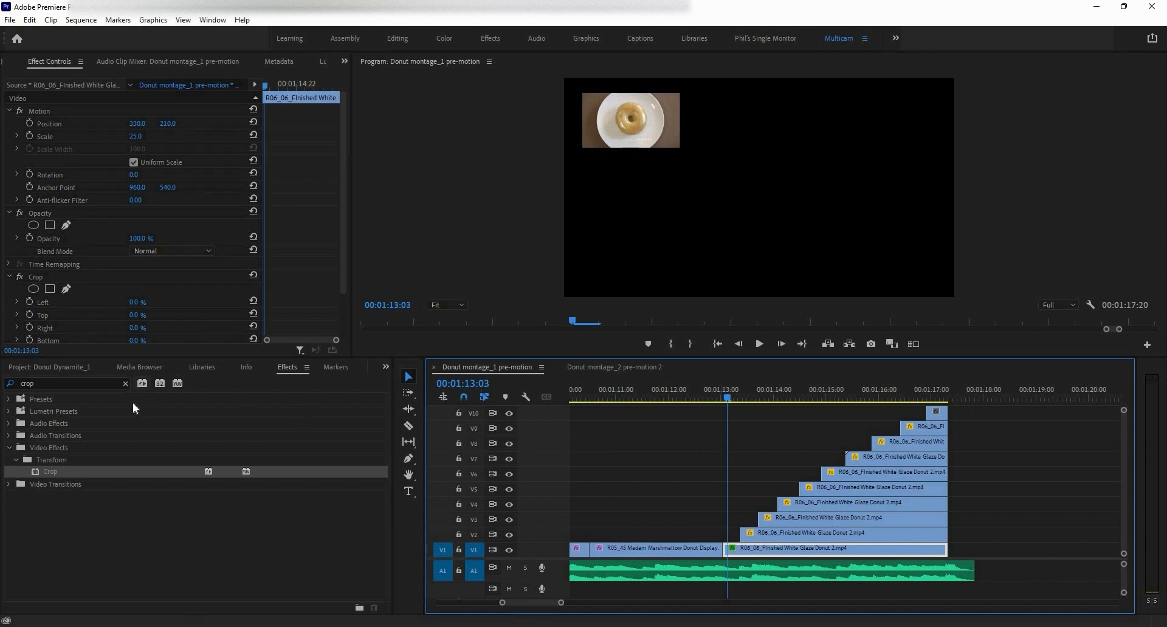
pyautogui.click(126, 384)
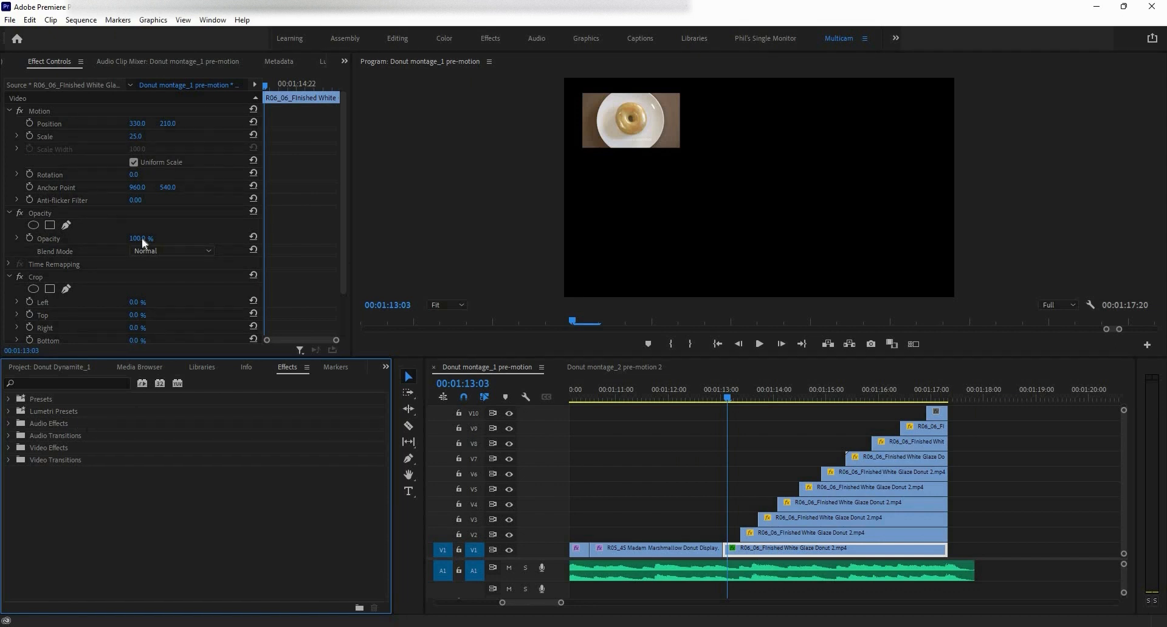
pyautogui.scroll(-2, 143, 240)
pyautogui.moveTo(142, 255); pyautogui.dragTo(146, 293)
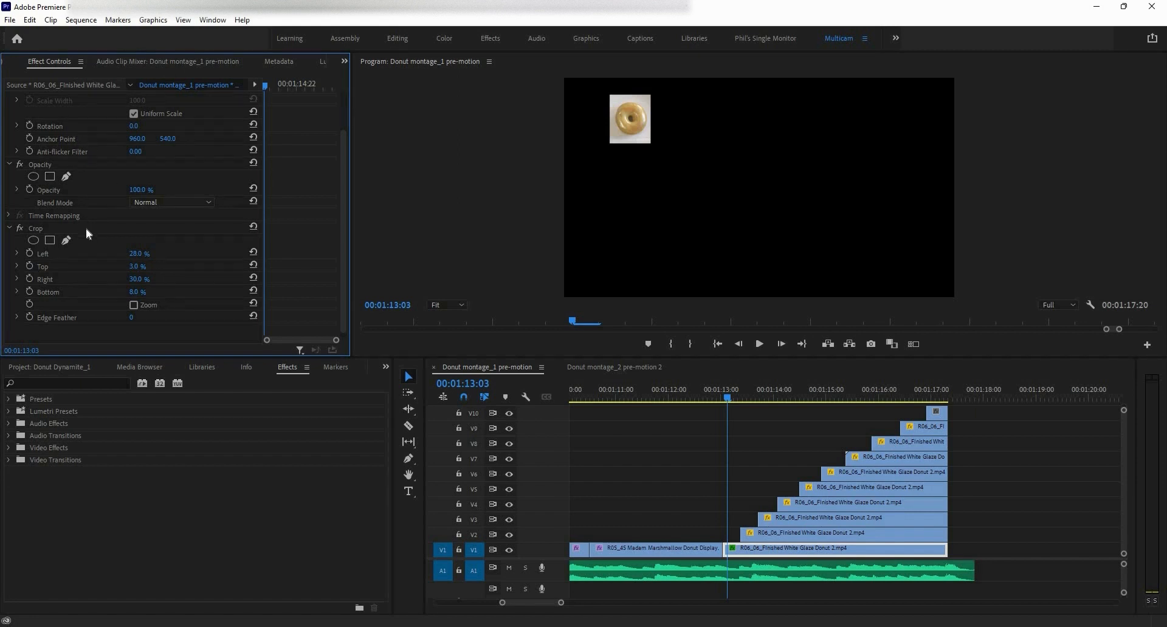
# Step: Copy the cropped V1 donut clip and select all the stacked donut clips on V2 through V10
pyautogui.click(746, 553)
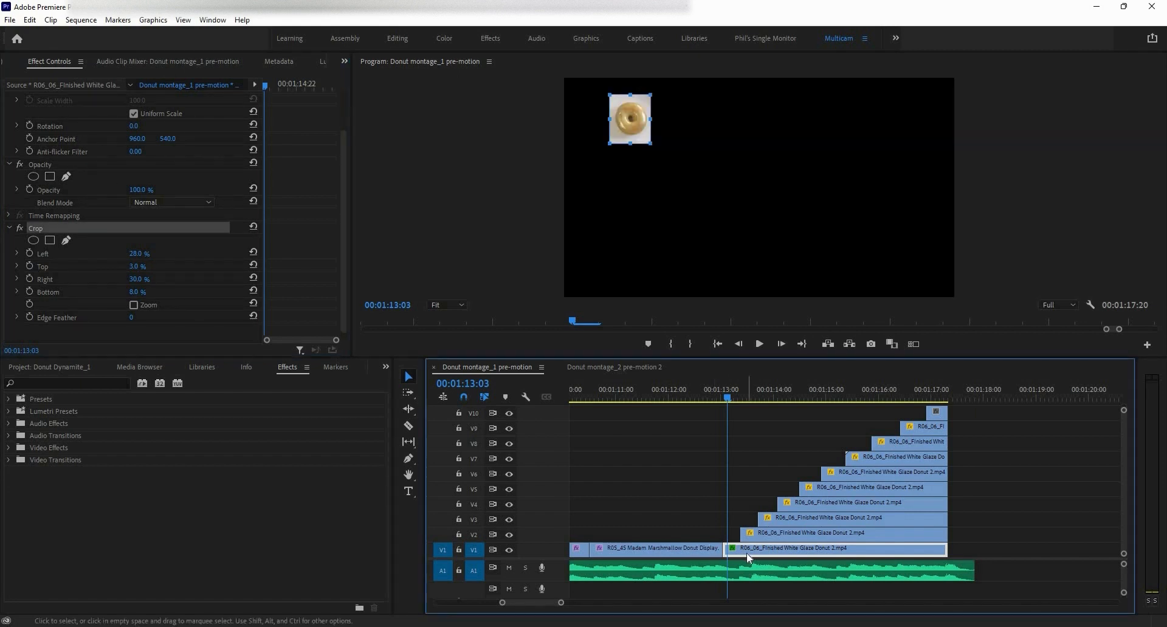
pyautogui.click(945, 498)
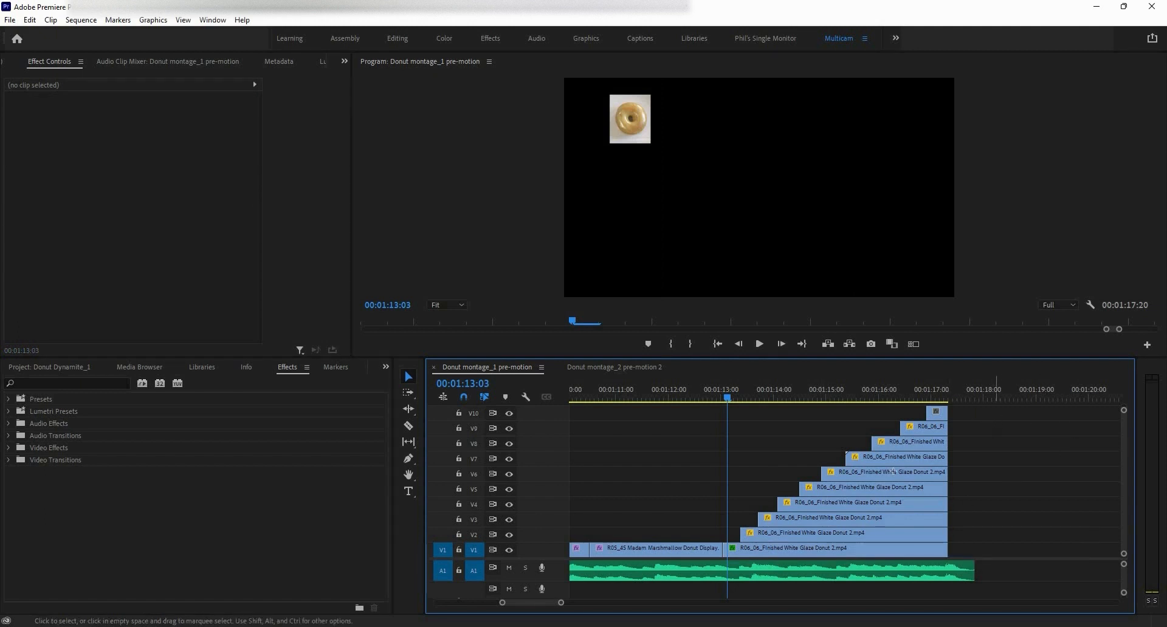
pyautogui.moveTo(985, 409); pyautogui.dragTo(805, 529)
pyautogui.moveTo(805, 530); pyautogui.dragTo(805, 529)
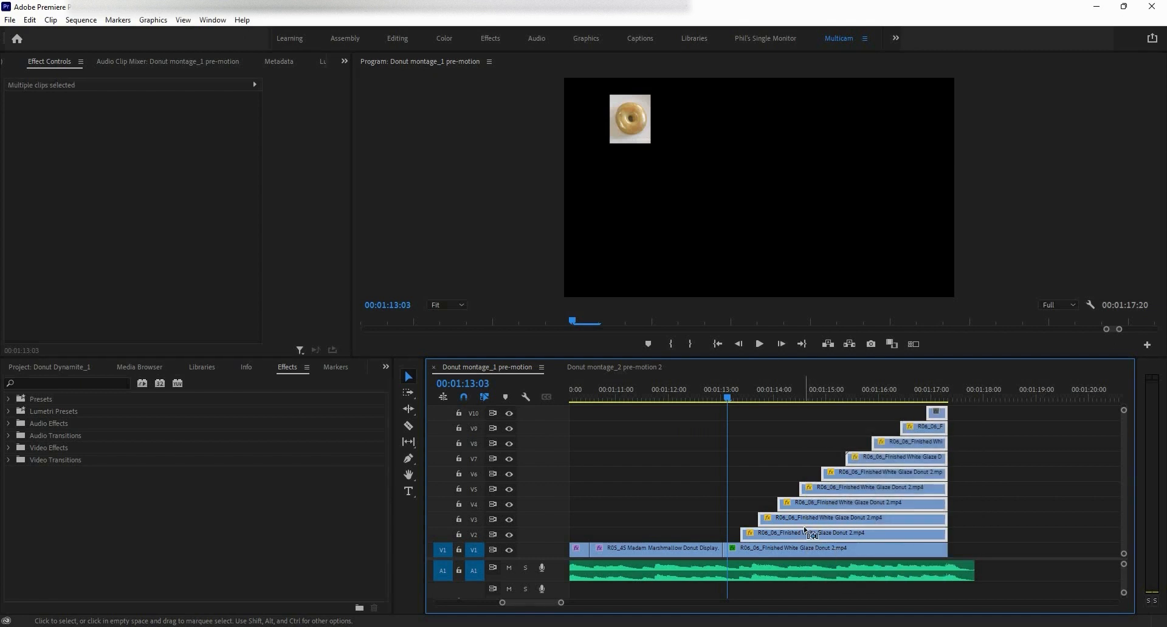
# Step: Play back the donut grid as it builds up, and return the playhead to 00:01:13:00
pyautogui.press('space')
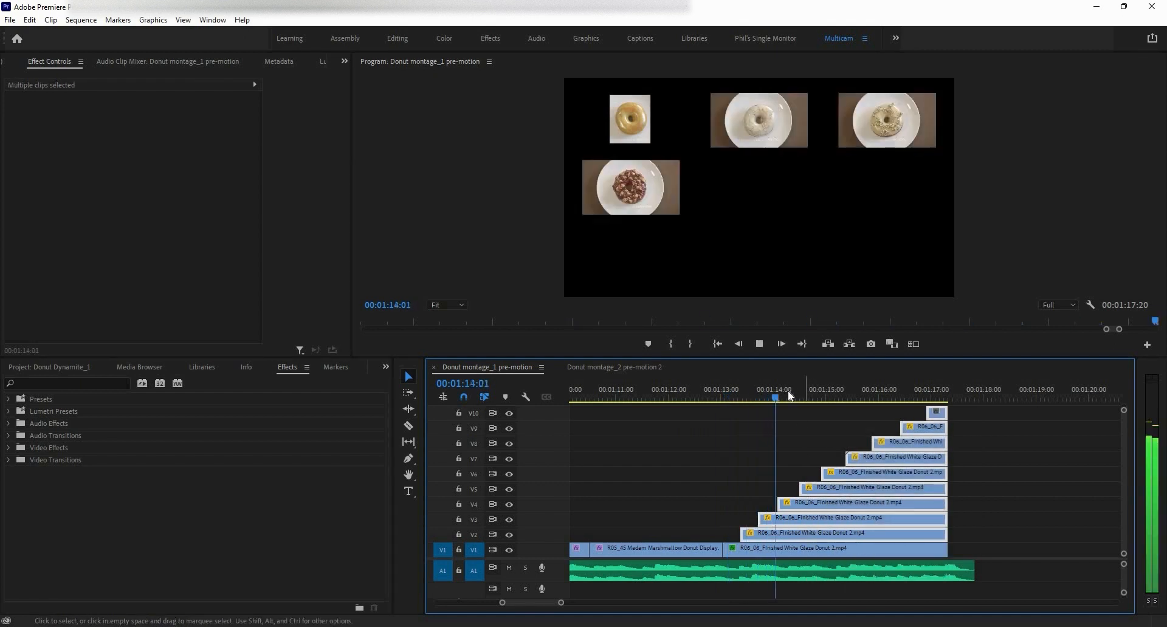
pyautogui.click(770, 399)
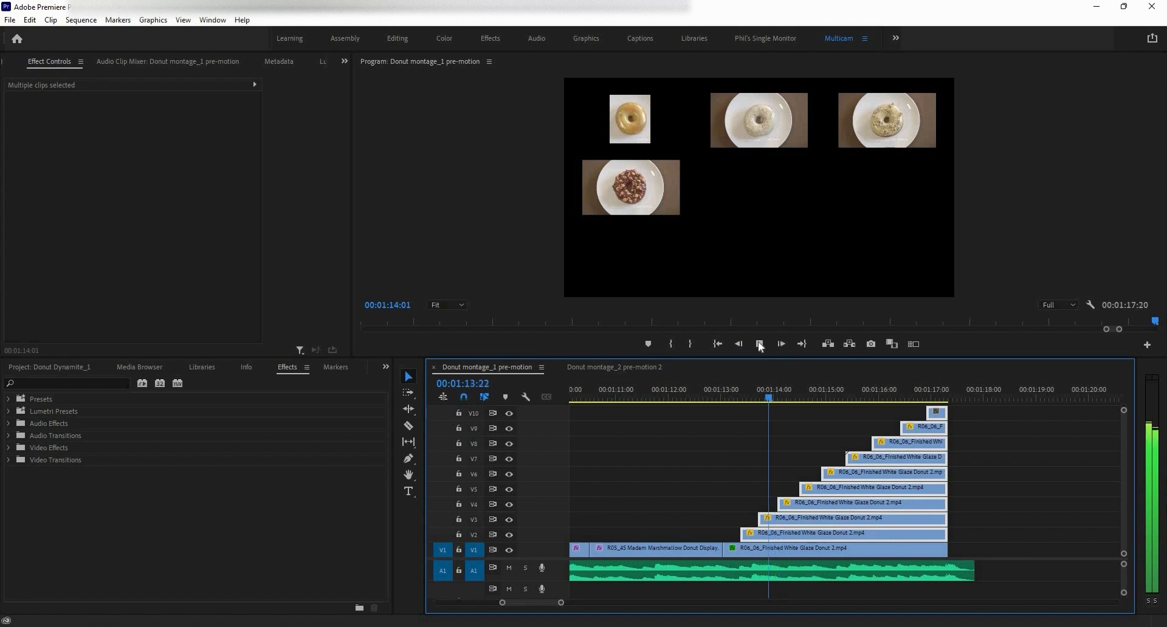
pyautogui.click(760, 344)
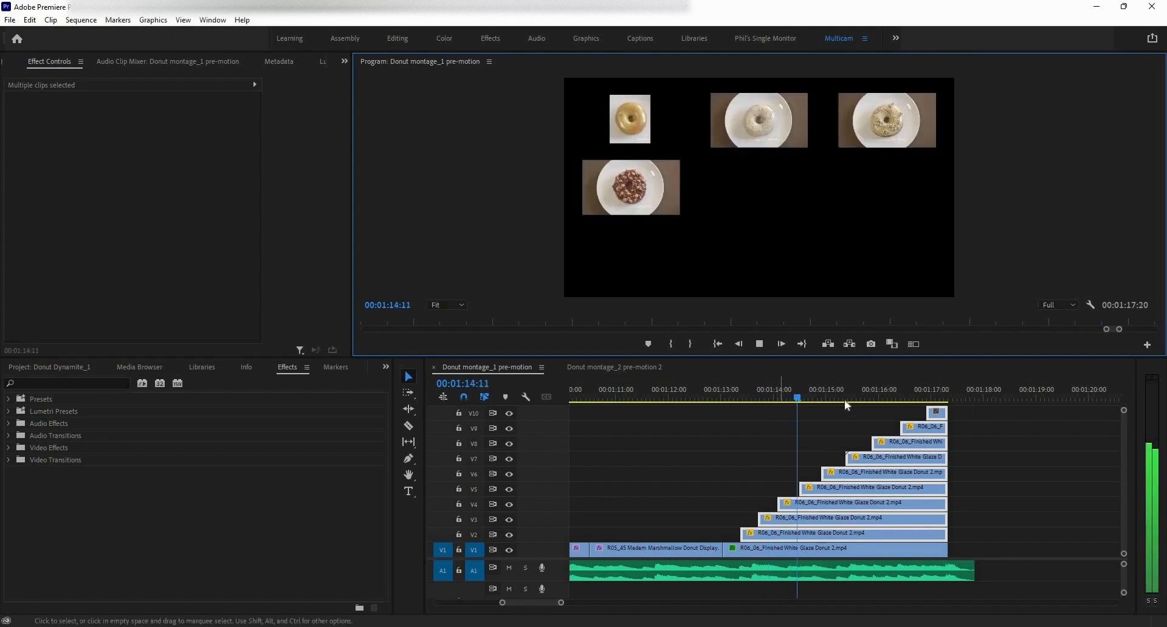
pyautogui.press('space')
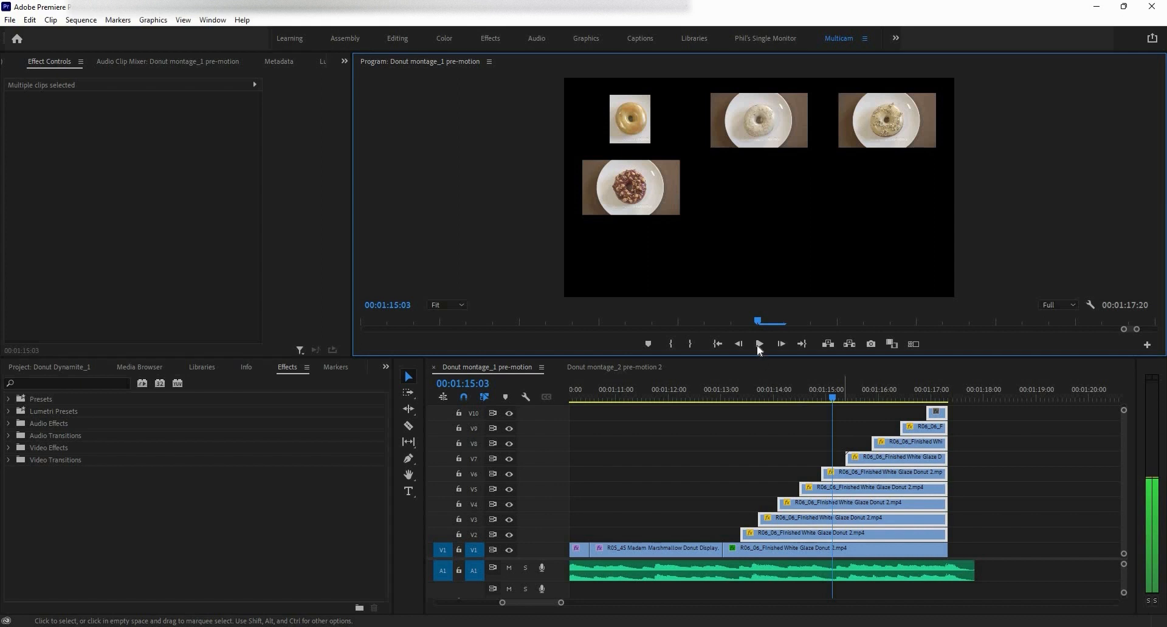
pyautogui.moveTo(834, 398); pyautogui.dragTo(721, 399)
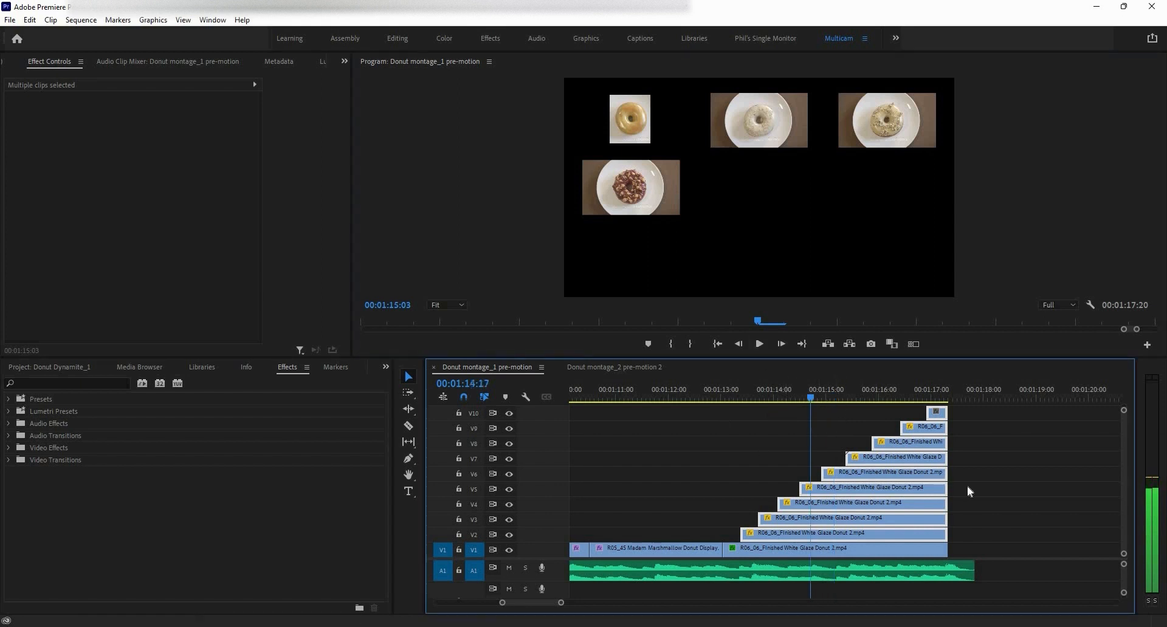
# Step: Paste only the Crop effect onto the selected donut clips on V2 through V10, excluding Motion and Scale Attribute Times
pyautogui.click(970, 435)
pyautogui.moveTo(970, 413); pyautogui.dragTo(741, 540)
pyautogui.click(32, 22)
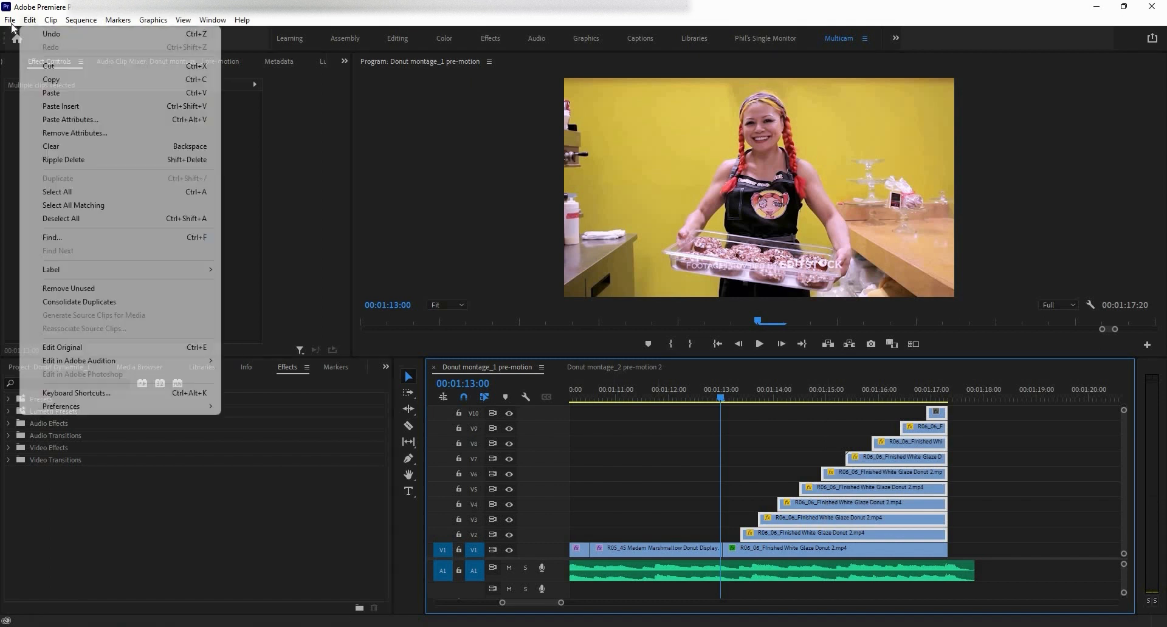
pyautogui.click(42, 23)
pyautogui.click(30, 19)
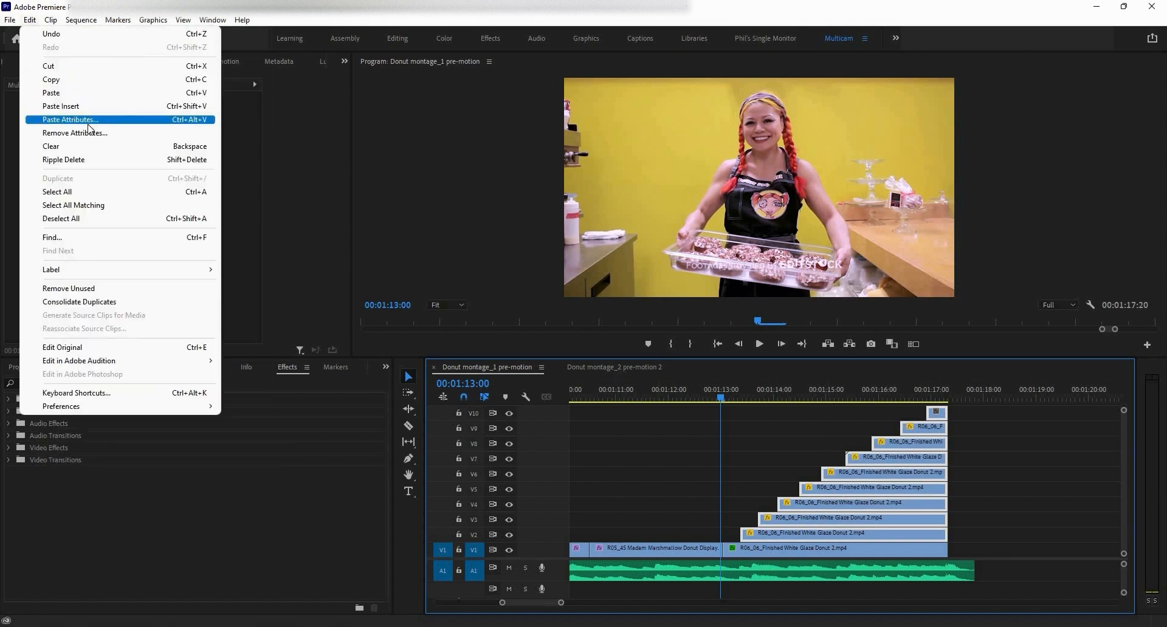
pyautogui.click(58, 119)
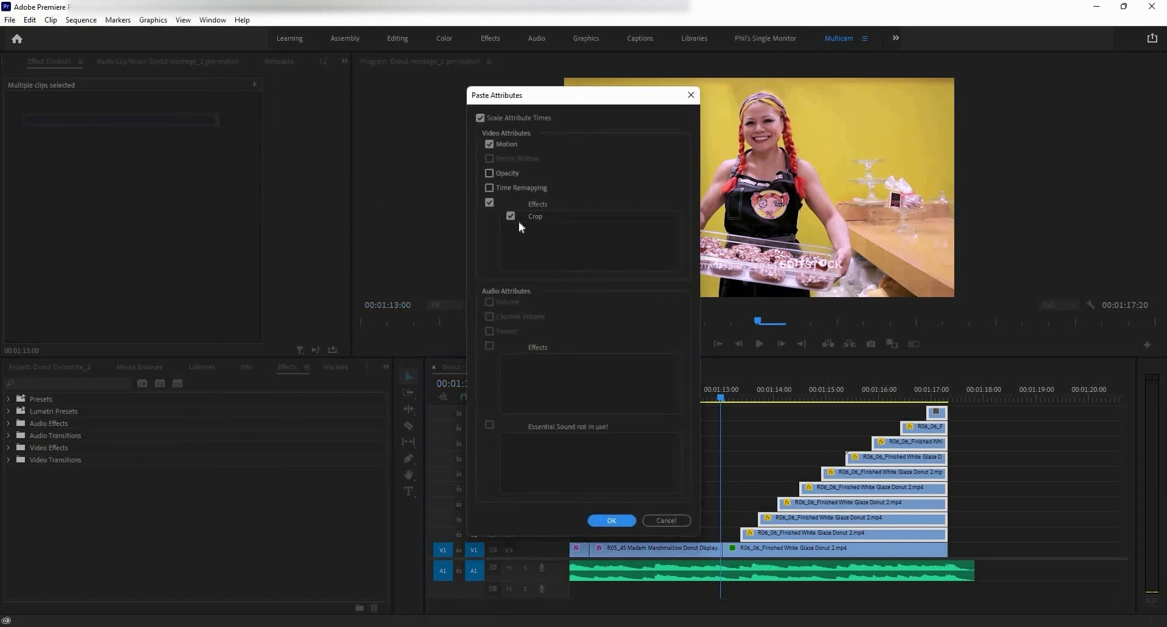
pyautogui.click(480, 118)
pyautogui.click(489, 144)
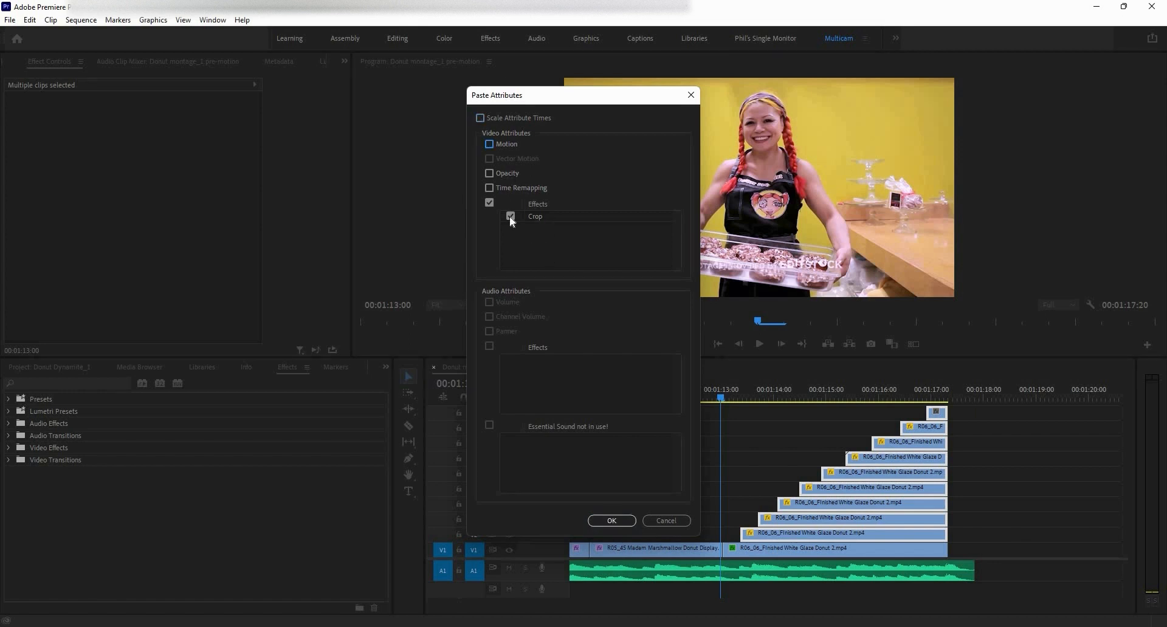
pyautogui.click(631, 521)
# Step: Play back the cropped donut grid and check the frames near its end, leaving the playhead at 00:01:16:12
pyautogui.press('space')
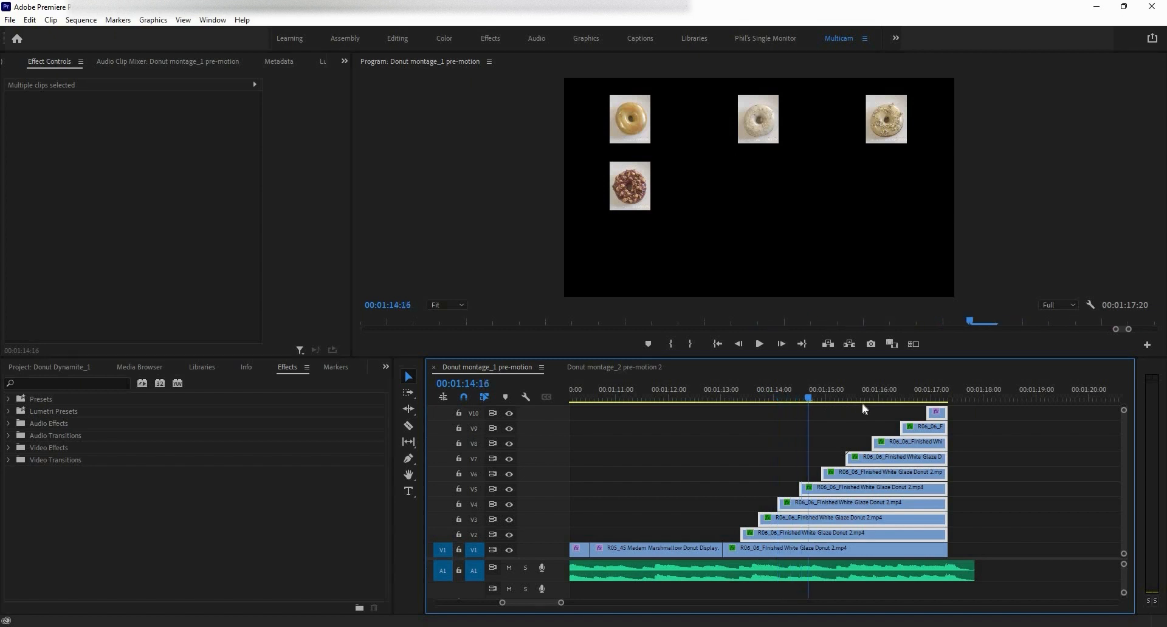
pyautogui.click(929, 401)
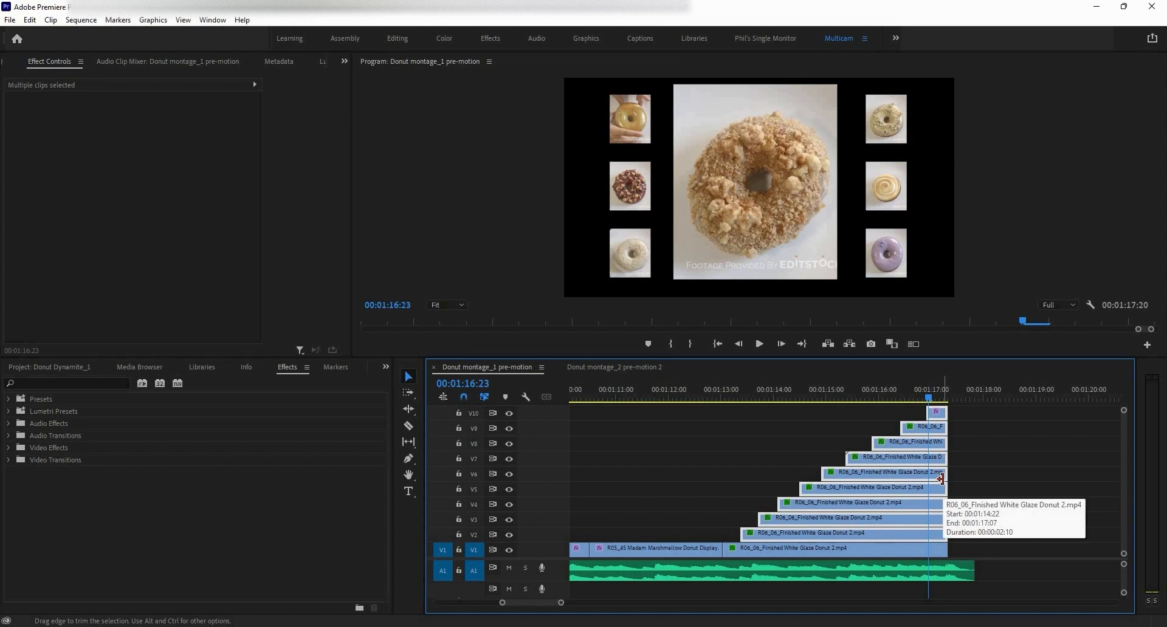
pyautogui.click(909, 401)
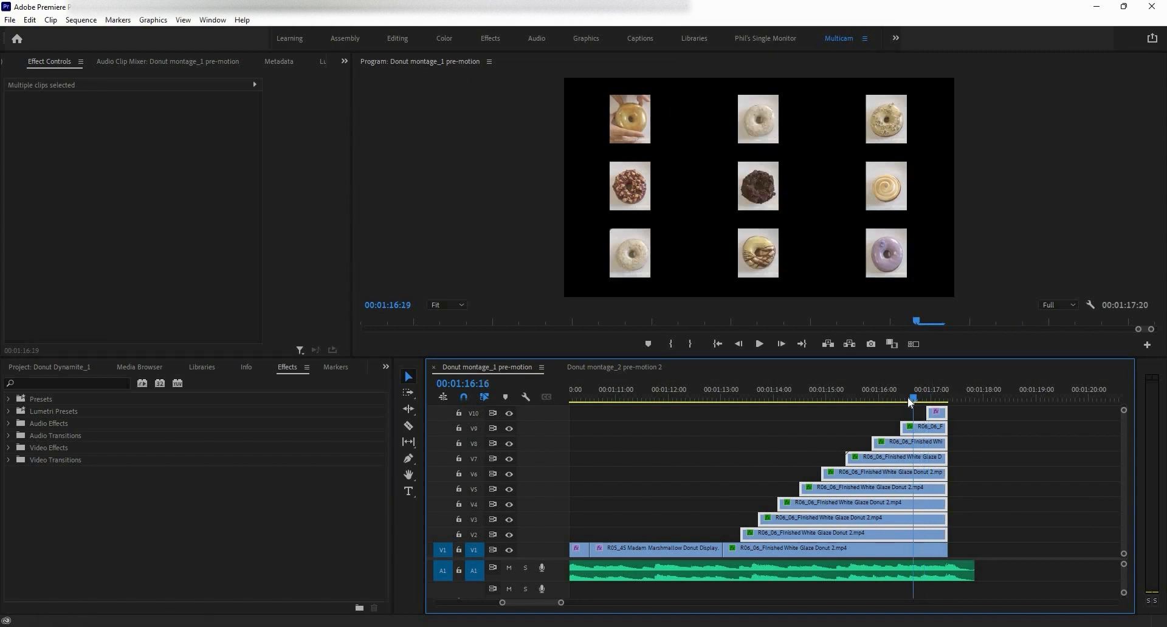
pyautogui.moveTo(908, 399); pyautogui.dragTo(906, 401)
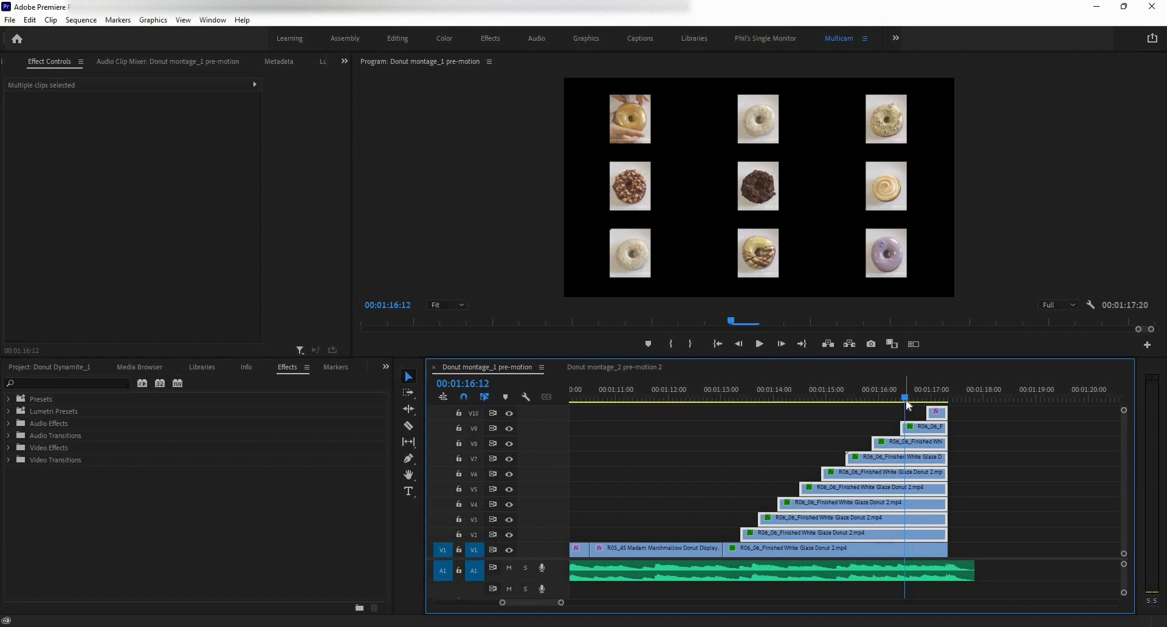
# Step: Mark an In point at 00:01:13:01 and an Out point at 00:01:17:08 around the donut grid
pyautogui.press('j')
pyautogui.press('j')
pyautogui.press('j')
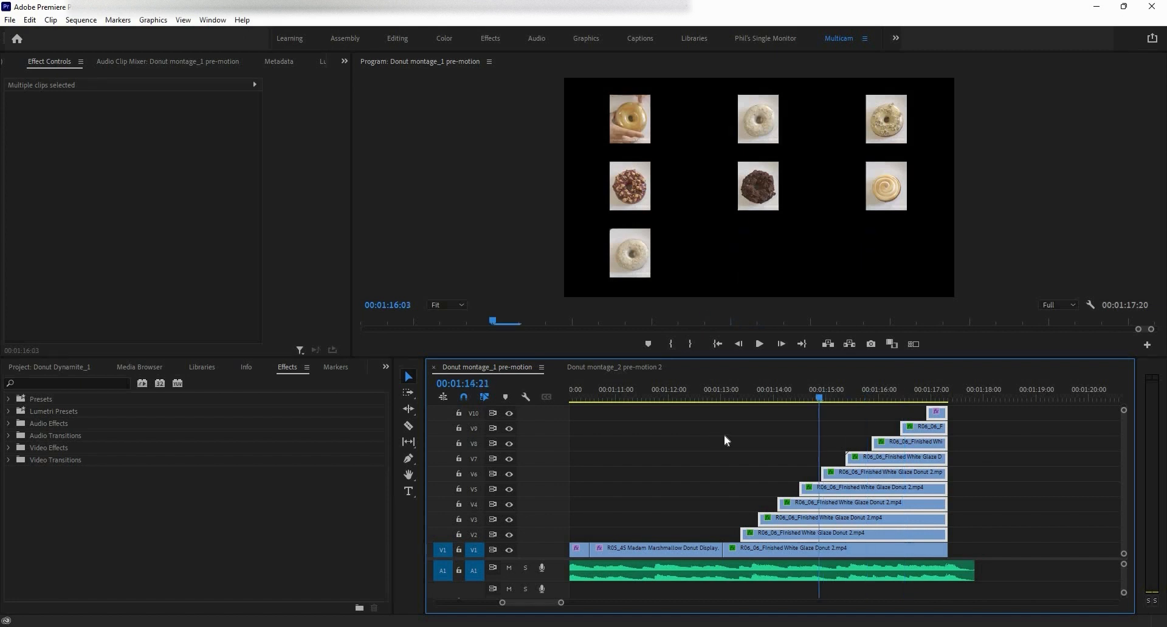
pyautogui.press('k')
pyautogui.press('Down')
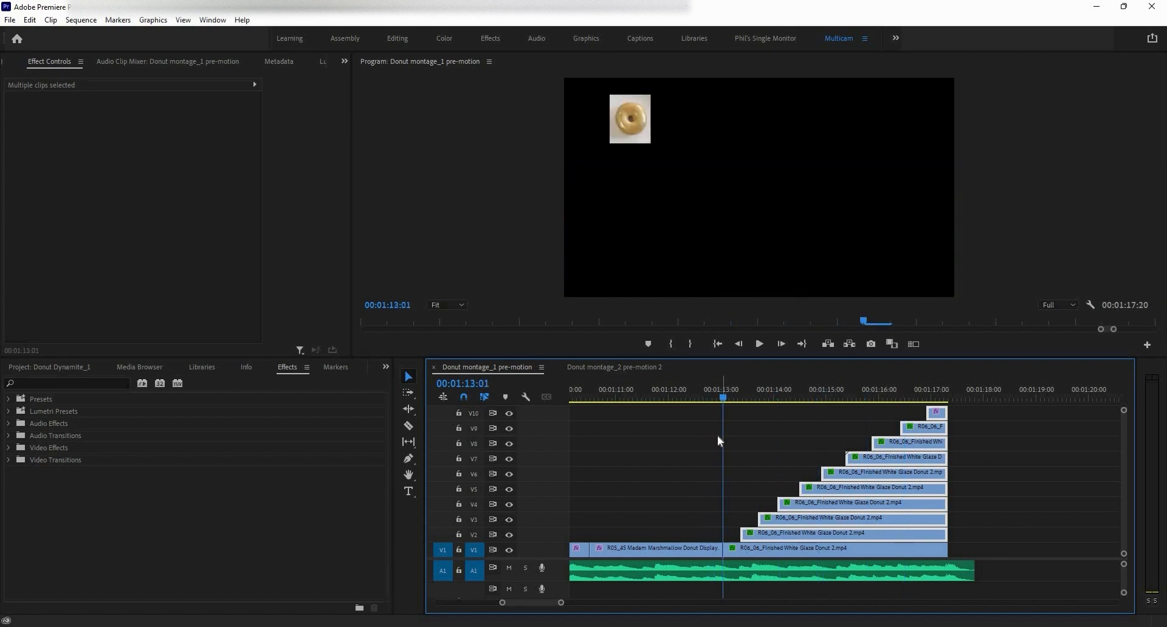
pyautogui.press('i')
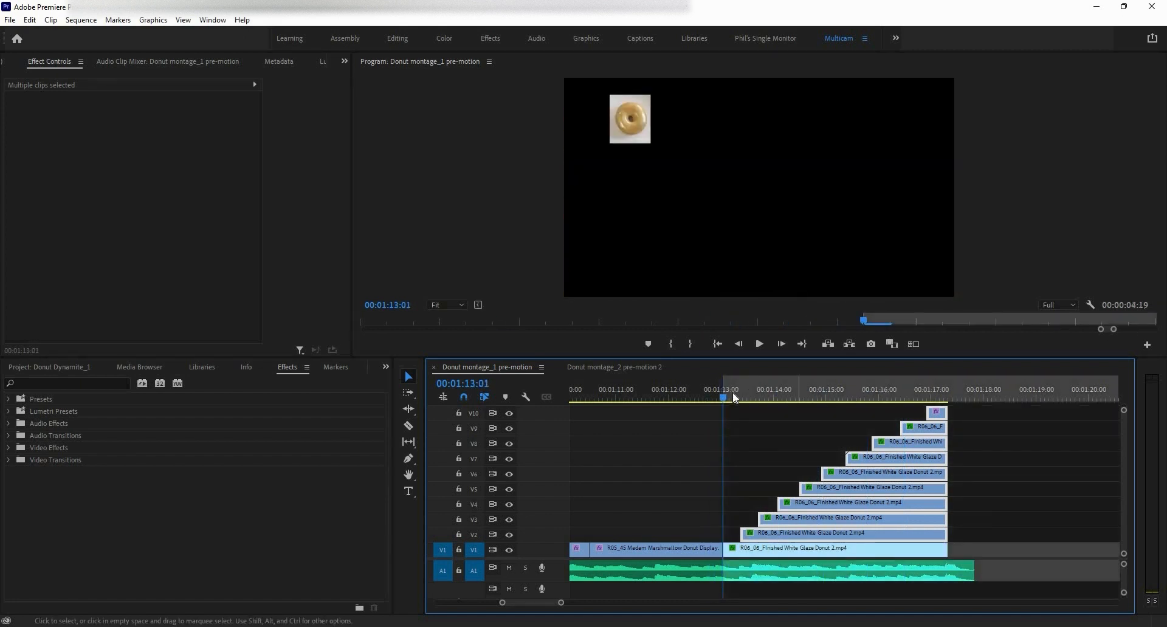
pyautogui.click(951, 401)
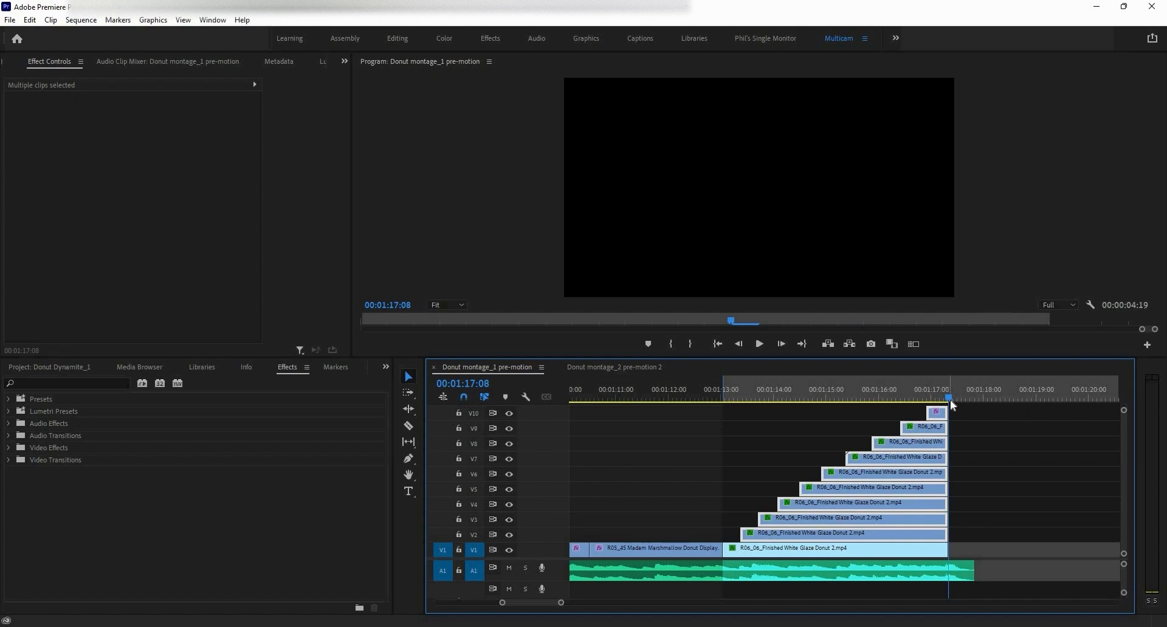
pyautogui.press('o')
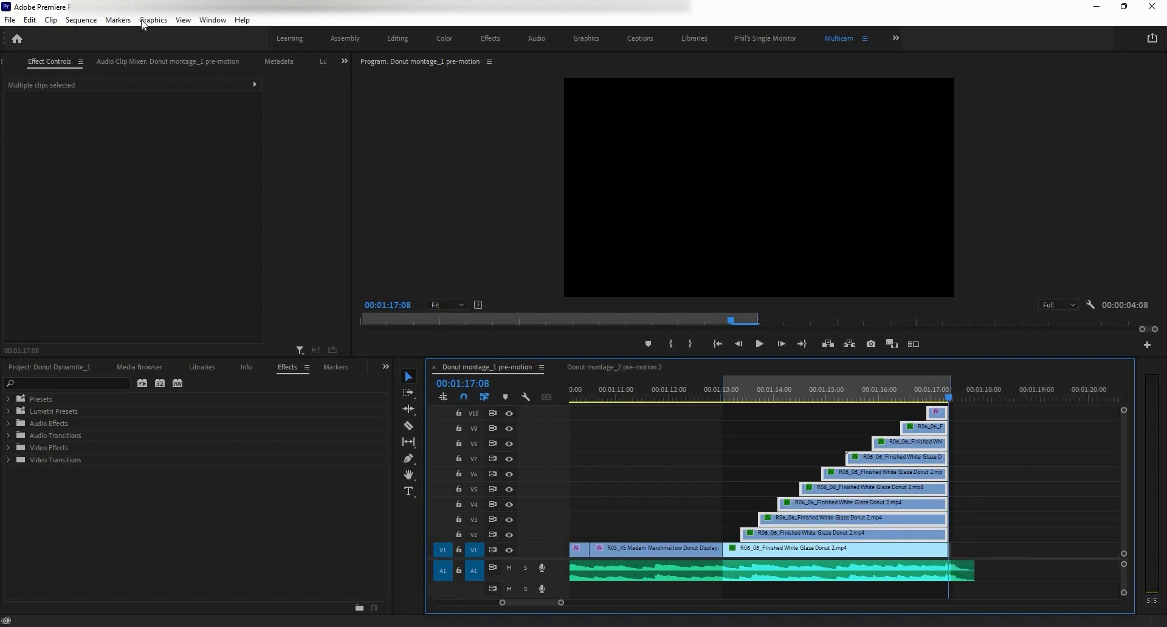
pyautogui.click(144, 20)
pyautogui.click(118, 20)
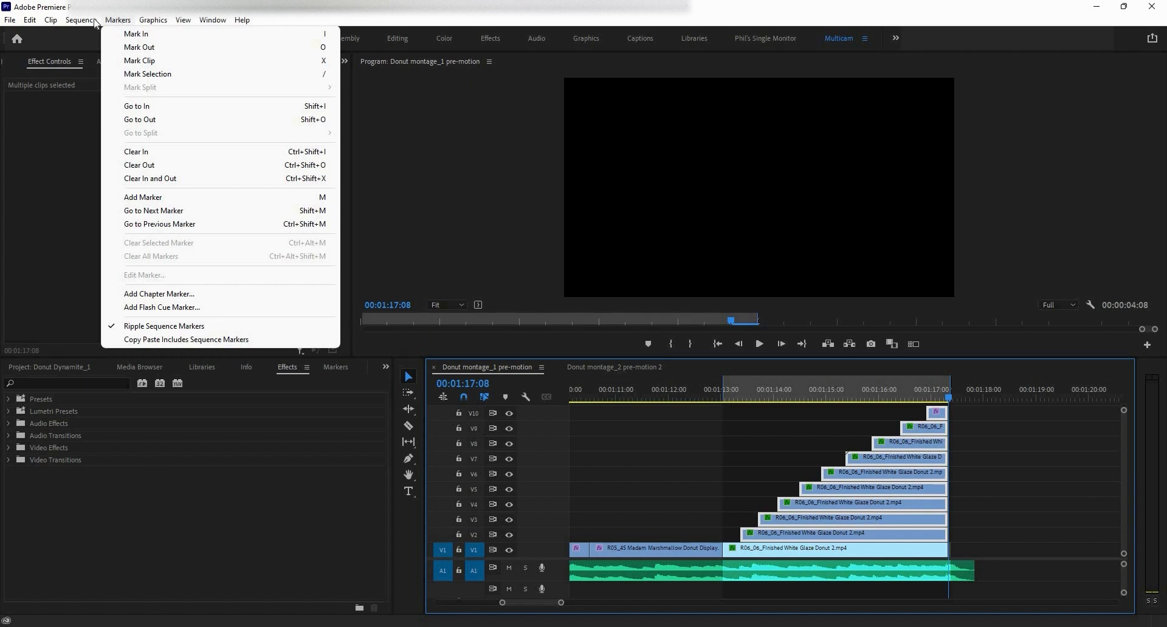
pyautogui.moveTo(95, 23)
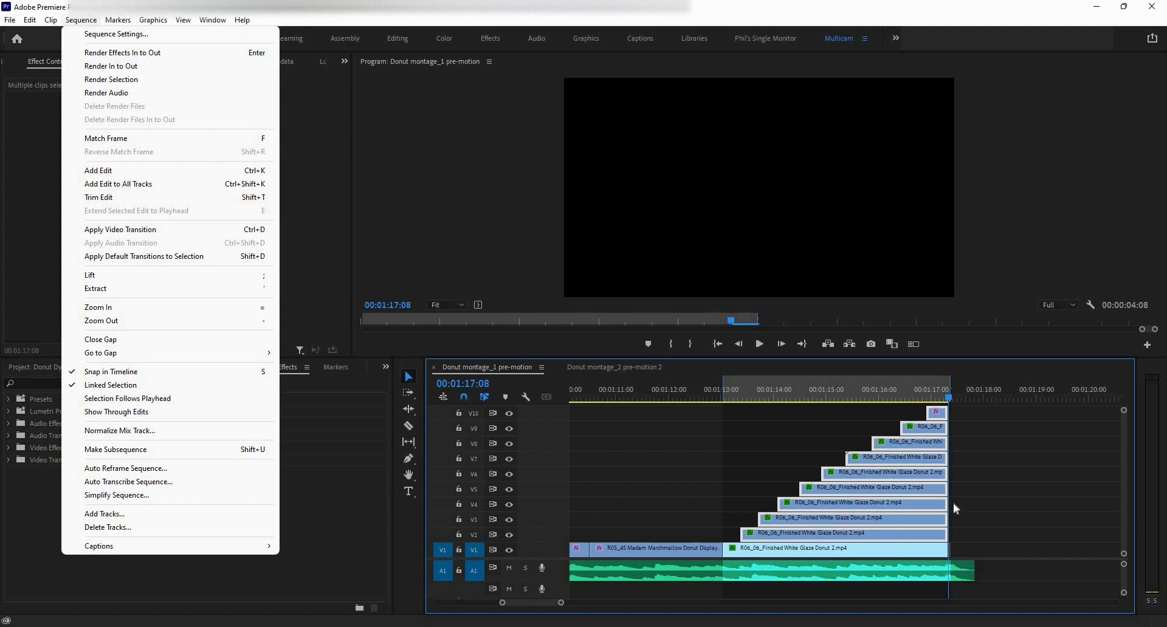
pyautogui.click(1008, 448)
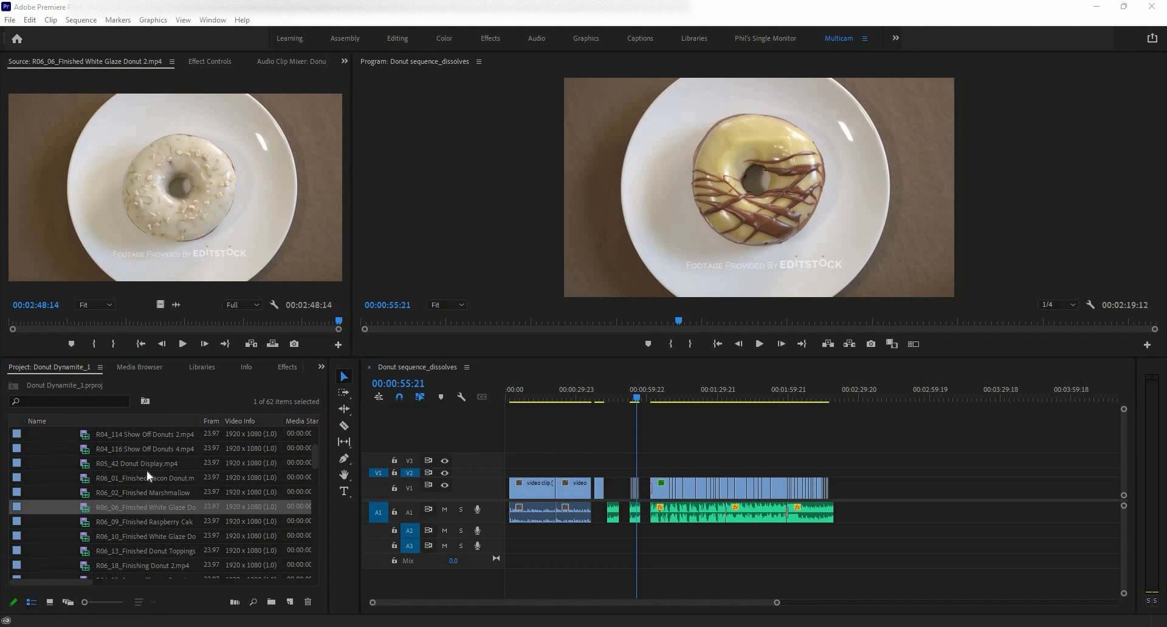
# Step: Collapse the Beauty shots bin and browse the project down to the bins inside Chapter 10
pyautogui.scroll(5, 148, 476)
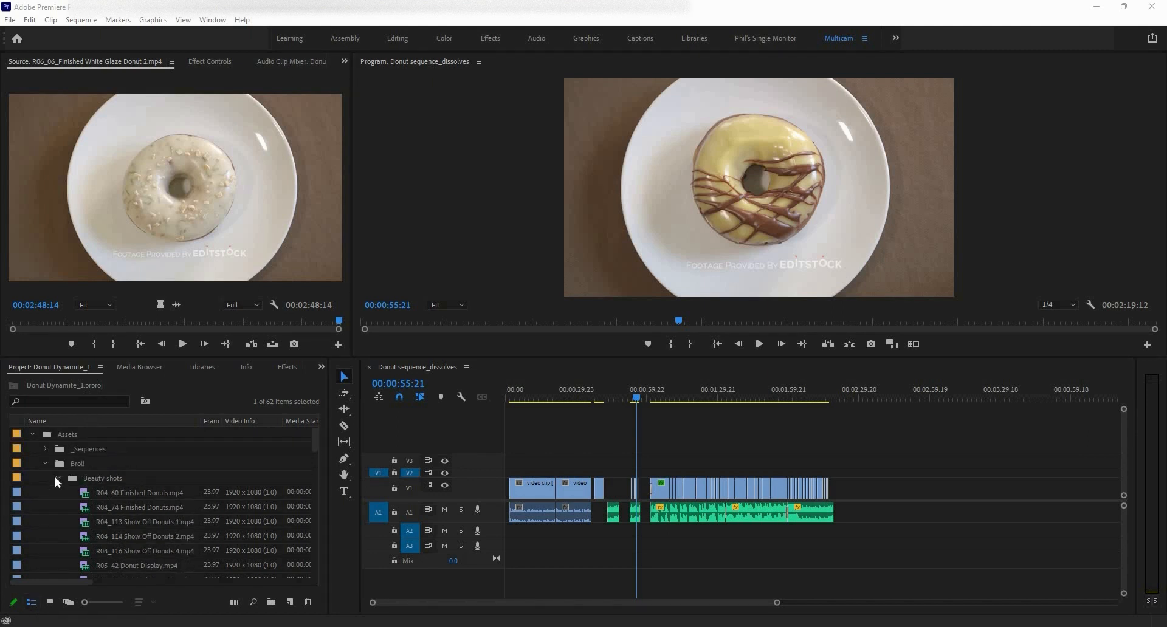
pyautogui.click(58, 478)
pyautogui.scroll(-5, 71, 472)
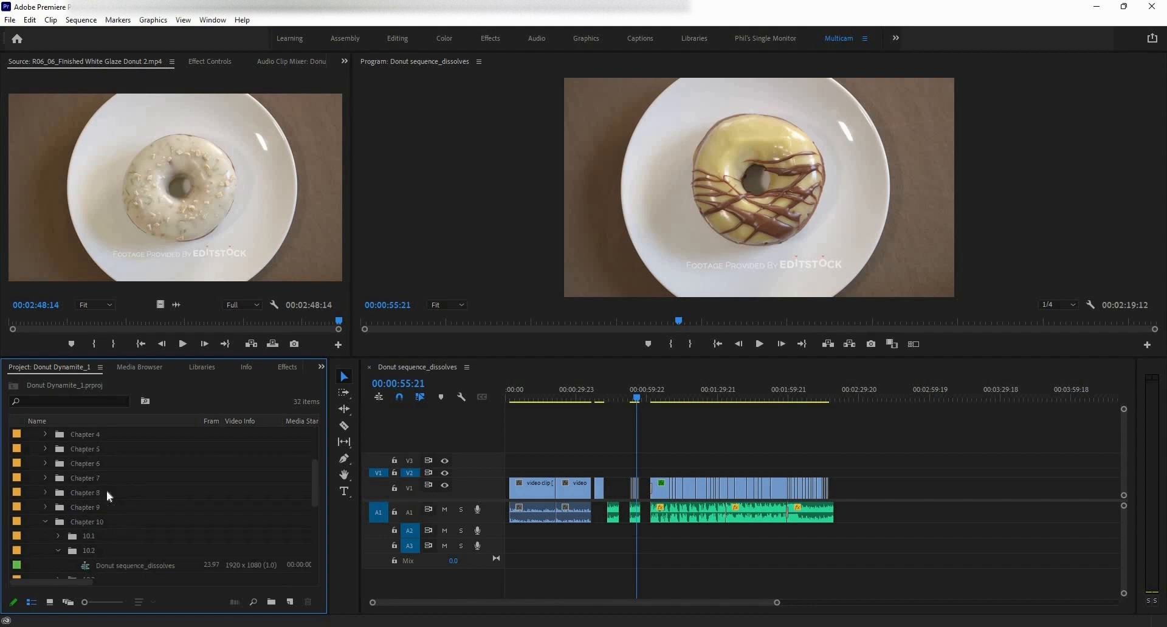
pyautogui.scroll(-3, 108, 493)
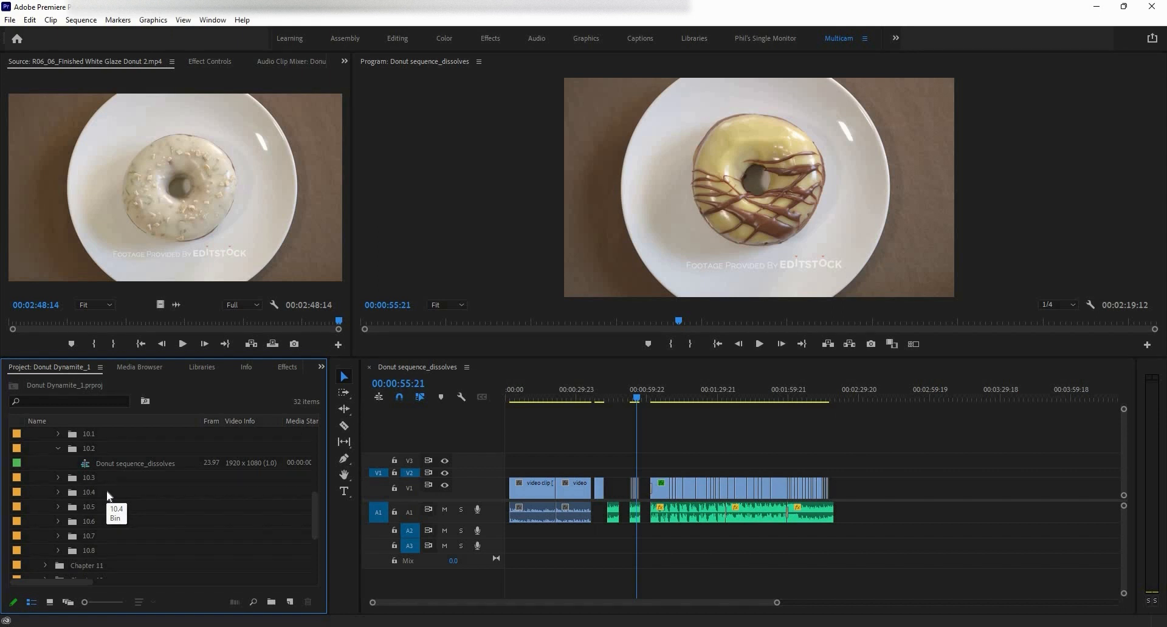
# Step: Zoom the timeline of Donut sequence_dissolves out to an overview of the clips and place the playhead at 00:00:16:00
pyautogui.scroll(1, 639, 489)
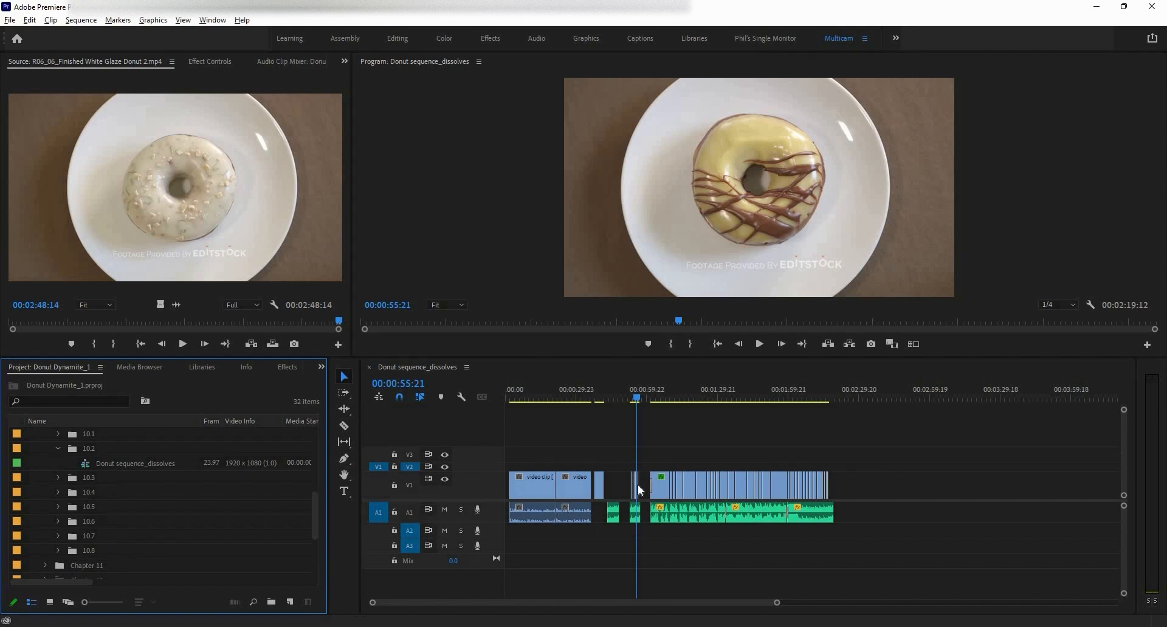
pyautogui.scroll(1, 638, 490)
pyautogui.scroll(10, 652, 508)
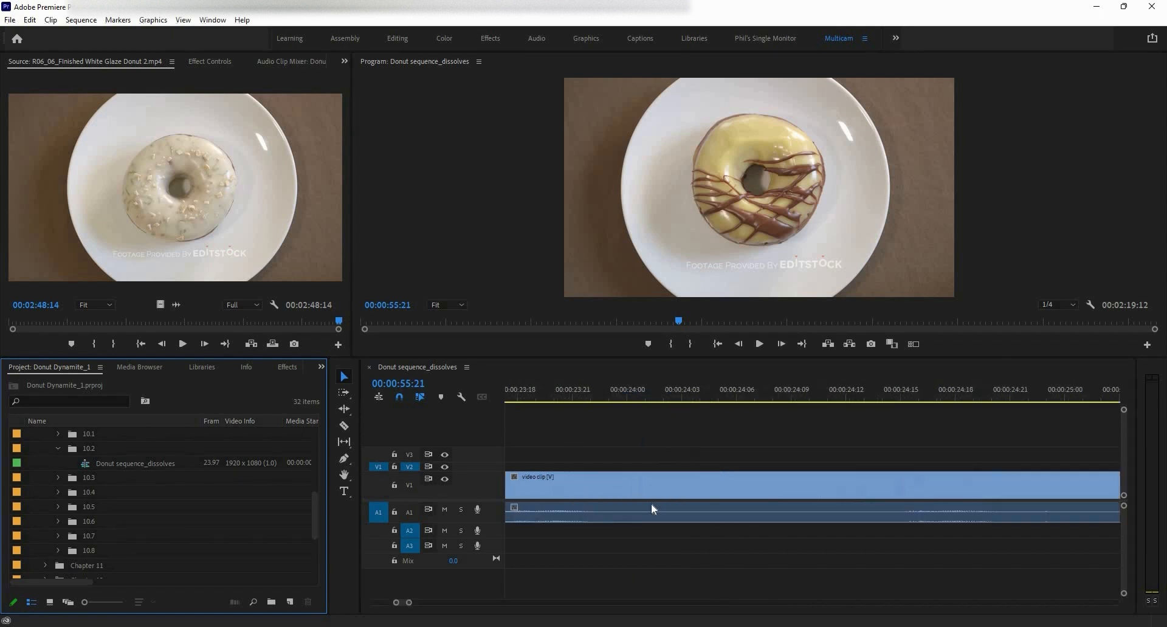
pyautogui.scroll(-8, 653, 504)
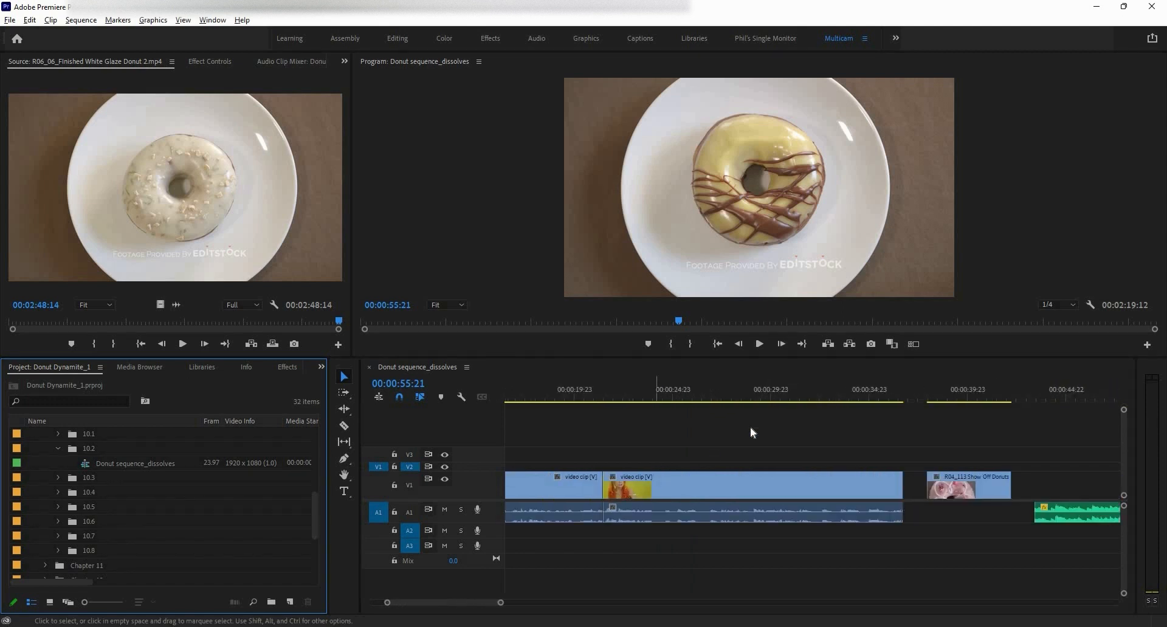
pyautogui.scroll(-4, 750, 427)
pyautogui.click(599, 465)
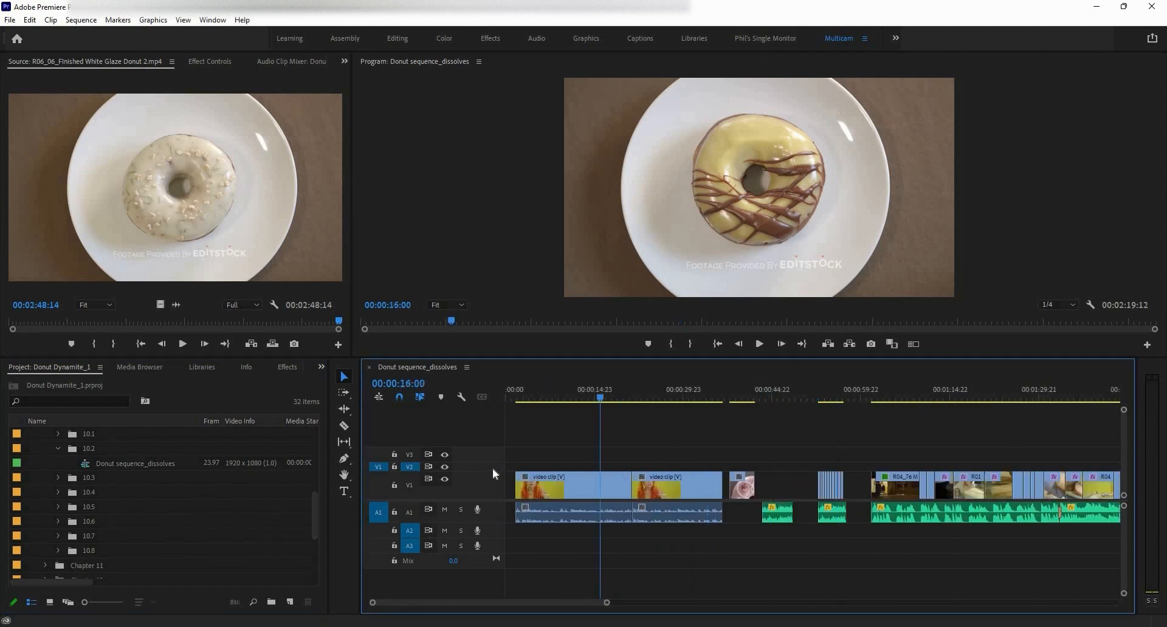
# Step: Try taller heights for the video tracks and shrink the tracks back to compact rows
pyautogui.scroll(1, 476, 470)
pyautogui.scroll(1, 478, 464)
pyautogui.scroll(1, 479, 454)
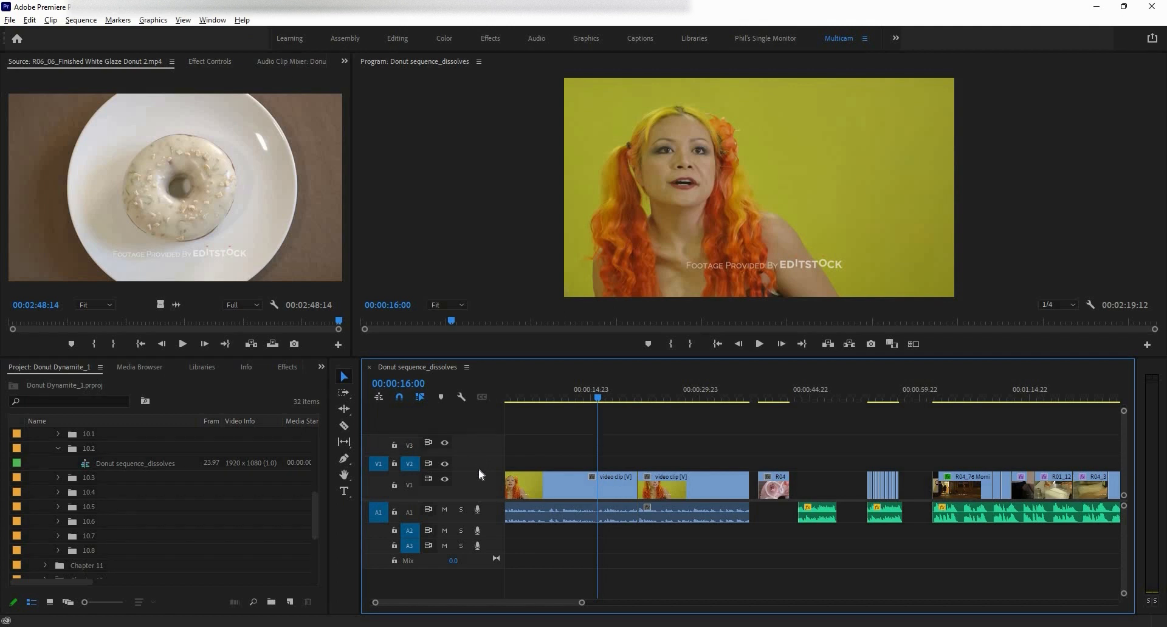
pyautogui.scroll(1, 479, 469)
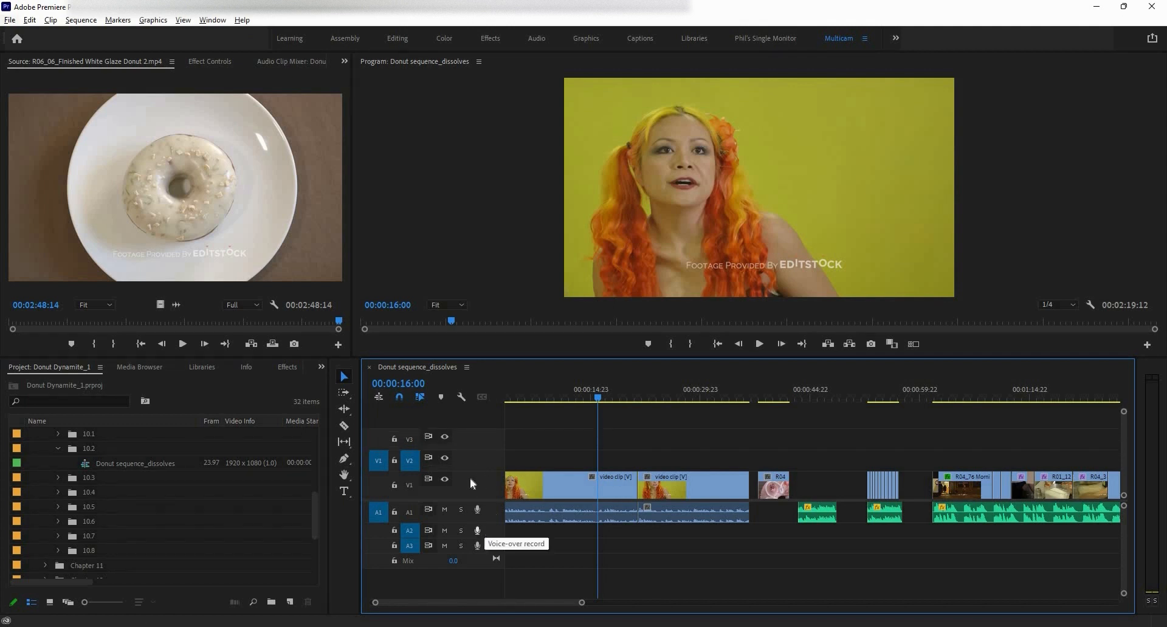
pyautogui.scroll(-1, 475, 483)
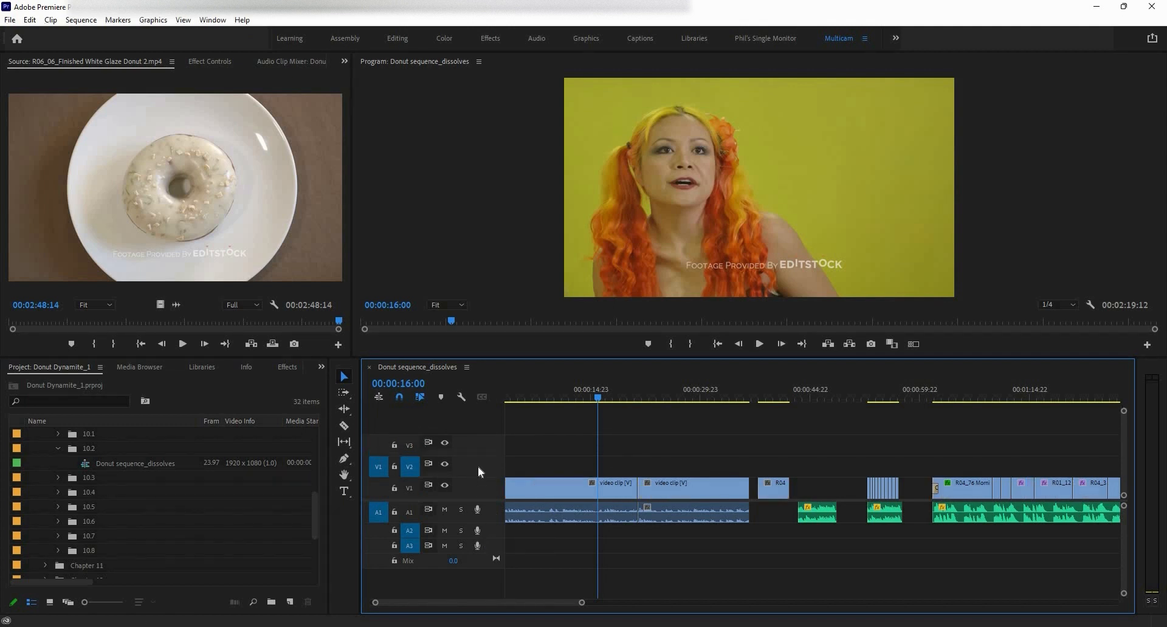
pyautogui.scroll(-1, 477, 453)
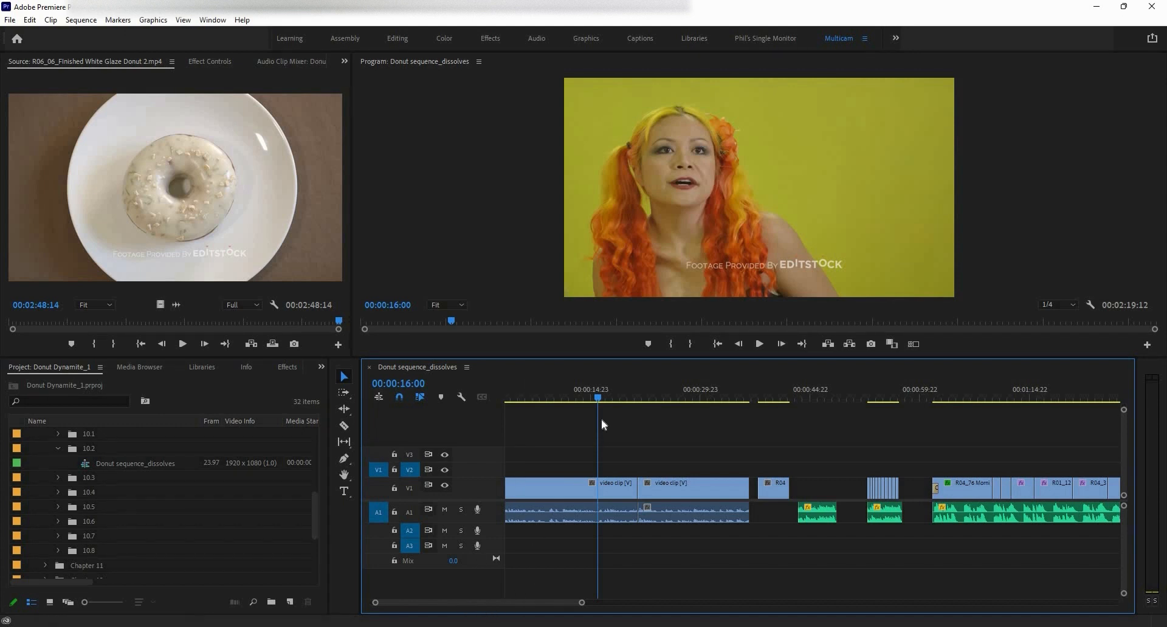
# Step: Apply the default video and audio transitions to the starting edit of the first video clip
pyautogui.press('Home')
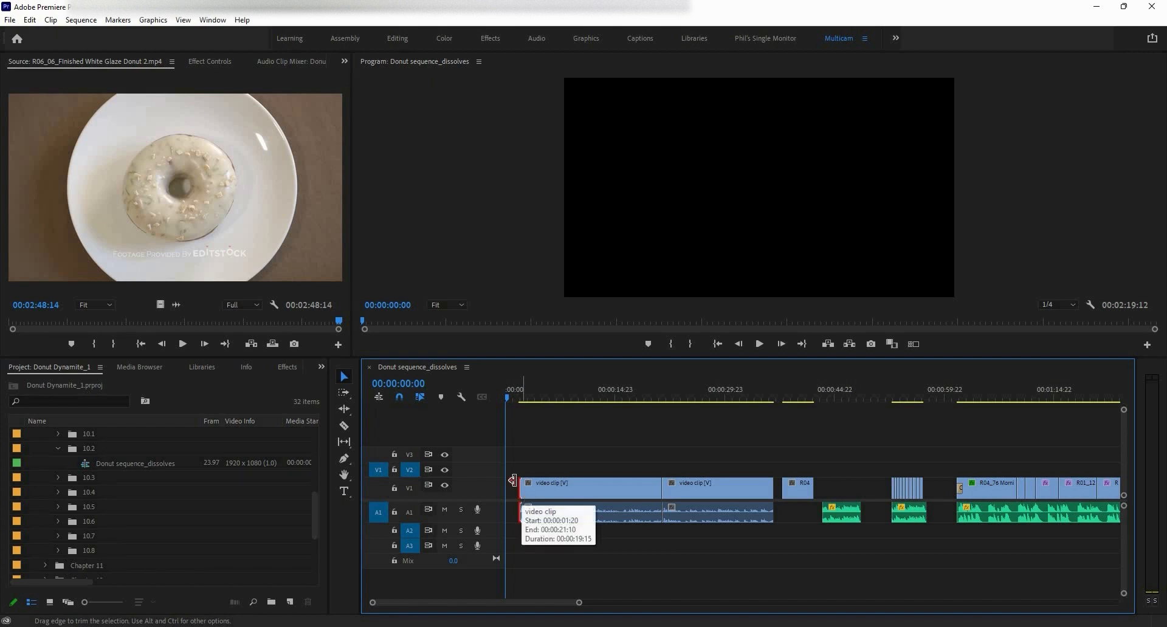
pyautogui.click(522, 486)
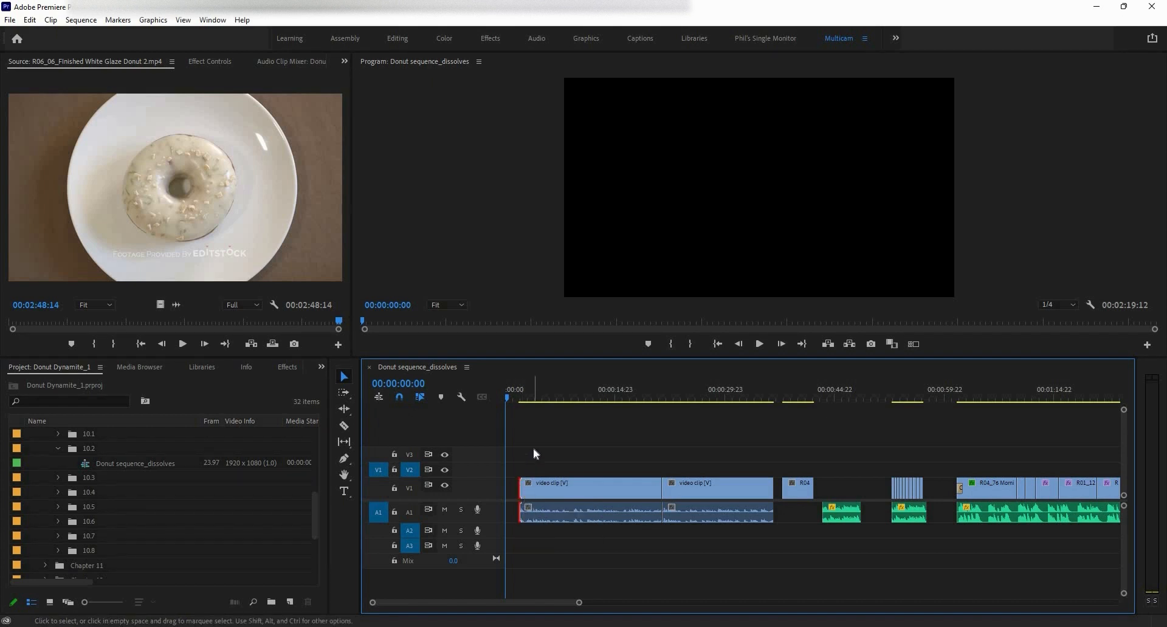
pyautogui.hotkey('shift', 'd')
pyautogui.press('=')
pyautogui.press('=')
pyautogui.press('=')
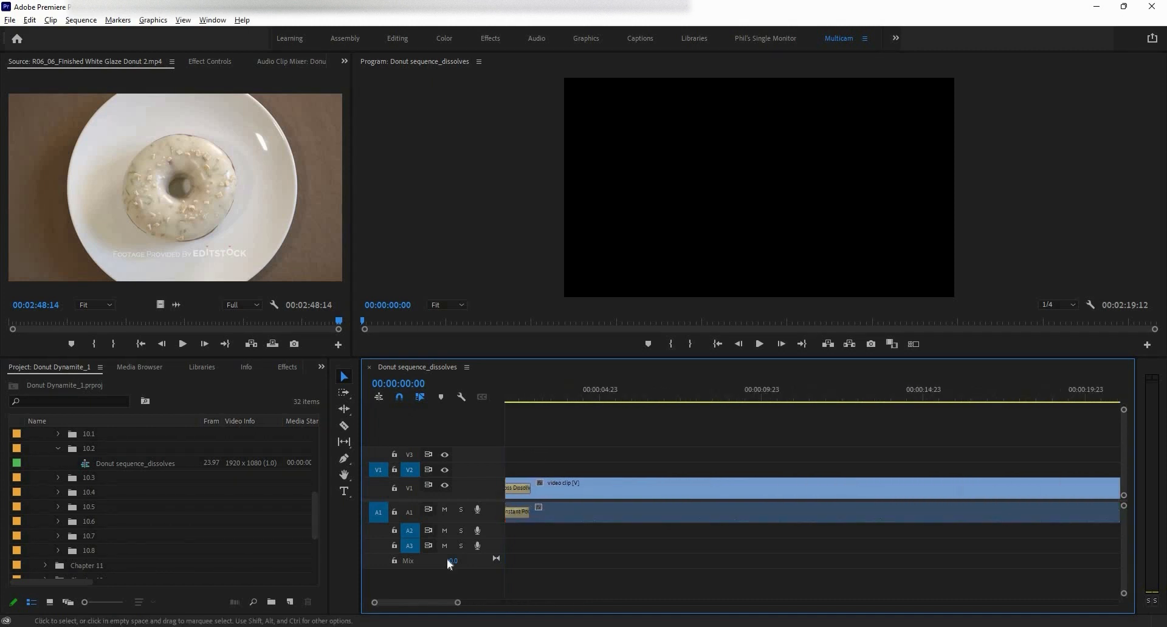
pyautogui.scroll(1, 610, 505)
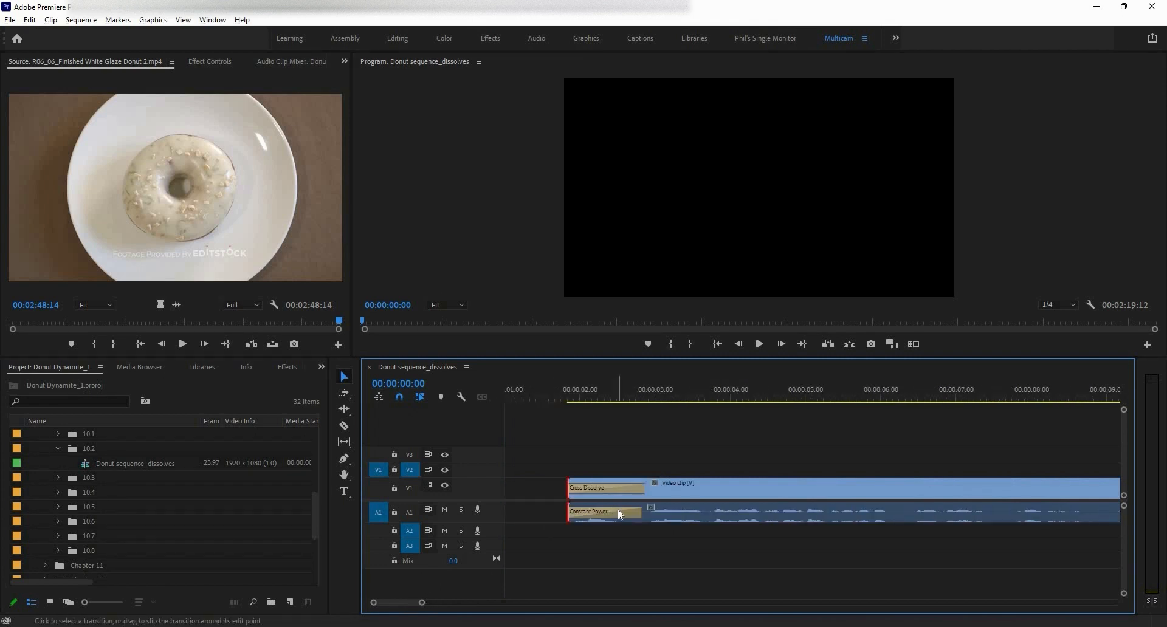
# Step: Play back the opening transition of the first video clip from 00:00:01:16
pyautogui.moveTo(617, 509)
pyautogui.moveTo(578, 401); pyautogui.dragTo(555, 397)
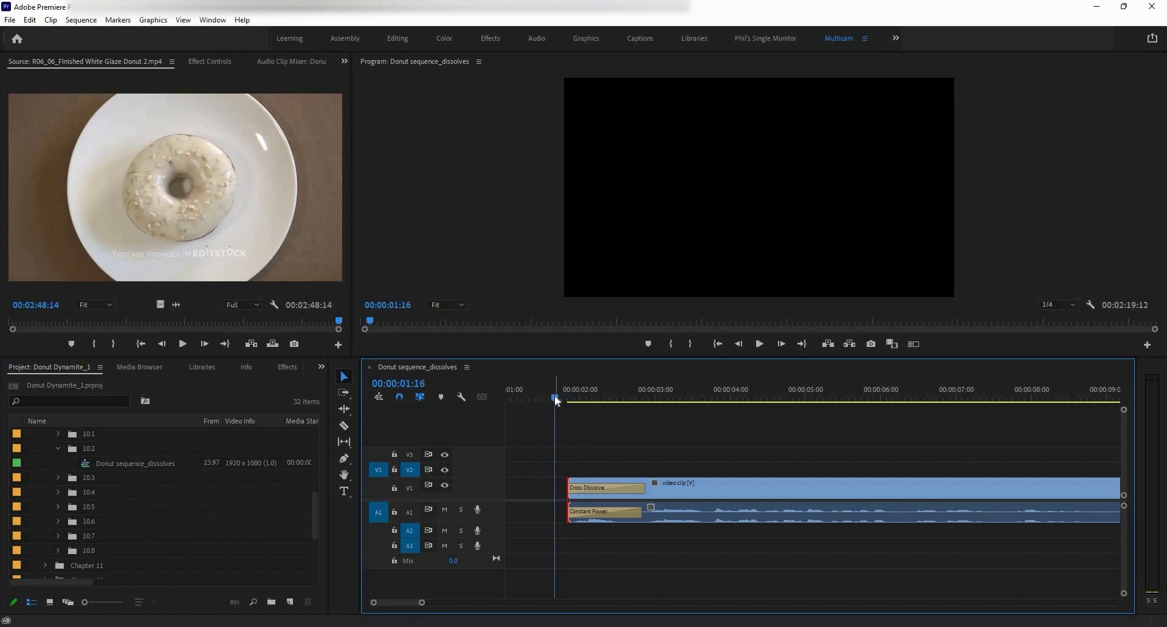
pyautogui.press('space')
pyautogui.press('space')
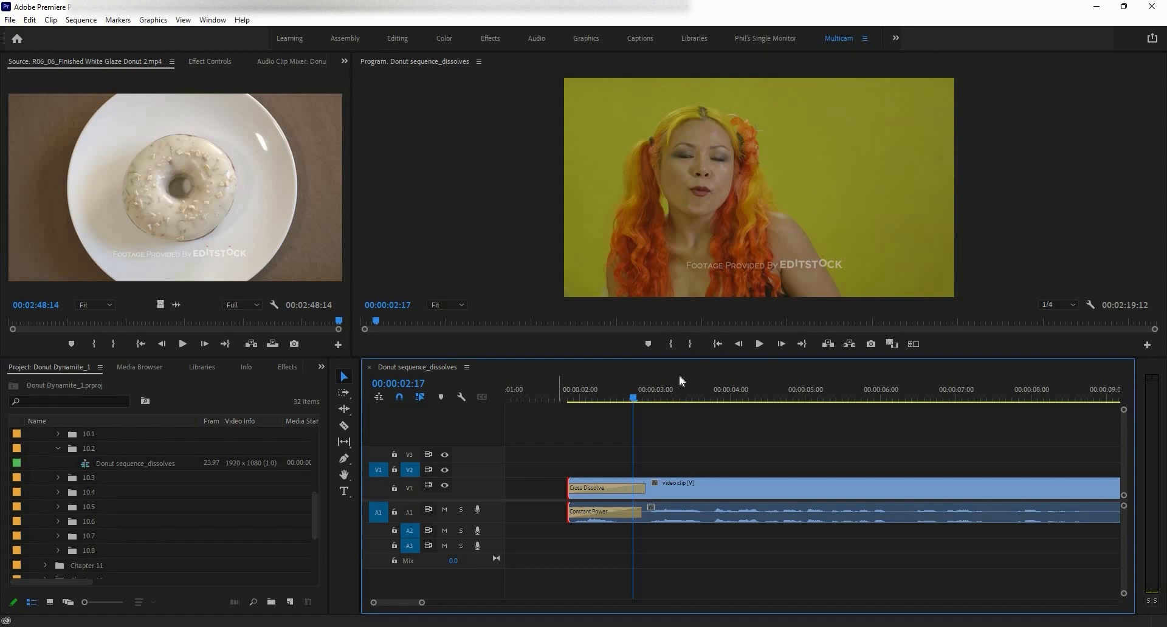
# Step: Delete the Cross Dissolve and Constant Power transitions from the start of the first video clip
pyautogui.click(596, 490)
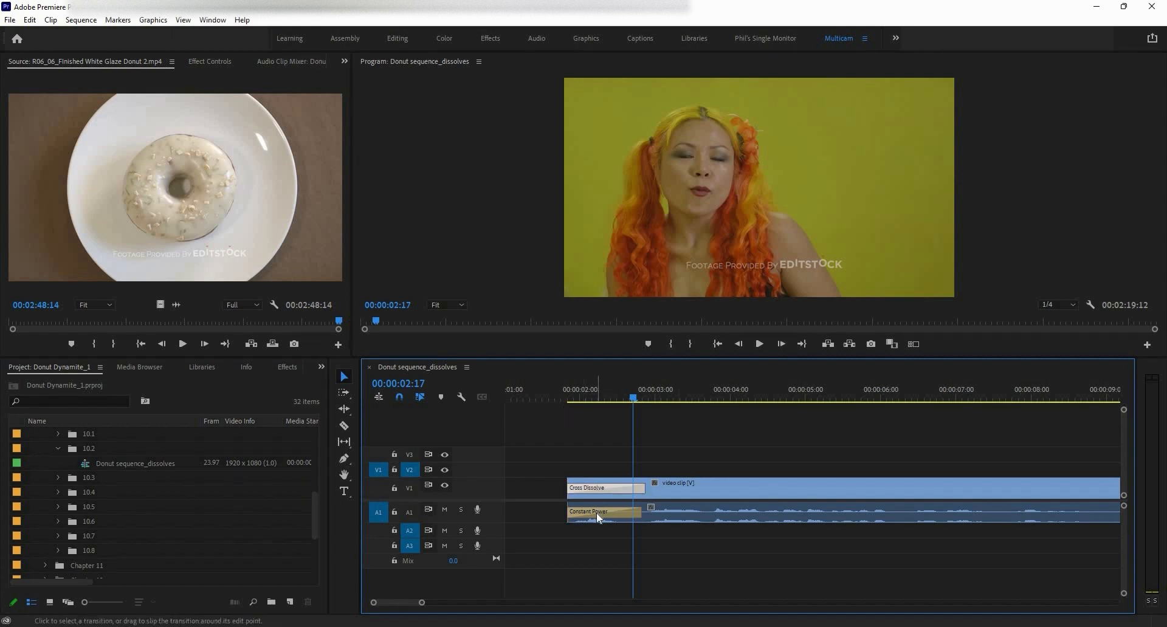
pyautogui.keyDown('shift'); pyautogui.click(596, 511); pyautogui.keyUp('shift')
pyautogui.press('Delete')
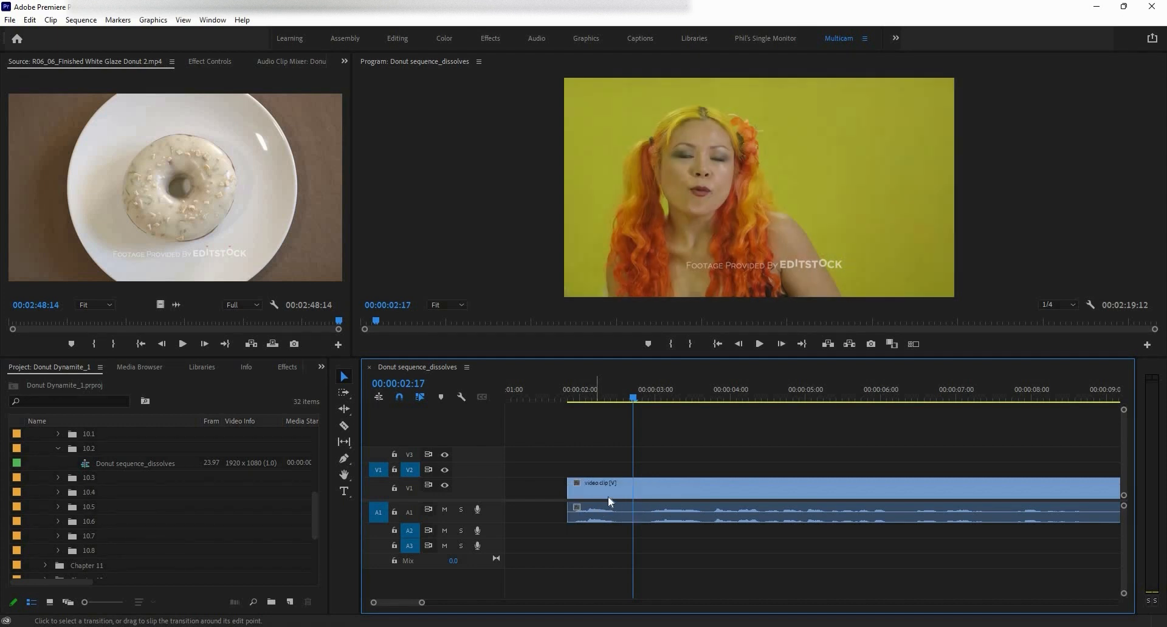
# Step: Apply the default video transition to the start of the R04_113 Show Off Donuts 1.mp4 clip
pyautogui.press('-')
pyautogui.press('-')
pyautogui.press('-')
pyautogui.moveTo(543, 398); pyautogui.dragTo(1048, 444)
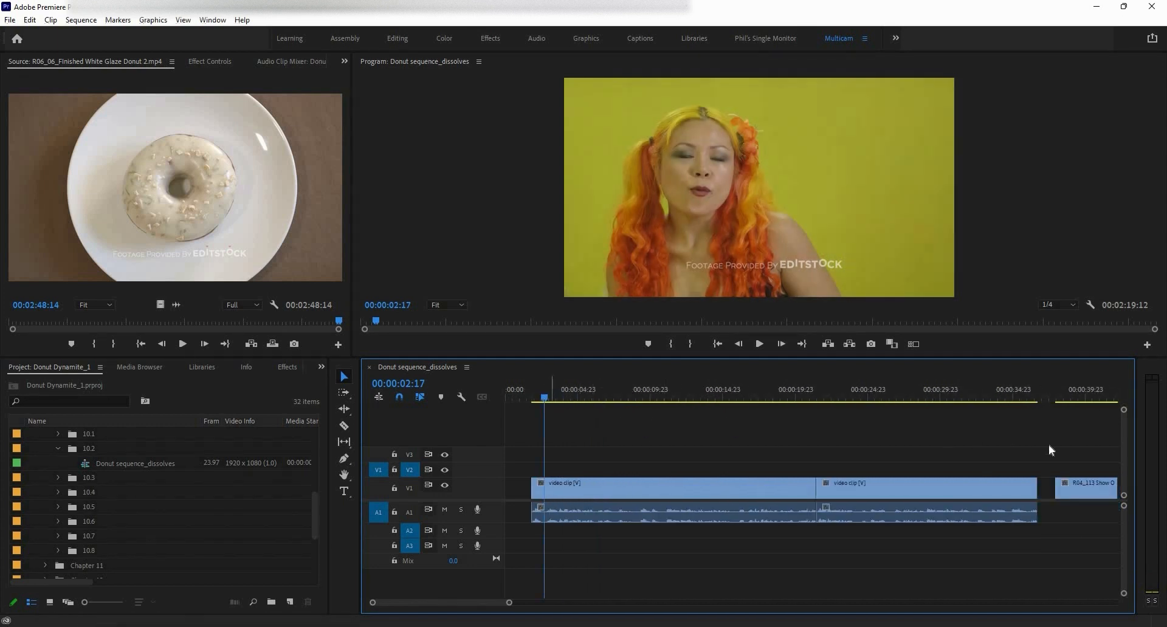
pyautogui.press('=')
pyautogui.press('=')
pyautogui.press('=')
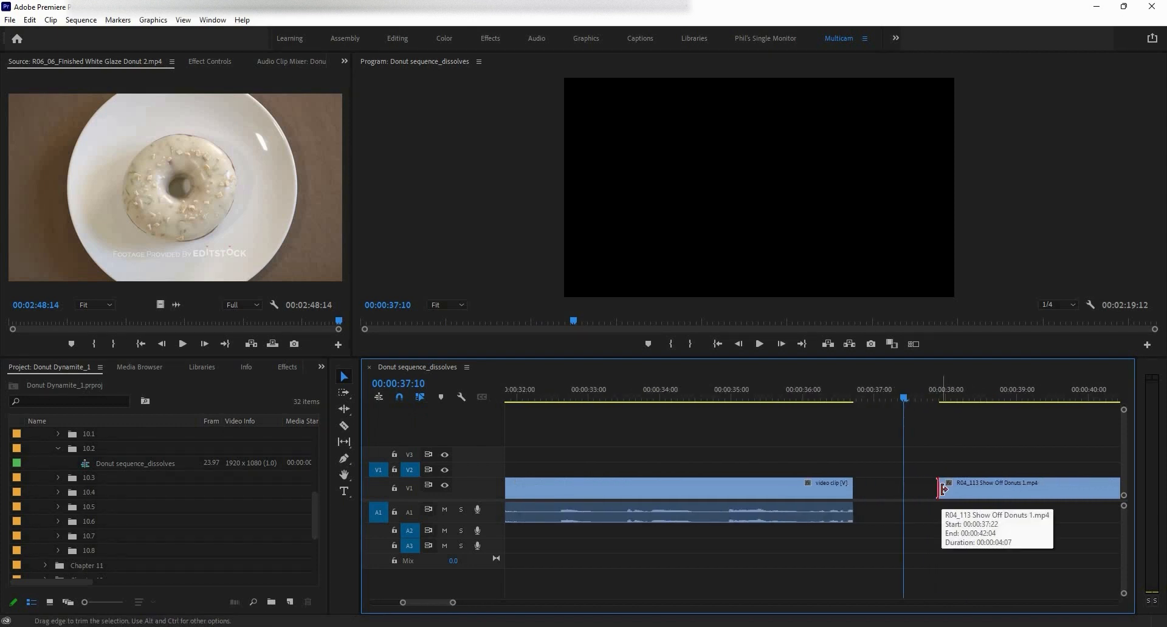
pyautogui.hotkey('ctrl', 'd')
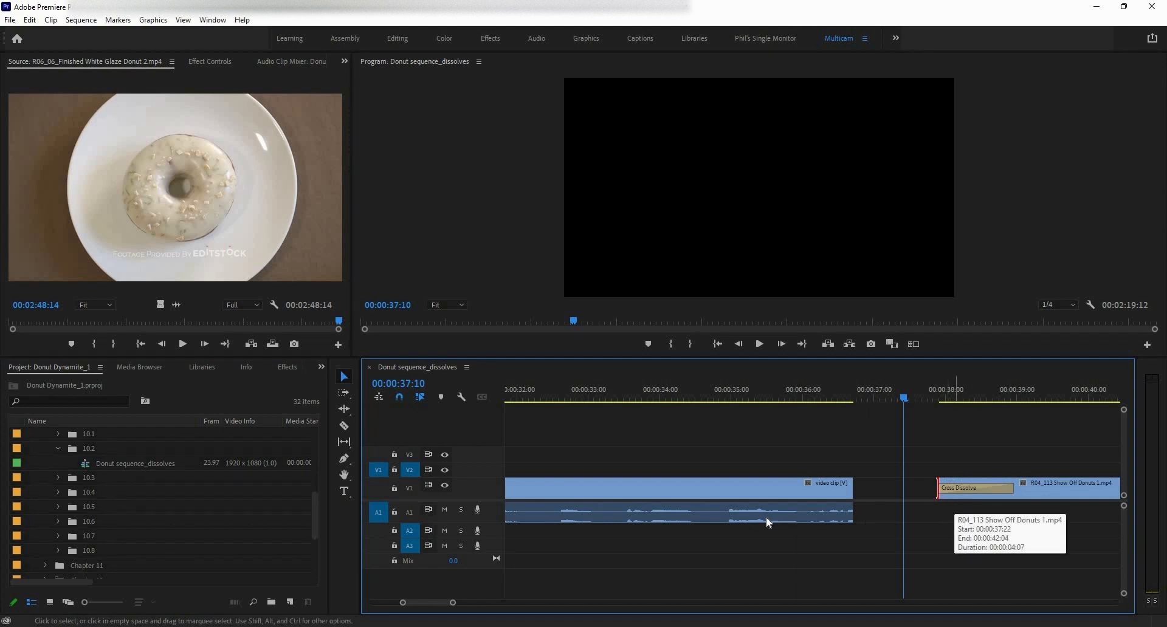
# Step: Apply the default audio transition to the start of the green audio clip that follows the donut clip
pyautogui.scroll(-3, 1067, 497)
pyautogui.scroll(3, 1068, 502)
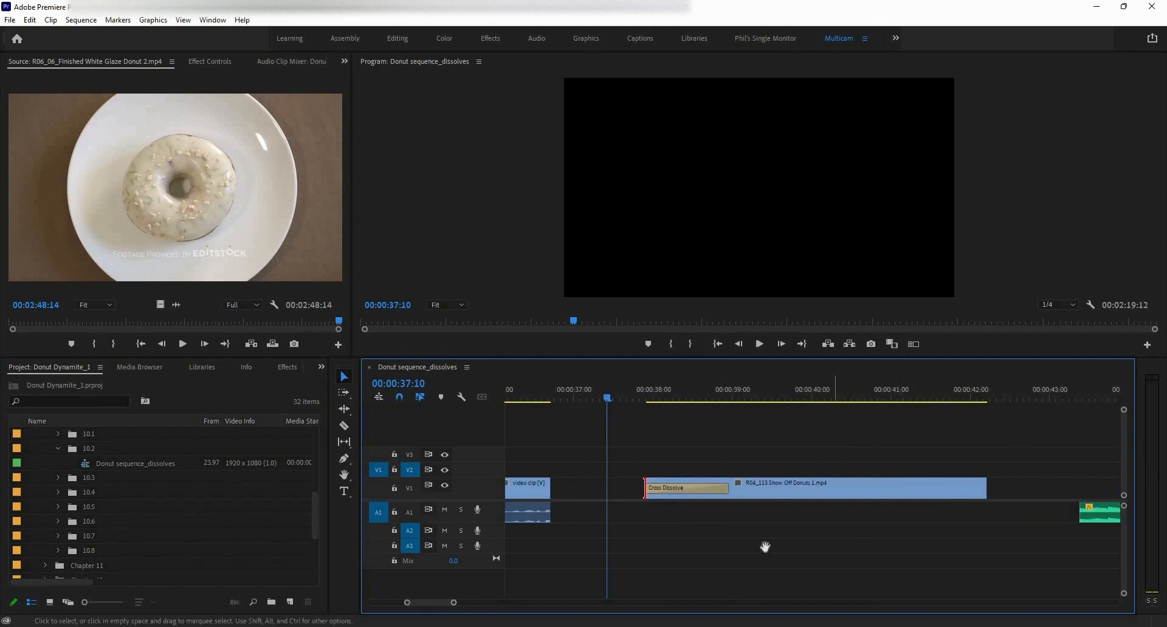
pyautogui.press('h')
pyautogui.scroll(-3, 790, 541)
pyautogui.scroll(-1, 778, 513)
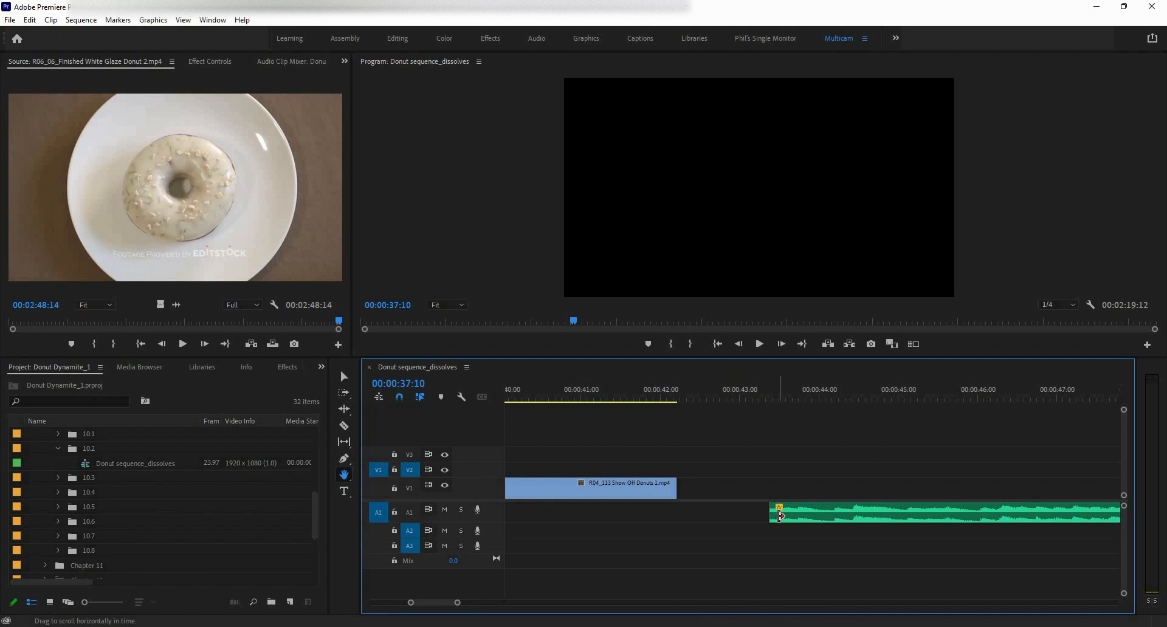
pyautogui.press('v')
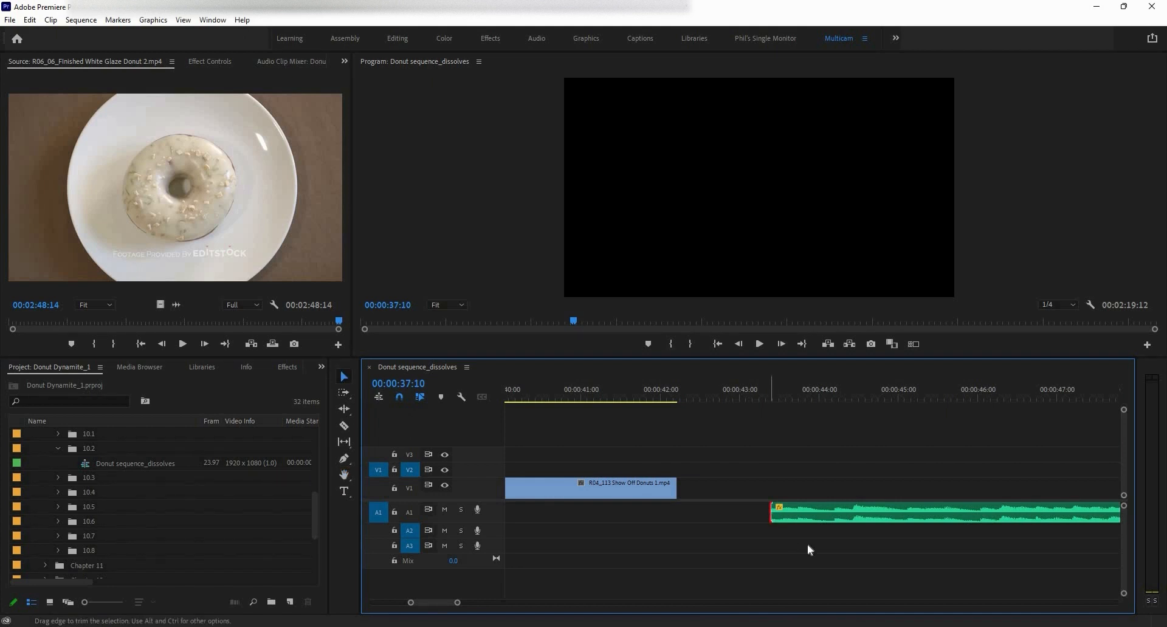
pyautogui.hotkey('ctrl', 'shift', 'd')
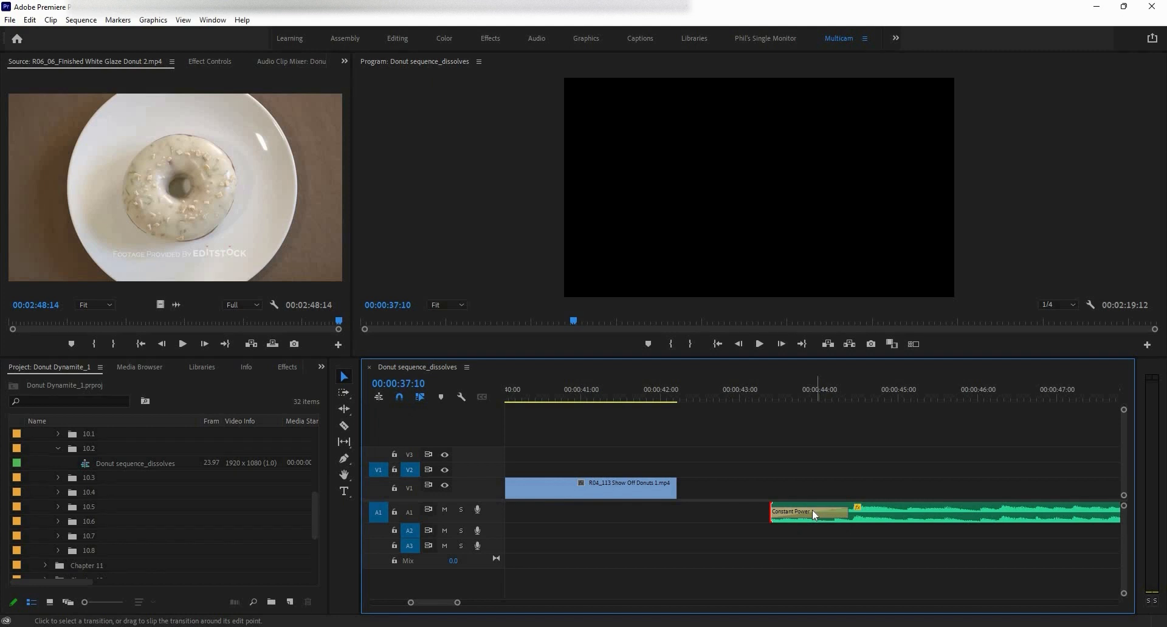
# Step: Delete the Constant Power transition from the green audio clip and the Cross Dissolve from the R04_113 Show Off Donuts 1.mp4 clip
pyautogui.click(812, 509)
pyautogui.press('Delete')
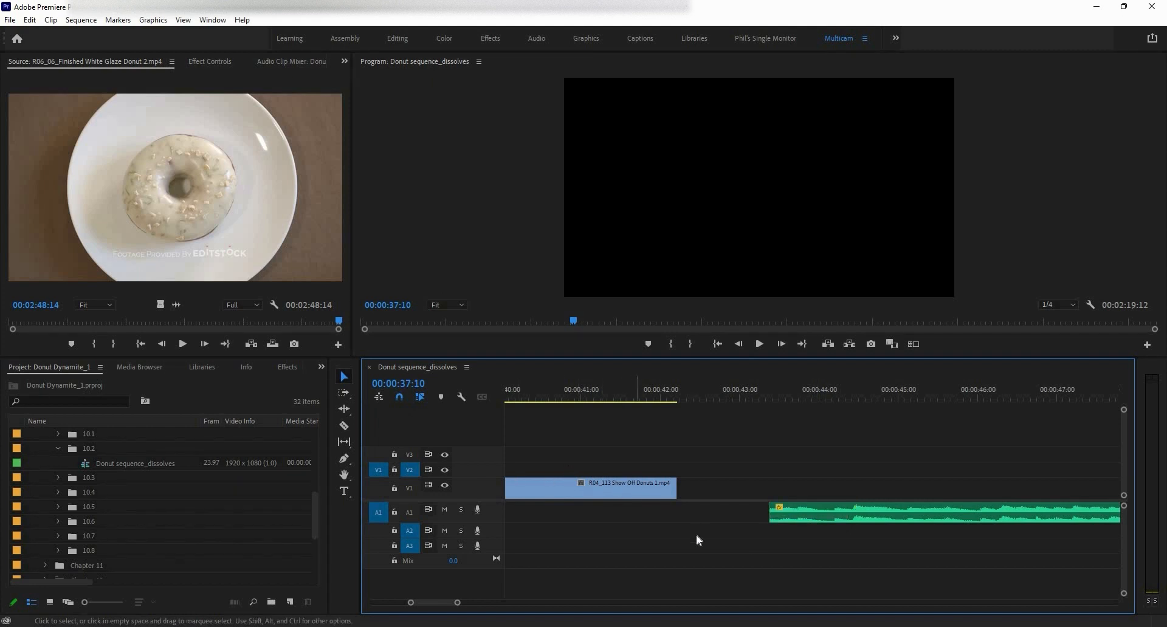
pyautogui.press('-')
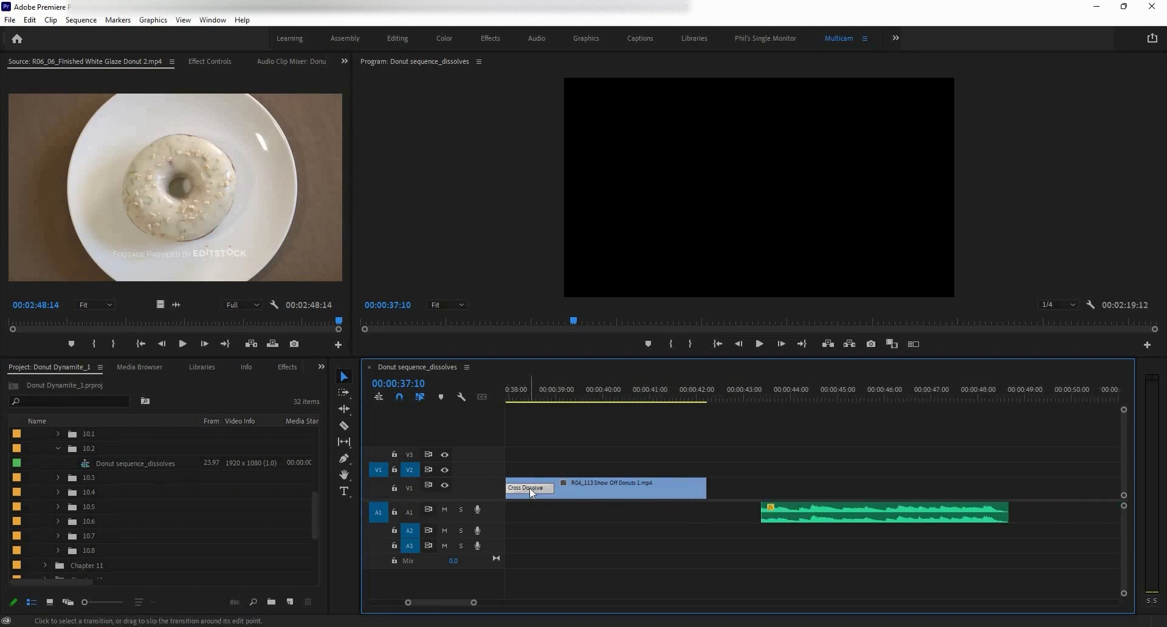
pyautogui.click(530, 487)
pyautogui.press('Delete')
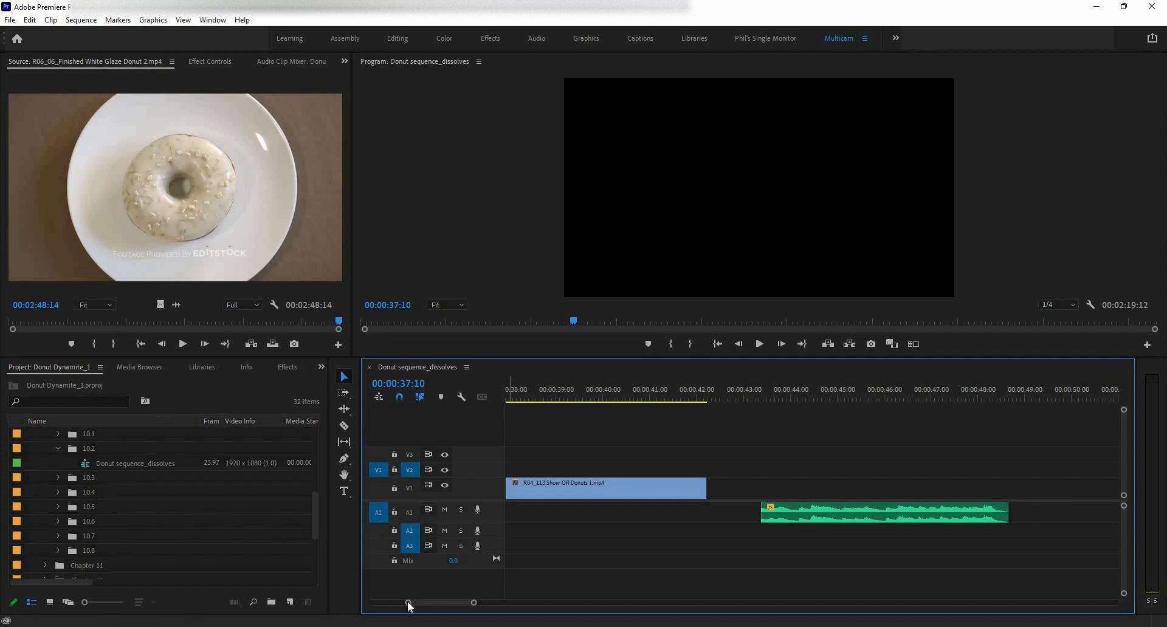
# Step: Try the default video transition alone on the starting edit of the first video clip, and undo it
pyautogui.scroll(10, 557, 515)
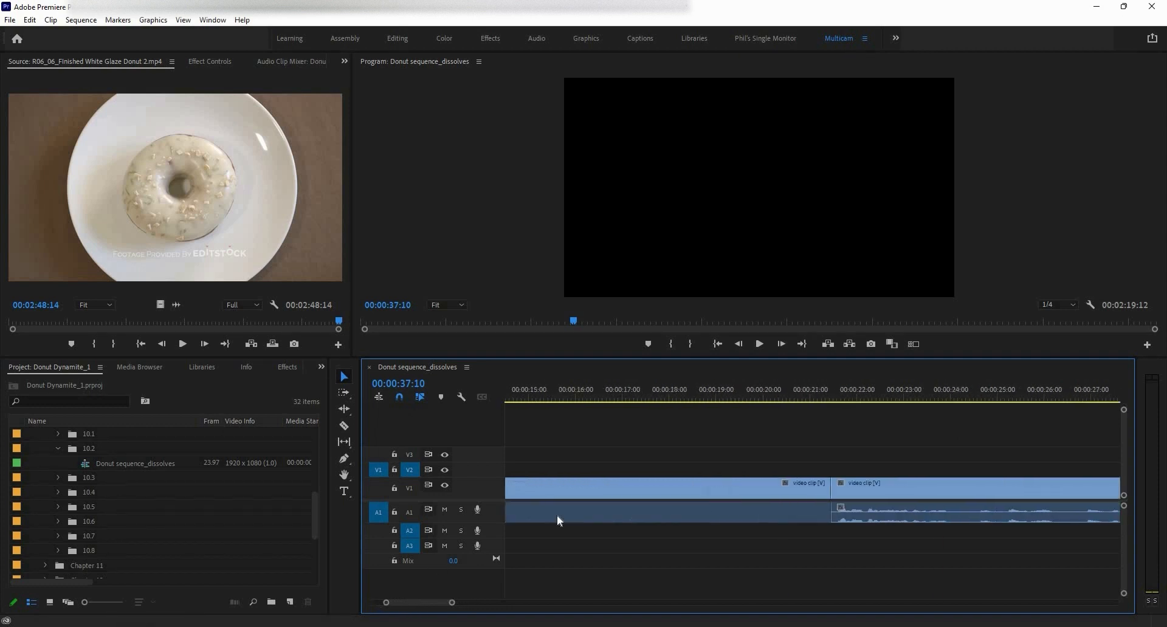
pyautogui.click(606, 490)
pyautogui.click(583, 490)
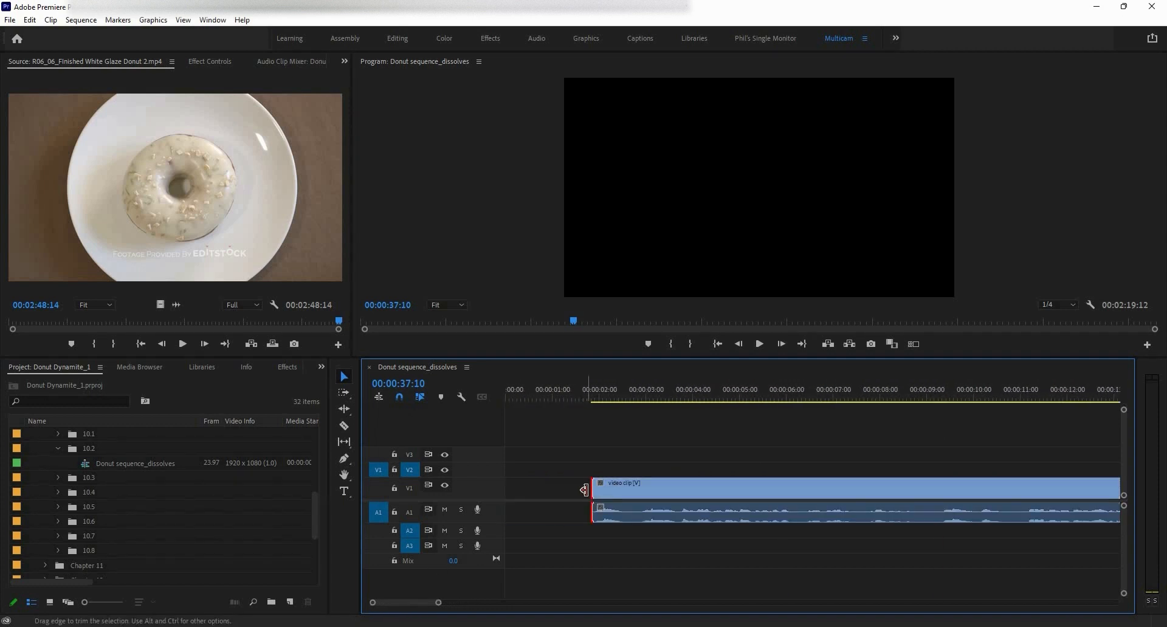
pyautogui.hotkey('ctrl', 'd')
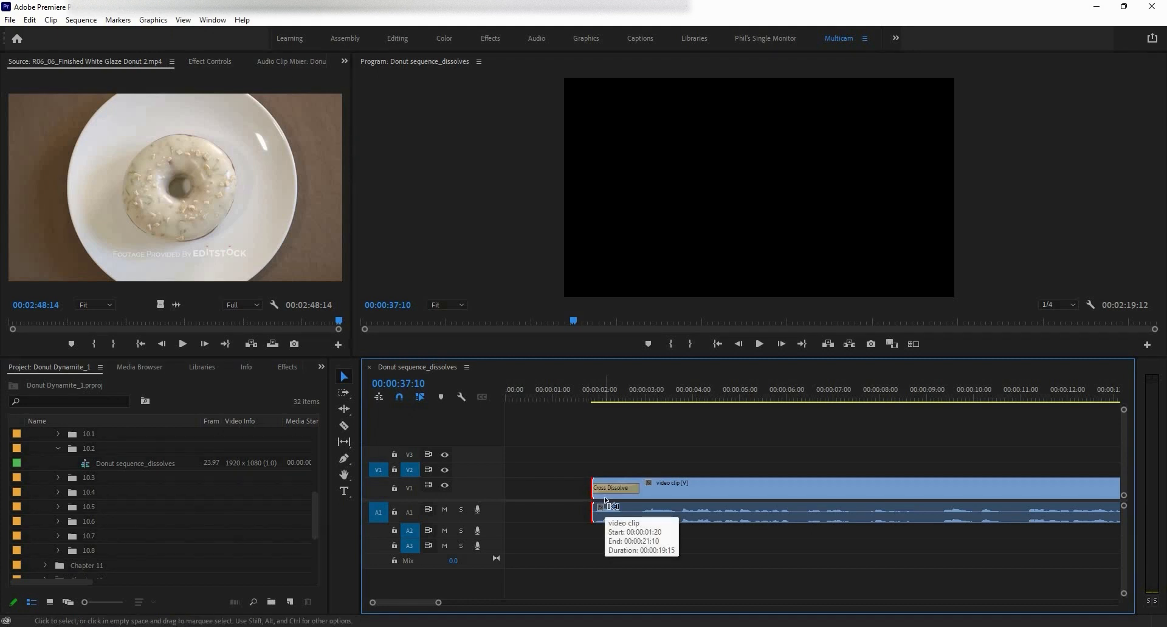
pyautogui.hotkey('ctrl', 'z')
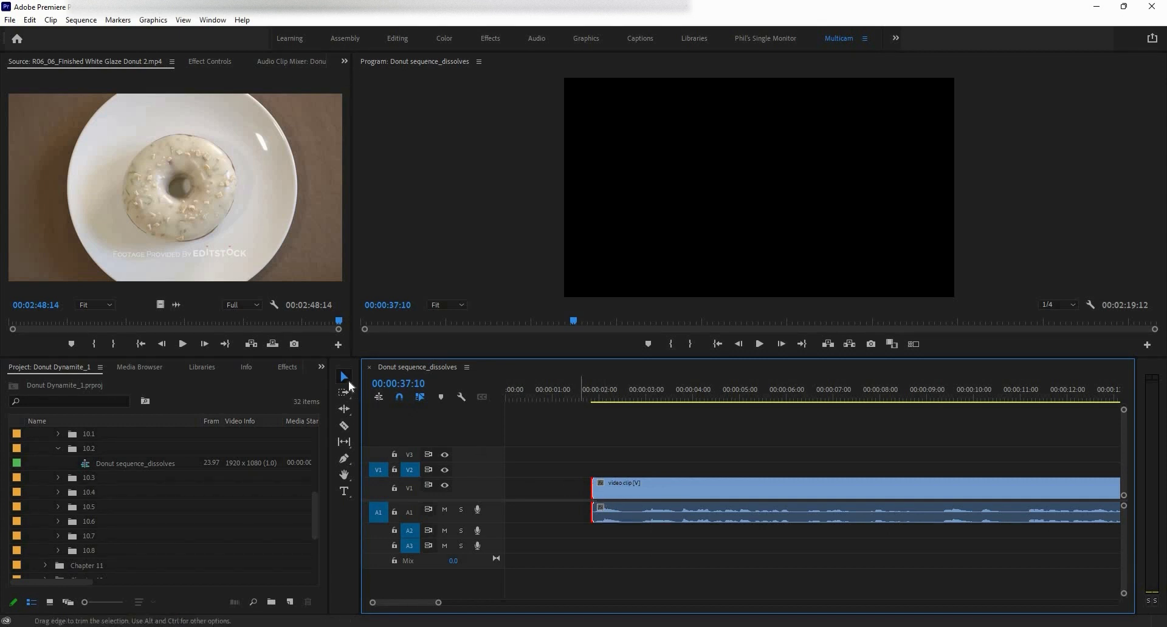
# Step: Try the default audio transition alone on the starting edit of the first video clip, and undo it
pyautogui.click(349, 381)
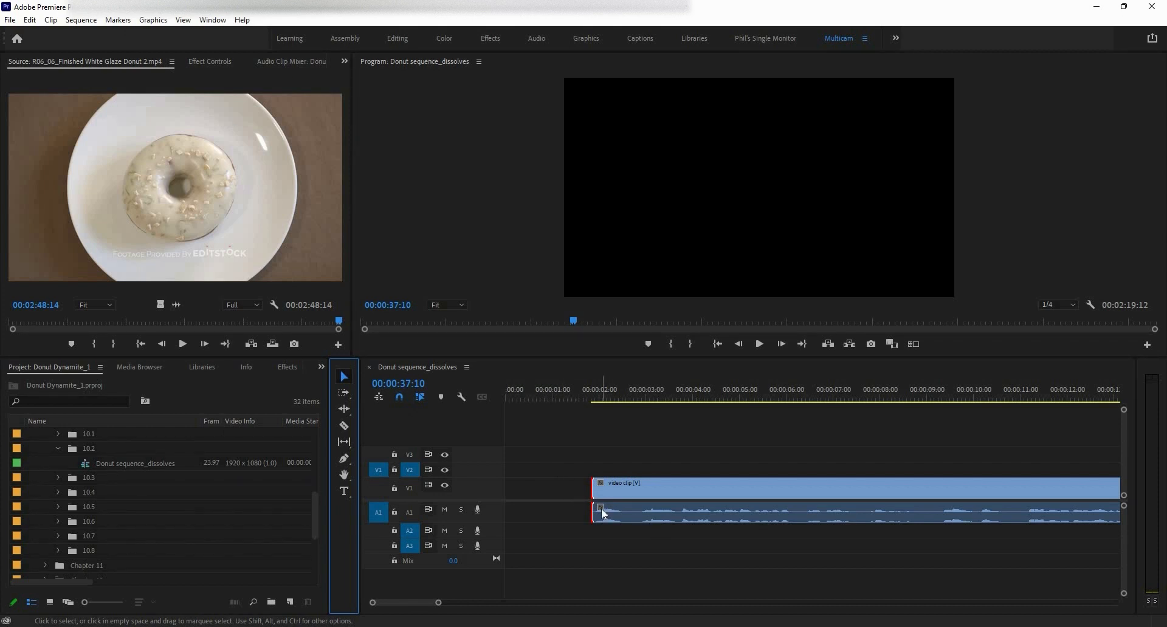
pyautogui.hotkey('ctrl', 'shift', 'd')
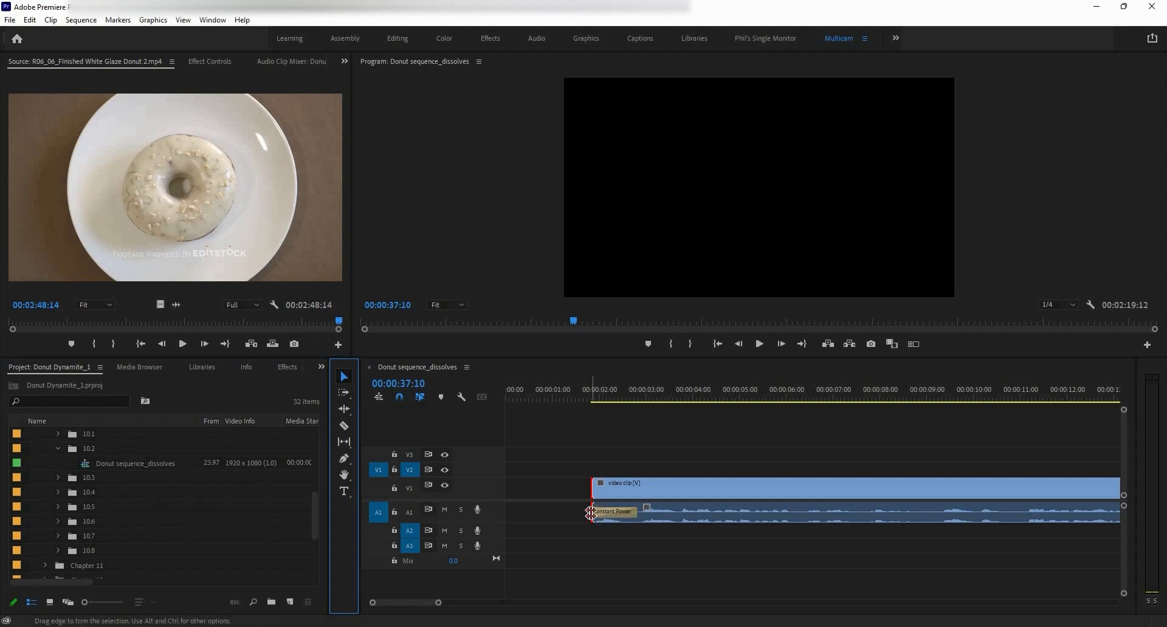
pyautogui.hotkey('ctrl', 'z')
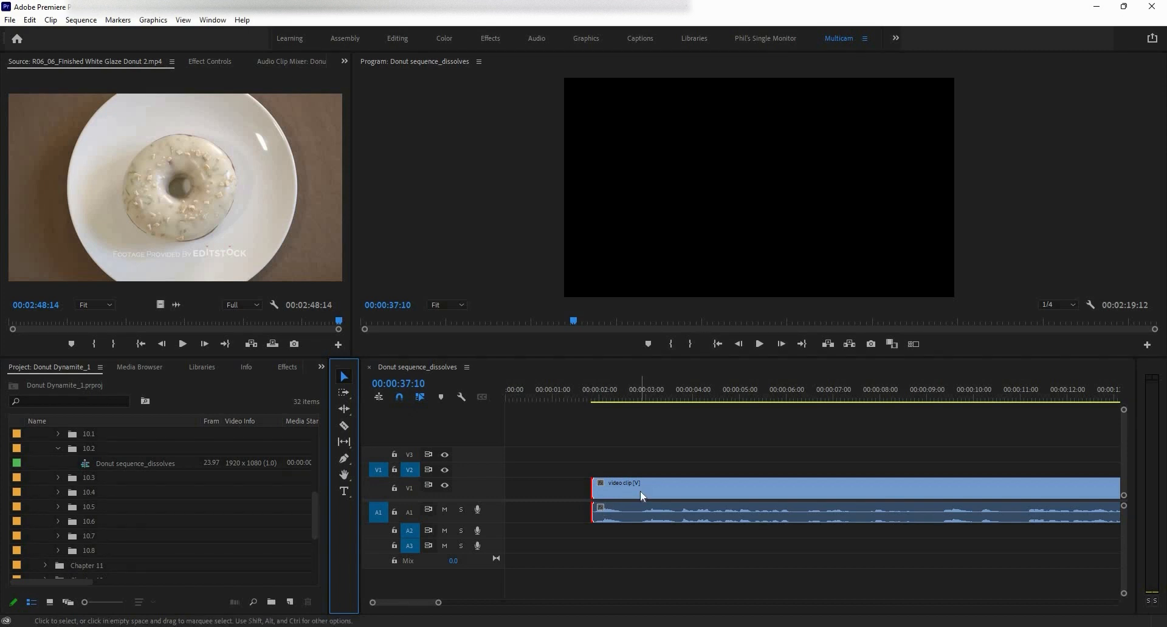
# Step: Apply both the default video and audio transitions to the selected starting edit of the first video clip
pyautogui.hotkey('shift', 'd')
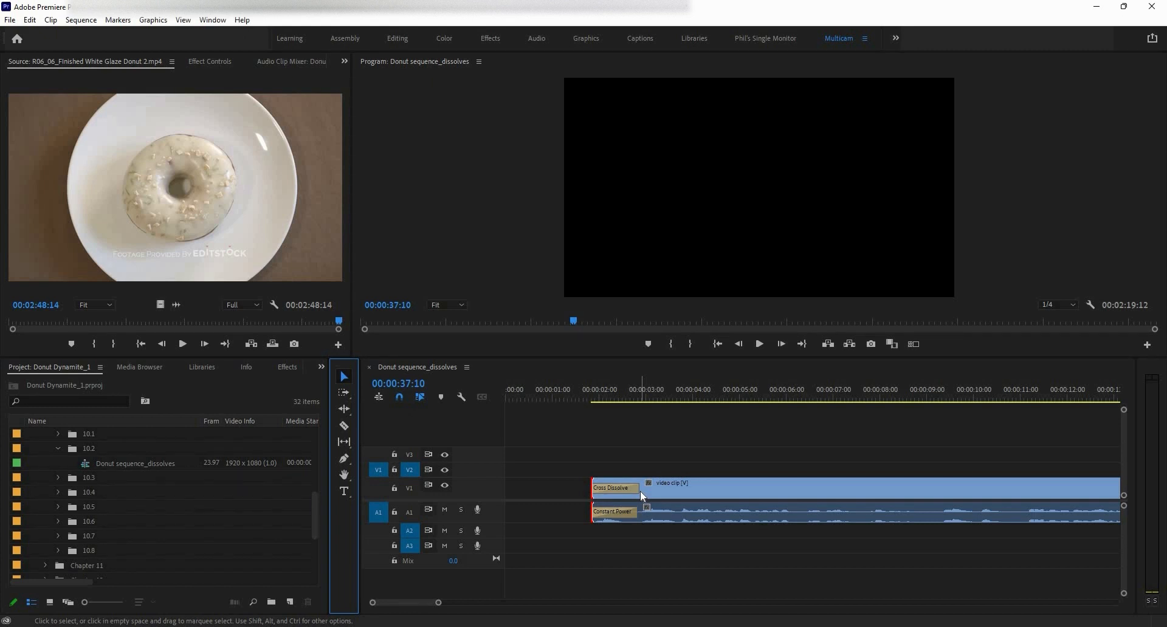
# Step: Search the effects library for "cross"
pyautogui.click(288, 367)
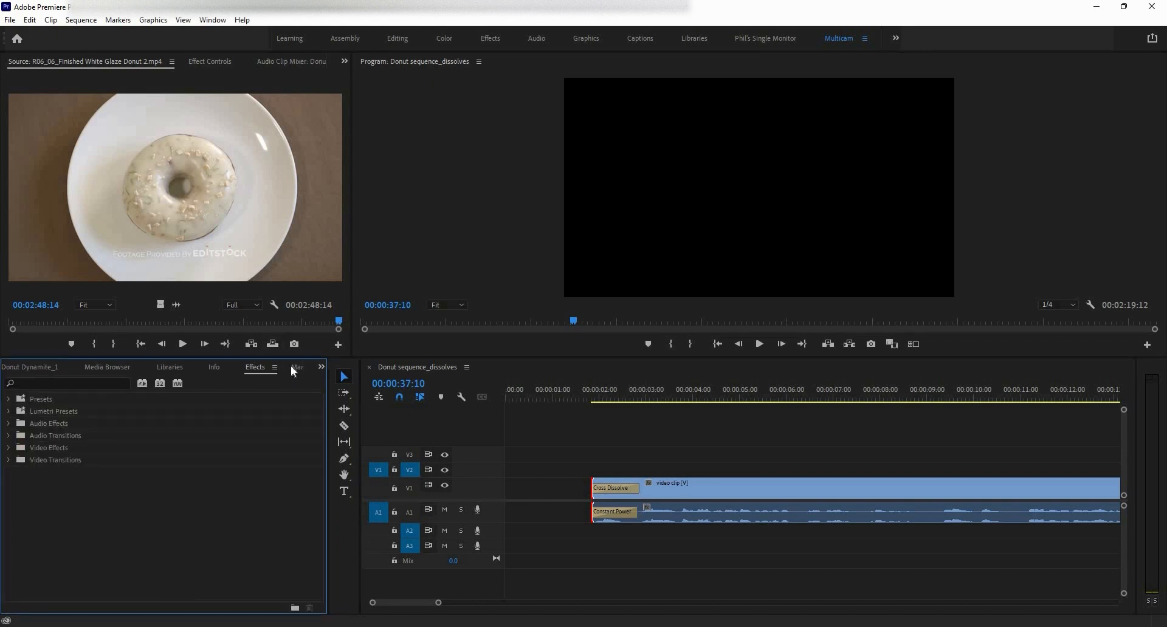
pyautogui.click(82, 383)
pyautogui.write('cr')
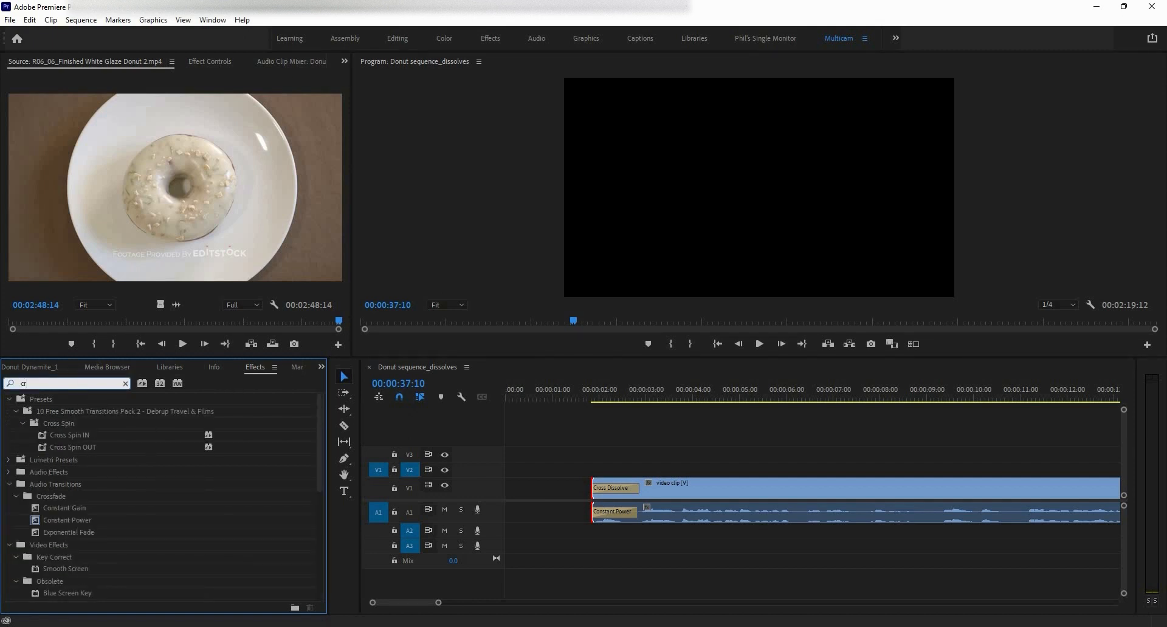
pyautogui.write('o')
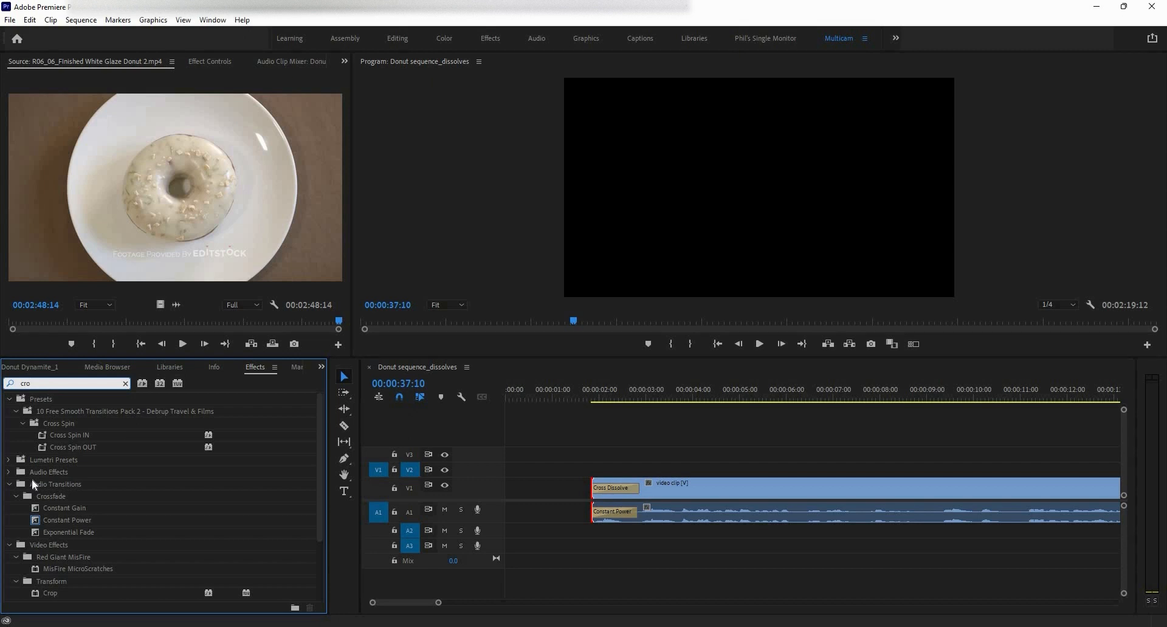
pyautogui.write('ss')
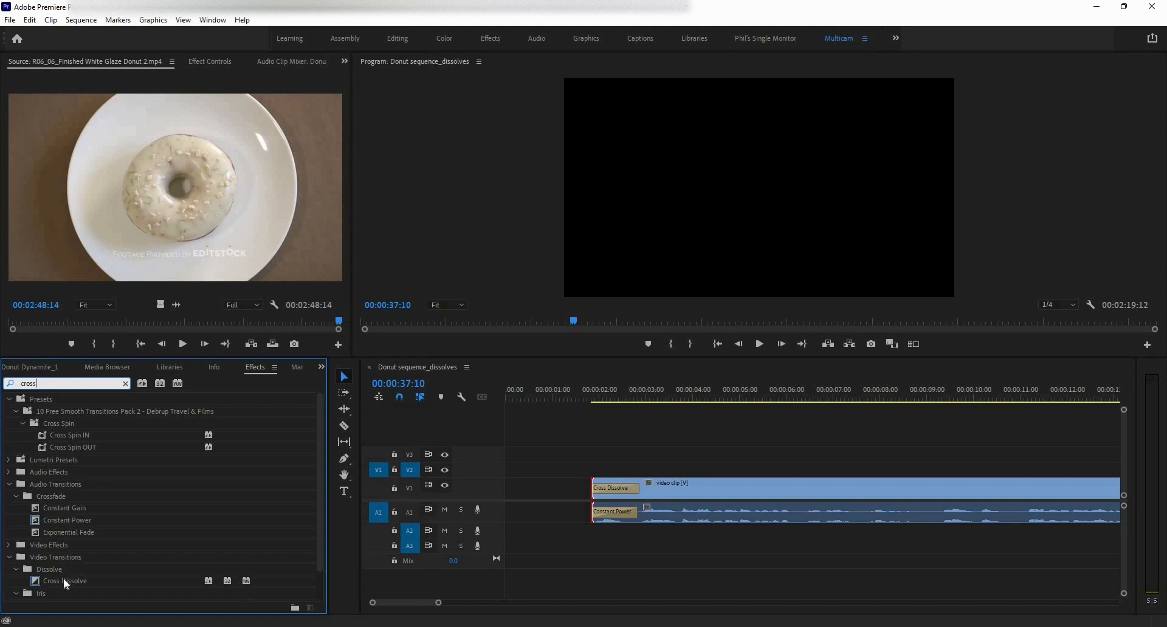
# Step: Inspect the Set Selected as Default Transition option on the Crossfade audio transitions, and look over the matching video transitions
pyautogui.rightClick(78, 530)
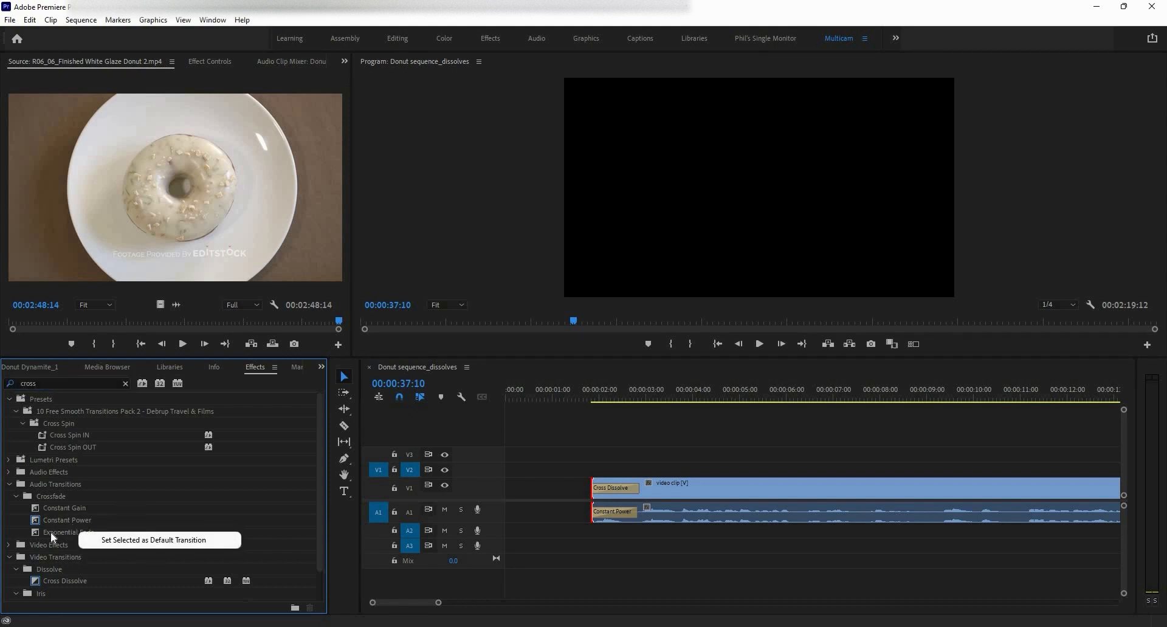
pyautogui.click(77, 537)
pyautogui.rightClick(119, 537)
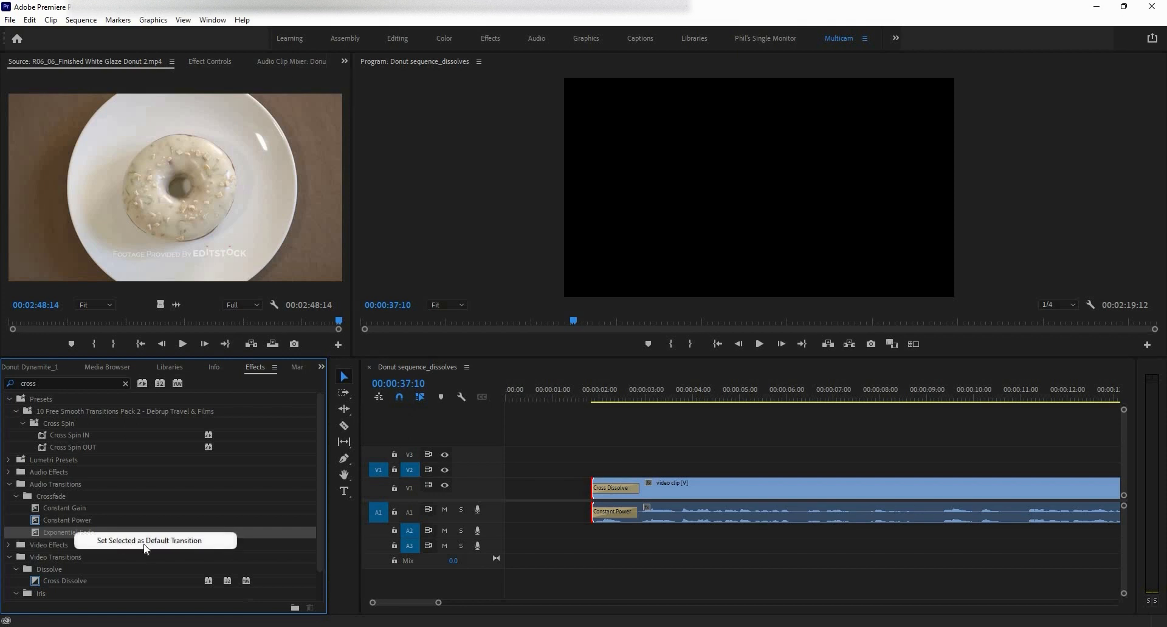
pyautogui.click(107, 520)
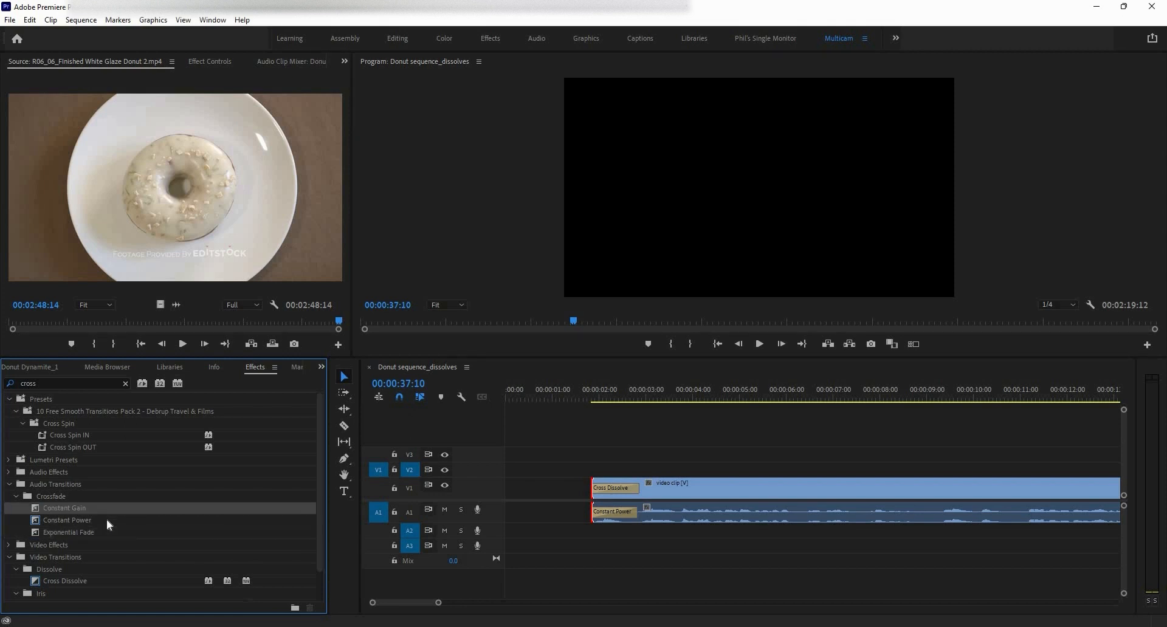
pyautogui.click(107, 519)
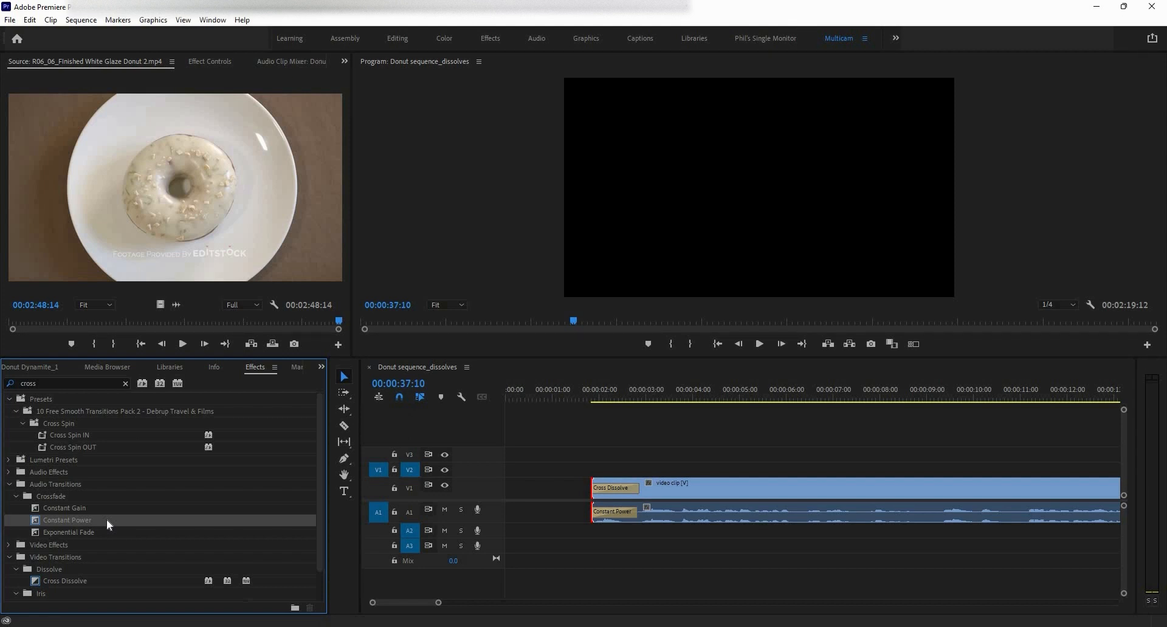
pyautogui.scroll(-2, 107, 519)
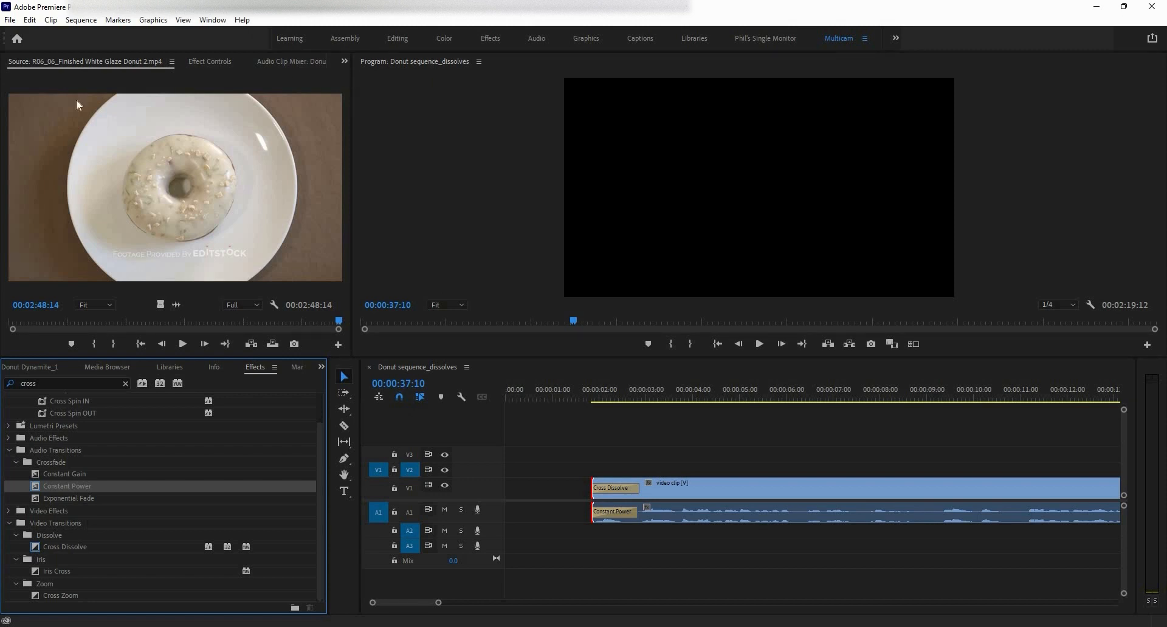
# Step: Check the default video and audio transition durations in the Timeline preferences, and leave without changing them
pyautogui.click(30, 20)
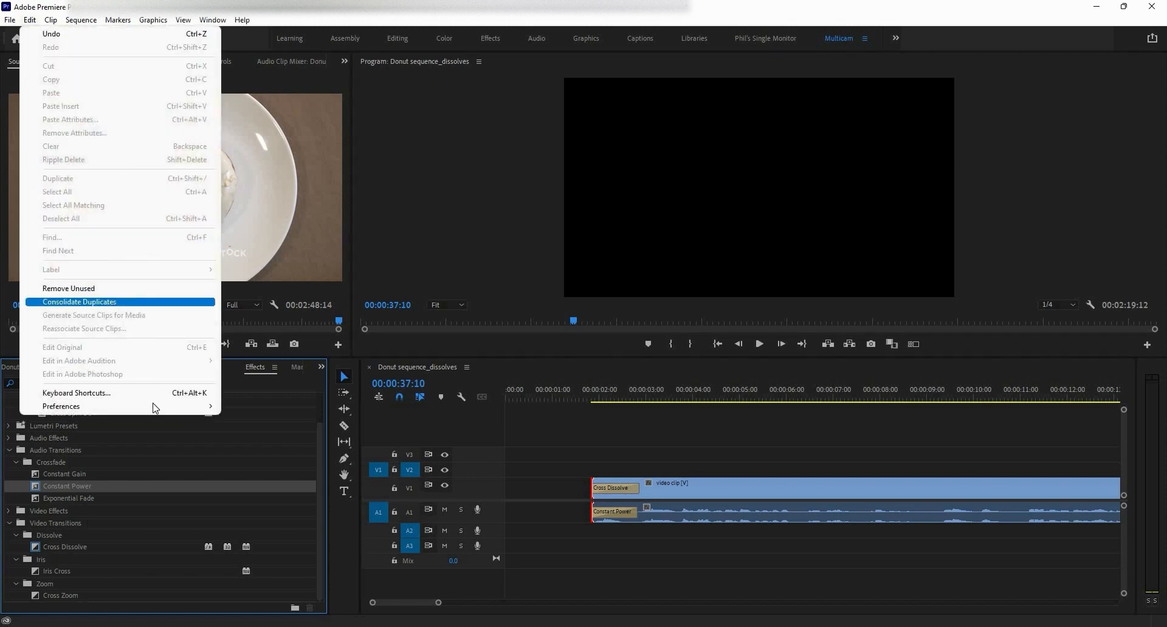
pyautogui.moveTo(200, 407)
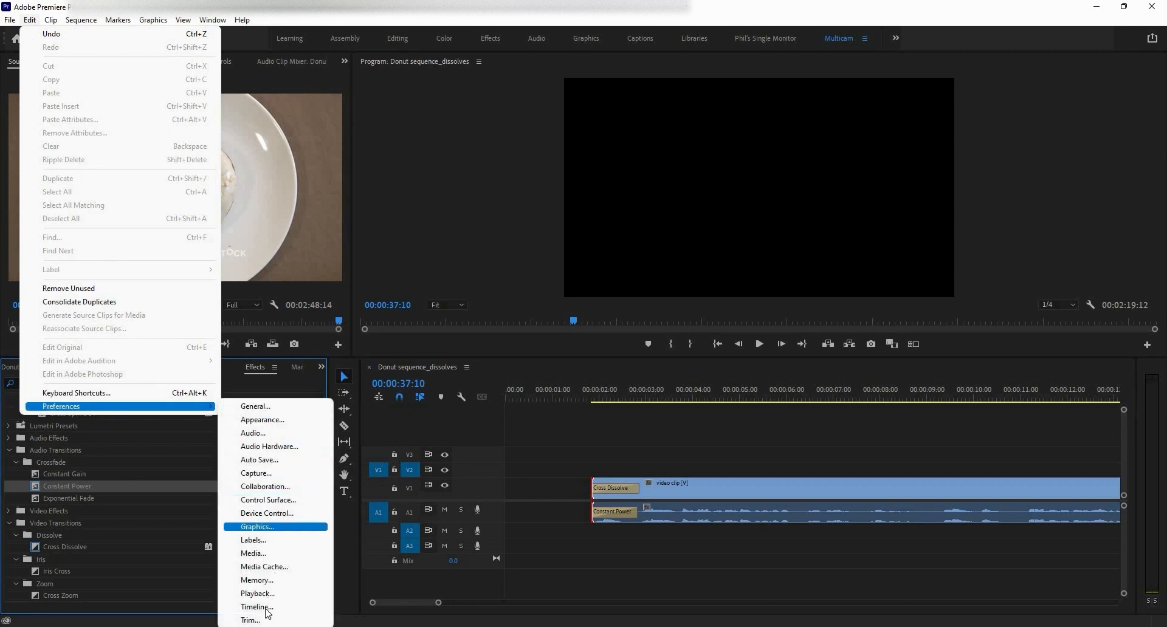
pyautogui.click(265, 607)
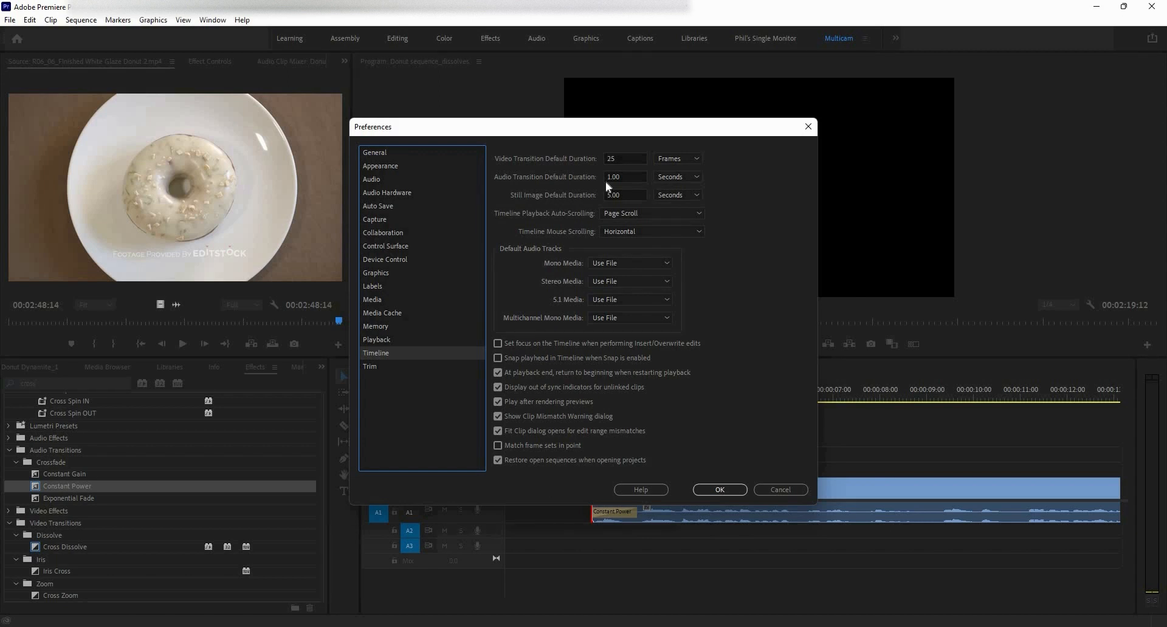
pyautogui.click(765, 488)
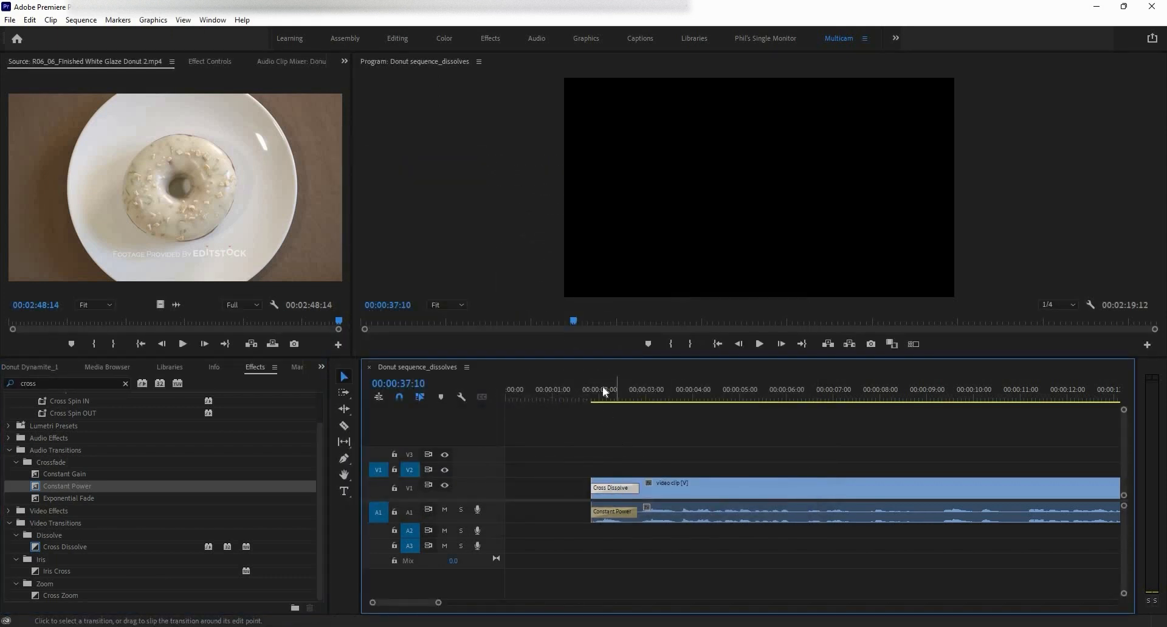
# Step: Play back the first video clip from just before its opening transitions, stopping at 00:00:04:16
pyautogui.click(588, 393)
pyautogui.press('space')
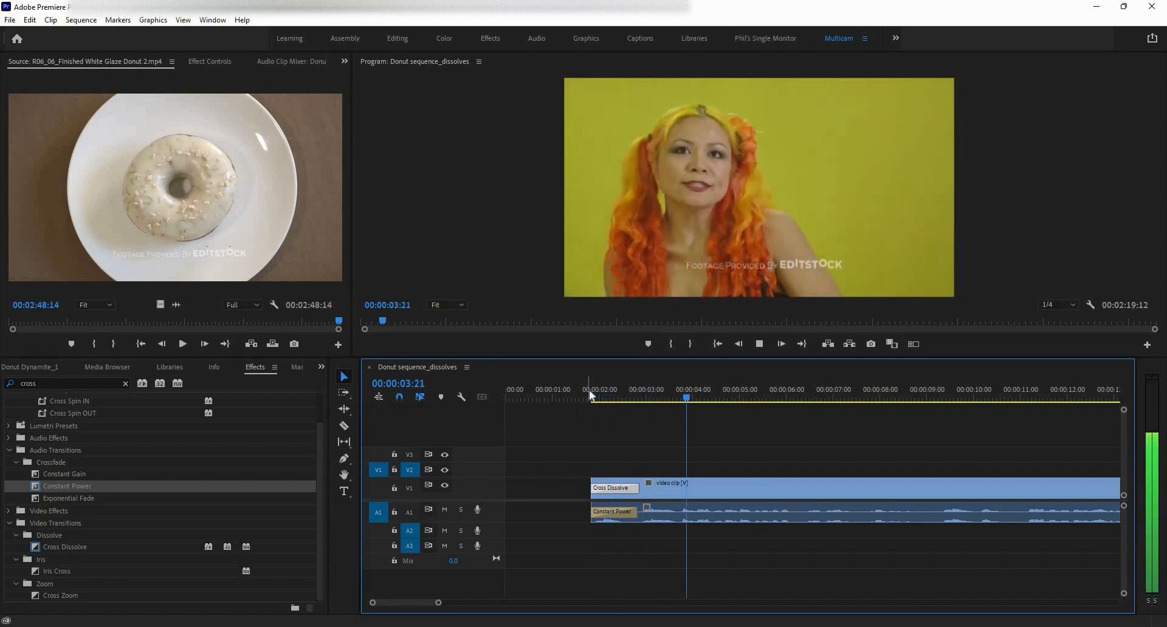
pyautogui.press('space')
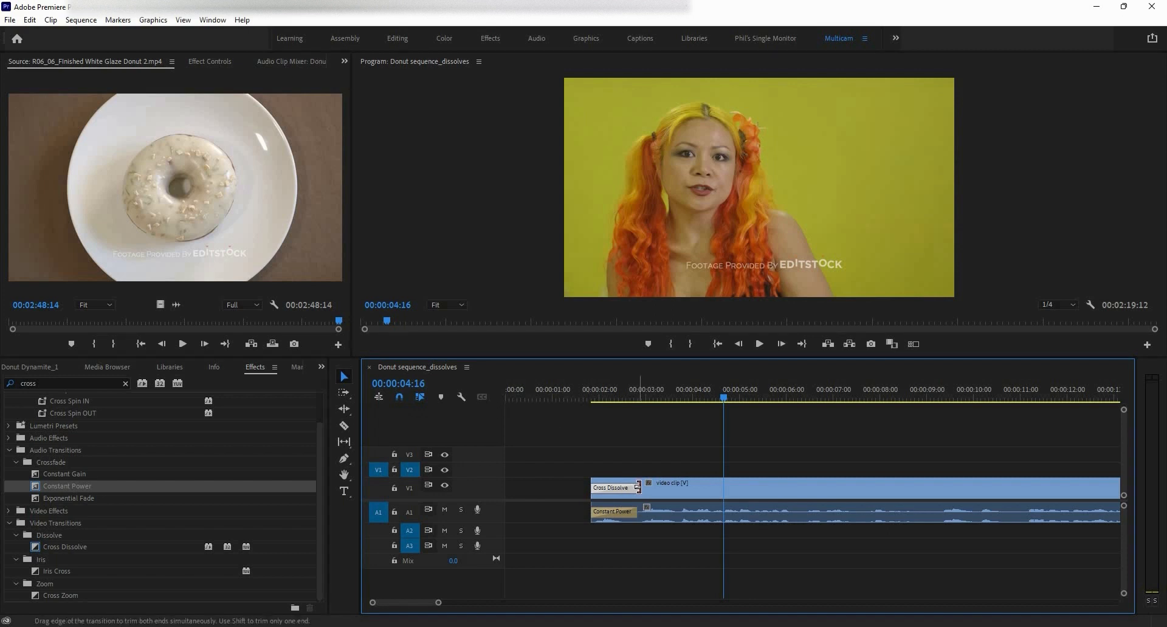
# Step: Try adjusting the length of the first clip's Cross Dissolve from its trailing edge
pyautogui.moveTo(638, 487); pyautogui.dragTo(660, 544)
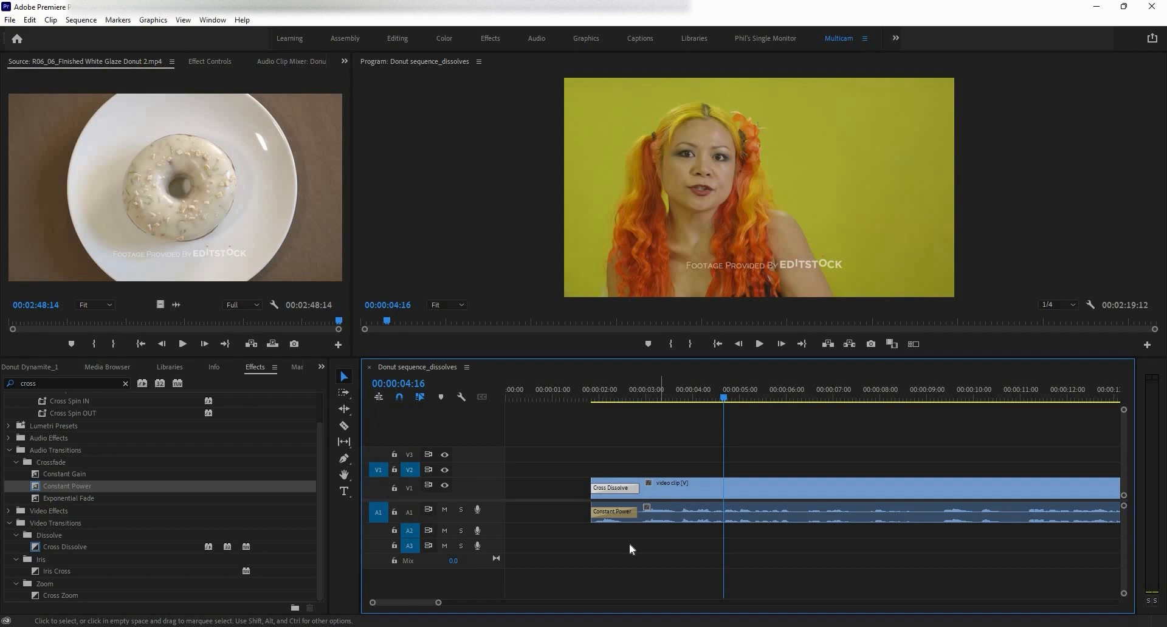
pyautogui.moveTo(641, 490); pyautogui.dragTo(641, 520)
pyautogui.scroll(-5, 647, 493)
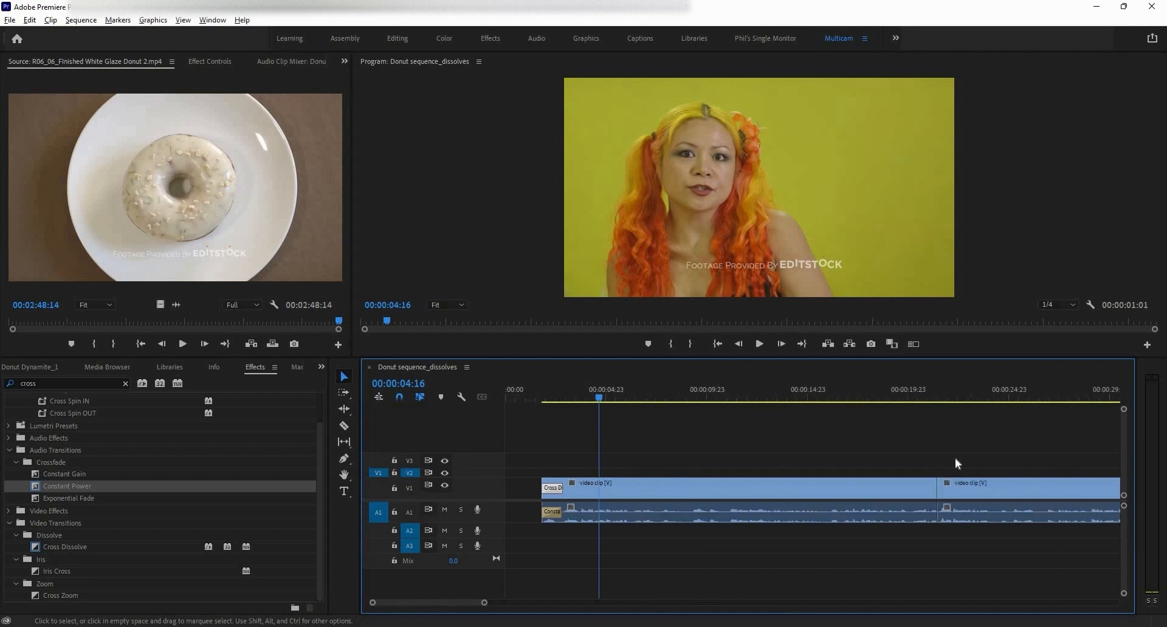
# Step: Apply the default Cross Dissolve to the video cut at 00:00:21:11 between the first two interview clips
pyautogui.scroll(3, 844, 500)
pyautogui.click(813, 490)
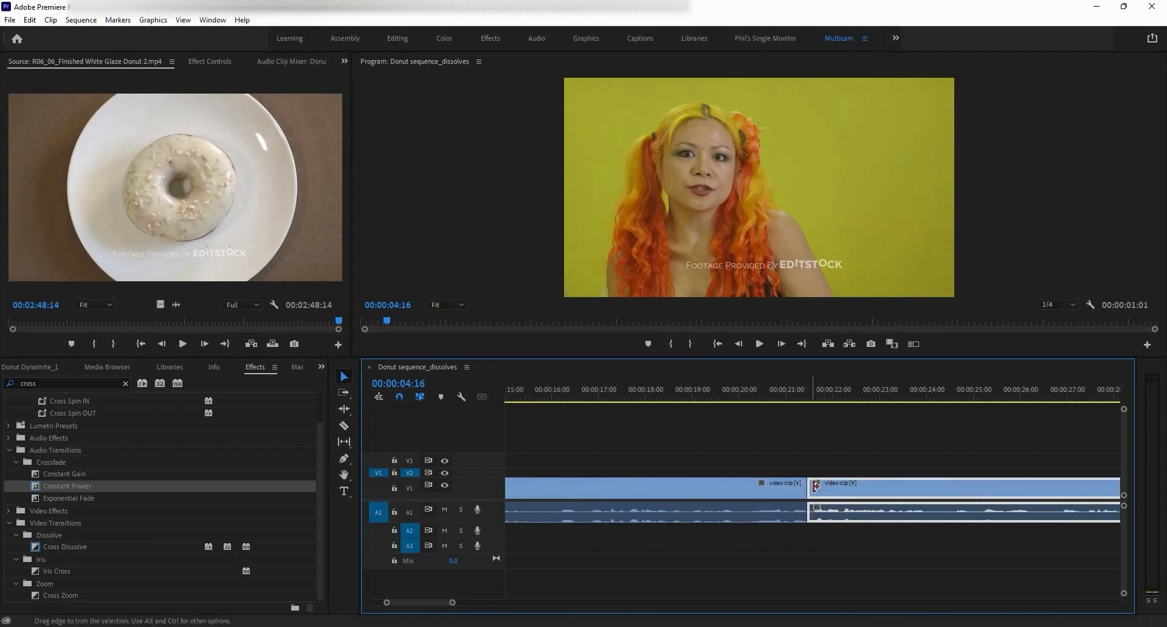
pyautogui.click(814, 487)
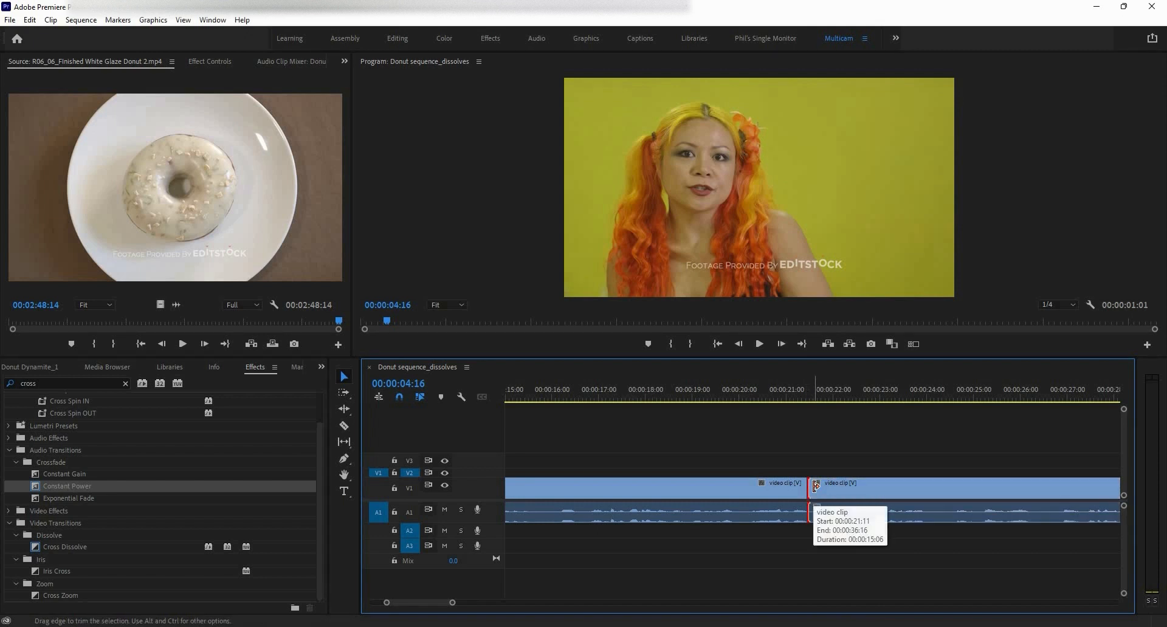
pyautogui.hotkey('ctrl', 'd')
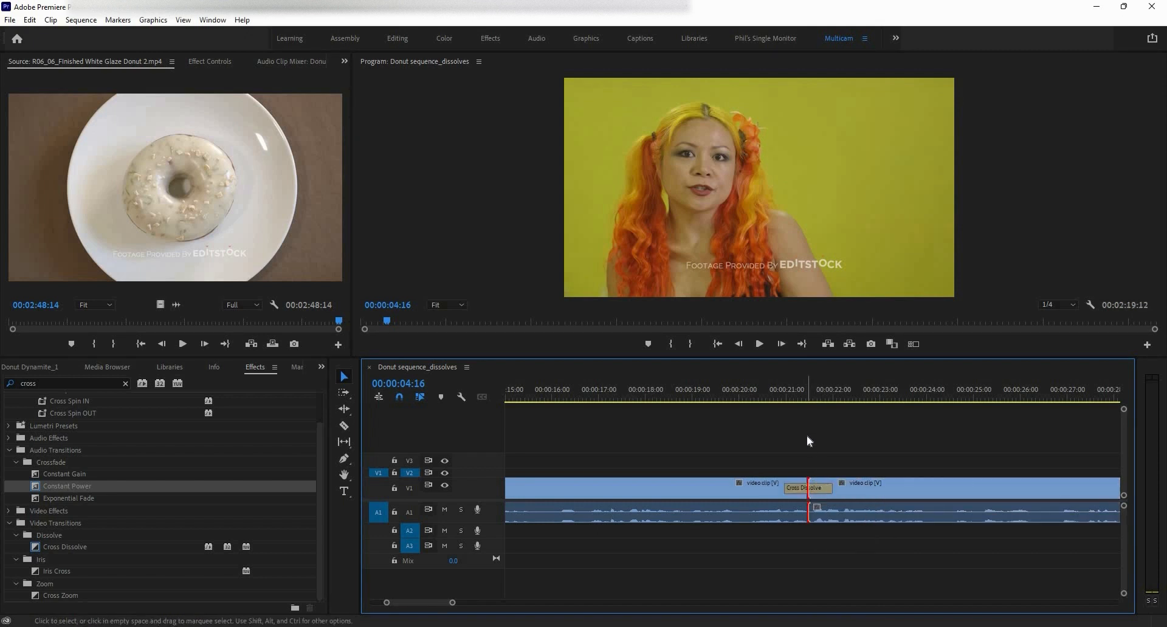
pyautogui.press('=')
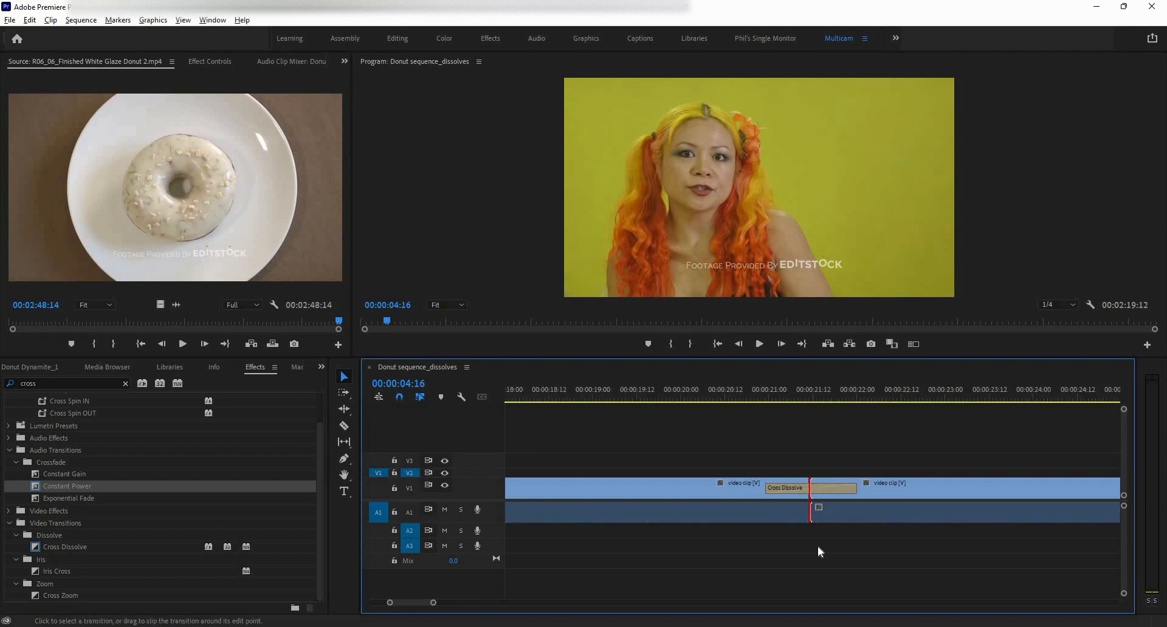
pyautogui.press('=')
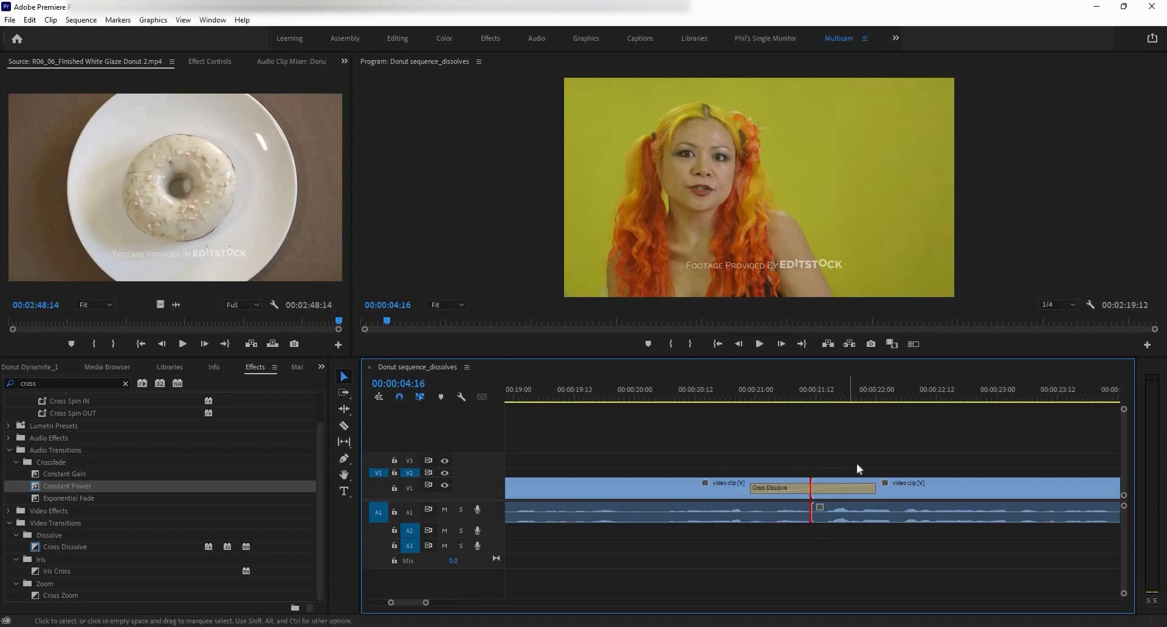
# Step: Shorten the Cross Dissolve at the cut to 21 frames and slide it so that it ends at the cut
pyautogui.click(856, 468)
pyautogui.moveTo(875, 489); pyautogui.dragTo(863, 494)
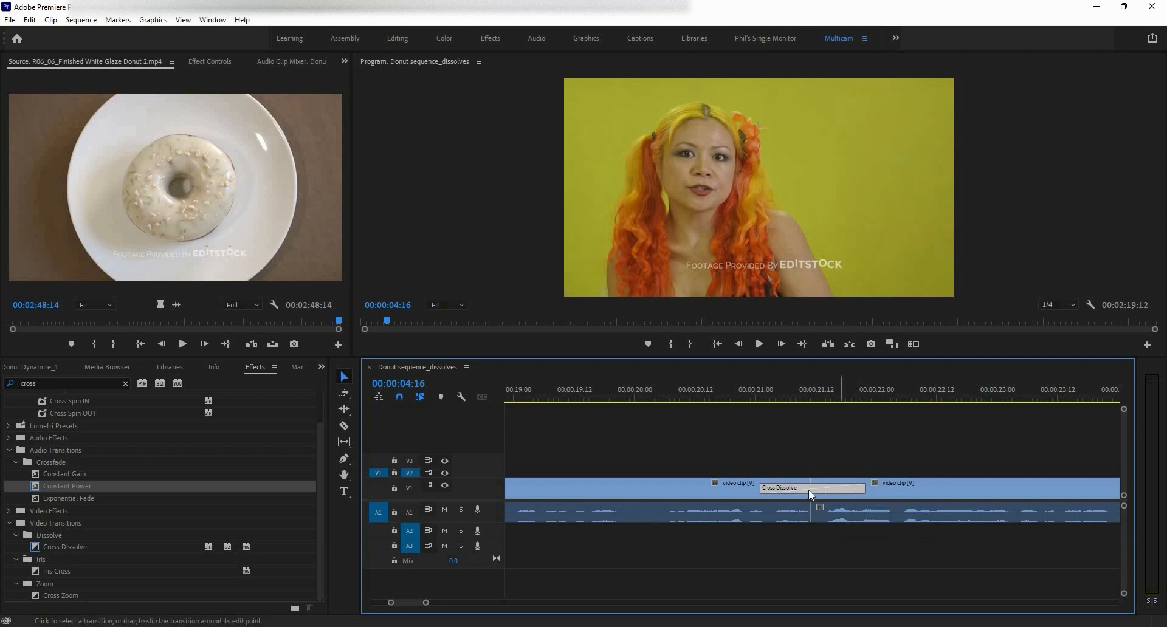
pyautogui.moveTo(811, 495); pyautogui.dragTo(768, 483)
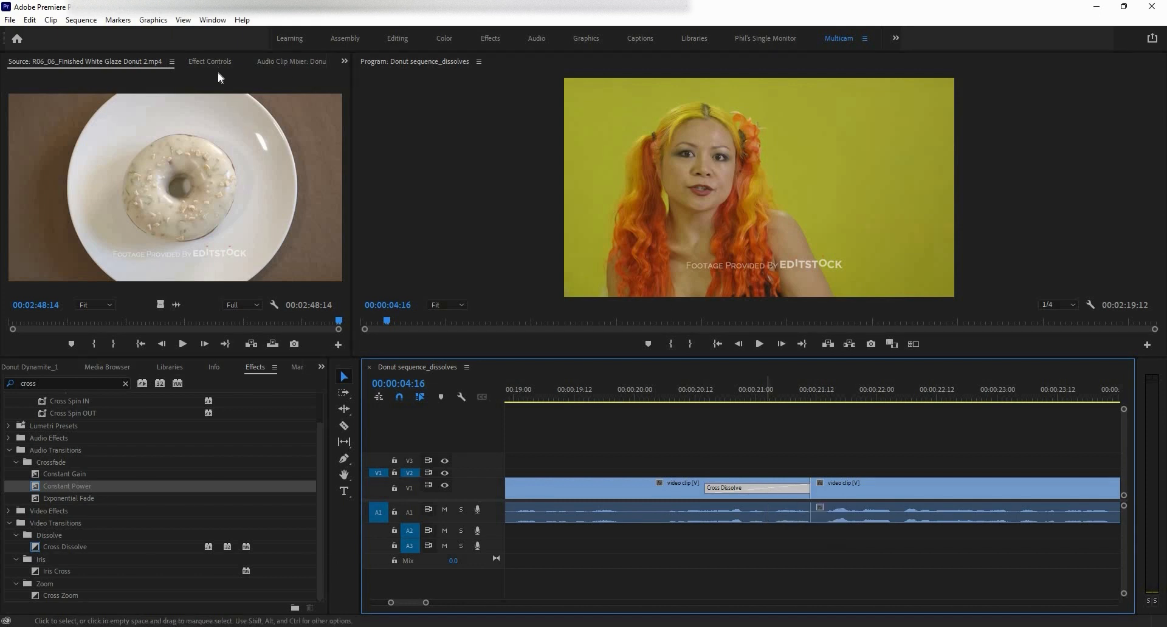
# Step: Try the Center at Cut and End at Cut alignments in the dissolve's effect controls, and shift it slightly later to a custom start
pyautogui.click(218, 62)
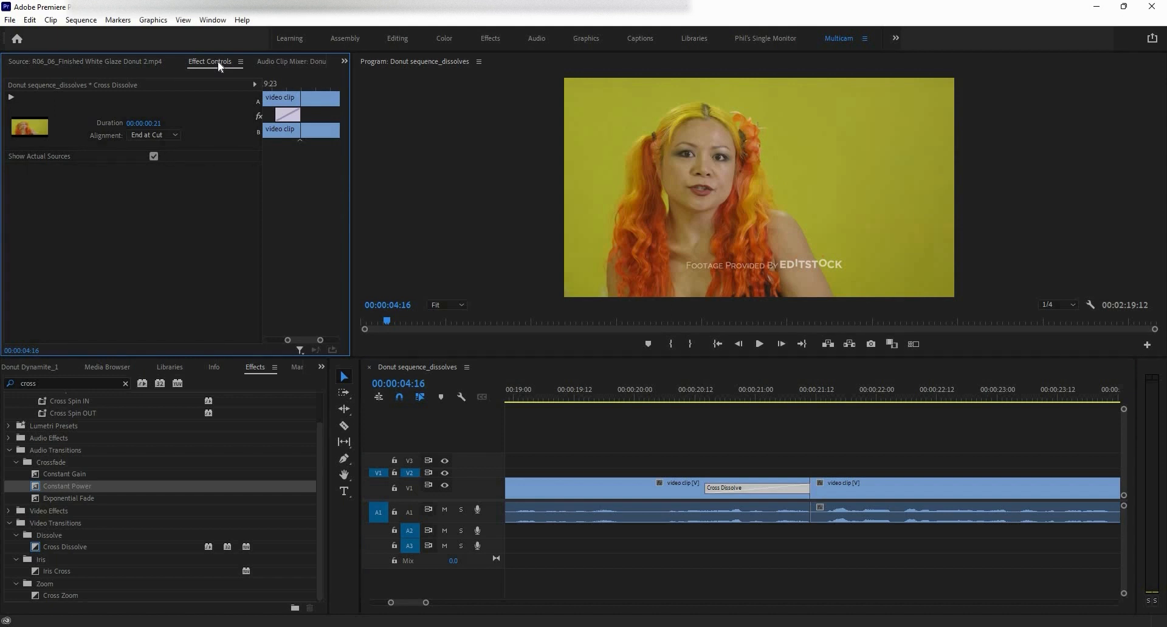
pyautogui.click(167, 135)
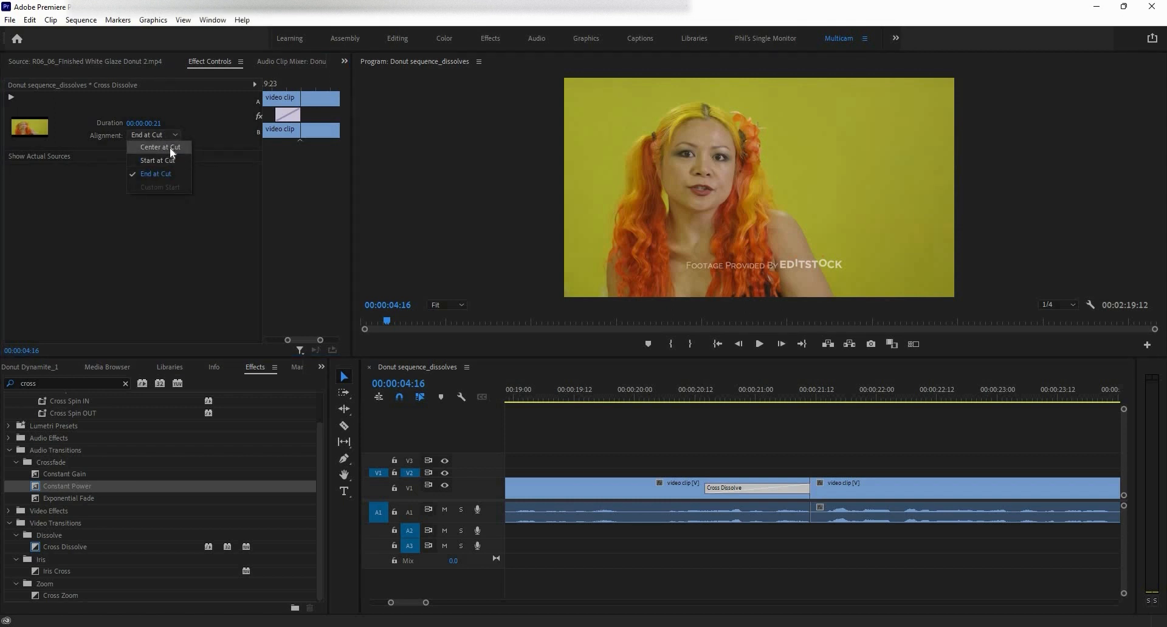
pyautogui.click(162, 147)
pyautogui.click(165, 136)
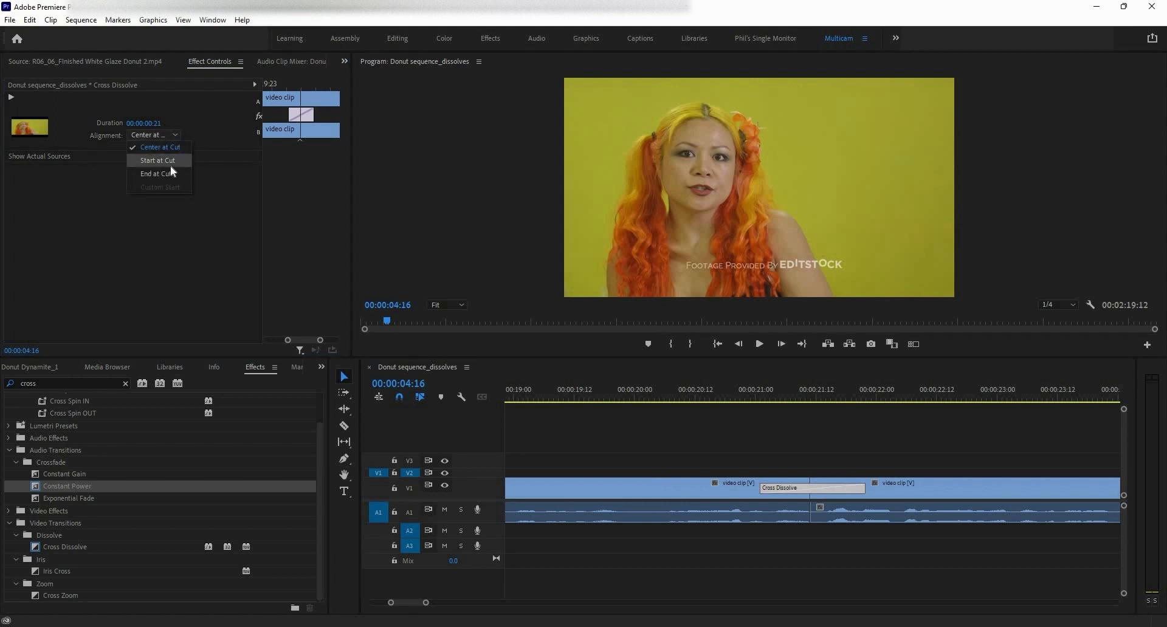
pyautogui.click(165, 147)
pyautogui.click(169, 173)
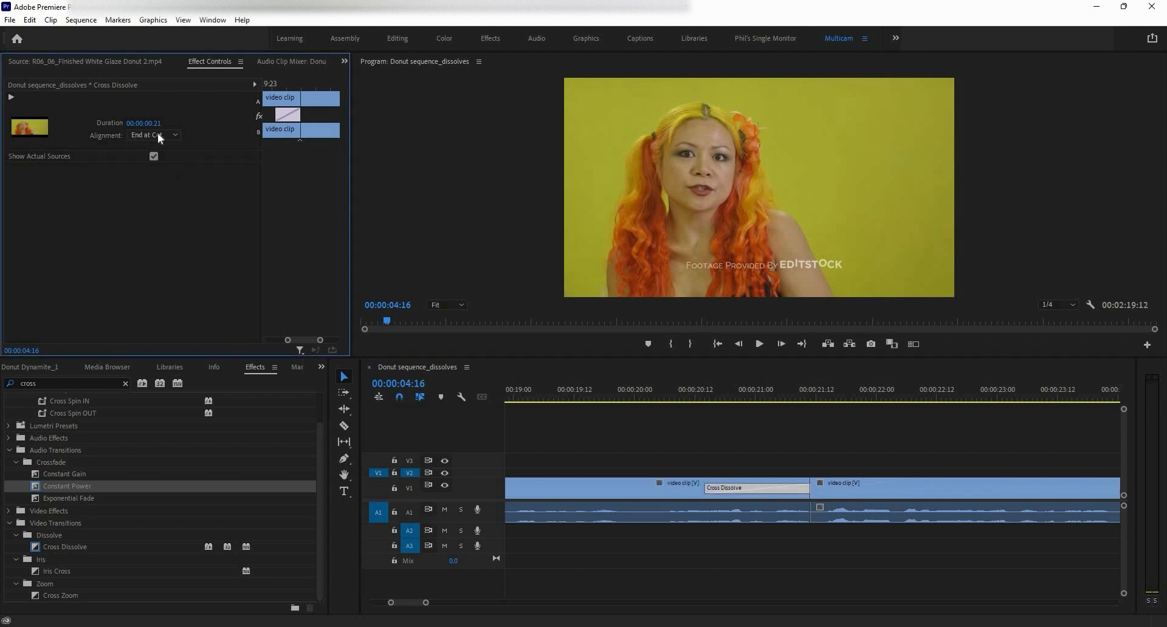
pyautogui.click(163, 134)
pyautogui.click(164, 148)
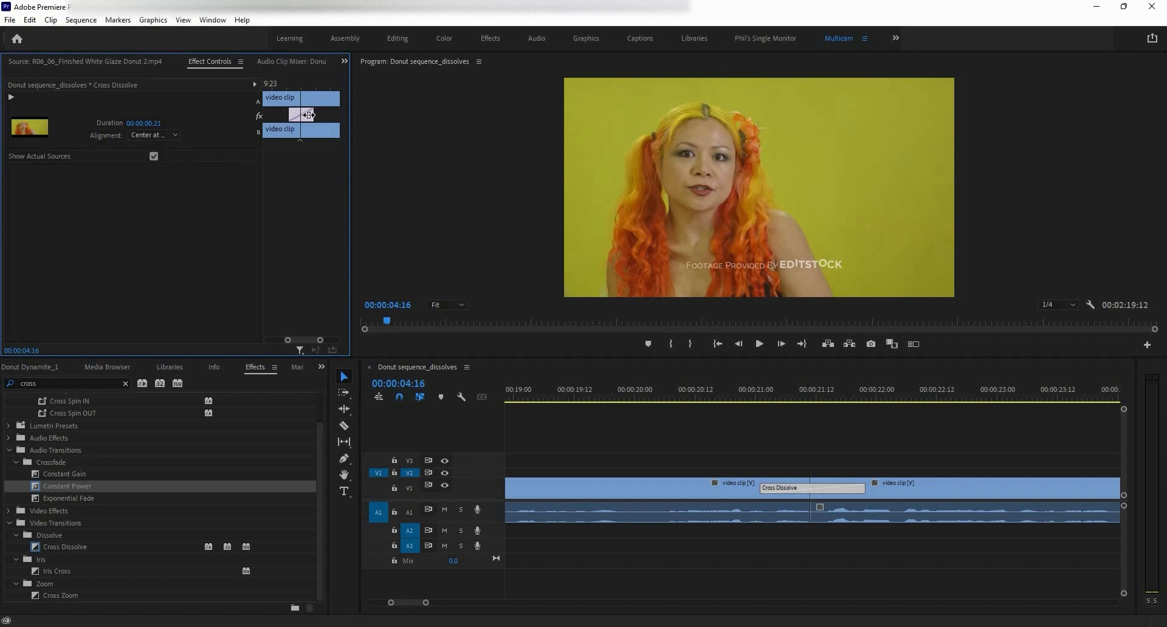
pyautogui.moveTo(295, 113)
pyautogui.mouseDown()
pyautogui.moveTo(286, 116)
pyautogui.moveTo(323, 120)
pyautogui.moveTo(302, 115)
pyautogui.mouseUp()
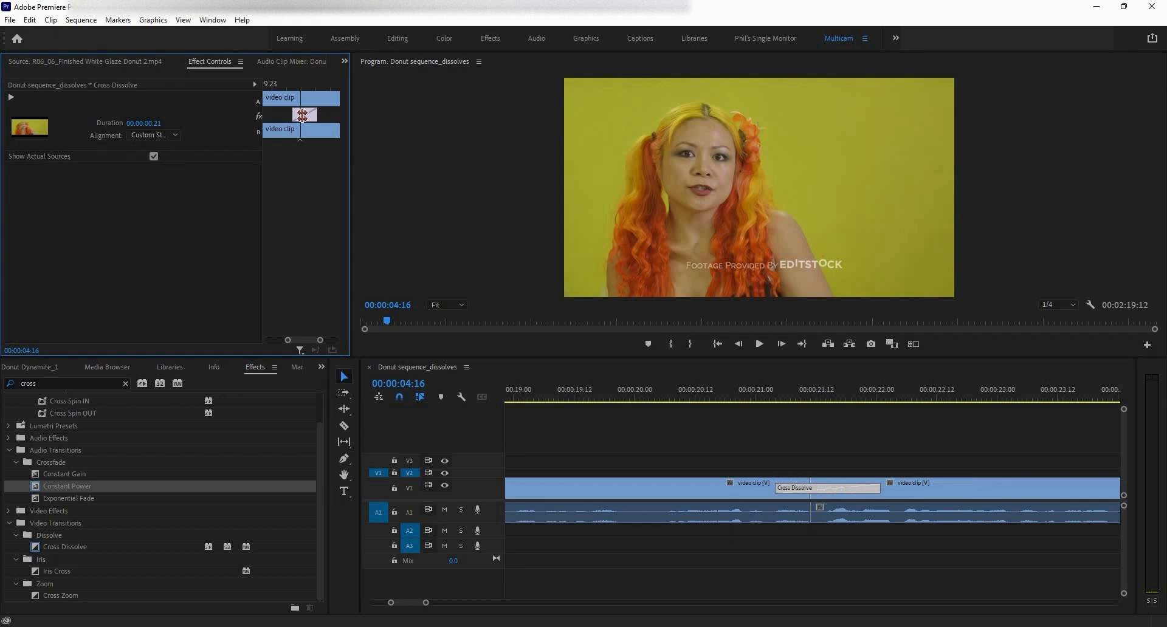
# Step: Set the Cross Dissolve's duration to 6 frames, and delete the transition from the cut
pyautogui.click(154, 123)
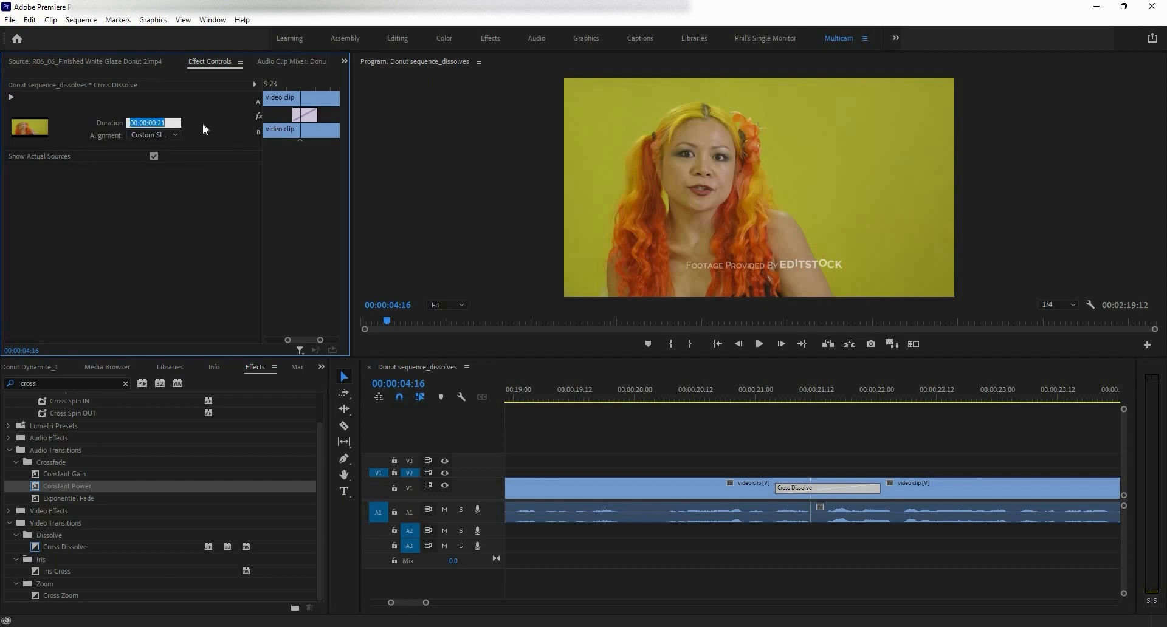
pyautogui.write('6')
pyautogui.press('Return')
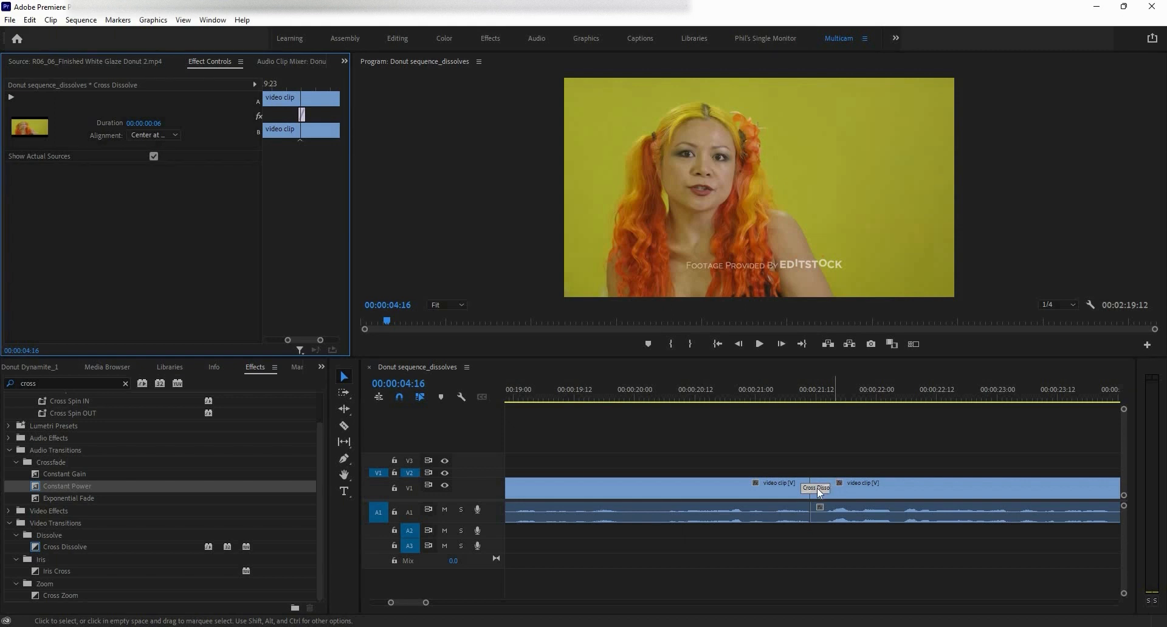
pyautogui.click(817, 488)
pyautogui.press('Delete')
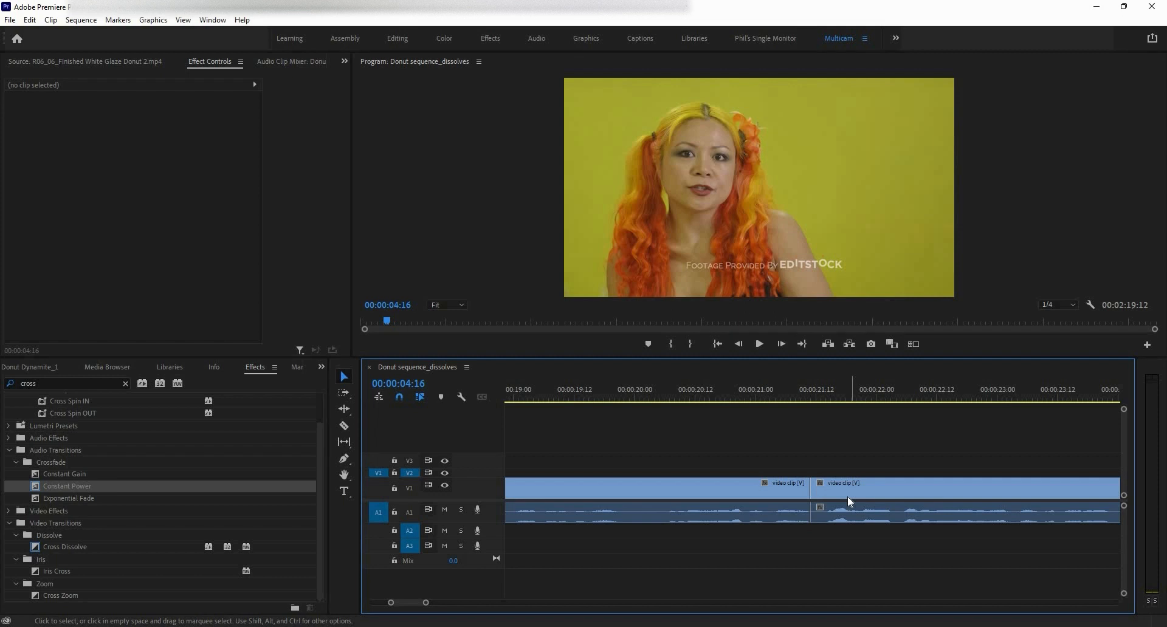
# Step: Select all the short donut clips on V1 starting near 00:00:53:00 and apply the default Cross Dissolve to them
pyautogui.press('-')
pyautogui.scroll(-9, 641, 461)
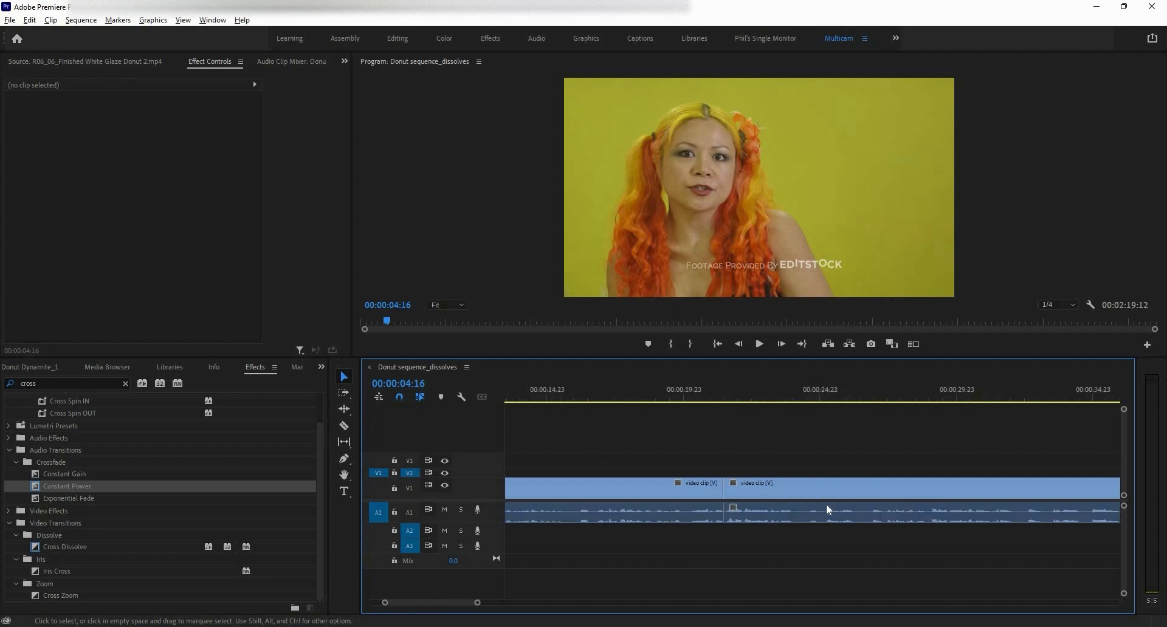
pyautogui.scroll(3, 935, 476)
pyautogui.scroll(5, 820, 453)
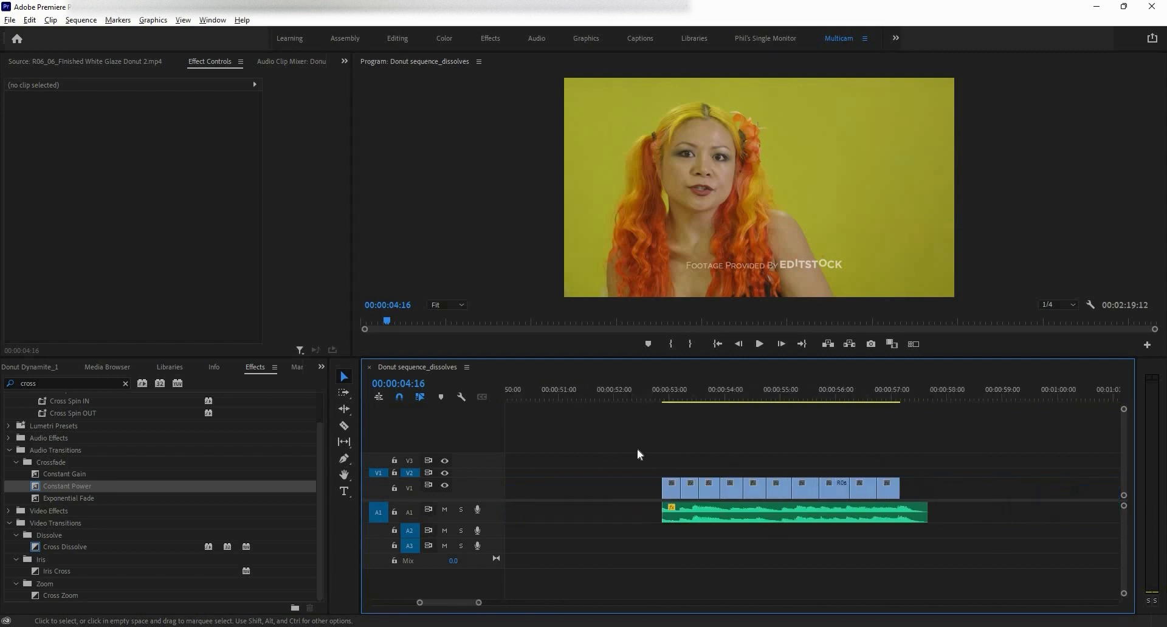
pyautogui.moveTo(625, 449); pyautogui.dragTo(913, 482)
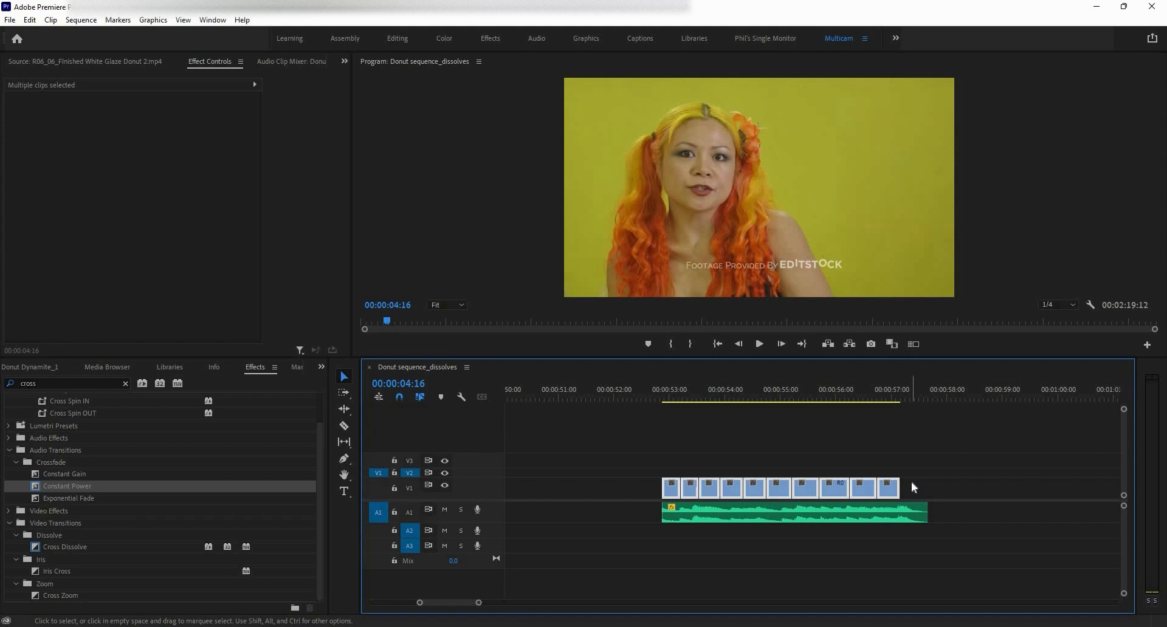
pyautogui.hotkey('ctrl', 'd')
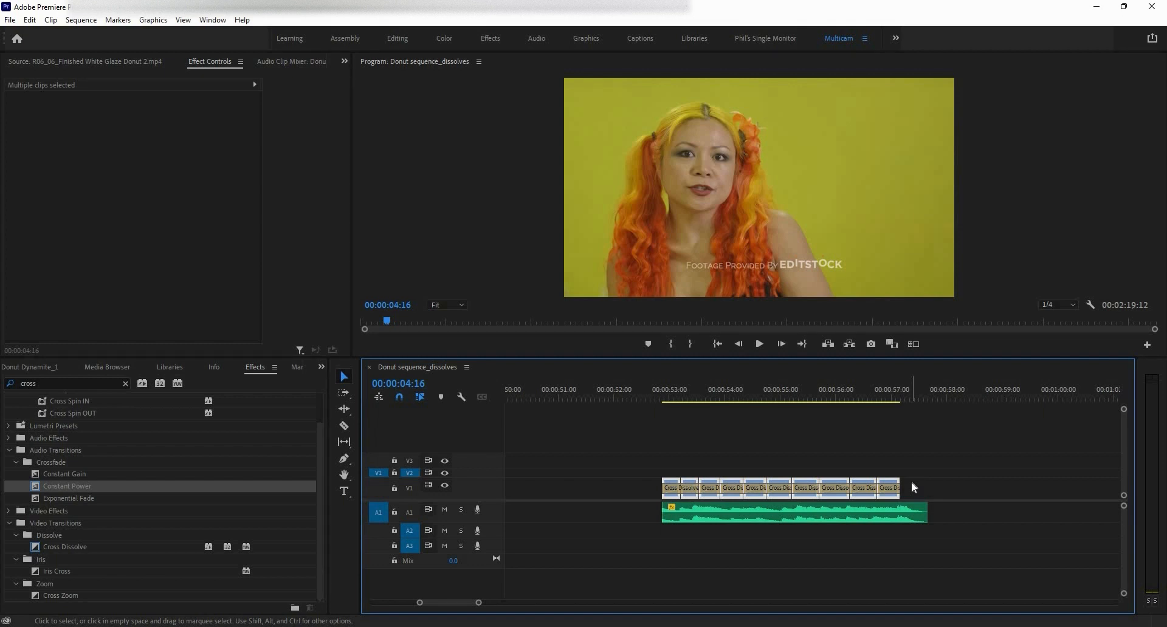
# Step: Play back the donut clips from 00:00:52:16 to 00:00:56:13, and undo the dissolves applied to them
pyautogui.click(652, 398)
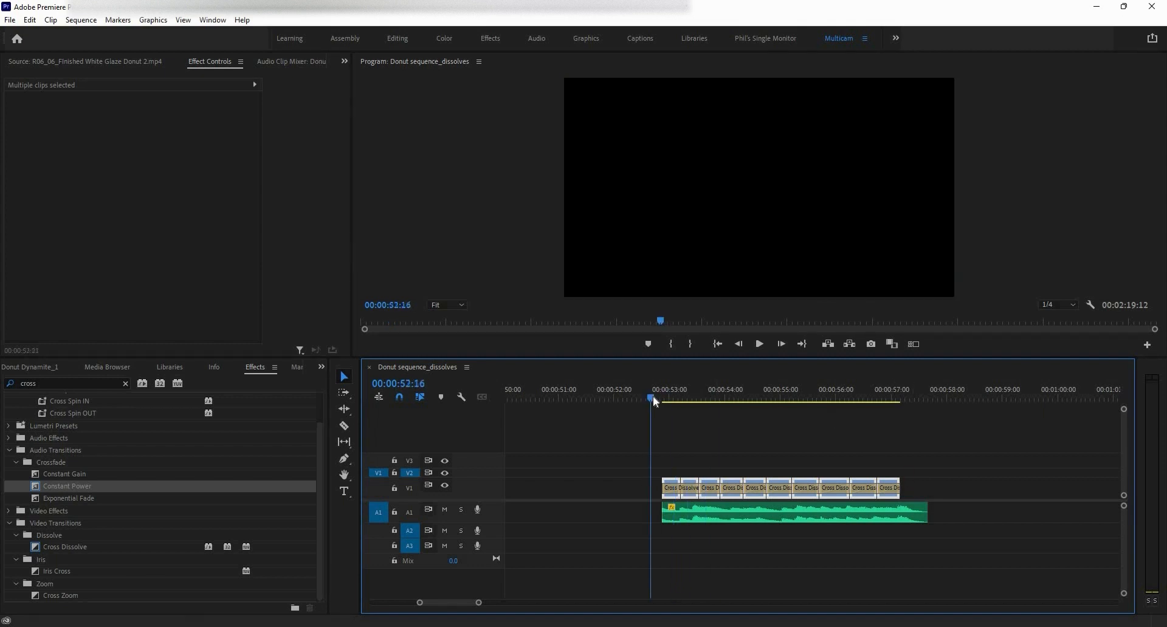
pyautogui.press('space')
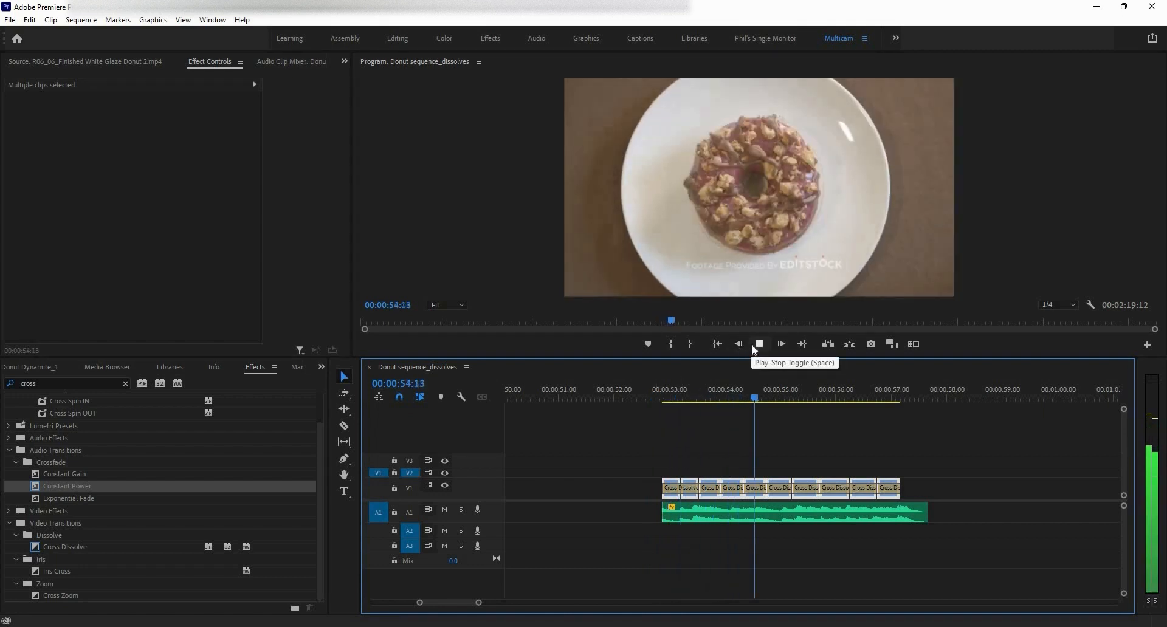
pyautogui.press('space')
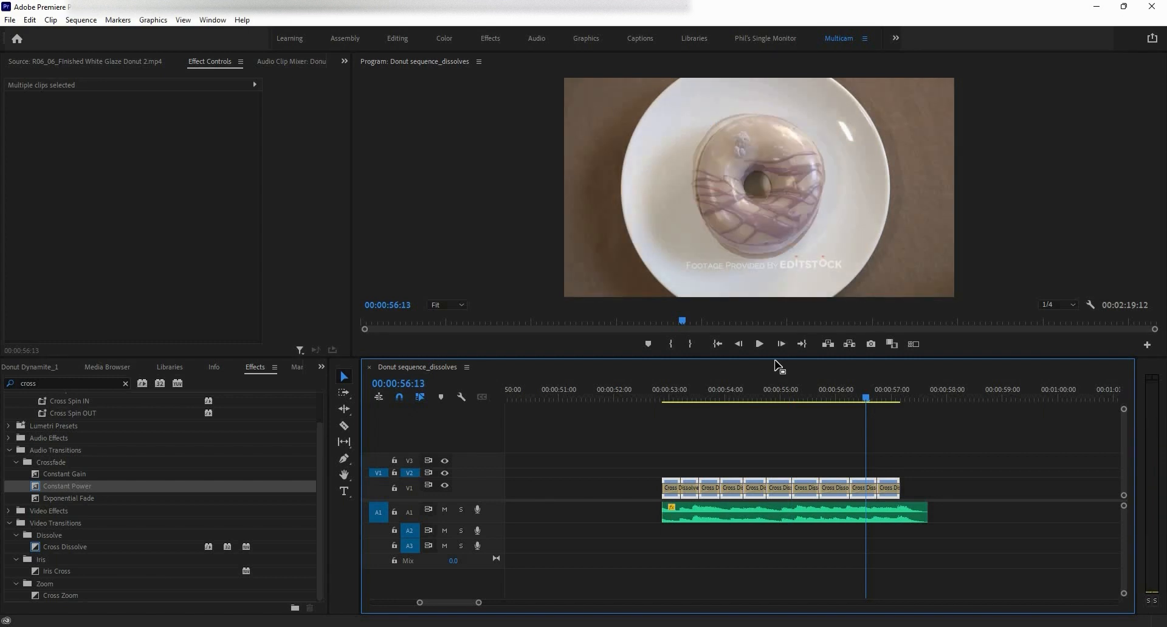
pyautogui.hotkey('ctrl', 'z')
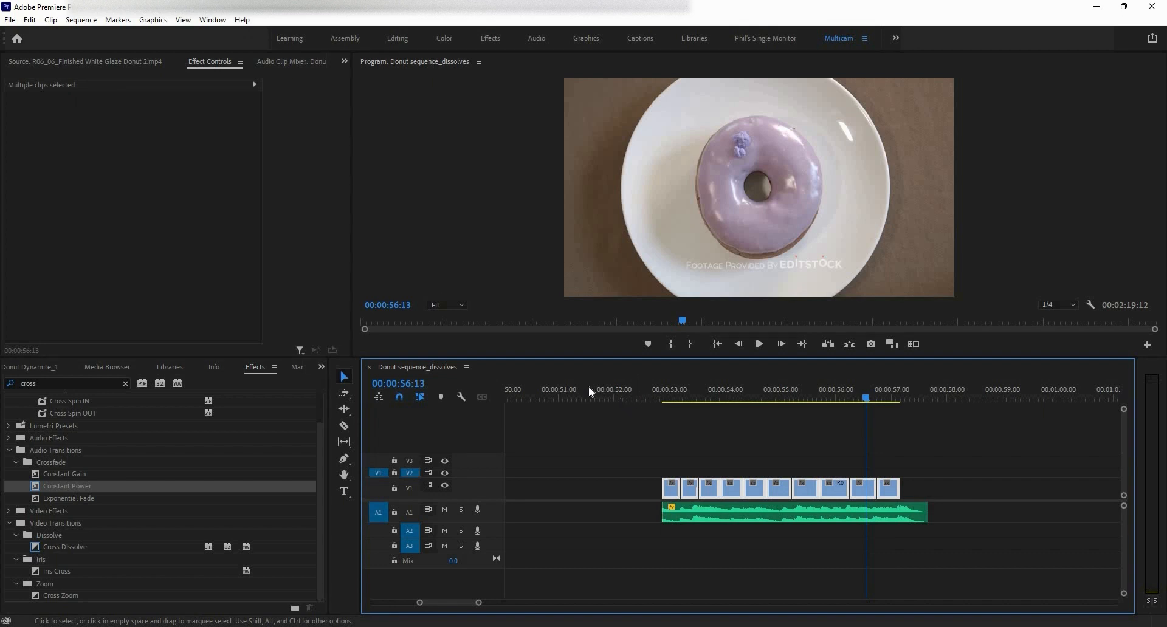
# Step: Set the Video Transition Default Duration to 6 frames in the Timeline preferences
pyautogui.click(30, 20)
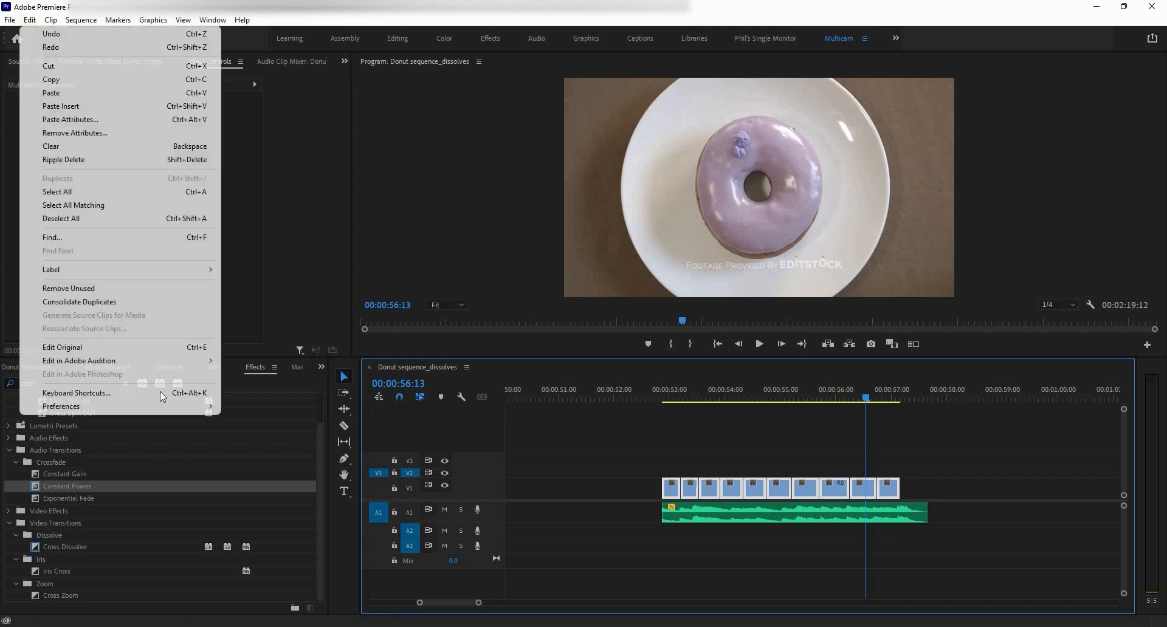
pyautogui.moveTo(182, 406)
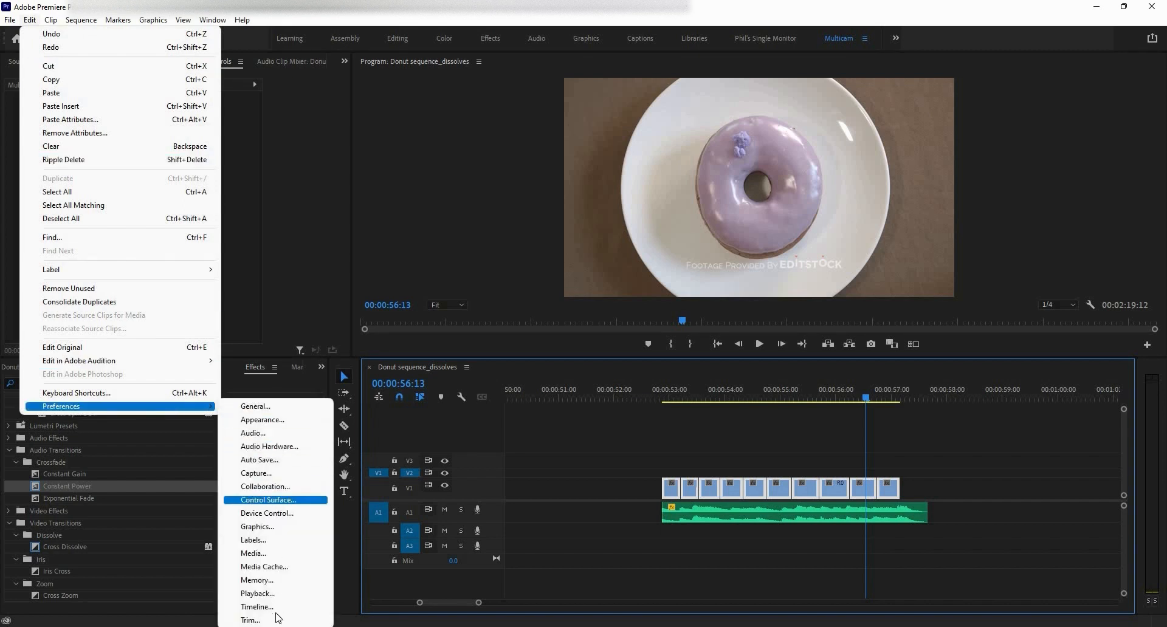
pyautogui.click(262, 607)
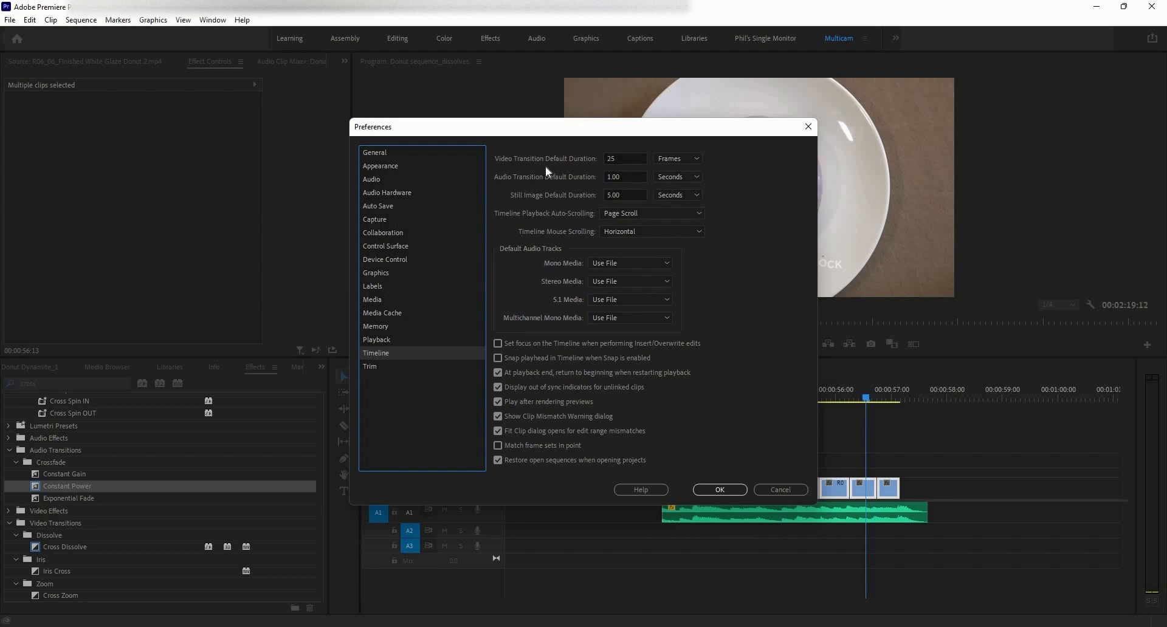
pyautogui.press('Tab')
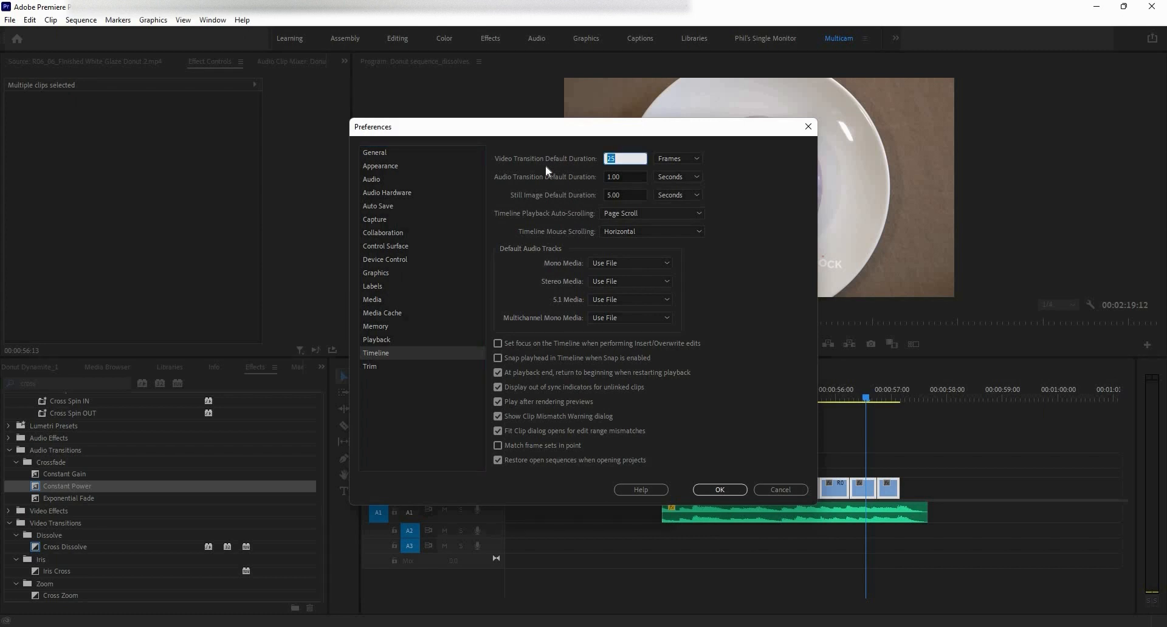
pyautogui.write('6')
pyautogui.click(722, 490)
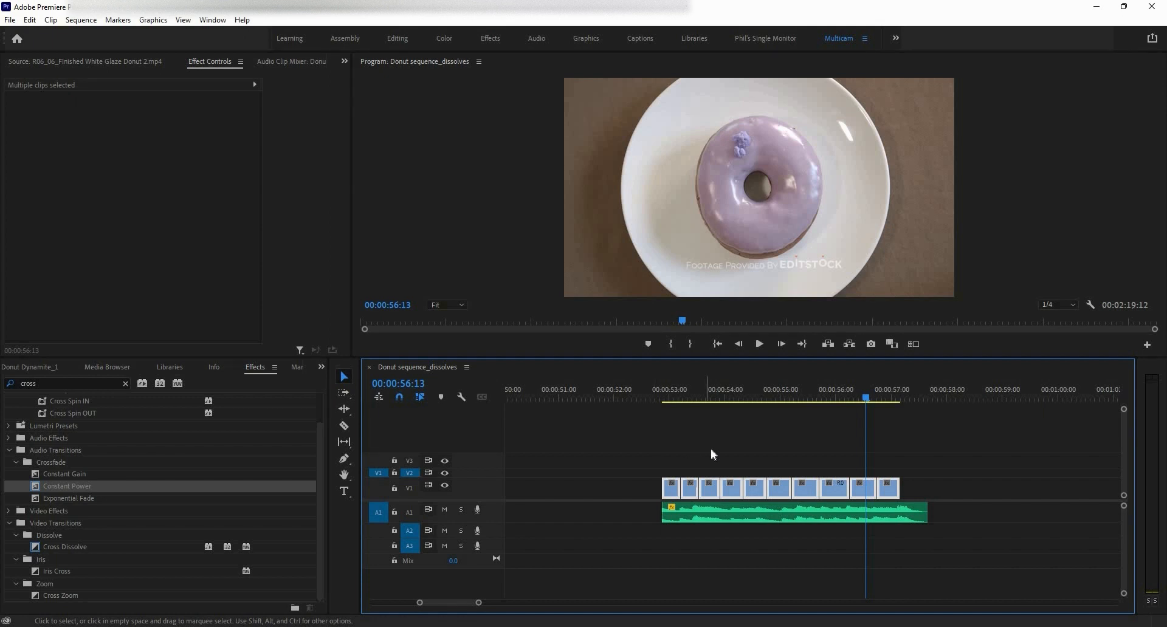
# Step: Apply the default Cross Dissolve to all the selected donut clips
pyautogui.hotkey('ctrl', 'd')
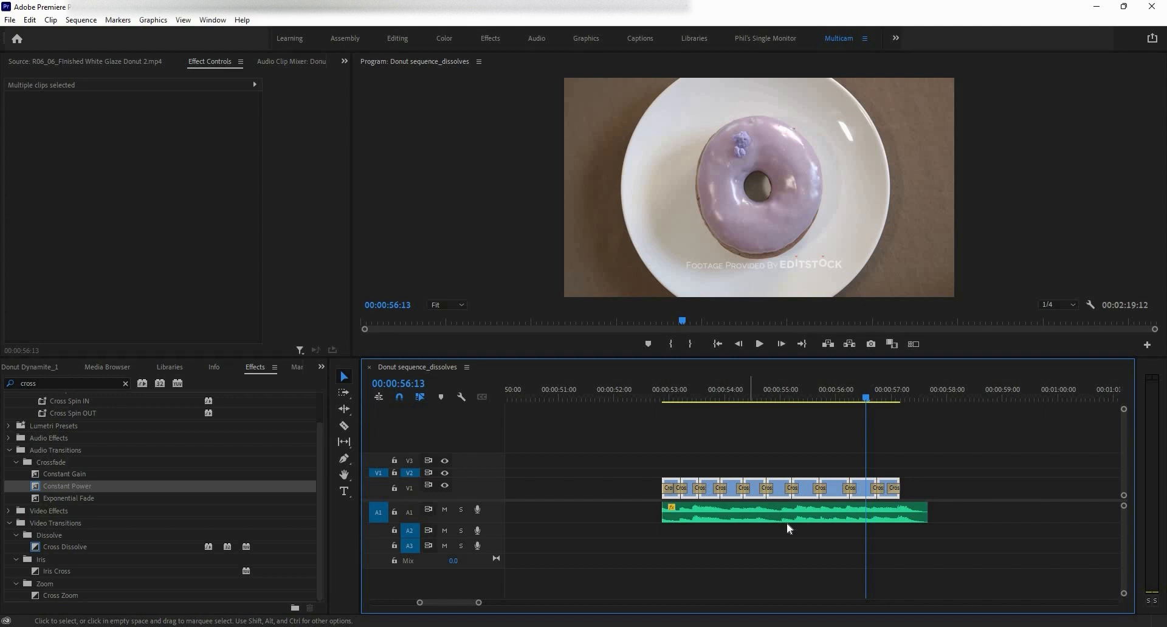
pyautogui.scroll(2, 834, 496)
pyautogui.scroll(4, 834, 496)
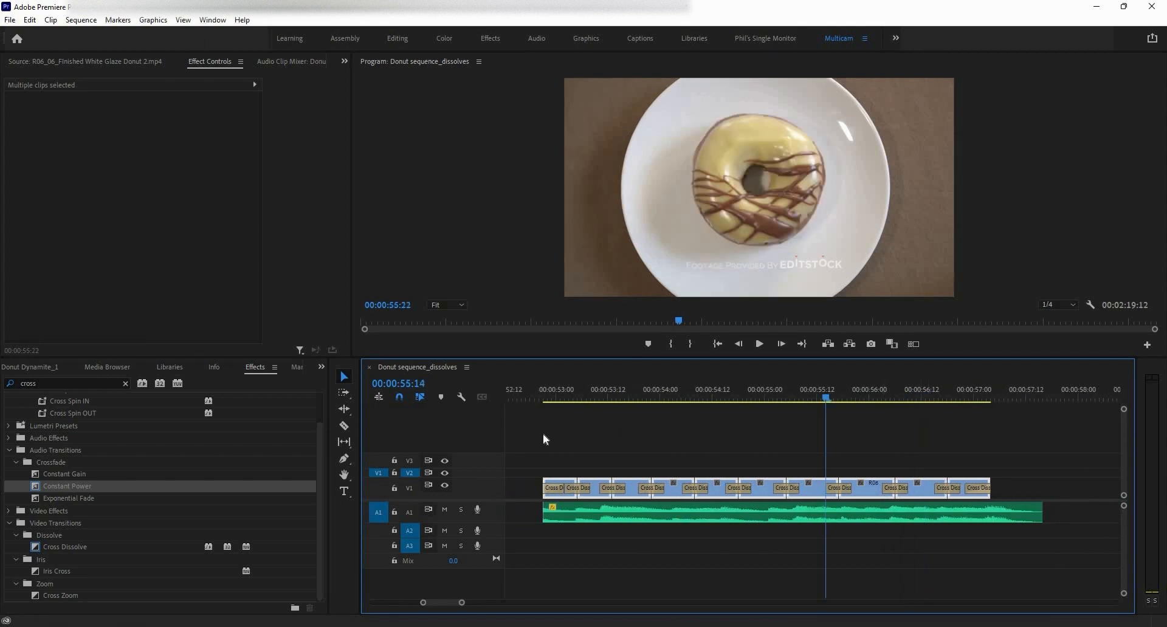
# Step: Play back the donut clips from their start, stopping at 00:00:55:08, and look over the dissolves between them
pyautogui.moveTo(543, 434); pyautogui.dragTo(539, 435)
pyautogui.press('space')
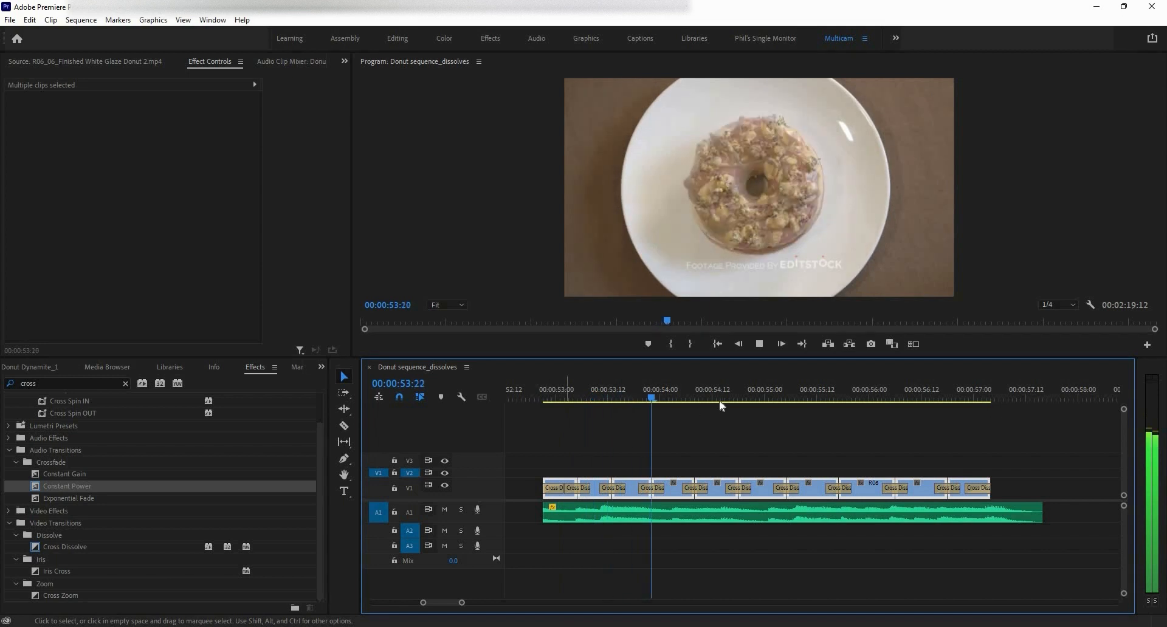
pyautogui.press('space')
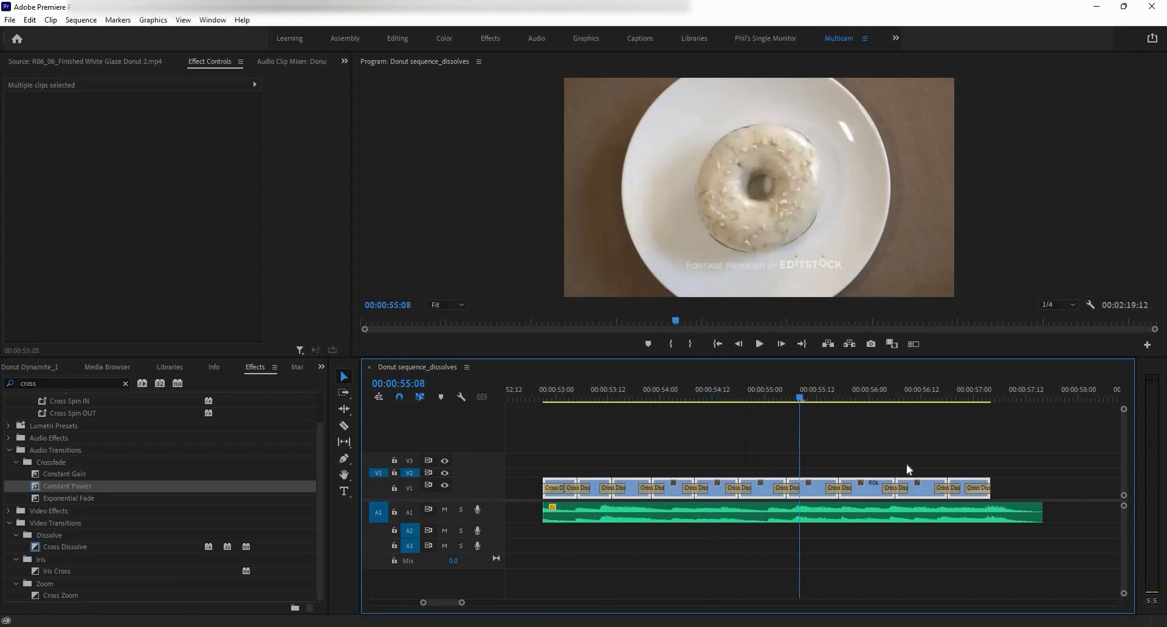
pyautogui.scroll(5, 861, 495)
pyautogui.scroll(-8, 860, 495)
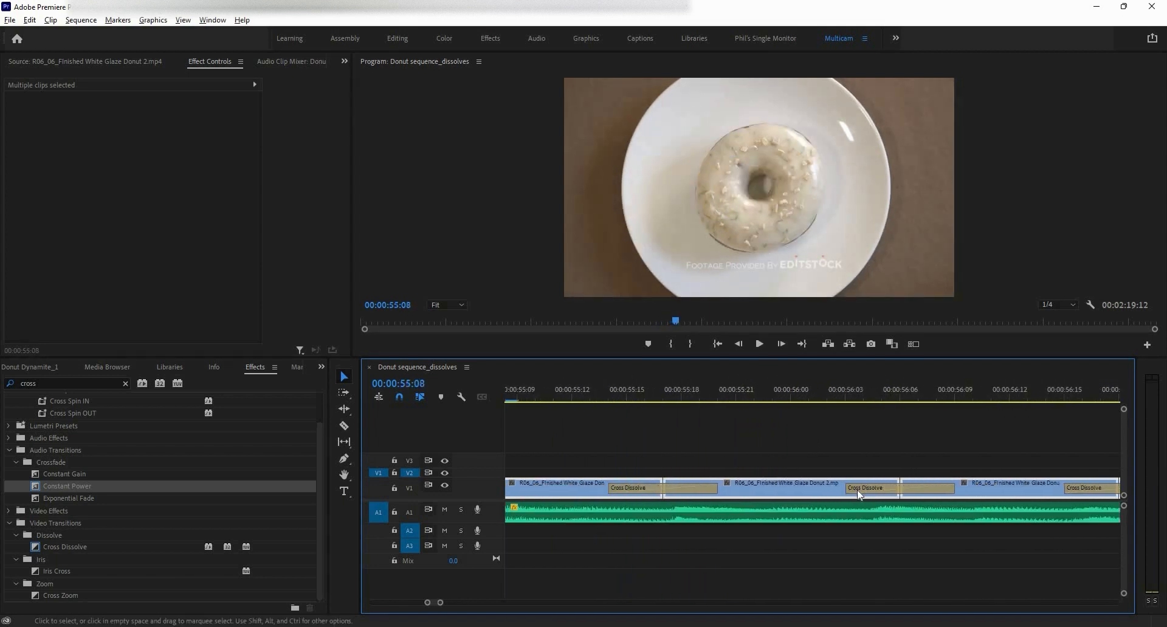
pyautogui.scroll(-10, 749, 497)
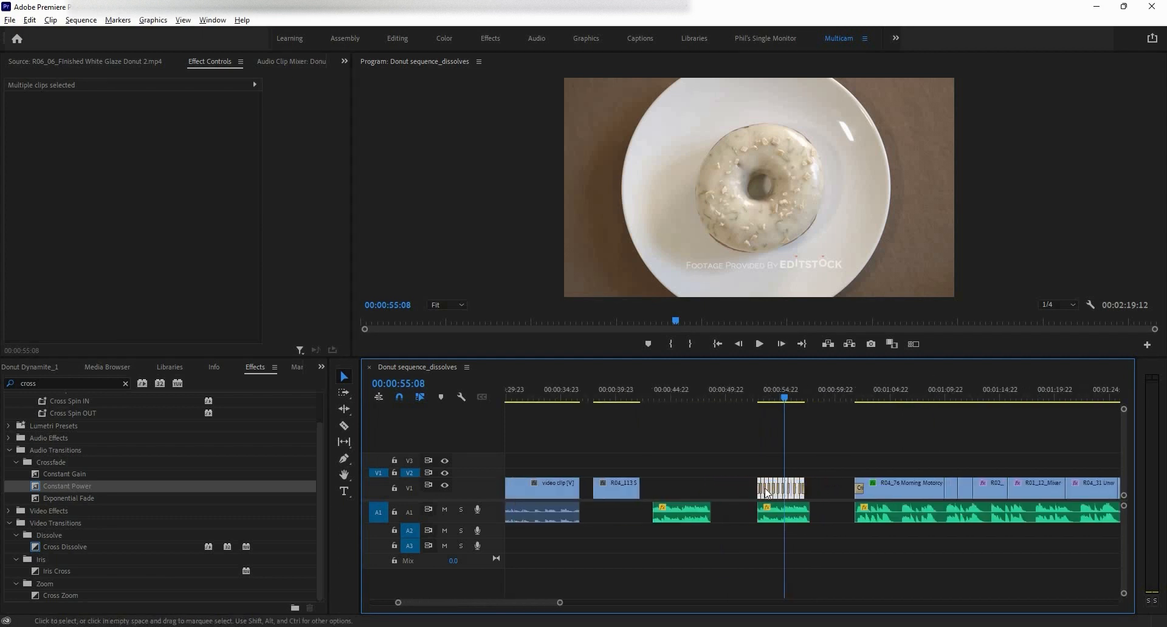
pyautogui.scroll(10, 859, 487)
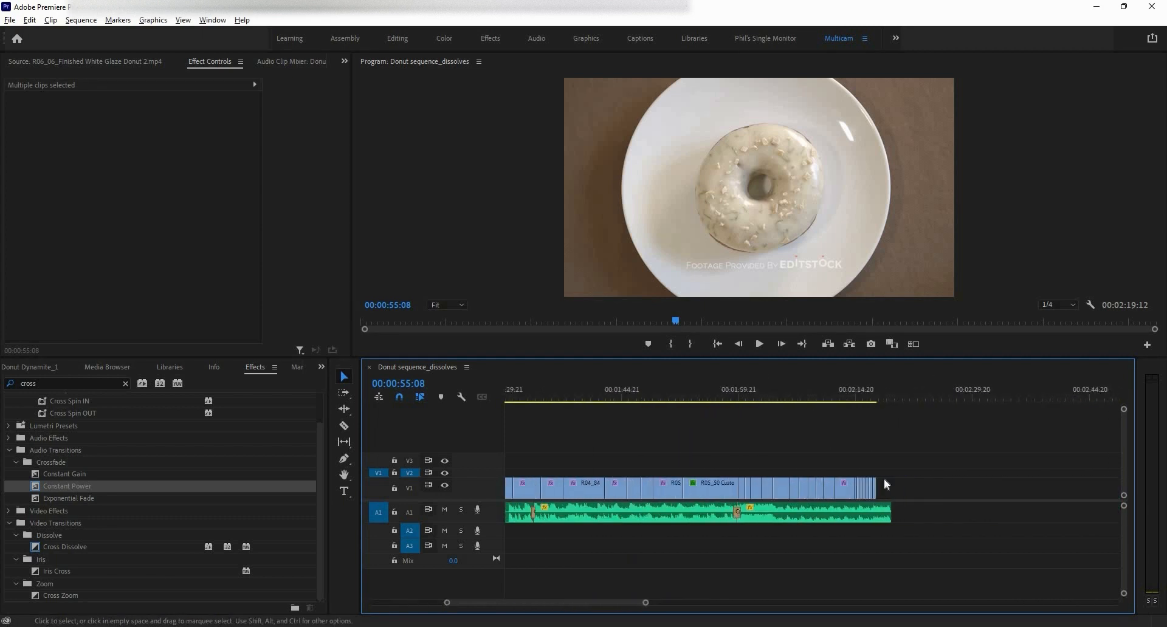
pyautogui.scroll(-8, 972, 437)
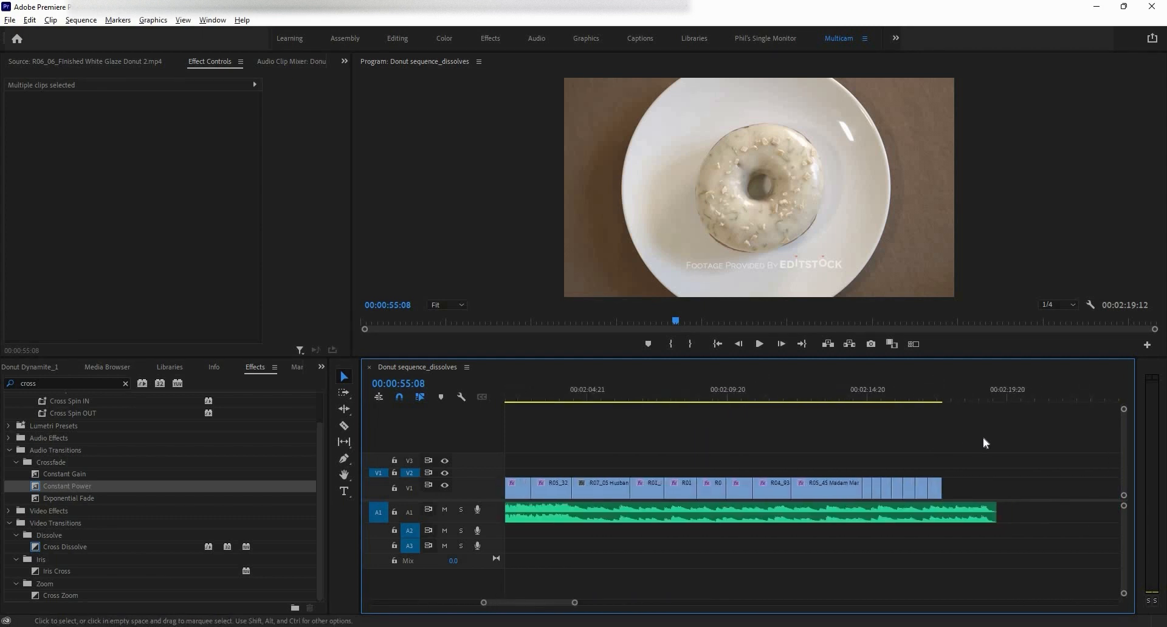
pyautogui.scroll(2, 604, 493)
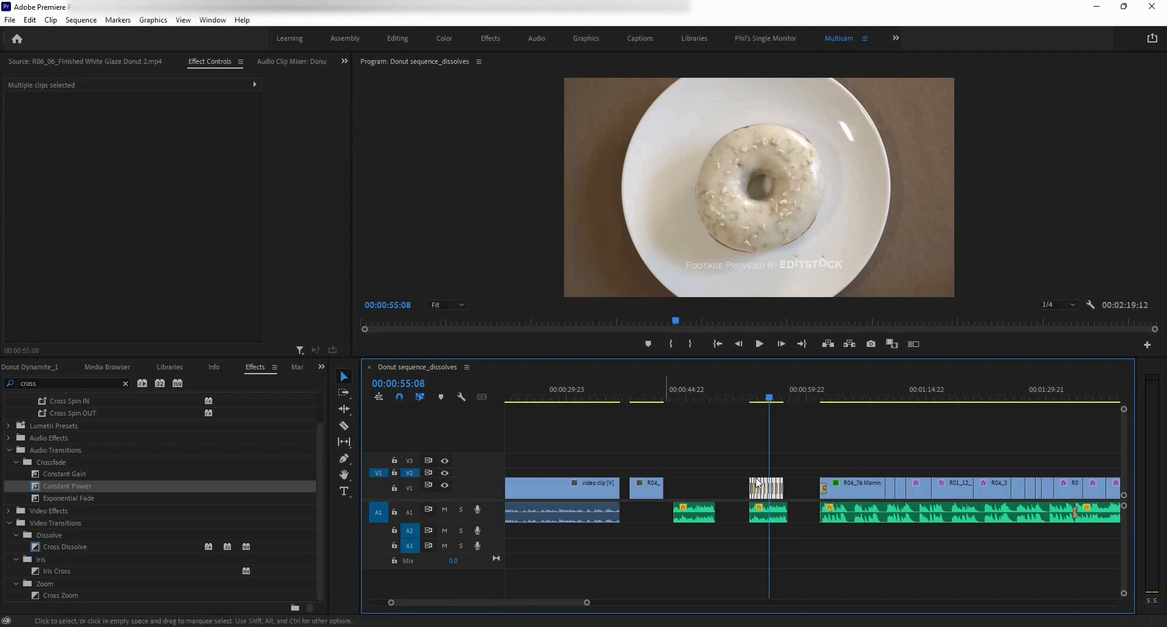
# Step: Select the chocolate-striped yellow donut clip, move the playhead to 00:00:55:22 and match its source frame in the Source monitor
pyautogui.scroll(6, 676, 468)
pyautogui.click(992, 486)
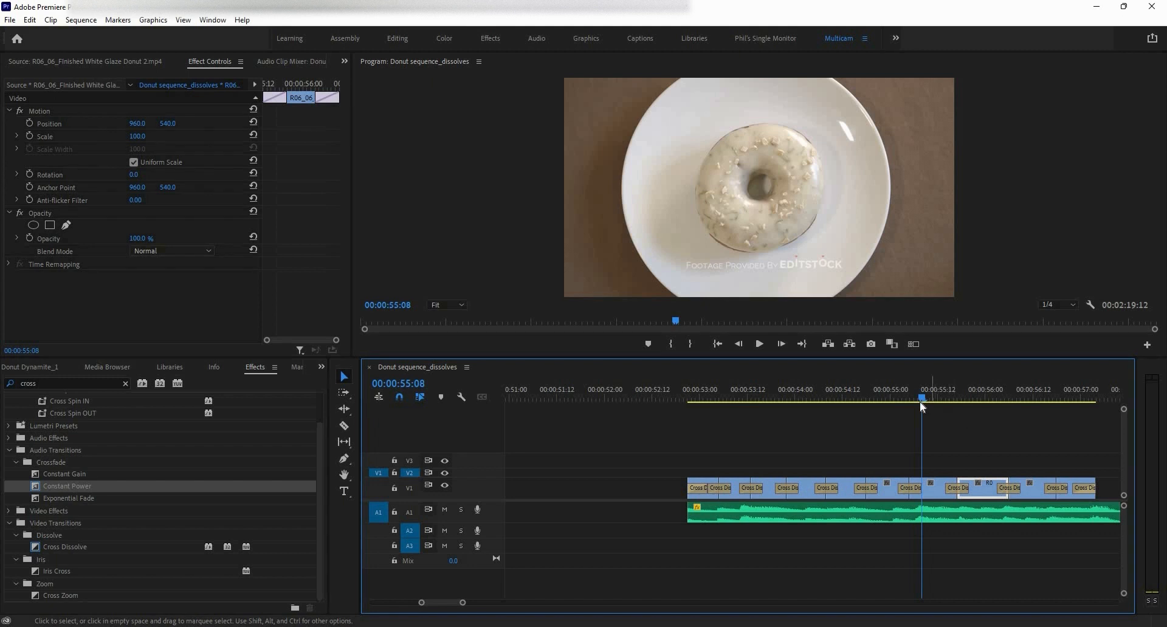
pyautogui.press('Down')
pyautogui.press('Left')
pyautogui.press('Left')
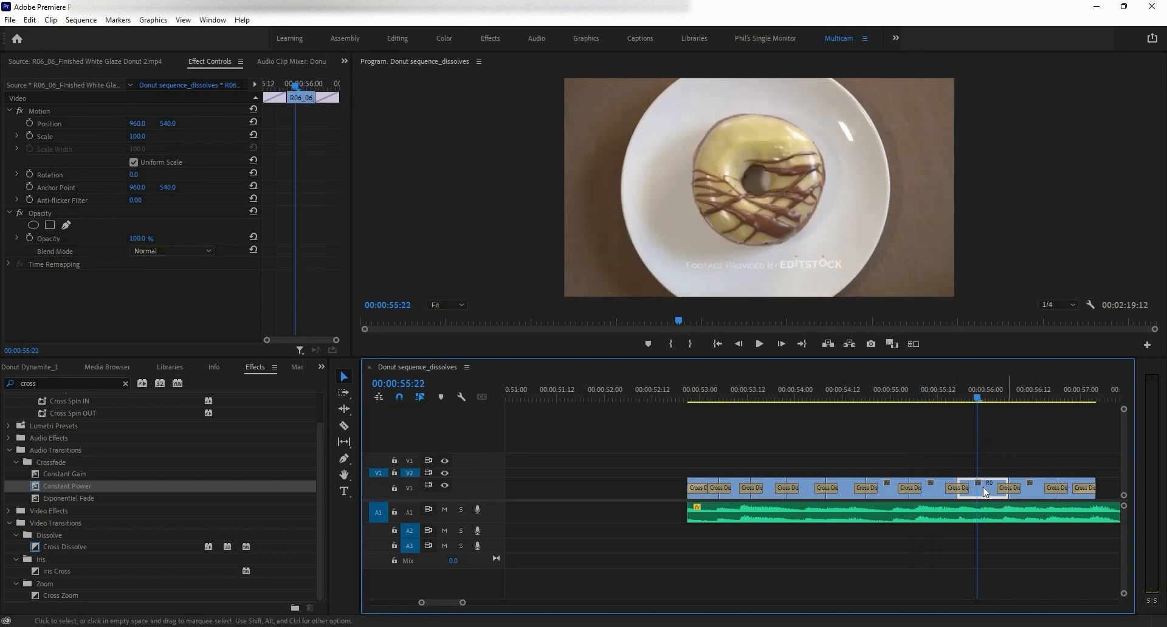
pyautogui.press('f')
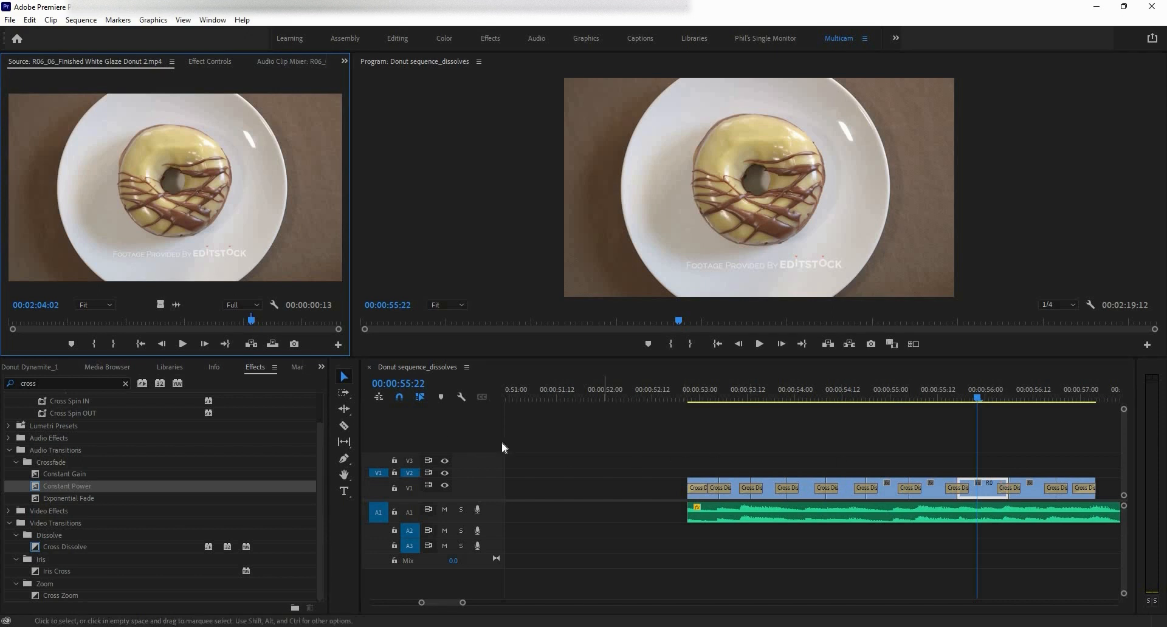
# Step: Select the end edit of the chocolate-striped yellow donut clip with the Ripple Edit tool
pyautogui.press('b')
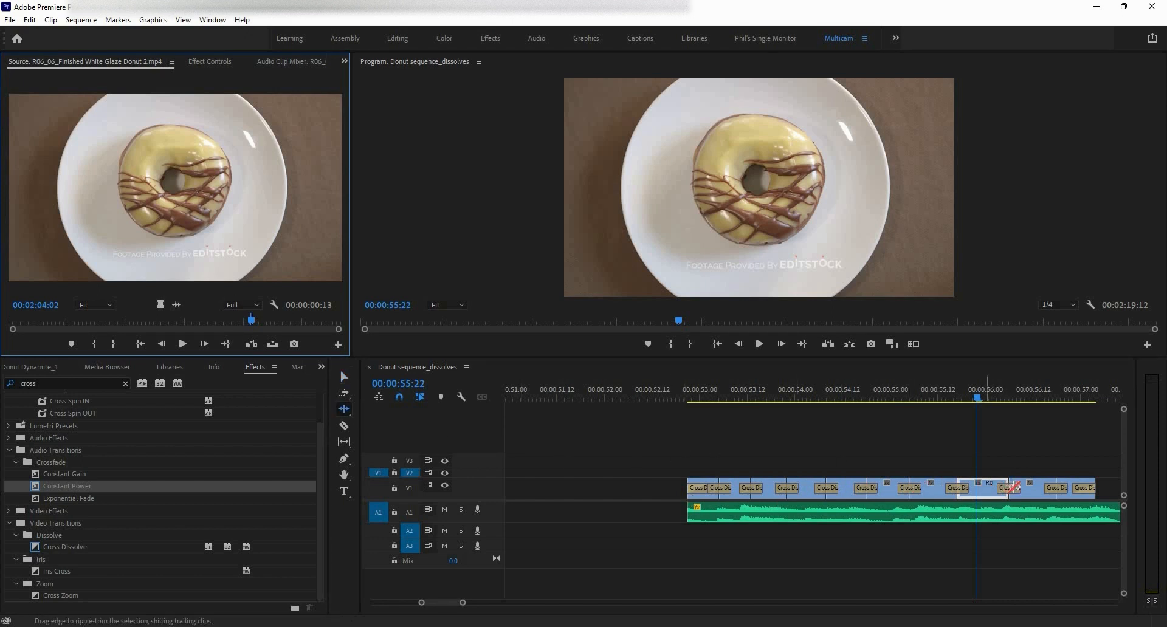
pyautogui.click(981, 486)
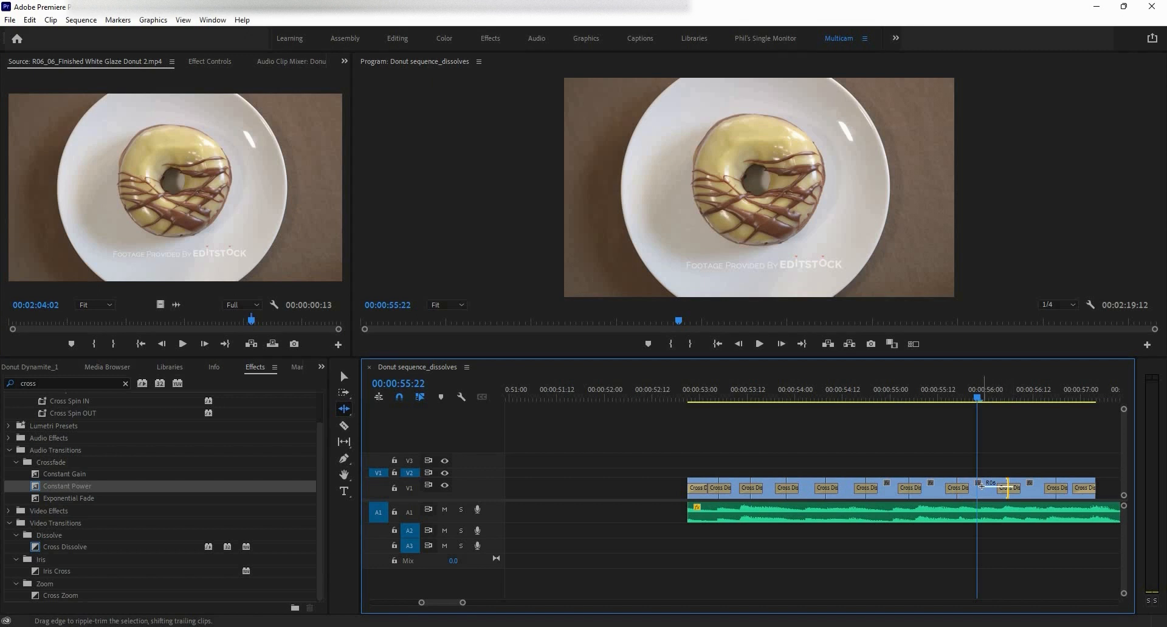
pyautogui.moveTo(981, 486); pyautogui.dragTo(1004, 486)
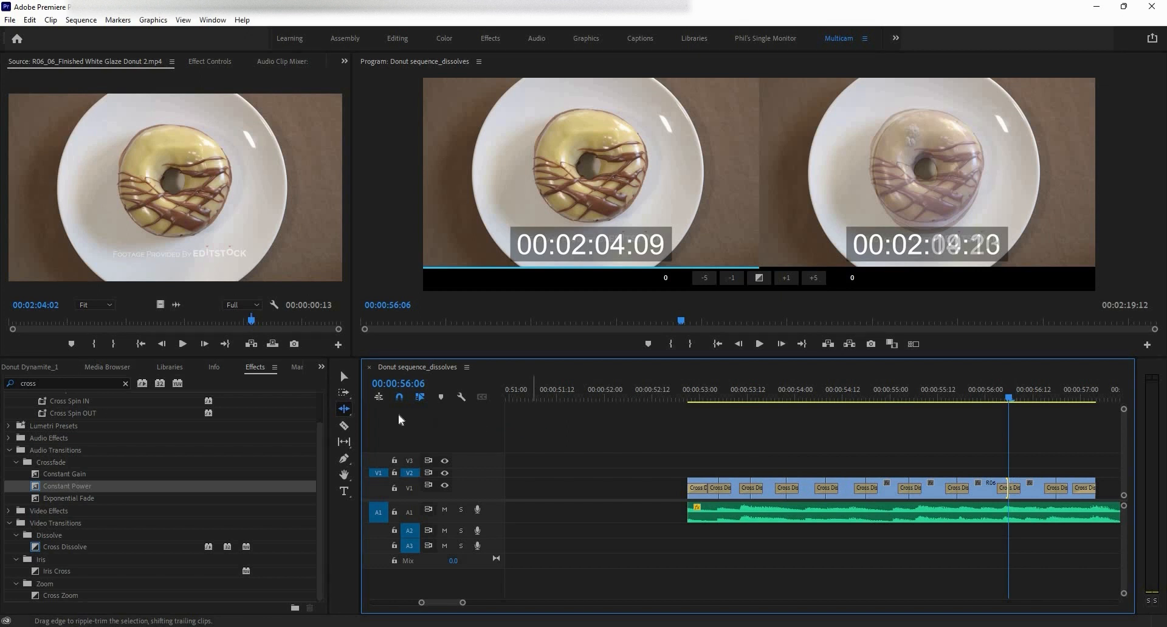
# Step: Roll the edit between the chocolate-striped yellow donut and the purple donut earlier with the Rolling Edit tool
pyautogui.click(357, 415)
pyautogui.click(345, 410)
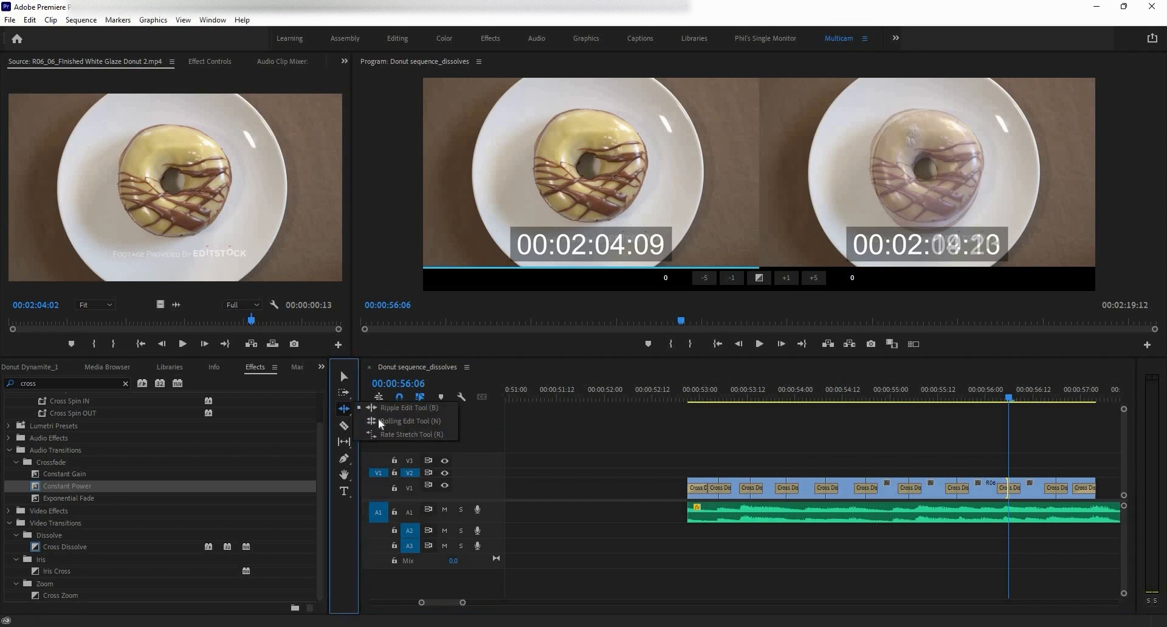
pyautogui.click(401, 421)
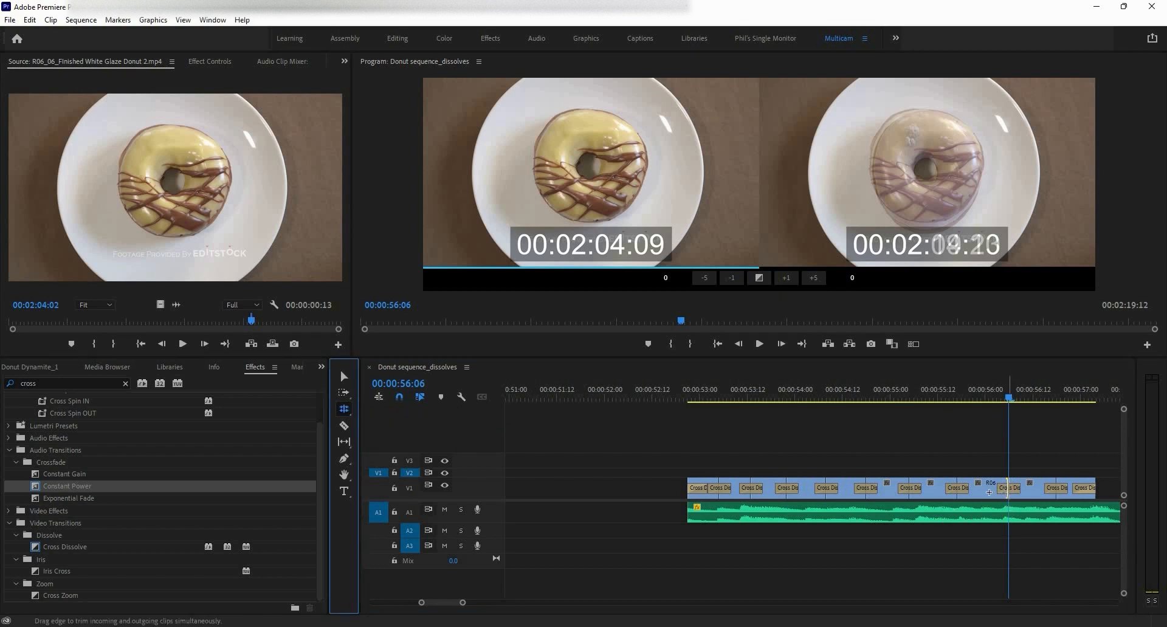
pyautogui.click(1007, 492)
pyautogui.click(978, 494)
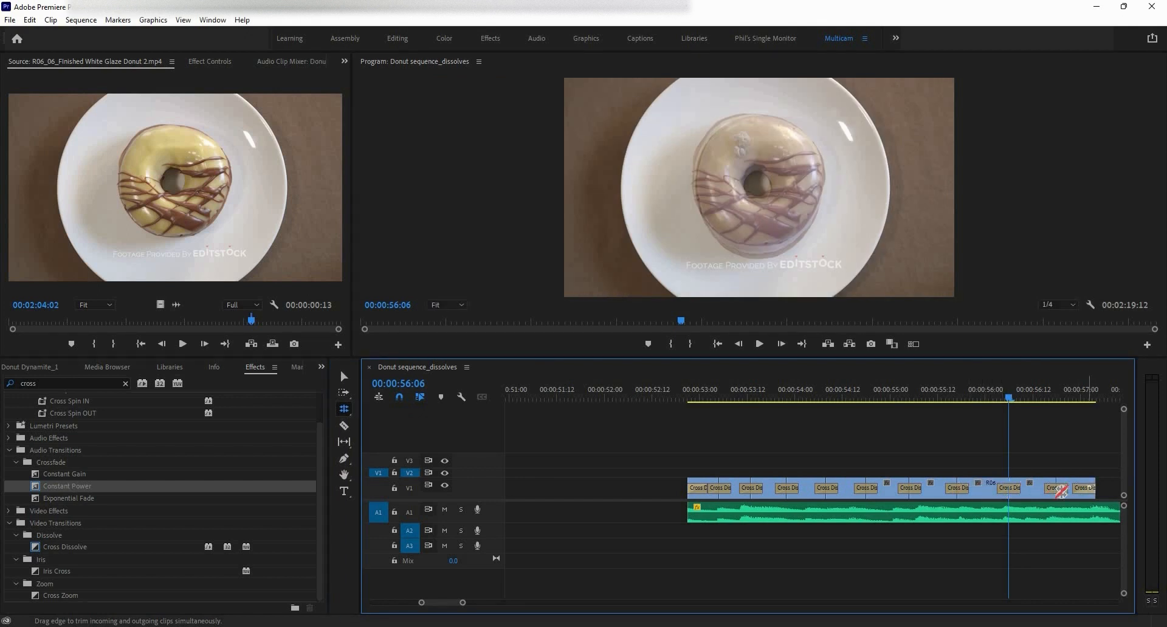
pyautogui.click(1006, 481)
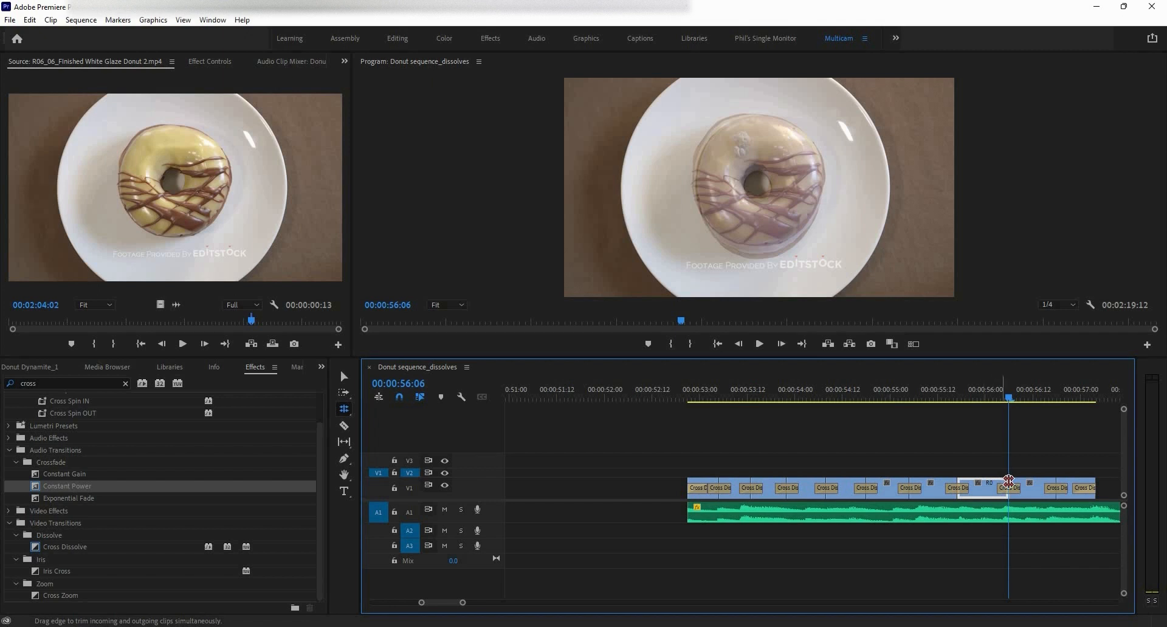
pyautogui.moveTo(1000, 481); pyautogui.dragTo(986, 480)
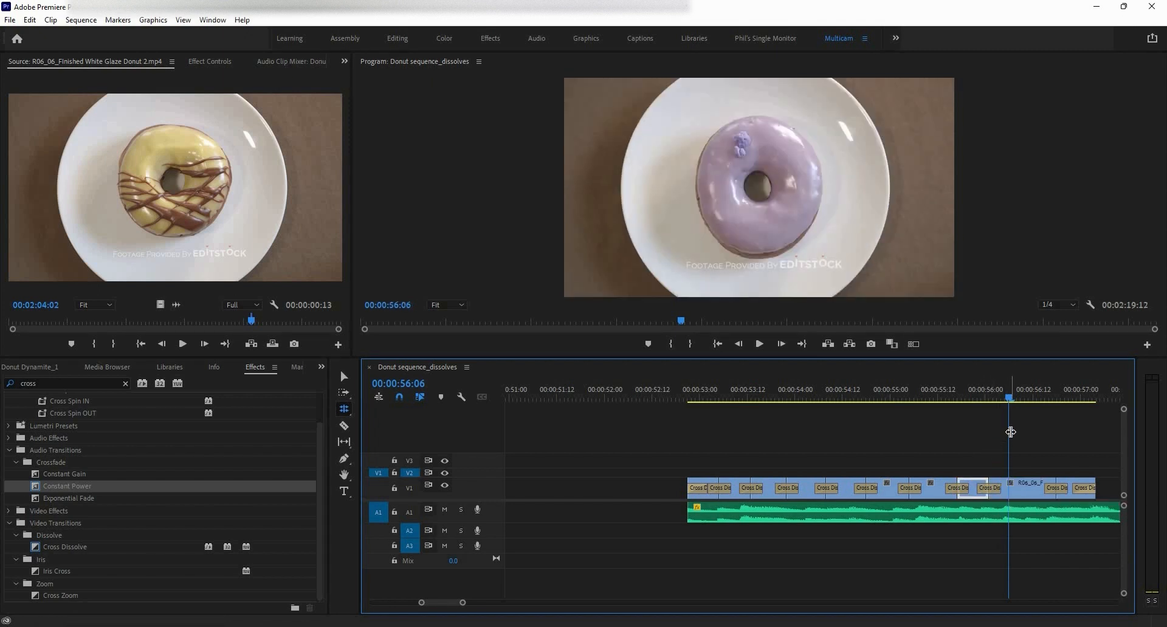
# Step: Try deleting the shortened yellow donut clip, and undo both the deletion and the rolling edit
pyautogui.press('Delete')
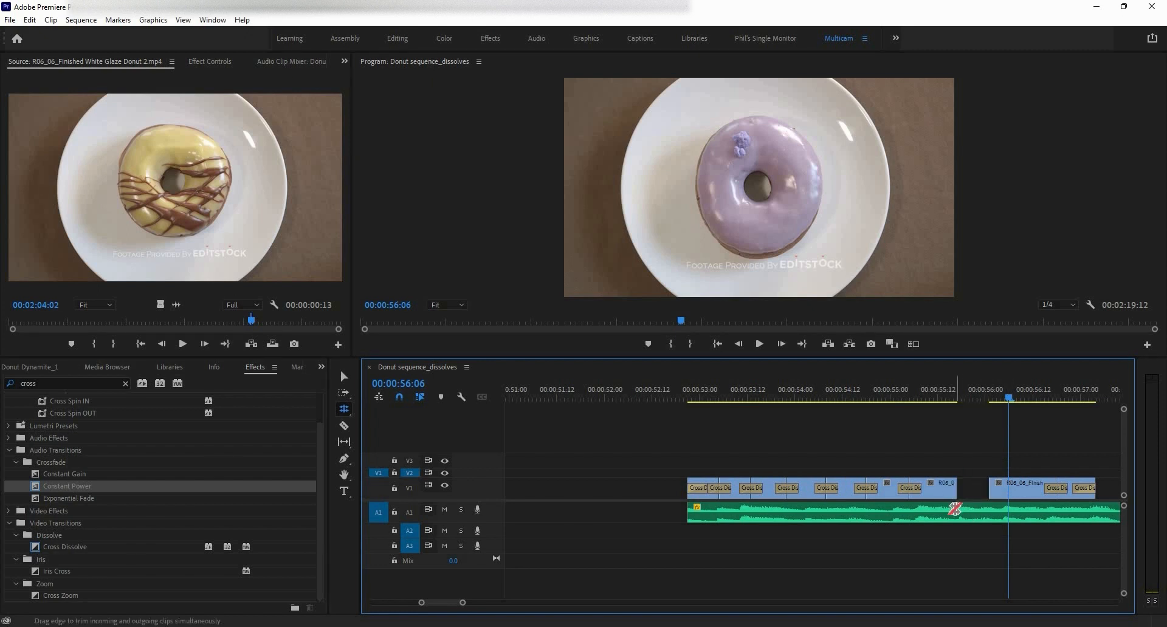
pyautogui.hotkey('ctrl', 'z')
pyautogui.hotkey('ctrl', 'z')
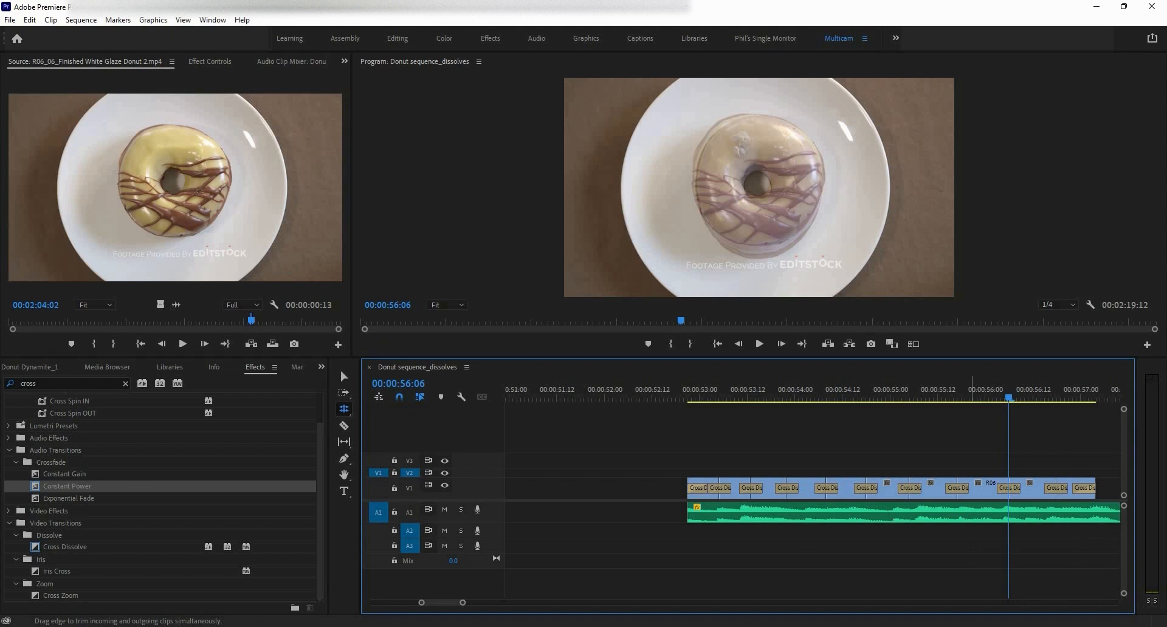
# Step: Set Cross Zoom as the default video transition and apply it to all the donut clips
pyautogui.rightClick(87, 596)
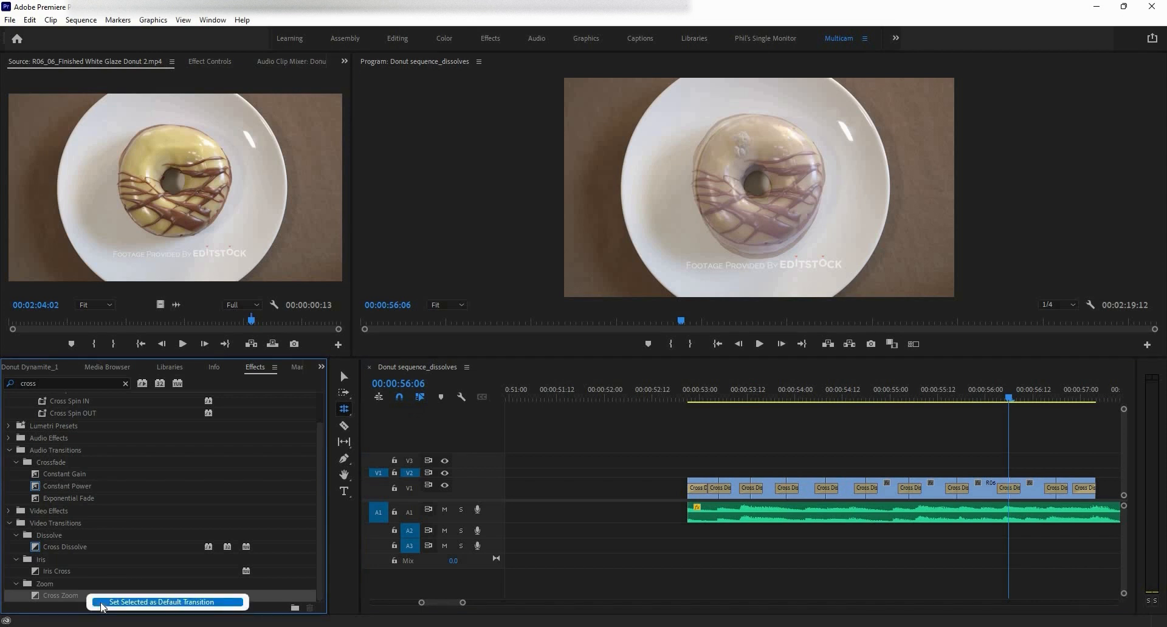
pyautogui.click(102, 603)
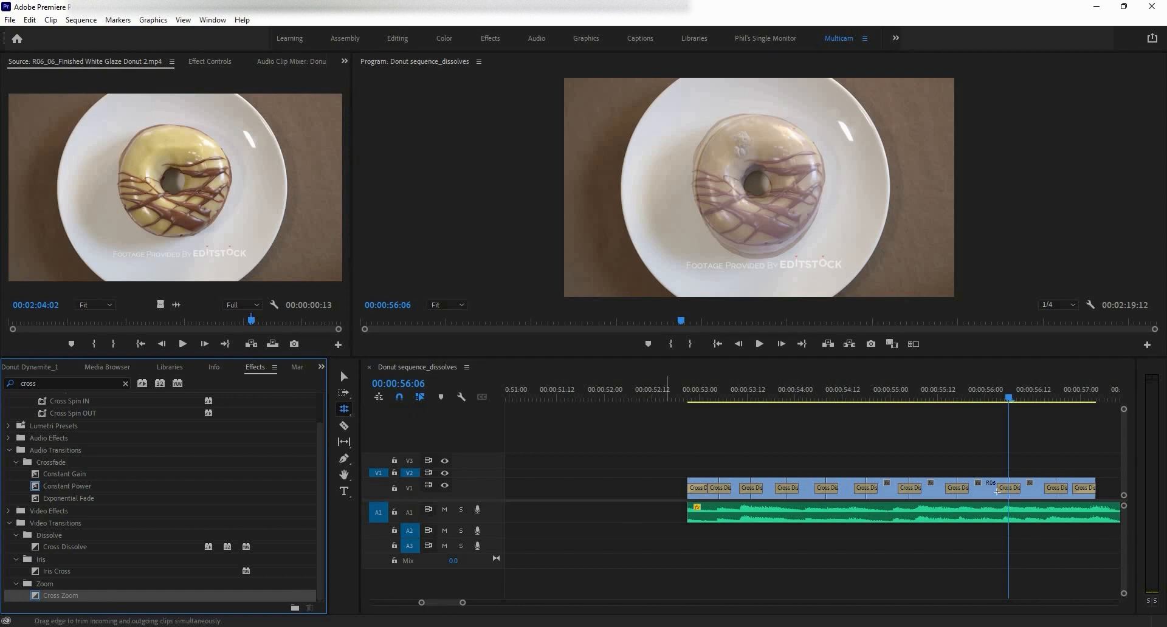
pyautogui.moveTo(664, 451); pyautogui.dragTo(1094, 495)
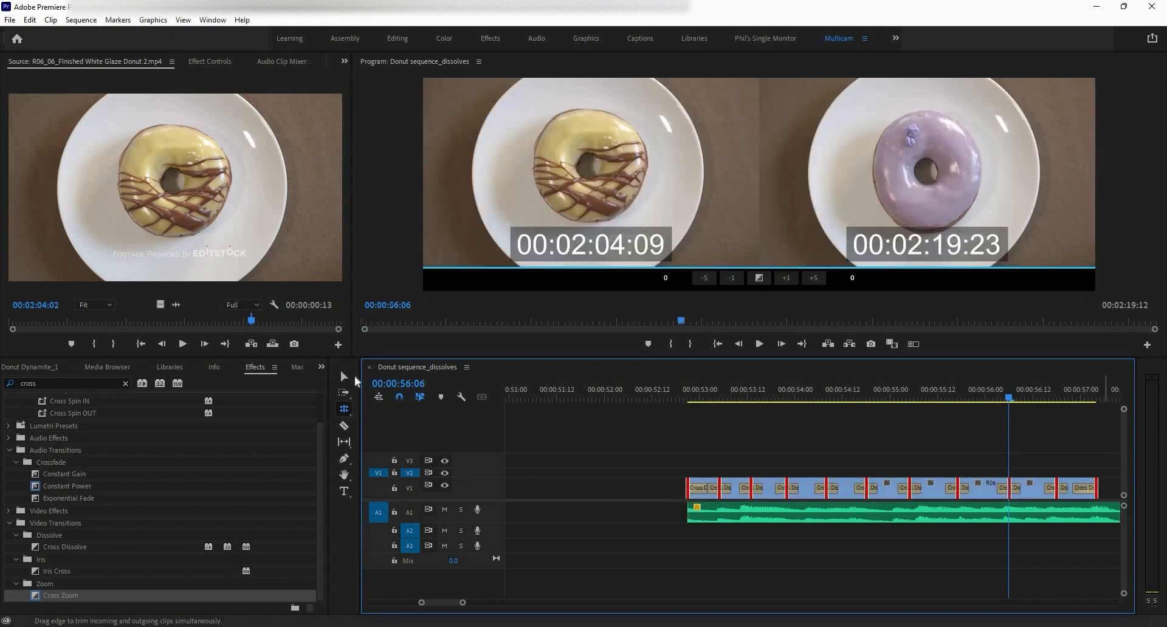
pyautogui.press('v')
pyautogui.moveTo(648, 427); pyautogui.dragTo(1106, 480)
pyautogui.hotkey('ctrl', 'd')
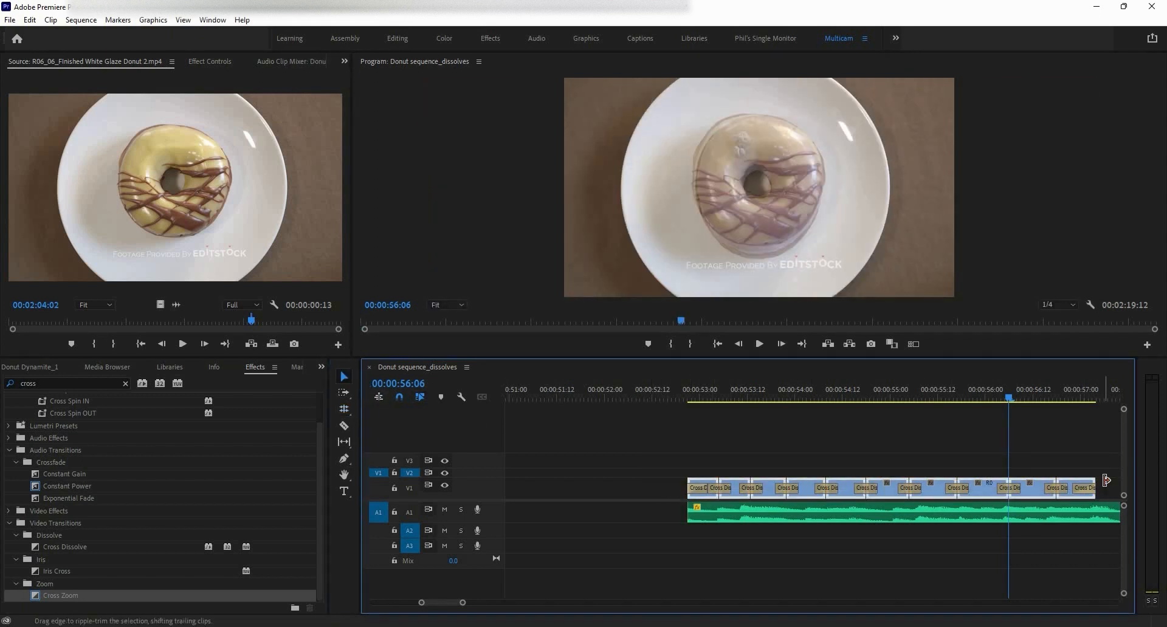
# Step: Play back the Cross Zoom transitions from the start of the donut clips, stopping at 00:00:54:01, and save the project
pyautogui.moveTo(1009, 399); pyautogui.dragTo(693, 409)
pyautogui.press('space')
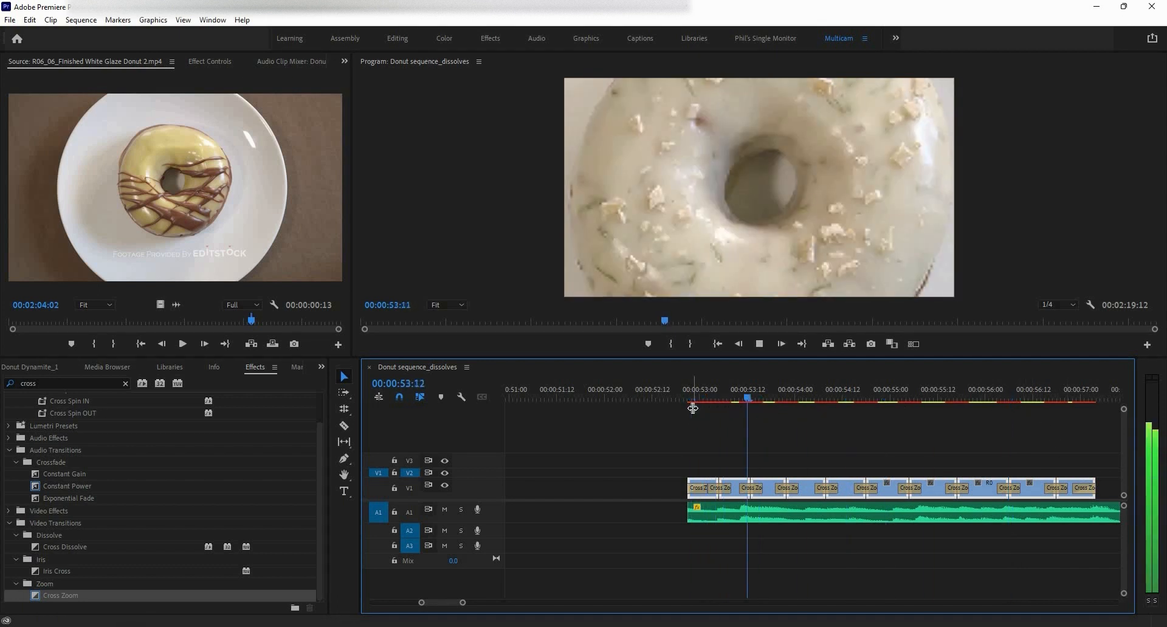
pyautogui.press('space')
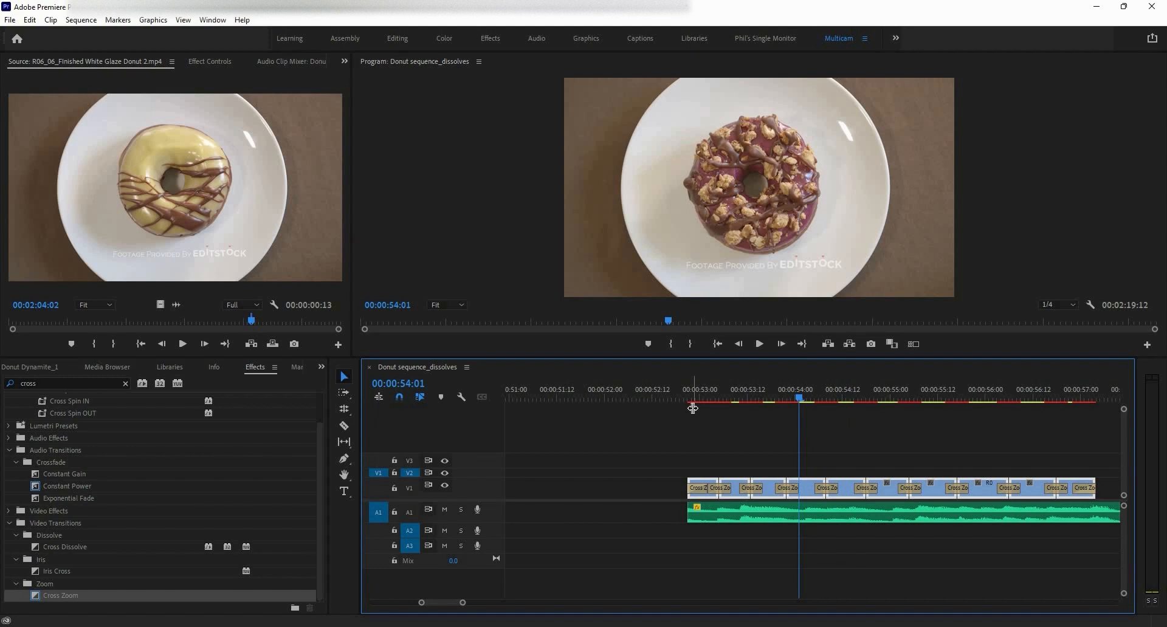
pyautogui.hotkey('ctrl', 's')
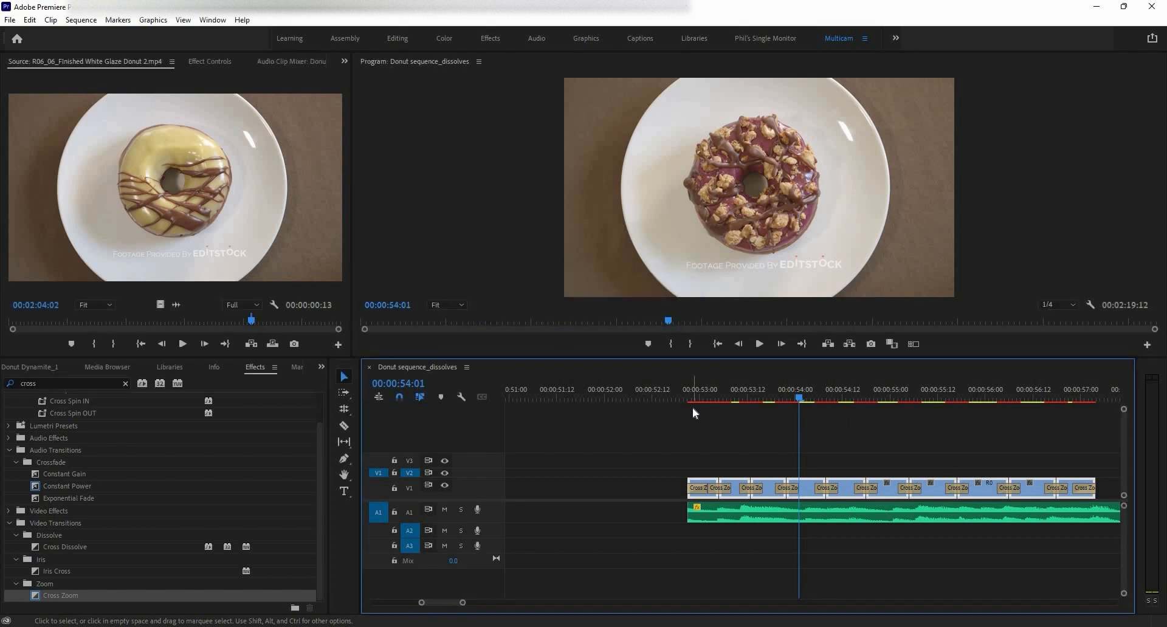
# Step: Undo the transitions applied to the donut clips, and set Cross Dissolve as the default video transition
pyautogui.hotkey('ctrl', 'z')
pyautogui.hotkey('ctrl', 'z')
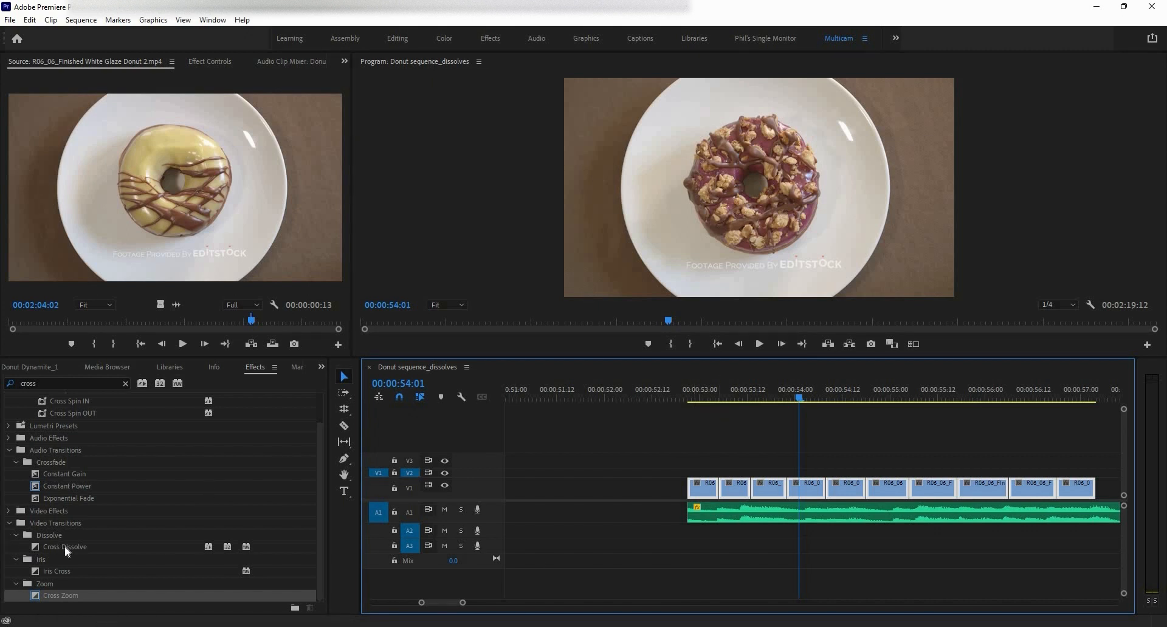
pyautogui.rightClick(64, 549)
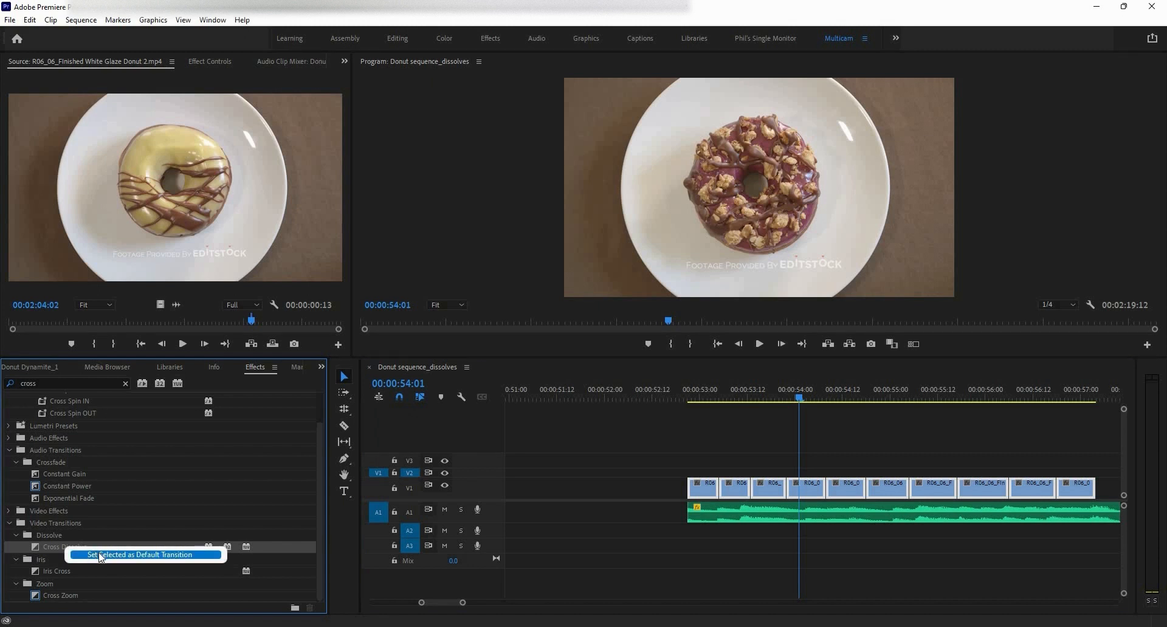
pyautogui.click(127, 554)
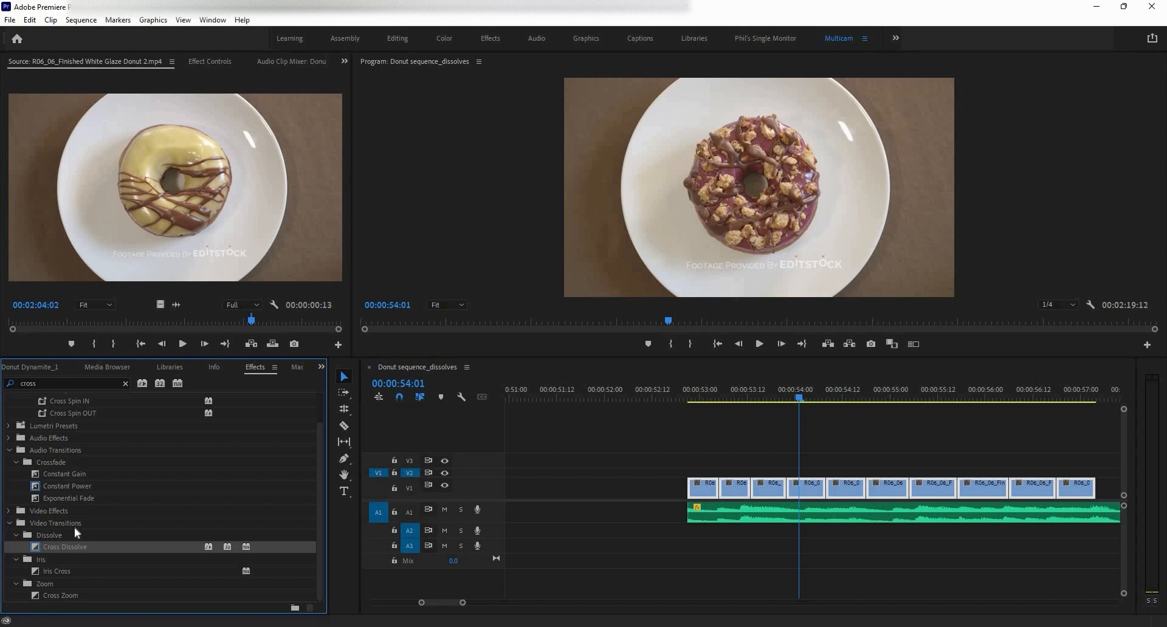
# Step: Play back the cut between the two interview clips on V1 from 00:00:21:05 to 00:00:22:00
pyautogui.scroll(-6, 907, 482)
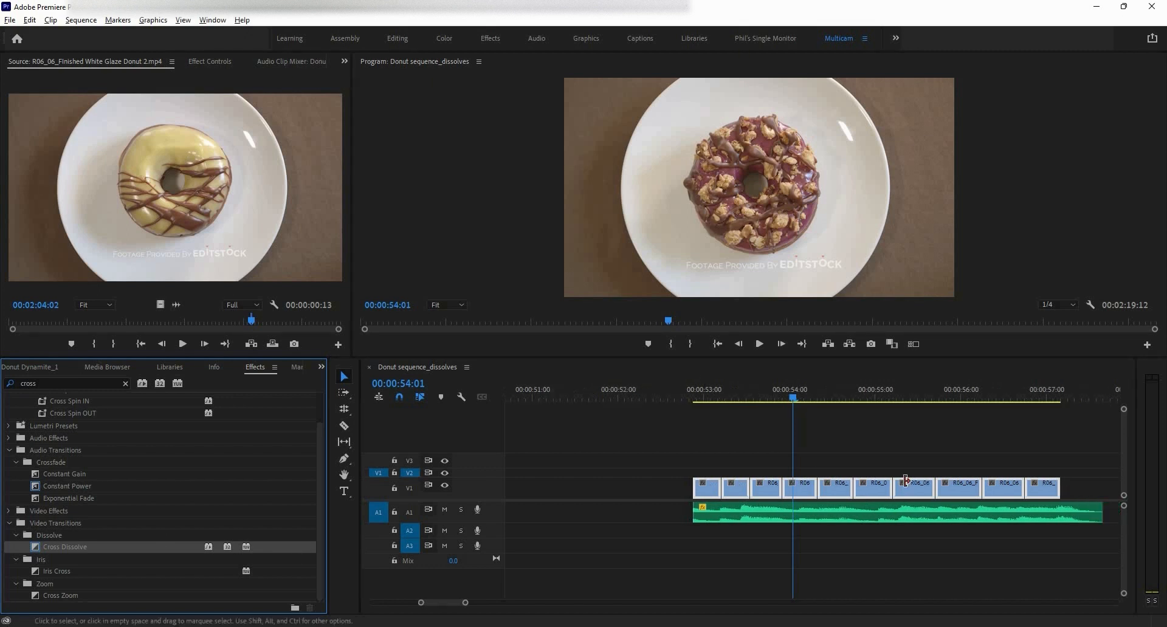
pyautogui.scroll(-3, 910, 479)
pyautogui.moveTo(885, 390); pyautogui.dragTo(604, 443)
pyautogui.scroll(3, 604, 444)
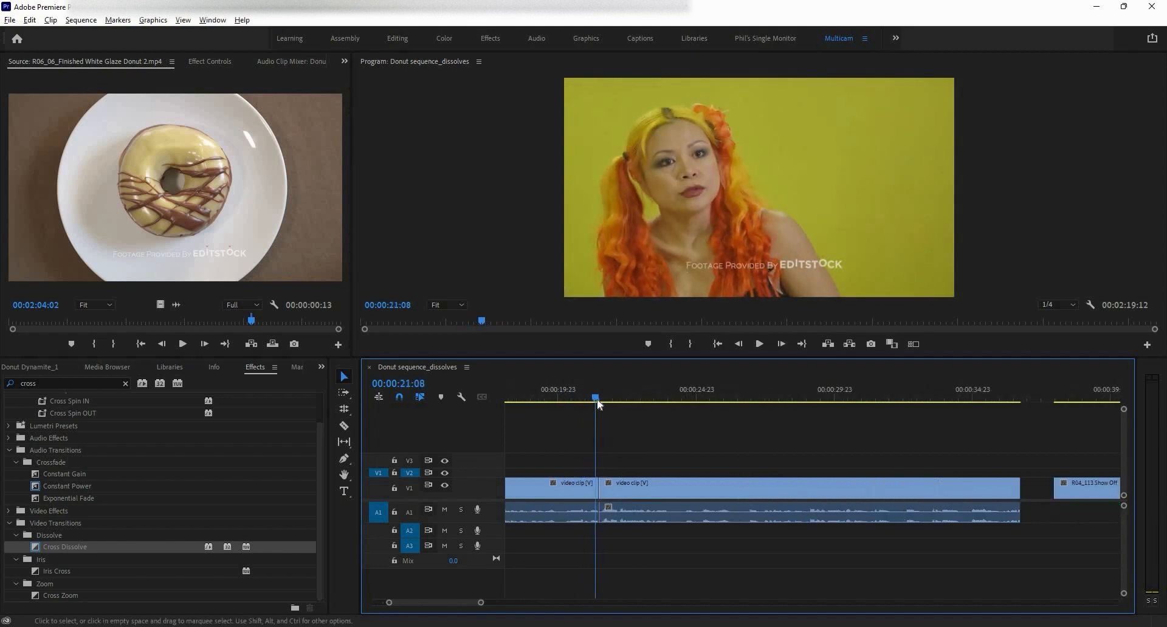
pyautogui.moveTo(598, 403); pyautogui.dragTo(598, 405)
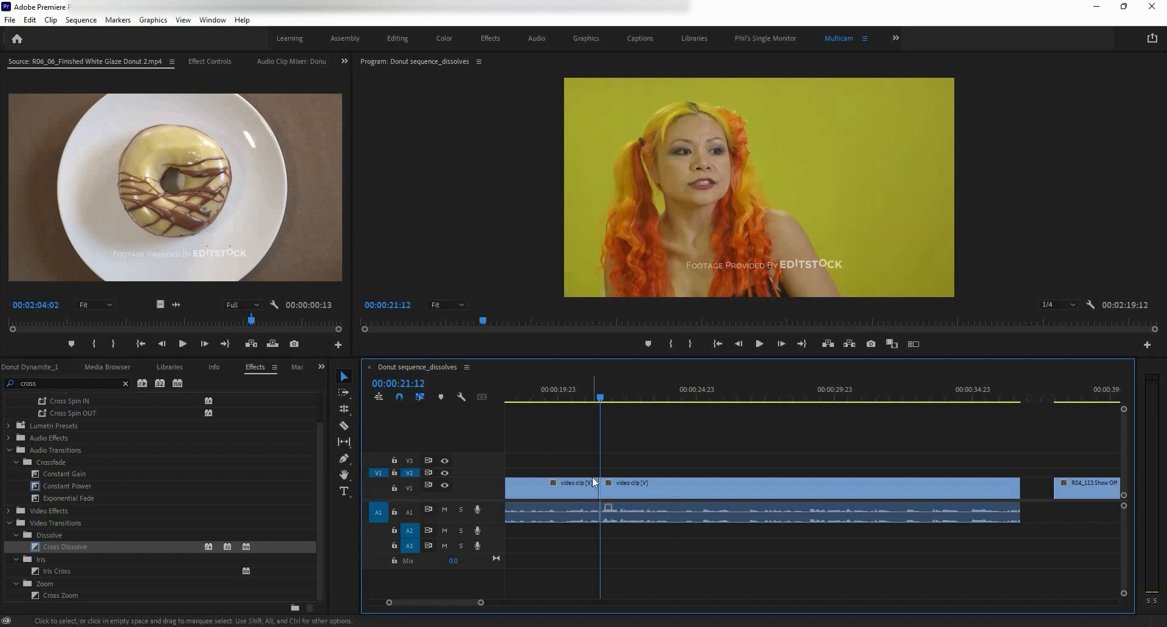
pyautogui.press('space')
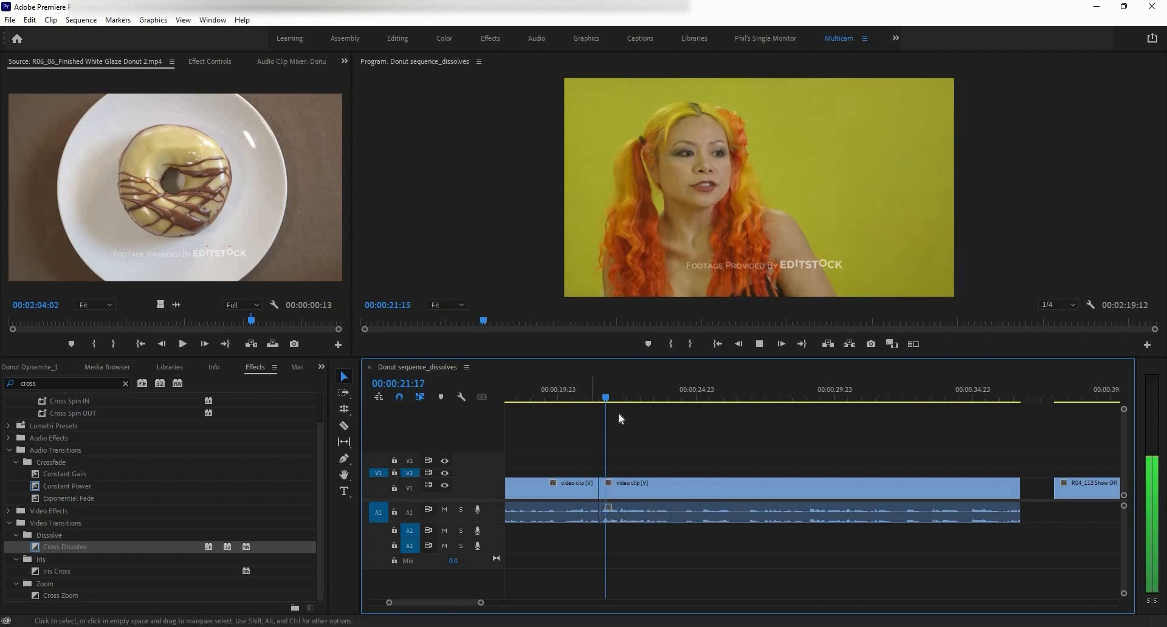
pyautogui.click(590, 408)
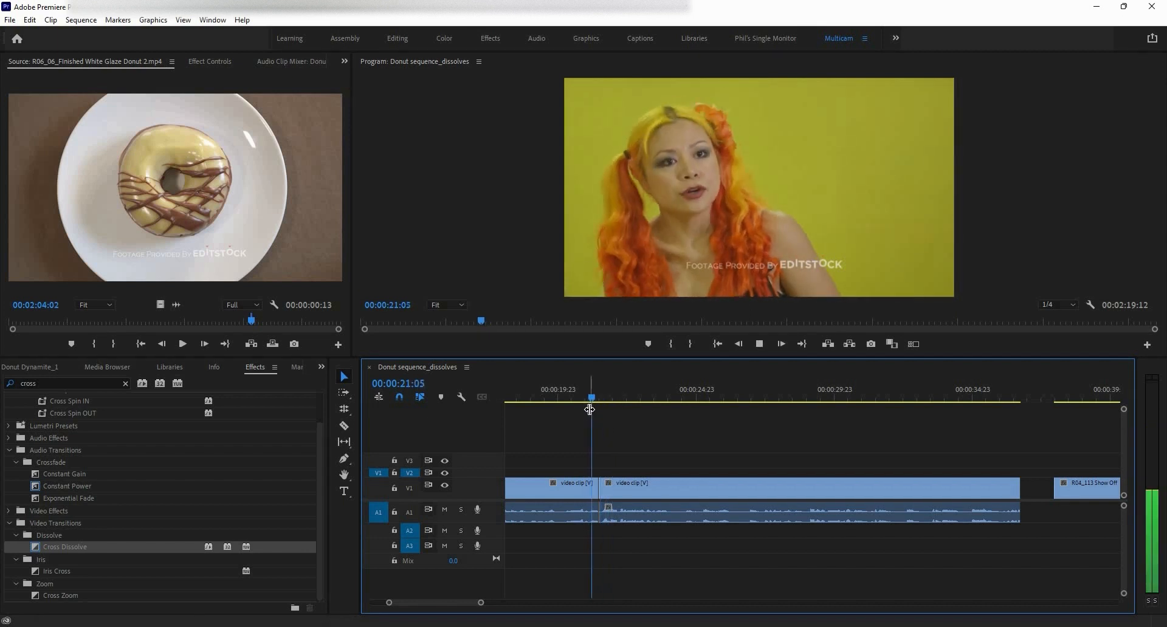
pyautogui.press('space')
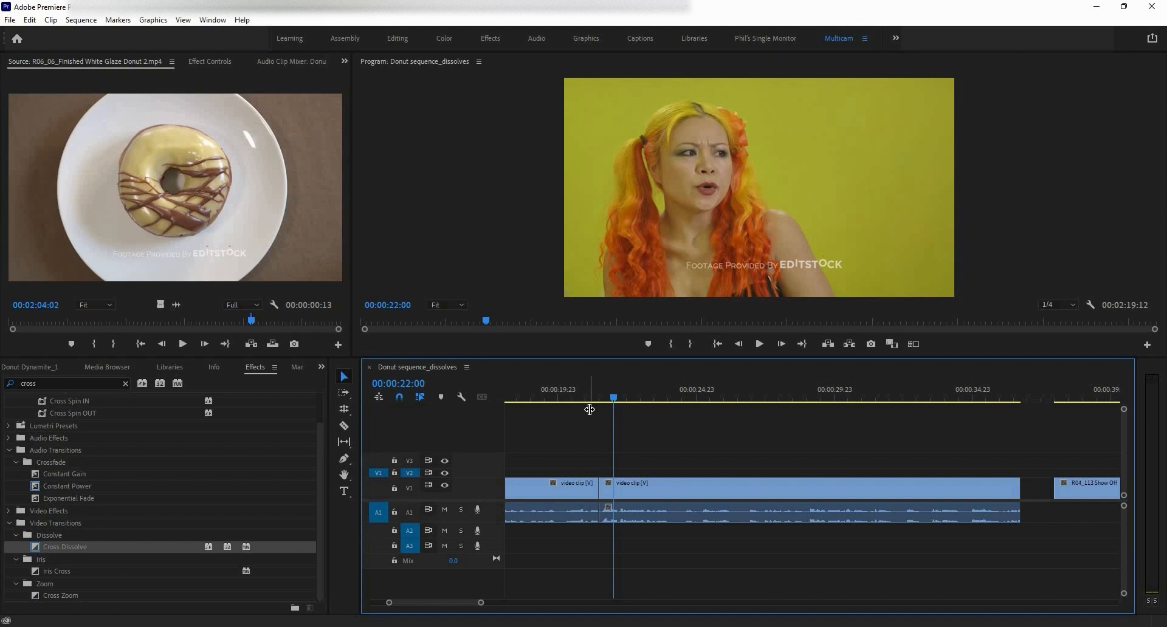
# Step: Replace the effects search term with "morph" to find the Morph Cut transition
pyautogui.click(125, 384)
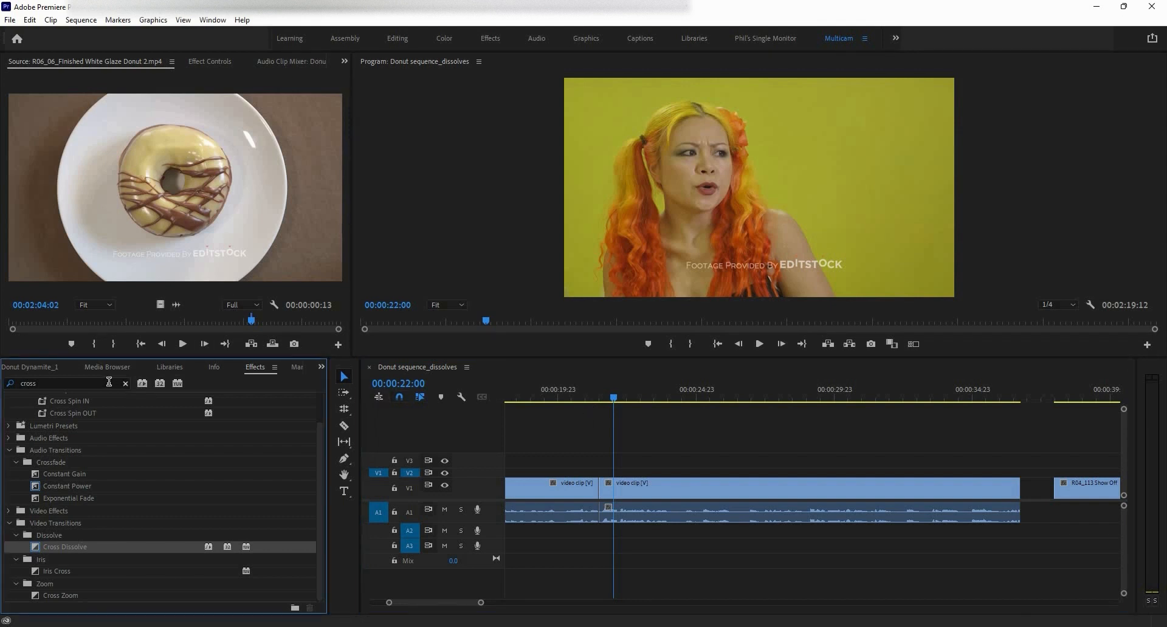
pyautogui.click(109, 382)
pyautogui.write('mo')
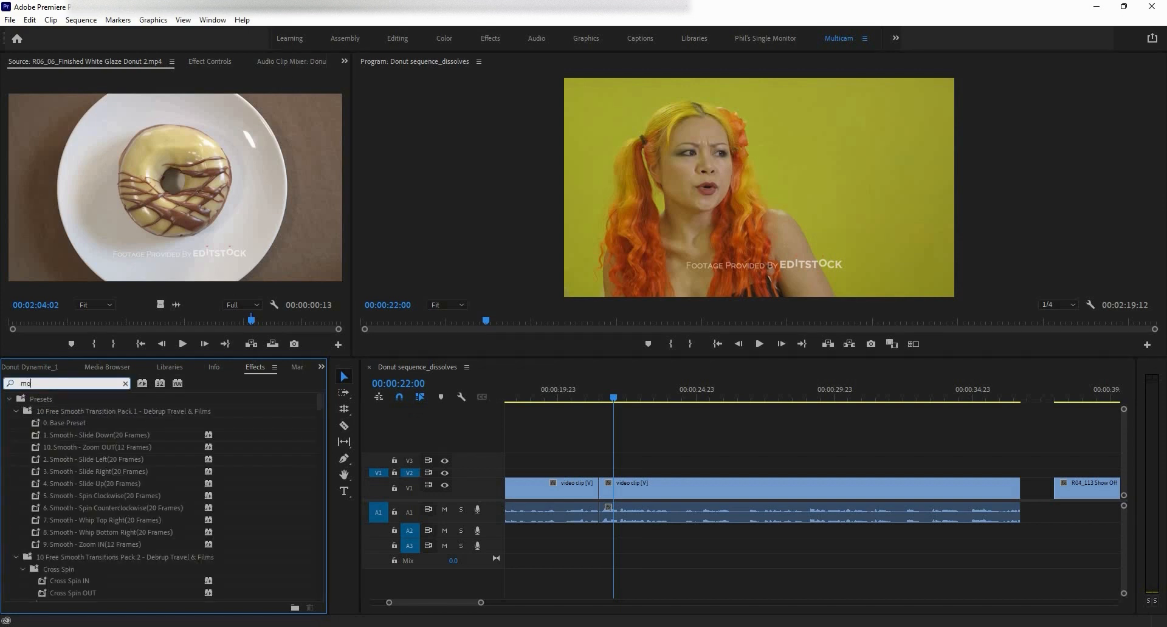
pyautogui.write('rph')
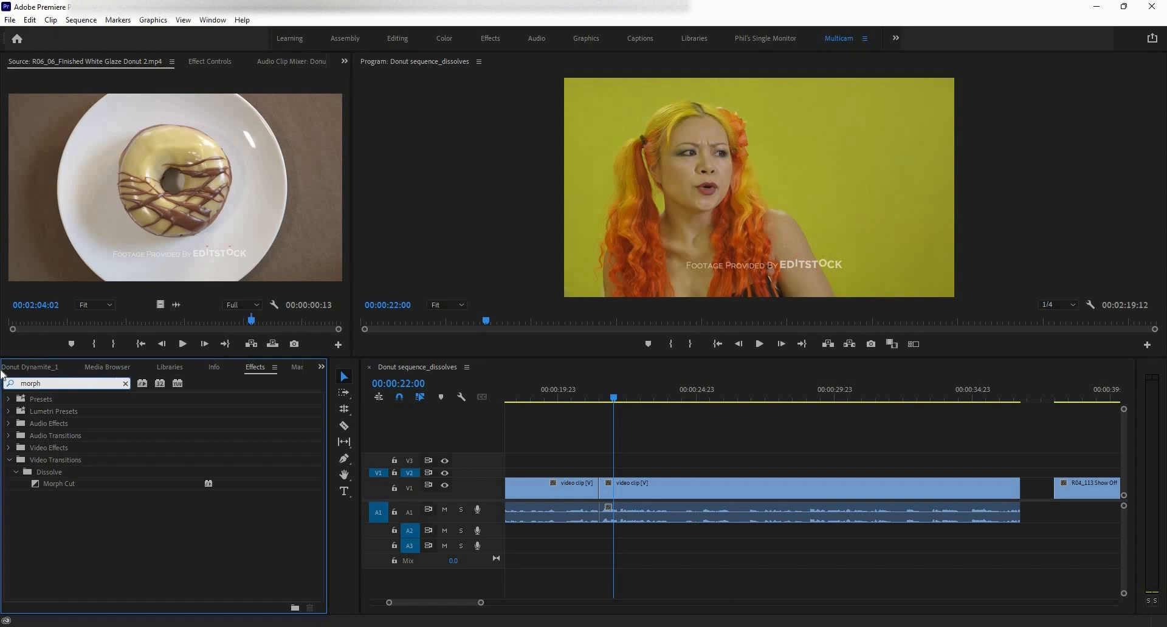
# Step: Apply the Morph Cut transition to the cut between the two interview clips on V1, and play back across it
pyautogui.moveTo(66, 484); pyautogui.dragTo(603, 491)
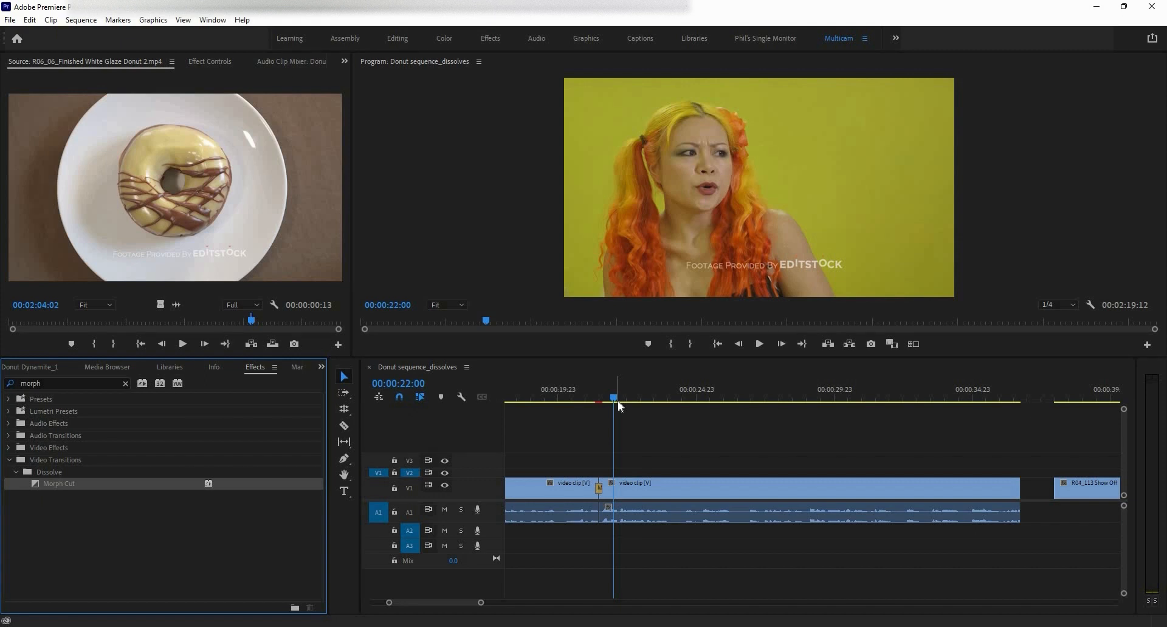
pyautogui.scroll(4, 598, 417)
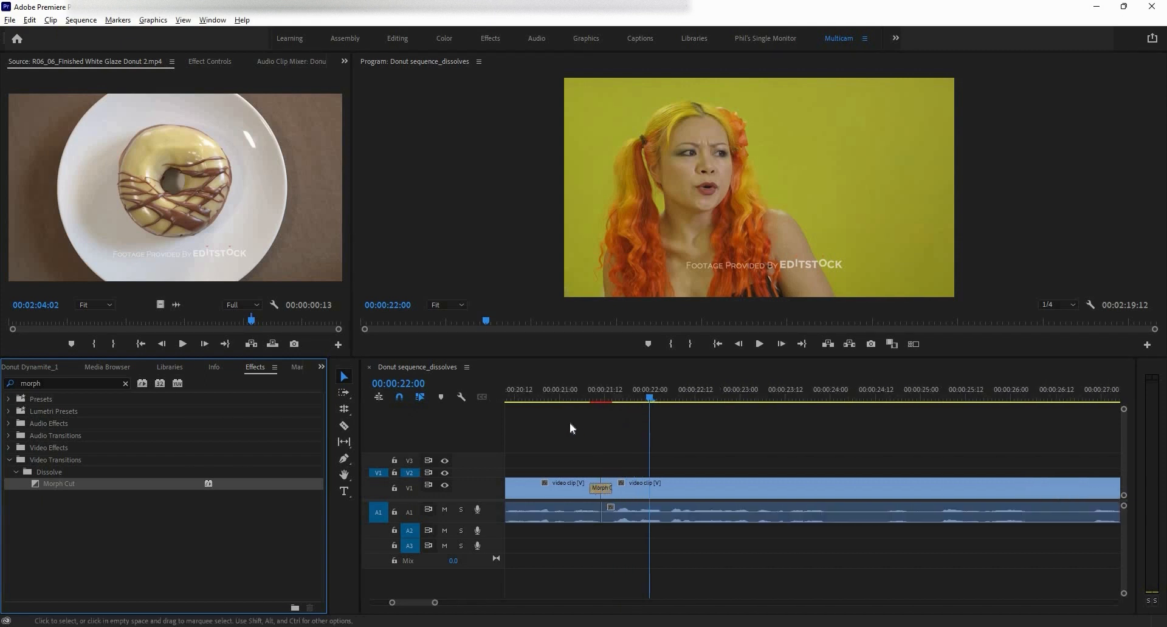
pyautogui.keyDown('shift'); pyautogui.rightClick(571, 424); pyautogui.keyUp('shift')
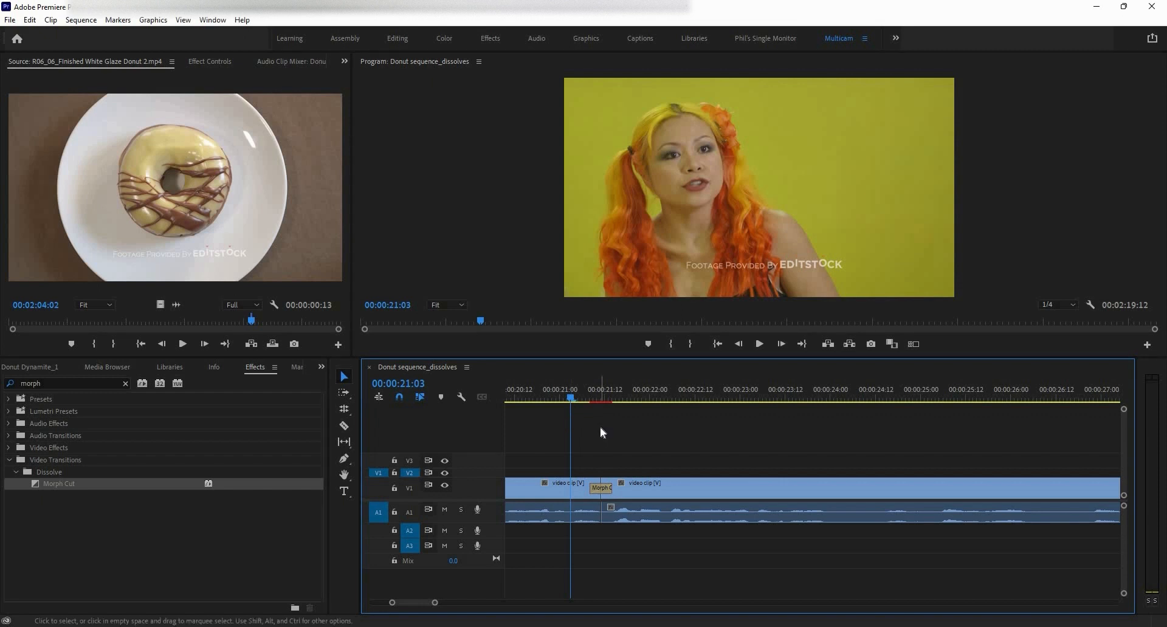
pyautogui.press('space')
pyautogui.hotkey('shift', 'Left')
pyautogui.hotkey('shift', 'Left')
pyautogui.hotkey('shift', 'Left')
pyautogui.hotkey('shift', 'Left')
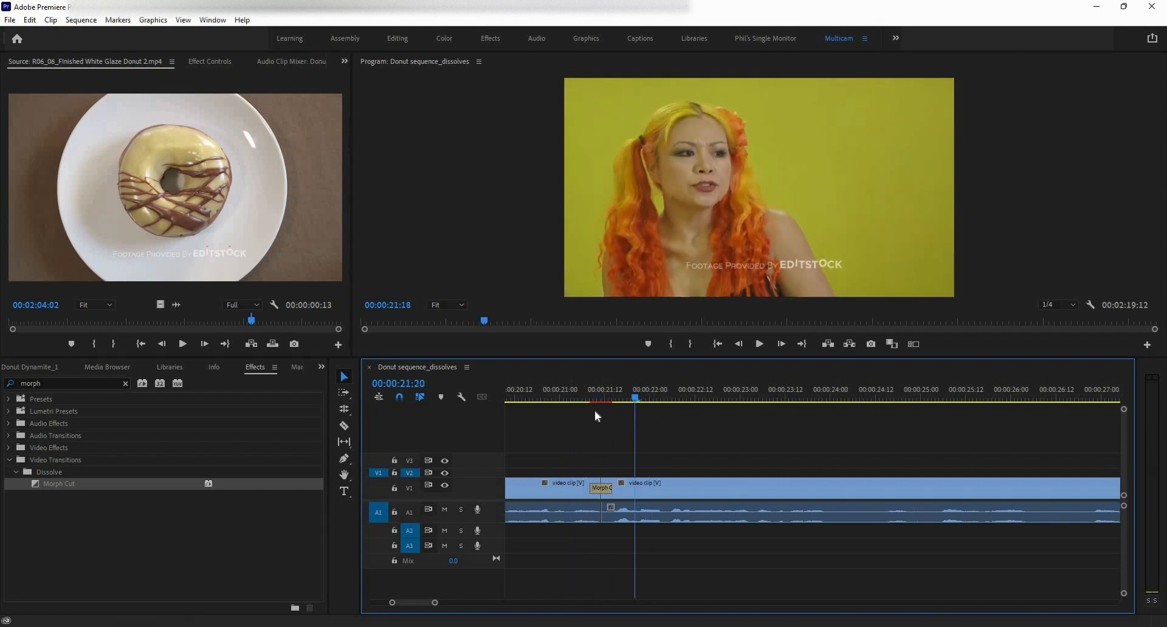
pyautogui.hotkey('shift', 'Right')
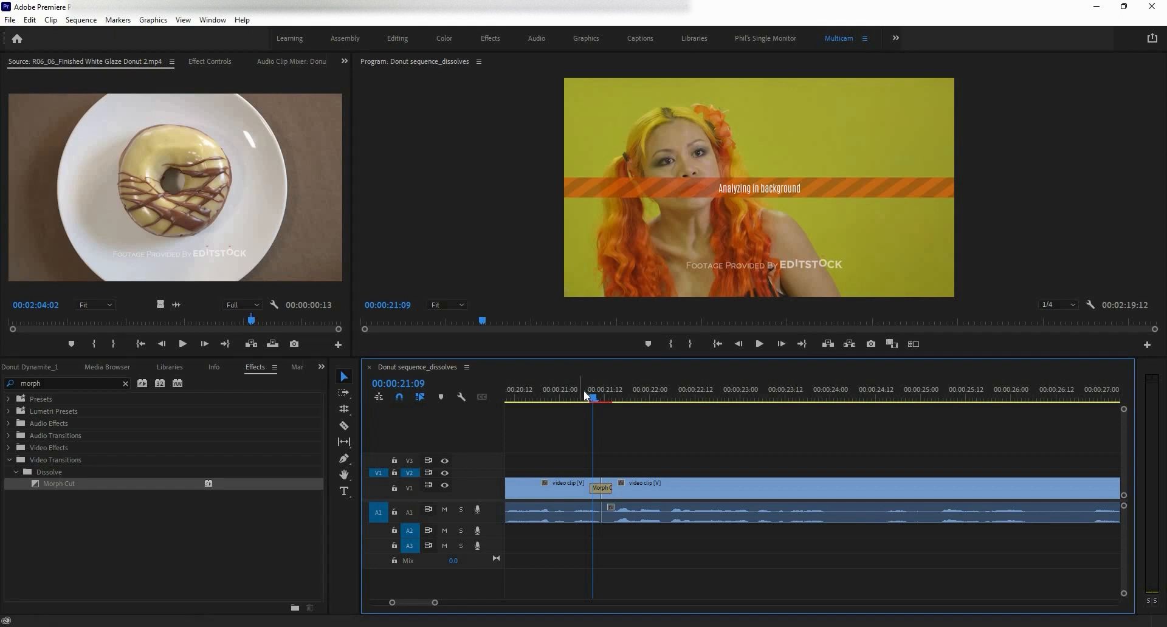
# Step: Mark an In point at 00:00:21:06 and an Out point at 00:00:21:18 around the Morph Cut transition
pyautogui.press('Left')
pyautogui.press('Left')
pyautogui.press('Left')
pyautogui.press('i')
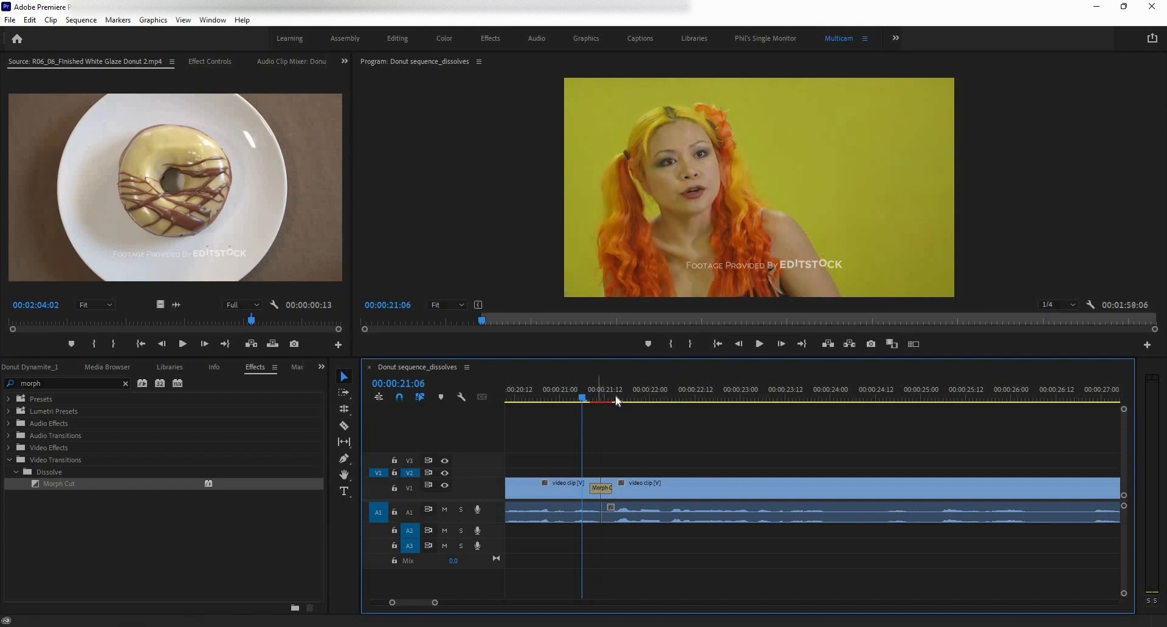
pyautogui.press('Right')
pyautogui.press('Right')
pyautogui.click(625, 404)
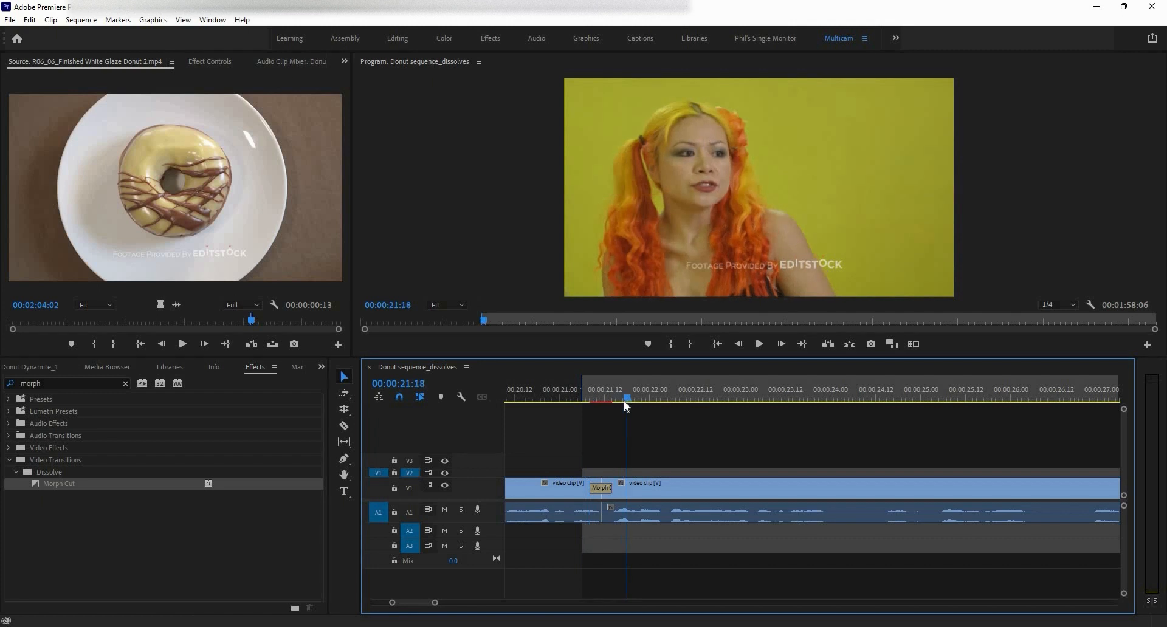
pyautogui.press('o')
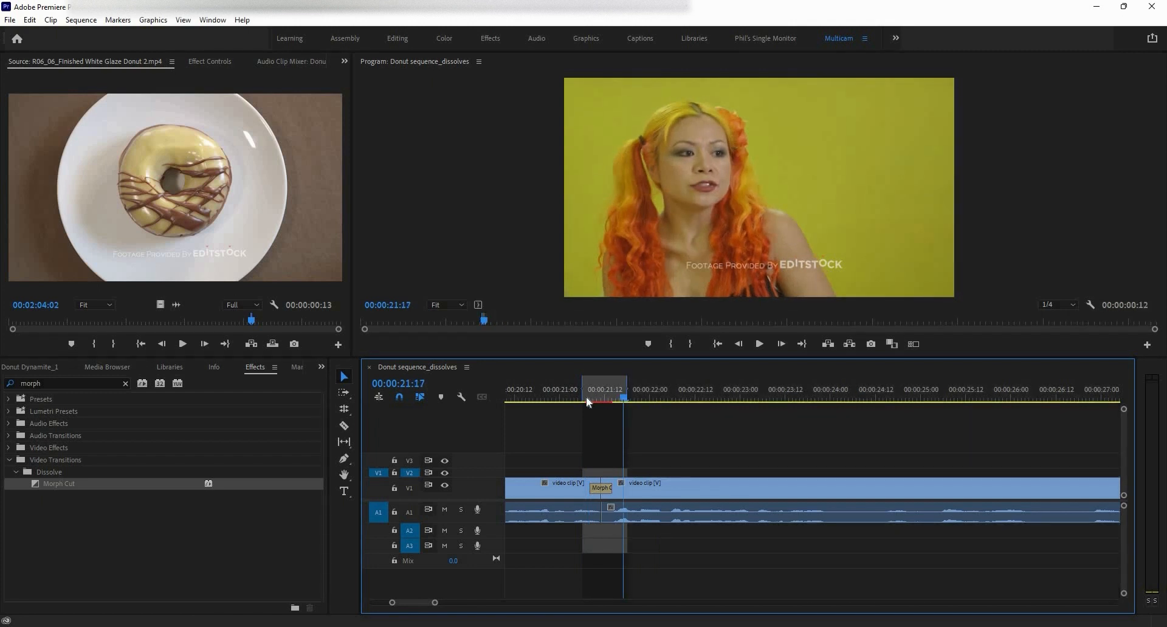
# Step: Step frame by frame through the Morph Cut transition to examine how it blends the two interview clips
pyautogui.click(599, 400)
pyautogui.press('Left')
pyautogui.press('Left')
pyautogui.press('Left')
pyautogui.press('Left')
pyautogui.press('Left')
pyautogui.press('Right')
pyautogui.press('Right')
pyautogui.press('Right')
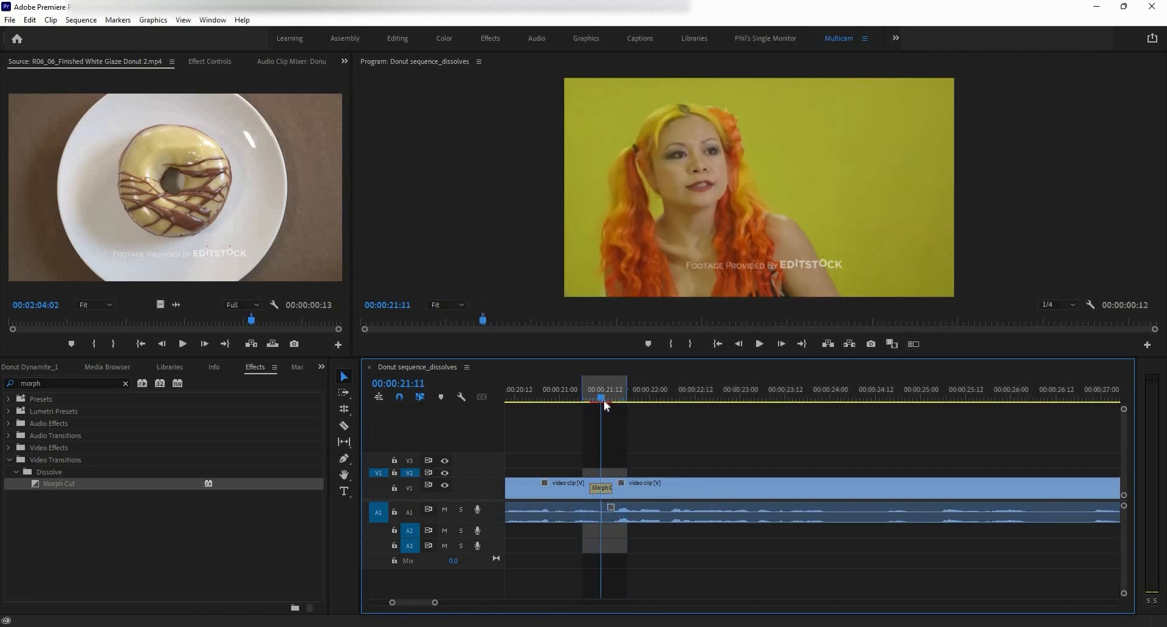
pyautogui.press('Left')
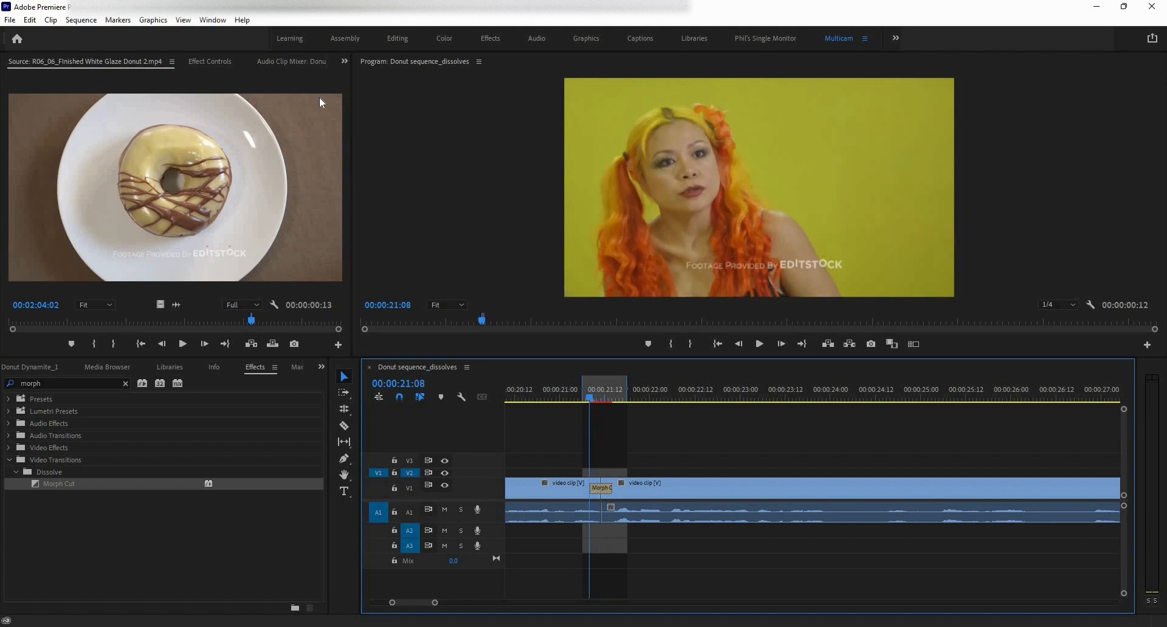
# Step: Render the effects between the In and Out points around the Morph Cut
pyautogui.click(153, 21)
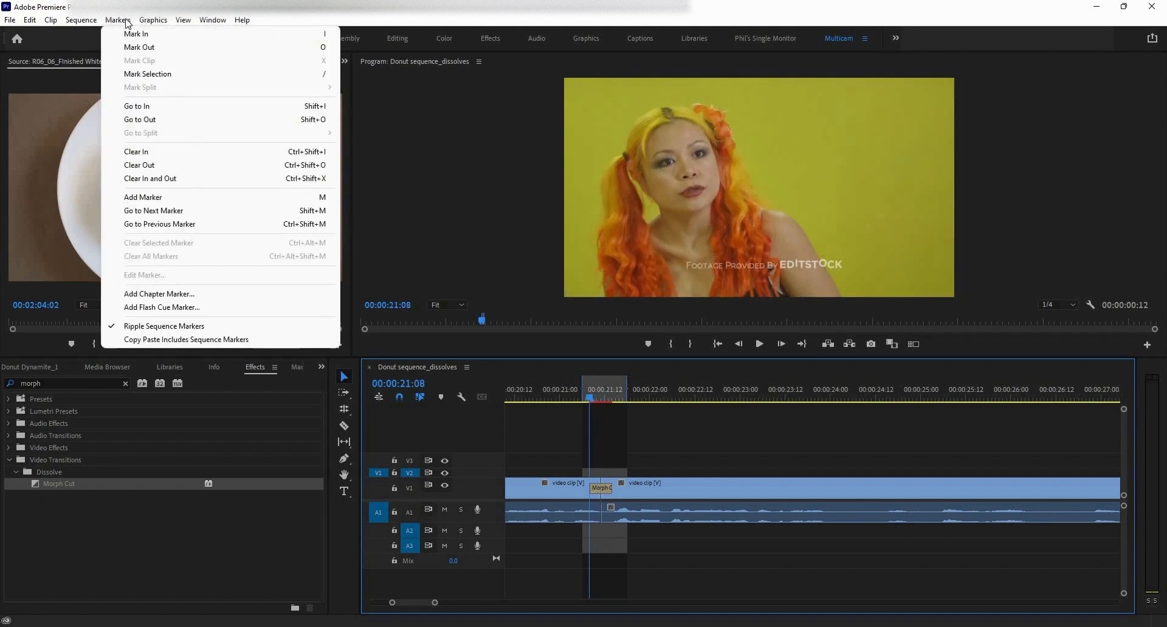
pyautogui.moveTo(88, 24)
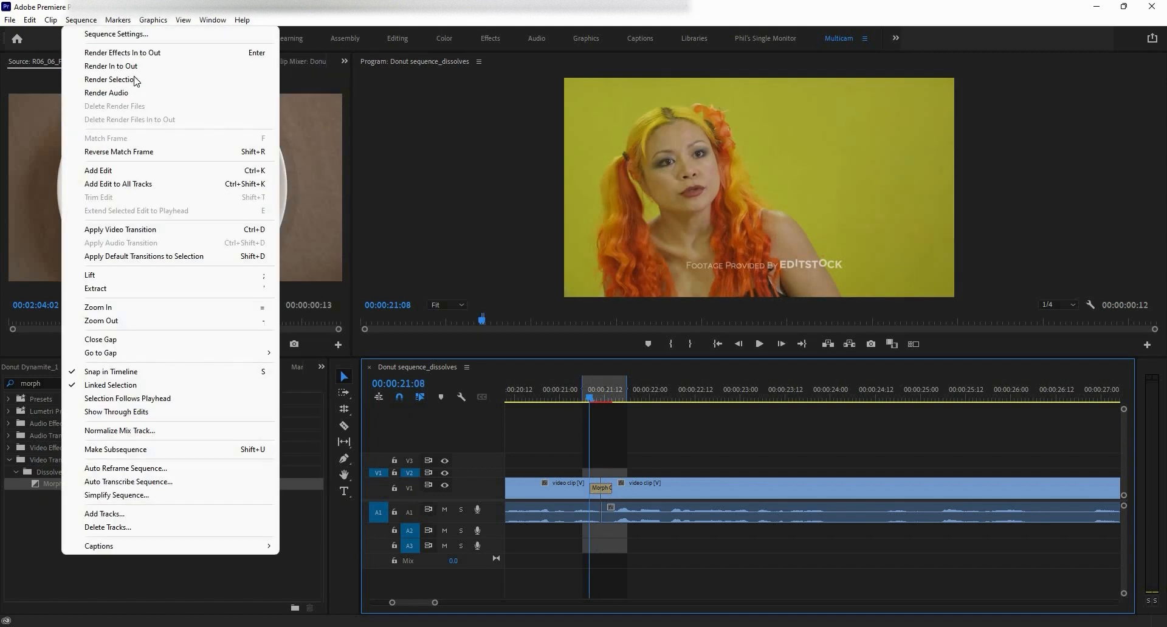
pyautogui.press('Return')
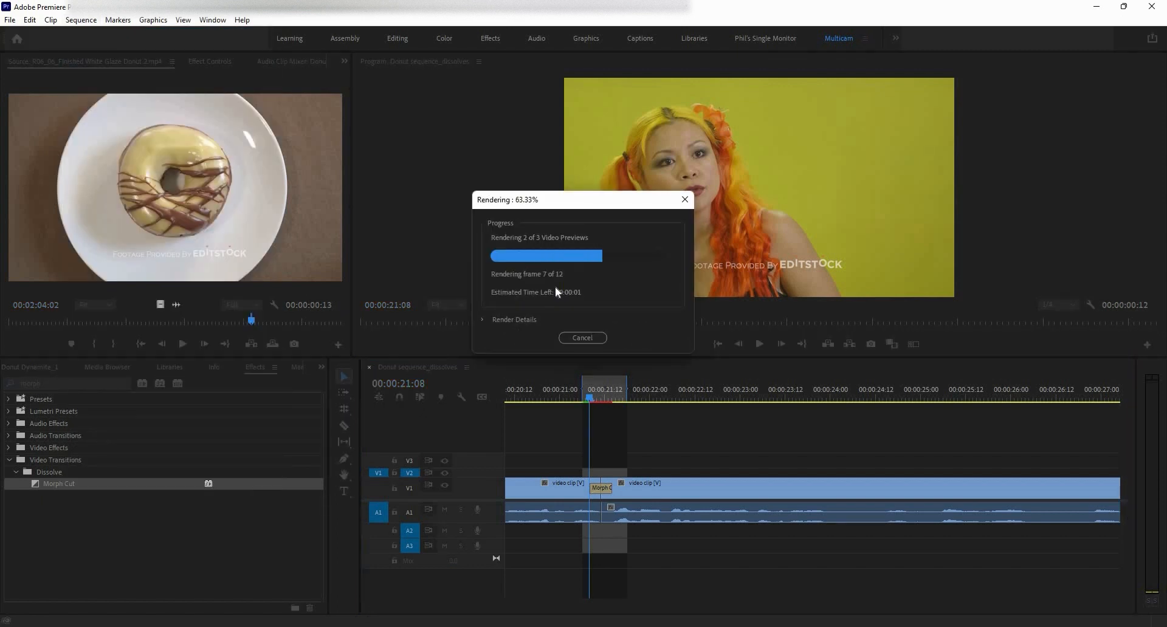
pyautogui.click(608, 344)
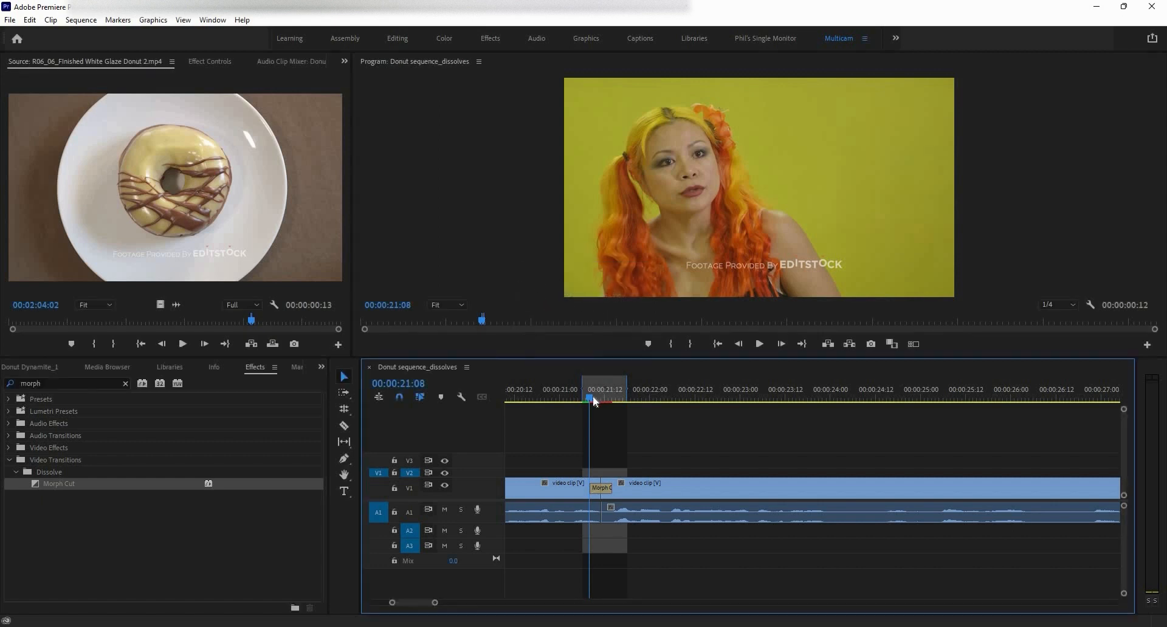
# Step: Play back the section around the Morph Cut to examine the smoothed jump cut between the interview clips
pyautogui.click(759, 344)
pyautogui.click(759, 344)
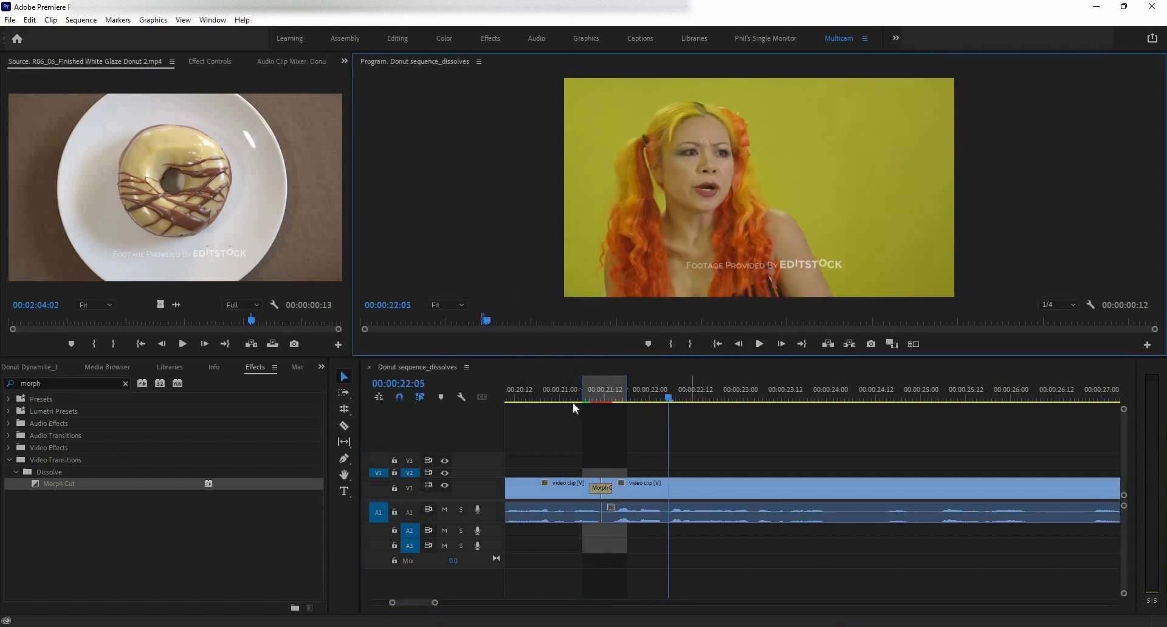
pyautogui.click(576, 399)
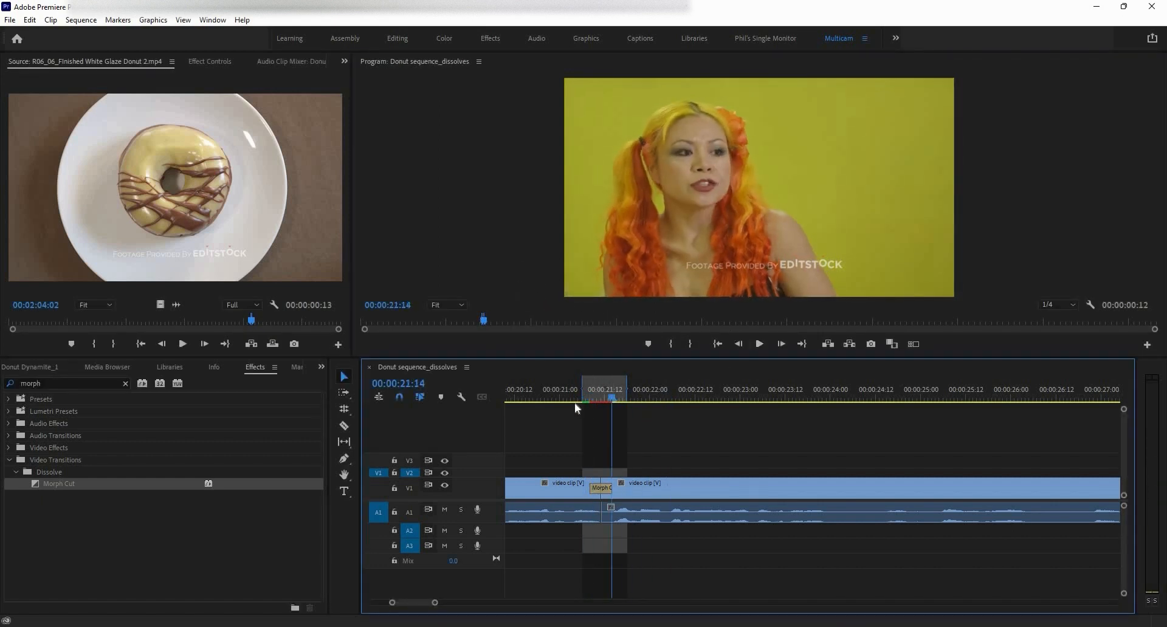
pyautogui.click(759, 344)
pyautogui.click(759, 344)
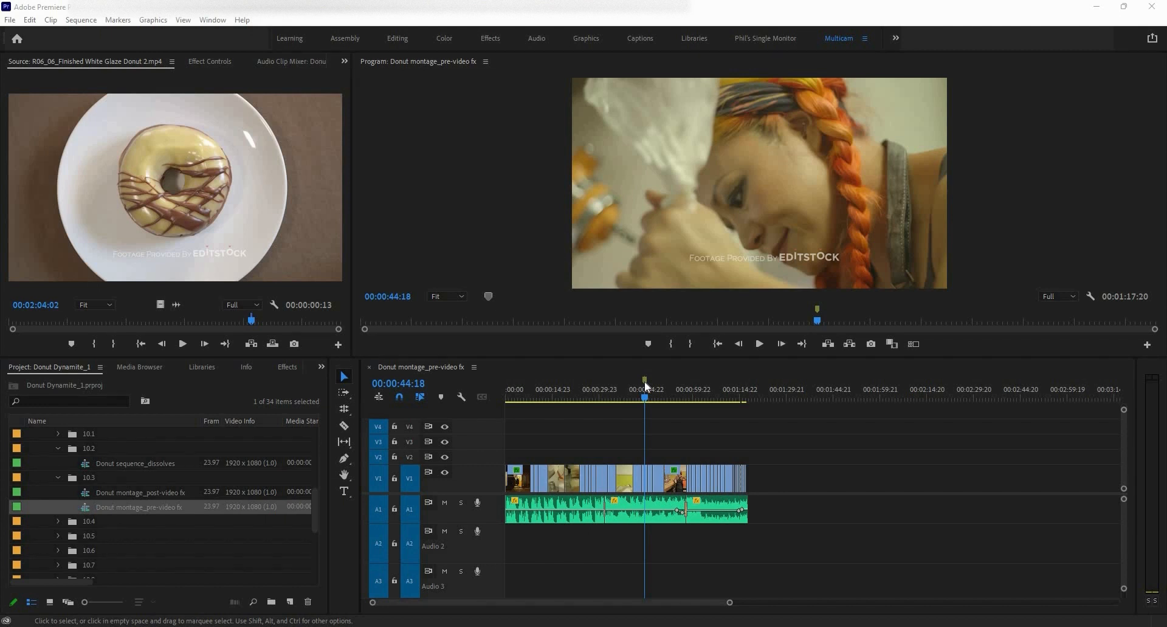
# Step: Browse the Video Effects categories, including the effects inside Color Correction
pyautogui.click(288, 368)
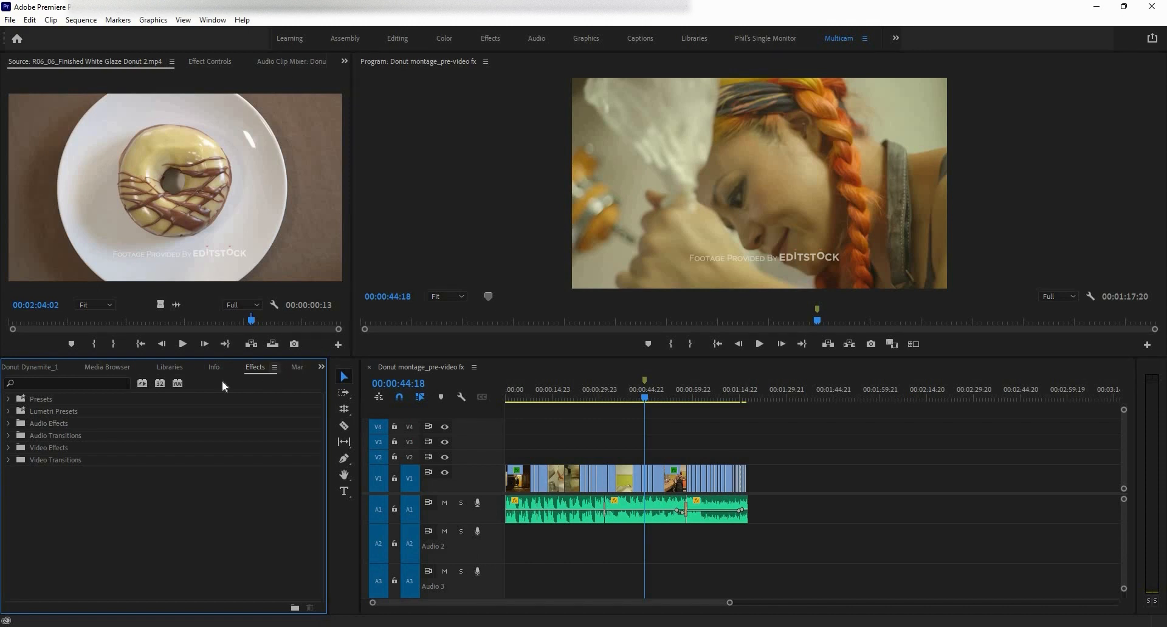
pyautogui.click(8, 448)
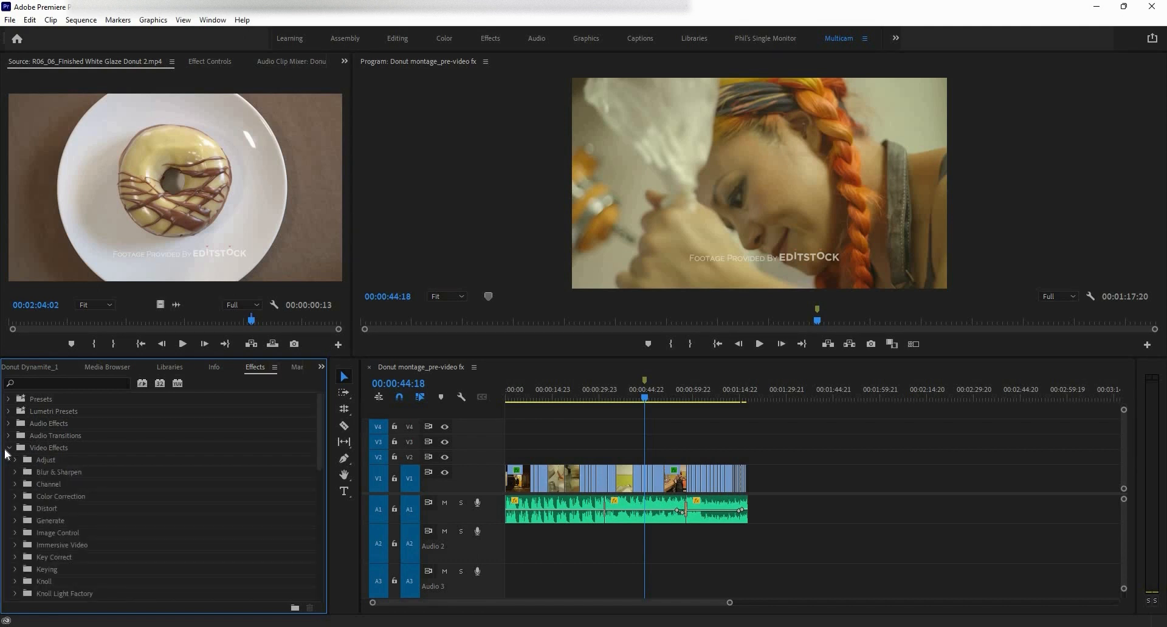
pyautogui.scroll(-3, 159, 465)
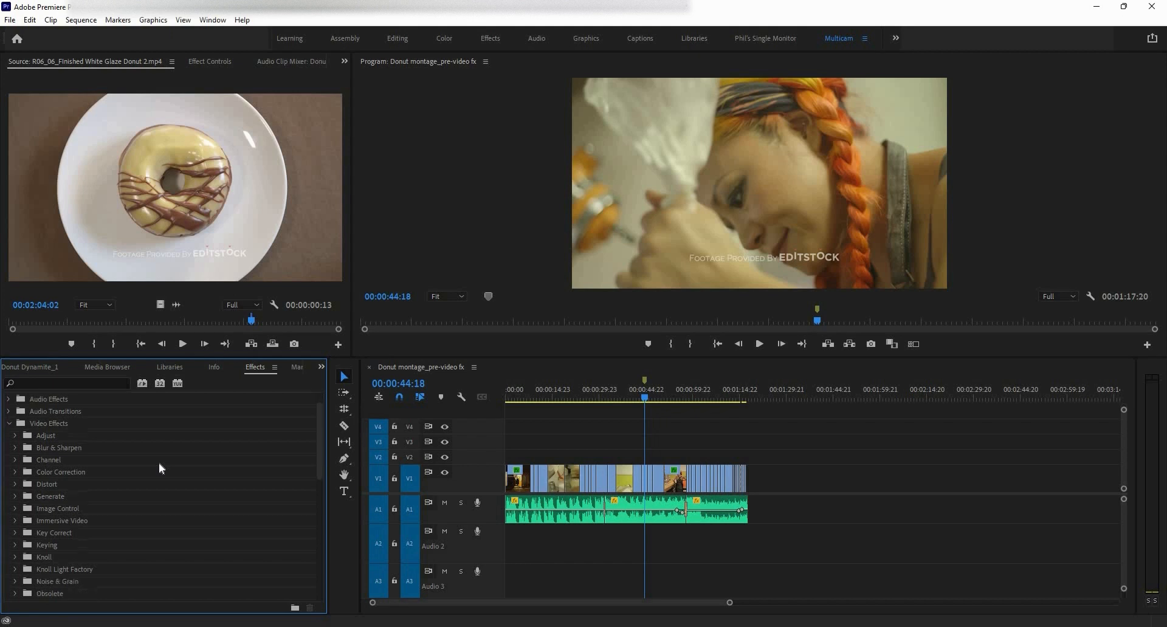
pyautogui.scroll(-2, 161, 468)
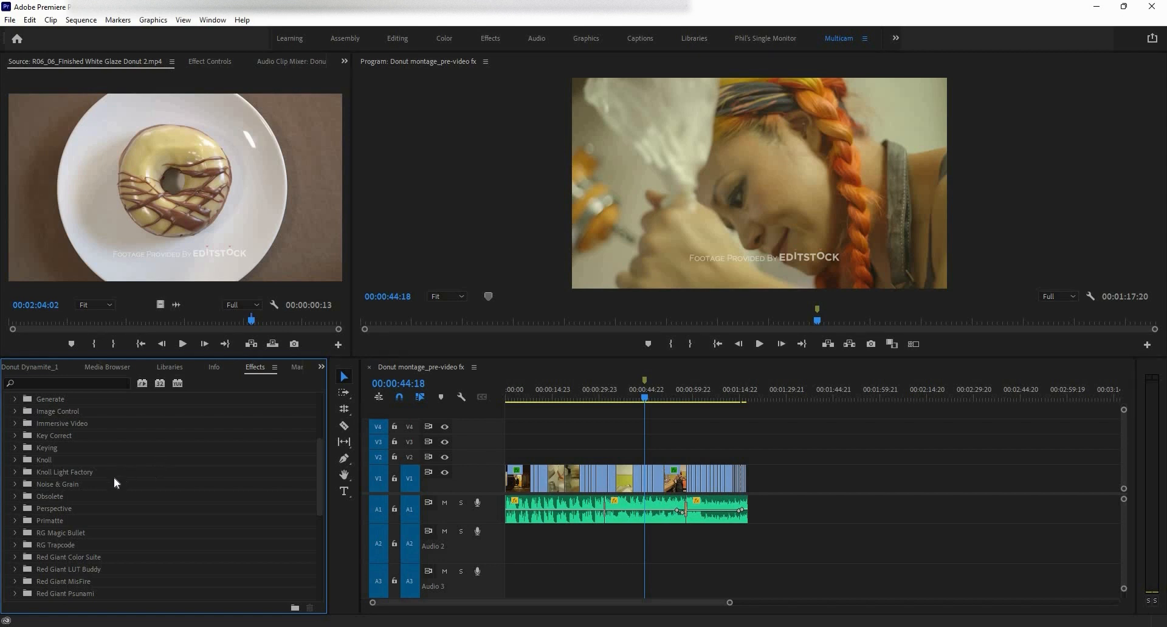
pyautogui.scroll(3, 61, 462)
pyautogui.click(15, 435)
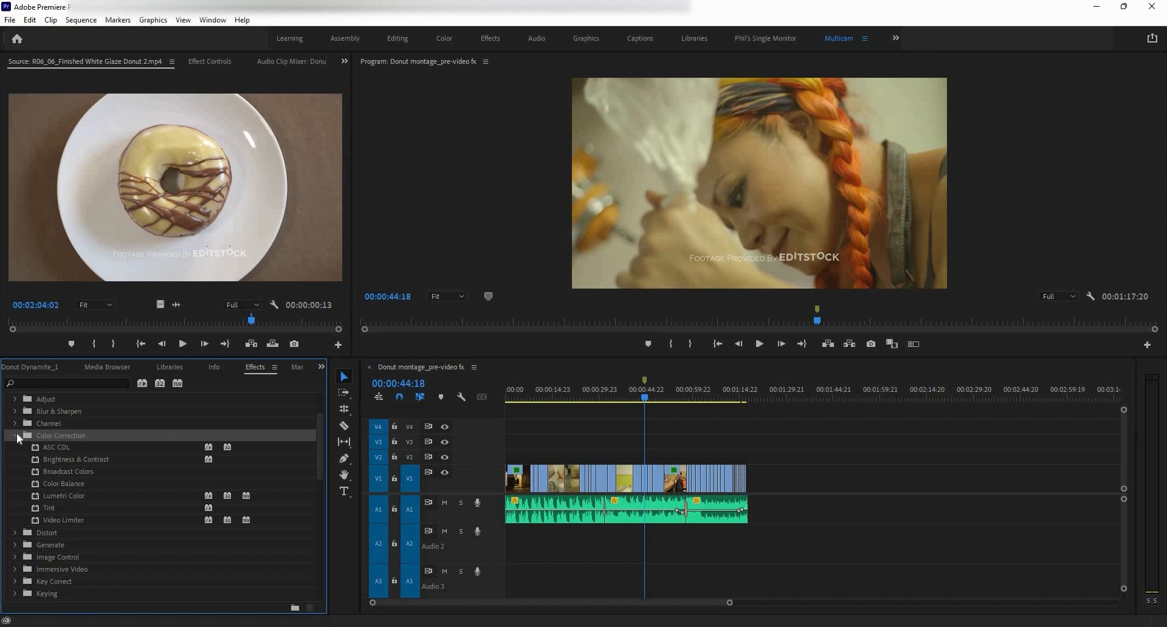
pyautogui.click(17, 435)
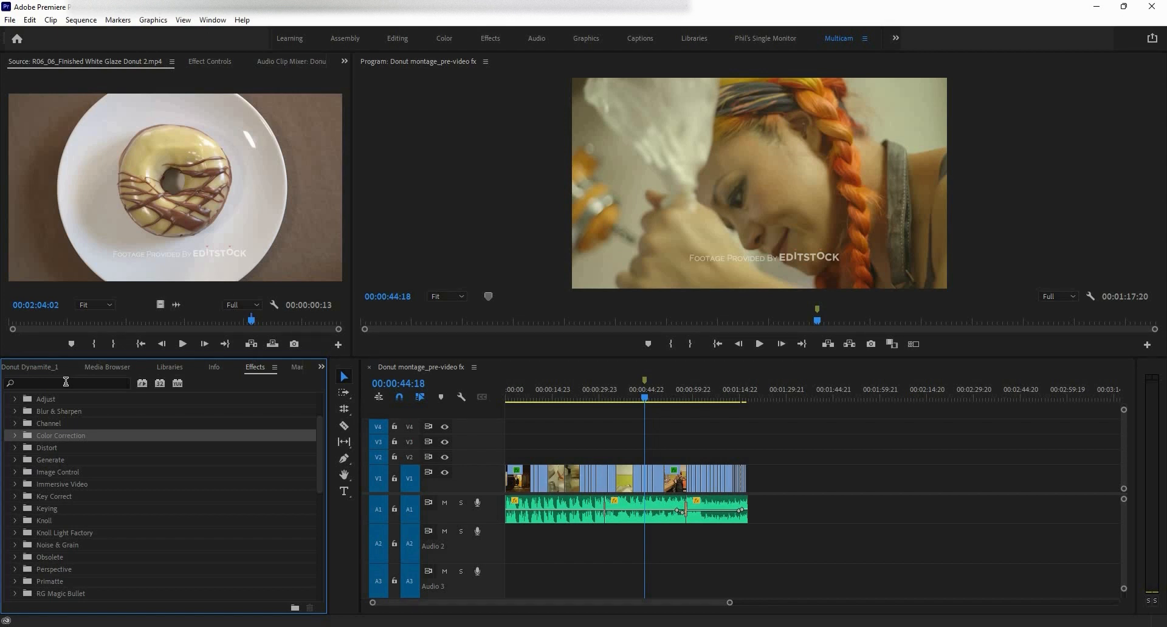
# Step: Search the effects for "black &" and apply Black & White to the R04_107 Marshmallow clip at 00:00:44:18 on V1
pyautogui.click(65, 383)
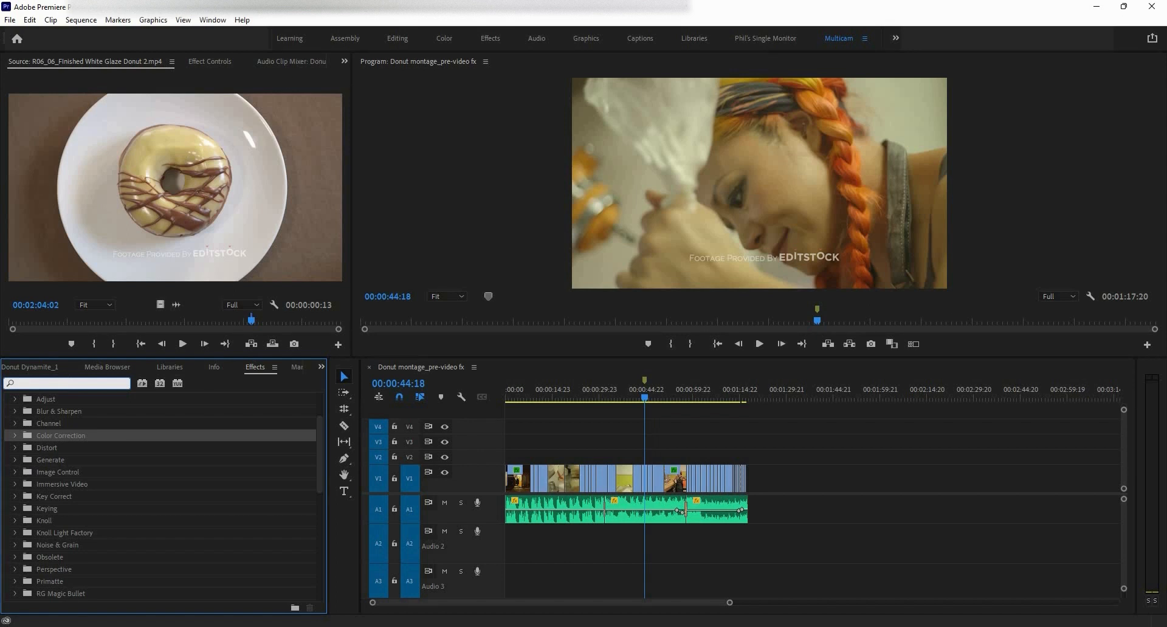
pyautogui.write('bla')
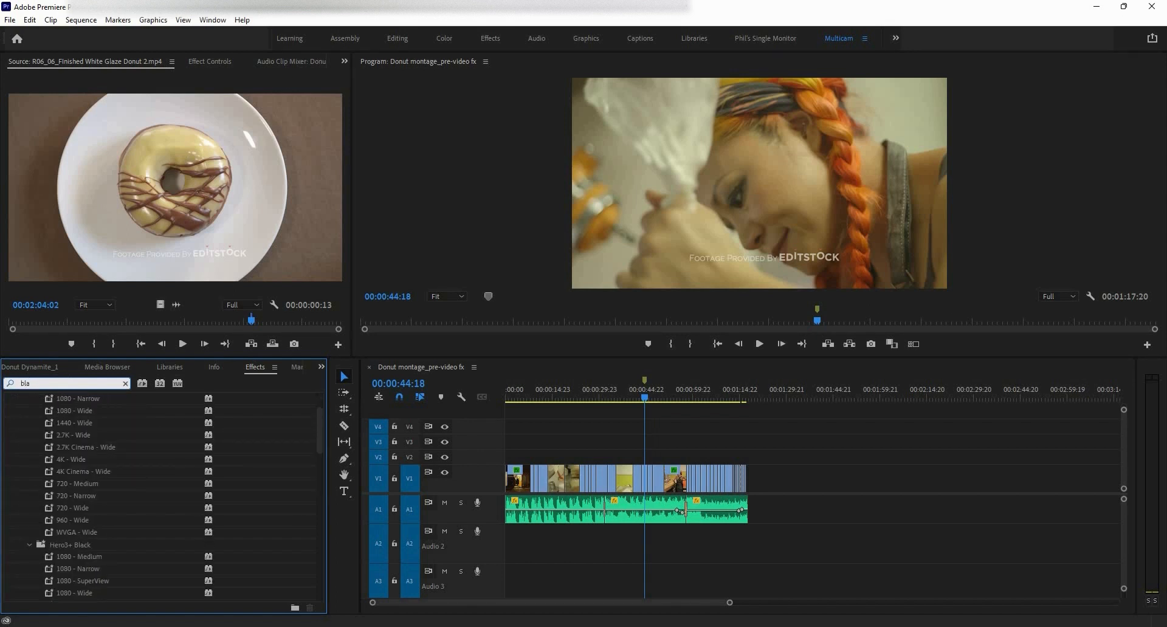
pyautogui.write('ck &')
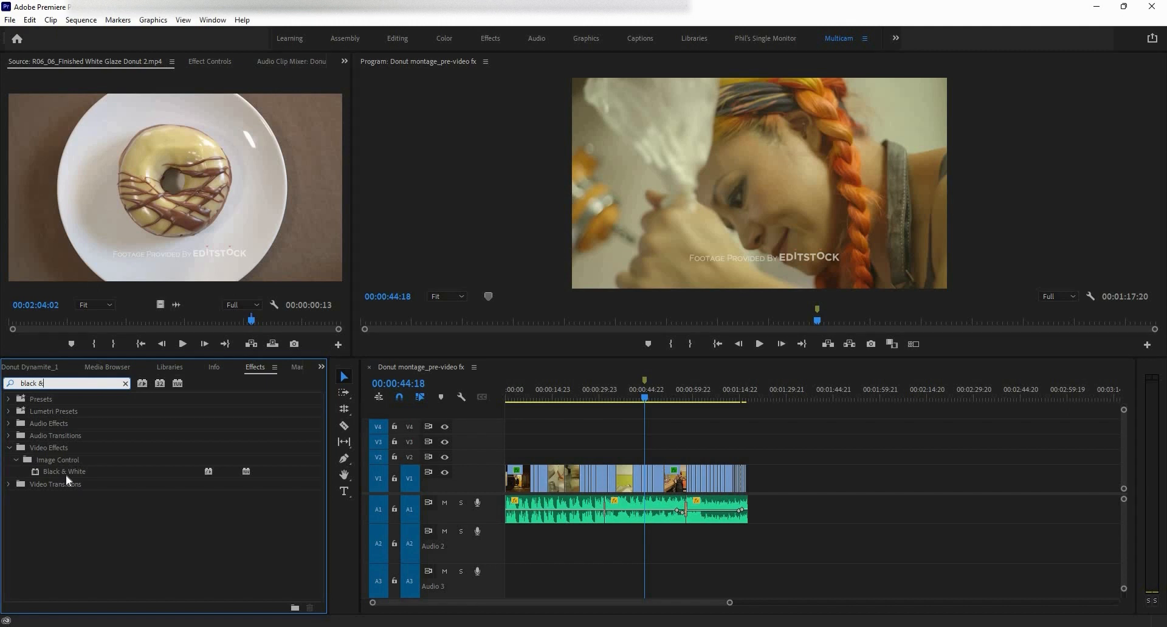
pyautogui.moveTo(61, 472); pyautogui.dragTo(647, 484)
pyautogui.moveTo(647, 483); pyautogui.dragTo(647, 485)
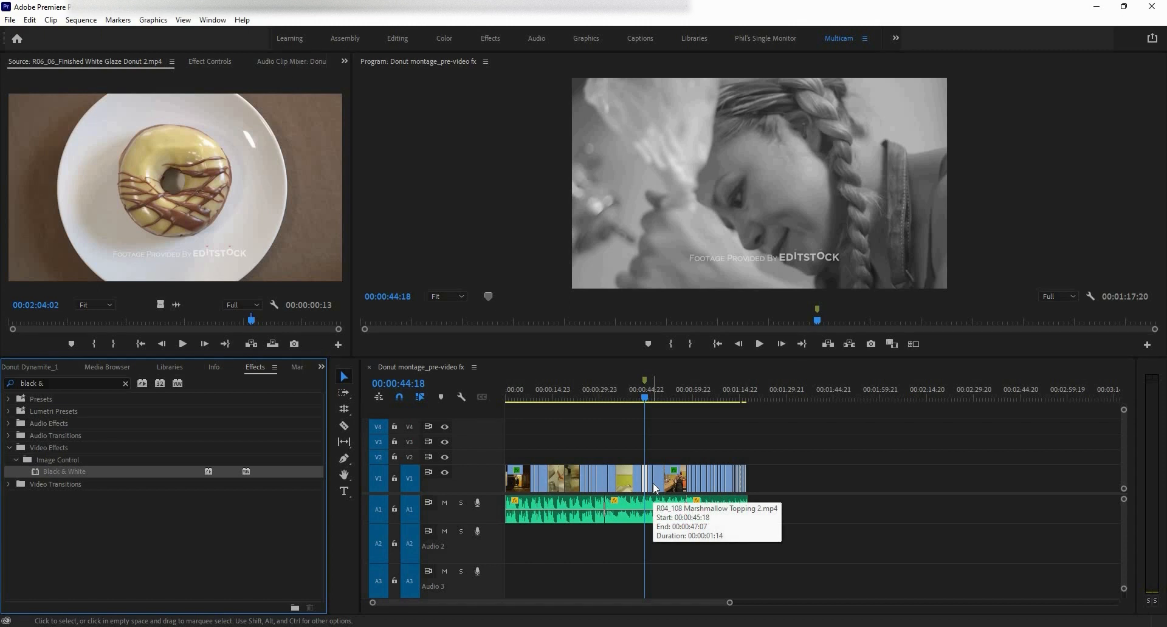
# Step: Collapse Motion and Opacity in the Marshmallow clip's effect controls, and toggle the Black & White effect off and on
pyautogui.click(203, 59)
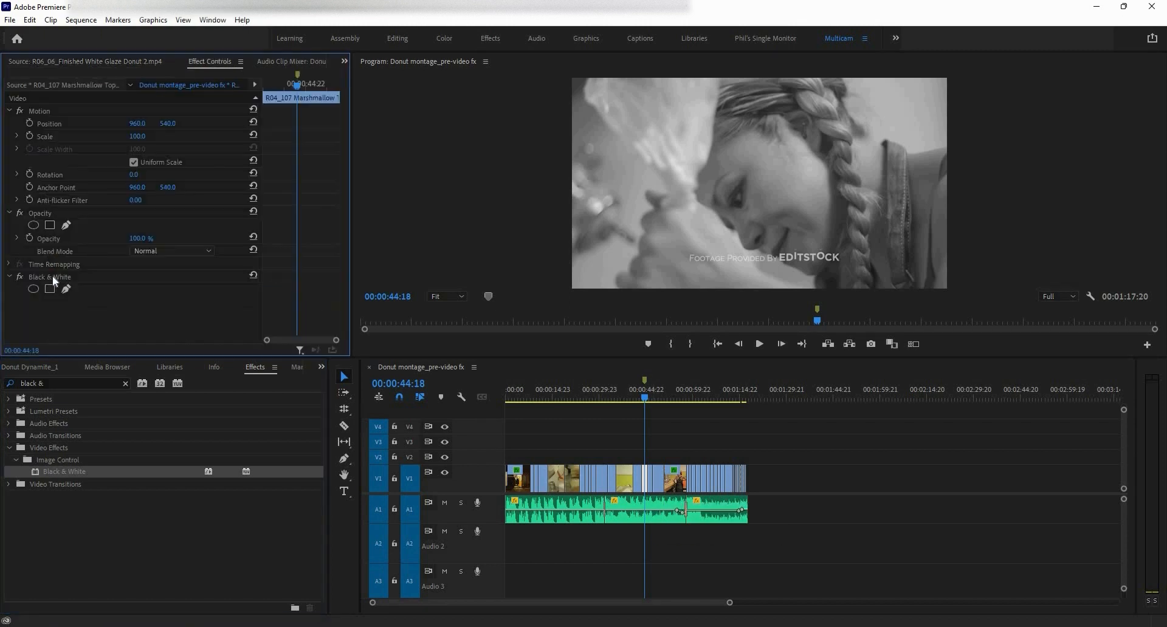
pyautogui.click(9, 110)
pyautogui.click(9, 123)
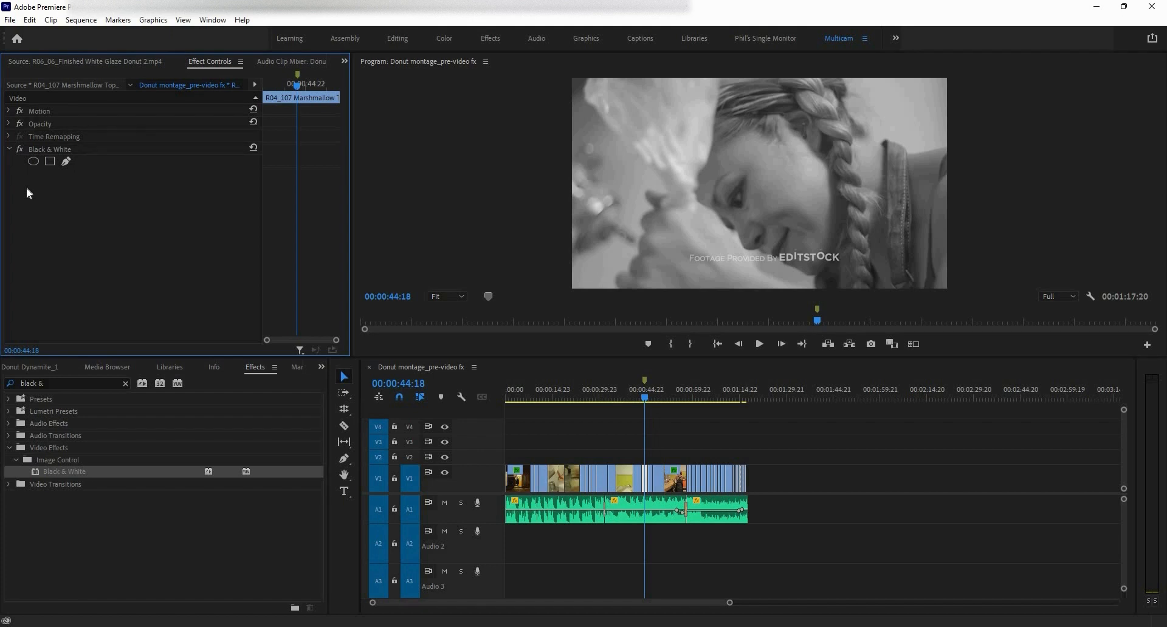
pyautogui.click(20, 150)
pyautogui.click(20, 150)
# Step: Delete the Black & White effect from the Marshmallow clip and apply it again from the effects list
pyautogui.click(54, 152)
pyautogui.rightClick(53, 150)
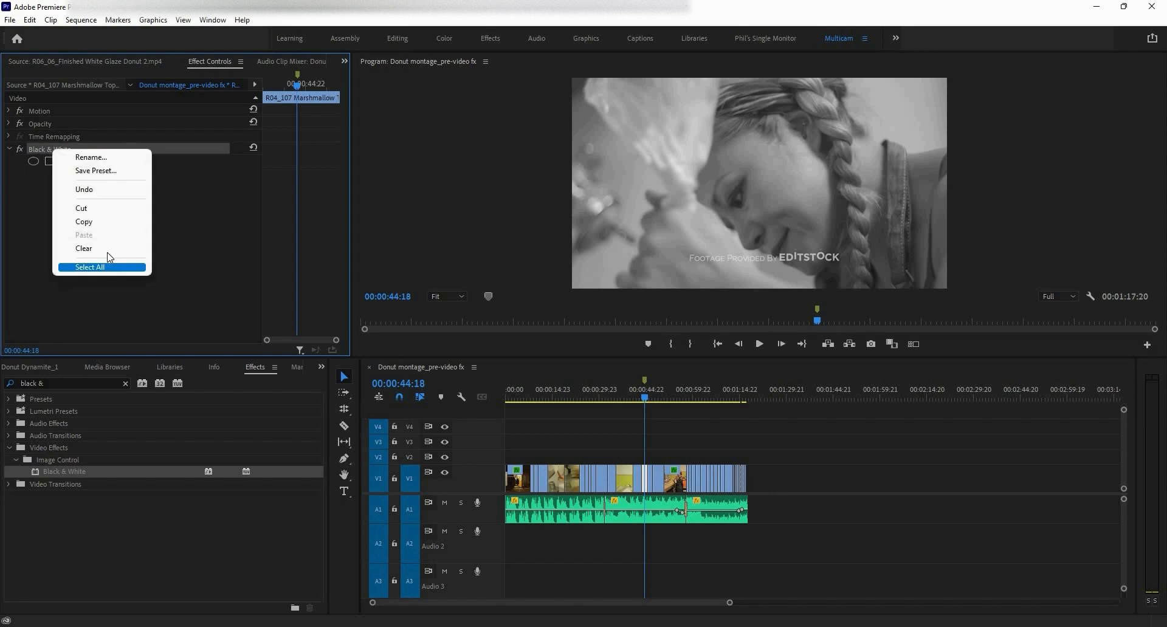
pyautogui.click(114, 157)
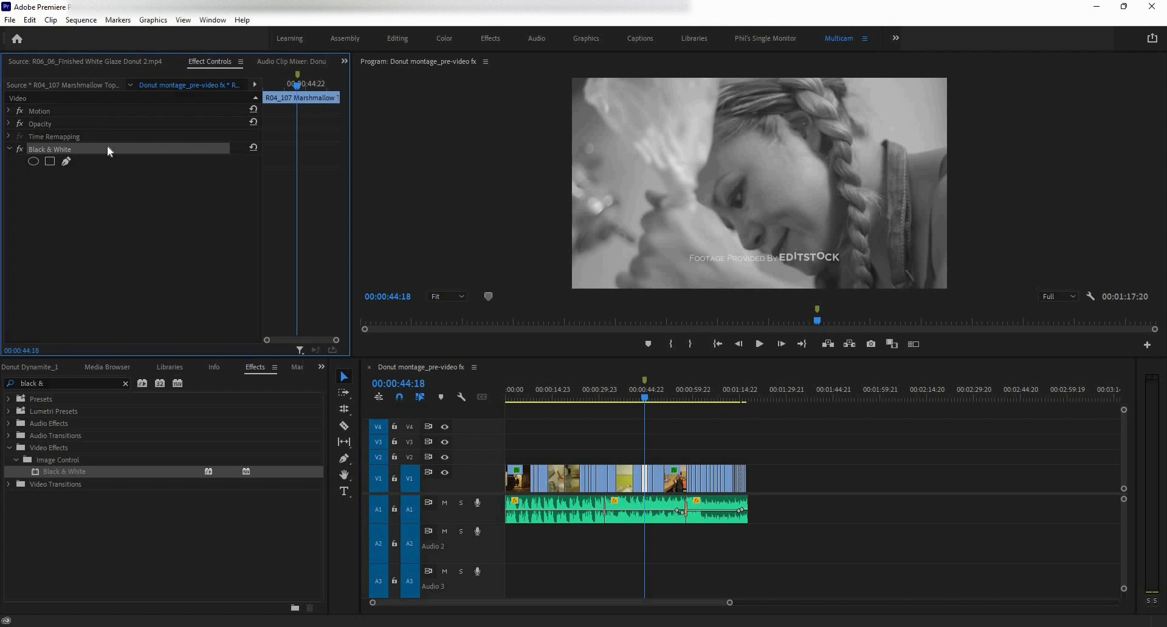
pyautogui.press('Delete')
pyautogui.moveTo(76, 473); pyautogui.dragTo(81, 183)
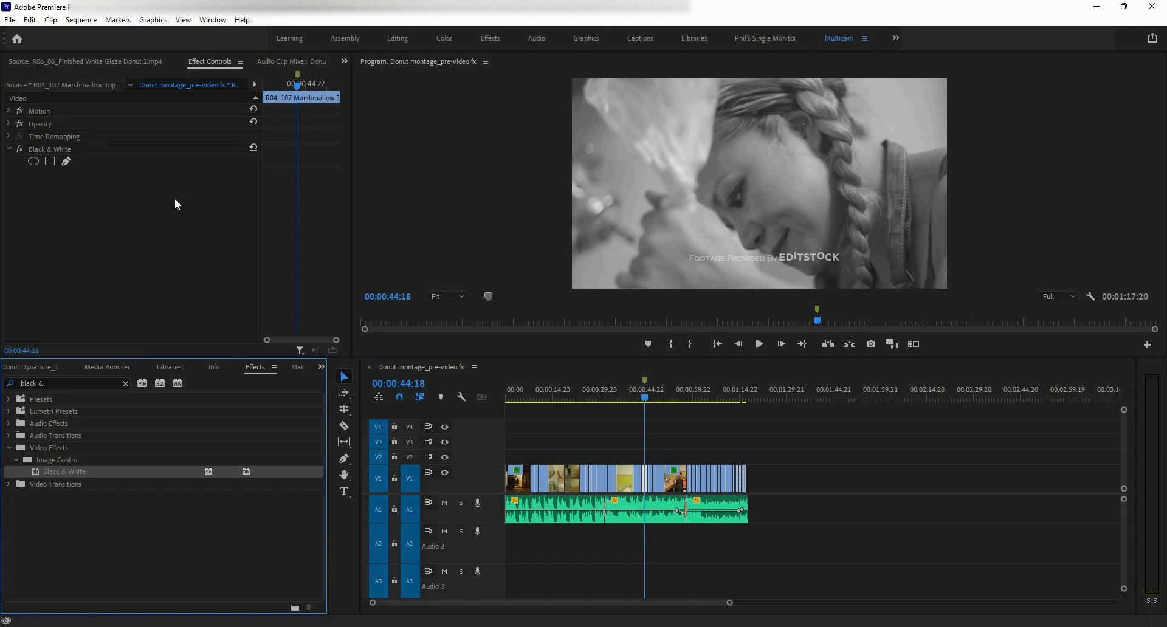
# Step: Search the effects for "tint" and add the Tint effect below Black & White on the Marshmallow clip
pyautogui.tripleClick(101, 383)
pyautogui.press('BackSpace')
pyautogui.write('tim')
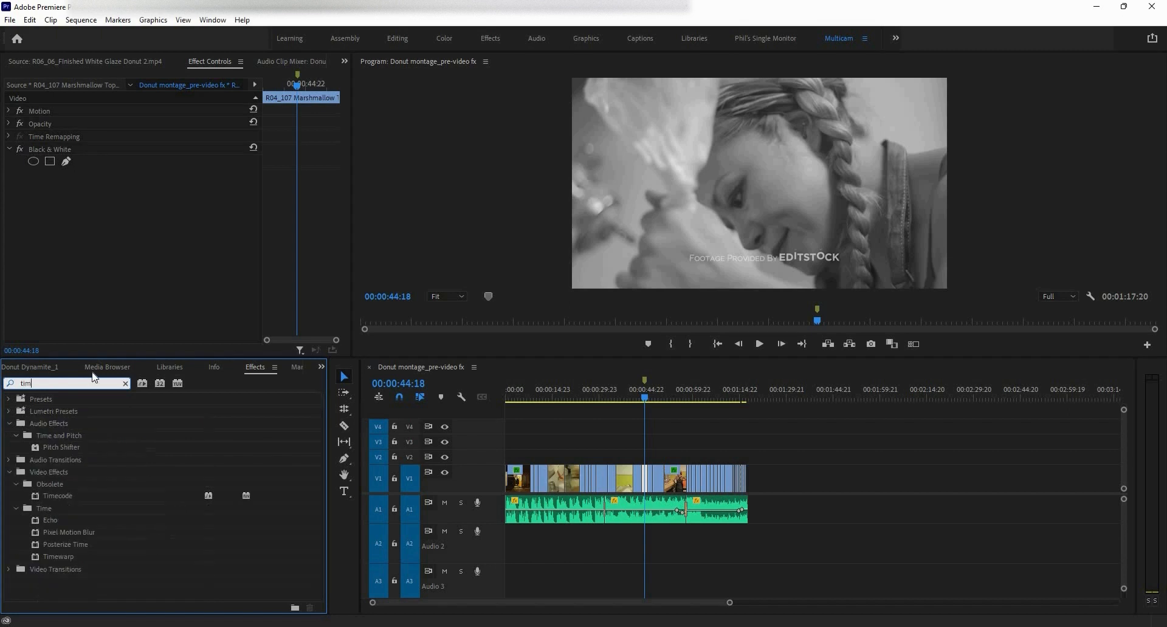
pyautogui.write('t')
pyautogui.press('BackSpace')
pyautogui.press('BackSpace')
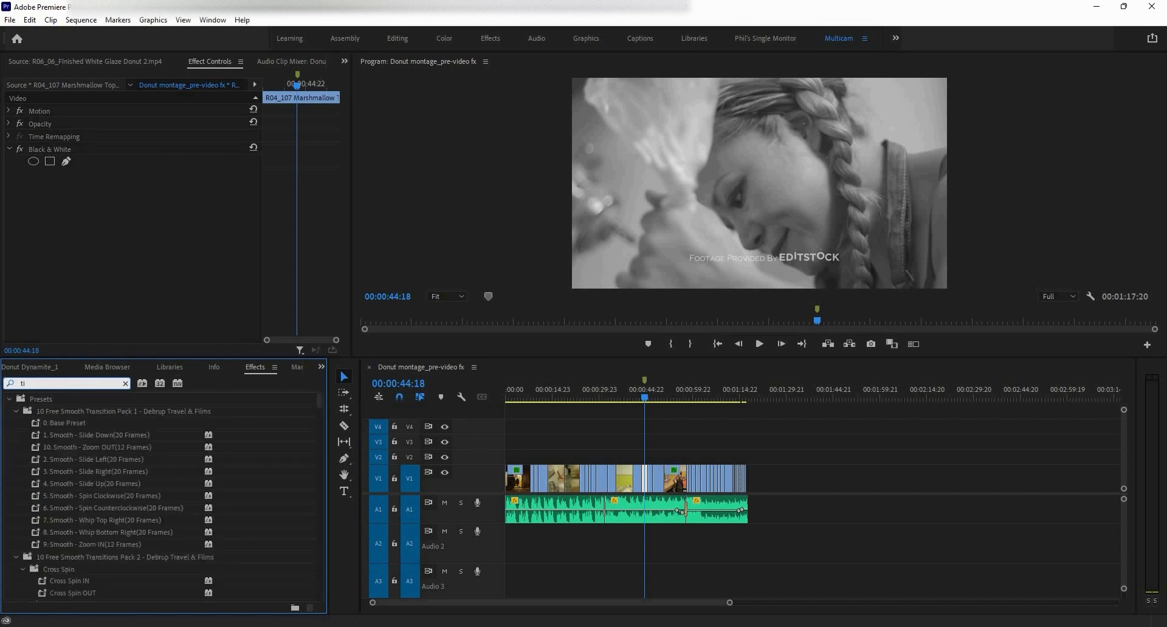
pyautogui.write('nt')
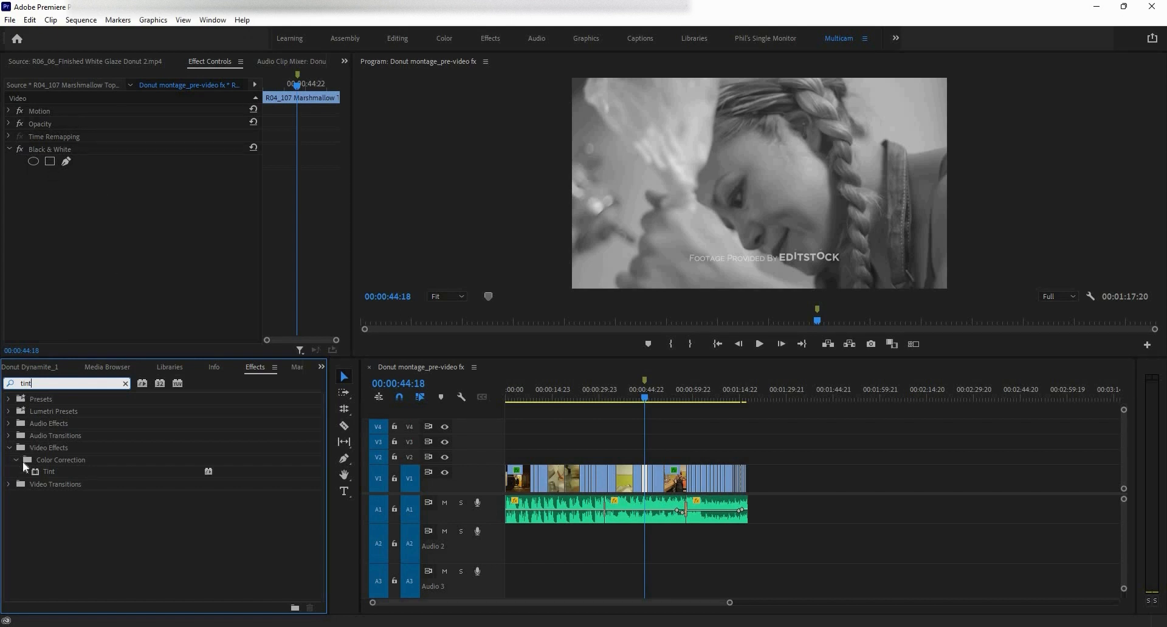
pyautogui.moveTo(42, 469); pyautogui.dragTo(49, 256)
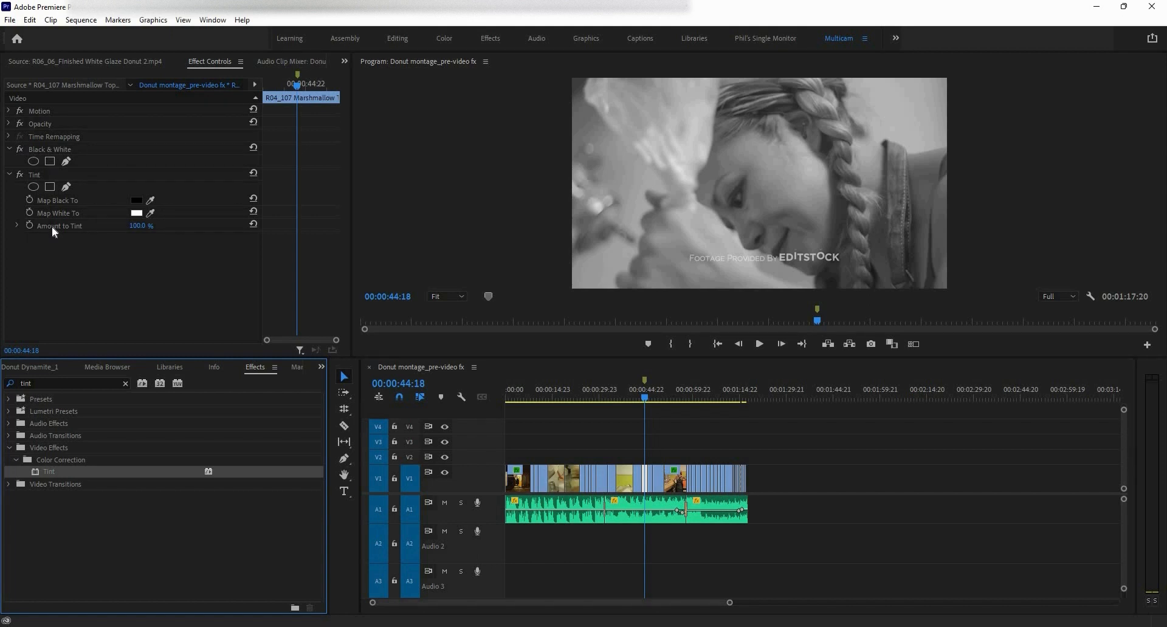
# Step: Open the Tint effect's Map White To color and set its hue to 55°
pyautogui.click(137, 213)
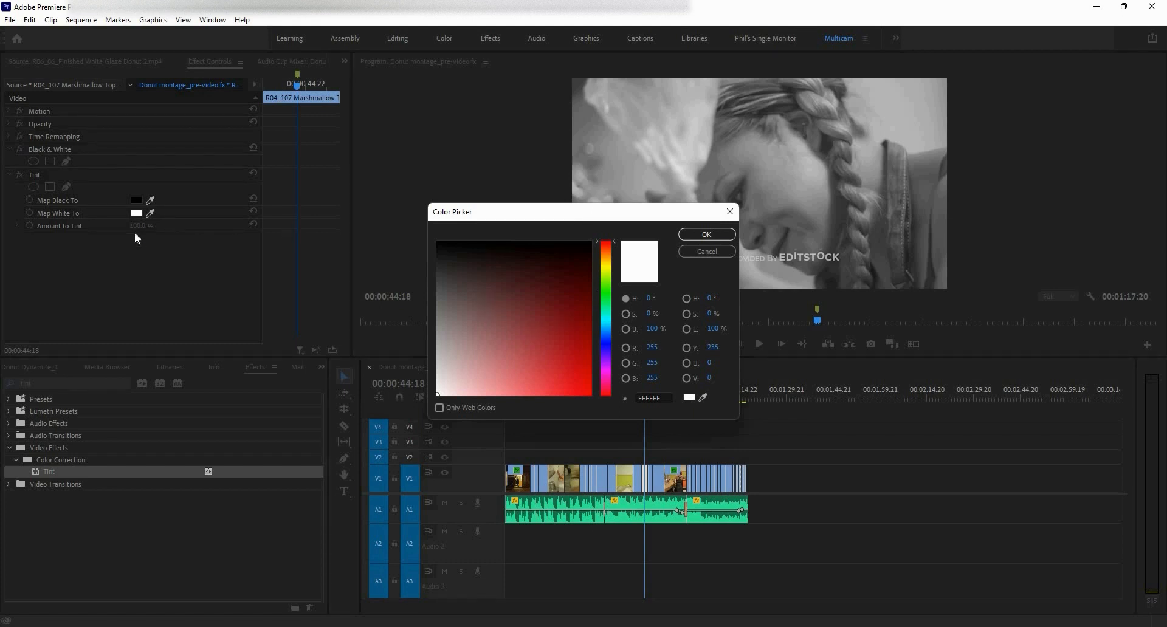
pyautogui.click(613, 262)
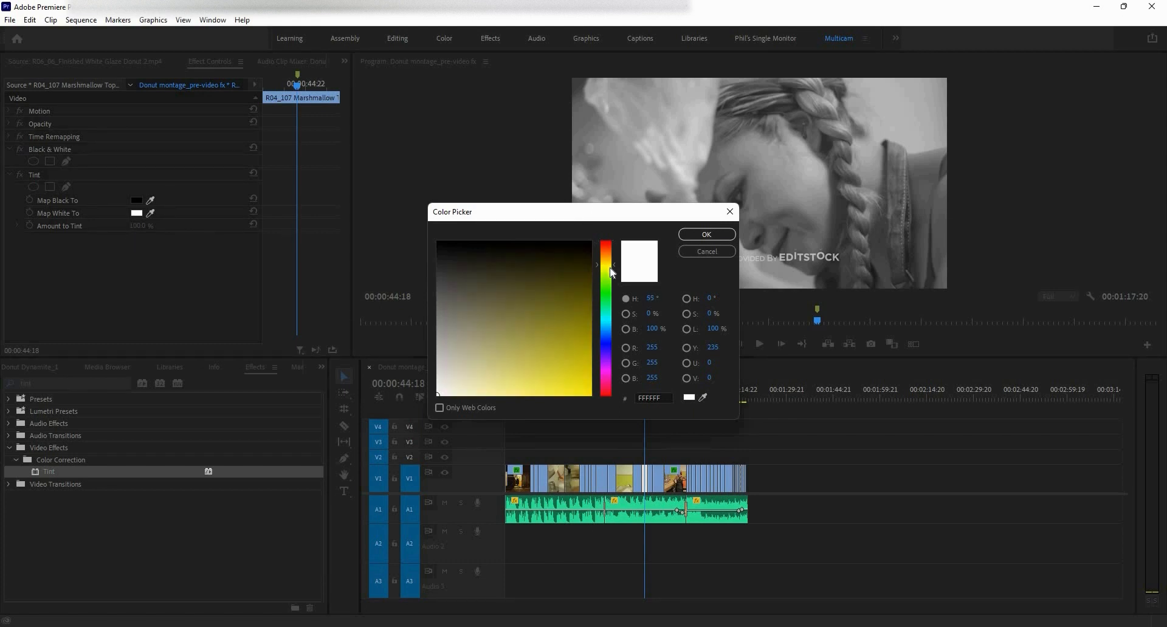
# Step: Set the Tint effect's Map White To colour to yellow with a 48° hue, and lower its saturation slightly
pyautogui.click(590, 393)
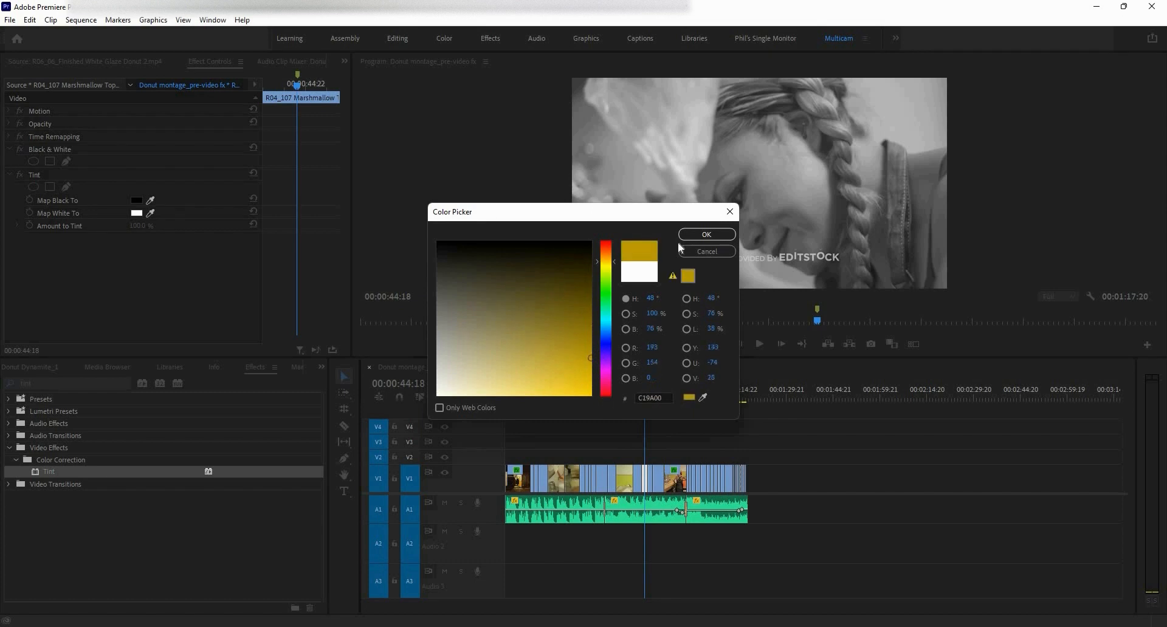
pyautogui.click(693, 238)
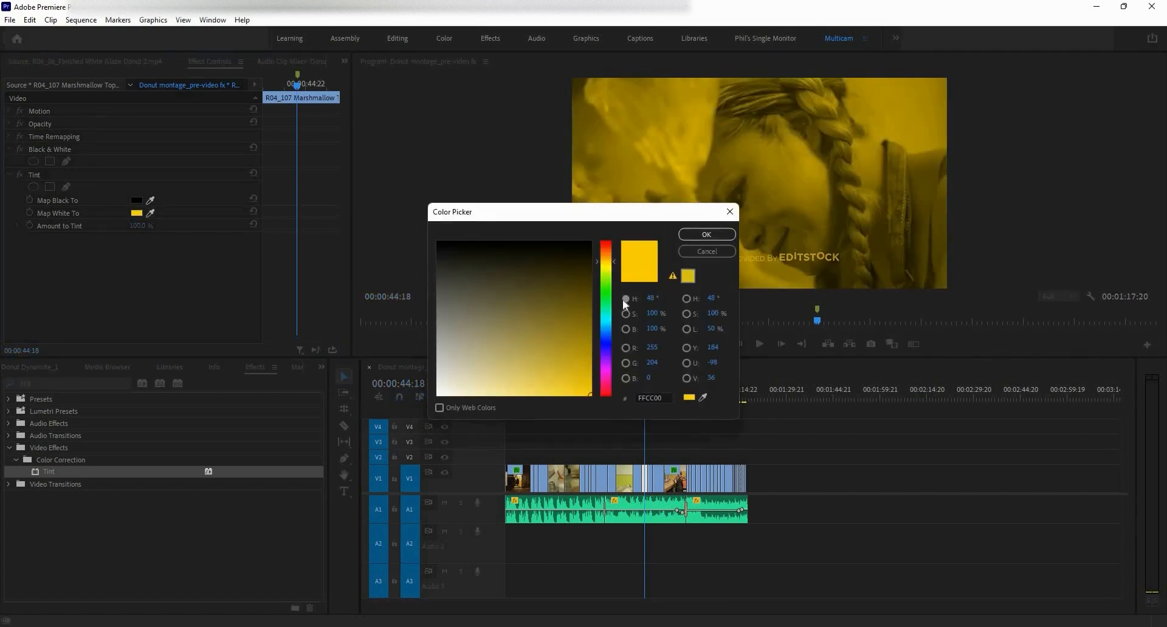
pyautogui.click(626, 313)
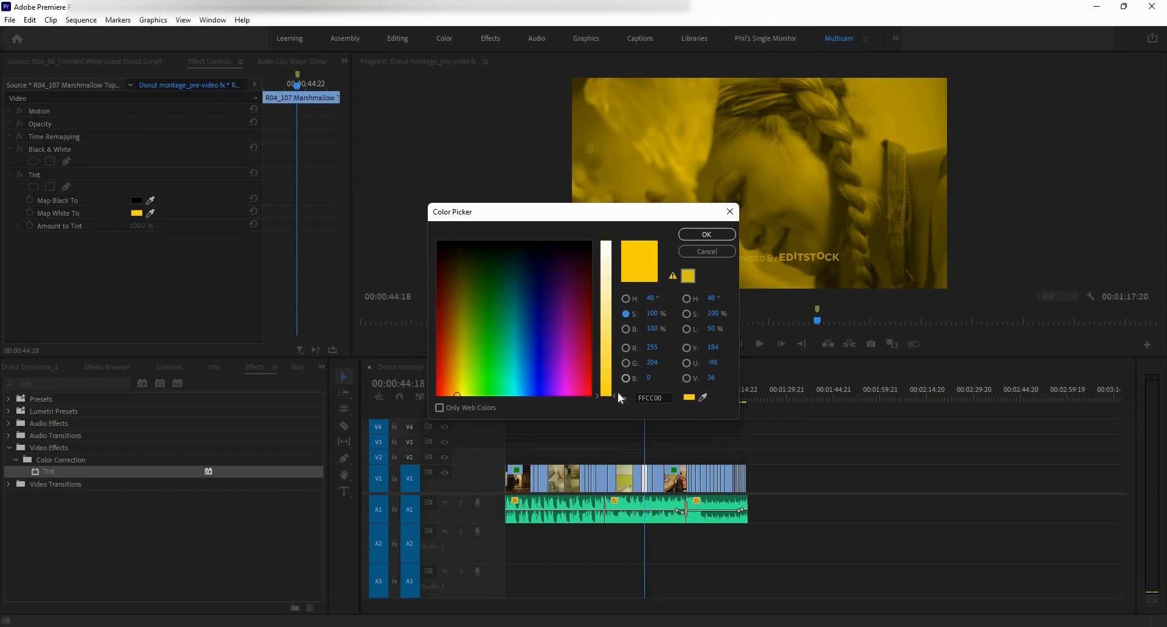
pyautogui.moveTo(615, 380); pyautogui.dragTo(614, 369)
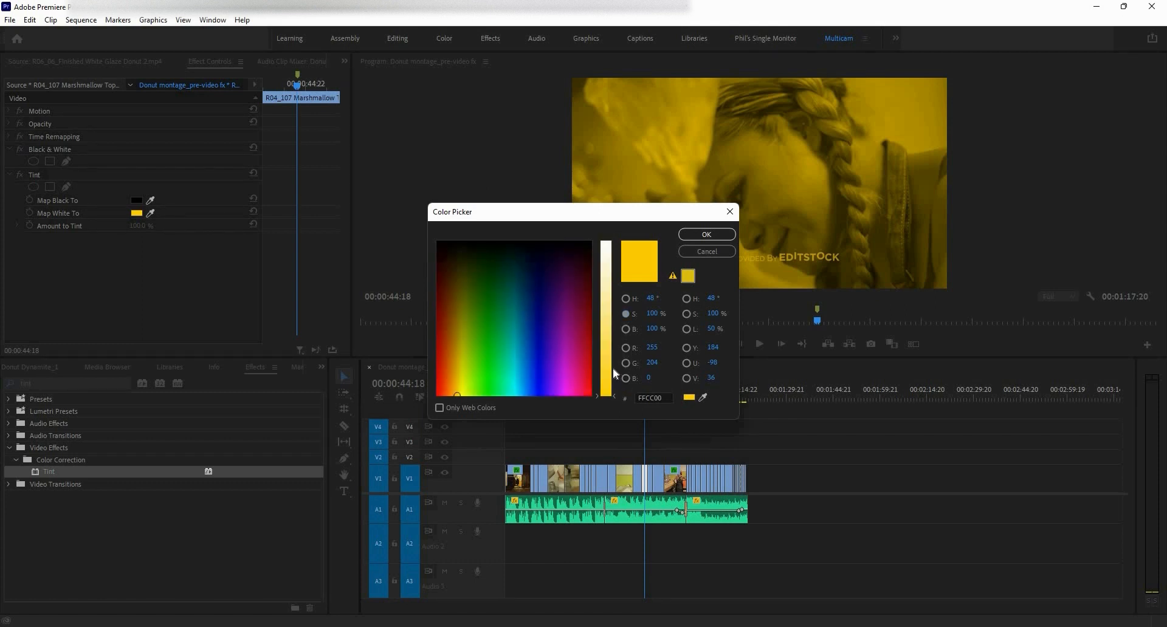
pyautogui.click(690, 235)
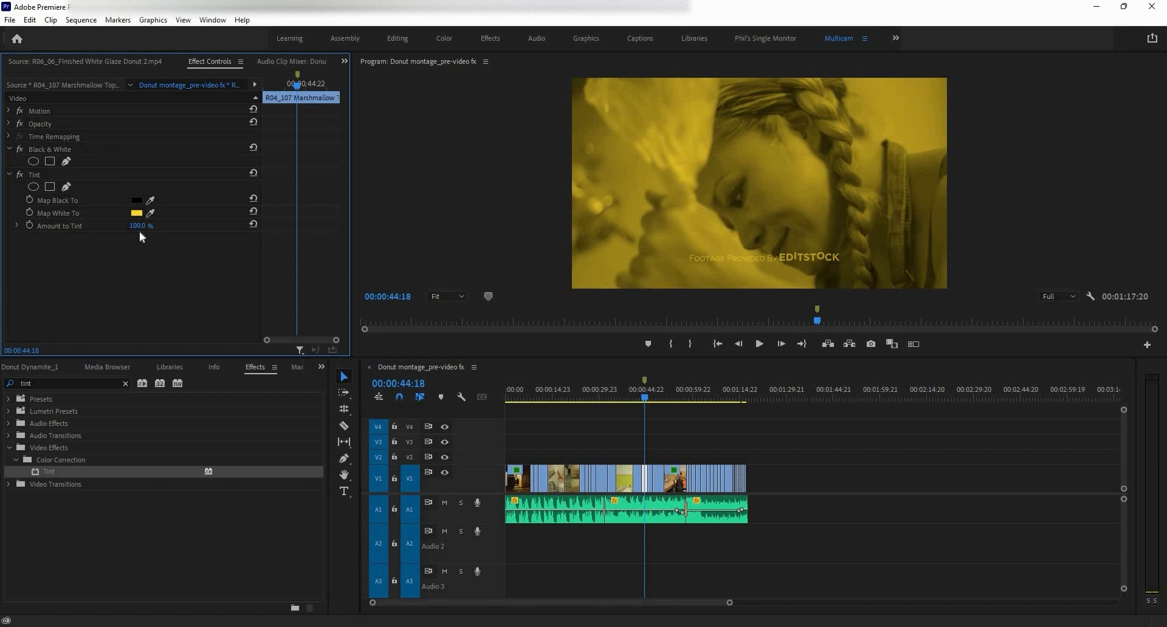
# Step: Set the Tint effect's Amount to Tint to 70%
pyautogui.moveTo(141, 226)
pyautogui.mouseDown()
pyautogui.moveTo(87, 226)
pyautogui.moveTo(161, 226)
pyautogui.mouseUp()
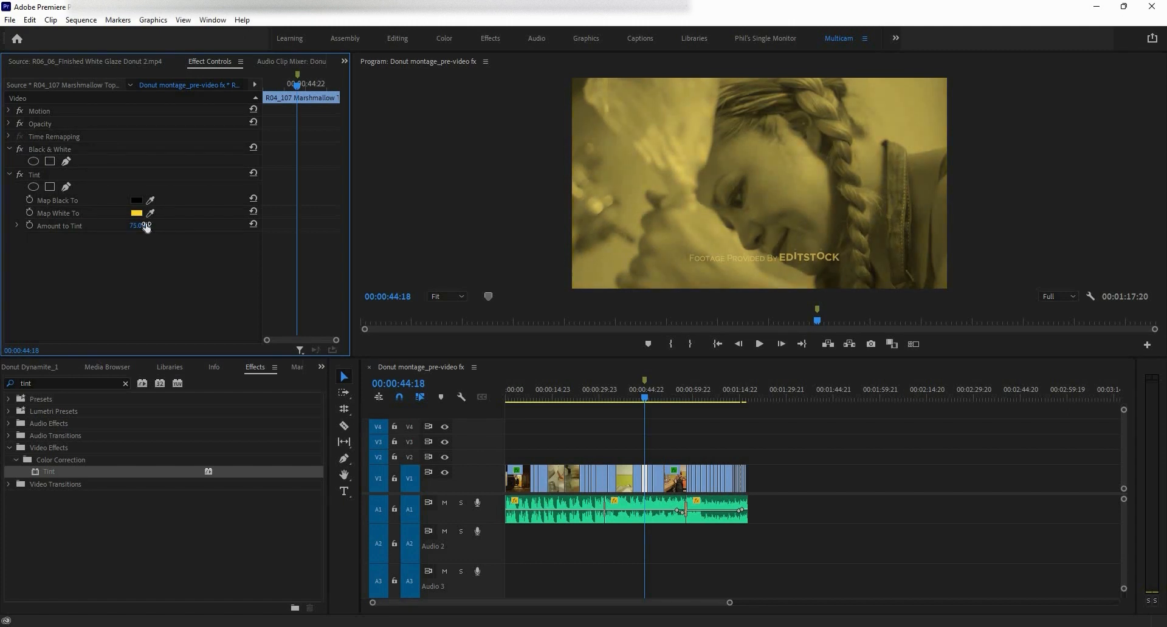
pyautogui.press('Tab')
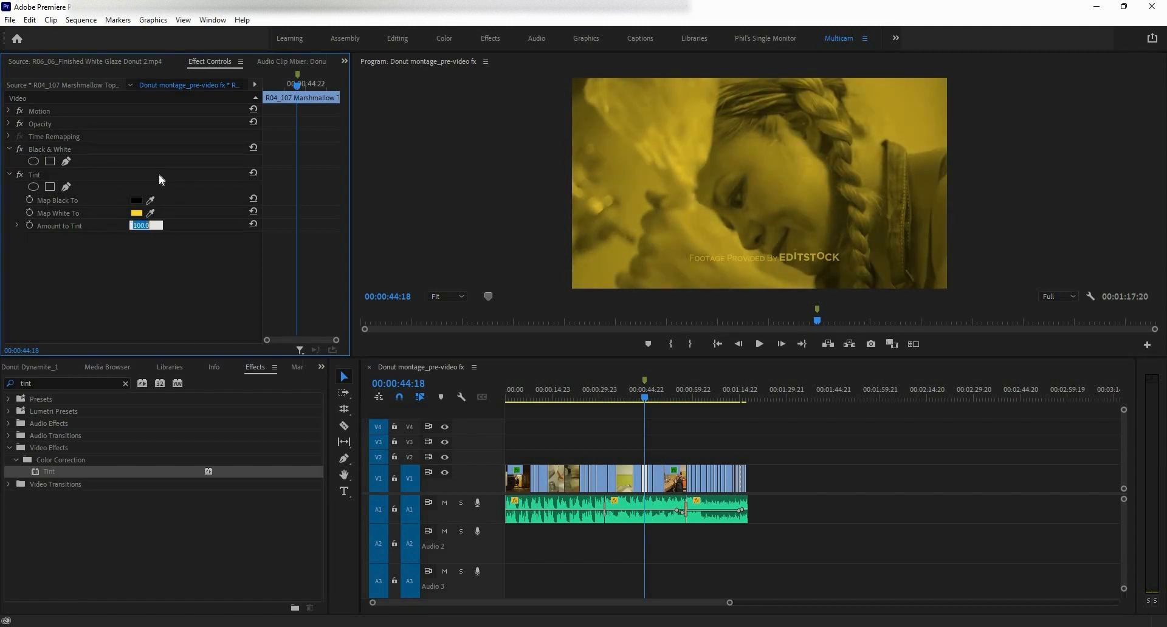
pyautogui.write('70')
pyautogui.press('Return')
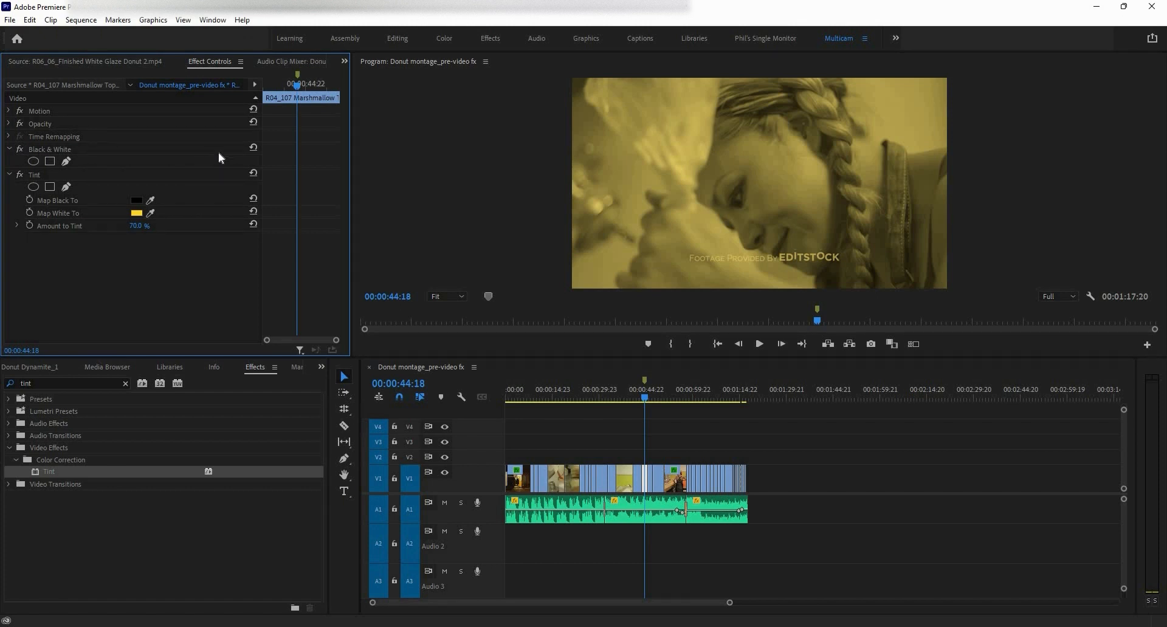
# Step: Test the effect order by moving Tint above and back below Black & White, switching each effect off and on to compare
pyautogui.click(50, 177)
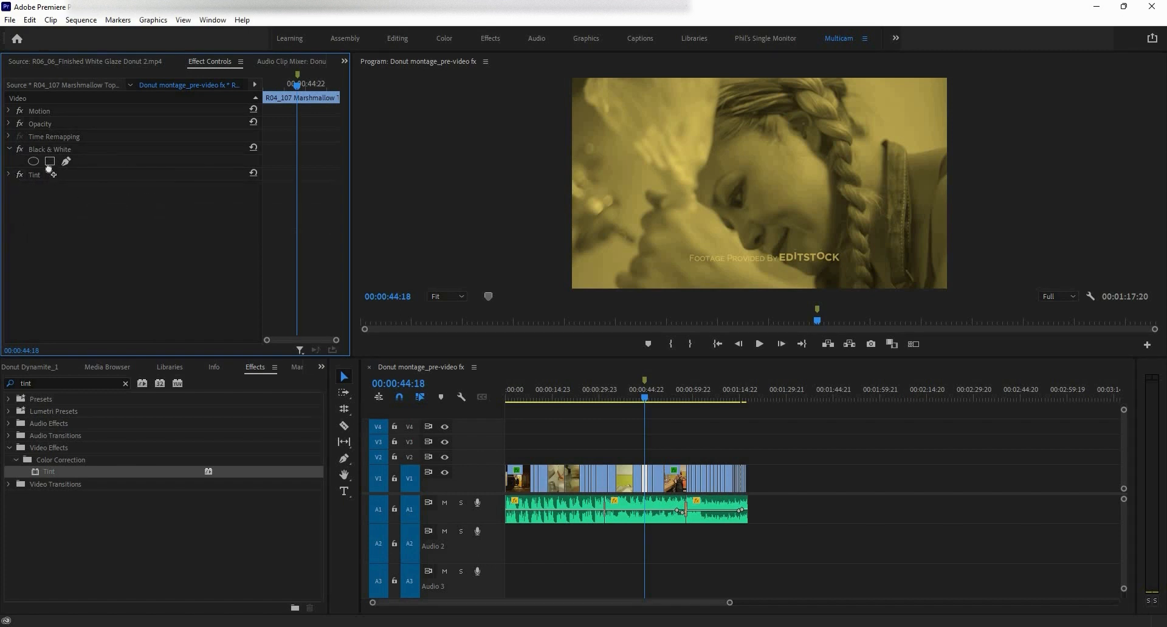
pyautogui.moveTo(50, 176); pyautogui.dragTo(56, 147)
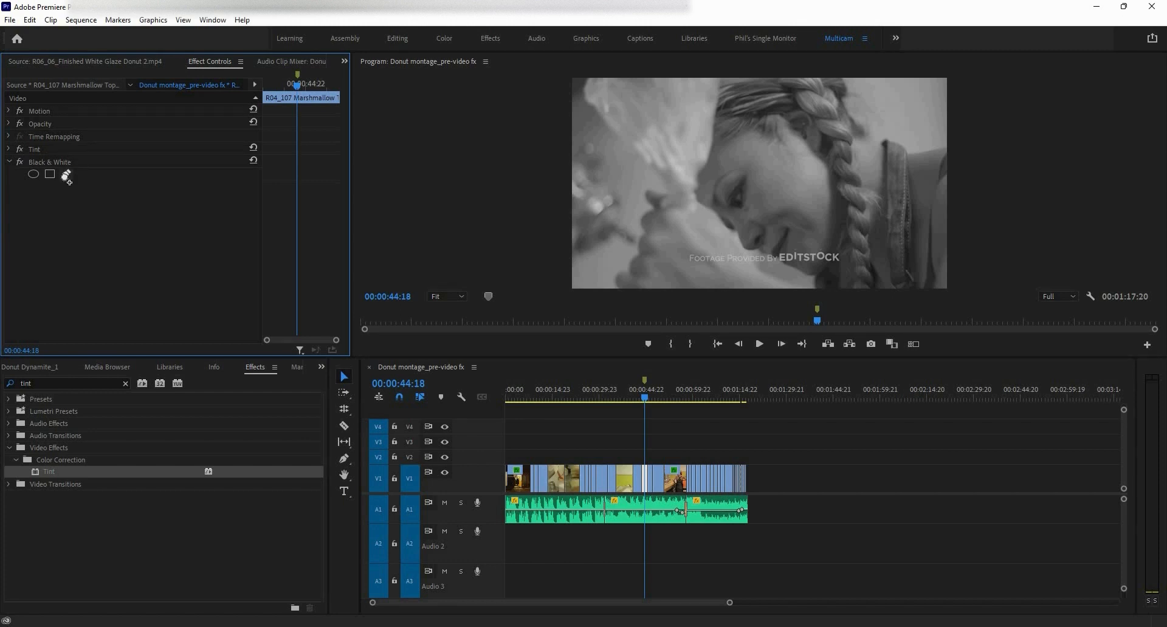
pyautogui.moveTo(57, 149); pyautogui.dragTo(62, 182)
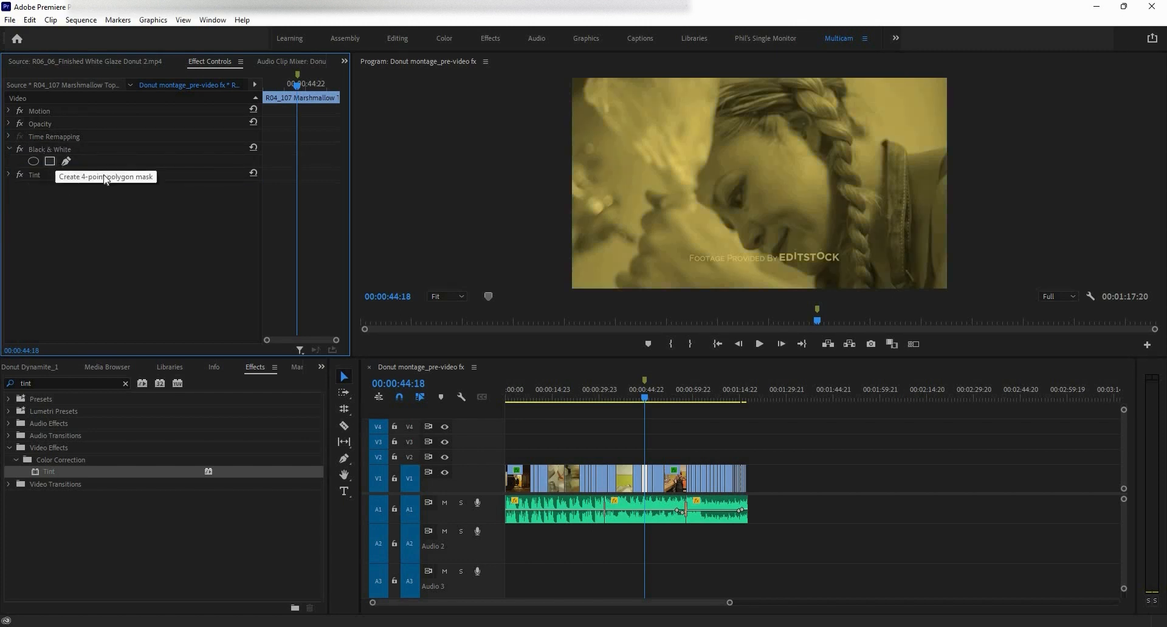
pyautogui.moveTo(106, 180); pyautogui.dragTo(102, 149)
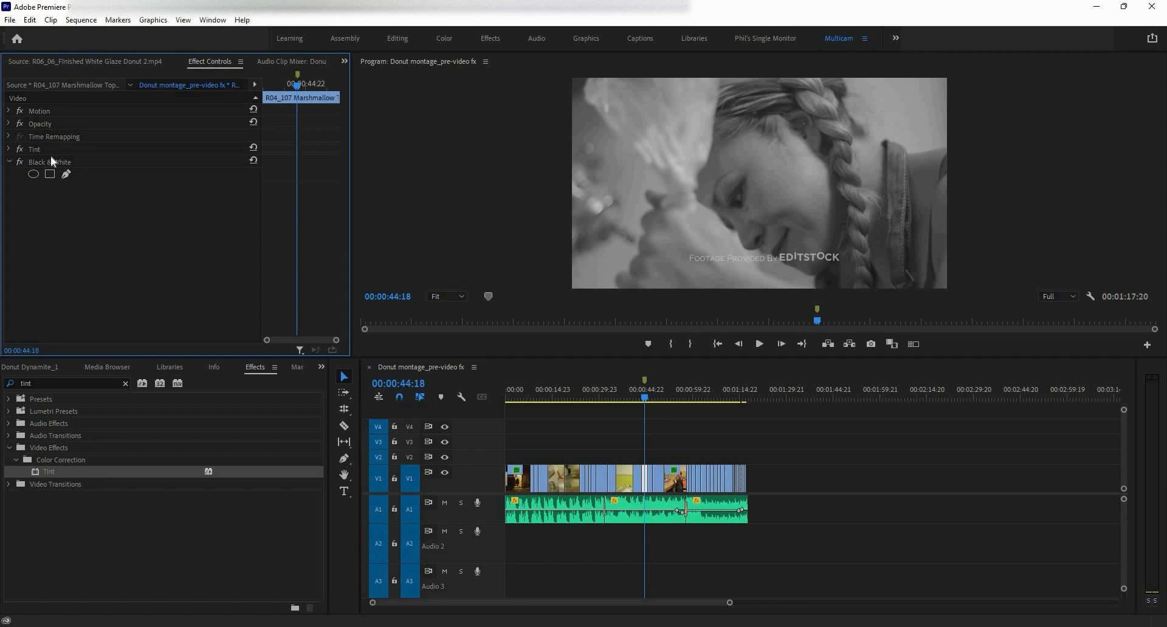
pyautogui.click(20, 149)
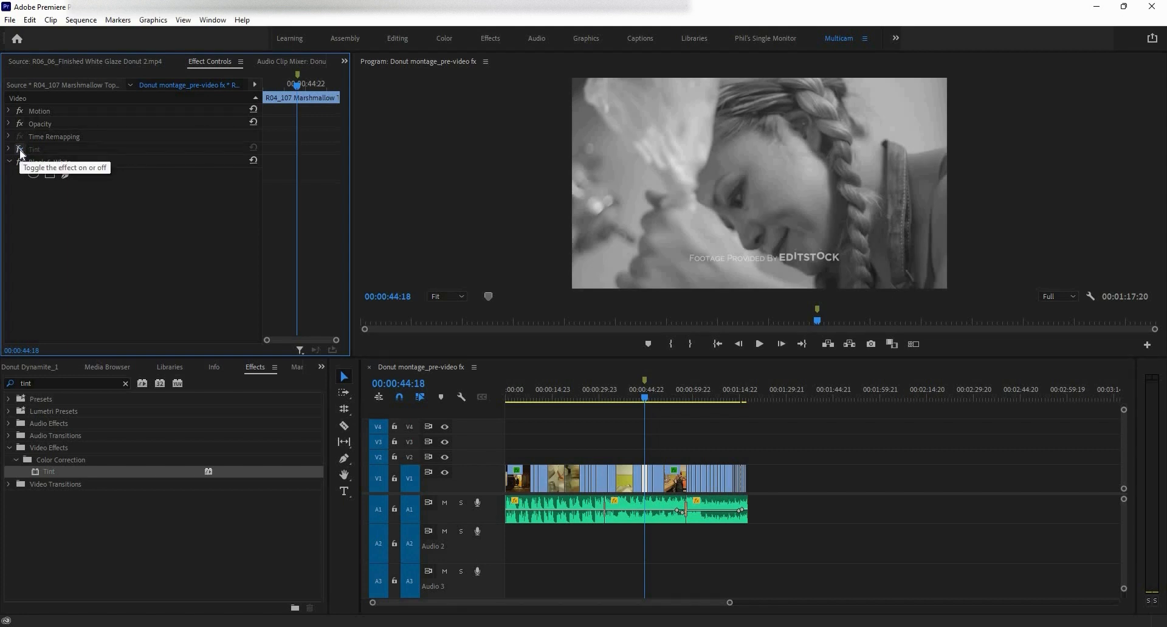
pyautogui.click(20, 149)
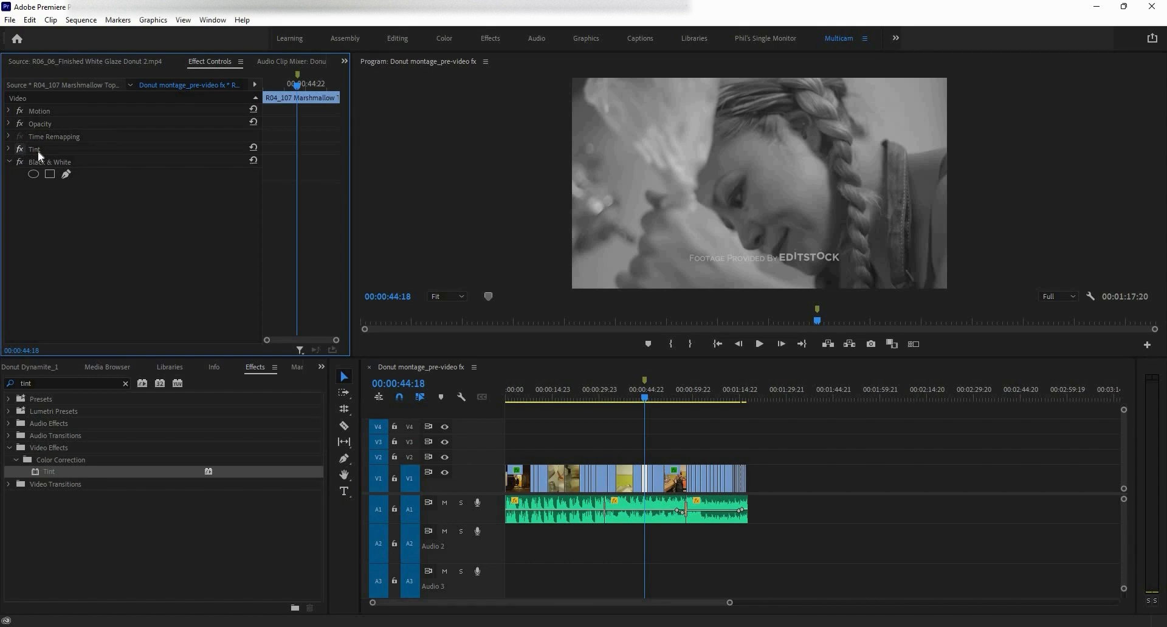
pyautogui.moveTo(38, 150); pyautogui.dragTo(43, 179)
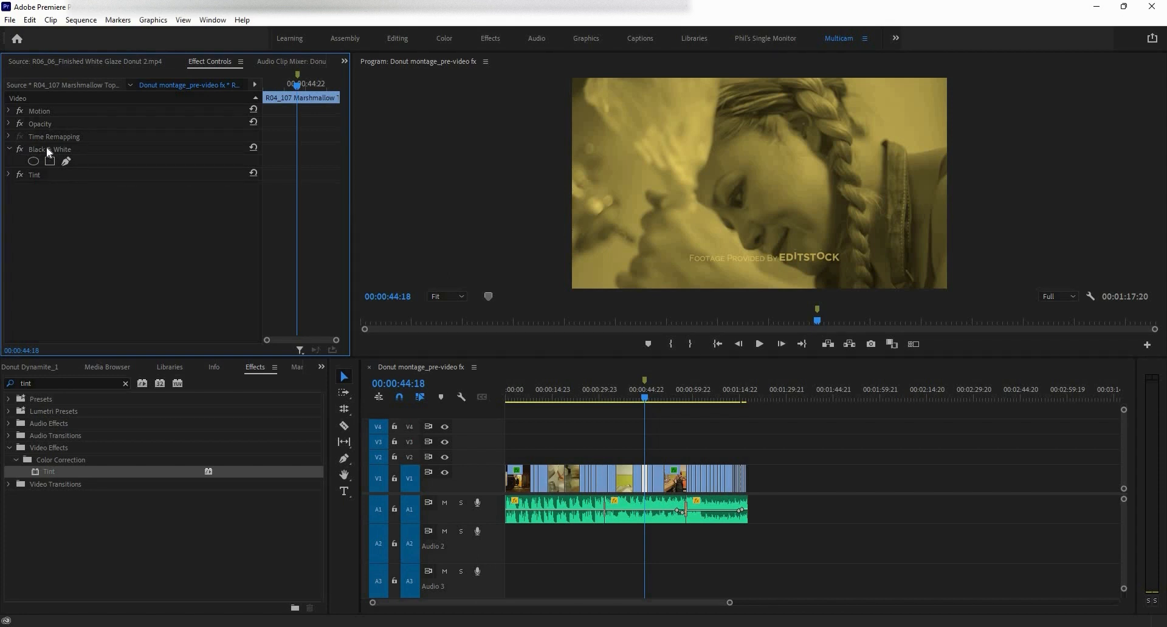
pyautogui.click(19, 152)
pyautogui.click(17, 152)
# Step: Search the effects for "blur", apply Gaussian Blur to the clip, and set its Blurriness to 51
pyautogui.click(125, 383)
pyautogui.click(96, 381)
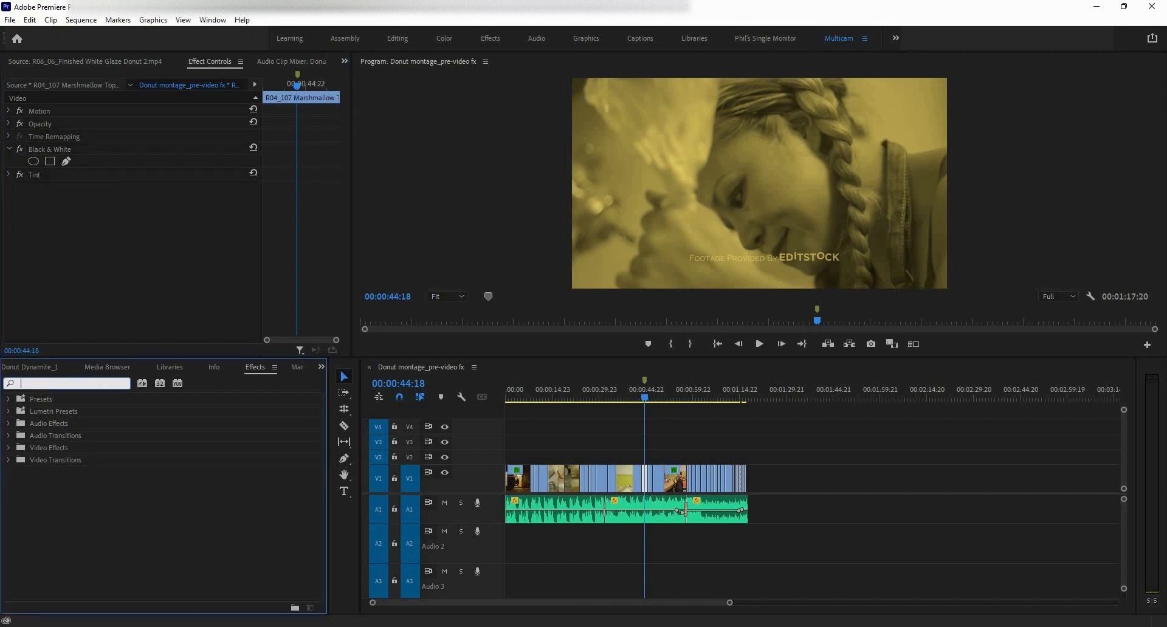
pyautogui.write('blur')
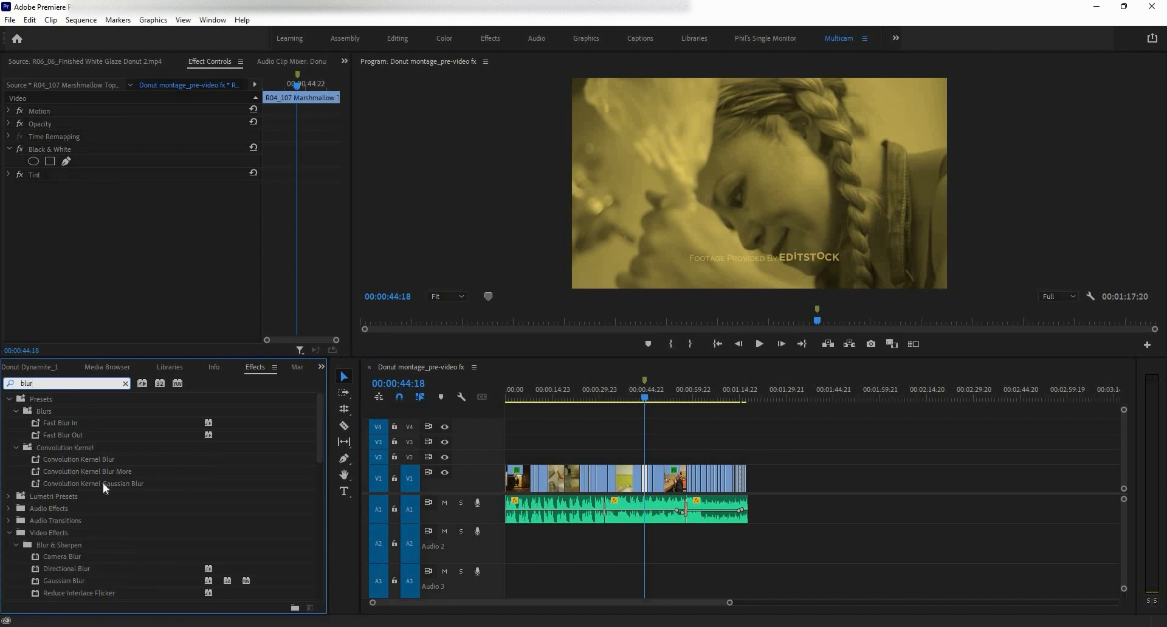
pyautogui.scroll(-1, 88, 550)
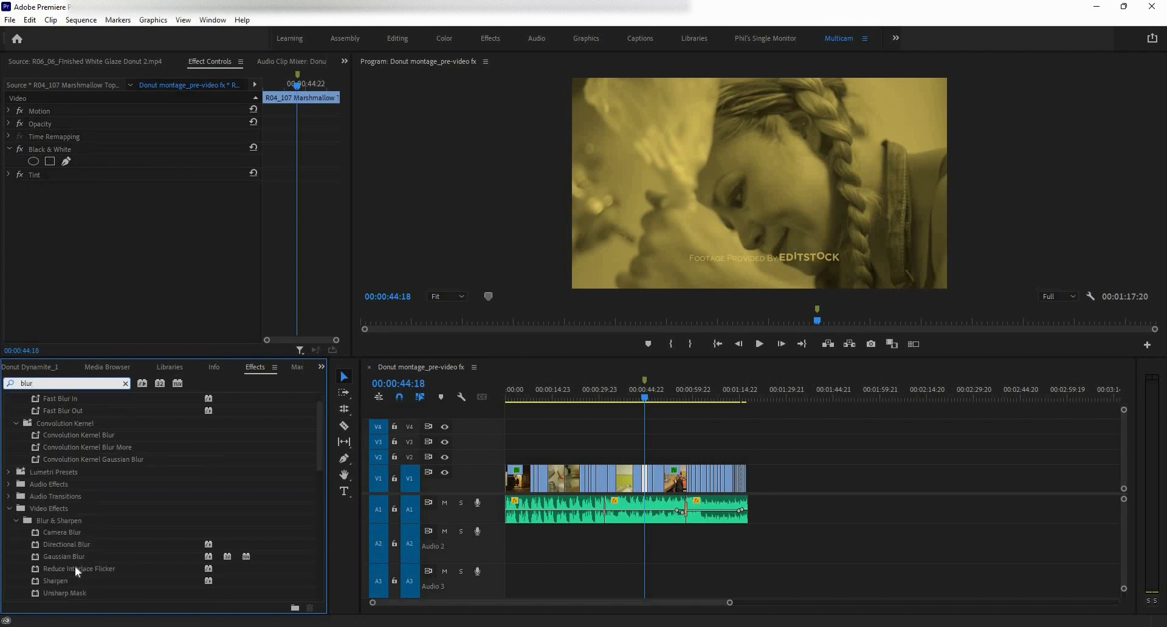
pyautogui.moveTo(70, 555); pyautogui.dragTo(50, 291)
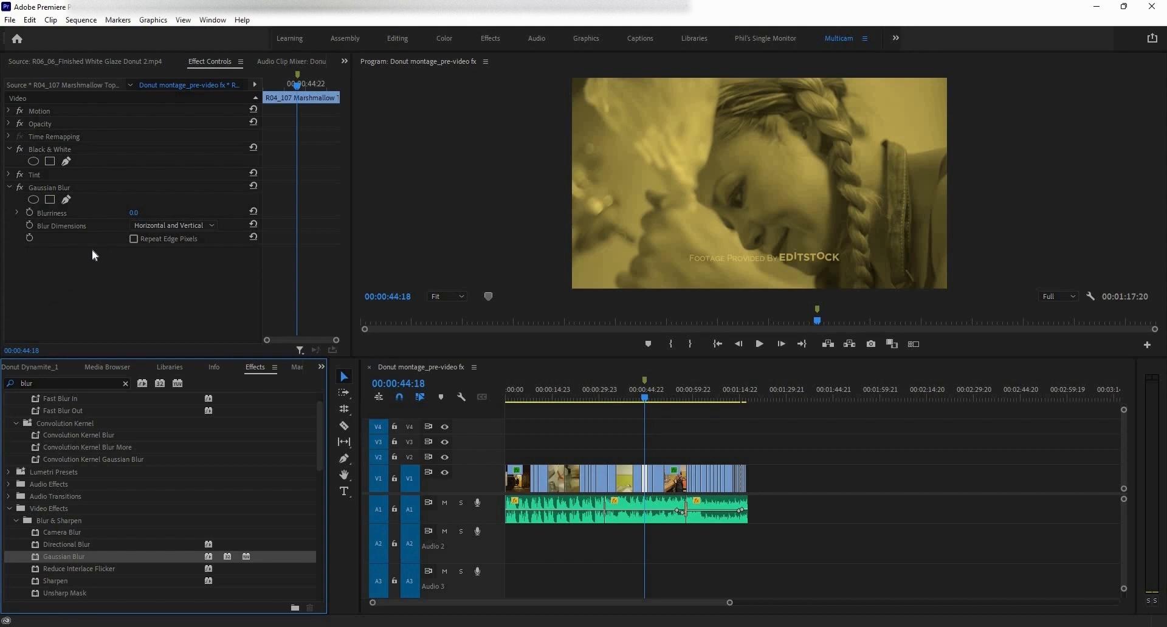
pyautogui.moveTo(134, 213)
pyautogui.mouseDown()
pyautogui.moveTo(166, 212)
pyautogui.moveTo(146, 213)
pyautogui.mouseUp()
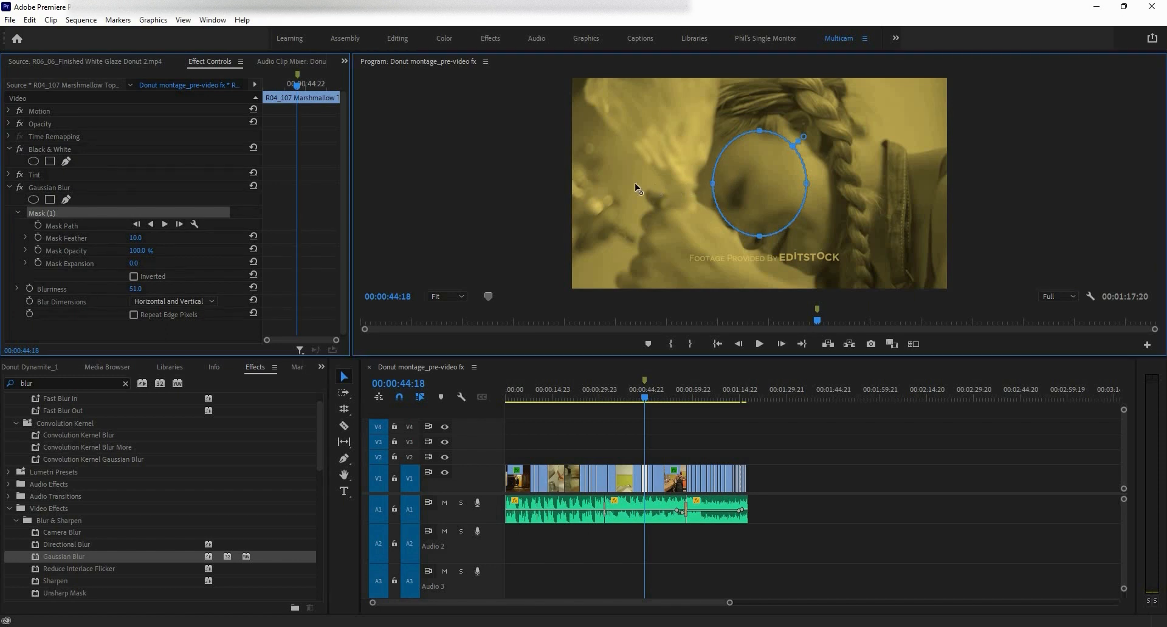
# Step: Stretch the Gaussian Blur's elliptical mask until it reaches all four edges of the video frame
pyautogui.moveTo(712, 183); pyautogui.dragTo(572, 183)
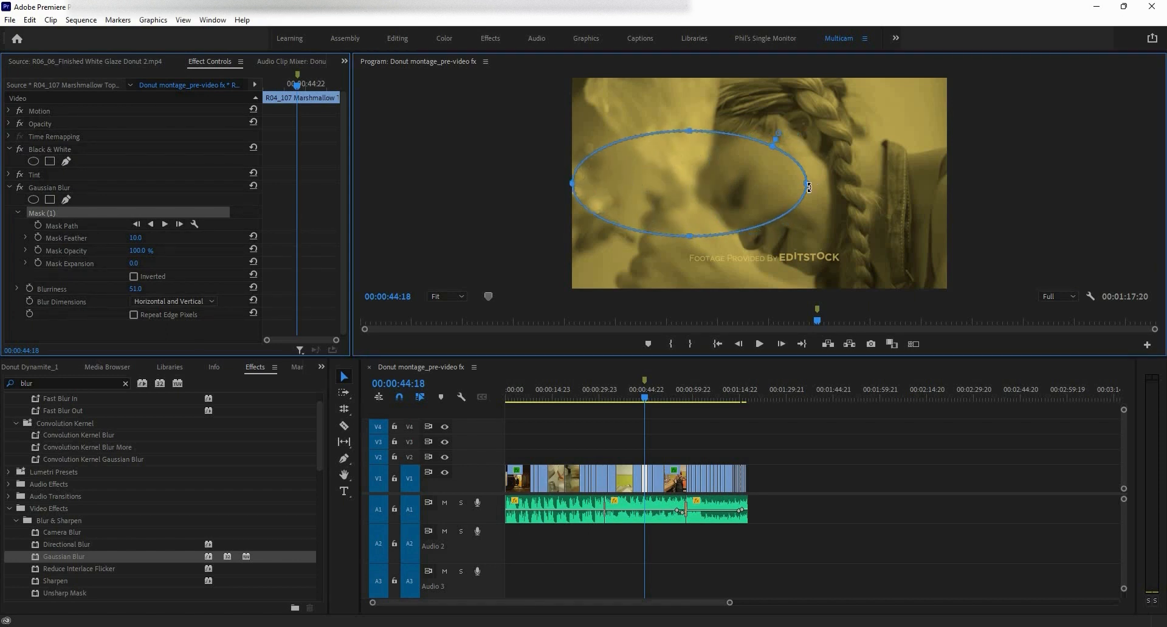
pyautogui.moveTo(809, 187); pyautogui.dragTo(945, 183)
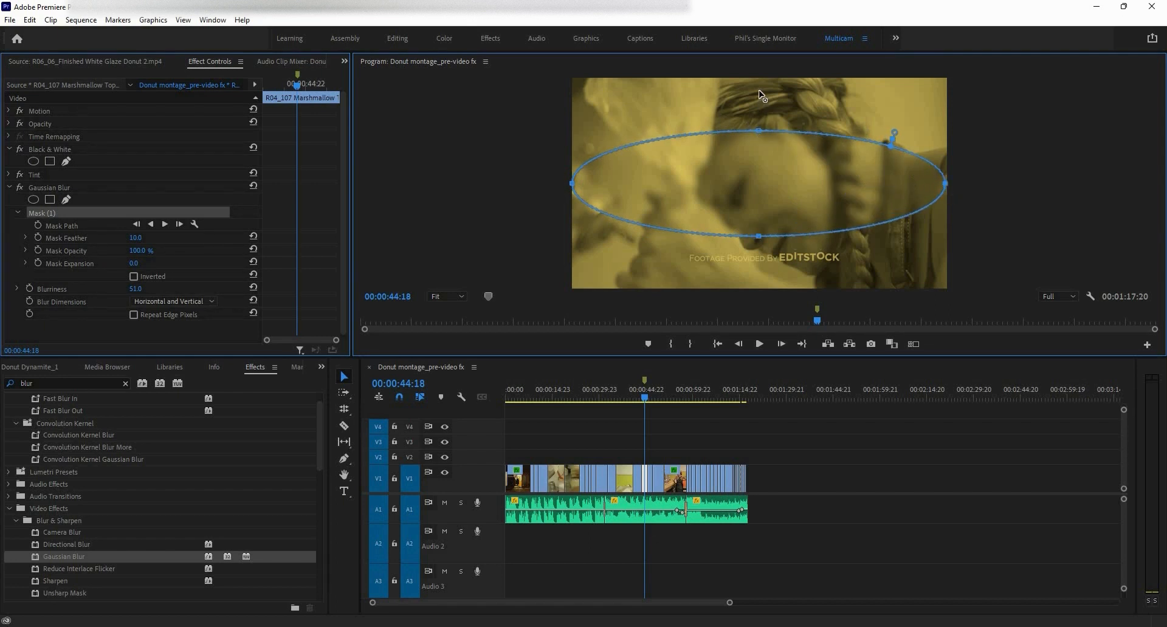
pyautogui.moveTo(758, 130); pyautogui.dragTo(758, 80)
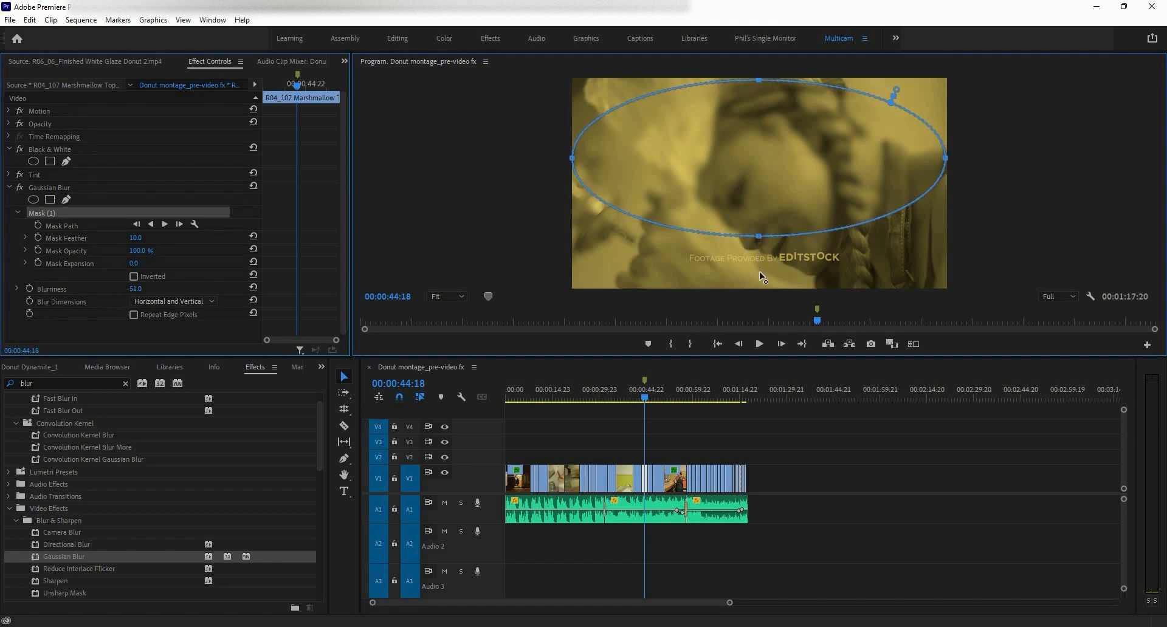
pyautogui.moveTo(760, 272); pyautogui.dragTo(760, 287)
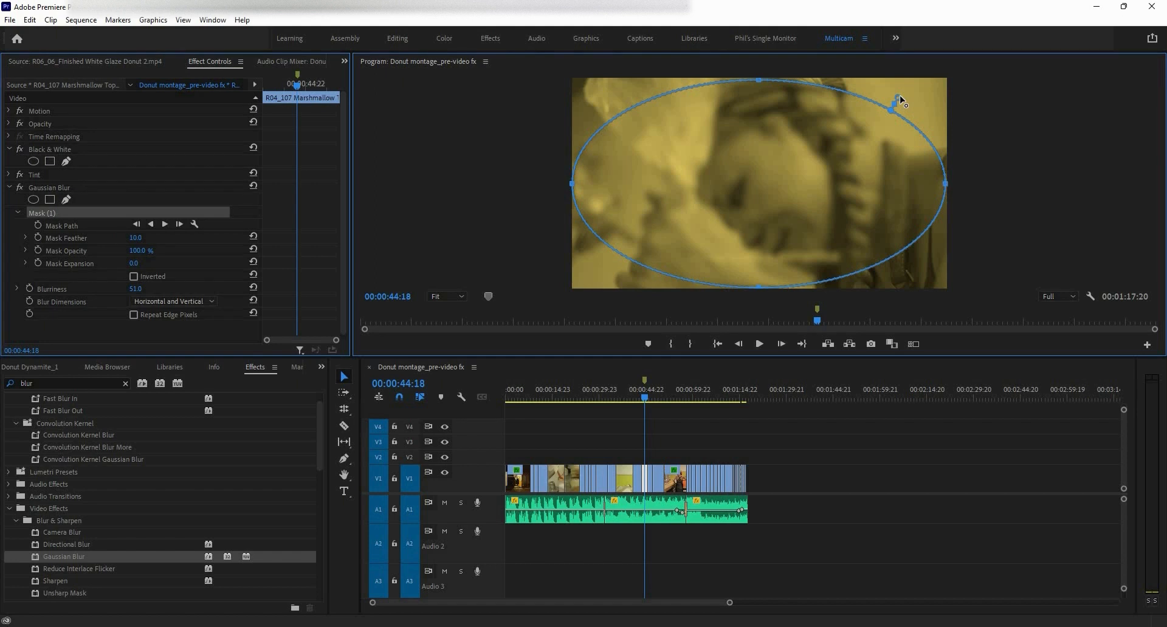
# Step: Increase the blur mask's feather to about 59 and invert the mask so only the frame's outer area is blurred
pyautogui.moveTo(900, 101)
pyautogui.mouseDown()
pyautogui.moveTo(860, 90)
pyautogui.moveTo(905, 82)
pyautogui.moveTo(904, 93)
pyautogui.mouseUp()
pyautogui.moveTo(744, 189); pyautogui.dragTo(744, 188)
pyautogui.click(134, 276)
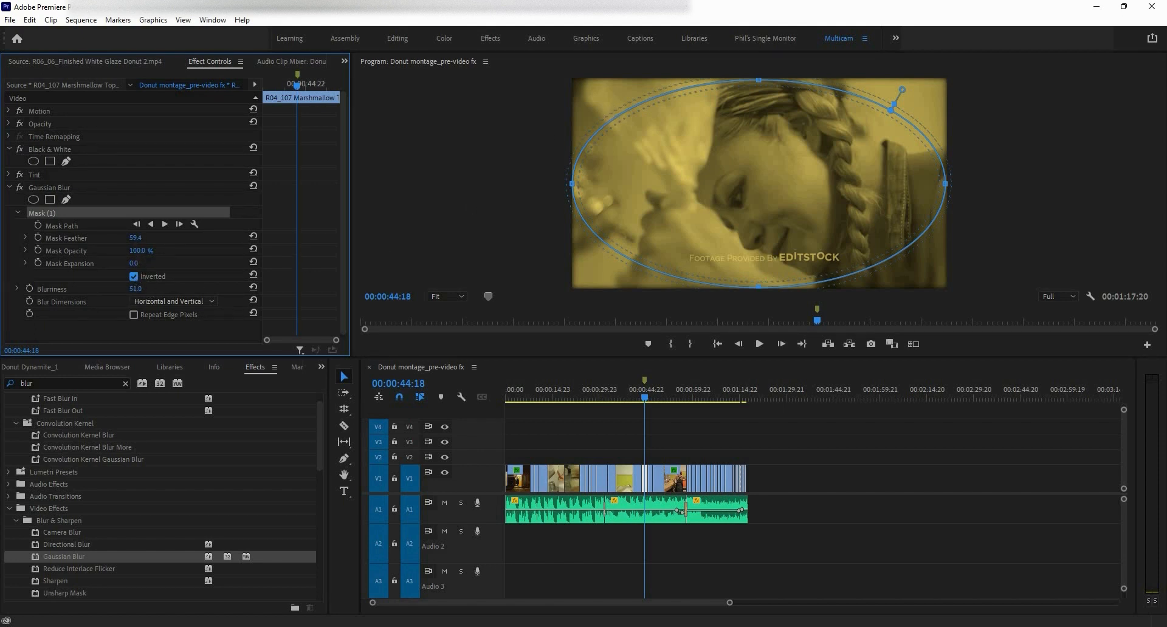
# Step: Soften the blur mask's edge further, raising its feather to about 176.5 while inspecting the enlarged program view
pyautogui.moveTo(135, 237)
pyautogui.mouseDown()
pyautogui.moveTo(230, 237)
pyautogui.moveTo(146, 238)
pyautogui.mouseUp()
pyautogui.press('`')
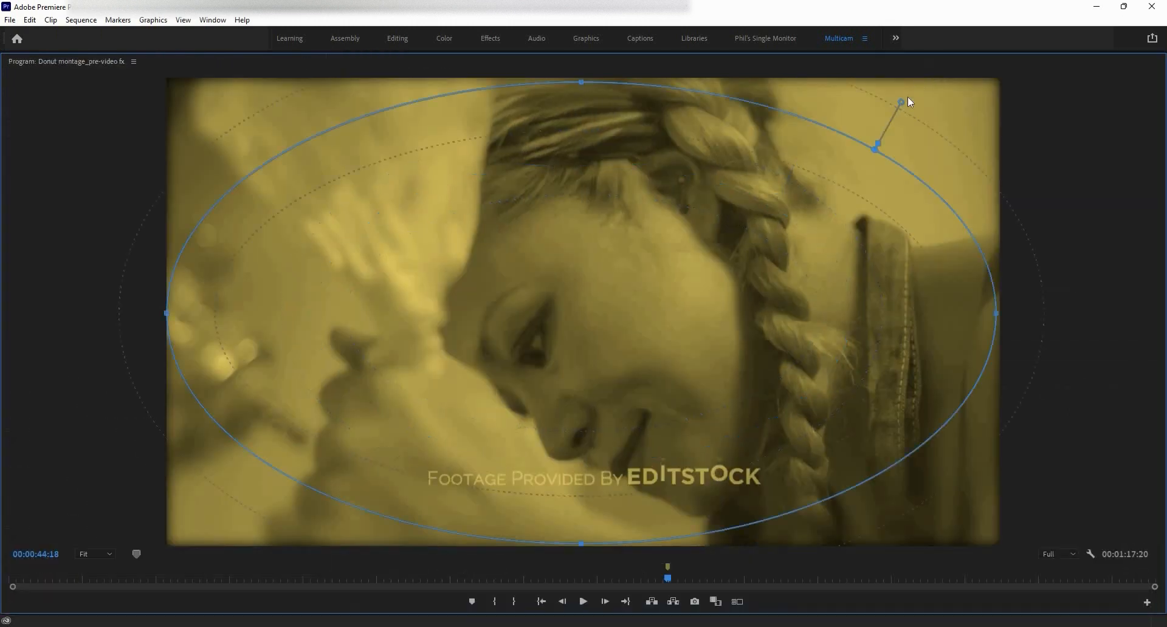
pyautogui.moveTo(901, 103)
pyautogui.mouseDown()
pyautogui.moveTo(893, 126)
pyautogui.moveTo(906, 108)
pyautogui.mouseUp()
pyautogui.moveTo(905, 107); pyautogui.dragTo(904, 113)
pyautogui.moveTo(898, 109)
pyautogui.mouseDown()
pyautogui.moveTo(886, 128)
pyautogui.moveTo(891, 104)
pyautogui.mouseUp()
pyautogui.press('`')
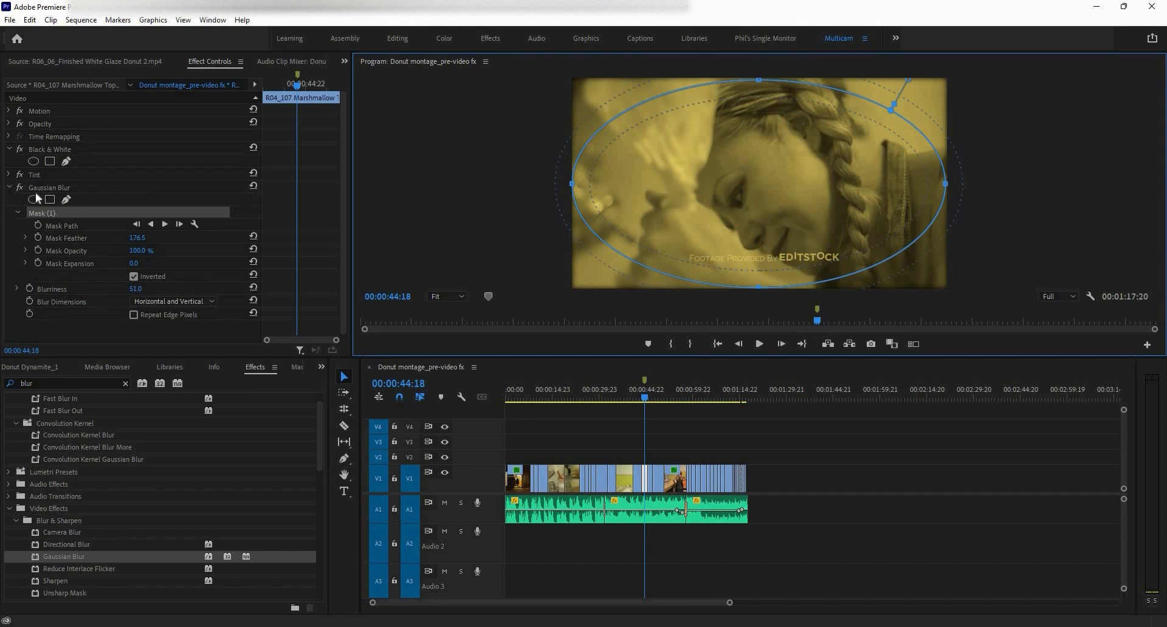
# Step: Collapse the Gaussian Blur settings, search the effects for "auto", and apply Auto Contrast to the clip
pyautogui.click(9, 188)
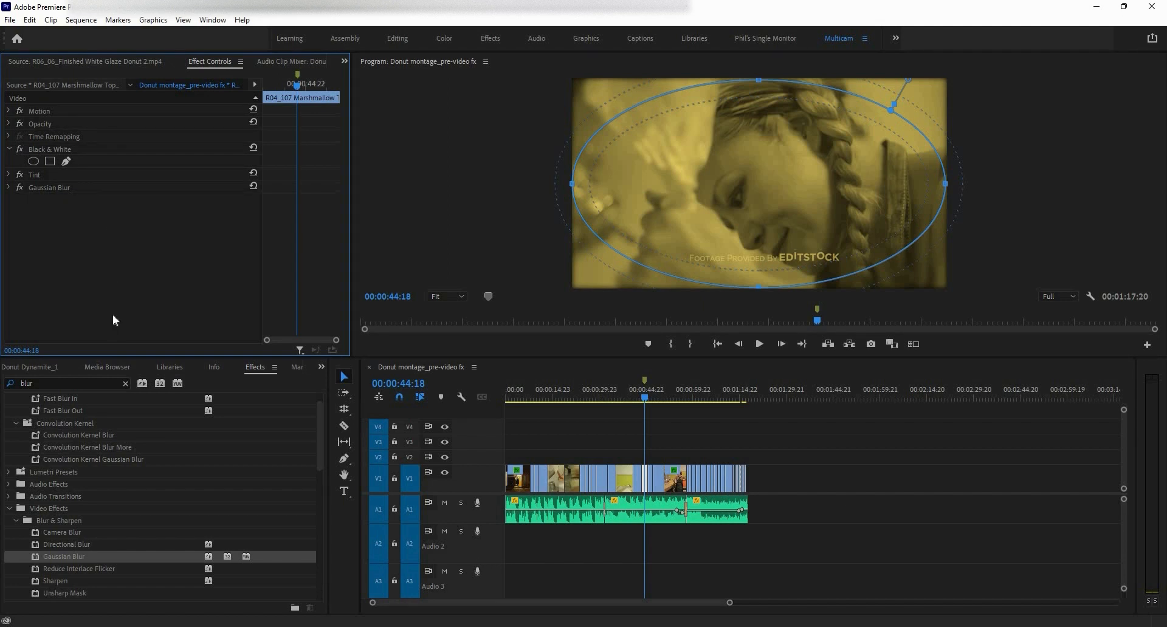
pyautogui.click(93, 385)
pyautogui.press('BackSpace')
pyautogui.press('BackSpace')
pyautogui.press('BackSpace')
pyautogui.press('BackSpace')
pyautogui.write('au')
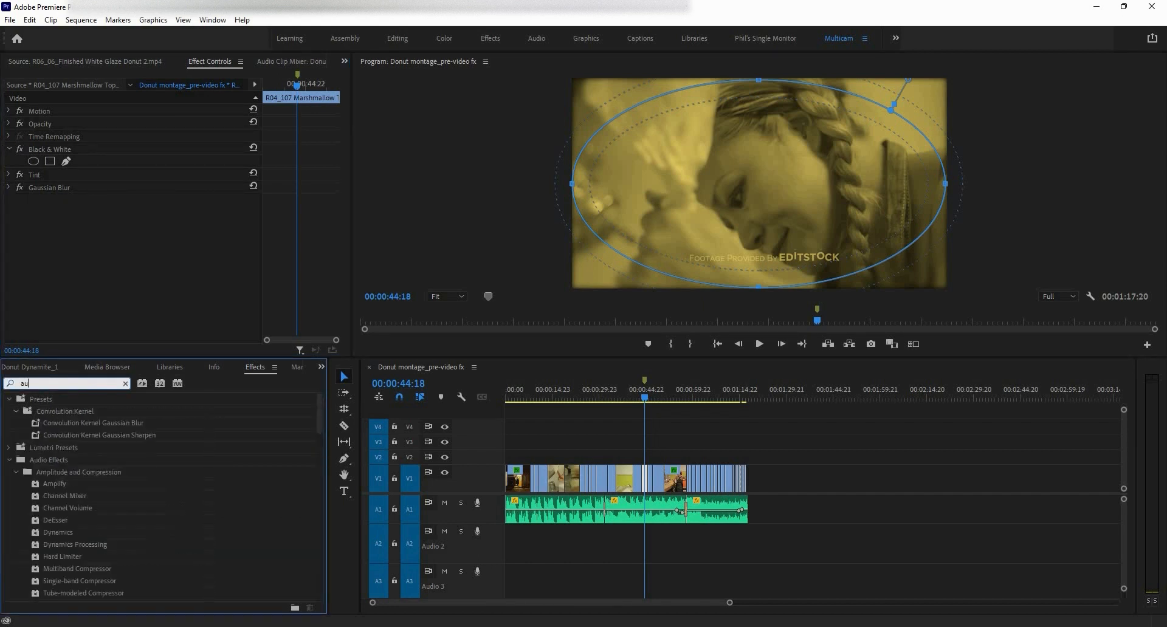
pyautogui.write('to')
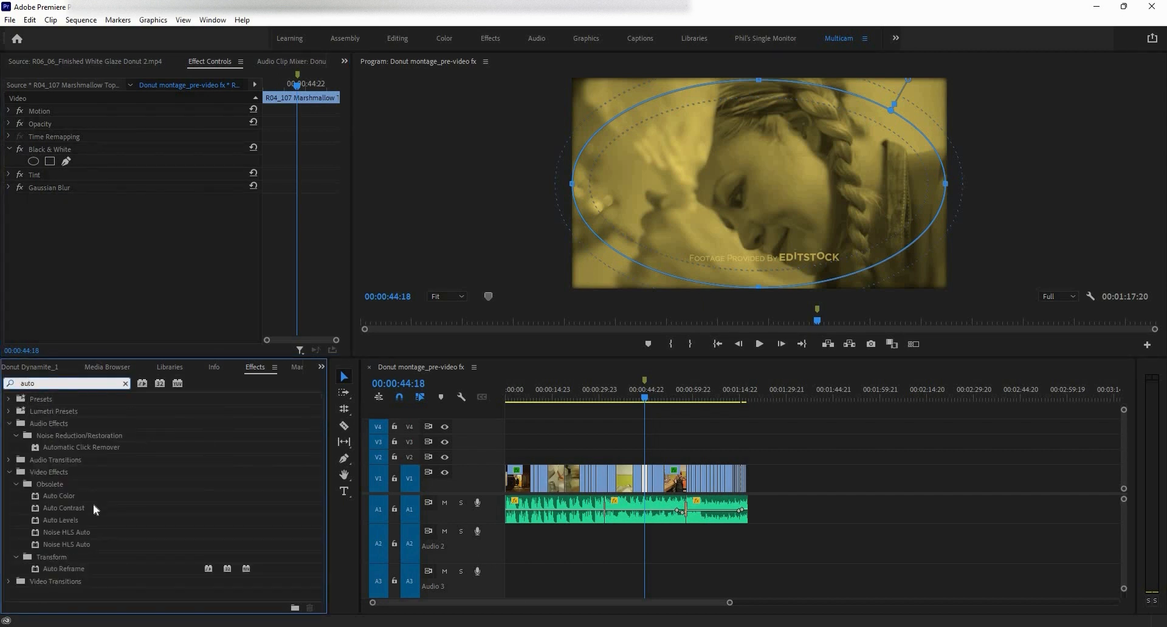
pyautogui.moveTo(94, 506); pyautogui.dragTo(122, 290)
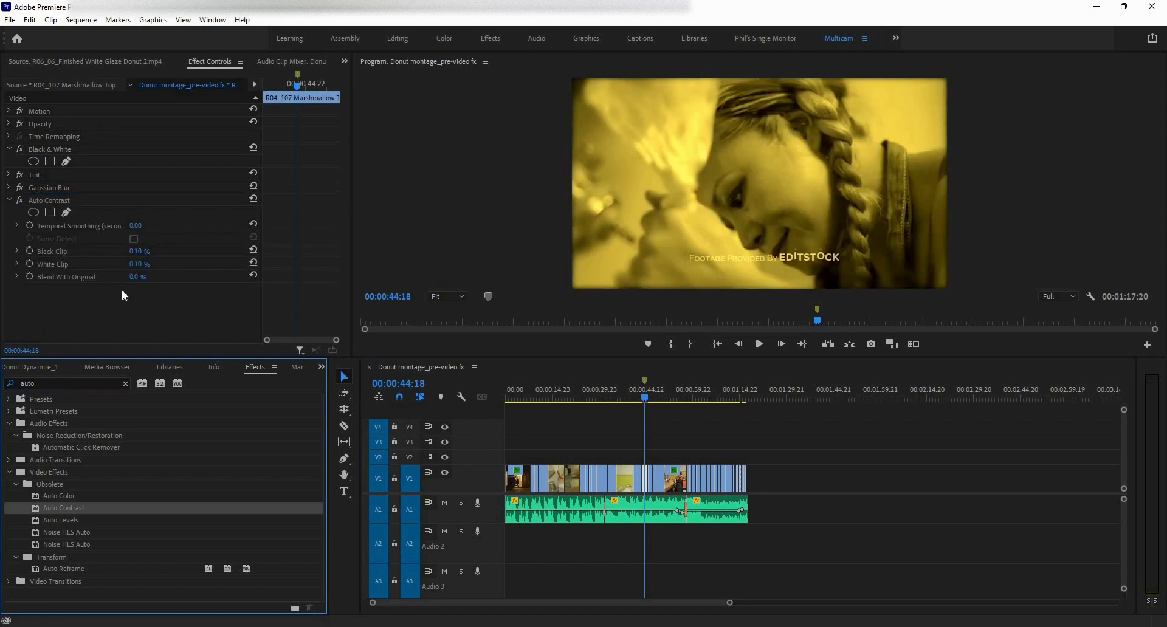
# Step: Move Auto Contrast above Black & White in the clip's effect order, and toggle it to compare the result
pyautogui.click(10, 201)
pyautogui.moveTo(43, 202); pyautogui.dragTo(56, 144)
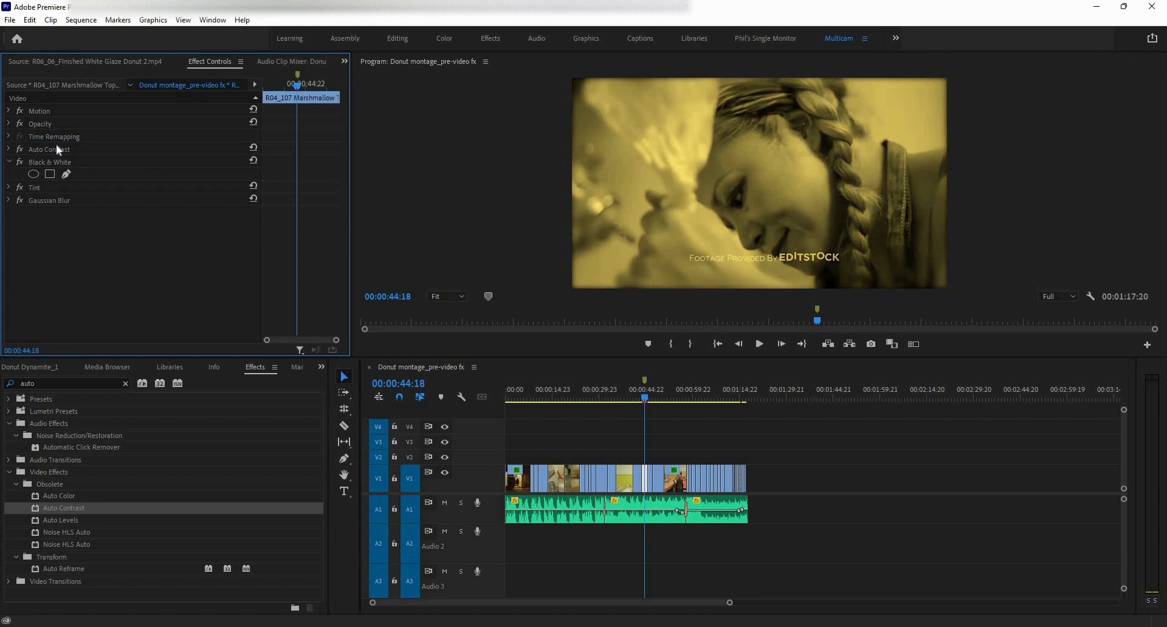
pyautogui.click(21, 148)
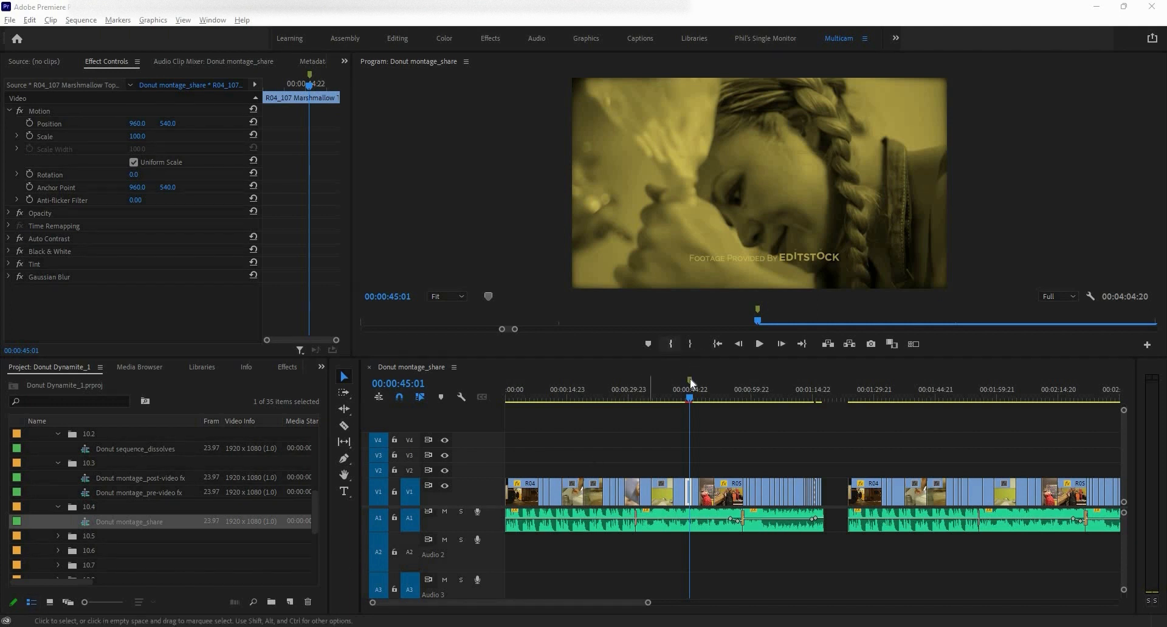
# Step: View the settings of the marker at 00:00:45:01 in the Donut montage_share sequence and leave them without changes
pyautogui.press('m')
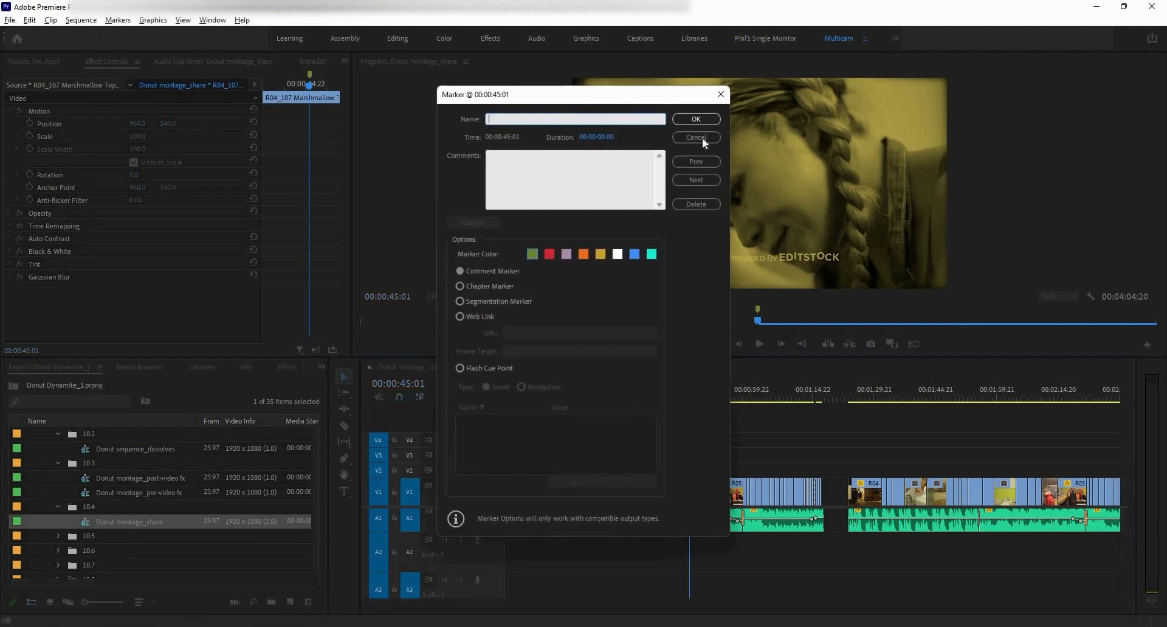
pyautogui.click(702, 138)
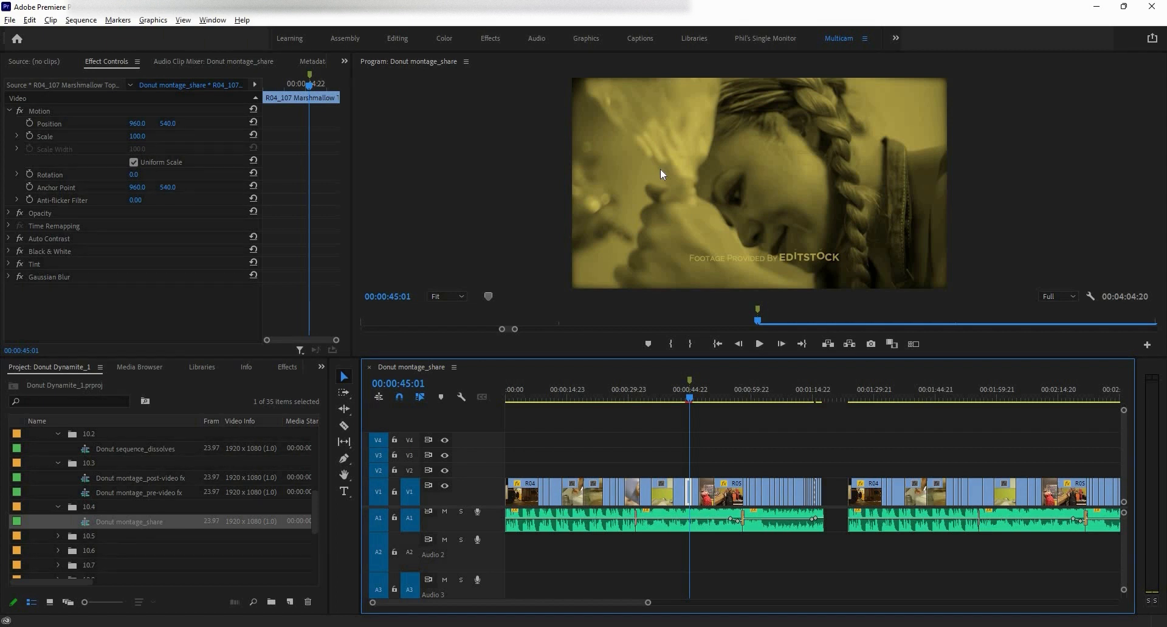
# Step: Copy the clip's Auto Contrast, Tint and Gaussian Blur effects onto all V1 clips of the first montage section, and play it from the start
pyautogui.click(66, 240)
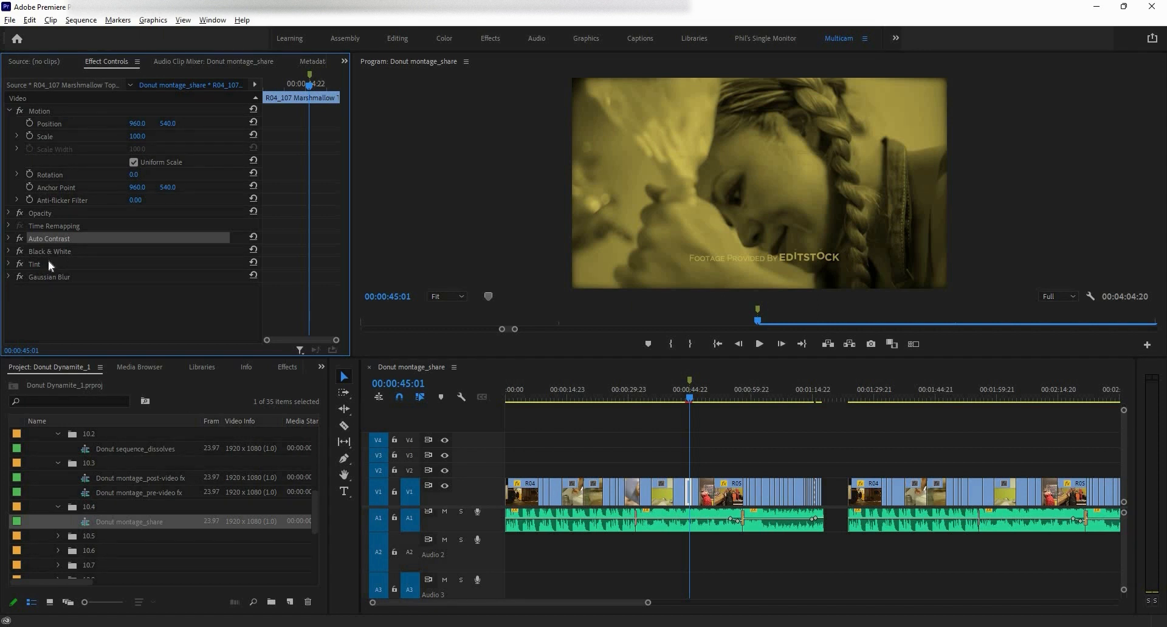
pyautogui.keyDown('ctrl'); pyautogui.click(53, 265); pyautogui.keyUp('ctrl')
pyautogui.keyDown('ctrl'); pyautogui.click(57, 277); pyautogui.keyUp('ctrl')
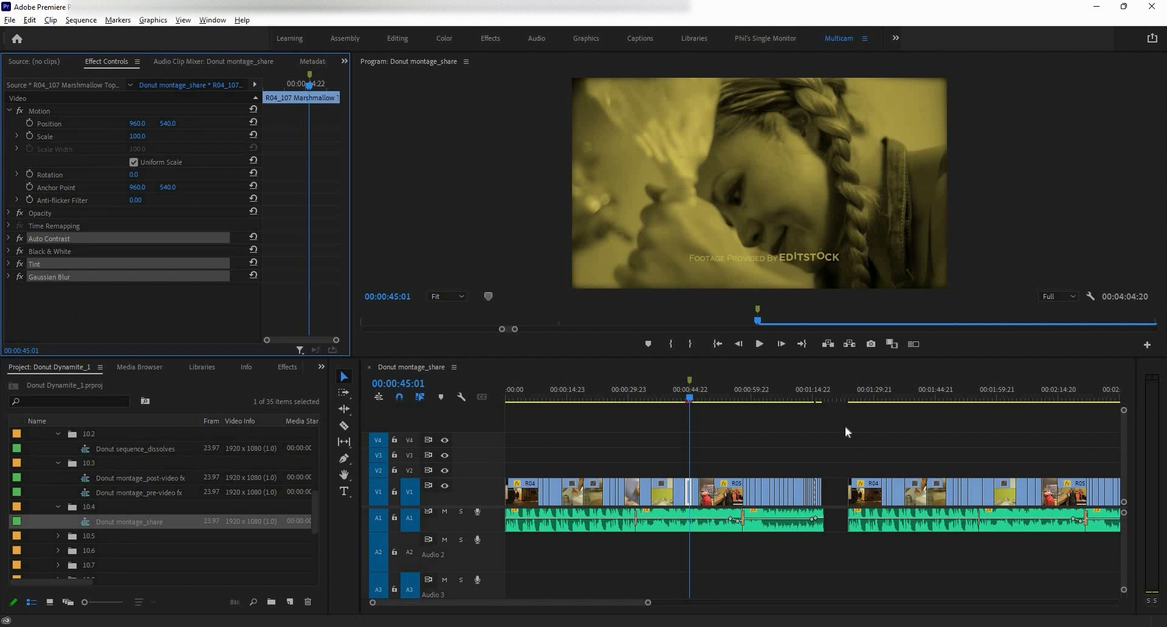
pyautogui.moveTo(839, 432); pyautogui.dragTo(490, 486)
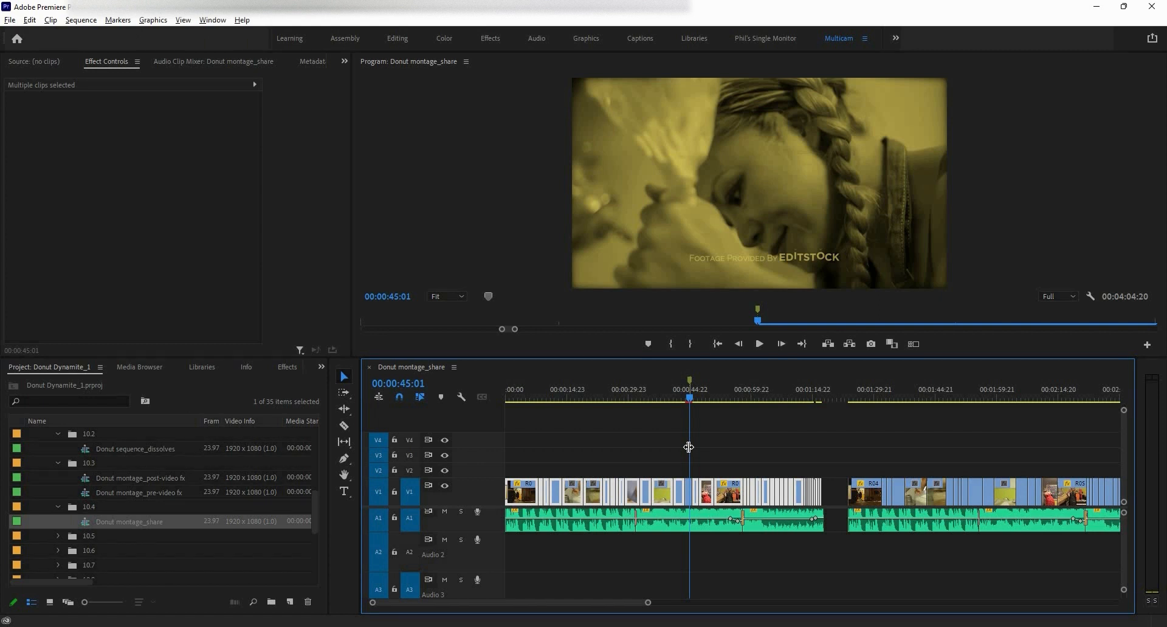
pyautogui.hotkey('ctrl', 'v')
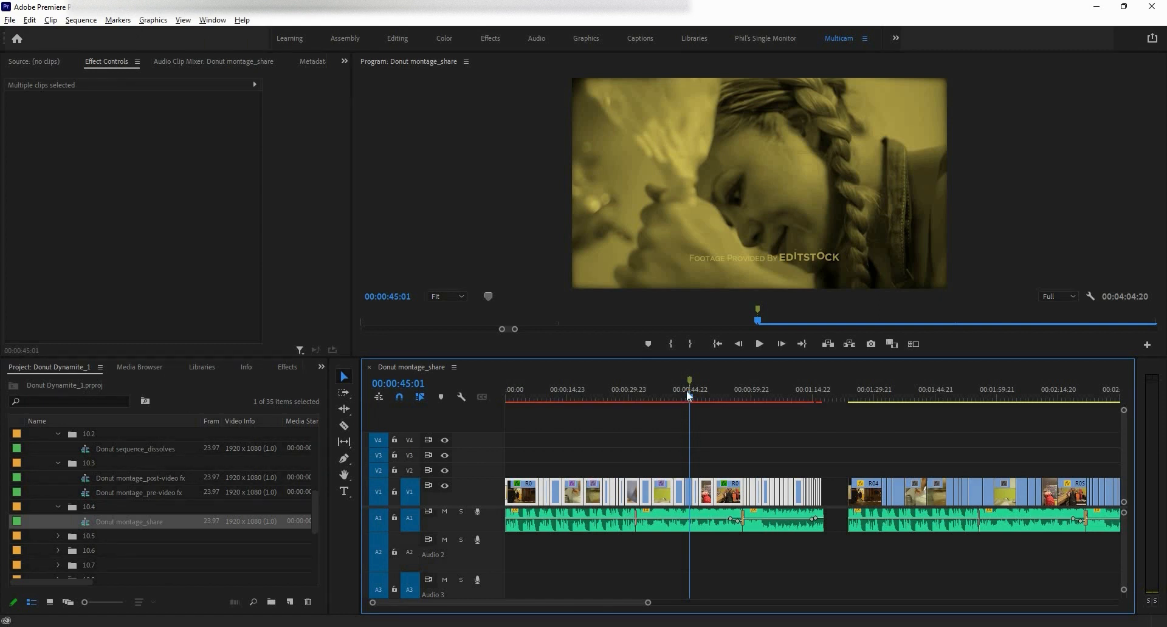
pyautogui.press('Home')
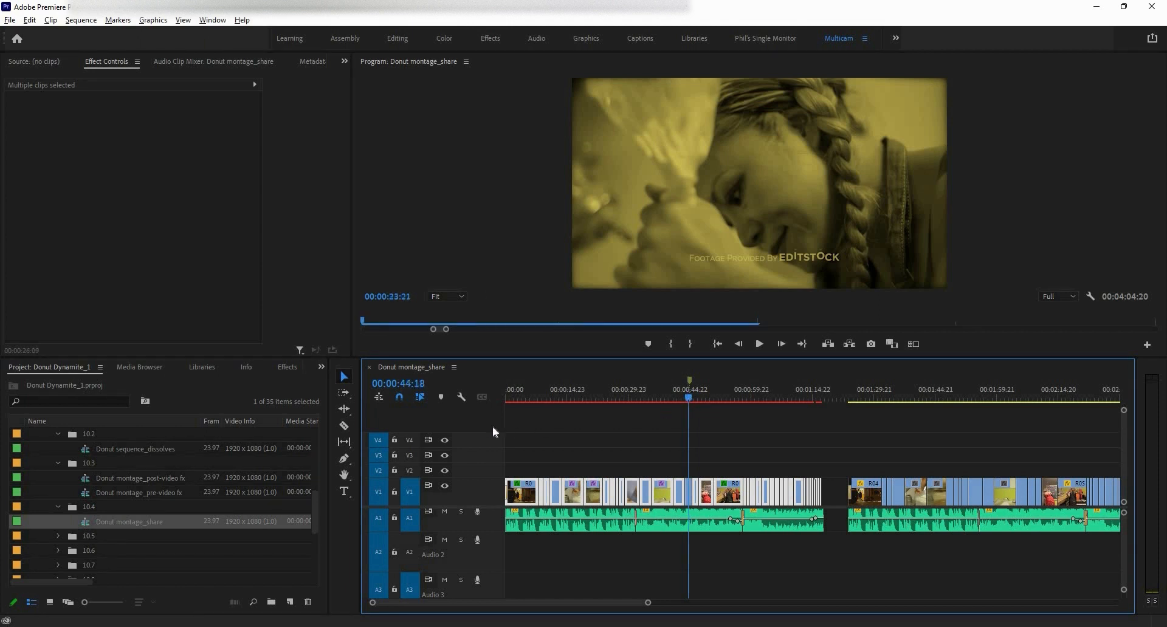
pyautogui.click(759, 344)
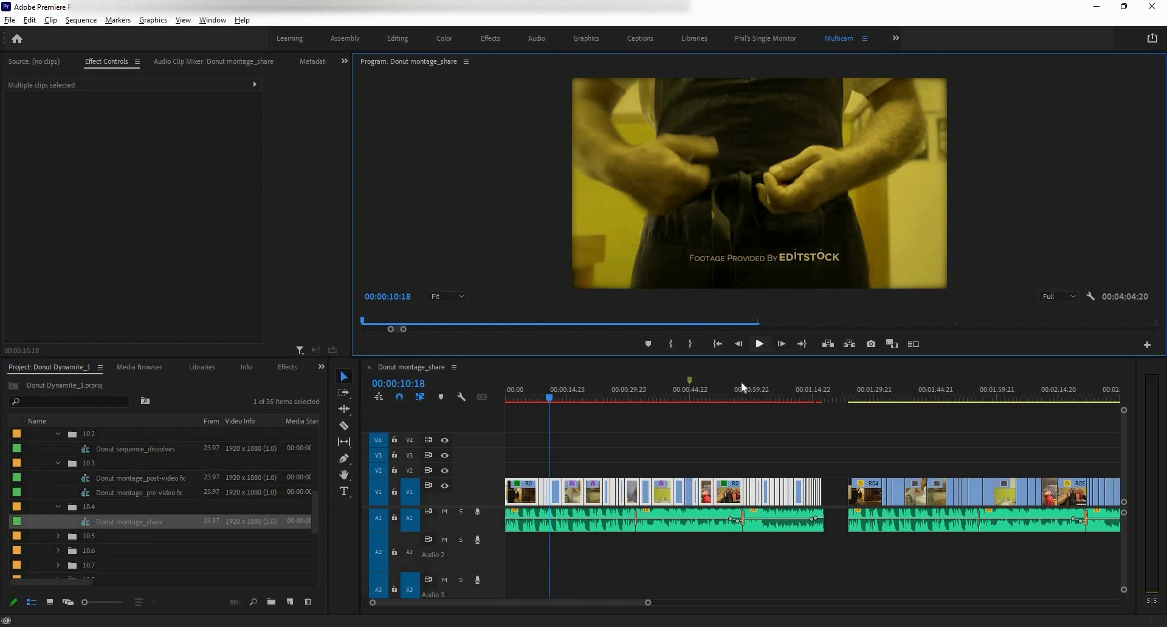
# Step: Paste only the Auto Contrast, Tint and Gaussian Blur attributes of the marked clip onto the second montage section's V1 clips, and check the result
pyautogui.doubleClick(691, 378)
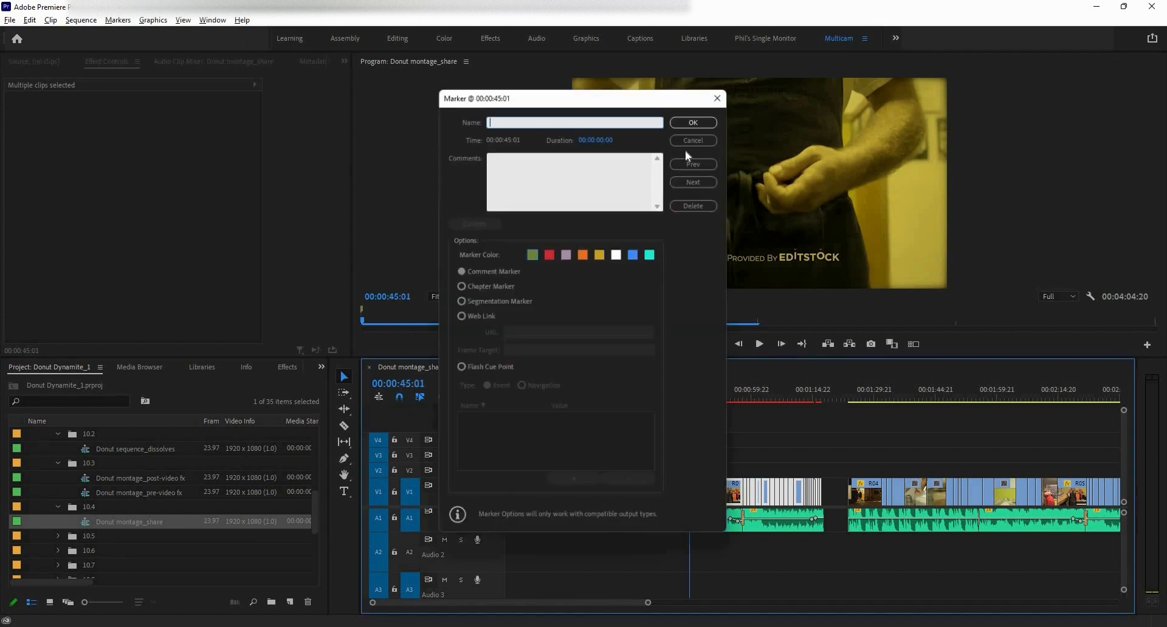
pyautogui.press('Escape')
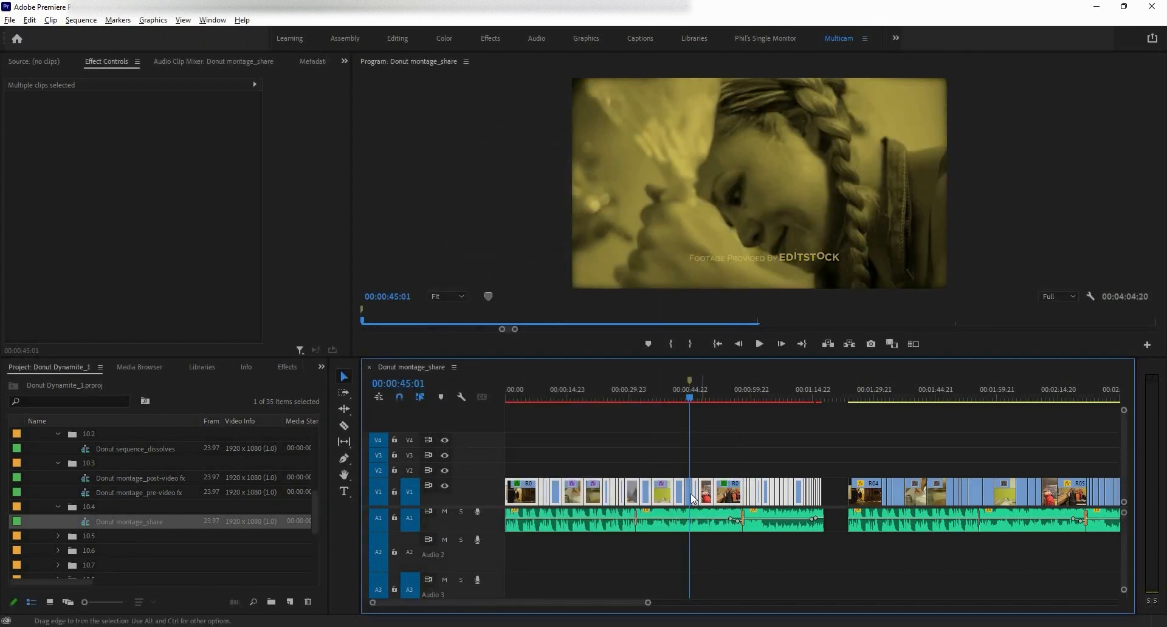
pyautogui.click(690, 494)
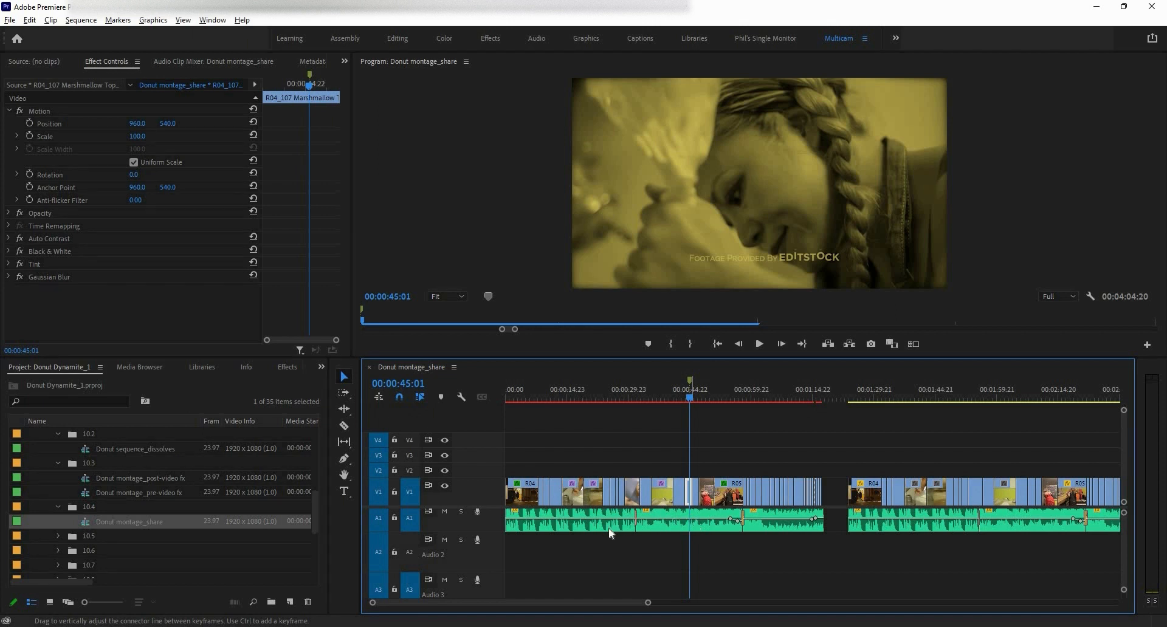
pyautogui.press('-')
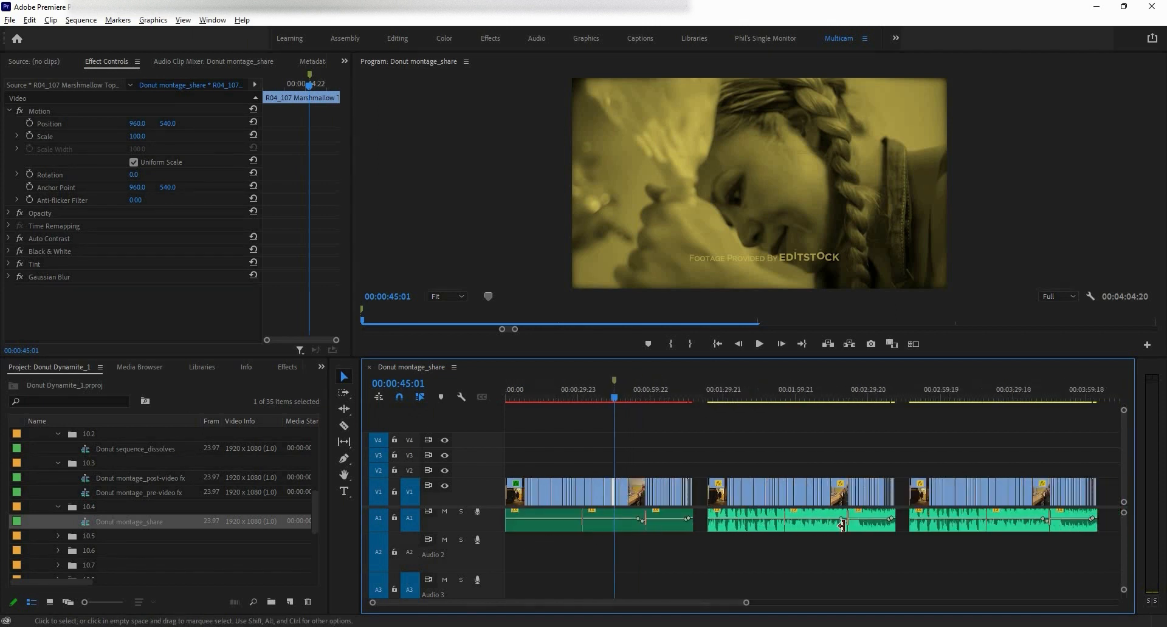
pyautogui.scroll(1, 842, 524)
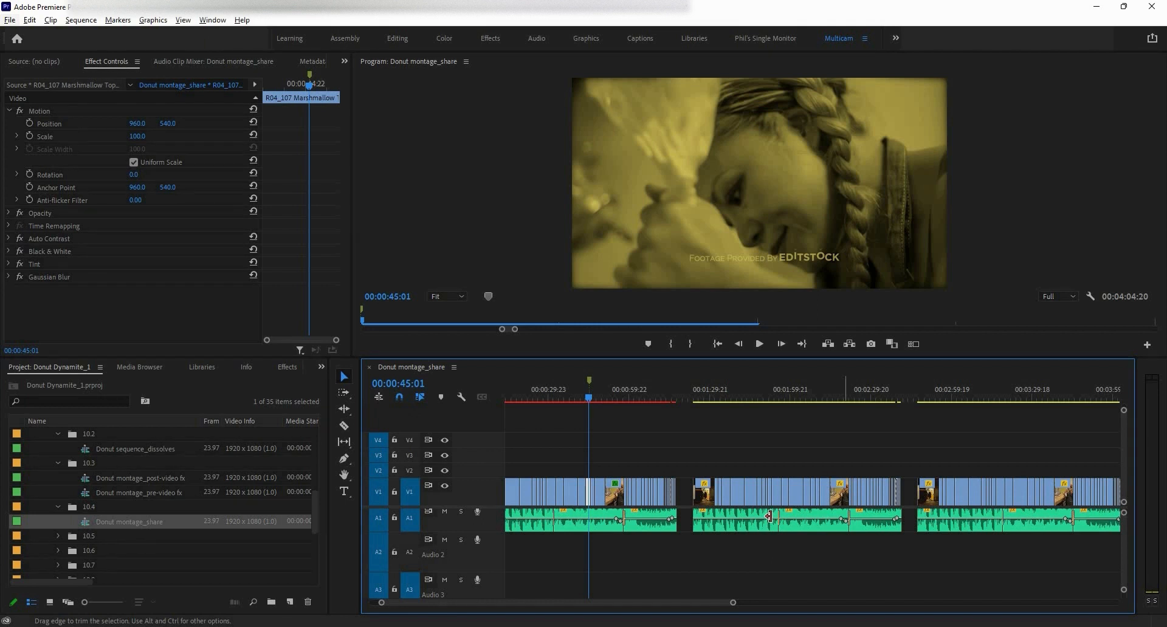
pyautogui.moveTo(695, 444); pyautogui.dragTo(903, 480)
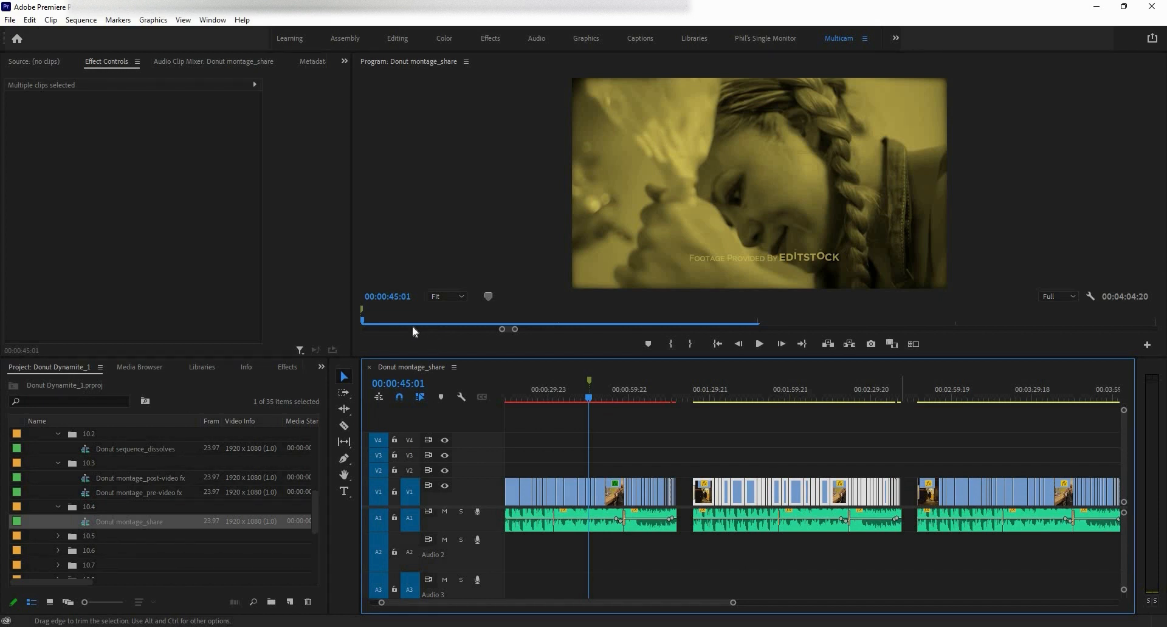
pyautogui.click(30, 21)
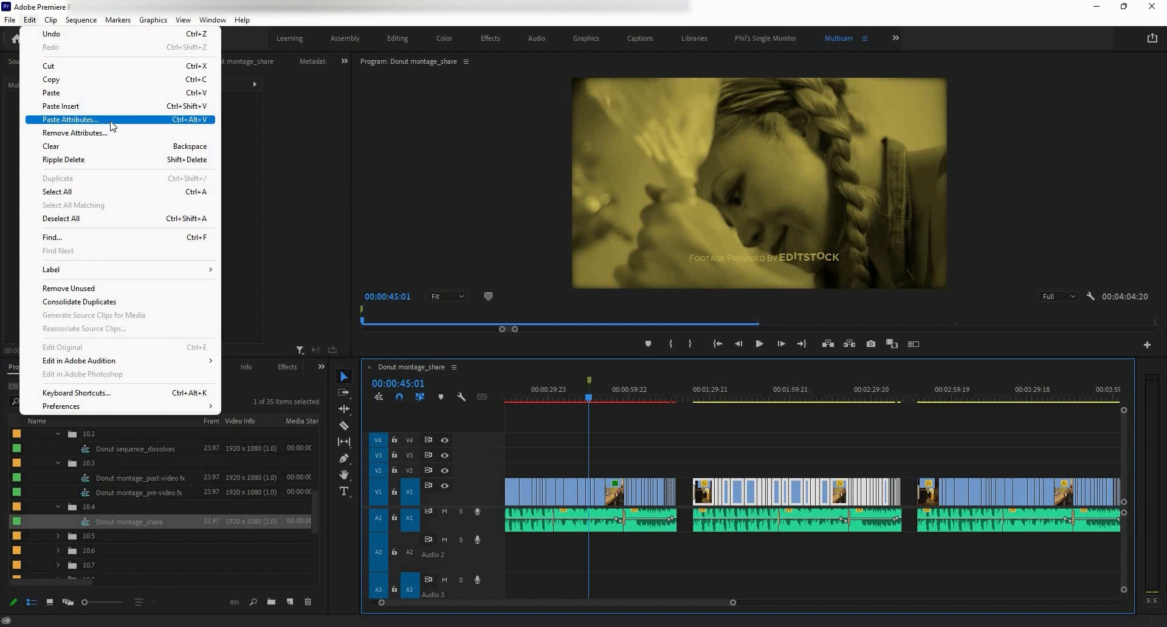
pyautogui.click(112, 127)
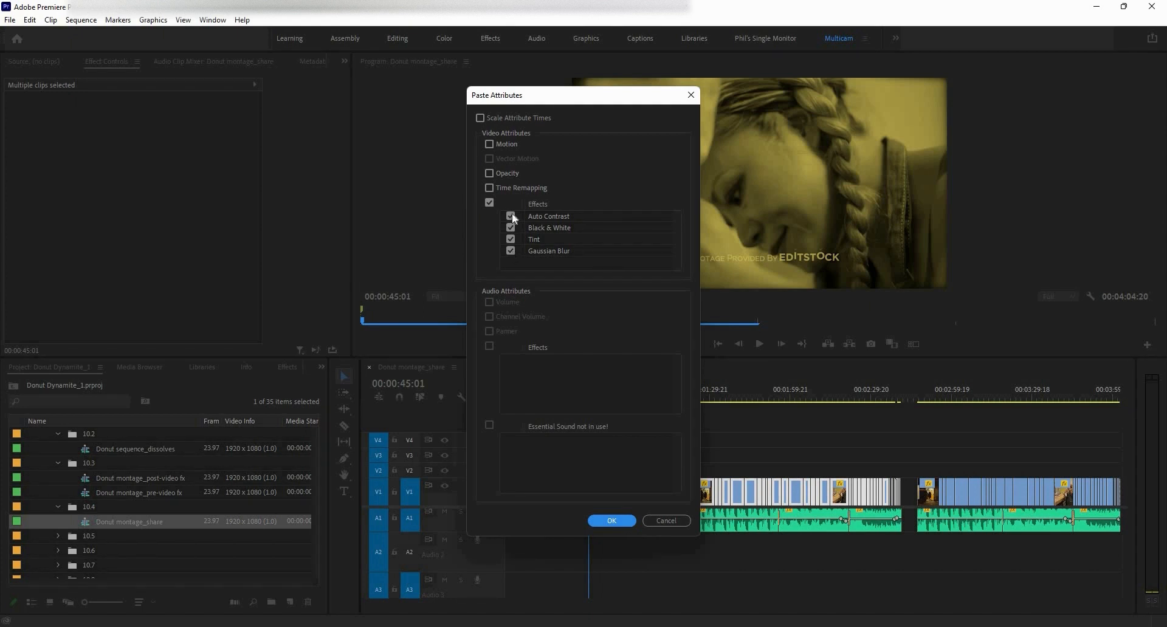
pyautogui.click(512, 229)
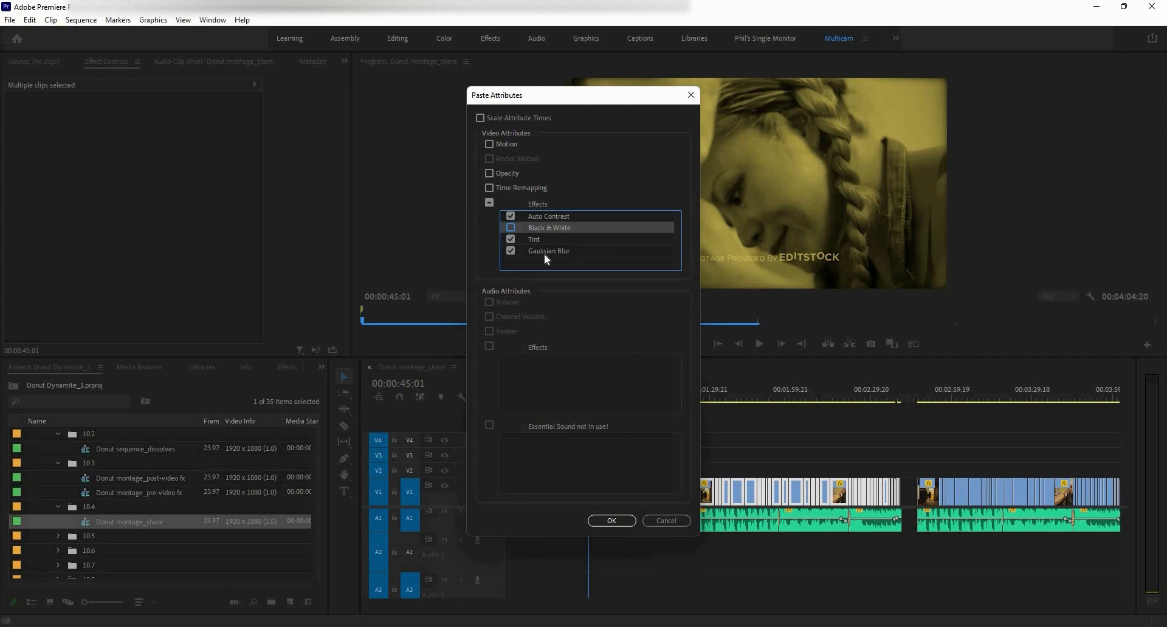
pyautogui.click(608, 522)
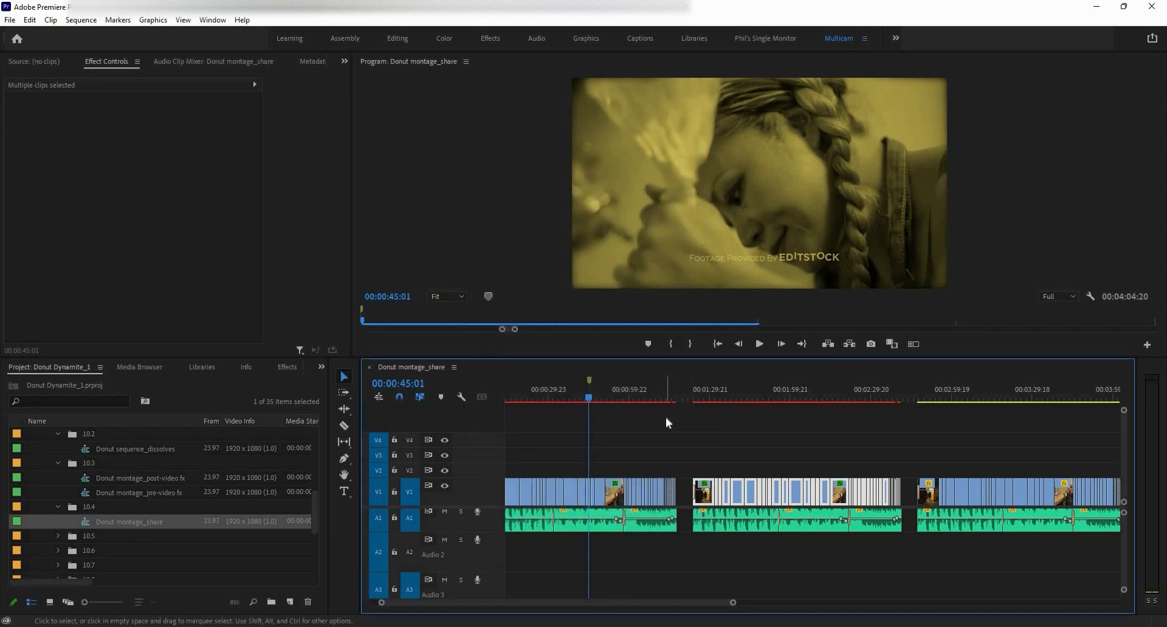
pyautogui.click(705, 397)
pyautogui.moveTo(708, 399); pyautogui.dragTo(729, 405)
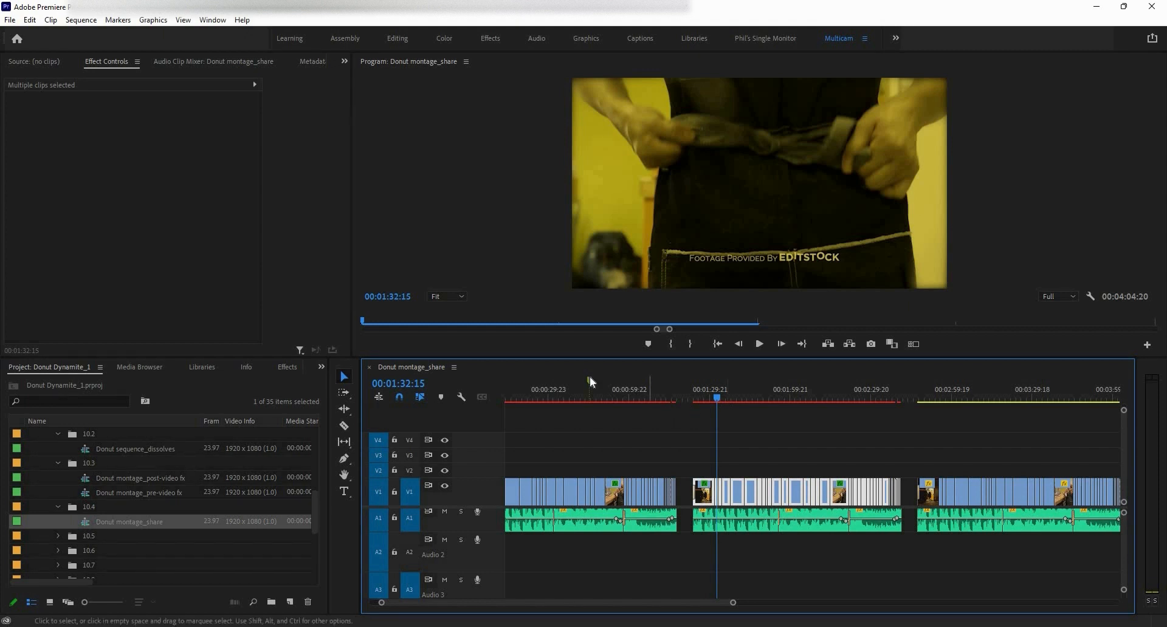
# Step: Save the marked clip's Auto Contrast, Tint and Gaussian Blur effects together as a preset named "Warm tint_donut"
pyautogui.click(590, 400)
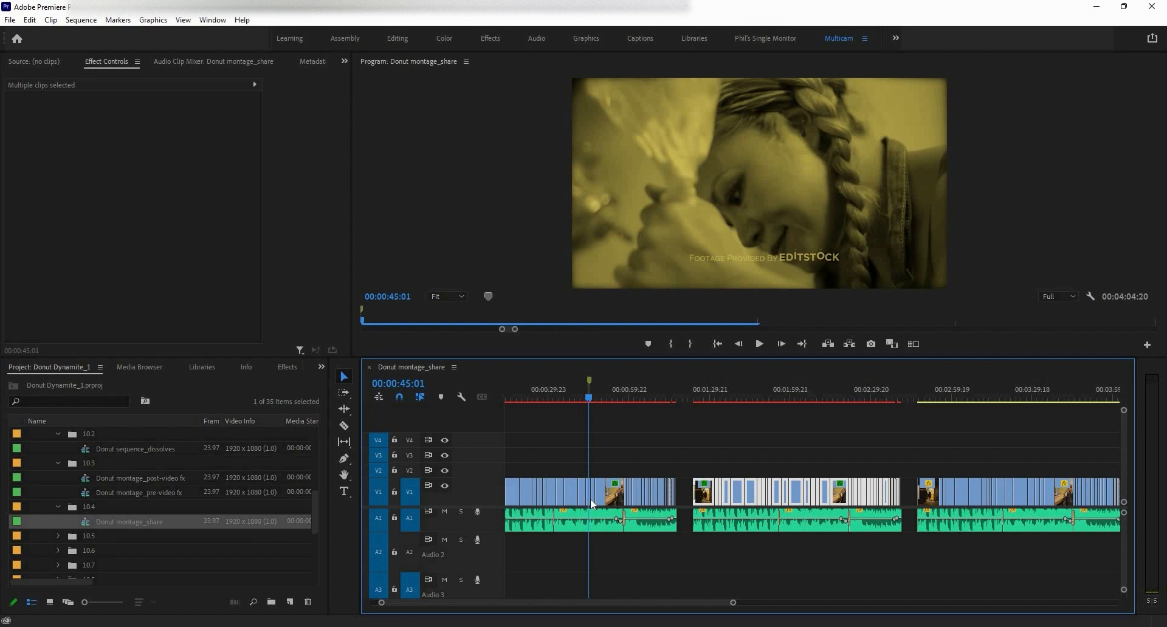
pyautogui.click(590, 499)
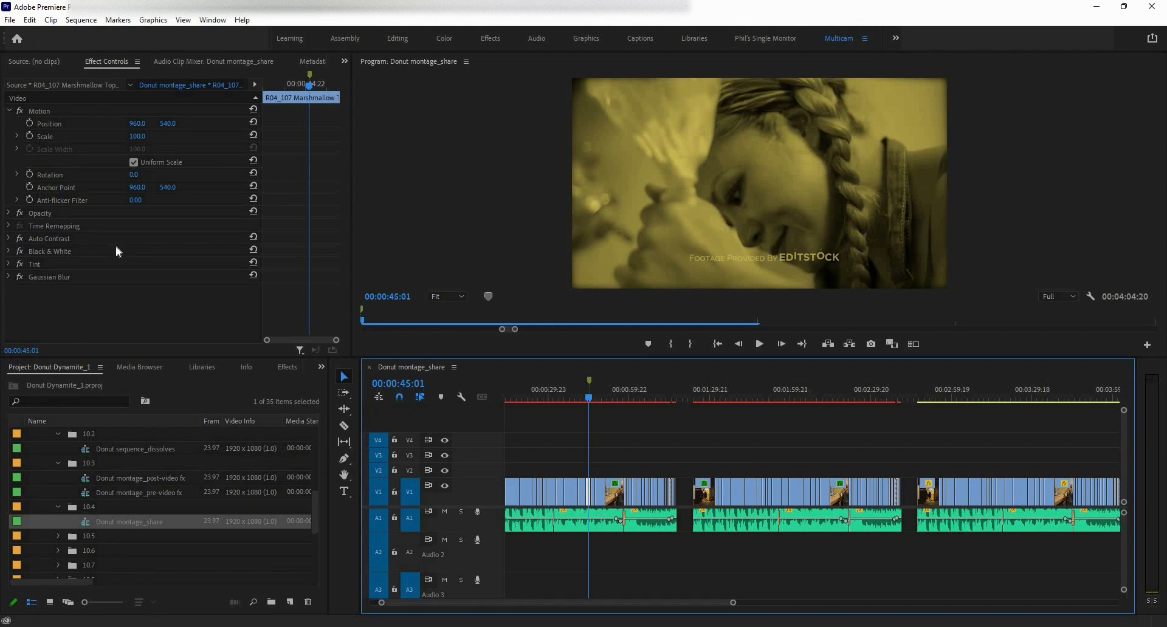
pyautogui.click(47, 307)
pyautogui.click(62, 278)
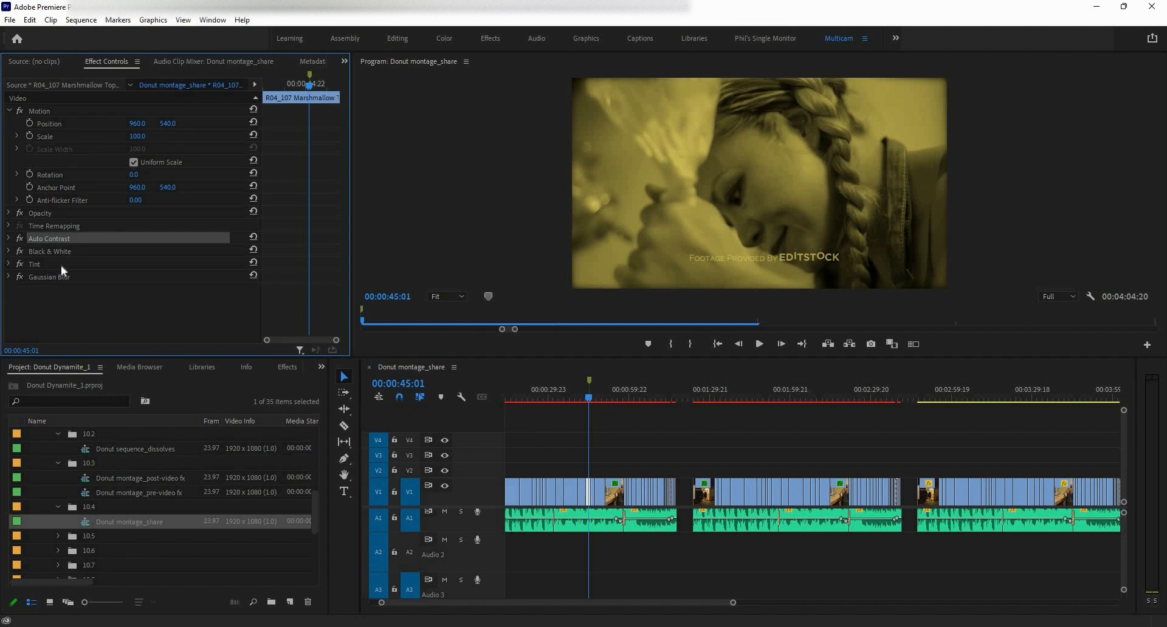
pyautogui.click(64, 240)
pyautogui.keyDown('ctrl'); pyautogui.click(63, 250); pyautogui.keyUp('ctrl')
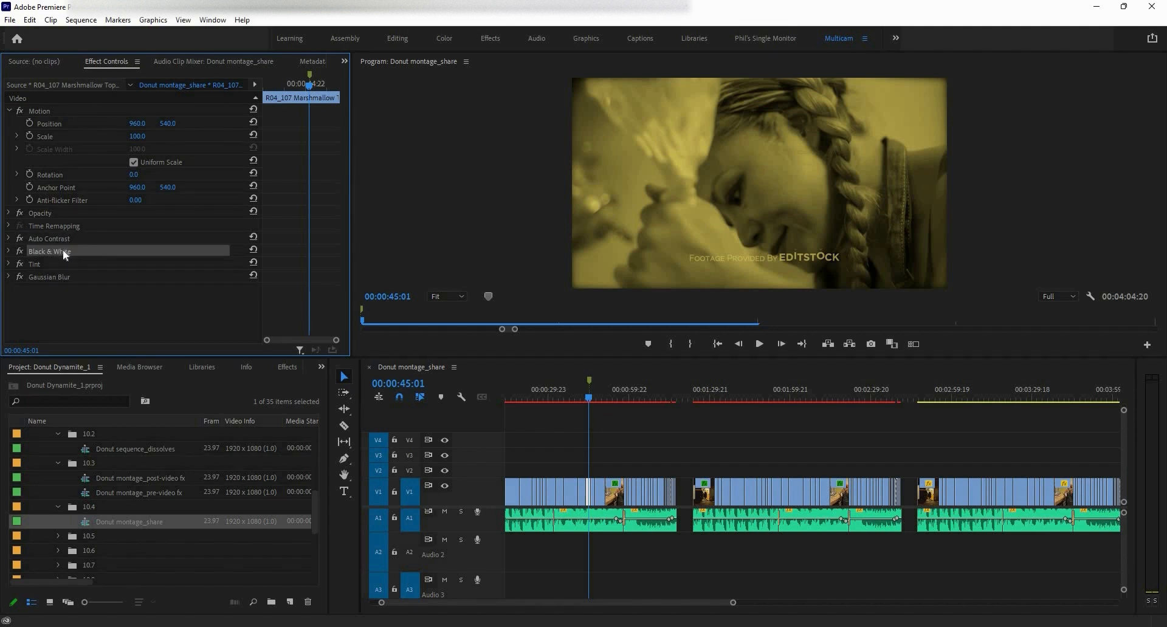
pyautogui.keyDown('ctrl'); pyautogui.click(57, 261); pyautogui.keyUp('ctrl')
pyautogui.keyDown('ctrl'); pyautogui.click(56, 274); pyautogui.keyUp('ctrl')
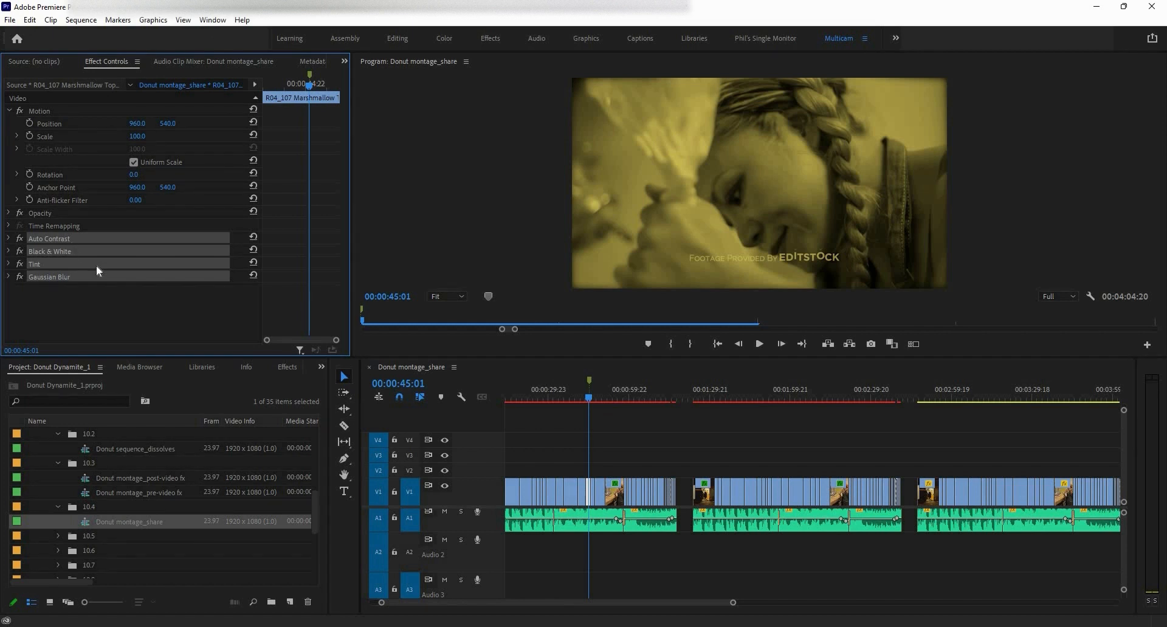
pyautogui.keyDown('ctrl'); pyautogui.click(73, 251); pyautogui.keyUp('ctrl')
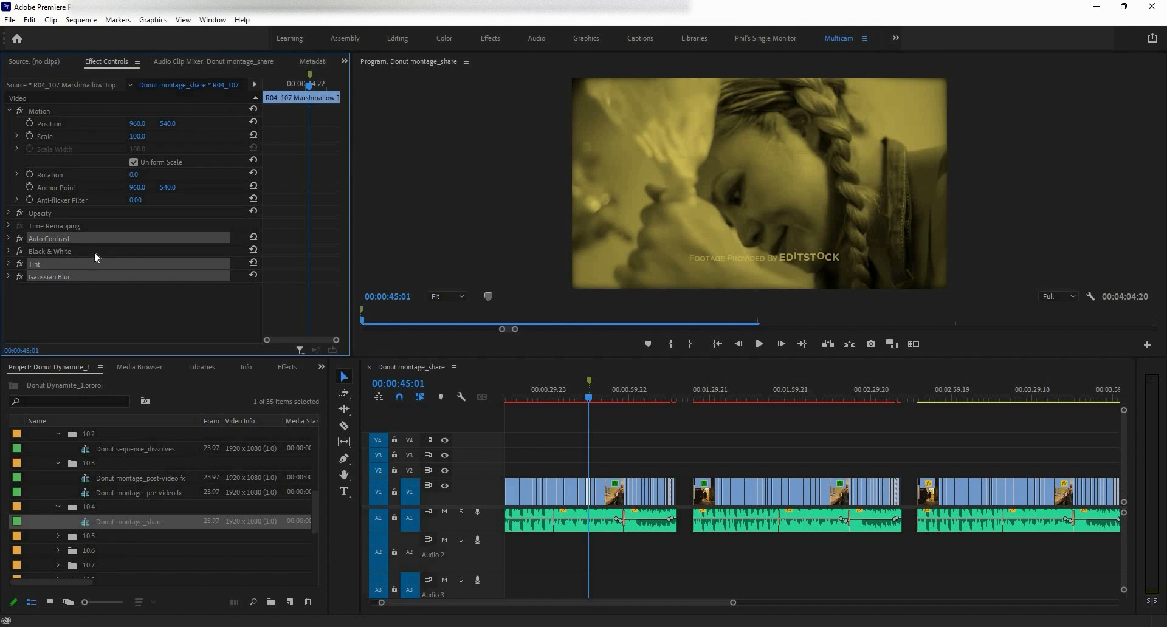
pyautogui.rightClick(95, 264)
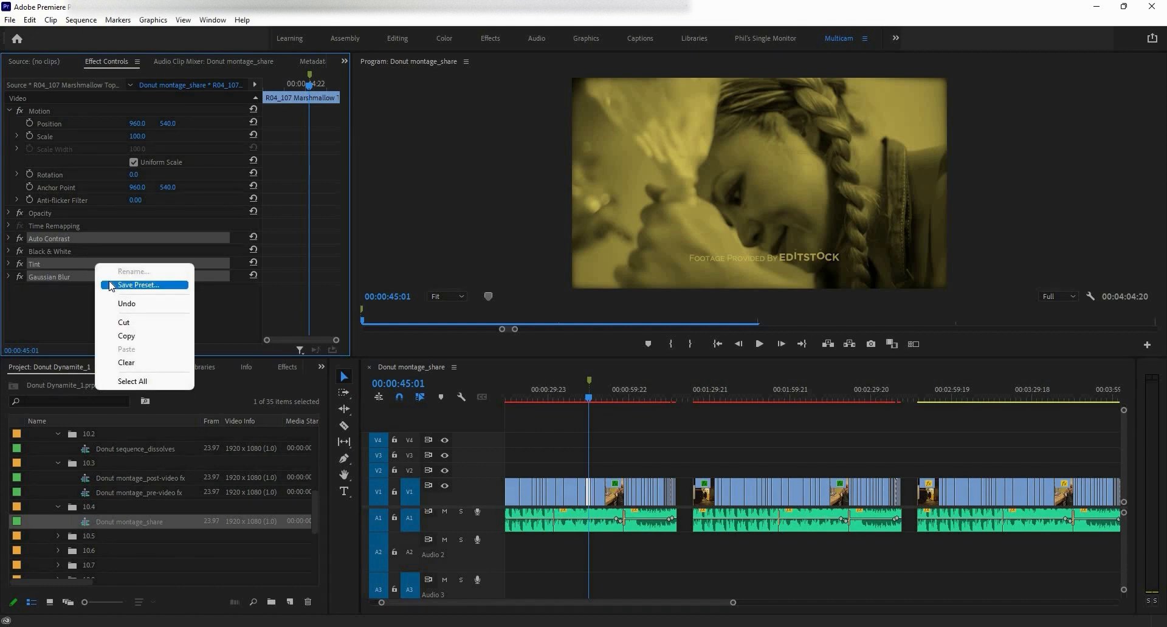
pyautogui.click(112, 285)
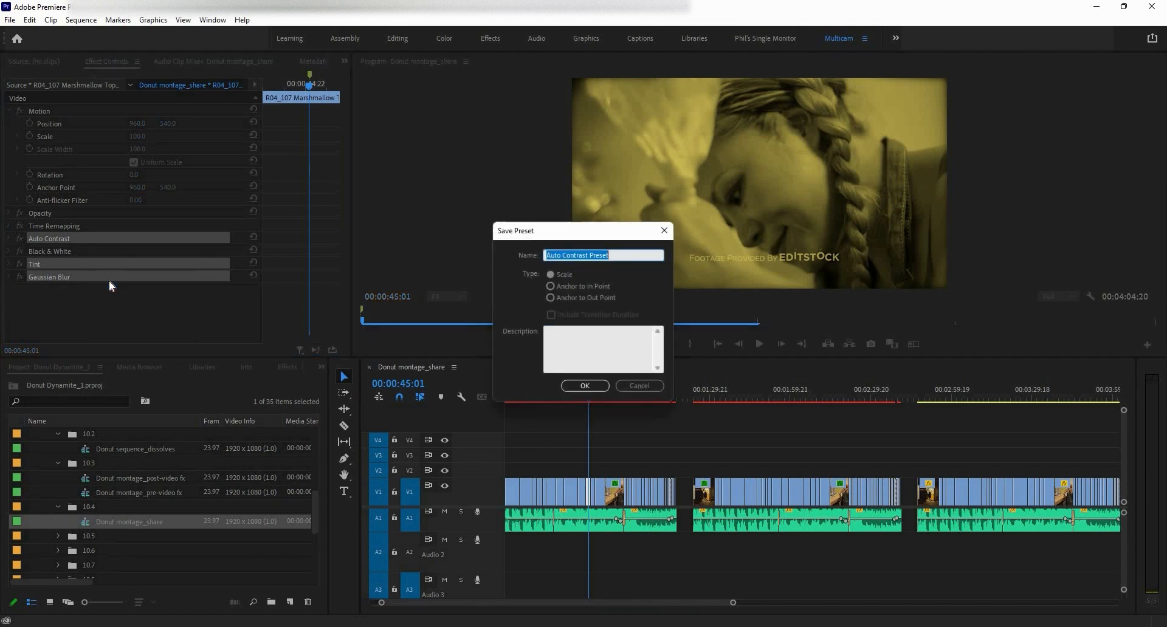
pyautogui.write('Wa')
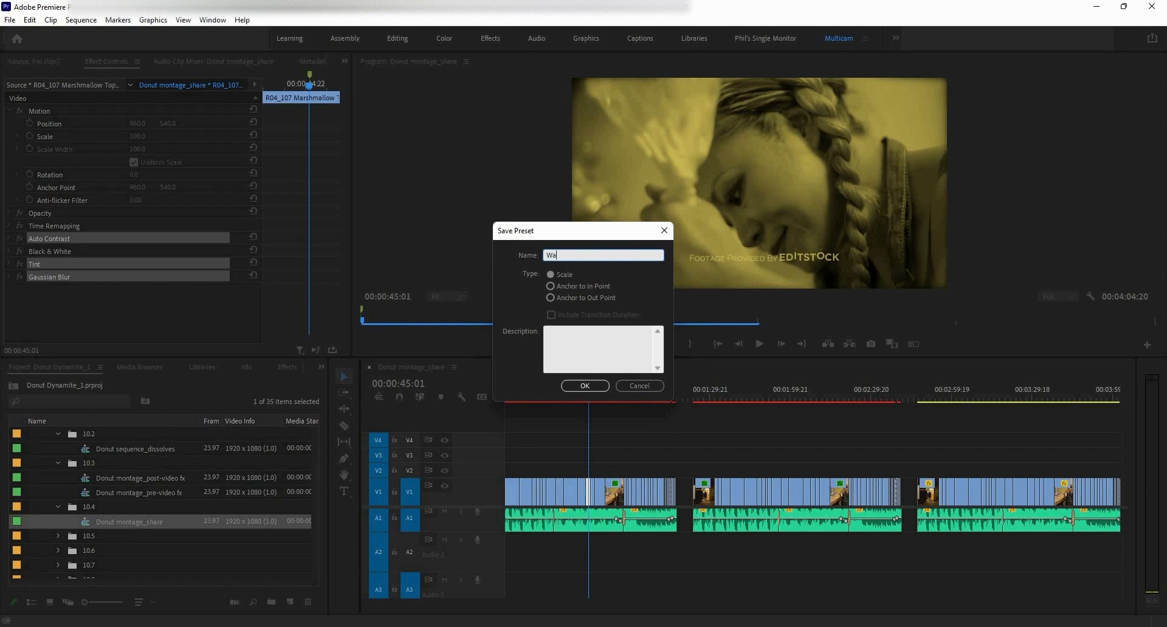
pyautogui.write('rm tint_')
pyautogui.write('nut')
pyautogui.click(587, 385)
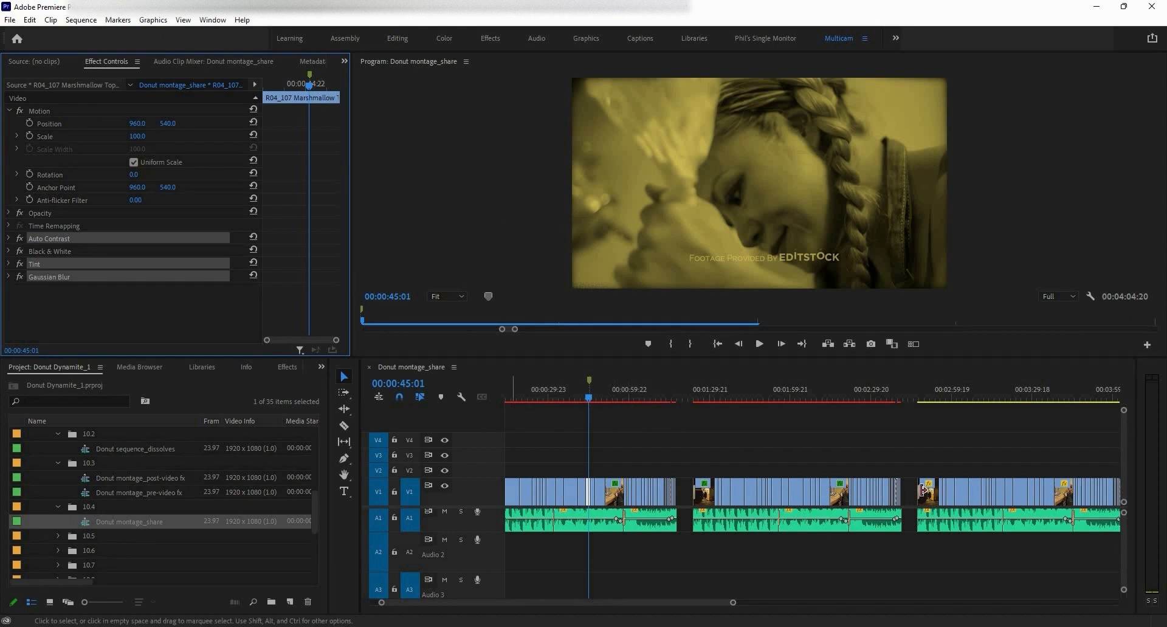
# Step: Apply the Warm tint_donut preset to all V1 clips of the third montage section, and scrub through them to check the look
pyautogui.scroll(-3, 804, 492)
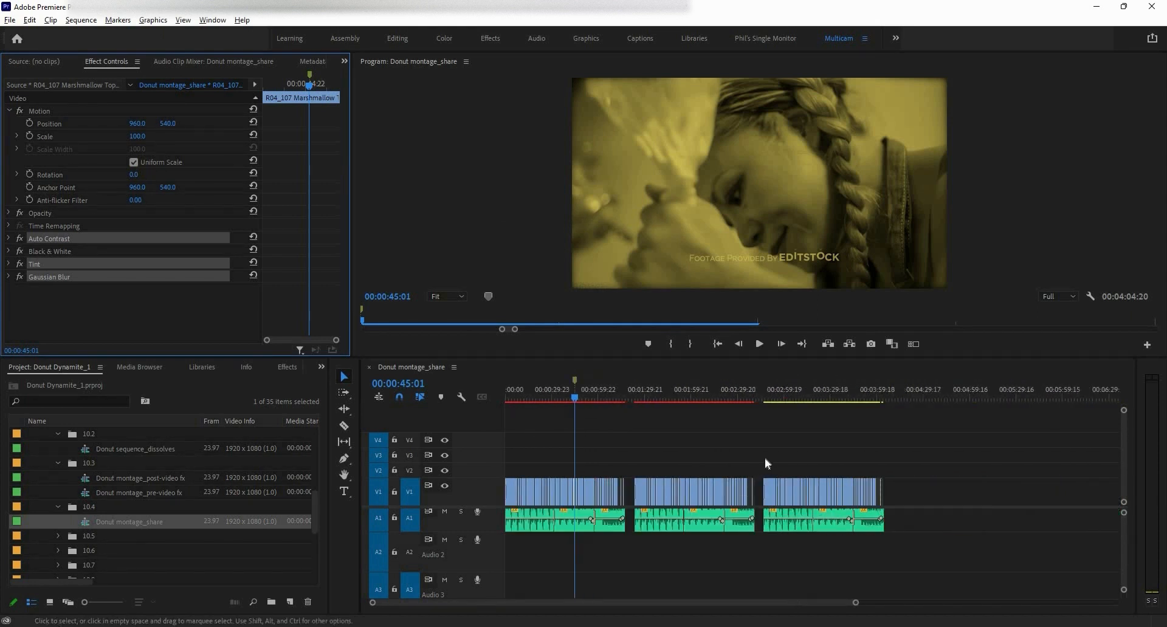
pyautogui.moveTo(764, 459); pyautogui.dragTo(909, 488)
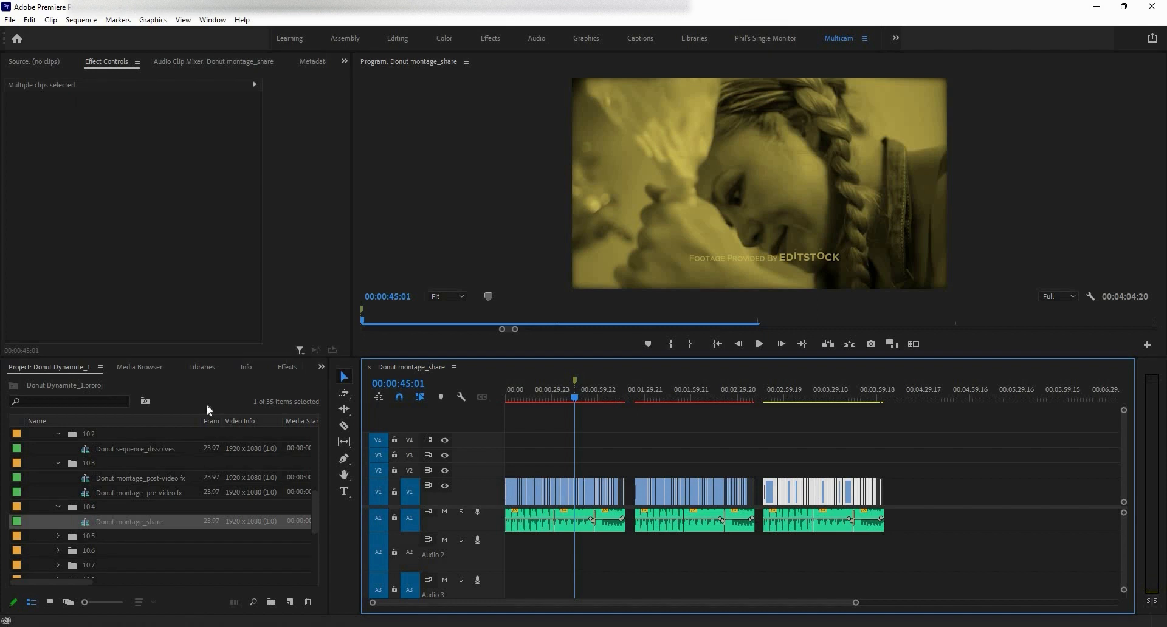
pyautogui.hotkey('shift', '7')
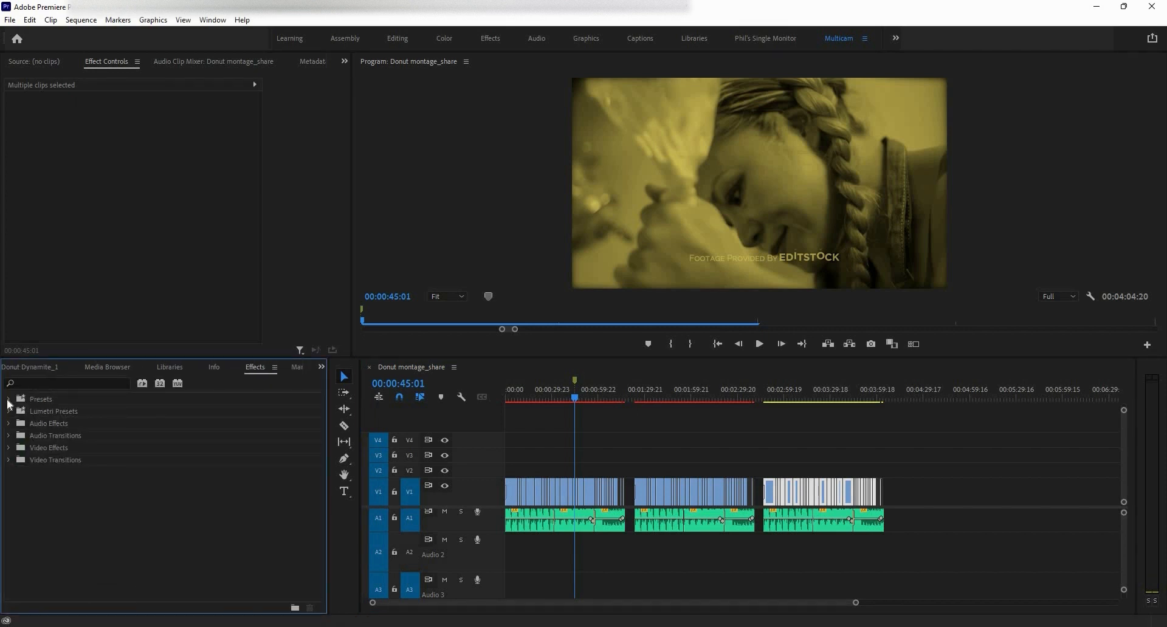
pyautogui.click(9, 399)
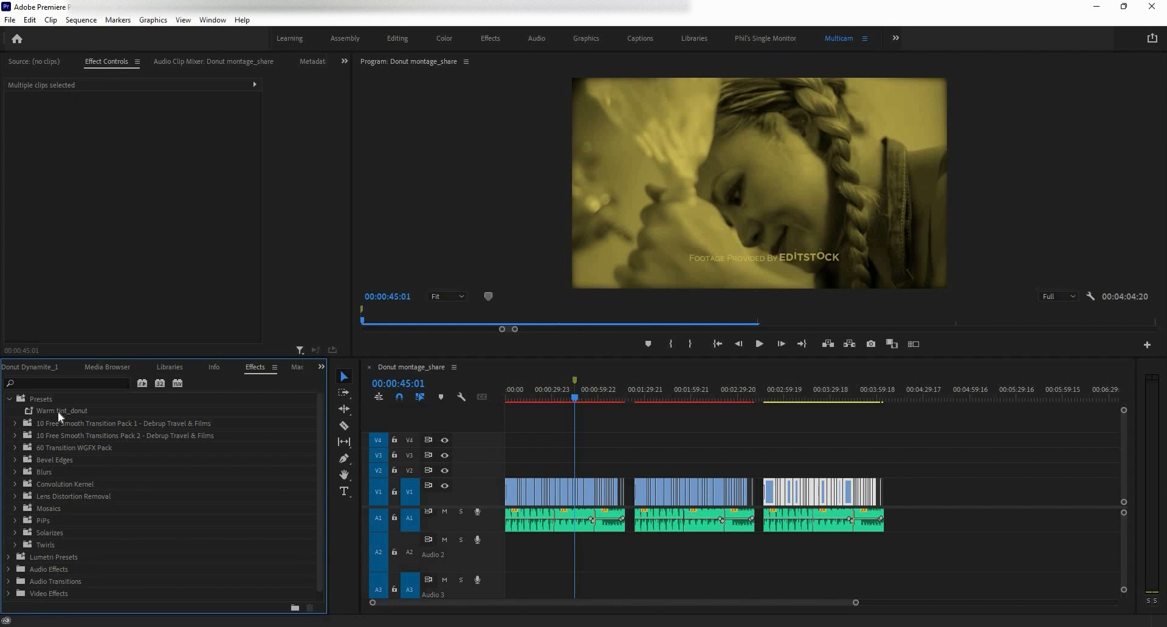
pyautogui.moveTo(57, 411); pyautogui.dragTo(780, 492)
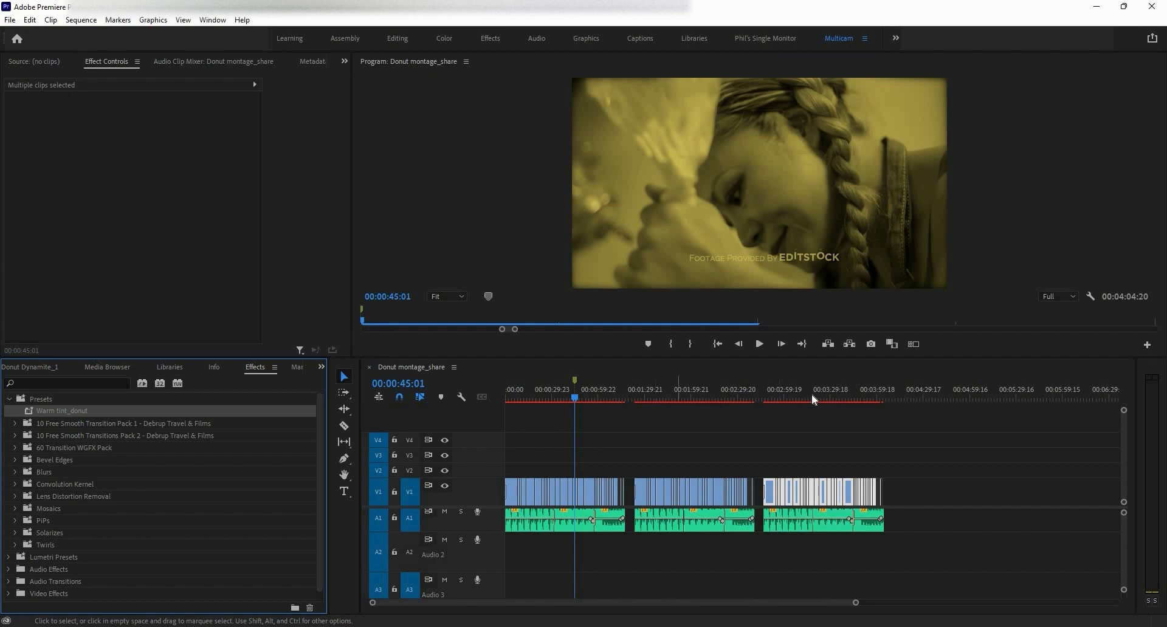
pyautogui.moveTo(811, 394); pyautogui.dragTo(787, 397)
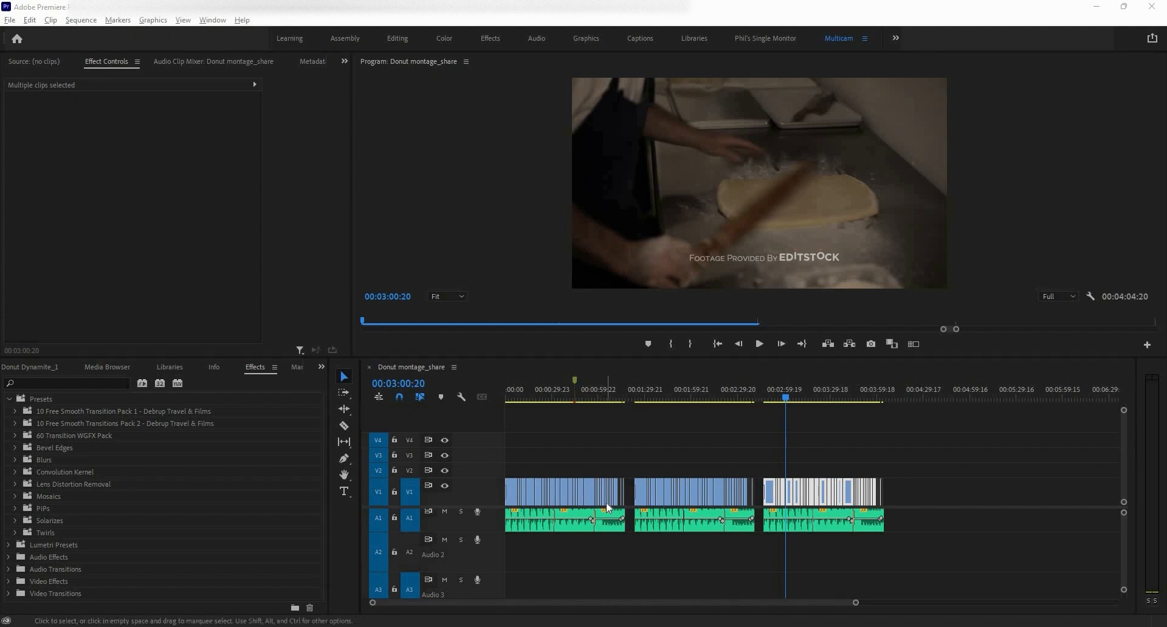
# Step: Disable the Black & White effect on the marked V1 clip in the first montage section
pyautogui.click(647, 451)
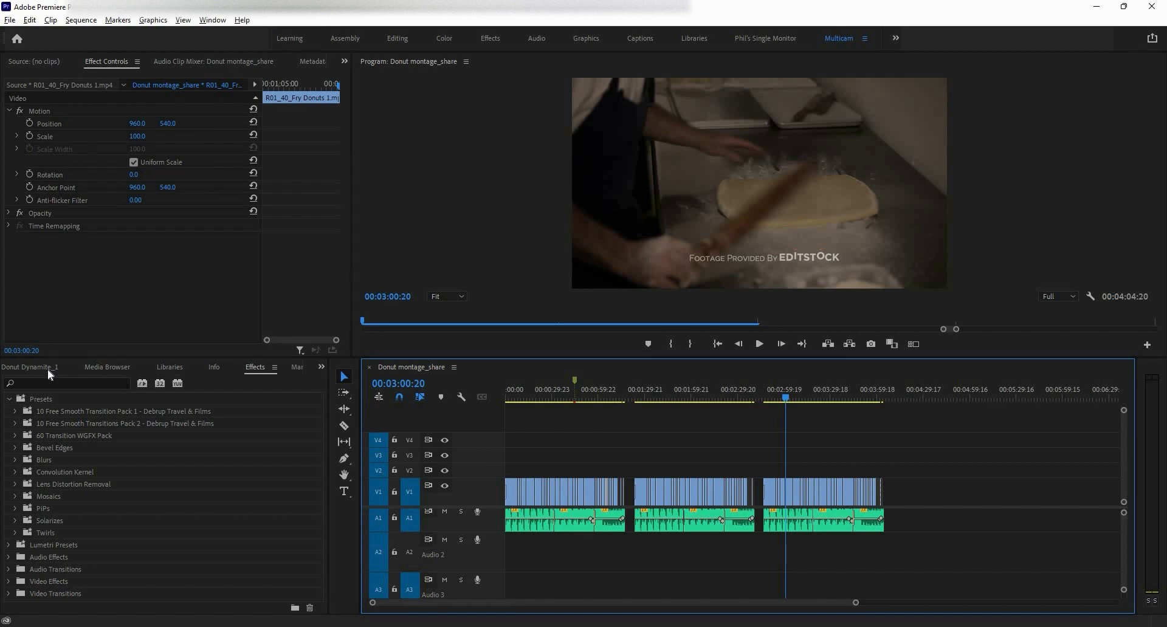
pyautogui.click(573, 386)
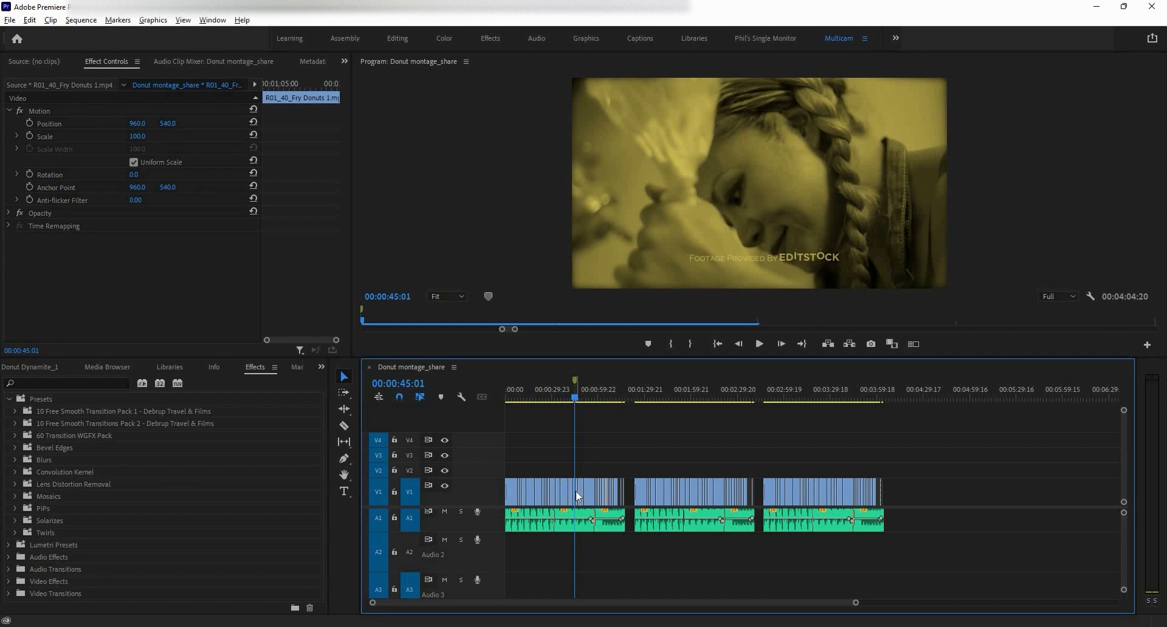
pyautogui.click(578, 495)
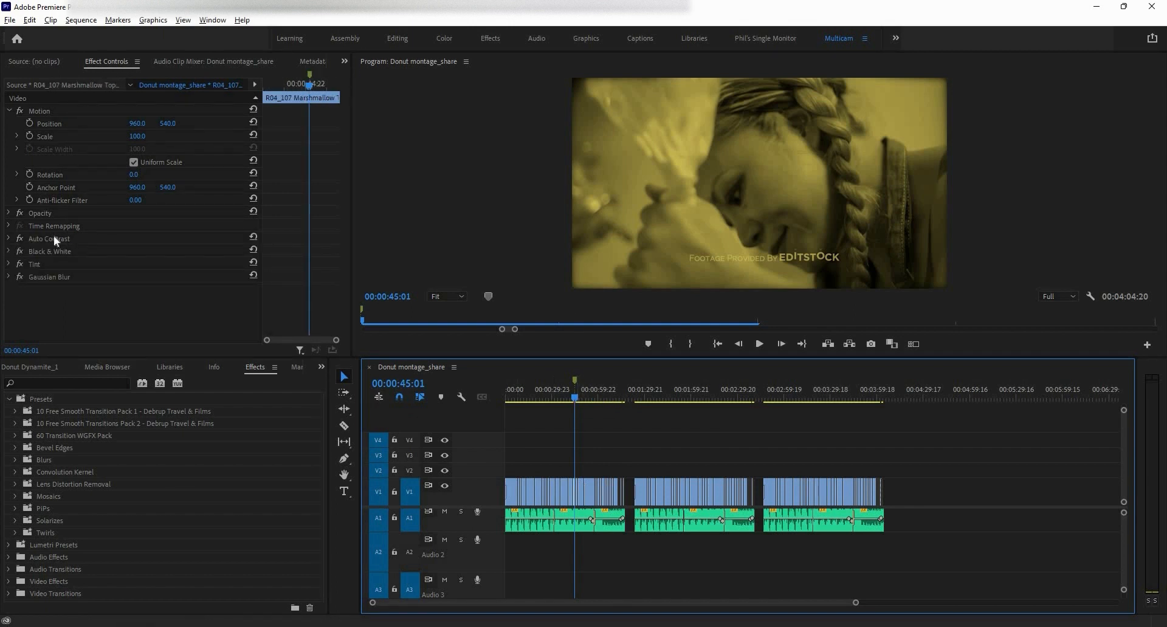
pyautogui.click(20, 251)
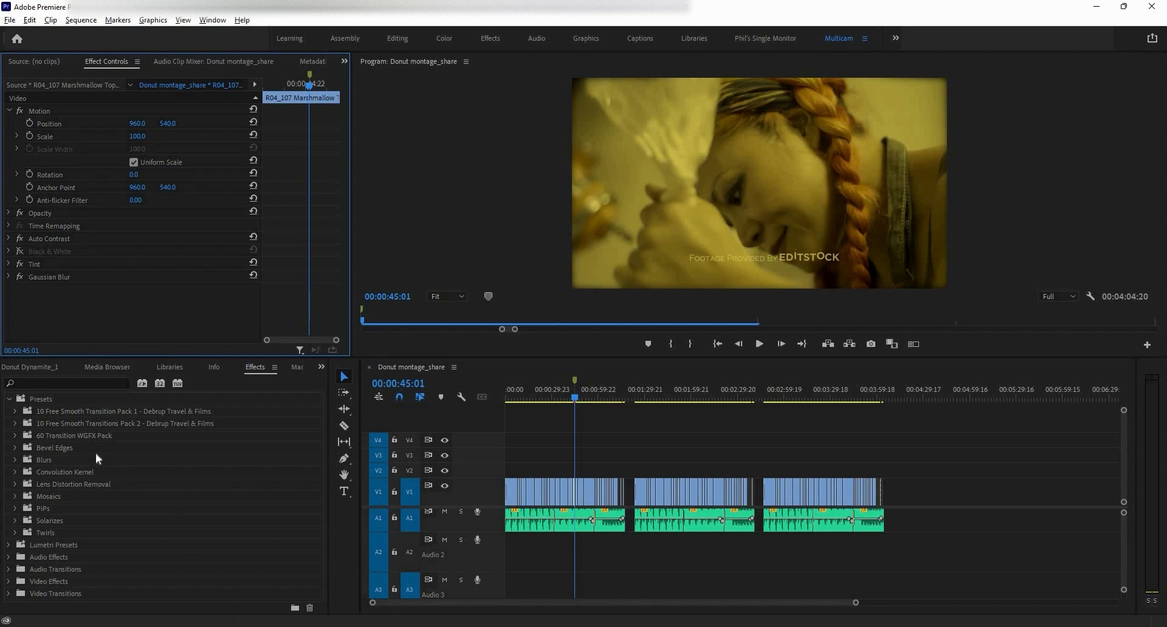
# Step: Create a 1920 x 1080, 23.976 fps adjustment layer and lay it on V2 across the whole second montage section
pyautogui.hotkey('shift', '1')
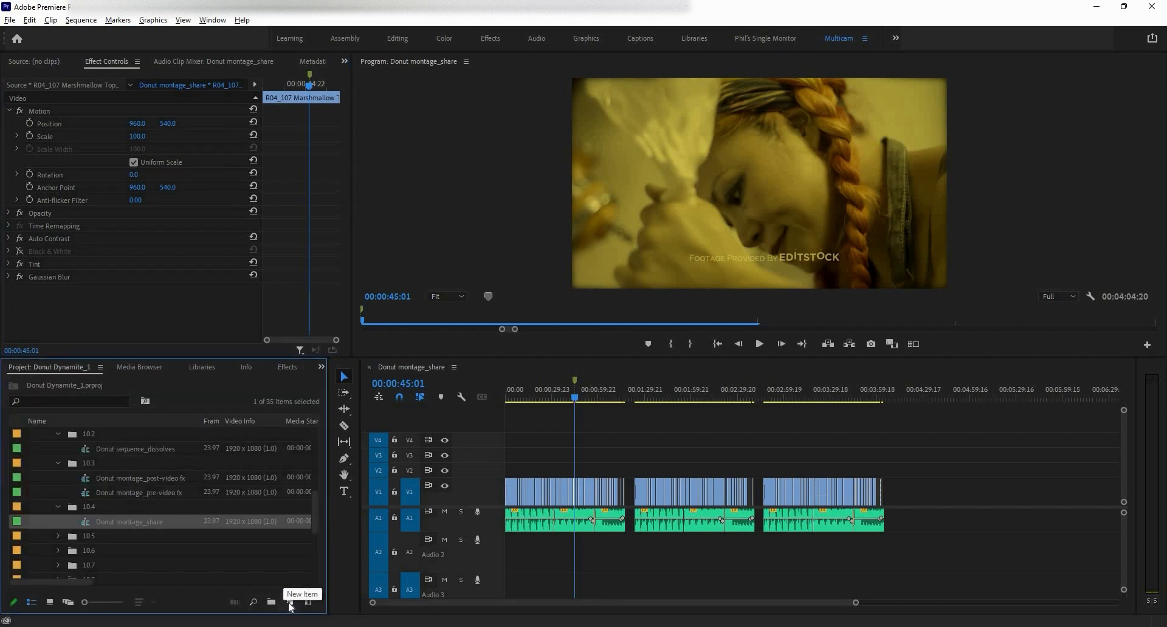
pyautogui.click(289, 602)
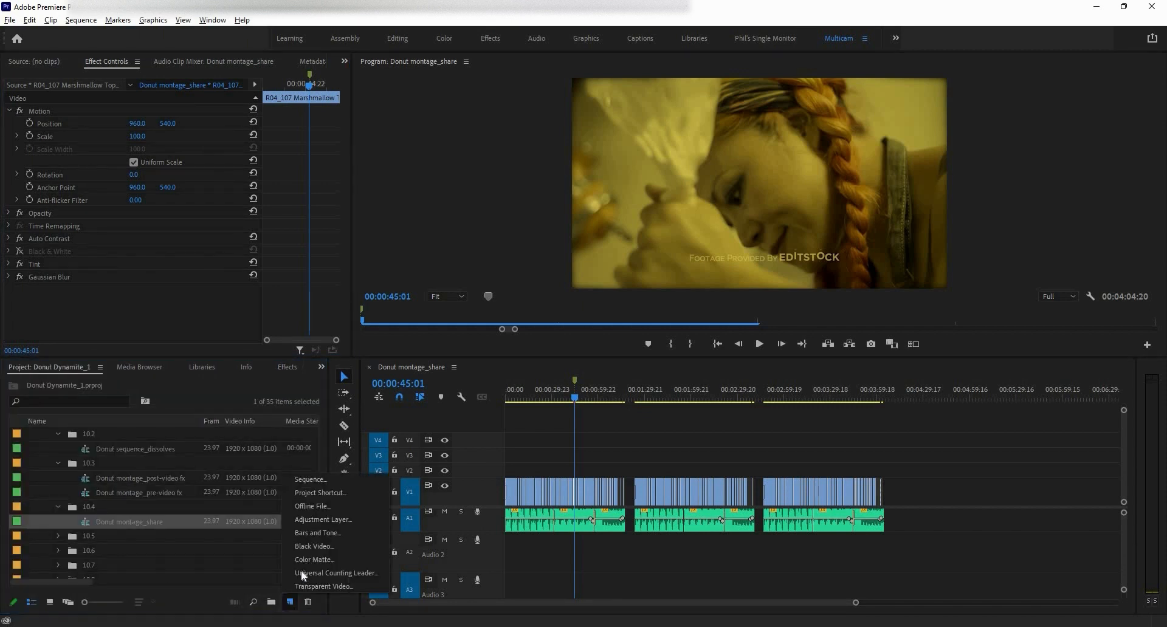
pyautogui.click(320, 520)
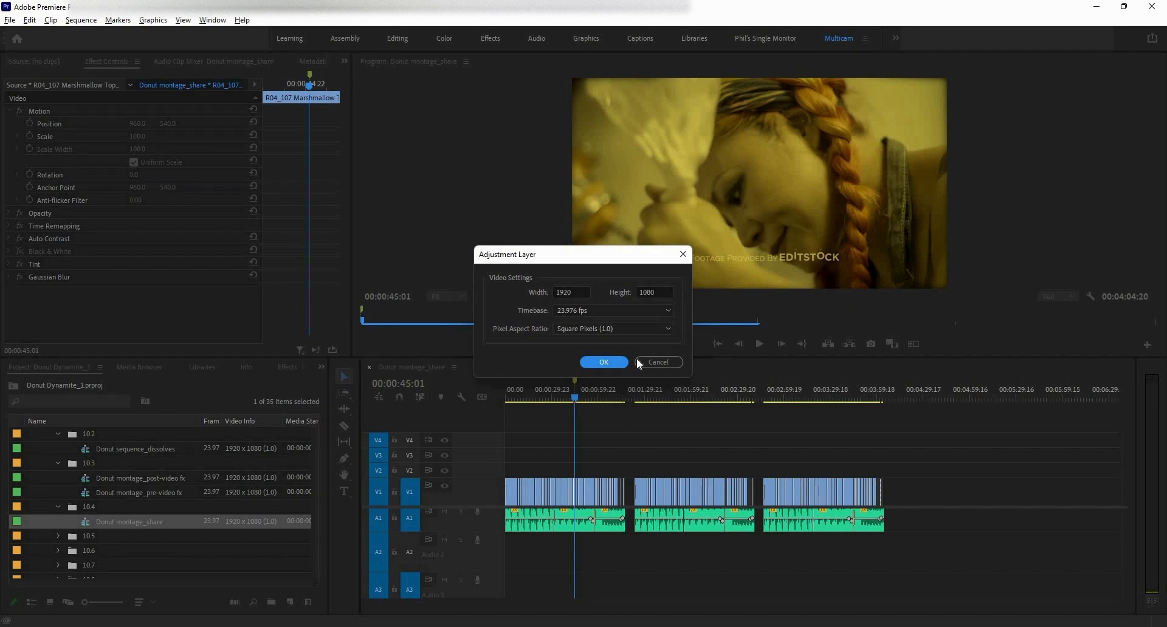
pyautogui.click(604, 364)
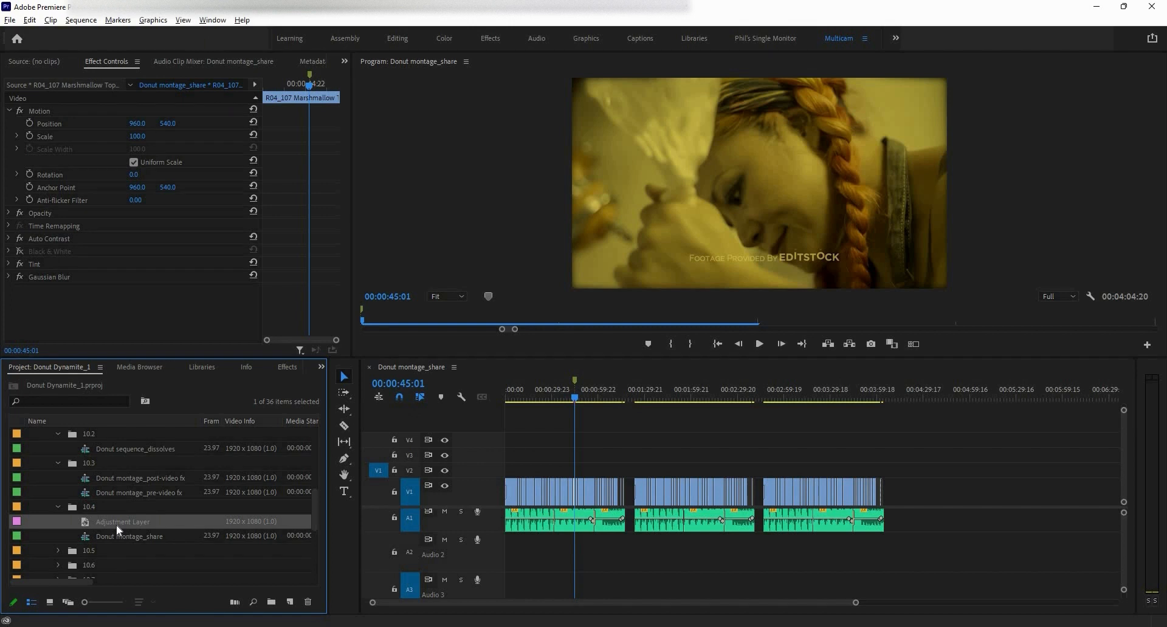
pyautogui.moveTo(120, 529); pyautogui.dragTo(754, 464)
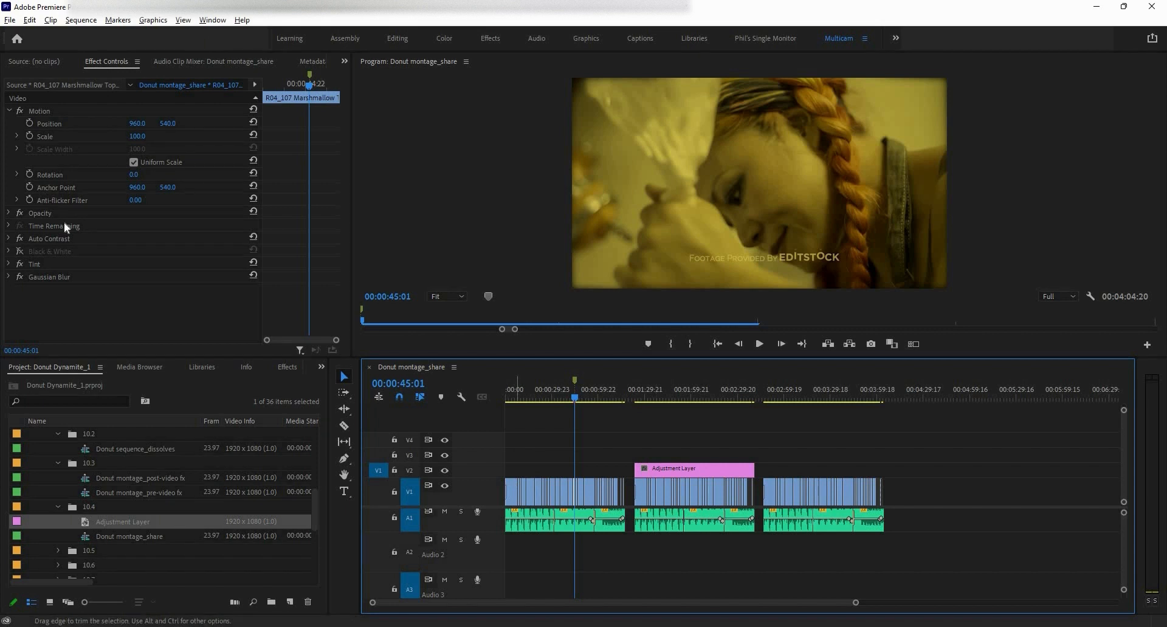
# Step: Copy the marked clip's Auto Contrast, Tint and Gaussian Blur effects onto the adjustment layer, and check the look across the second section
pyautogui.click(70, 240)
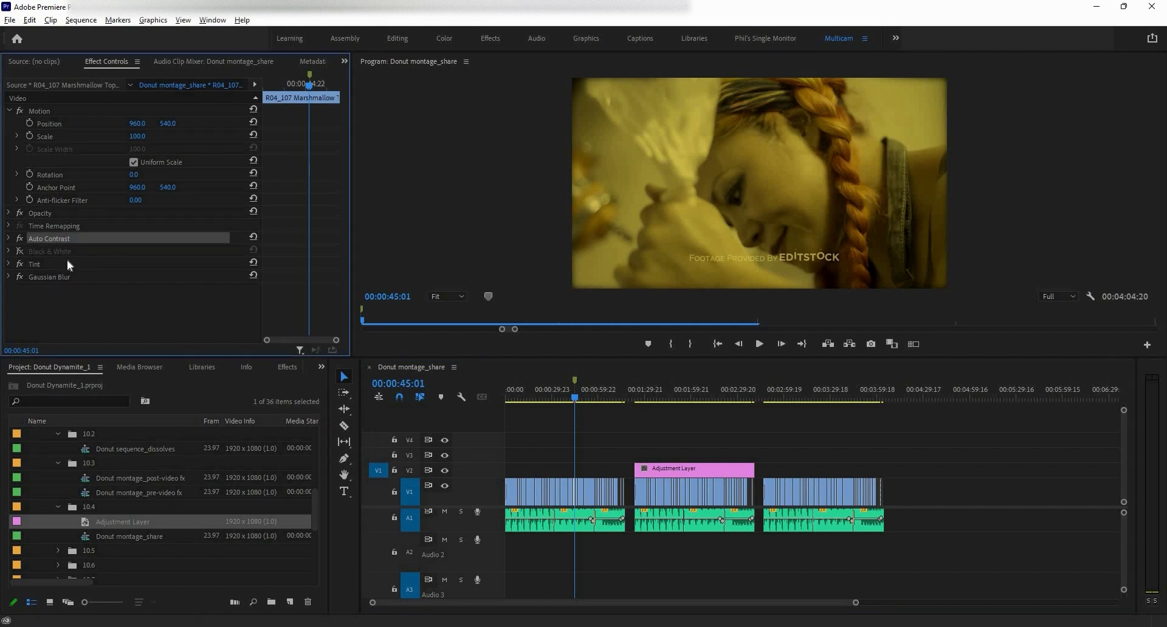
pyautogui.keyDown('ctrl'); pyautogui.click(68, 264); pyautogui.keyUp('ctrl')
pyautogui.keyDown('ctrl'); pyautogui.click(71, 278); pyautogui.keyUp('ctrl')
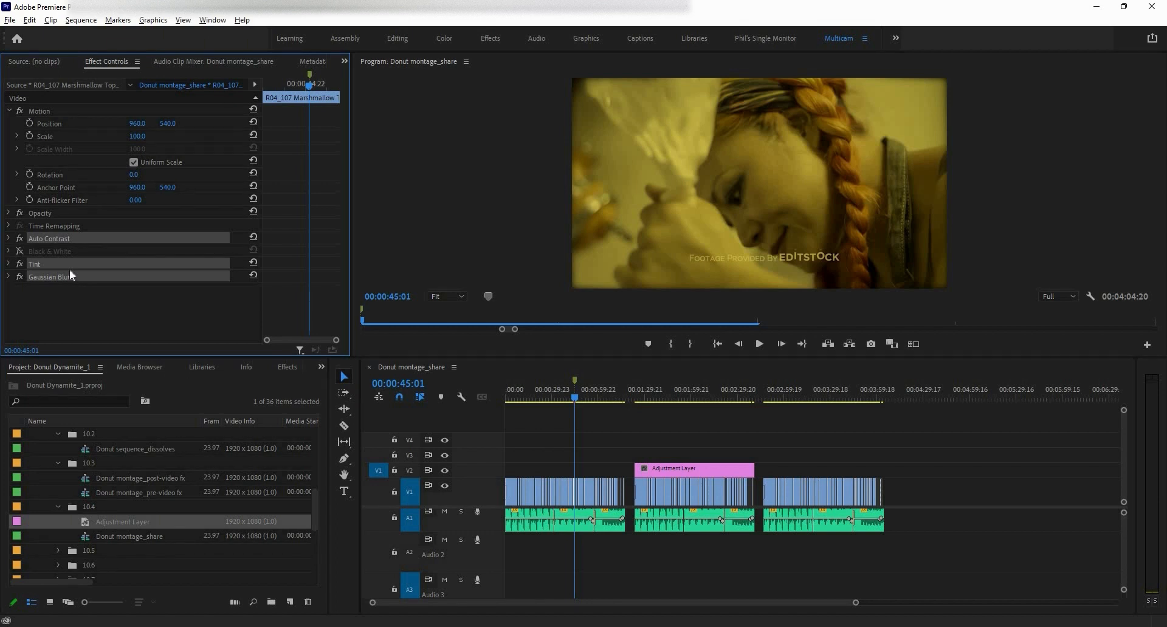
pyautogui.click(699, 473)
pyautogui.hotkey('ctrl', 'v')
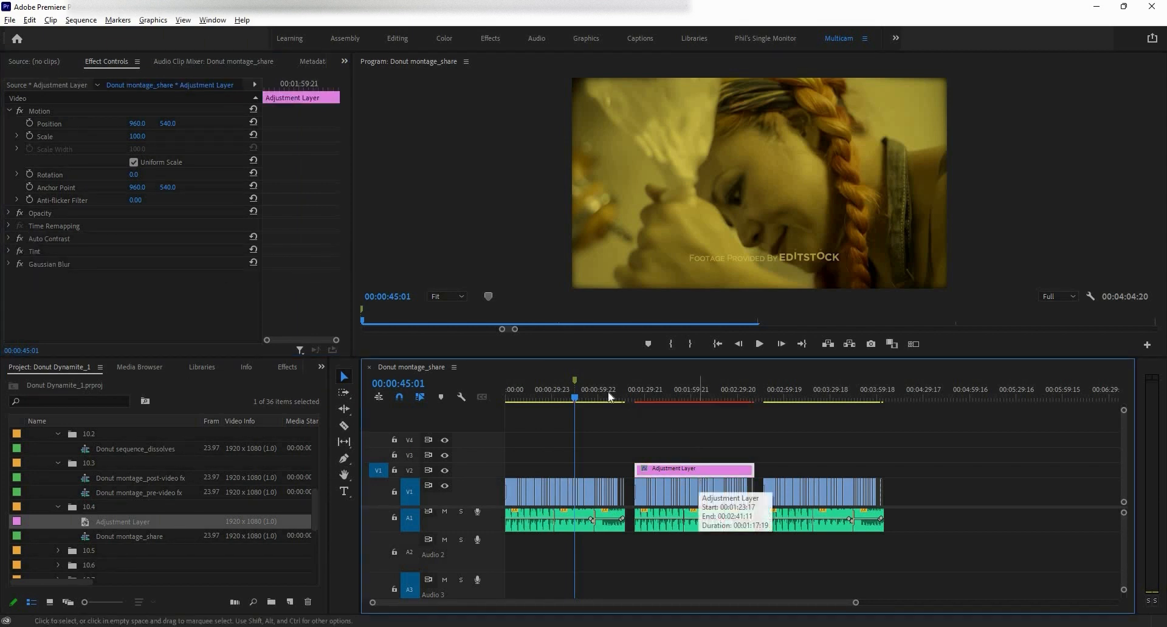
pyautogui.moveTo(652, 392); pyautogui.dragTo(638, 394)
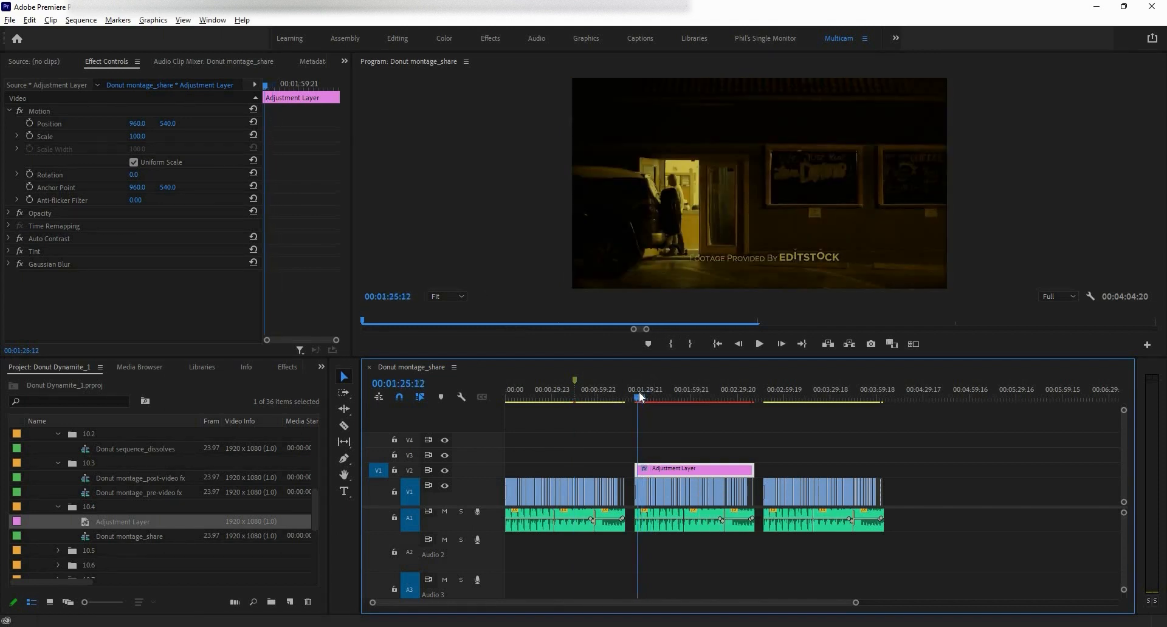
pyautogui.click(720, 397)
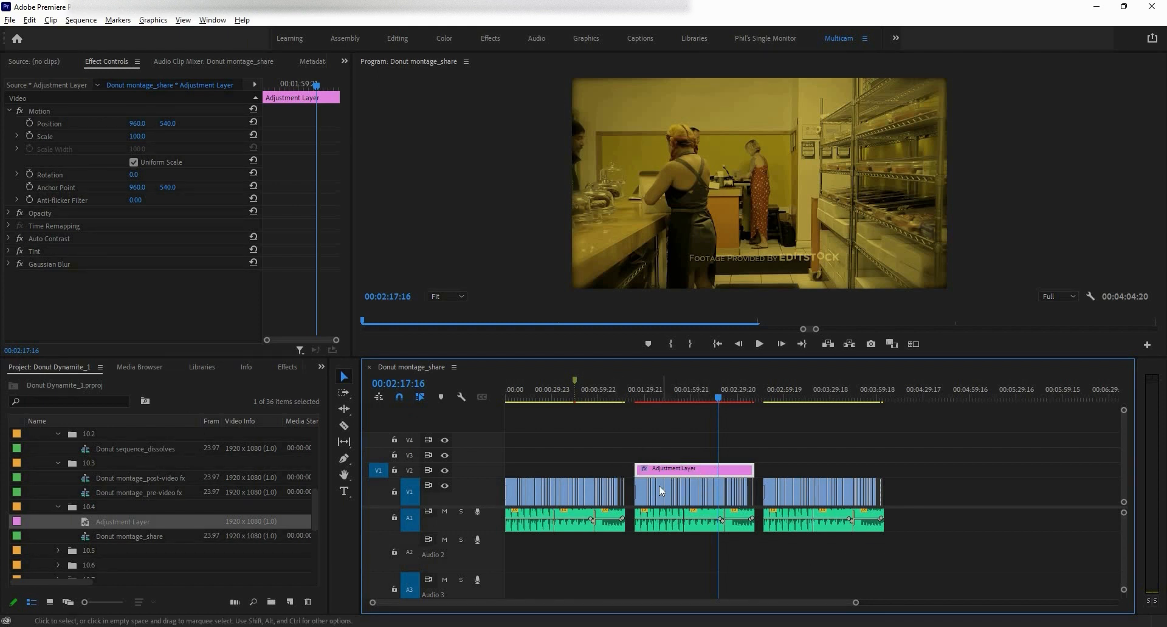
pyautogui.moveTo(661, 489)
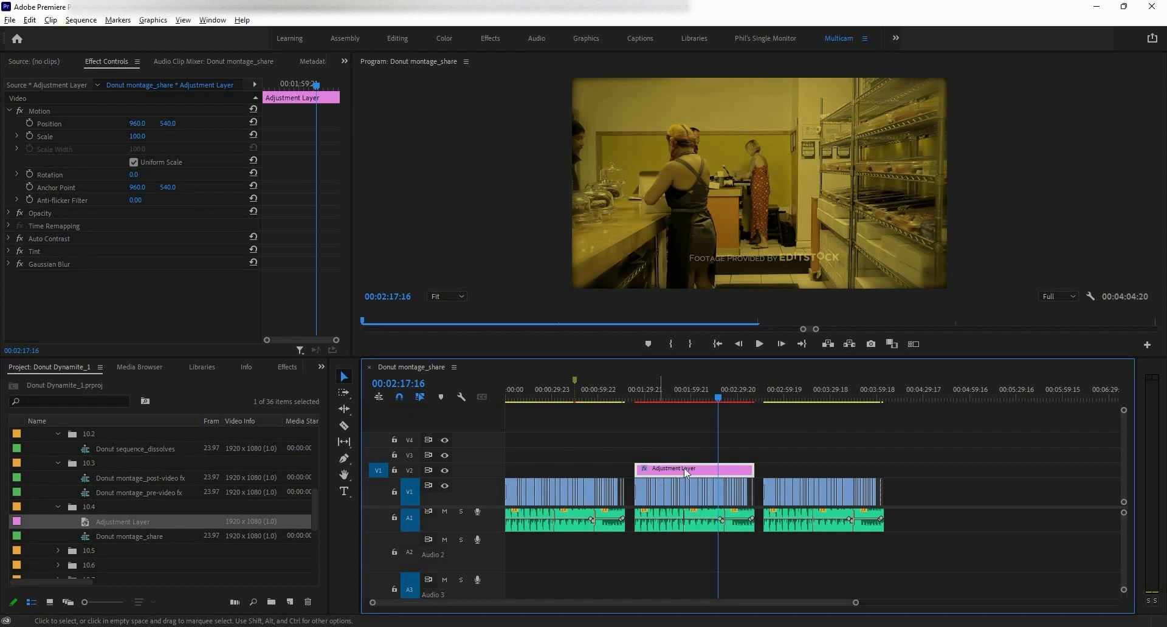
# Step: Map the adjustment layer's Tint white to a purple-magenta colour and set Amount to Tint to 43%
pyautogui.click(9, 251)
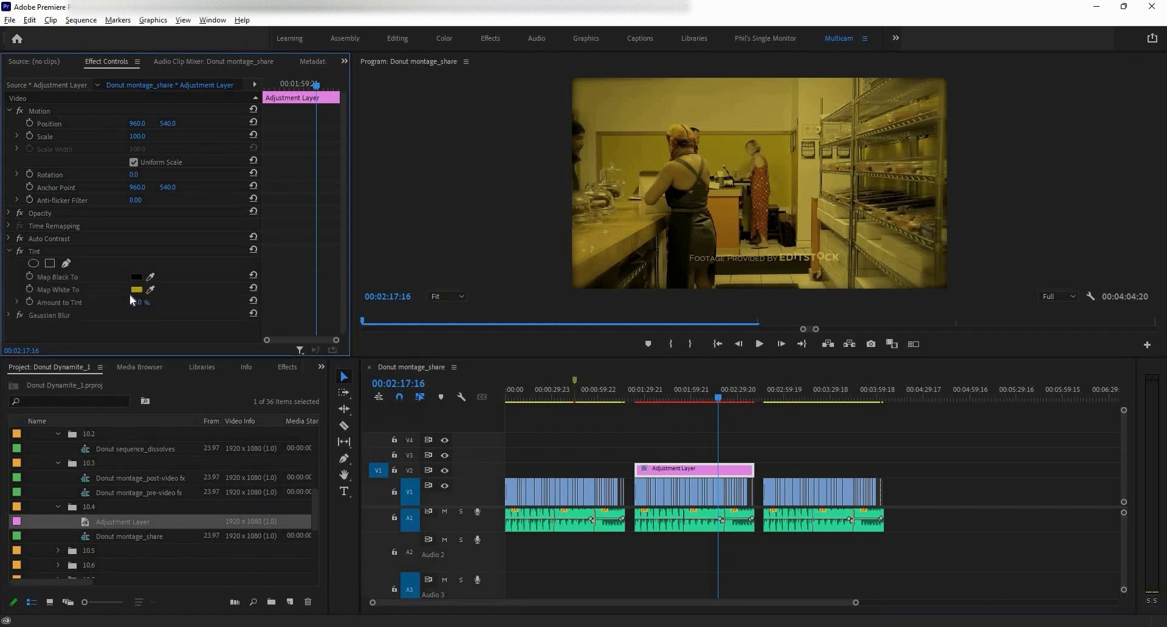
pyautogui.click(136, 289)
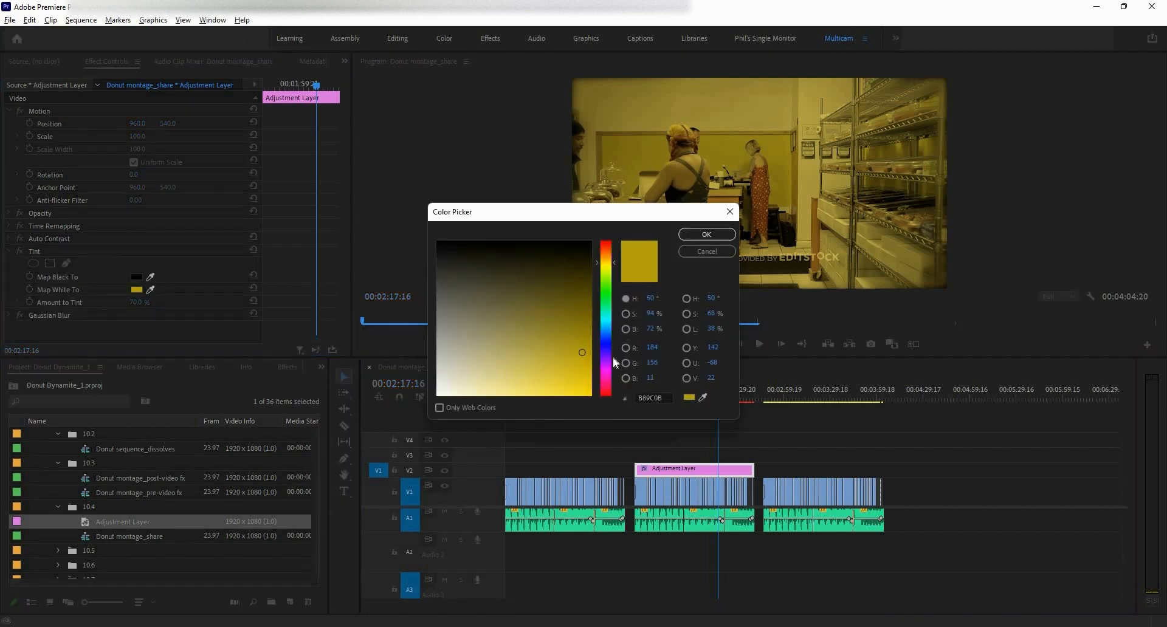
pyautogui.moveTo(613, 362); pyautogui.dragTo(611, 370)
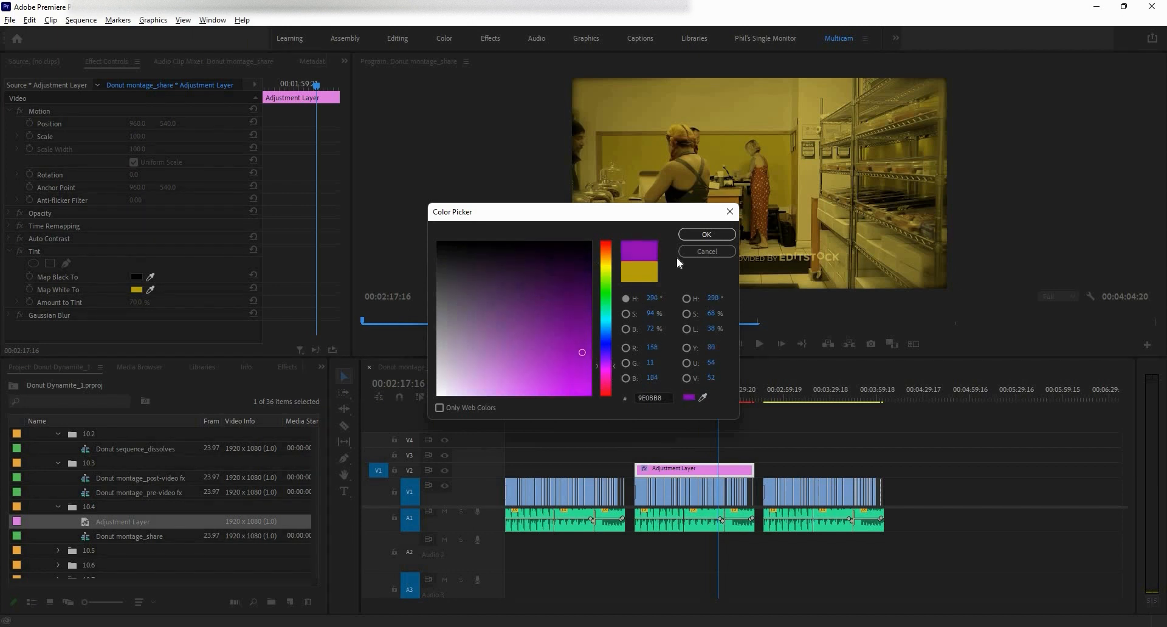
pyautogui.click(707, 235)
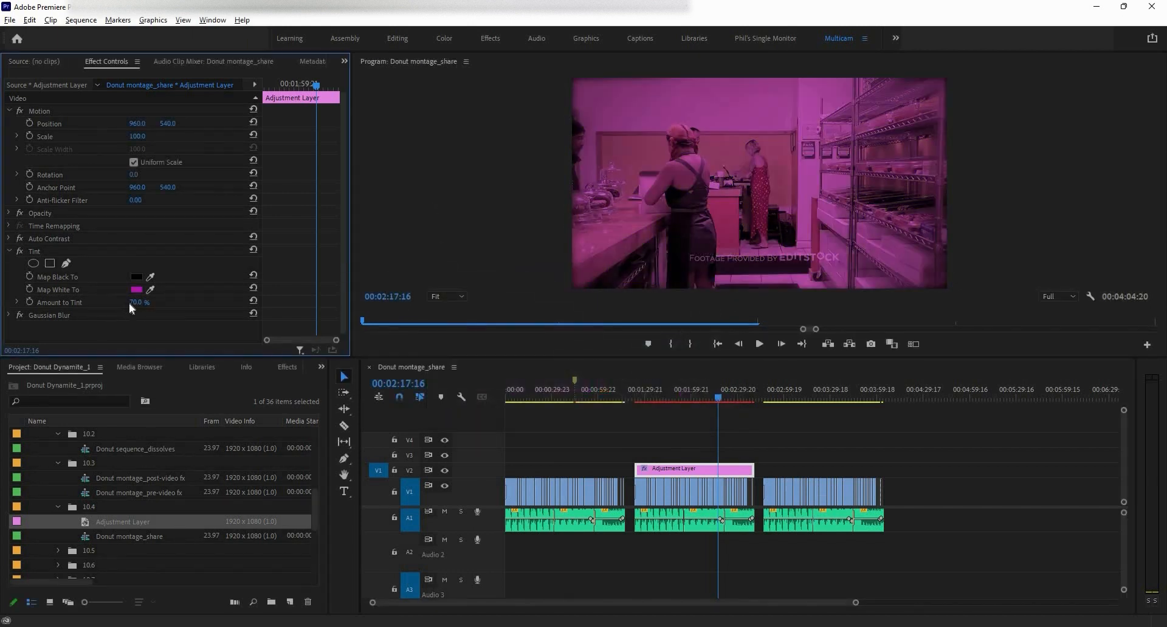
pyautogui.moveTo(134, 302); pyautogui.dragTo(116, 299)
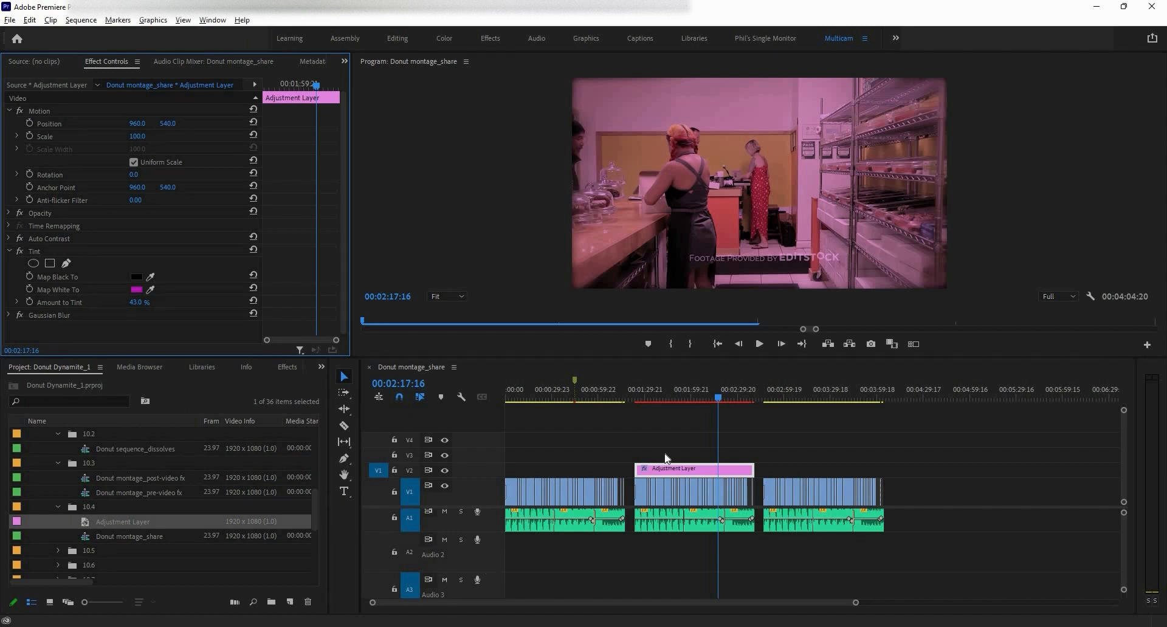
# Step: Split the V2 adjustment layer at the end of the second montage section's first clip
pyautogui.click(641, 491)
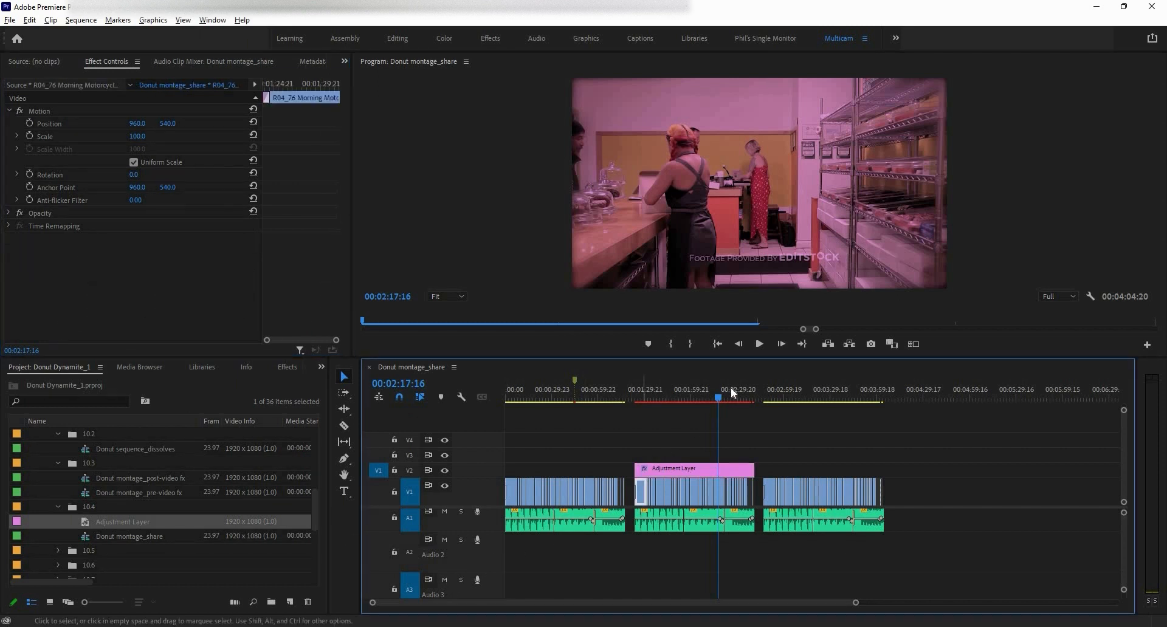
pyautogui.click(638, 418)
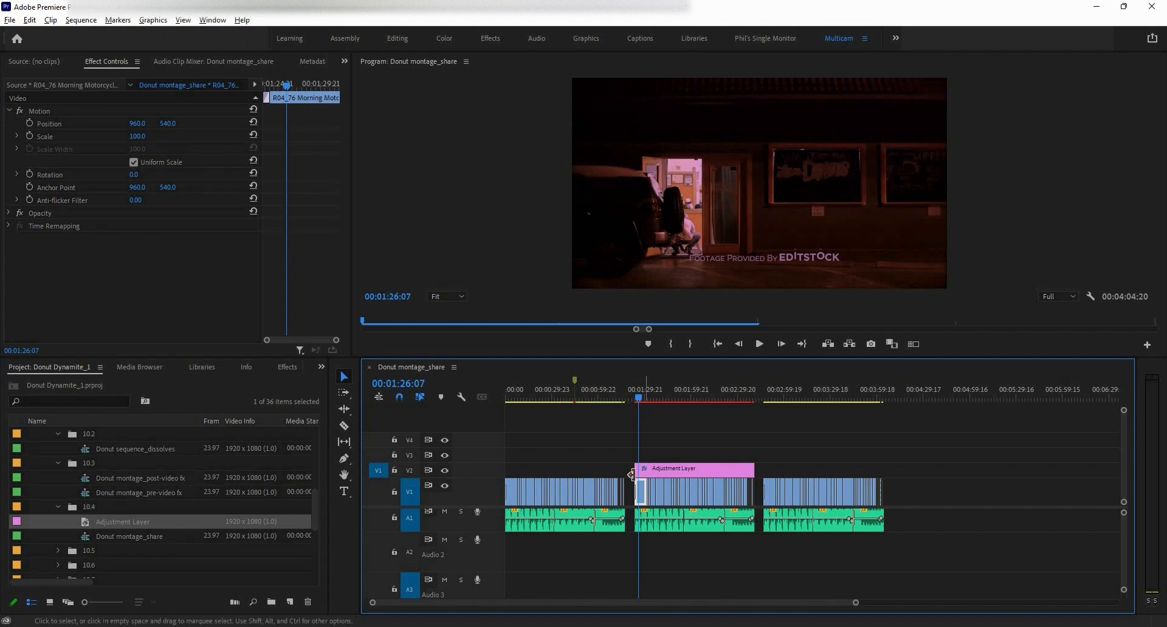
pyautogui.scroll(2, 635, 490)
pyautogui.scroll(4, 669, 471)
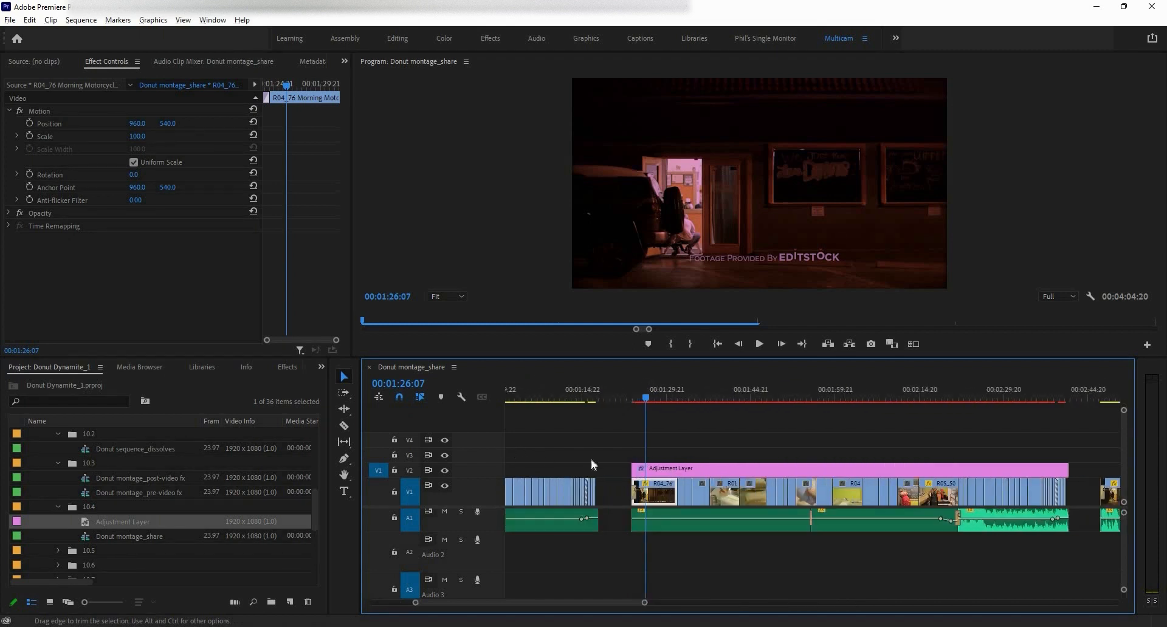
pyautogui.press('c')
pyautogui.keyDown('shift'); pyautogui.click(682, 469); pyautogui.keyUp('shift')
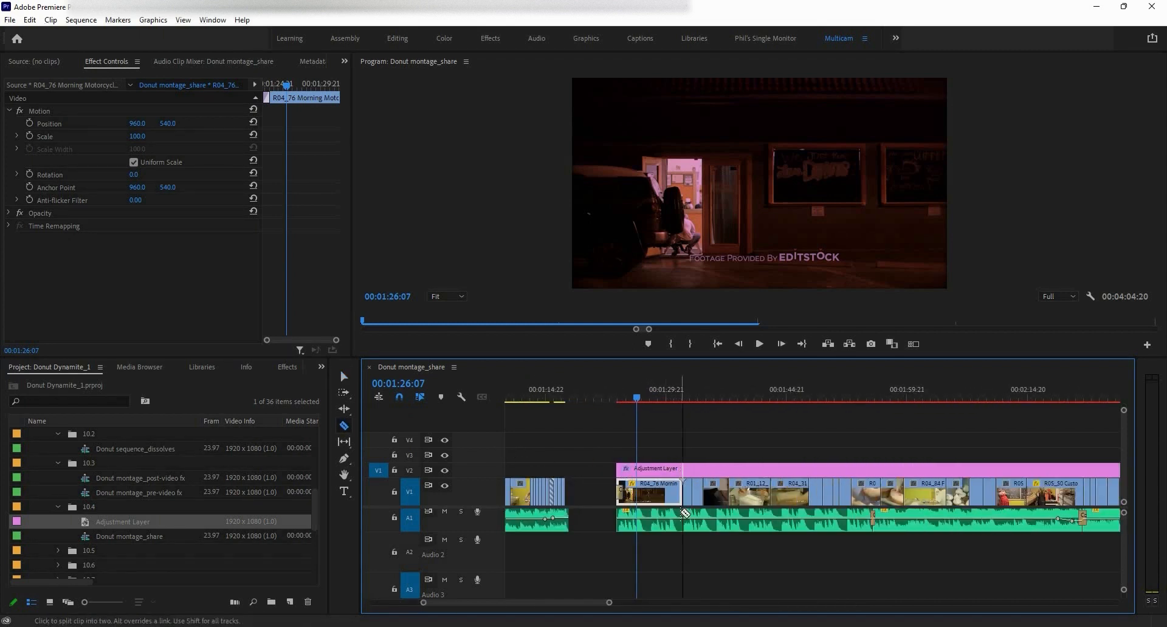
# Step: Set Amount to Tint to 58% on the short adjustment layer piece over the section's first clip
pyautogui.press('v')
pyautogui.click(659, 469)
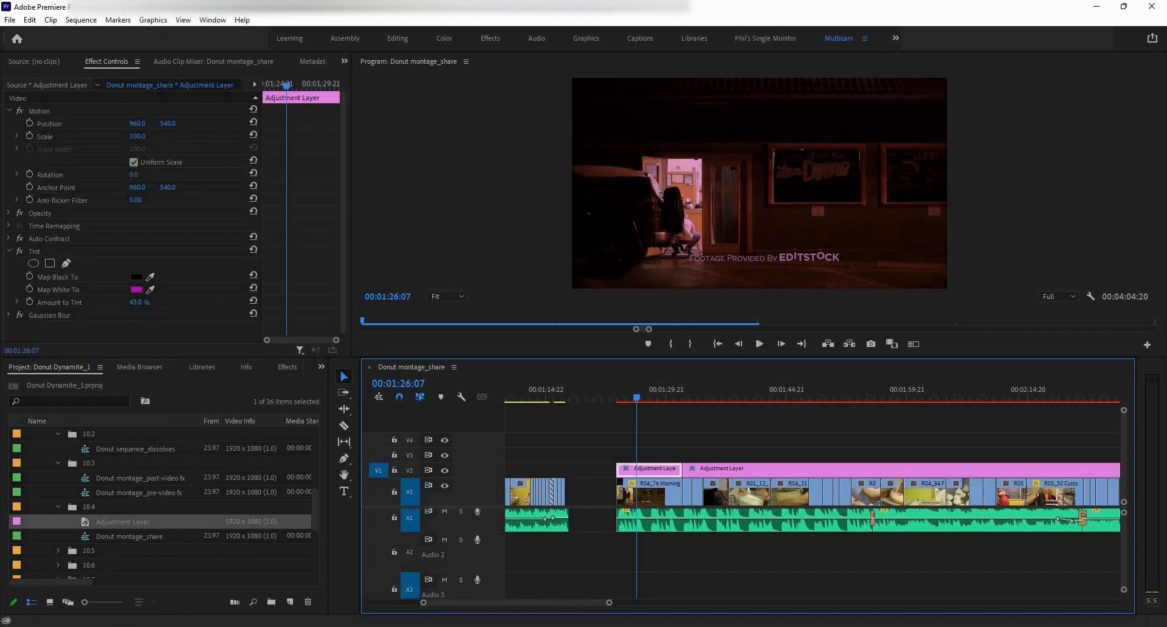
pyautogui.click(130, 306)
pyautogui.moveTo(139, 302); pyautogui.dragTo(145, 302)
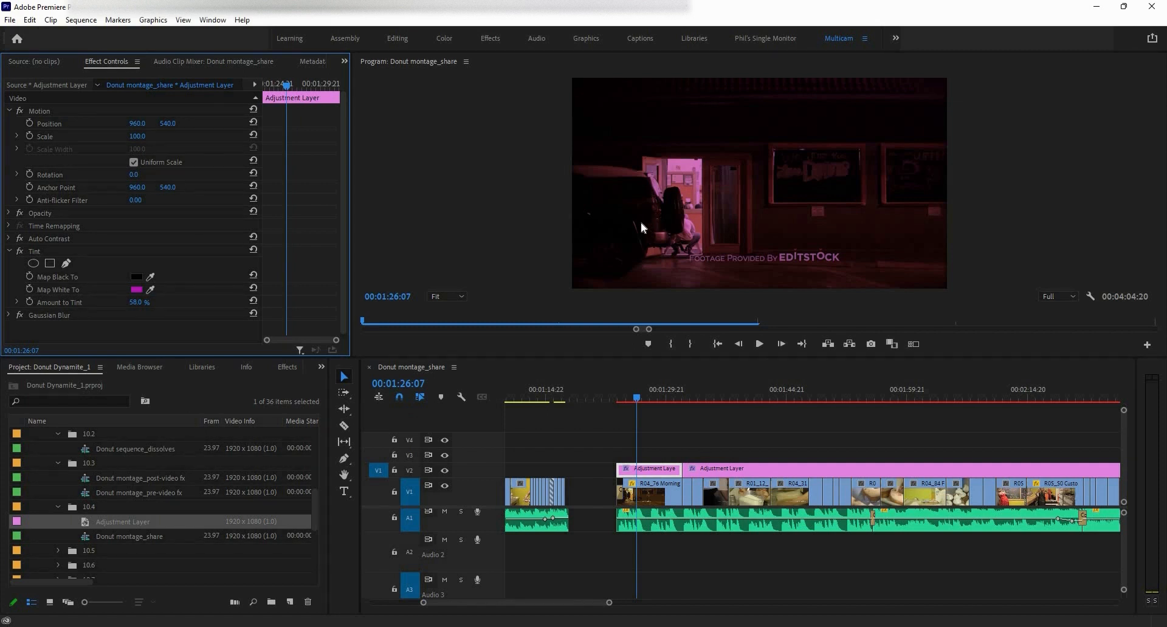
# Step: Add a second adjustment layer on V3 and extend it over the full length of the second montage section
pyautogui.moveTo(131, 524); pyautogui.dragTo(620, 460)
pyautogui.moveTo(817, 462); pyautogui.dragTo(875, 403)
pyautogui.scroll(-3, 845, 456)
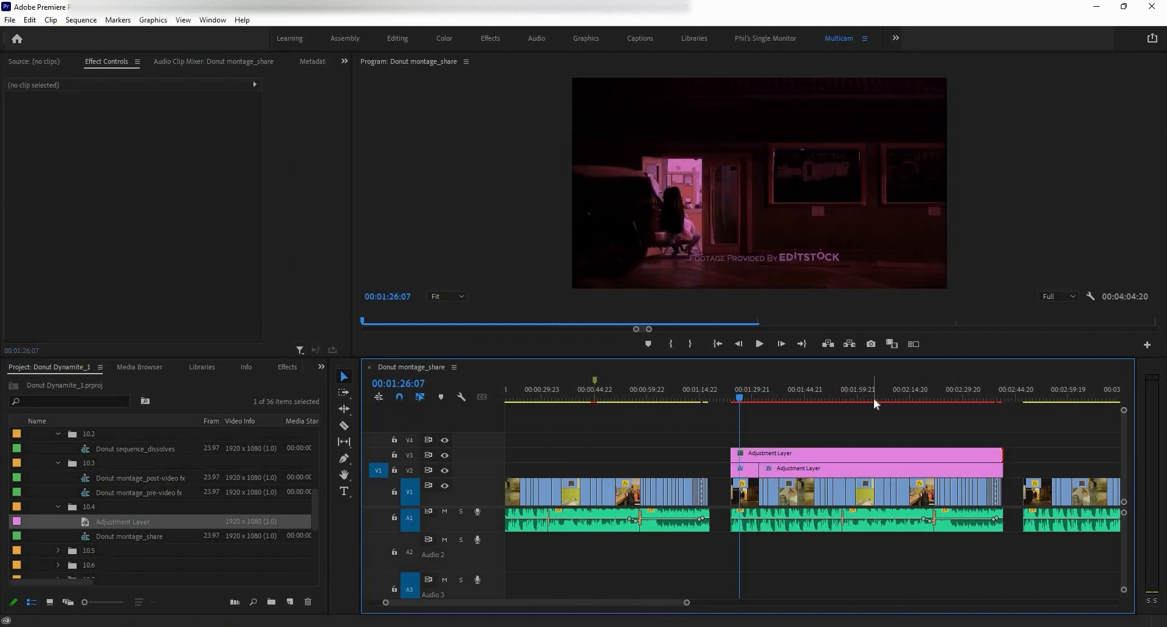
# Step: Search the effects for "3d" and apply Basic 3D to the V3 adjustment layer
pyautogui.click(811, 451)
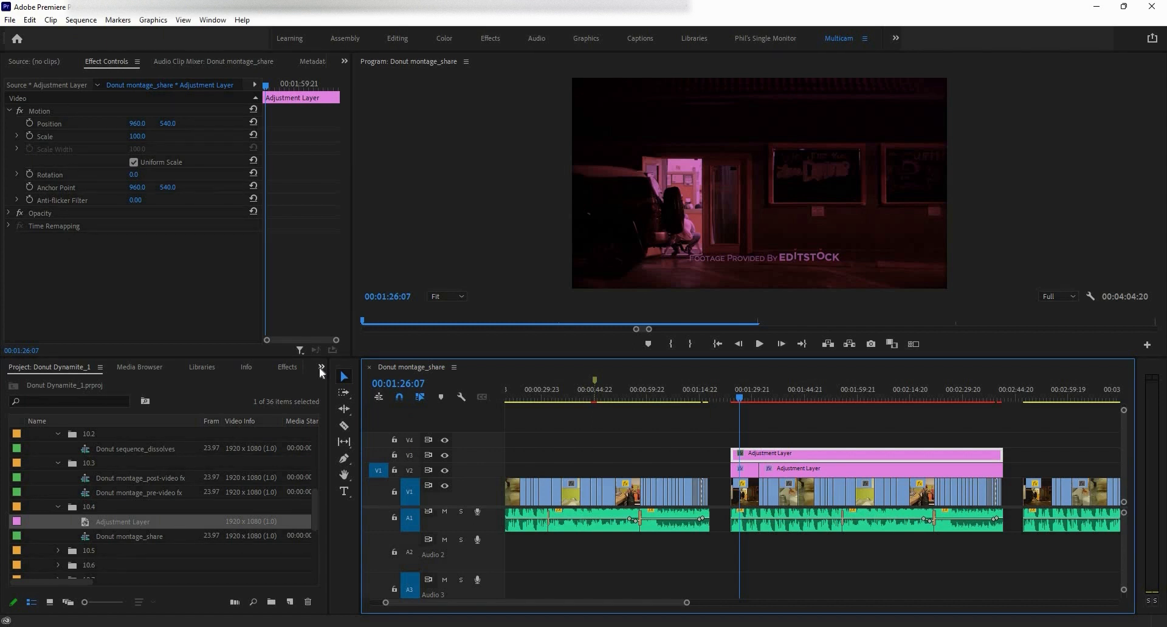
pyautogui.hotkey('shift', '7')
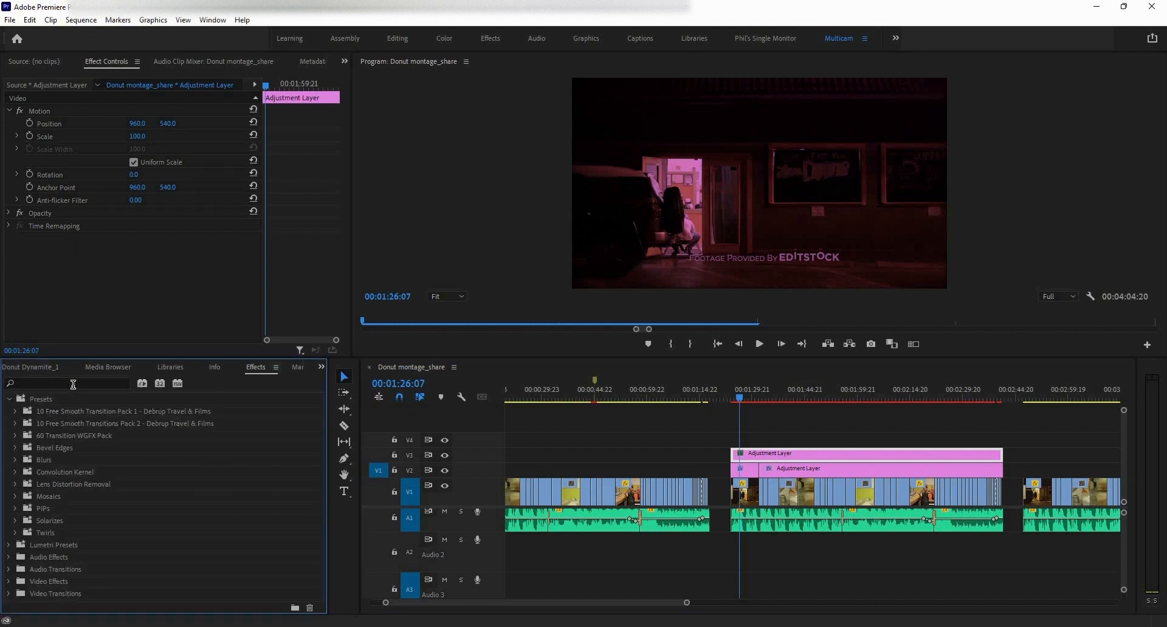
pyautogui.click(61, 383)
pyautogui.write('3d')
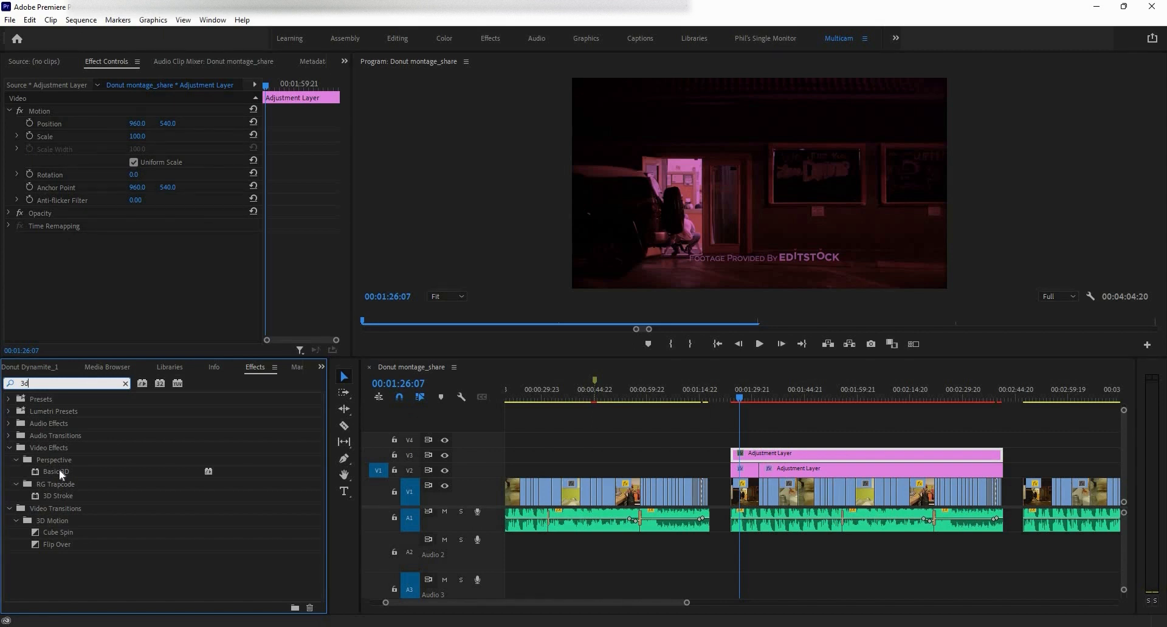
pyautogui.moveTo(61, 475); pyautogui.dragTo(793, 453)
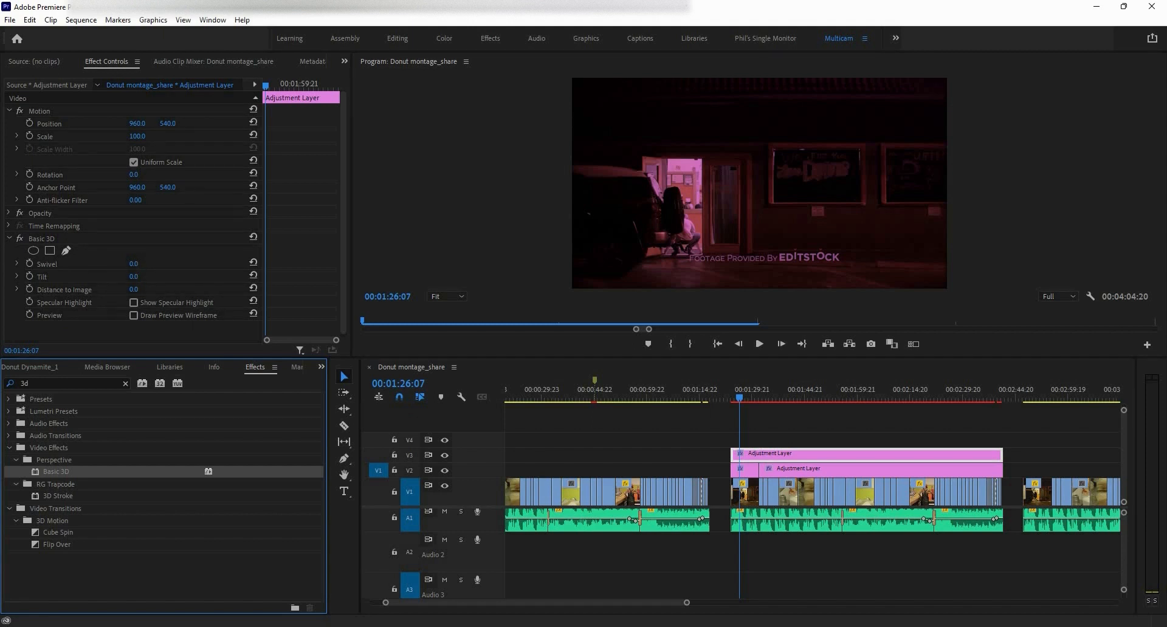
# Step: Set the V3 adjustment layer's Basic 3D swivel to -62°, tilt to 1° and distance to image to 57, checking a donut shot
pyautogui.click(134, 264)
pyautogui.moveTo(134, 264); pyautogui.dragTo(173, 289)
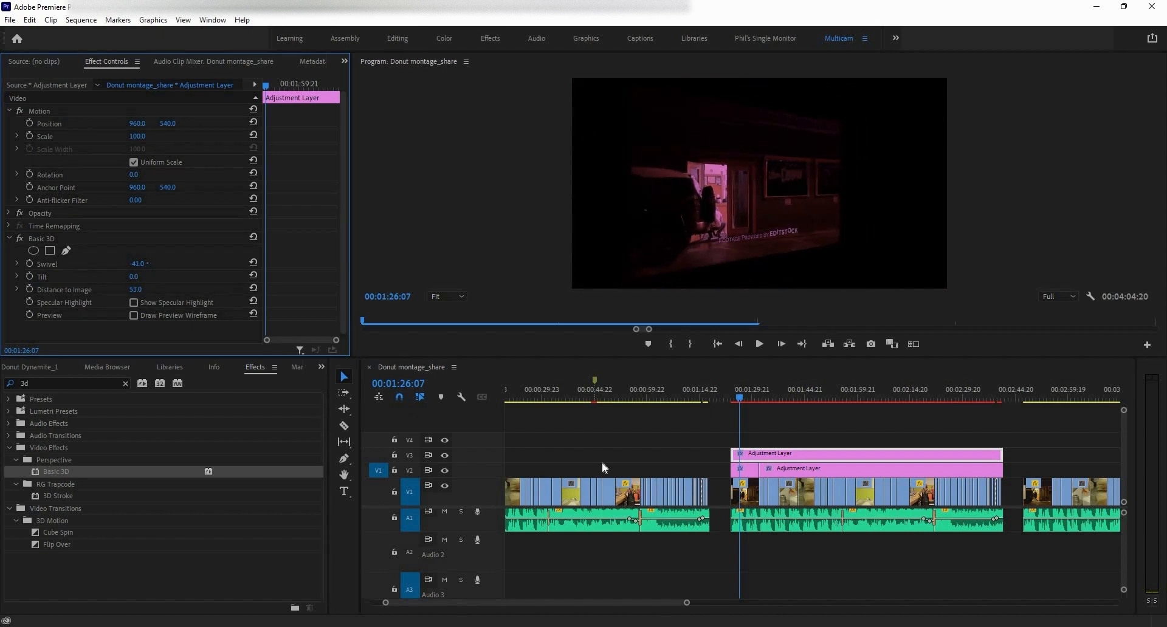
pyautogui.moveTo(740, 394); pyautogui.dragTo(844, 415)
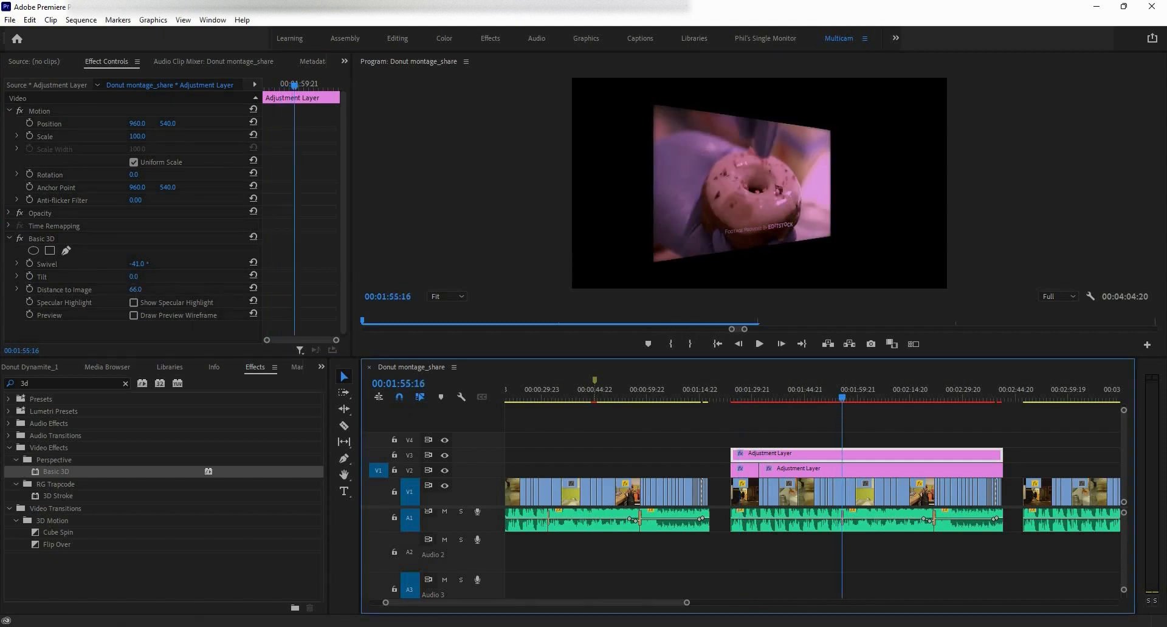
pyautogui.moveTo(137, 278)
pyautogui.mouseDown()
pyautogui.moveTo(150, 277)
pyautogui.moveTo(139, 277)
pyautogui.mouseUp()
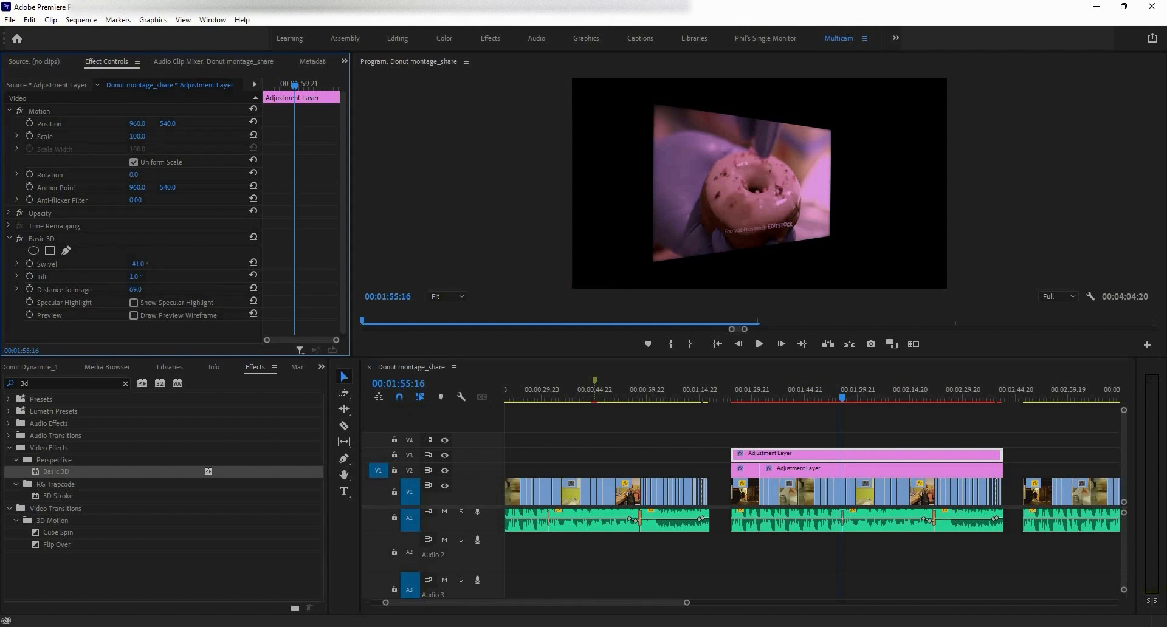
pyautogui.moveTo(177, 290); pyautogui.dragTo(141, 285)
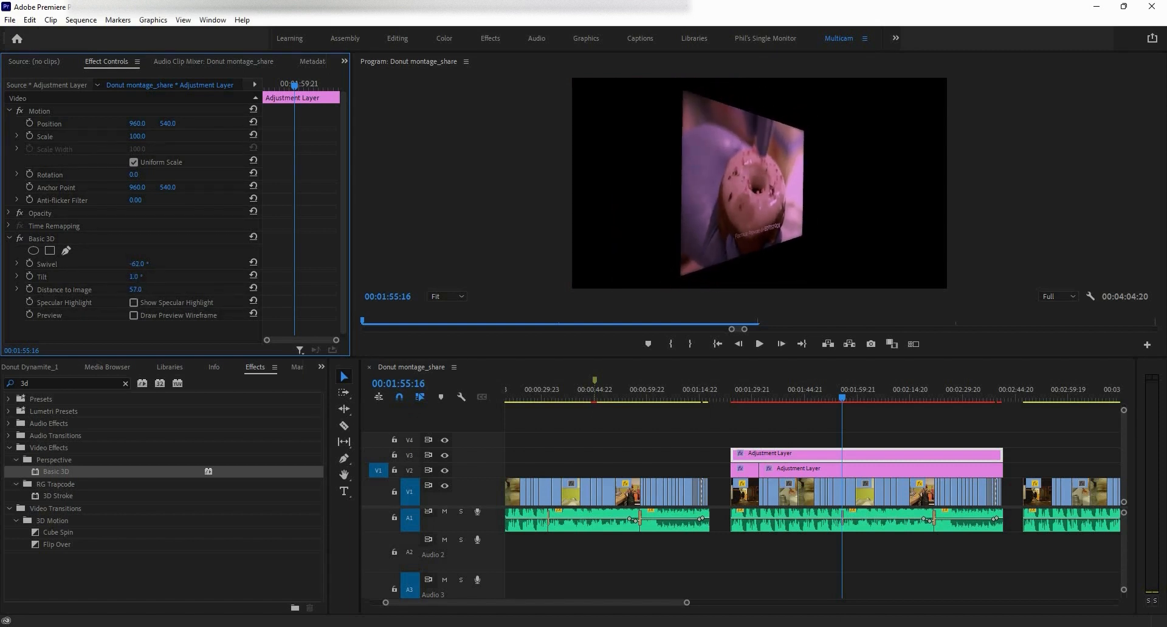
# Step: Nest all the video clips of the third montage section under the name "Donut Montage Nest1"
pyautogui.click(145, 276)
pyautogui.scroll(-10, 571, 480)
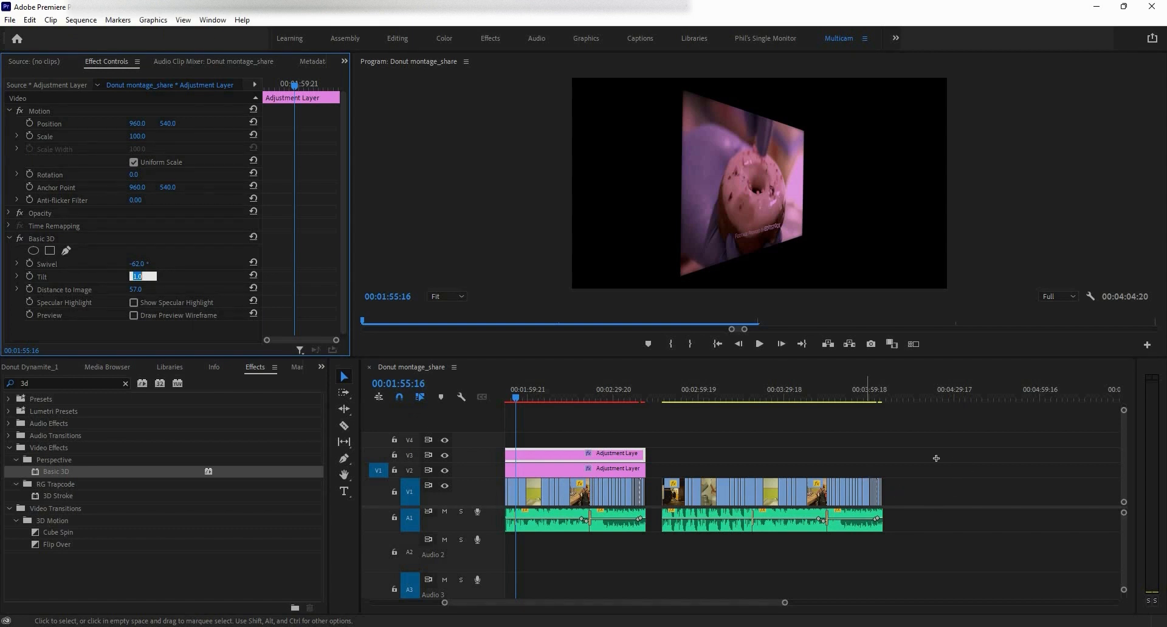
pyautogui.moveTo(958, 454); pyautogui.dragTo(665, 483)
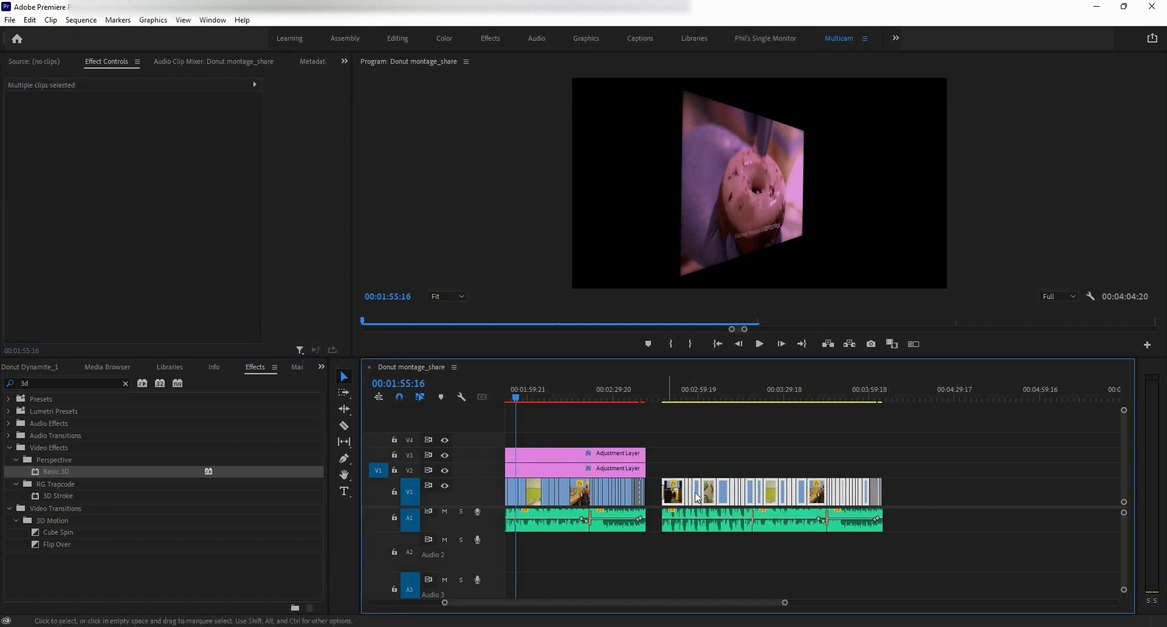
pyautogui.rightClick(696, 493)
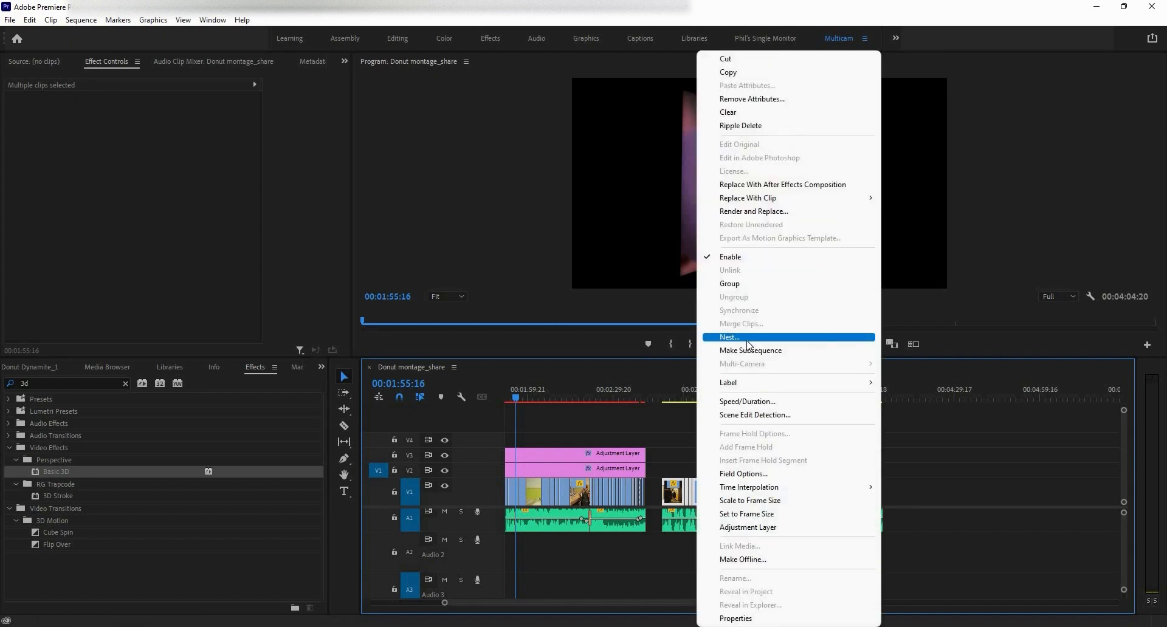
pyautogui.click(749, 345)
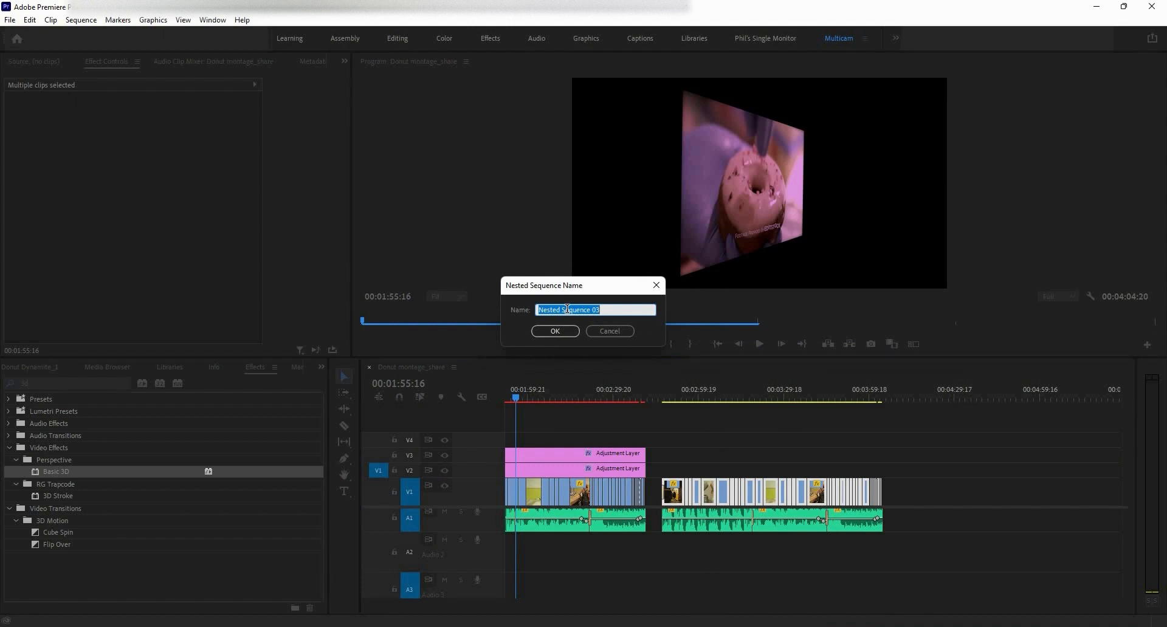
pyautogui.write('Dona')
pyautogui.write('ut Mon')
pyautogui.write('ta')
pyautogui.write('ge Nes')
pyautogui.write('t1')
pyautogui.click(558, 332)
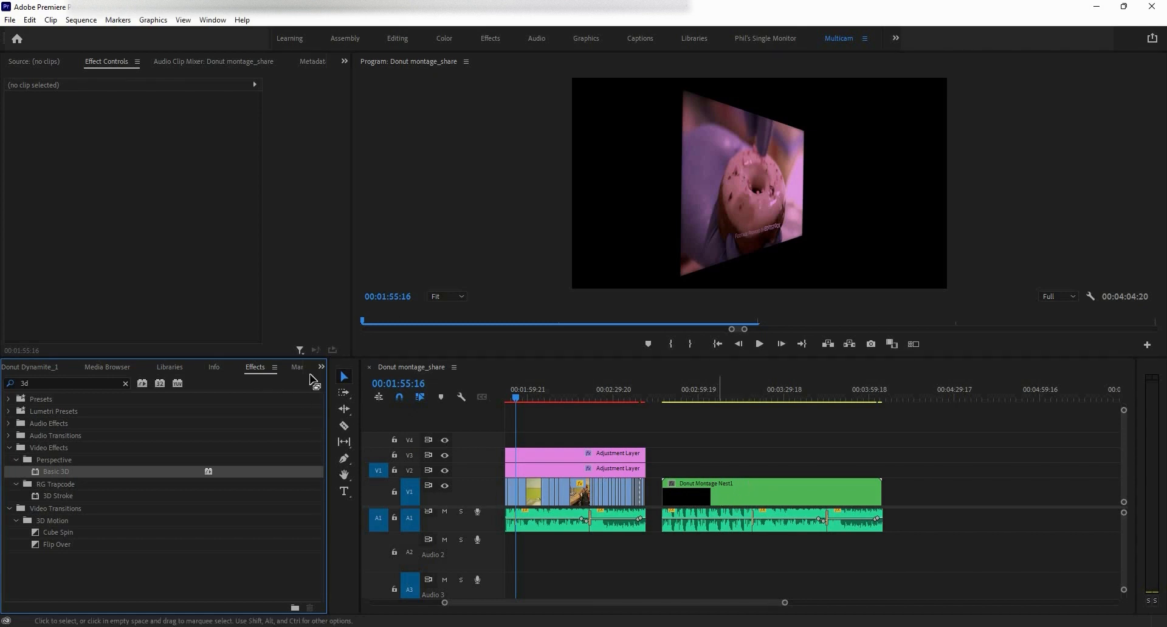
# Step: Look through the project bins to find where the Donut Montage Nest1 sequence is stored, and select it
pyautogui.click(28, 367)
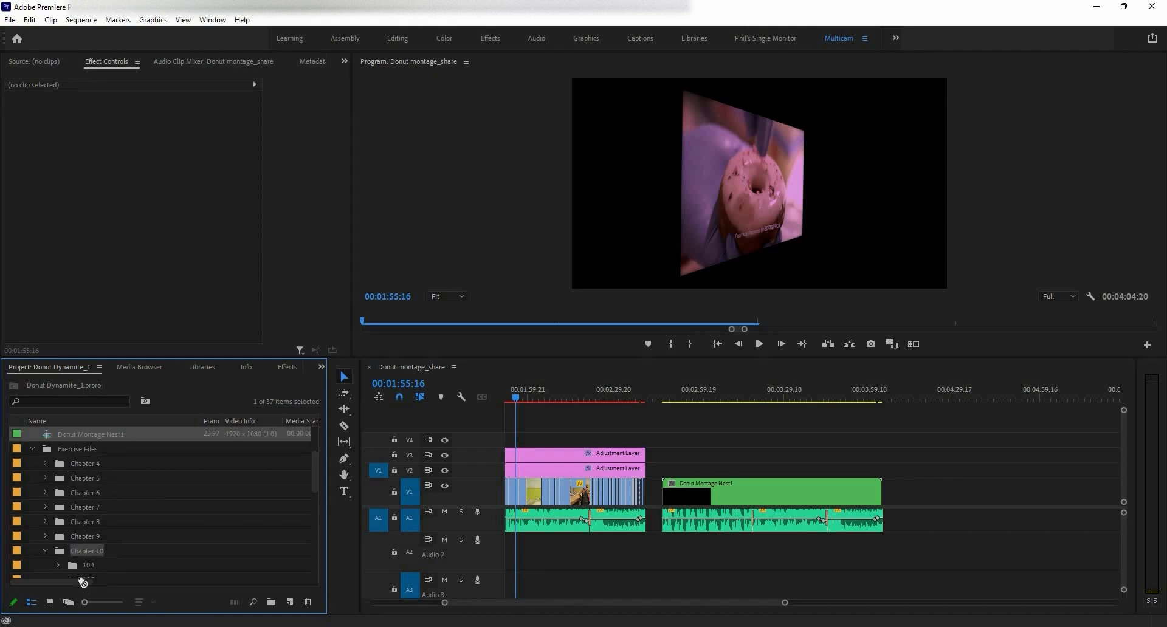
pyautogui.scroll(-5, 91, 547)
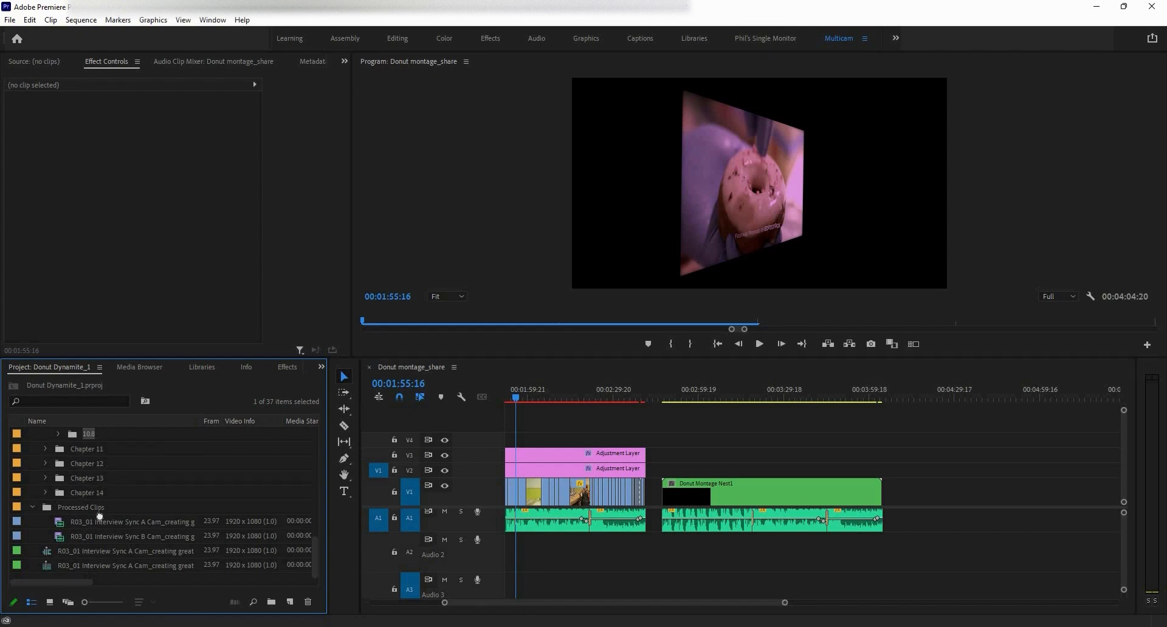
pyautogui.click(91, 507)
pyautogui.moveTo(109, 466); pyautogui.dragTo(107, 439)
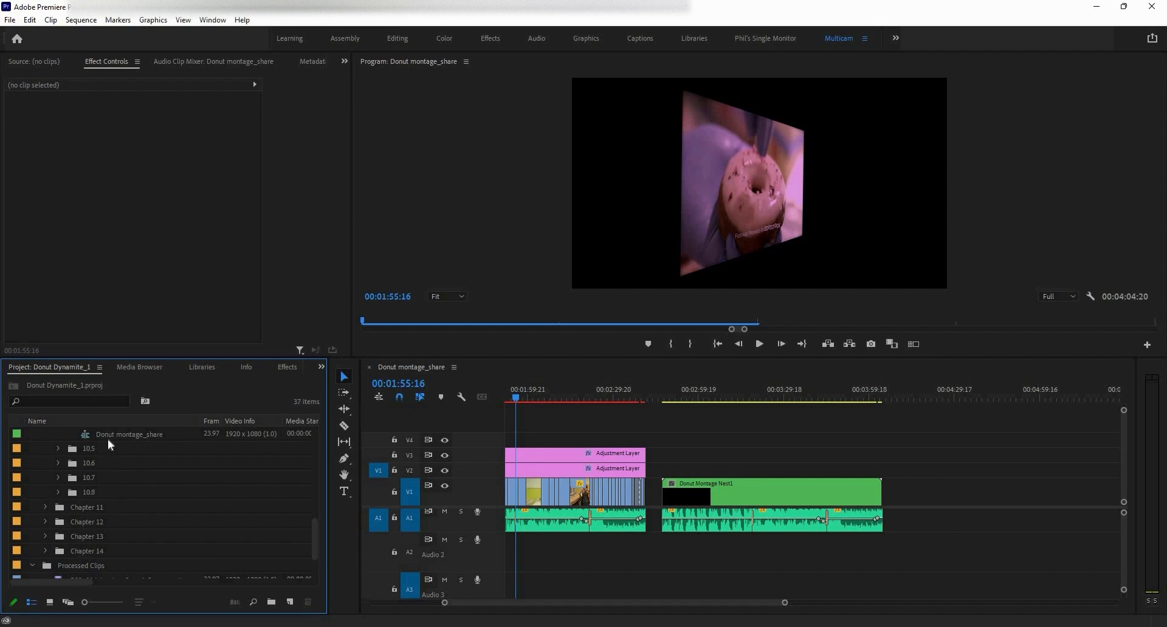
pyautogui.click(57, 449)
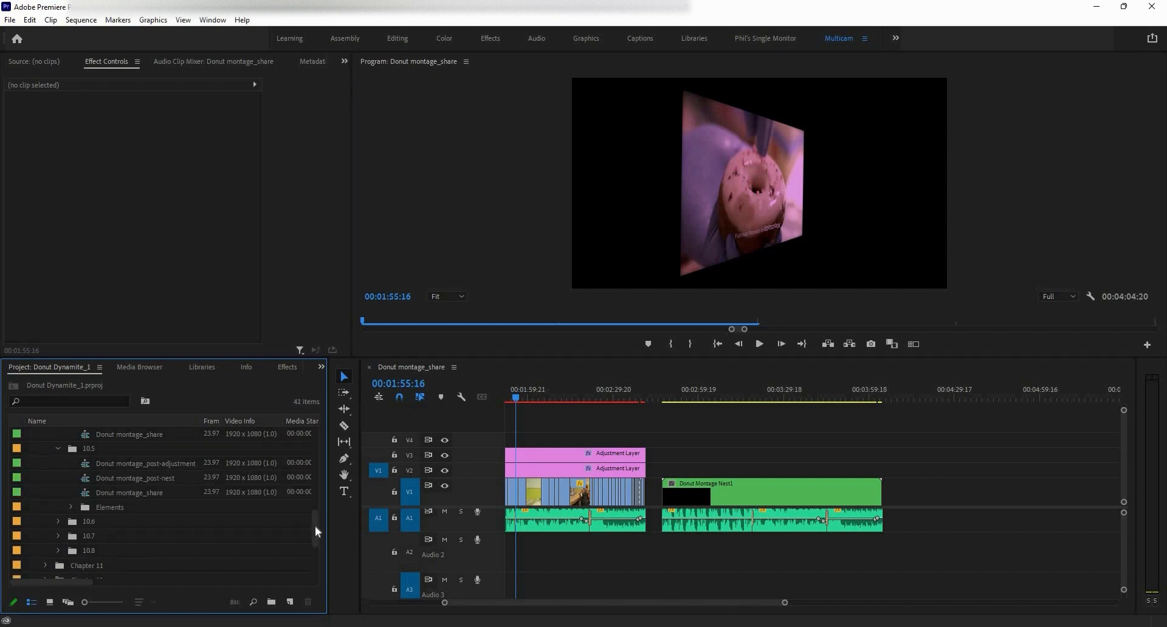
pyautogui.scroll(10, 308, 449)
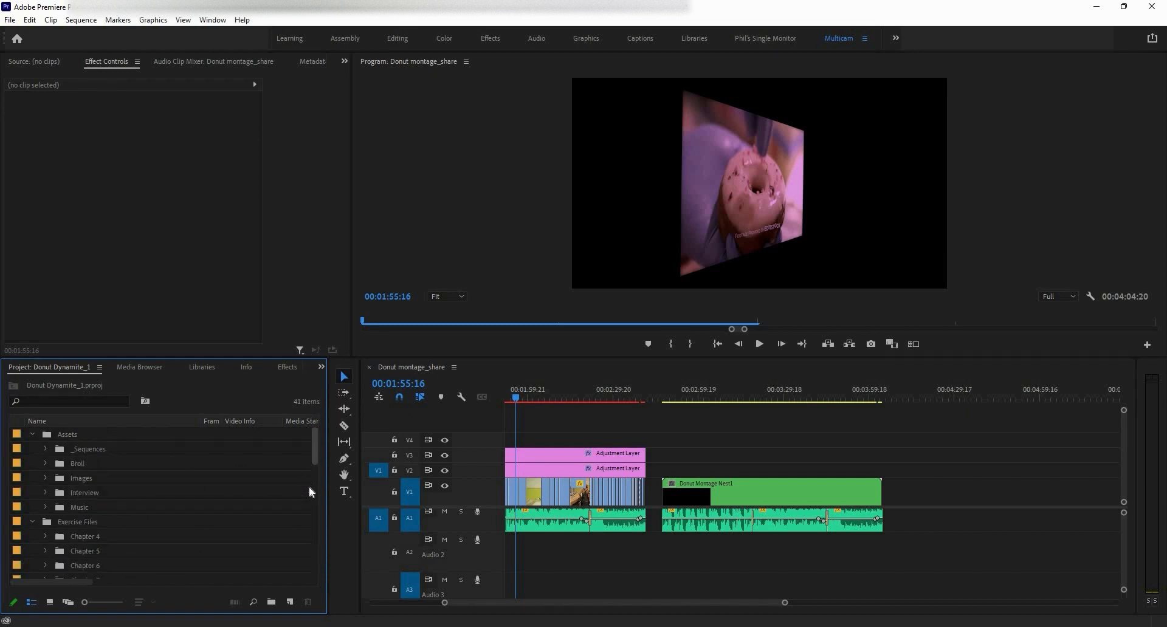
pyautogui.scroll(-10, 309, 490)
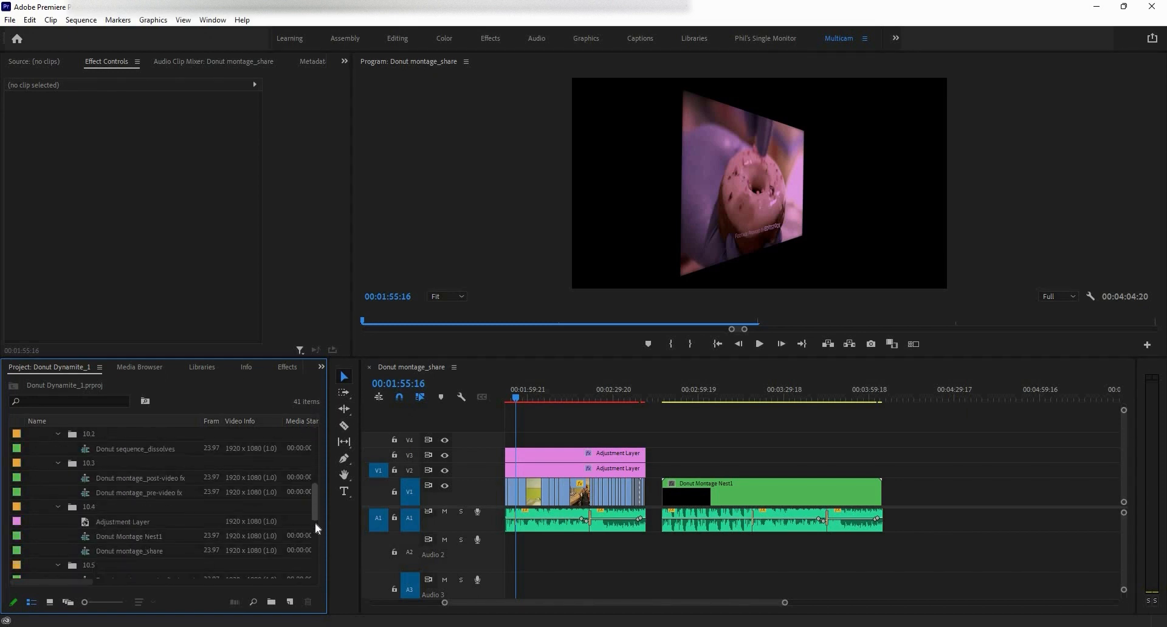
pyautogui.scroll(-3, 315, 522)
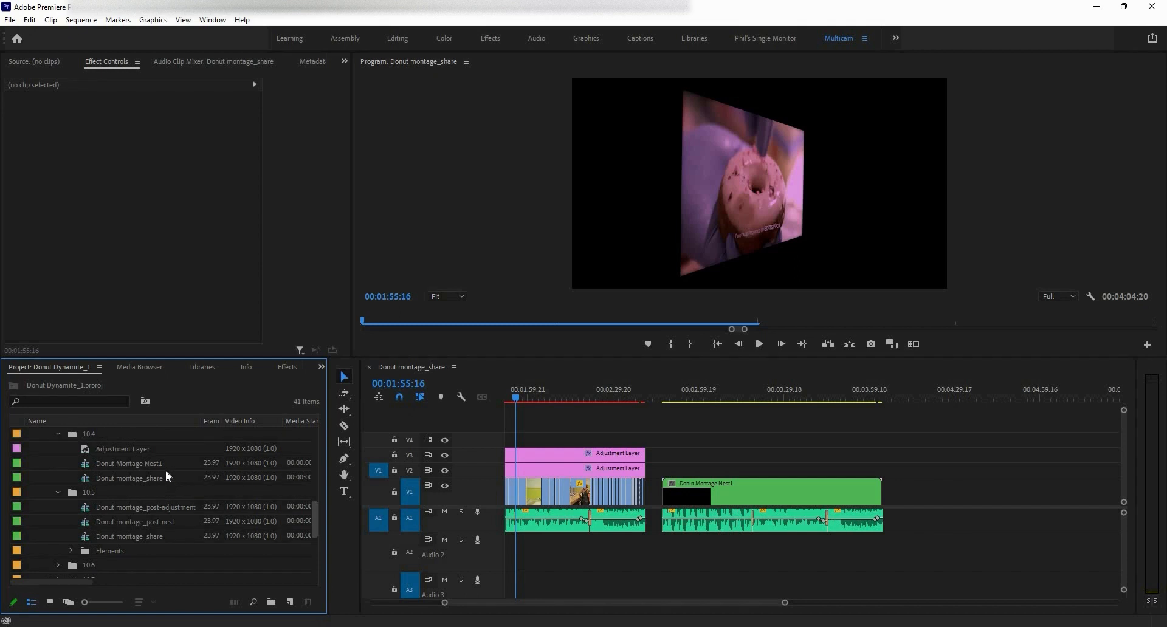
pyautogui.click(165, 466)
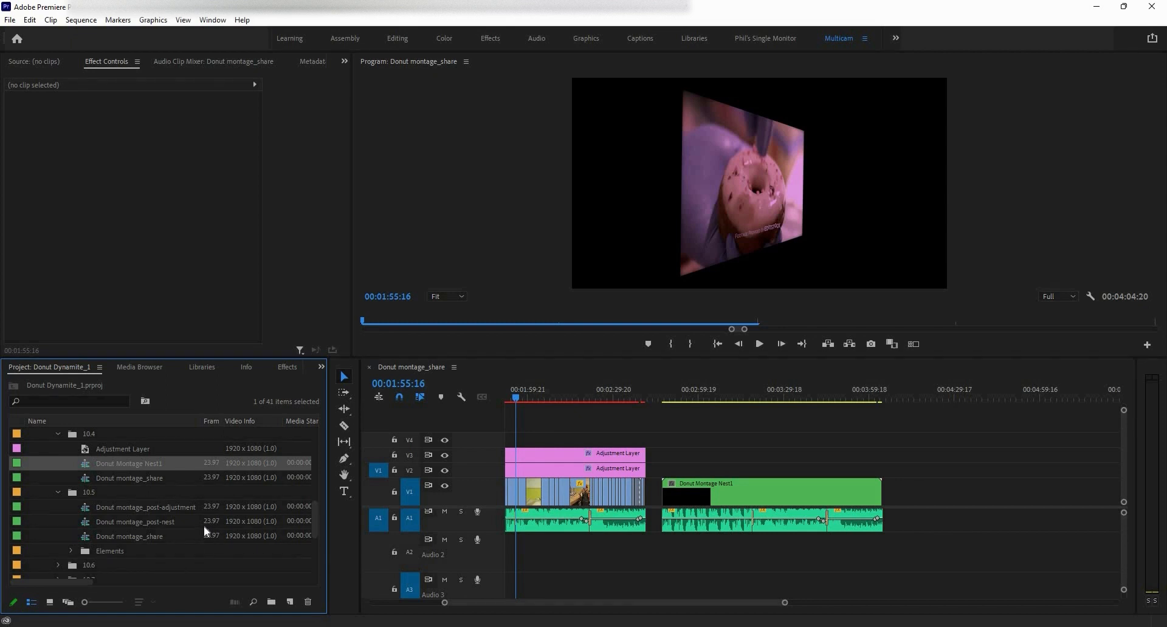
# Step: Open Donut Montage Nest1 from its timeline clip and from bin 10.4, closing it each time, and undo the nesting
pyautogui.click(702, 498)
pyautogui.doubleClick(702, 498)
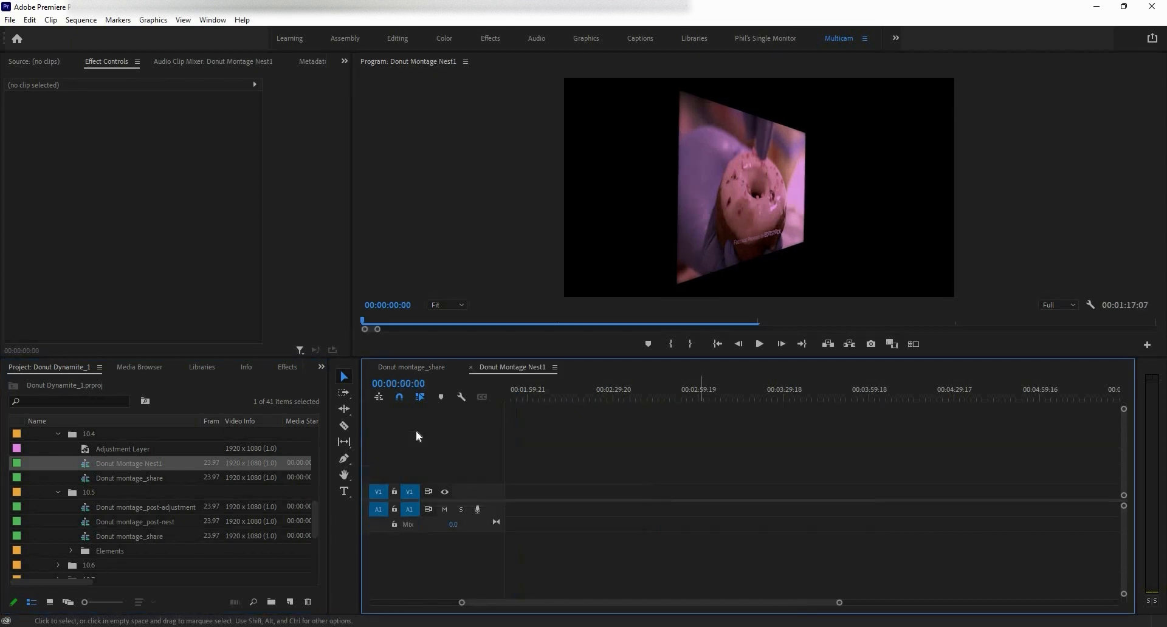
pyautogui.click(470, 368)
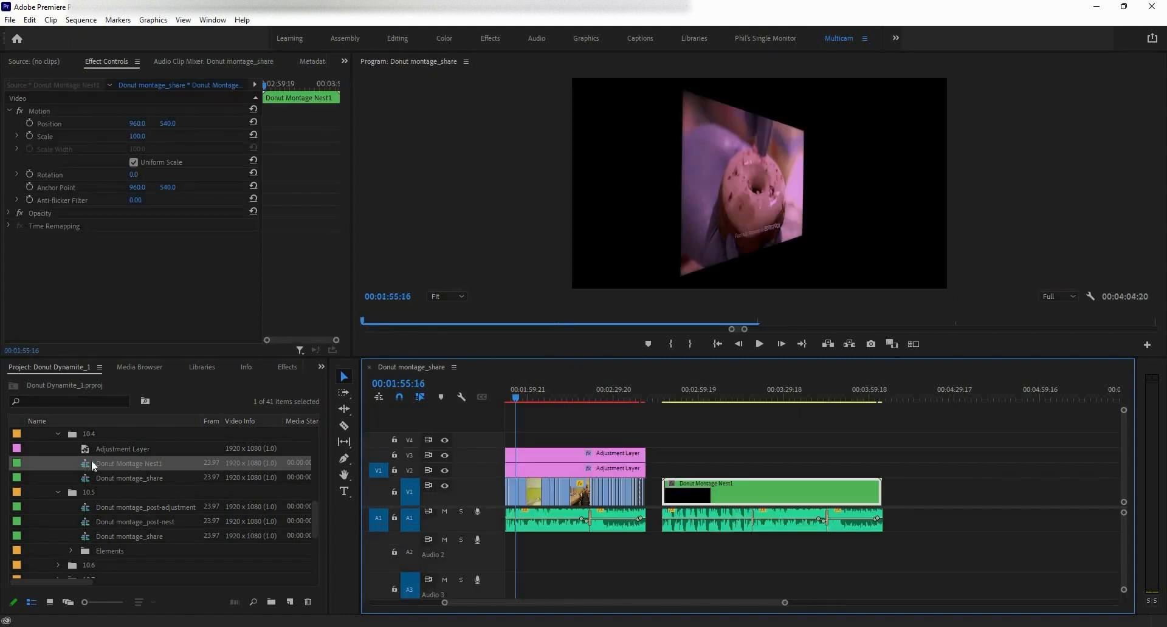
pyautogui.doubleClick(83, 465)
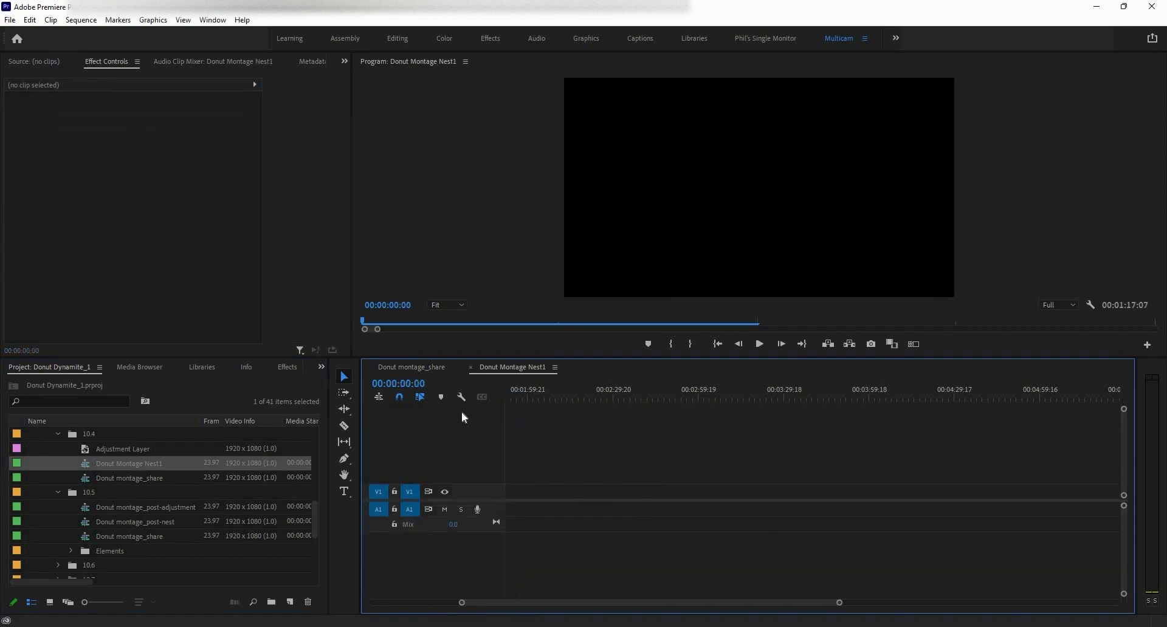
pyautogui.click(471, 368)
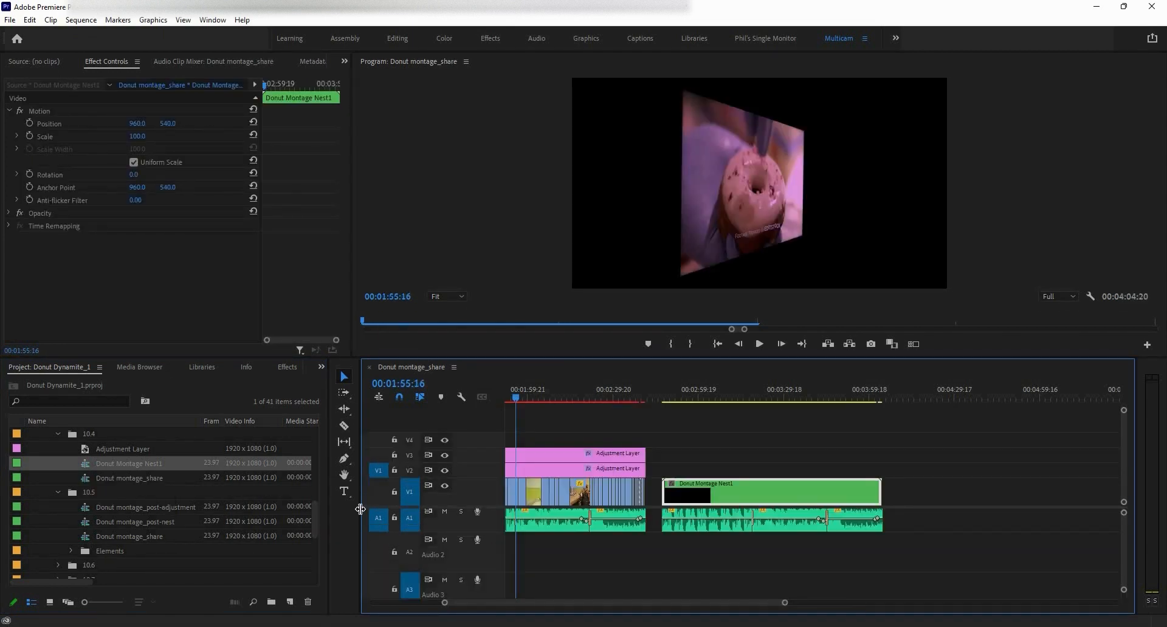
pyautogui.hotkey('ctrl', 'z')
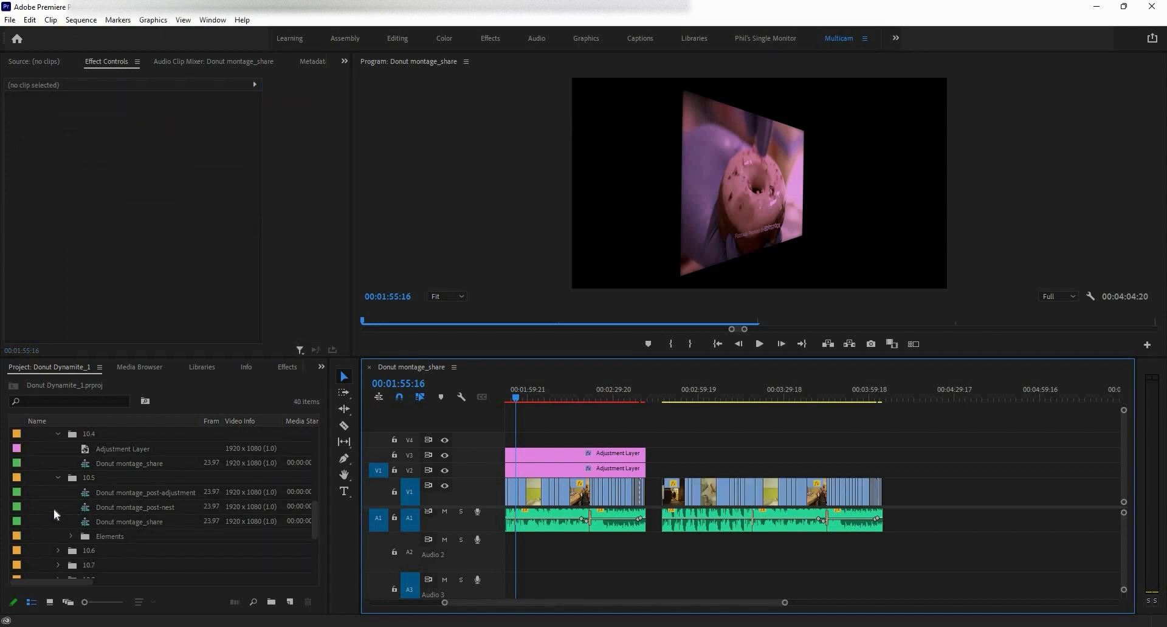
# Step: Open the Donut montage_post-nest sequence from bin 10.5, step into its donut nest and scrub through the clips
pyautogui.doubleClick(184, 508)
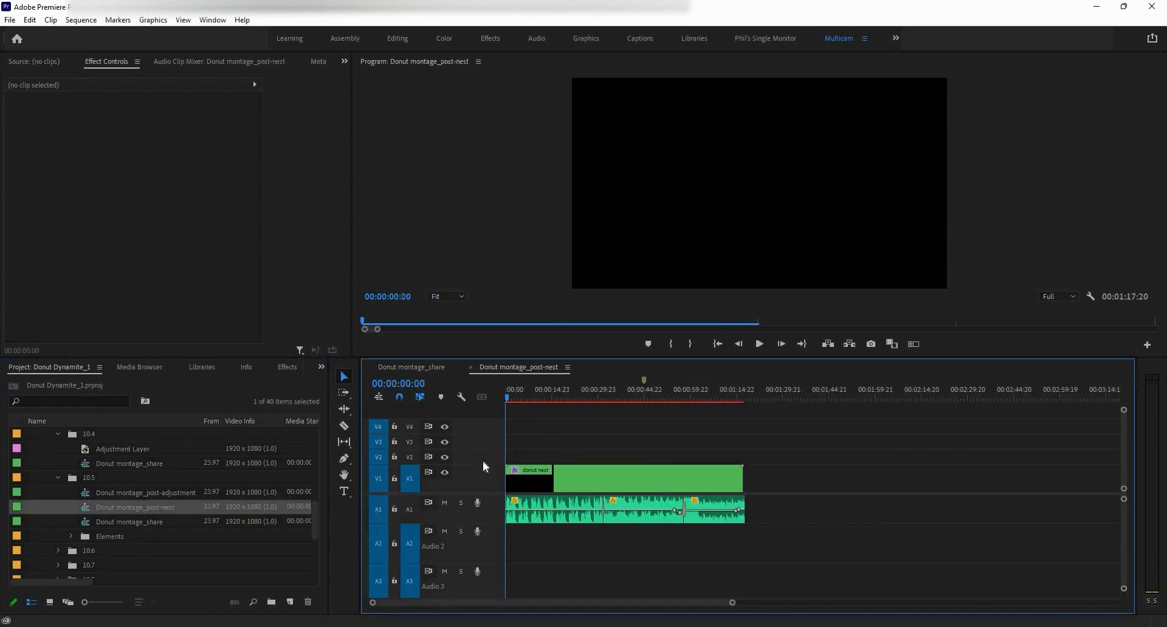
pyautogui.doubleClick(531, 481)
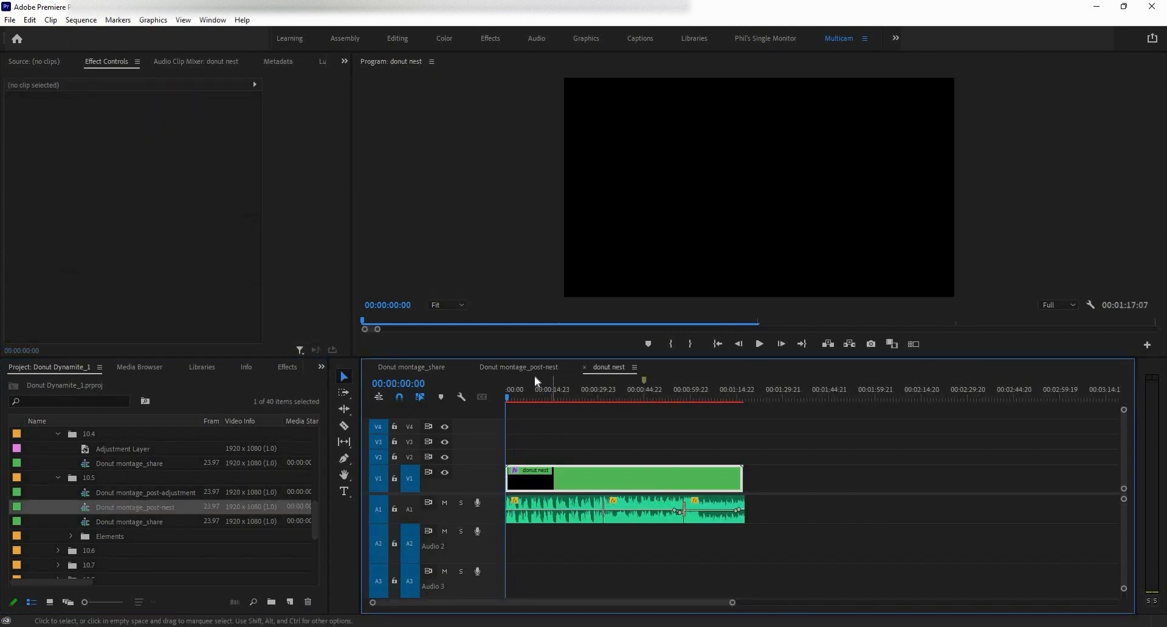
pyautogui.moveTo(506, 398); pyautogui.dragTo(564, 401)
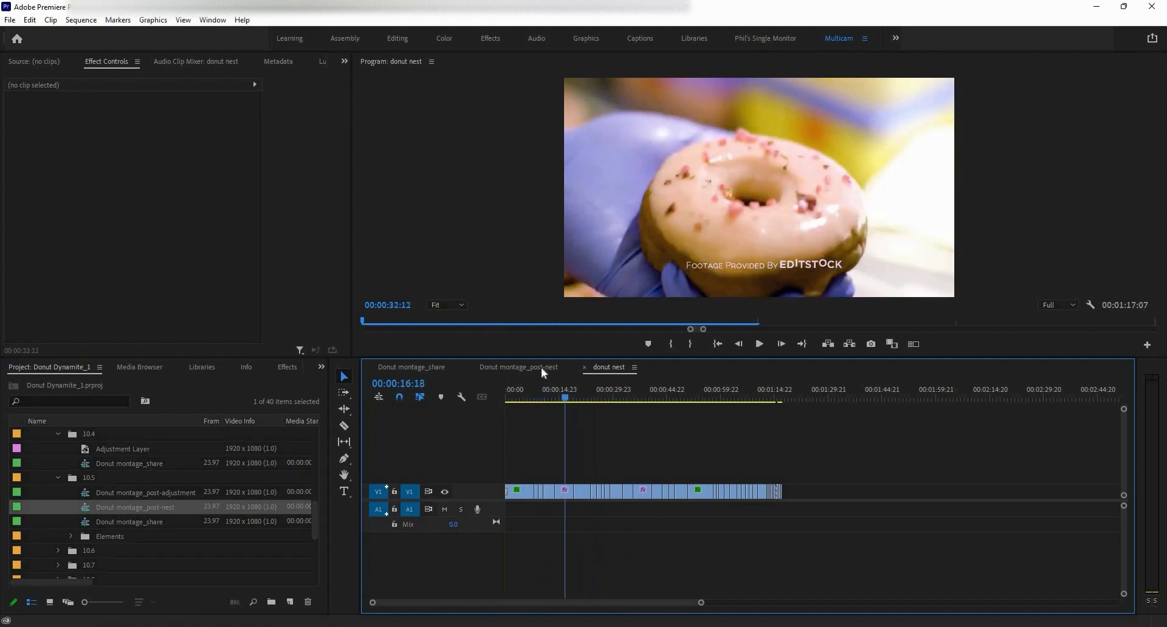
# Step: Compare the effects on the donut nest clip in Donut montage_post-nest with the nested clips, and close the nested sequence
pyautogui.click(541, 367)
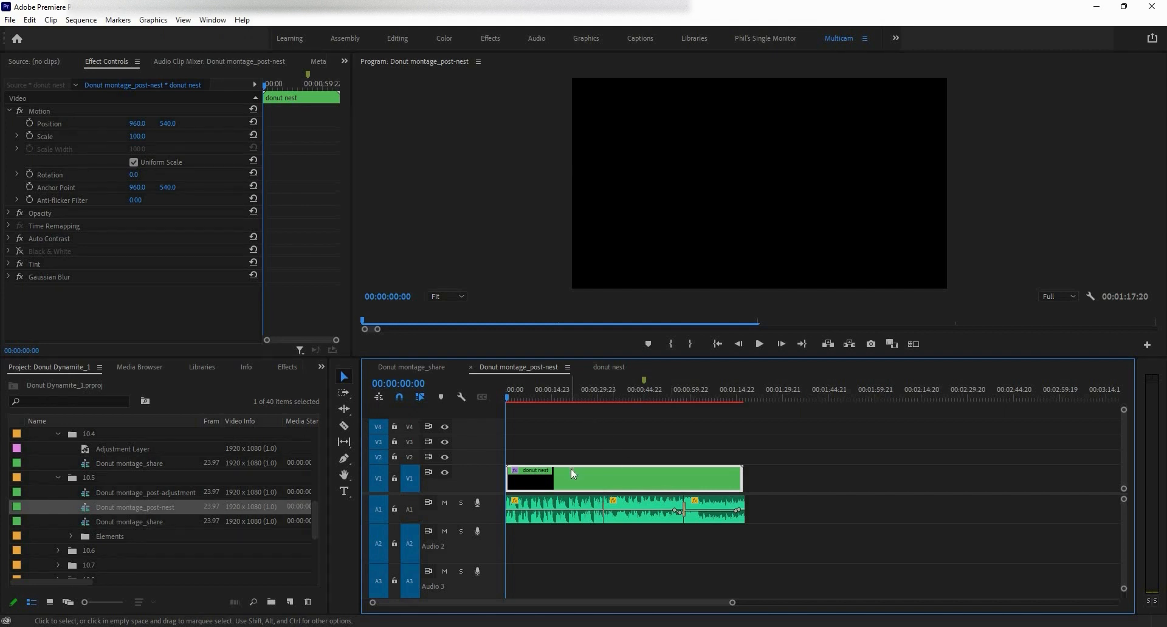
pyautogui.click(603, 368)
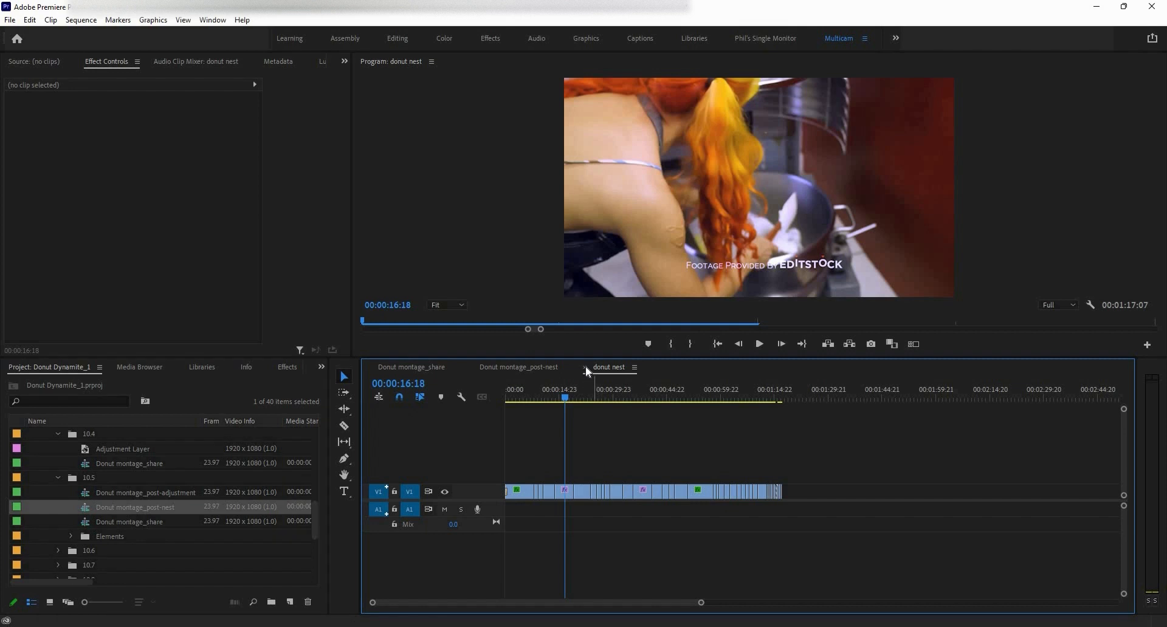
pyautogui.click(542, 492)
pyautogui.hotkey('ctrl', 'w')
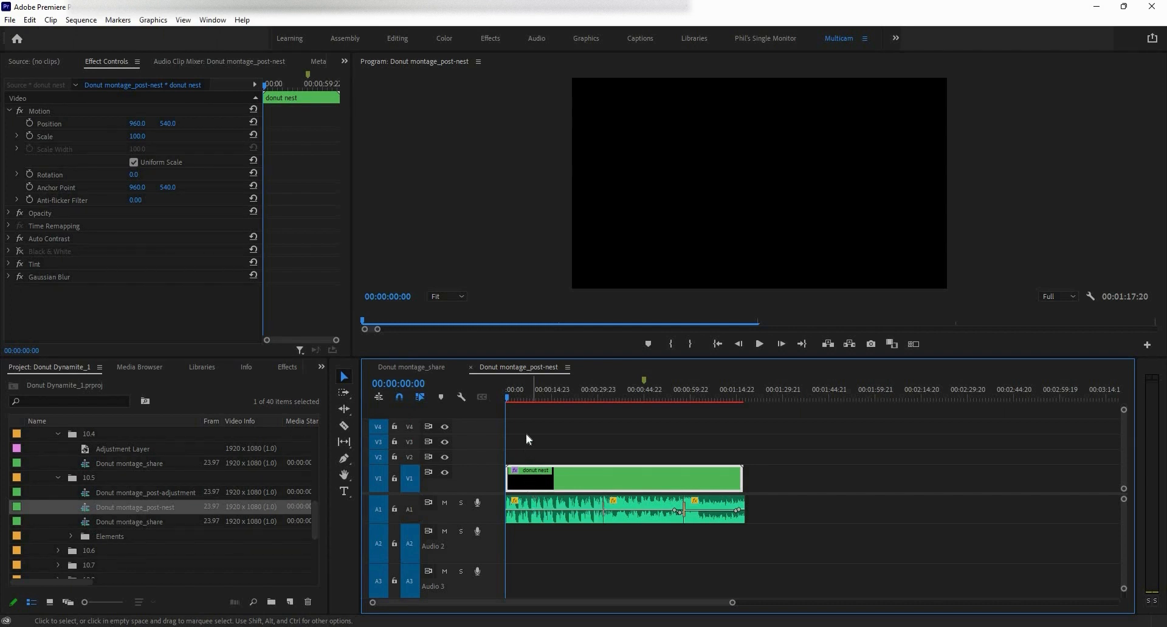
# Step: Inside donut nest, set the first clip's Scale to 150 and its horizontal Position to 1139
pyautogui.doubleClick(551, 480)
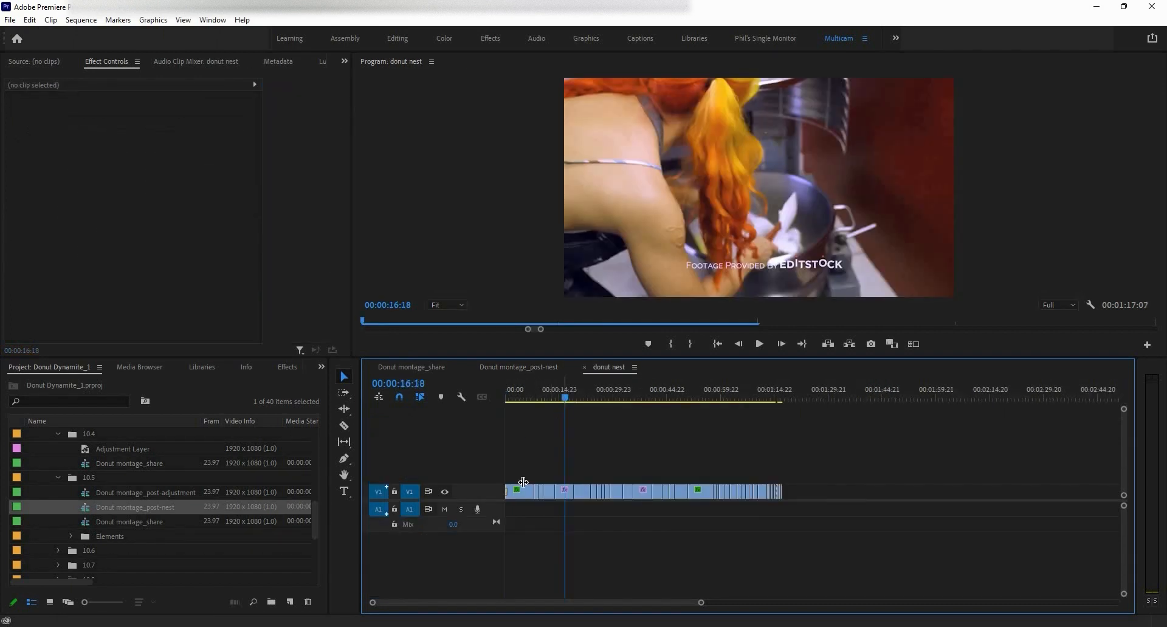
pyautogui.click(521, 396)
pyautogui.click(519, 491)
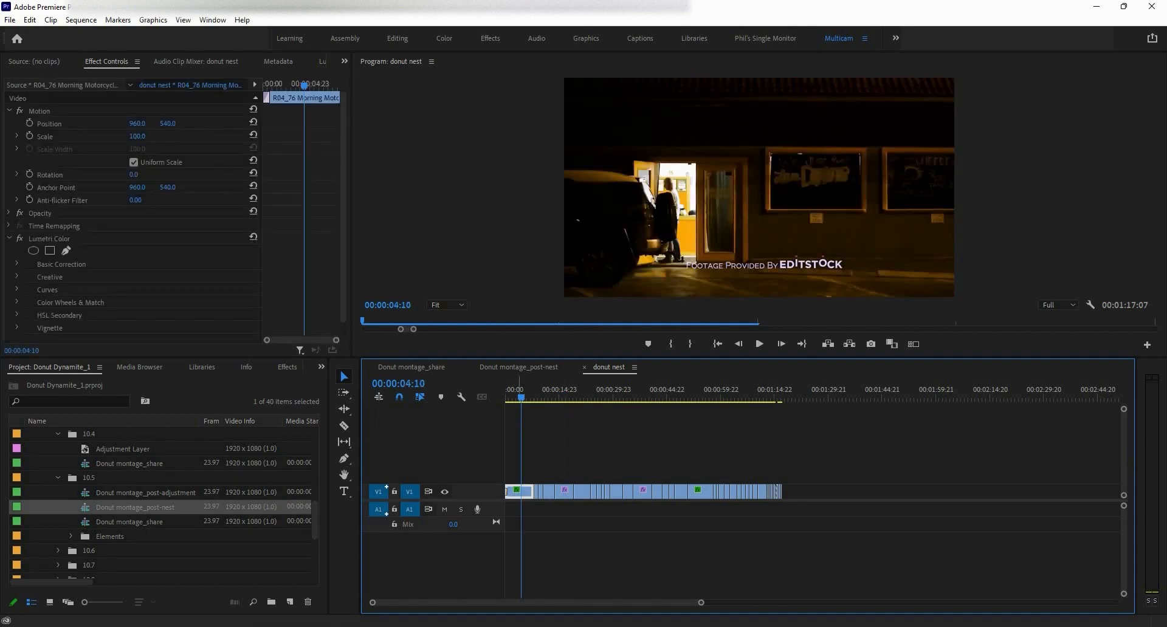
pyautogui.moveTo(134, 136); pyautogui.dragTo(275, 124)
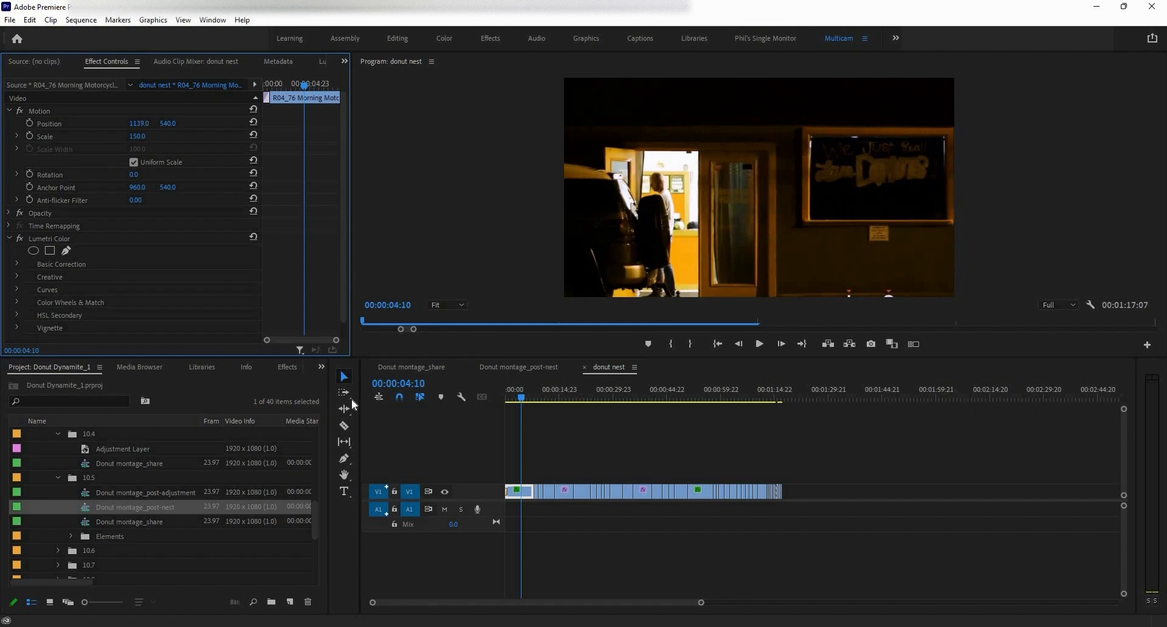
# Step: Return to Donut montage_post-nest and check the resized opening shot around 00:00:04:17
pyautogui.click(501, 367)
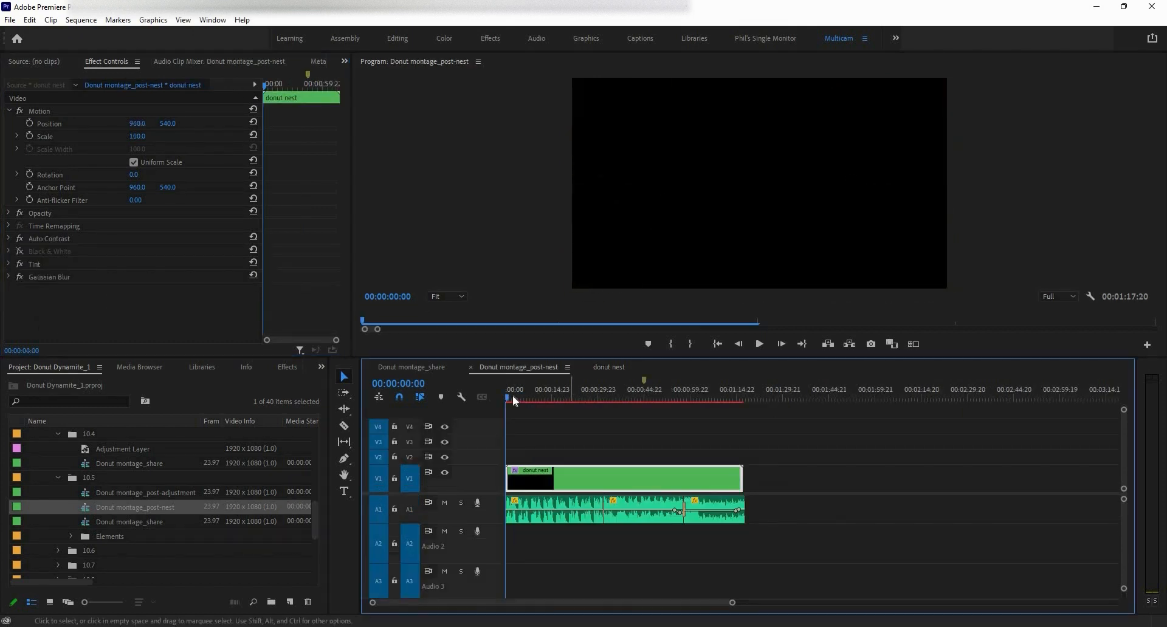
pyautogui.click(512, 398)
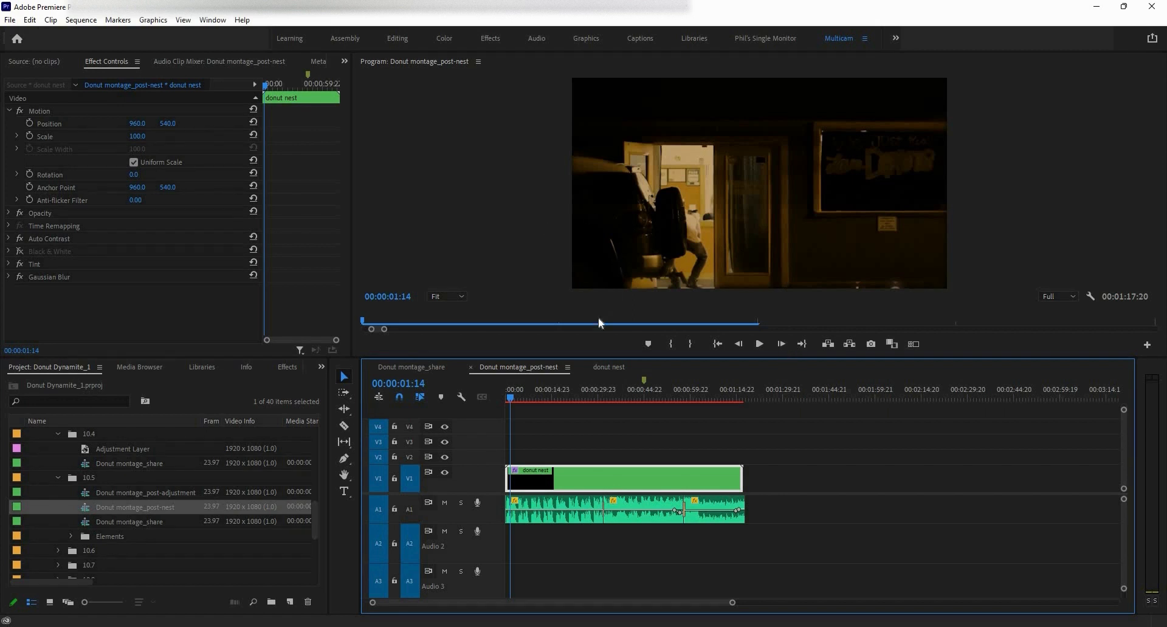
pyautogui.click(519, 397)
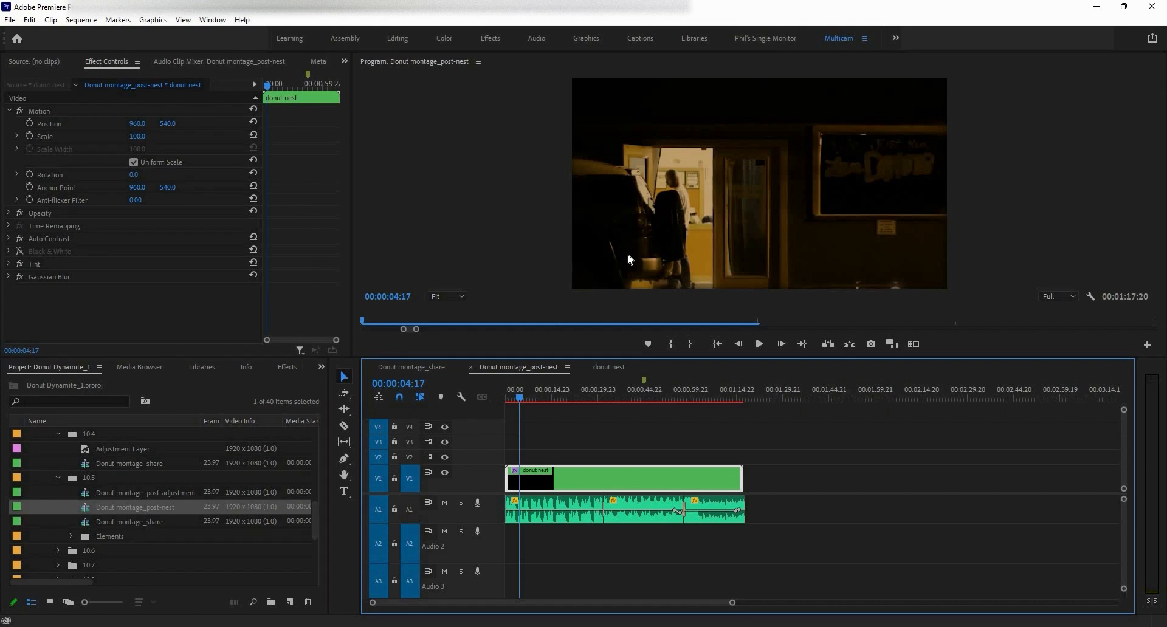
# Step: Copy Auto Contrast, Tint and Gaussian Blur from the lower adjustment layer in Donut montage_share onto the donut nest clip in Donut montage_post-nest
pyautogui.click(442, 366)
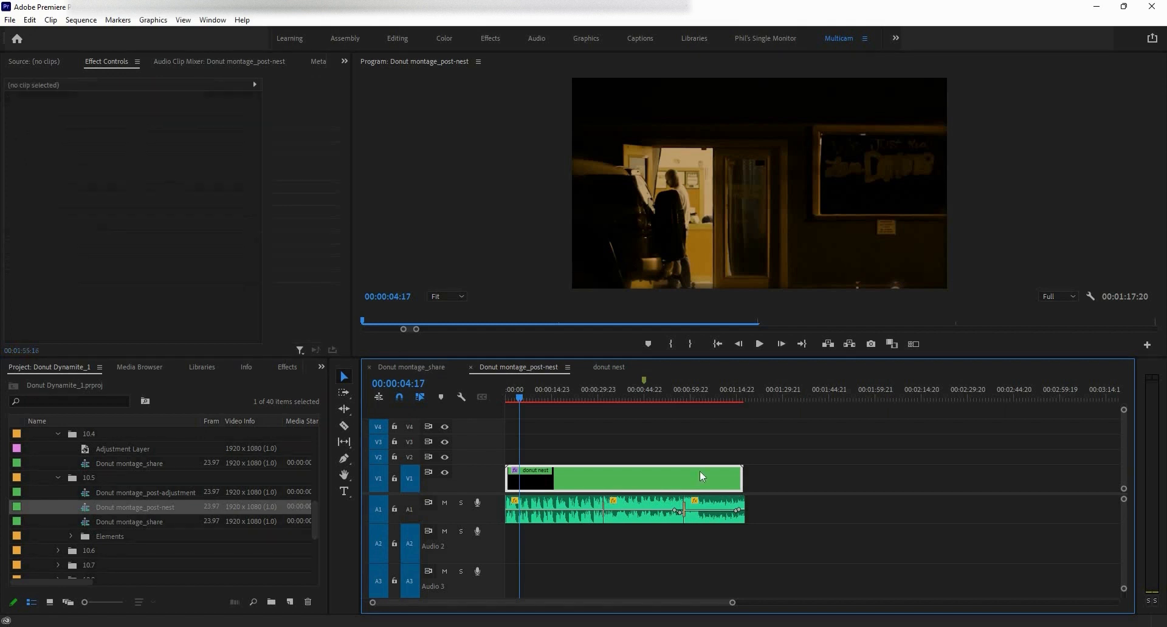
pyautogui.click(610, 465)
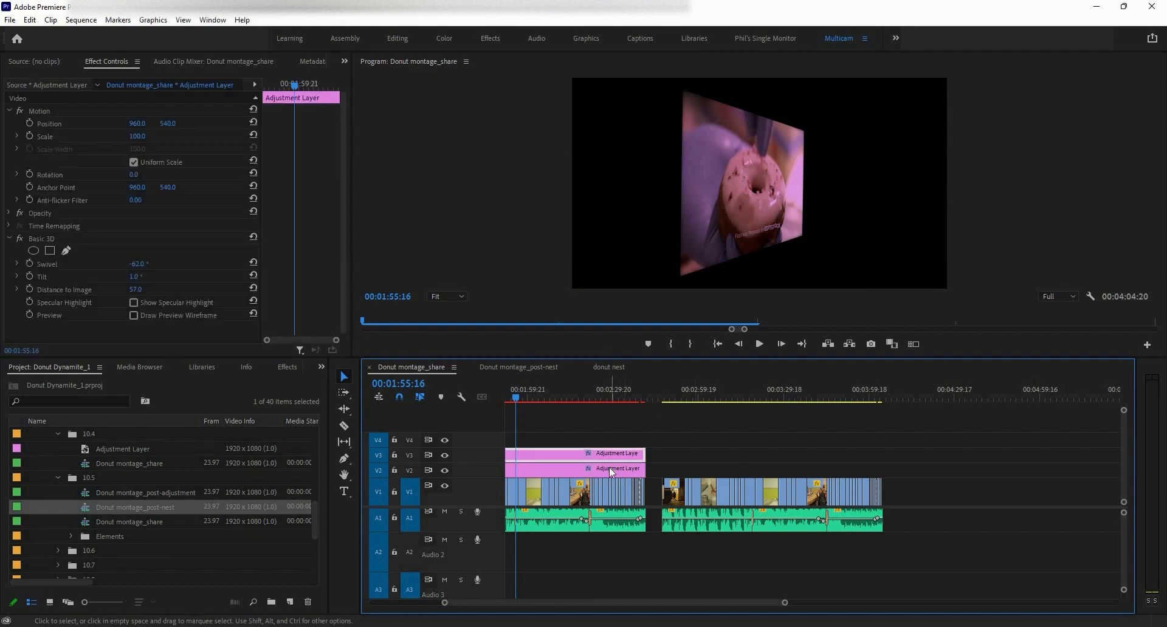
pyautogui.click(60, 237)
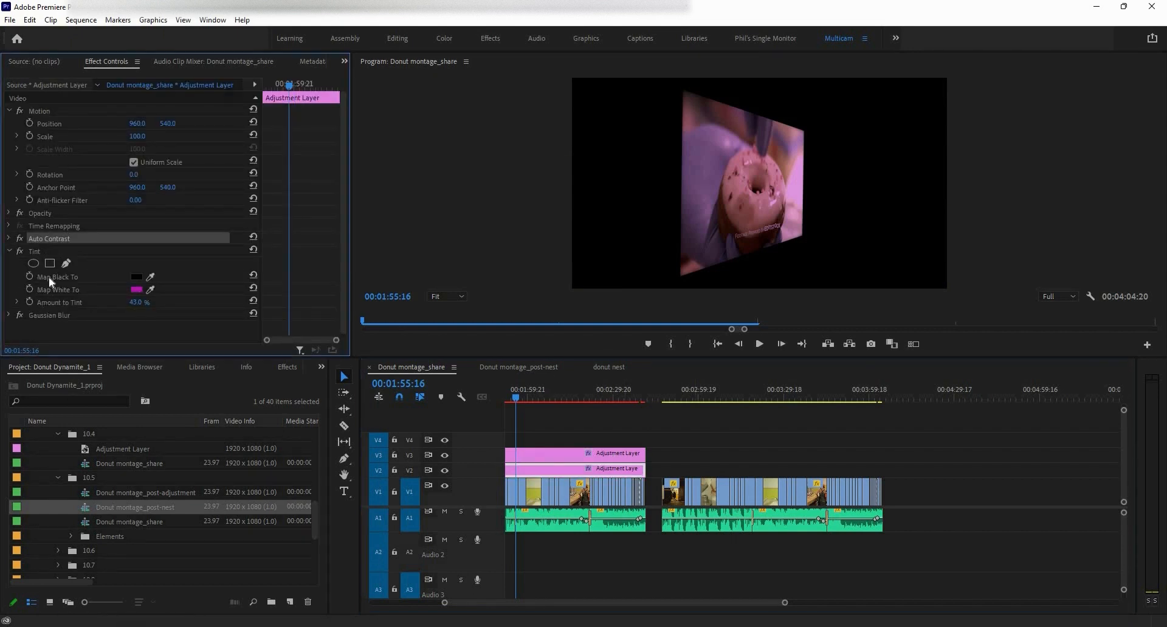
pyautogui.keyDown('shift'); pyautogui.click(50, 313); pyautogui.keyUp('shift')
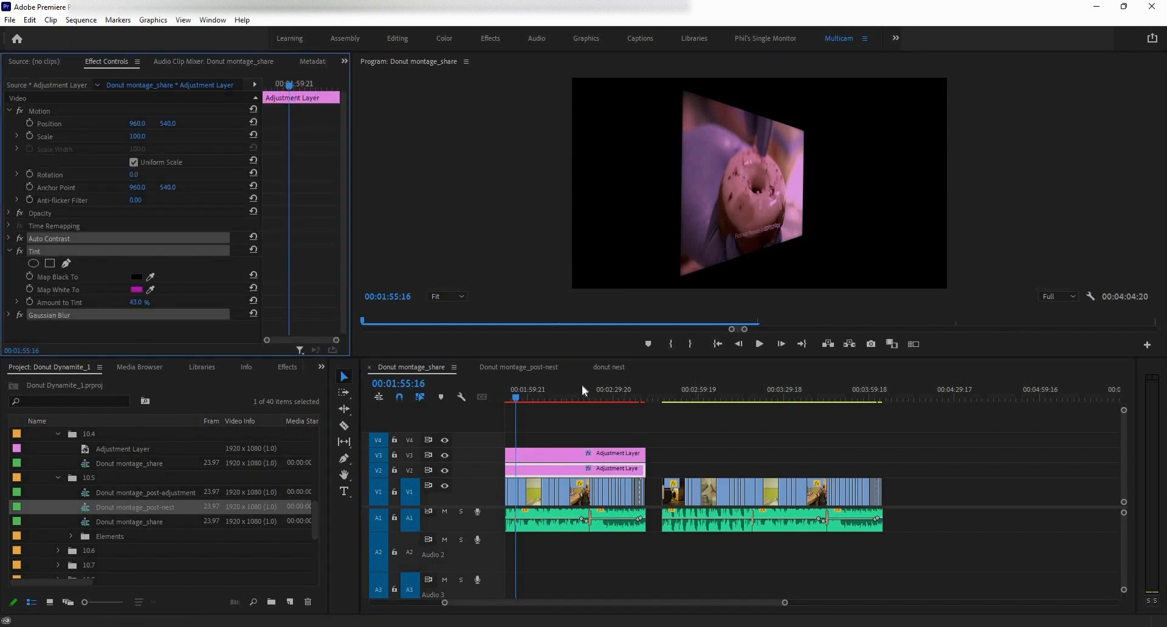
pyautogui.click(531, 370)
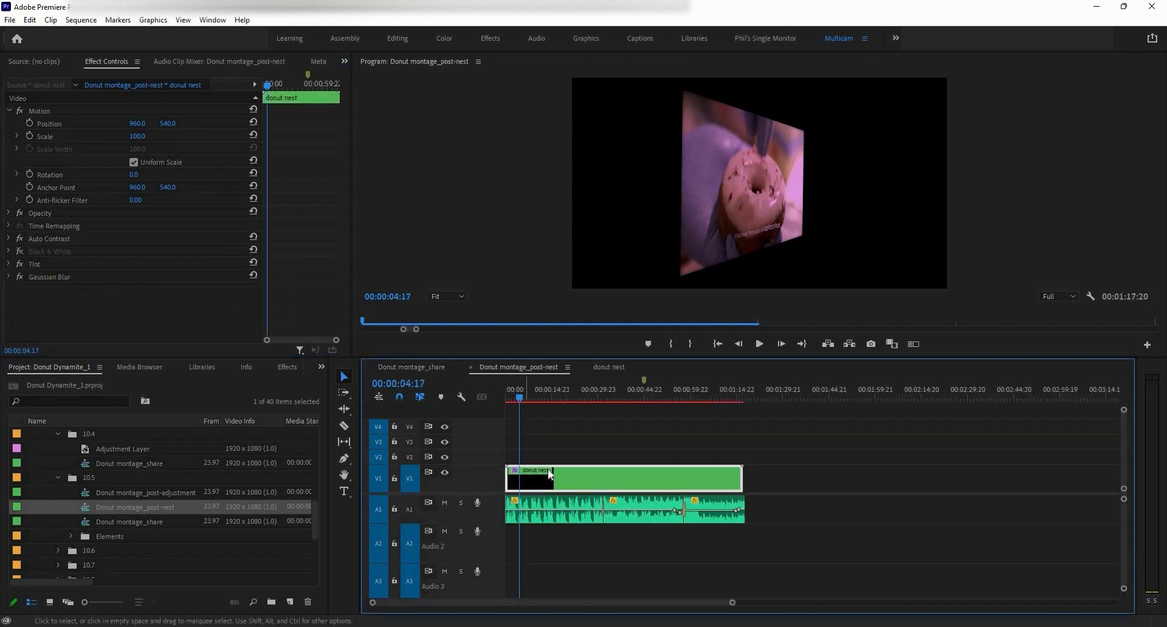
pyautogui.hotkey('ctrl', 'v')
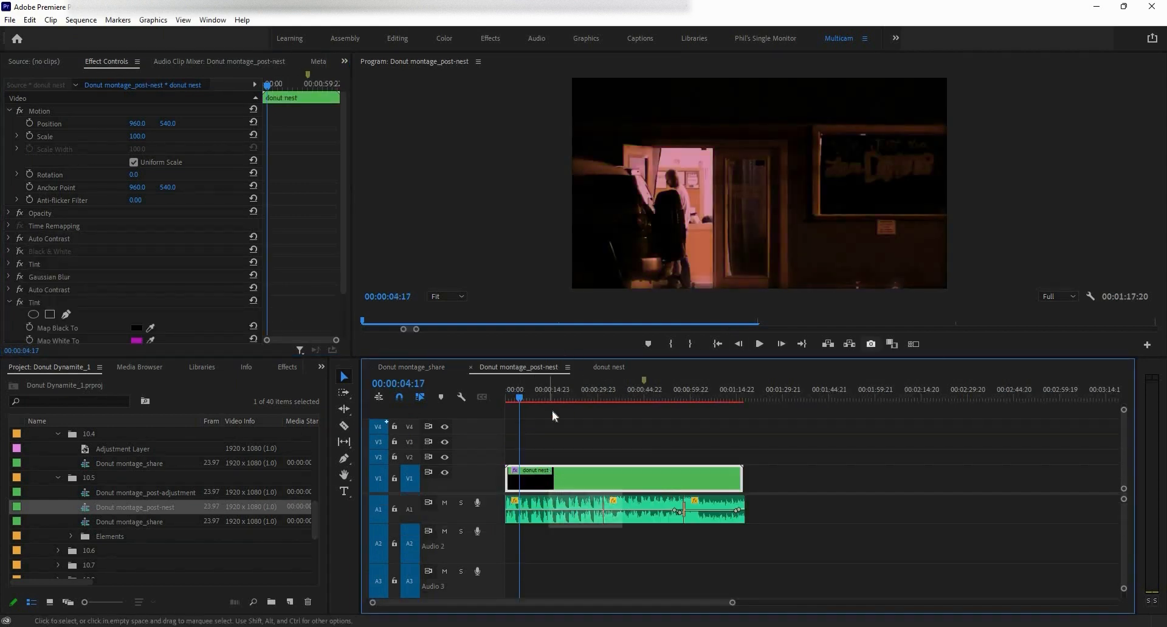
# Step: At about 00:00:48:11, set the Map White To colour of the donut nest clip's second Tint effect to cyan blue
pyautogui.moveTo(523, 399); pyautogui.dragTo(656, 401)
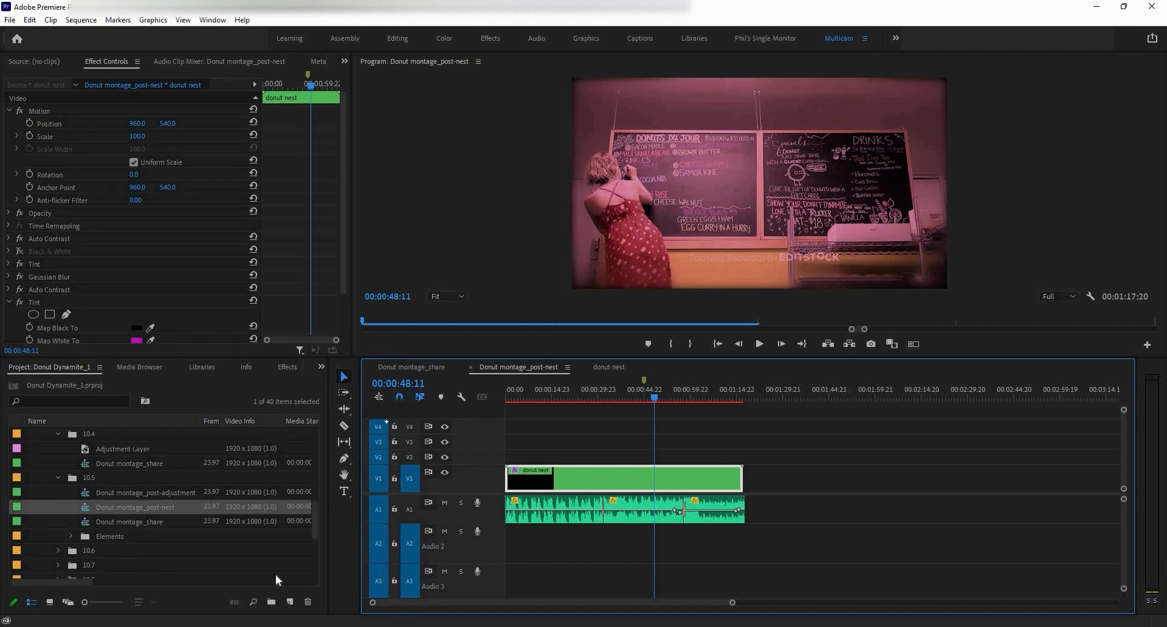
pyautogui.scroll(-2, 137, 283)
pyautogui.click(137, 285)
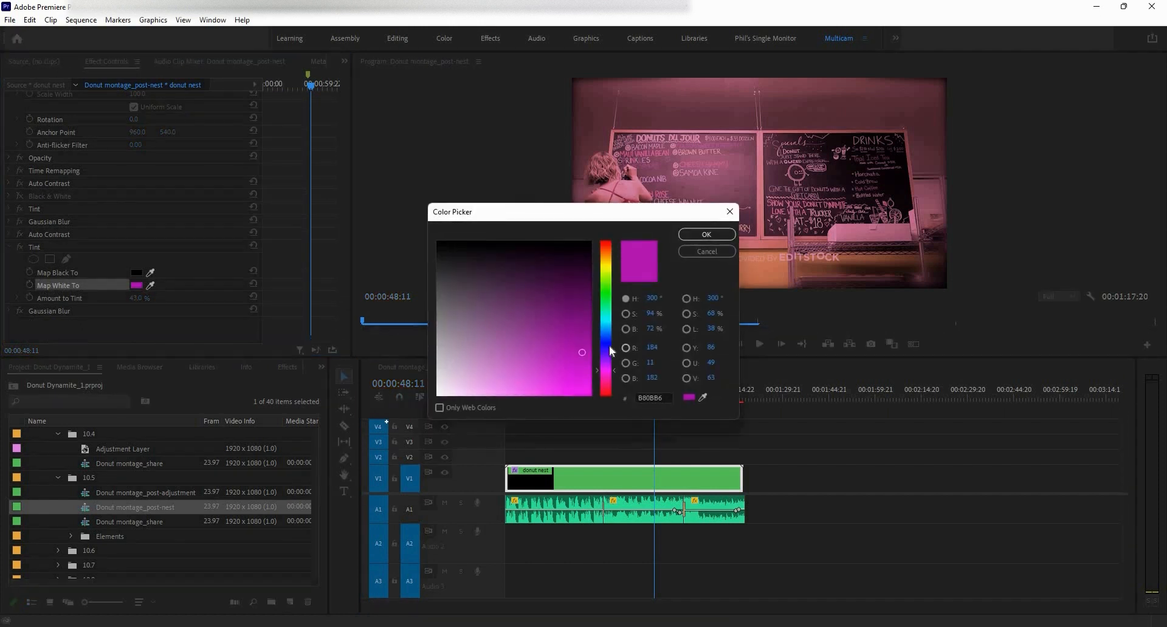
pyautogui.moveTo(610, 327)
pyautogui.mouseDown()
pyautogui.moveTo(580, 358)
pyautogui.moveTo(581, 384)
pyautogui.mouseUp()
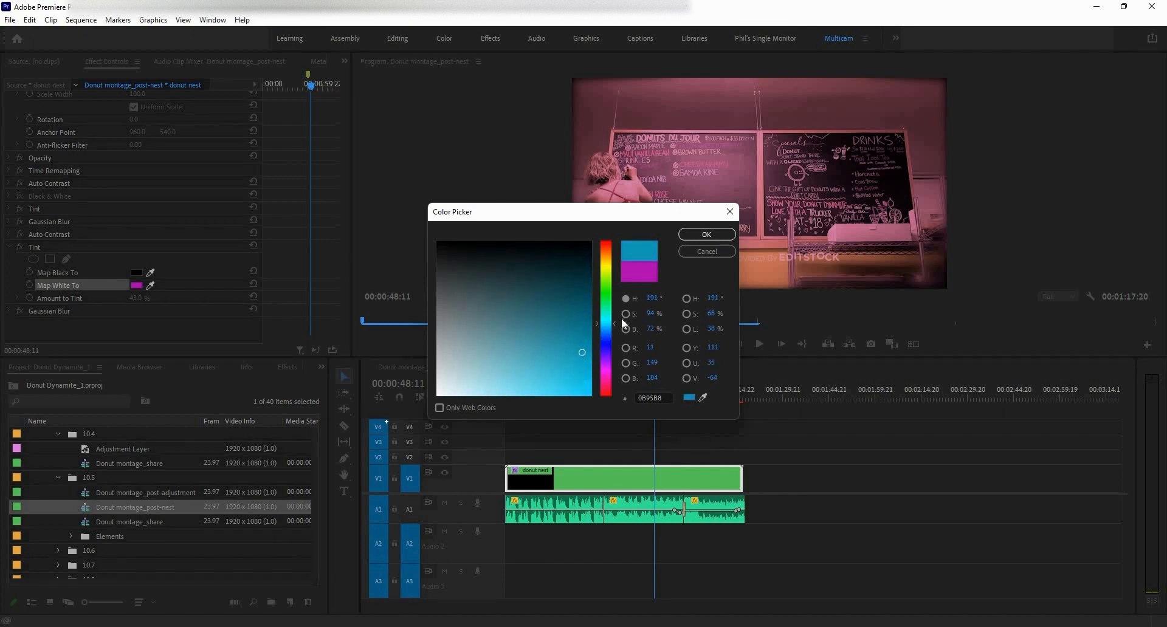
pyautogui.click(690, 239)
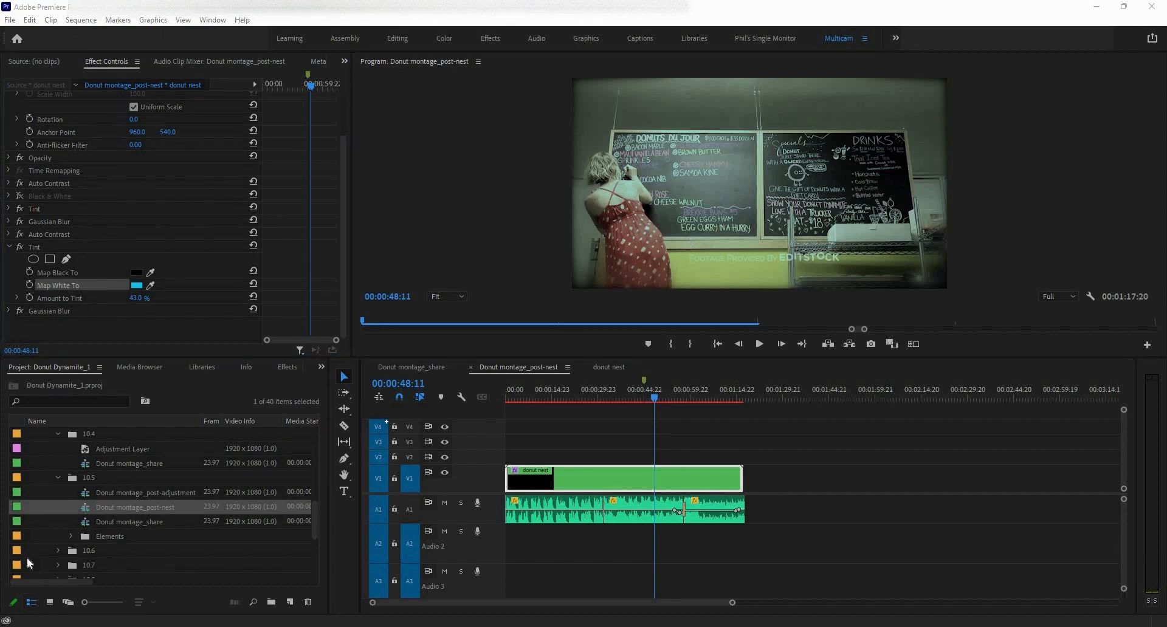
# Step: Open the Donut sample_pre-keyframe and Donut sample_post-keyframe sequences from bin 10.6
pyautogui.scroll(-2, 54, 526)
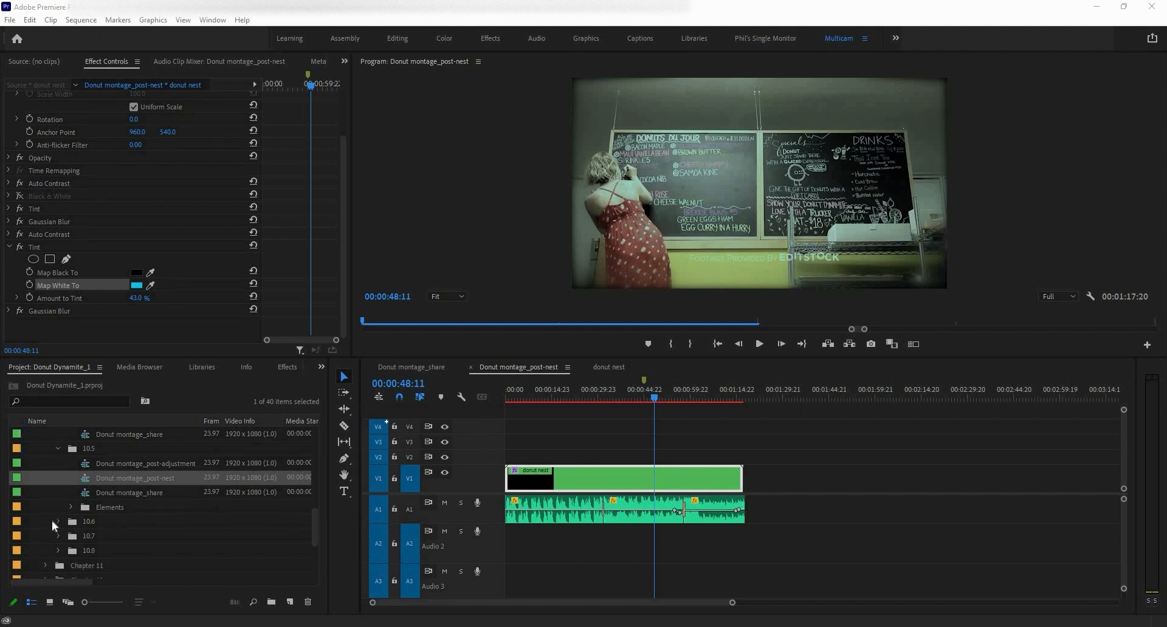
pyautogui.scroll(-1, 52, 523)
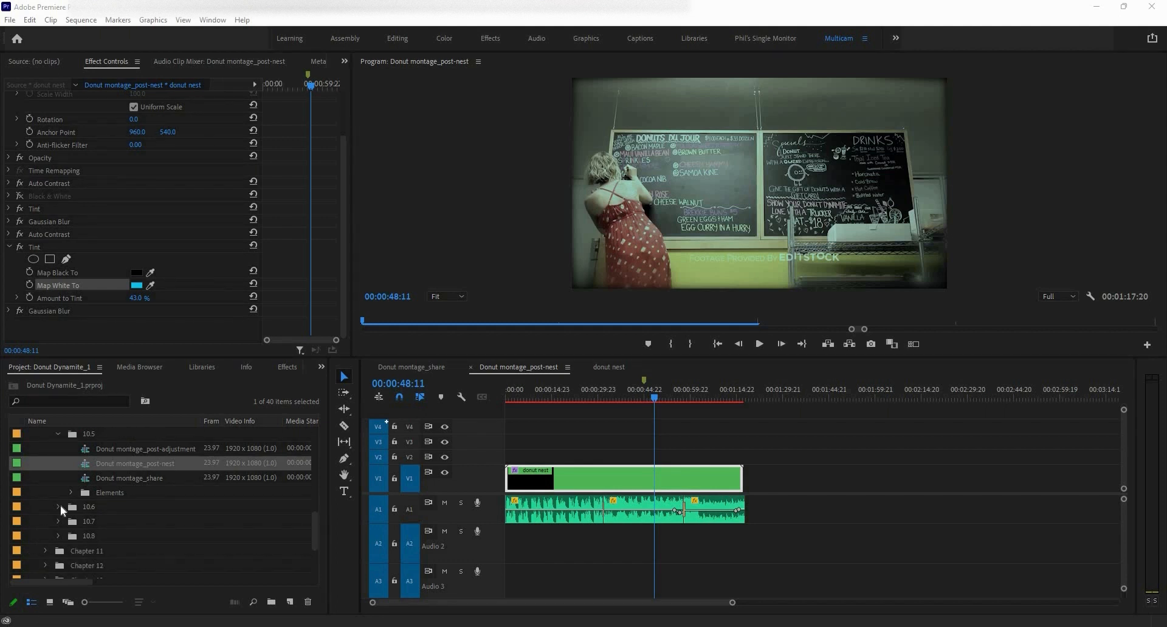
pyautogui.click(59, 506)
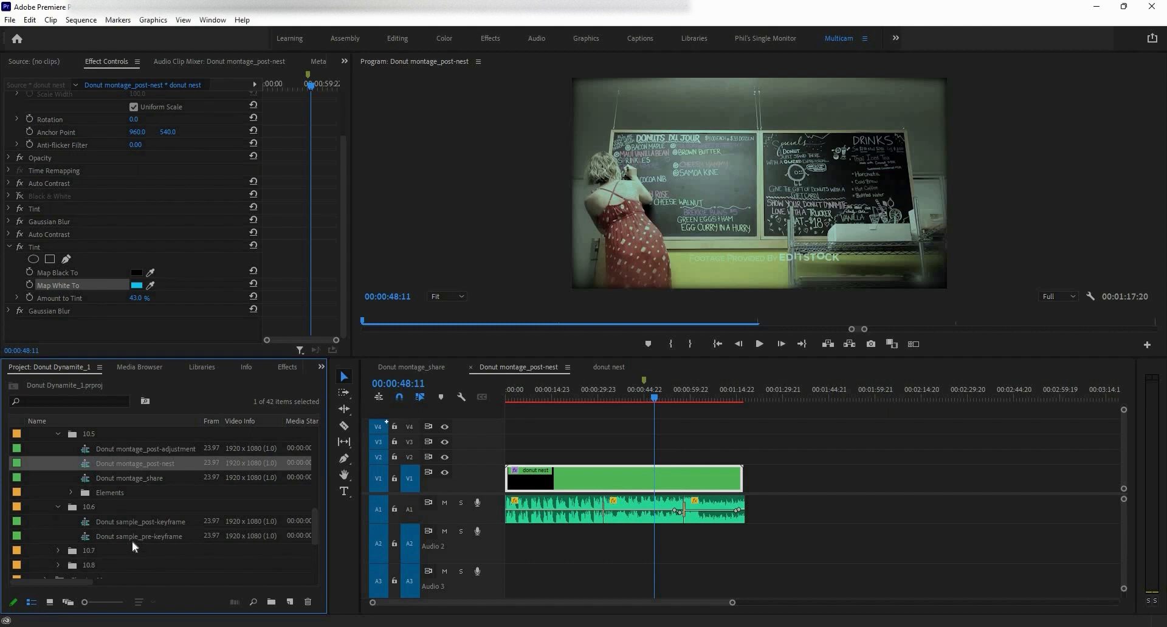
pyautogui.doubleClick(132, 537)
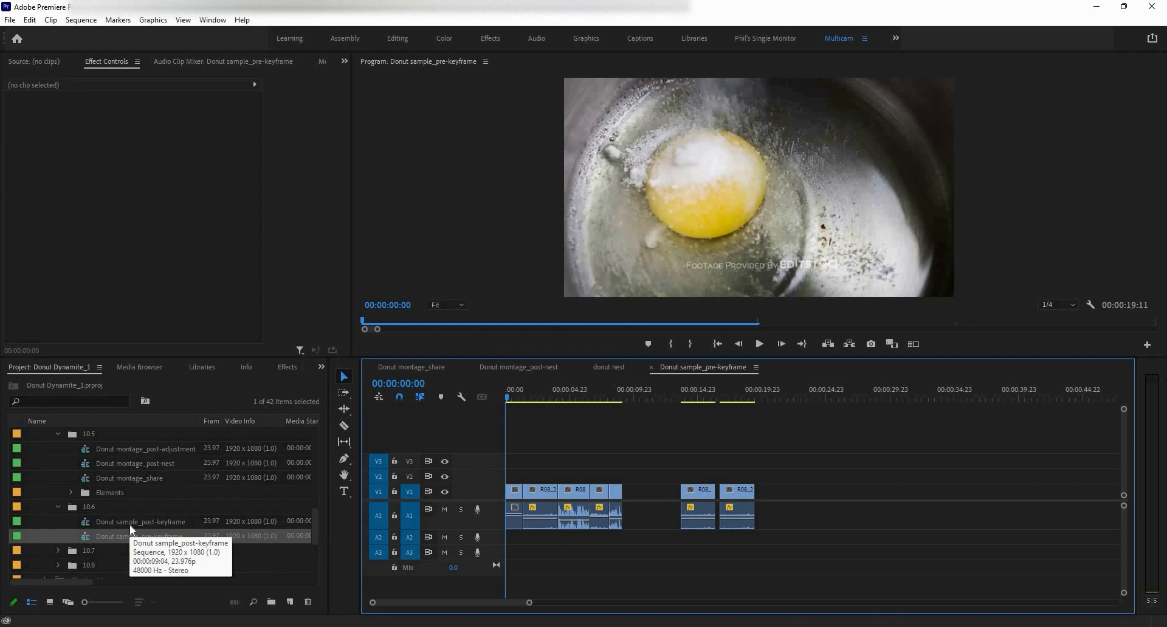
pyautogui.doubleClick(82, 523)
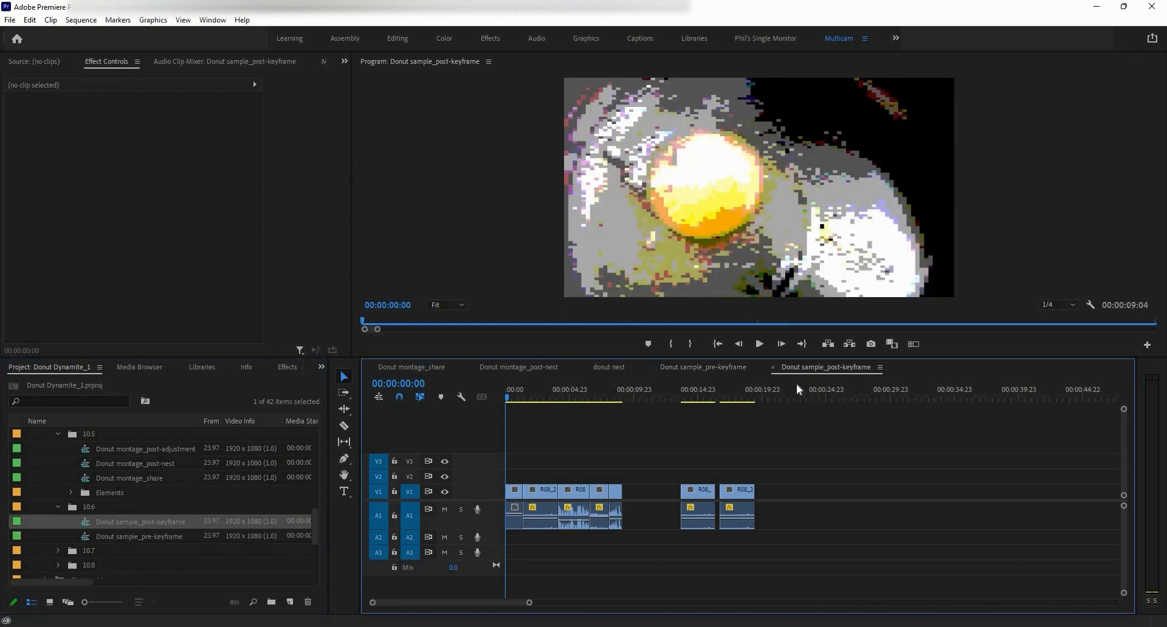
# Step: Close the donut nest, Donut montage_post-nest and Donut montage_share sequences in the timeline
pyautogui.click(584, 367)
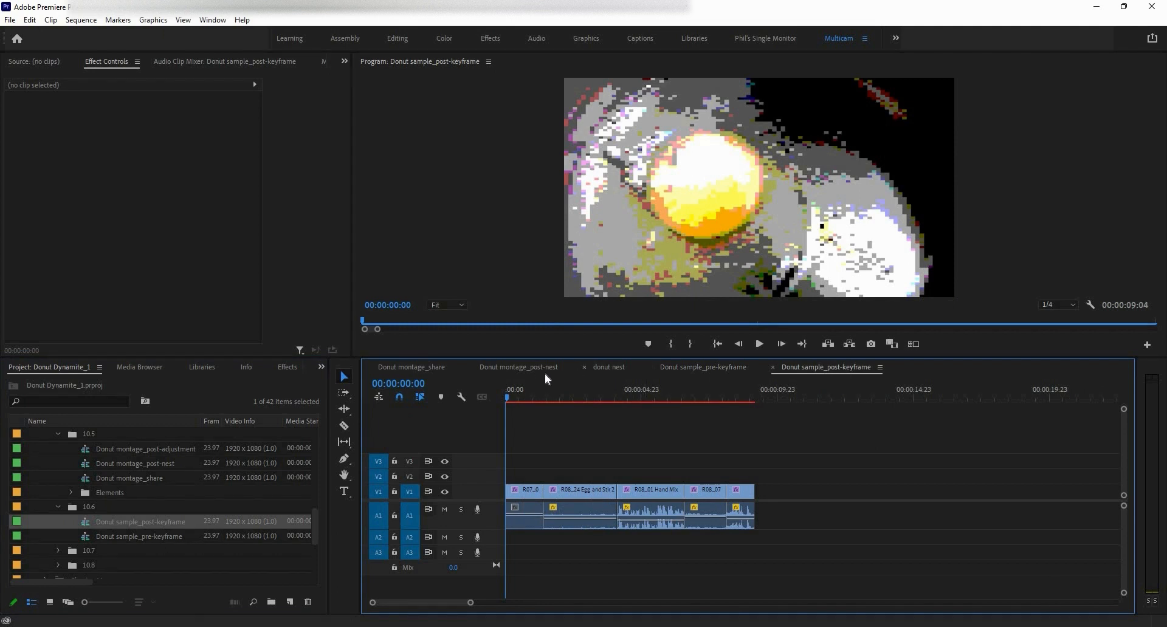
pyautogui.click(473, 367)
pyautogui.click(370, 367)
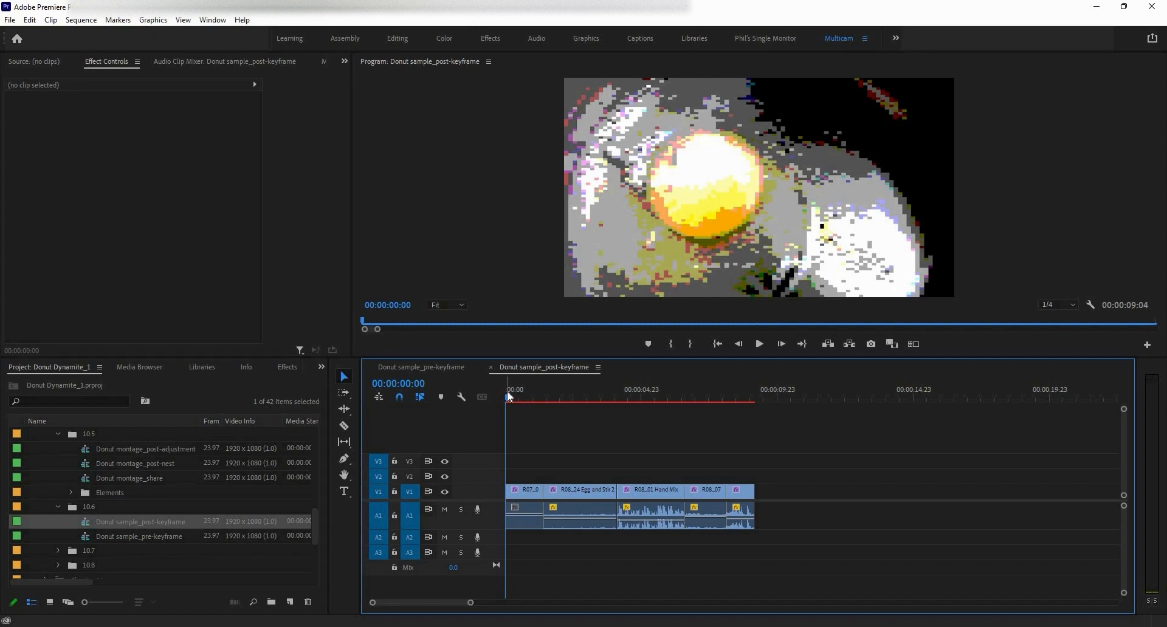
# Step: Play Donut sample_post-keyframe from the beginning to review its animated transition effects between shots
pyautogui.click(509, 396)
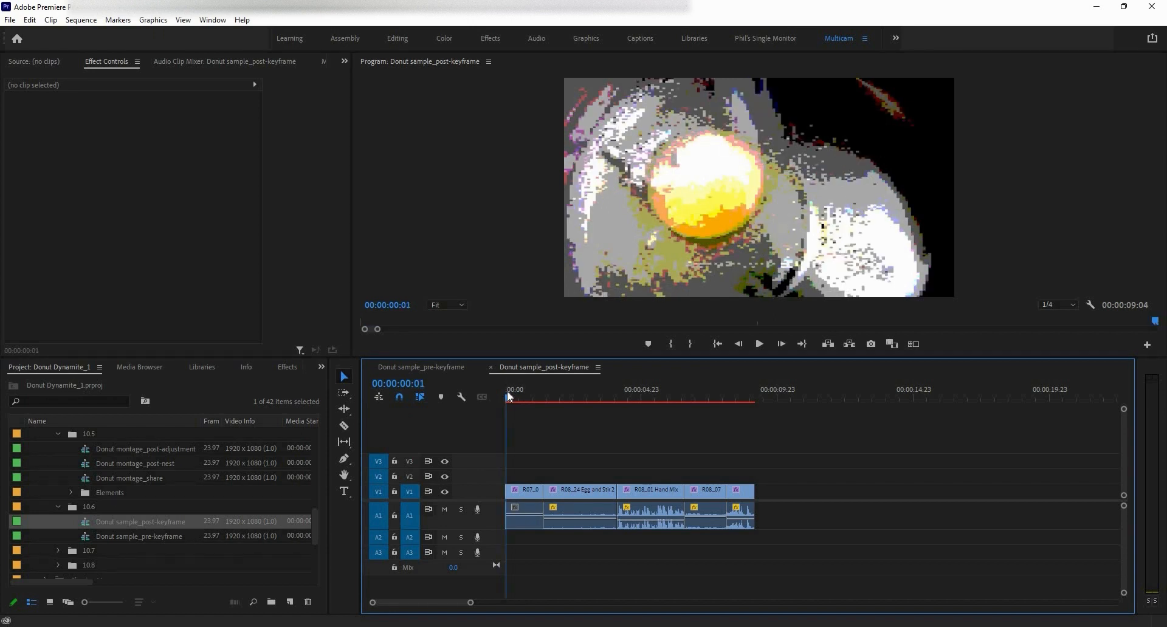
pyautogui.click(759, 345)
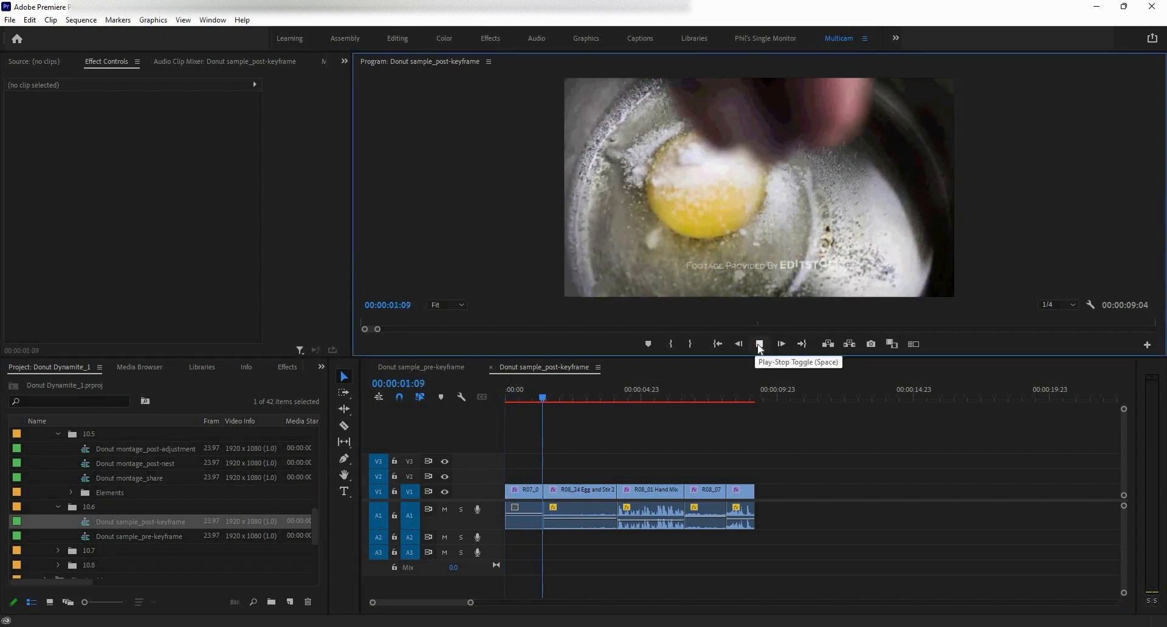
pyautogui.click(759, 345)
pyautogui.click(759, 346)
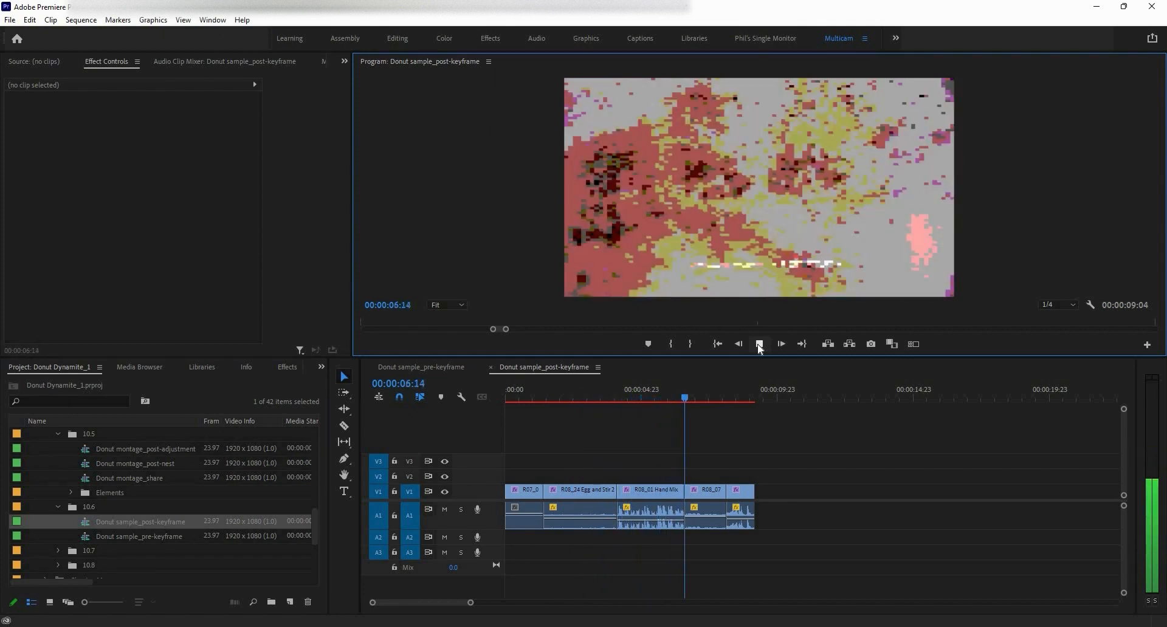
pyautogui.click(759, 345)
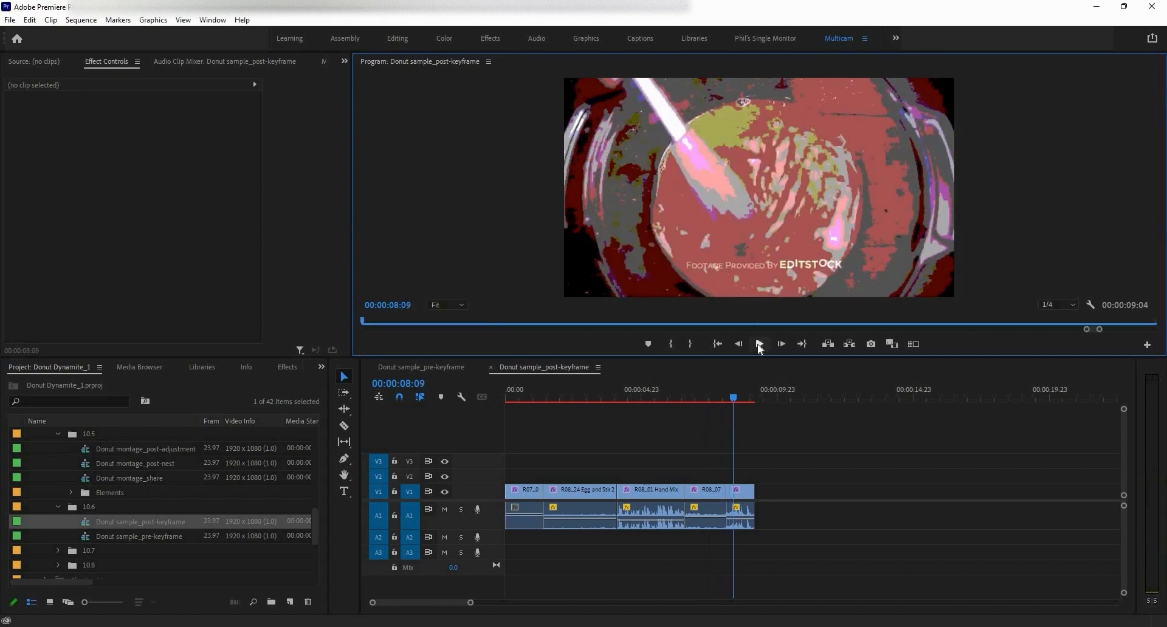
pyautogui.click(759, 345)
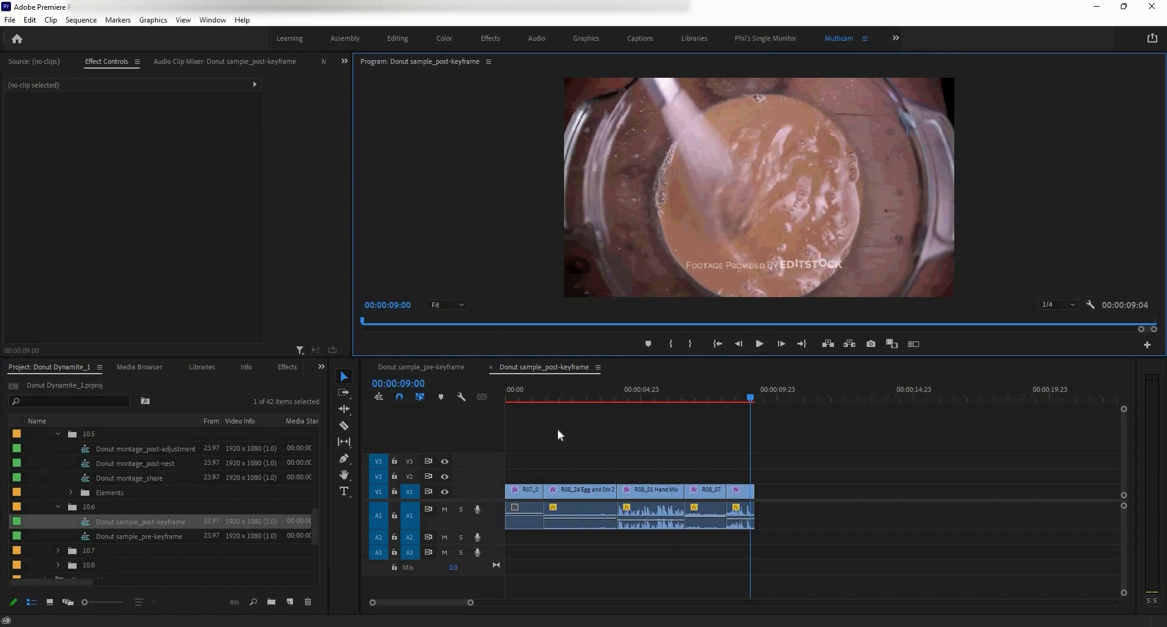
# Step: Examine the Posterize and Mosaic keyframes on the clips of Donut sample_post-keyframe and compare how they repeat across the shots
pyautogui.click(528, 494)
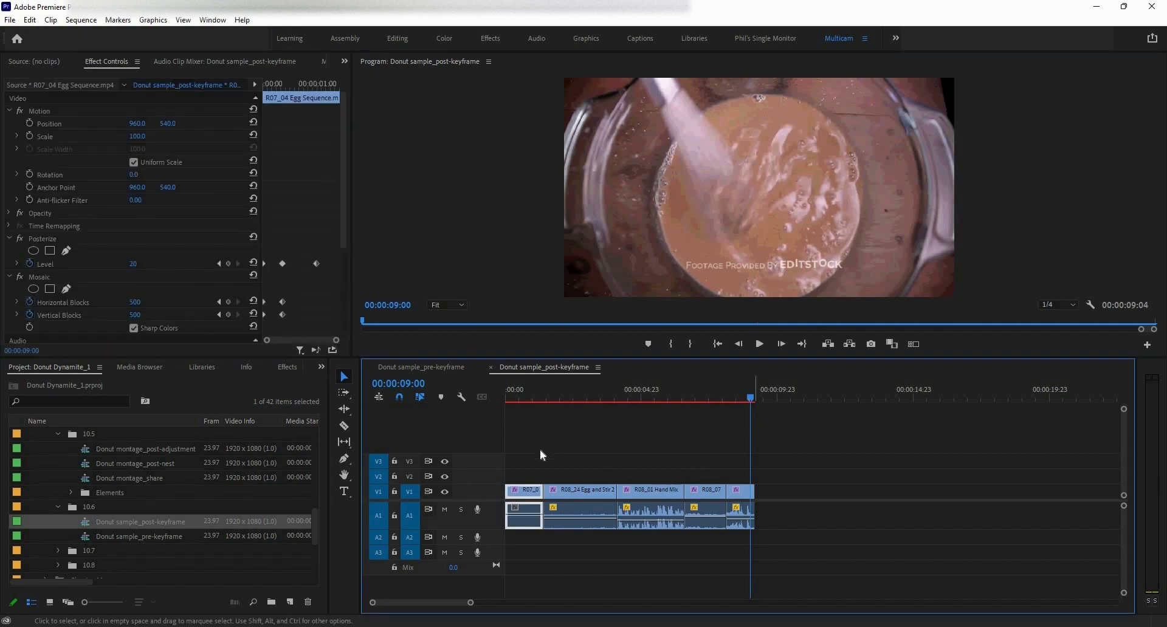
pyautogui.click(519, 459)
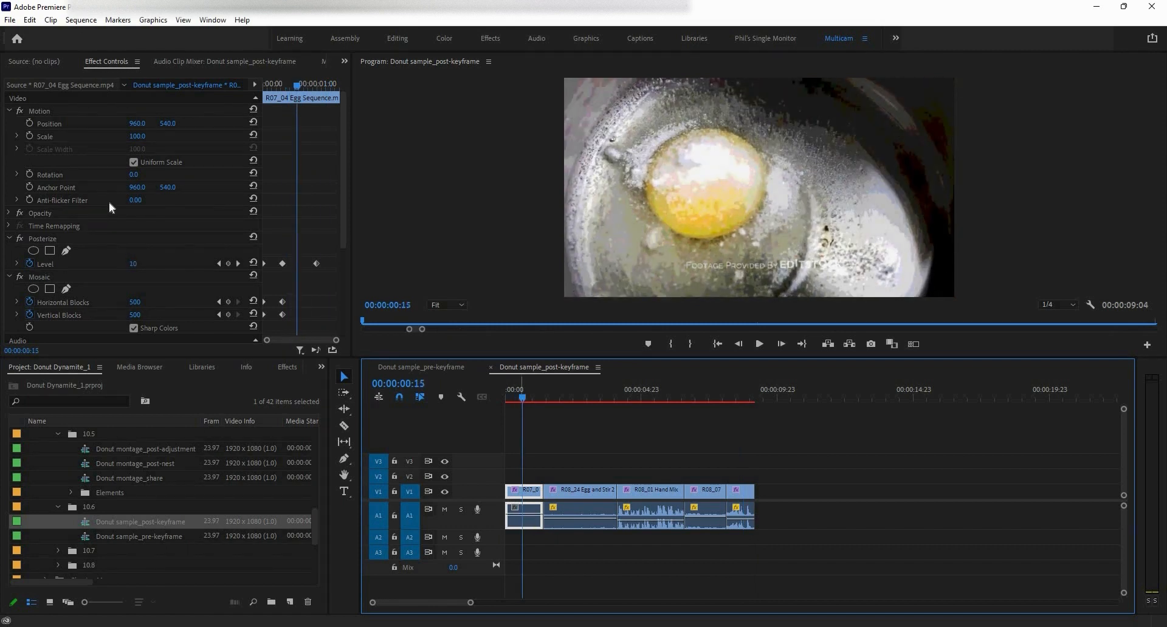
pyautogui.scroll(-1, 109, 208)
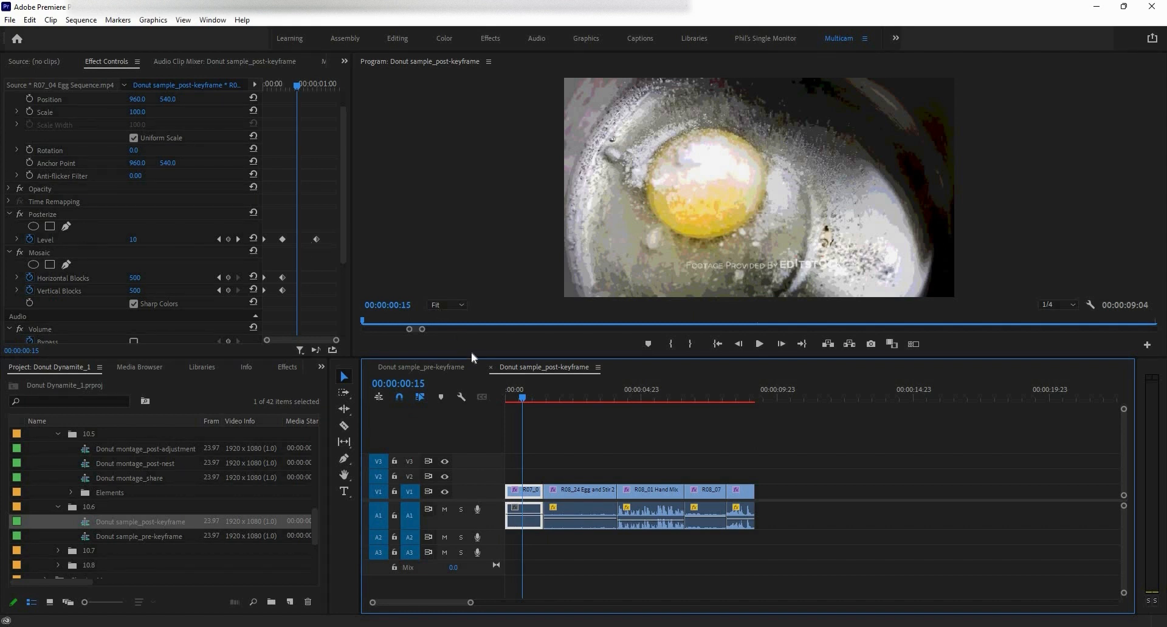
pyautogui.moveTo(571, 408); pyautogui.dragTo(595, 425)
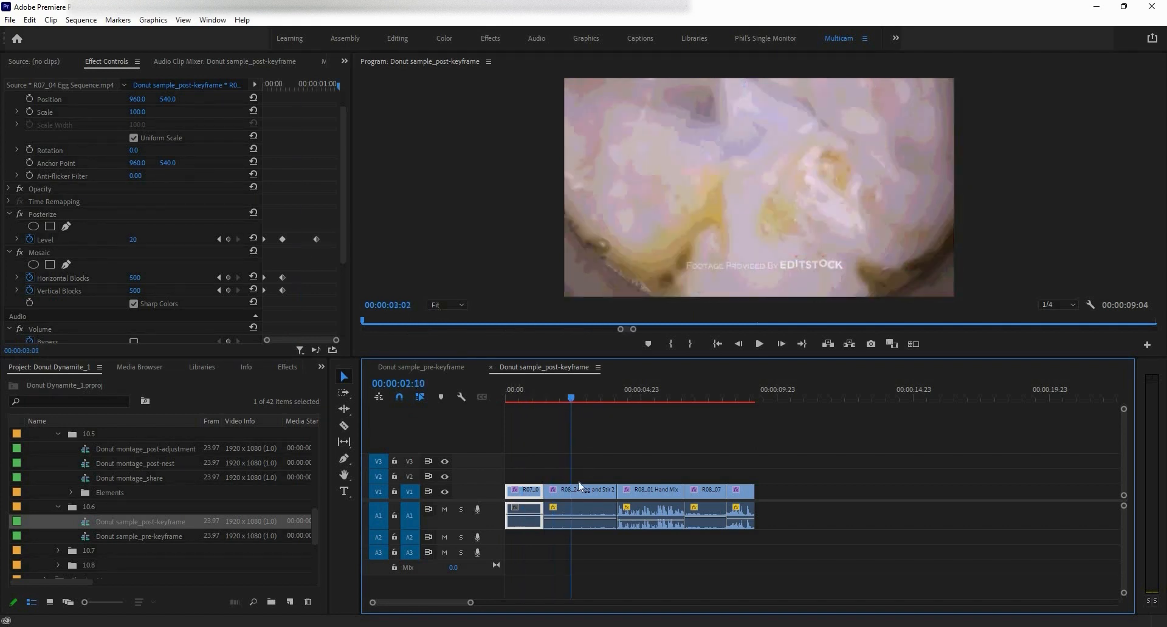
pyautogui.click(572, 436)
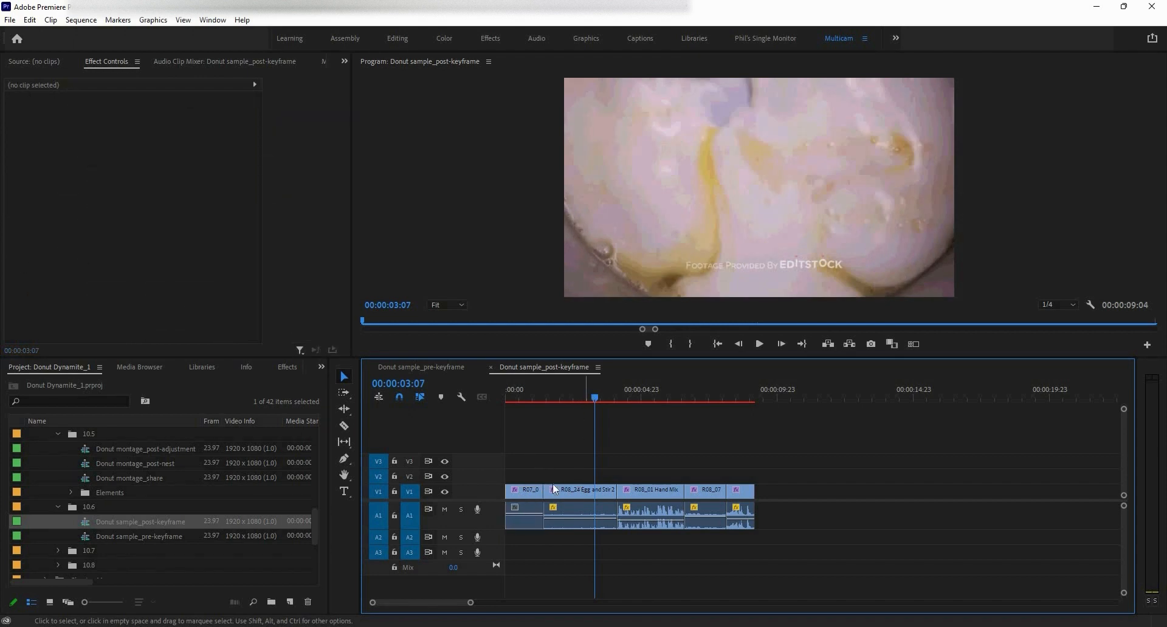
pyautogui.click(524, 400)
pyautogui.click(570, 412)
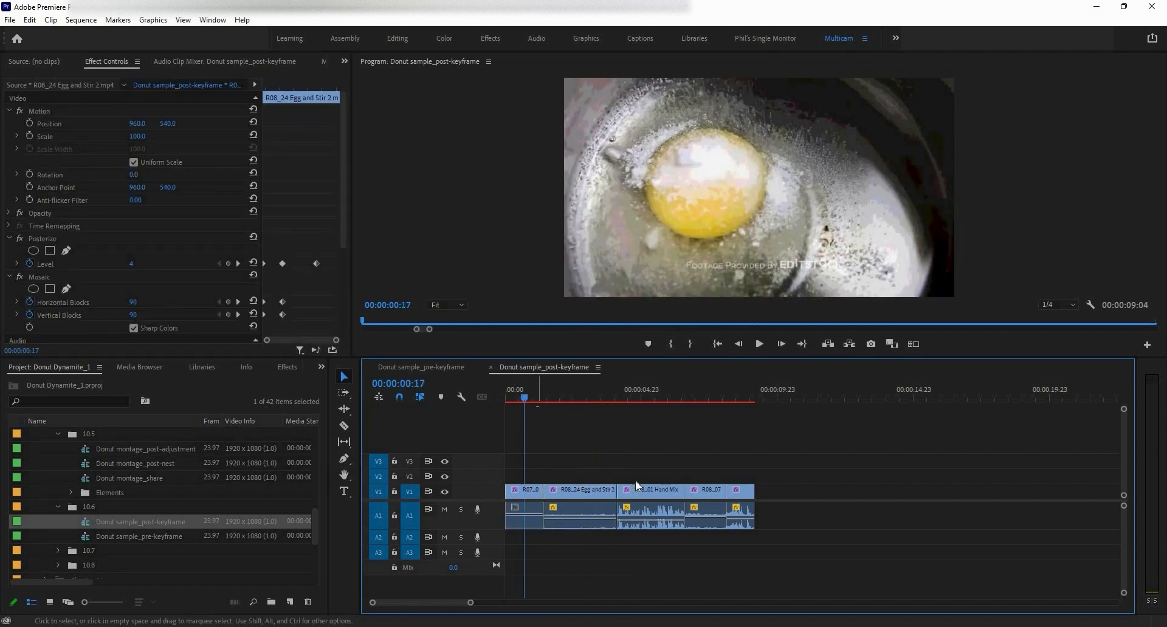
pyautogui.click(640, 493)
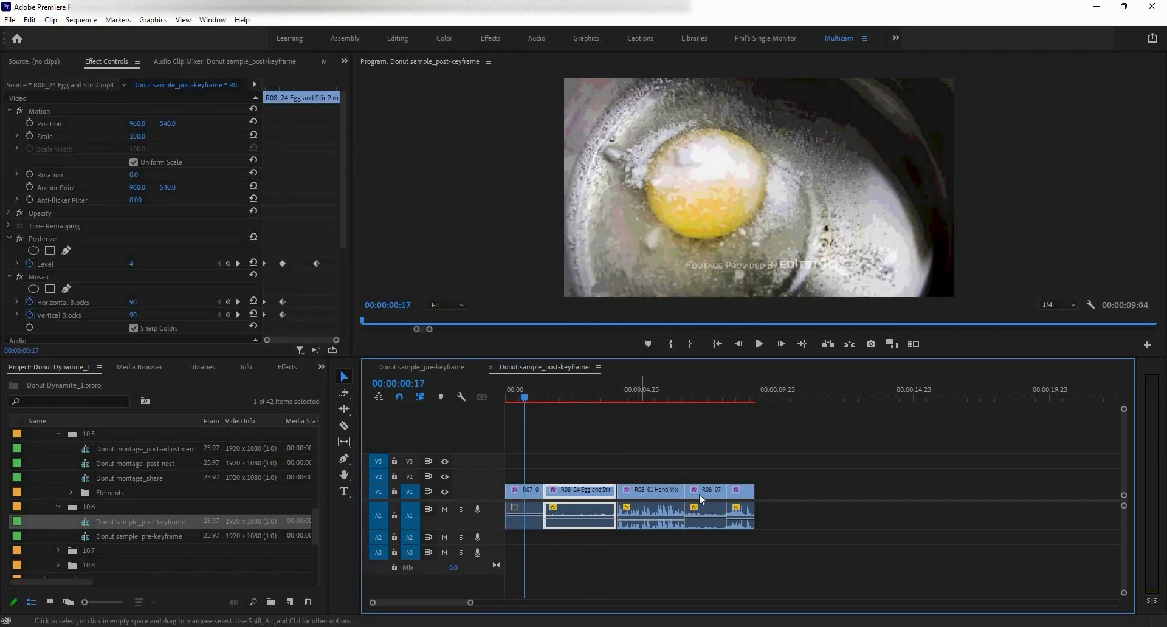
pyautogui.click(738, 492)
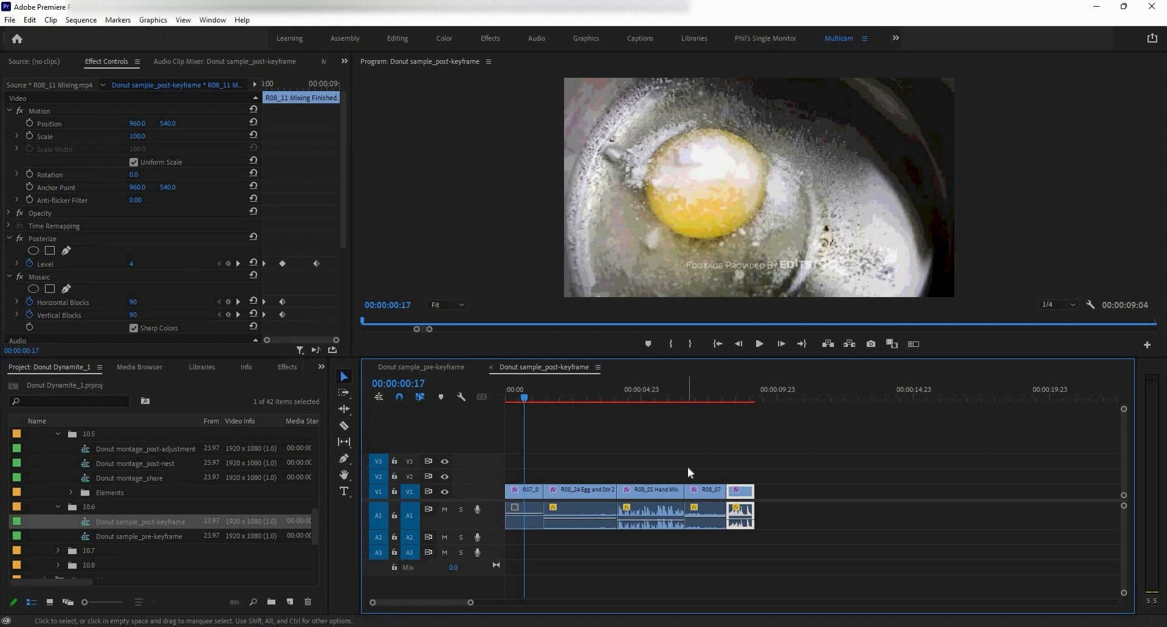
# Step: Mark an in-out range around the first clip, and shift the range to cover the R08_24 Egg and Stir 2 clip
pyautogui.press('x')
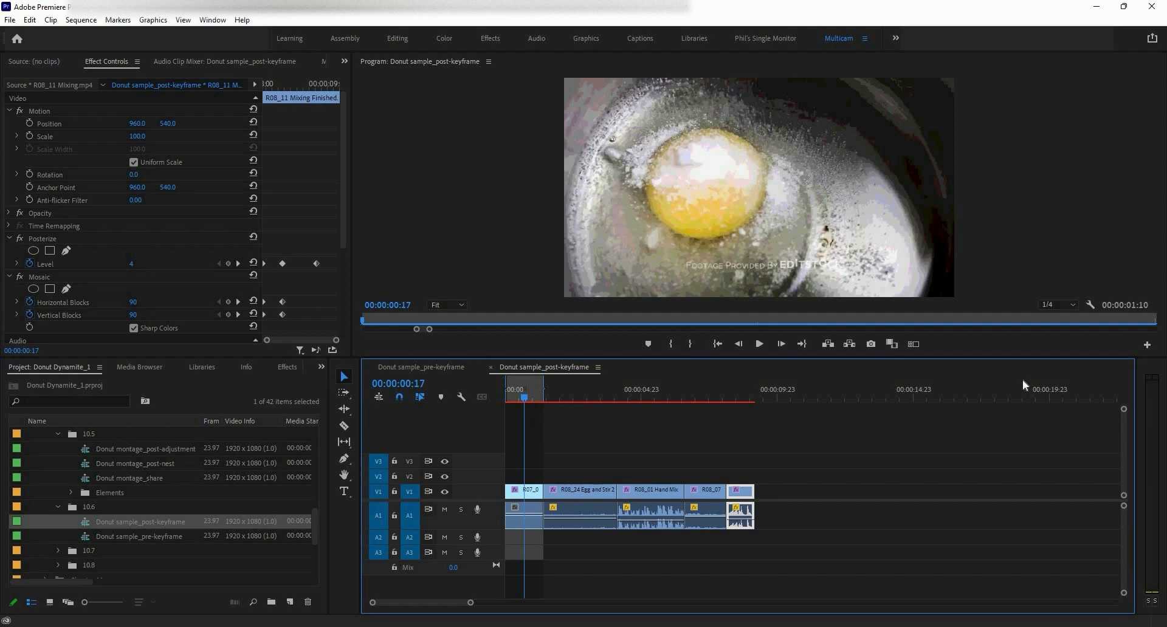
pyautogui.click(568, 495)
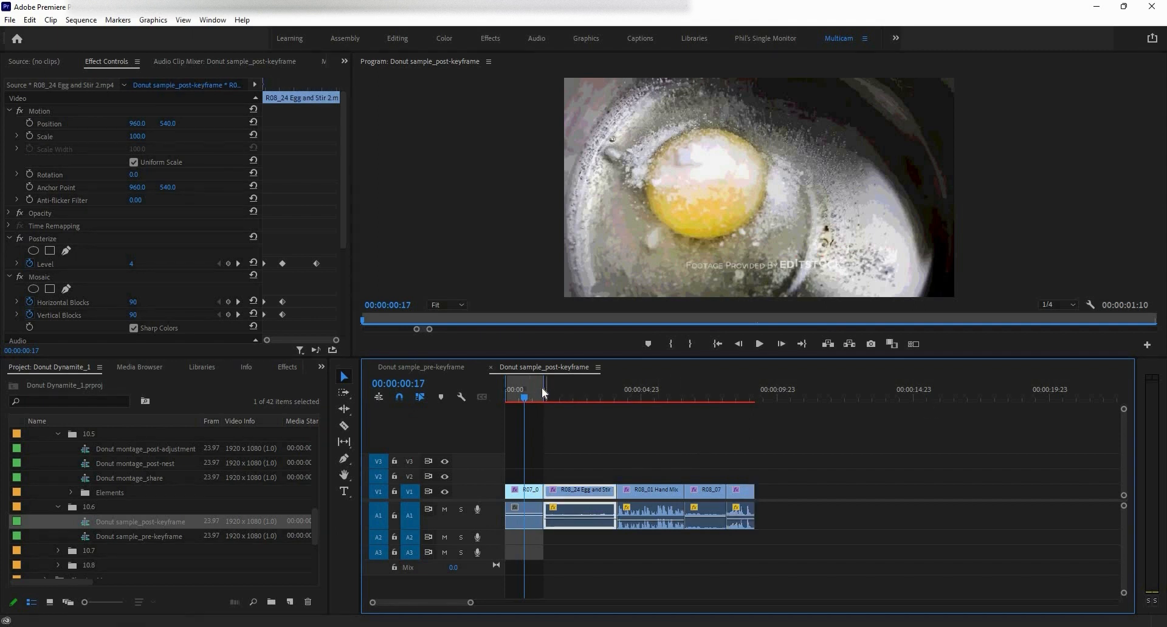
pyautogui.click(545, 388)
pyautogui.moveTo(545, 387); pyautogui.dragTo(616, 392)
pyautogui.moveTo(506, 382); pyautogui.dragTo(538, 383)
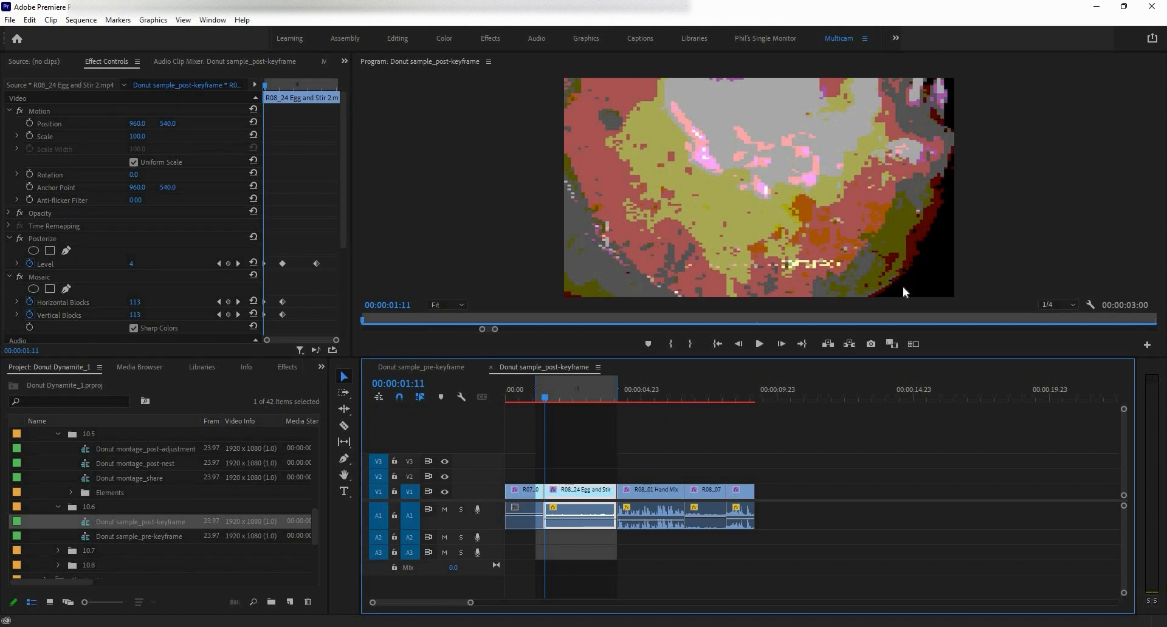
# Step: In the Donut sample_pre-keyframe sequence, apply the Posterize video effect to the first clip, R07_04 Egg Sequence
pyautogui.click(409, 369)
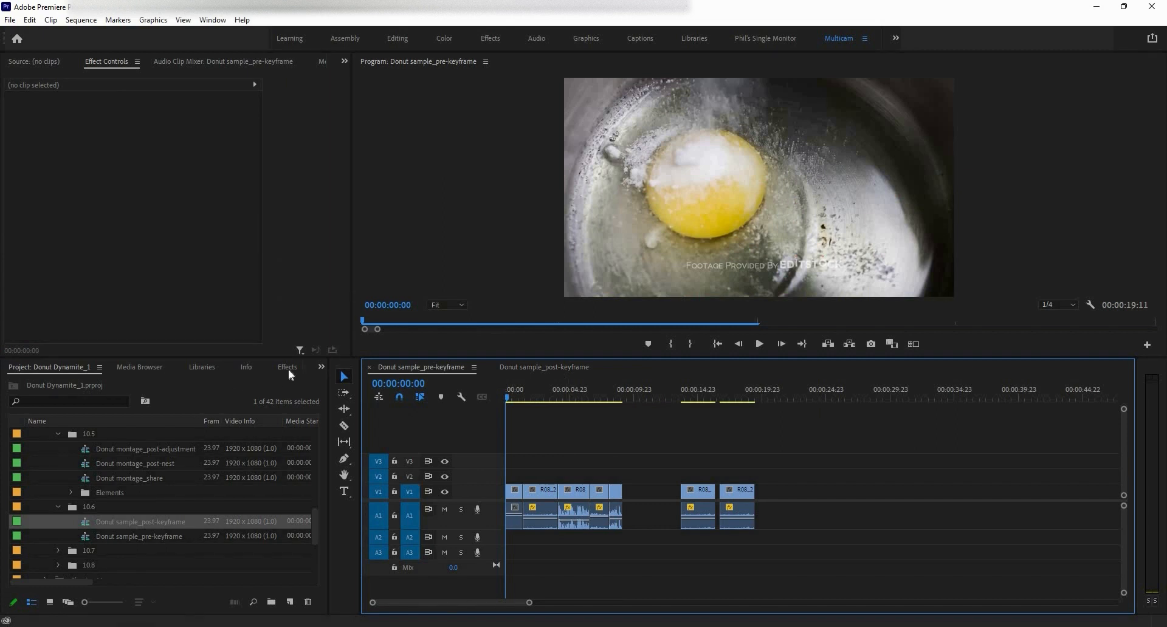
pyautogui.hotkey('shift', '7')
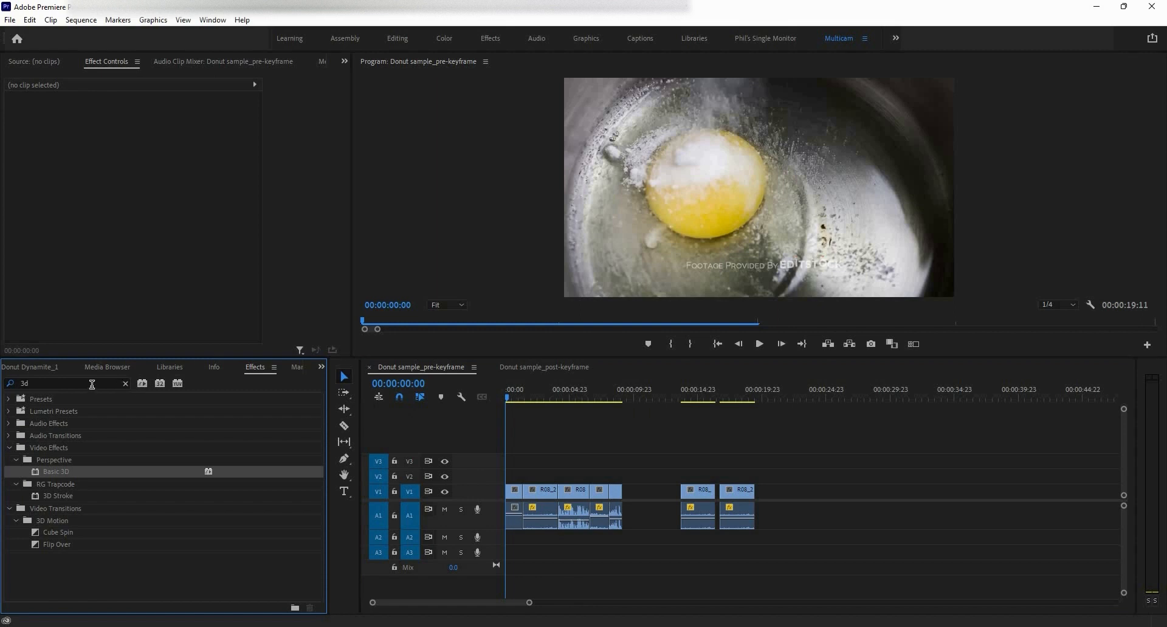
pyautogui.hotkey('shift', 'f')
pyautogui.write('po')
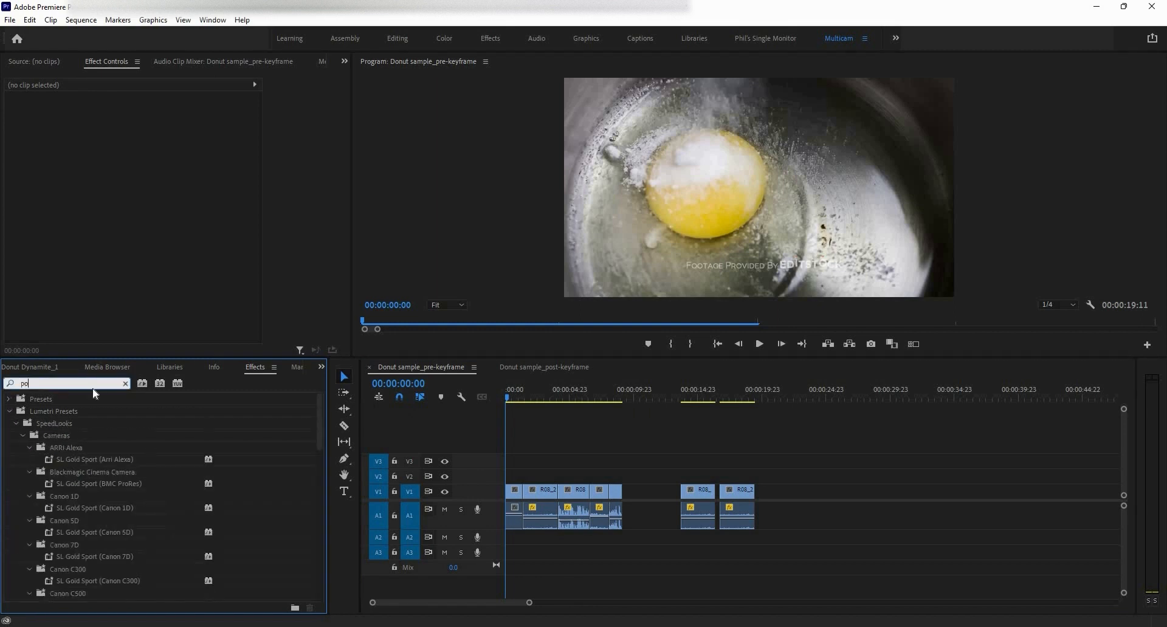
pyautogui.write('ster')
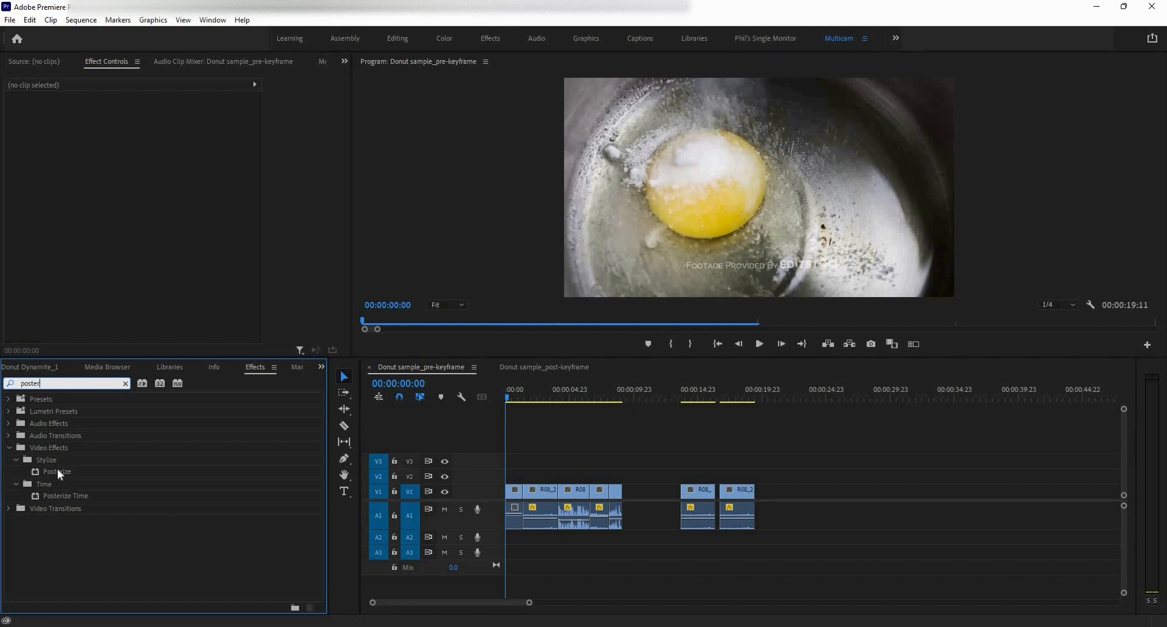
pyautogui.moveTo(57, 469); pyautogui.dragTo(514, 500)
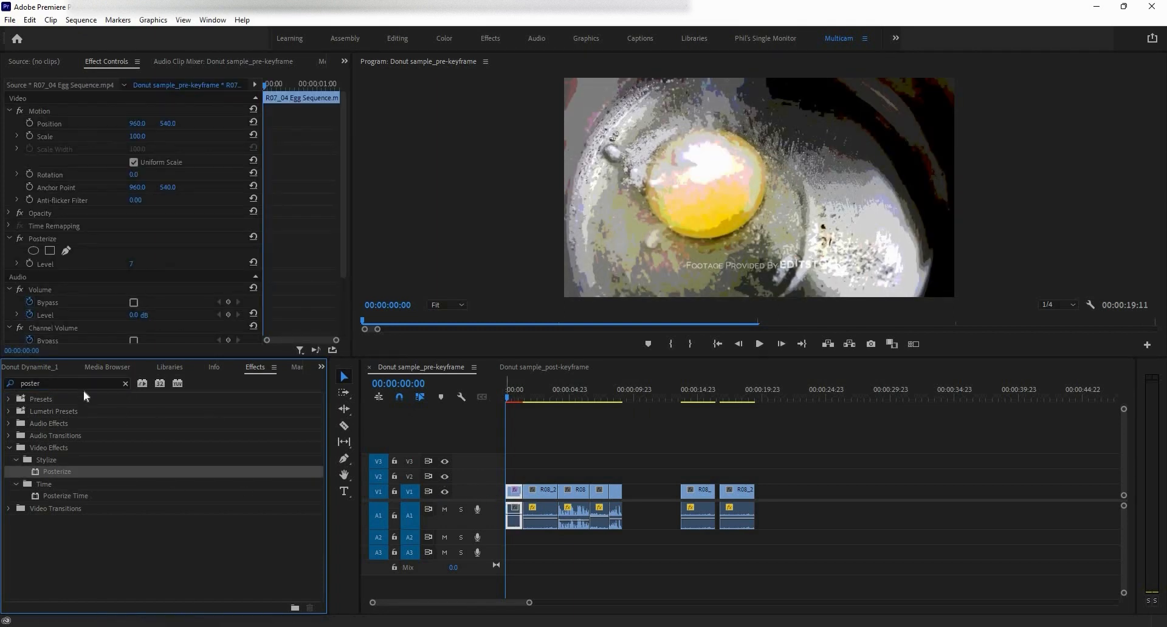
# Step: Find the Mosaic video effect and add it to the R07_04 Egg Sequence clip
pyautogui.doubleClick(31, 383)
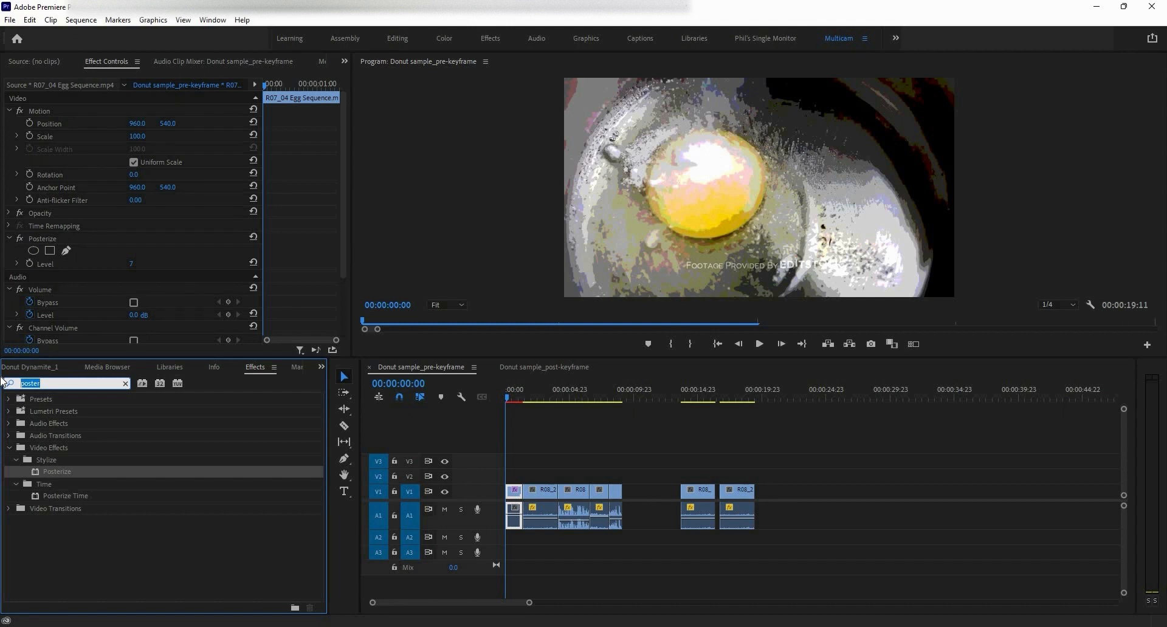
pyautogui.write('mosa')
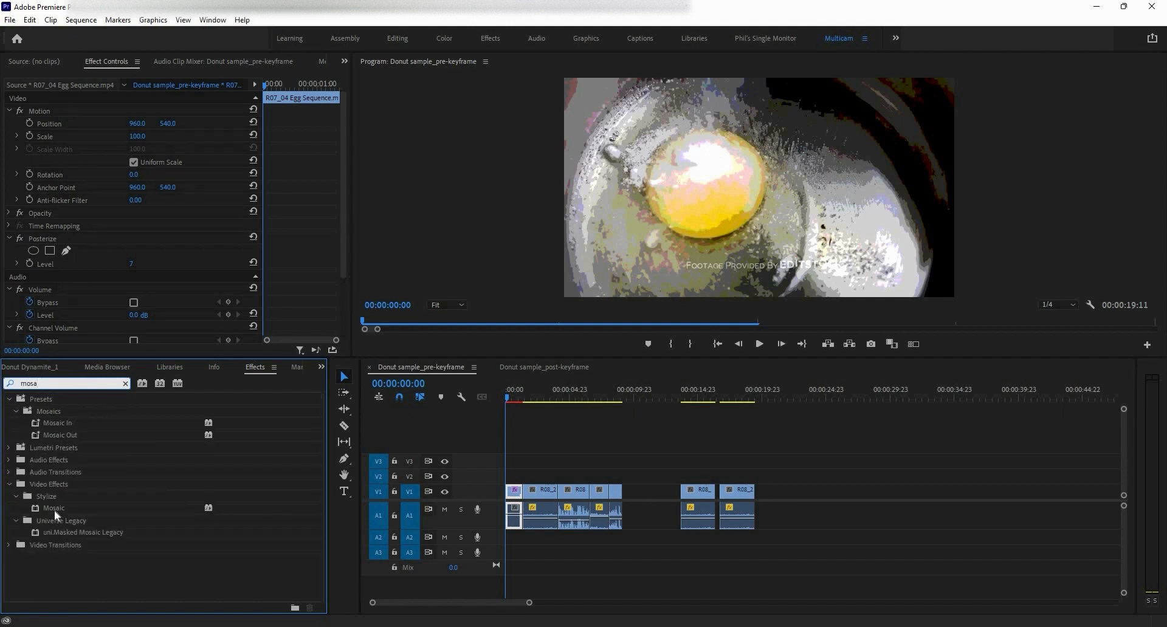
pyautogui.moveTo(53, 509); pyautogui.dragTo(515, 505)
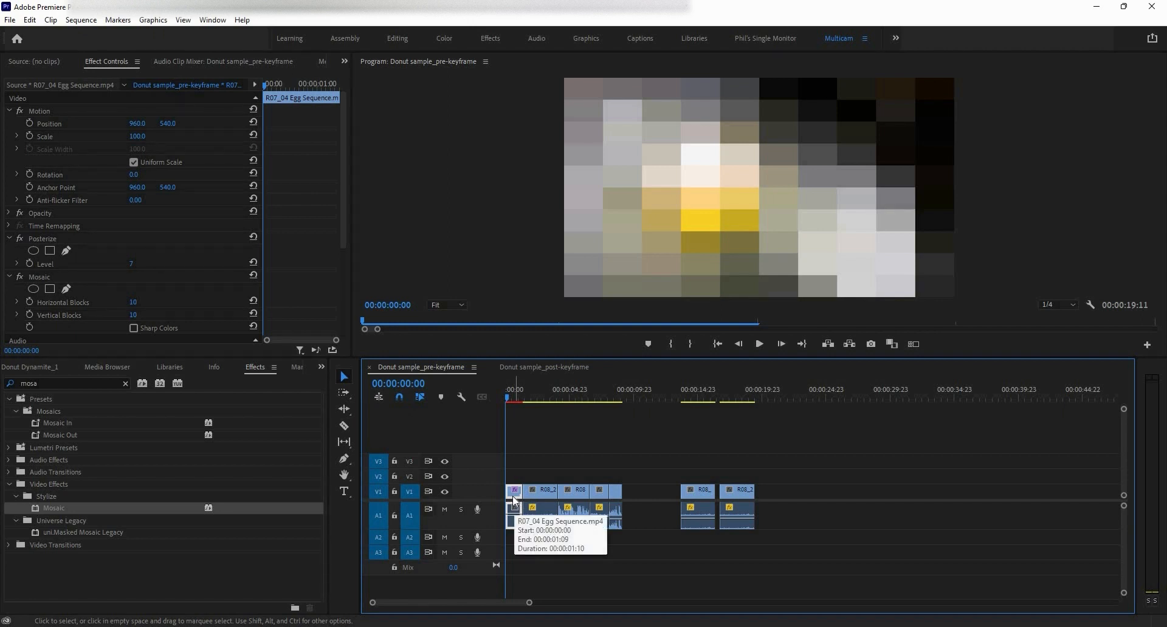
# Step: Set the clip's Posterize Level to 4 and Mosaic's Horizontal and Vertical Blocks to 90 each
pyautogui.click(145, 262)
pyautogui.write('4')
pyautogui.press('Return')
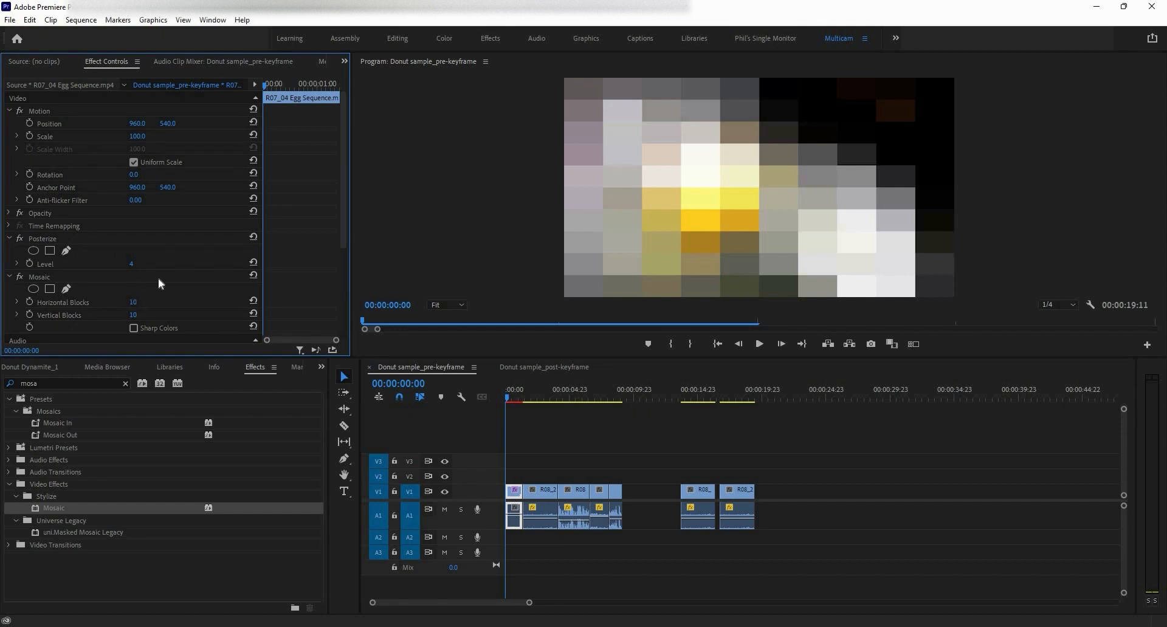
pyautogui.press('Tab')
pyautogui.write('90')
pyautogui.press('Tab')
pyautogui.write('90')
pyautogui.press('Return')
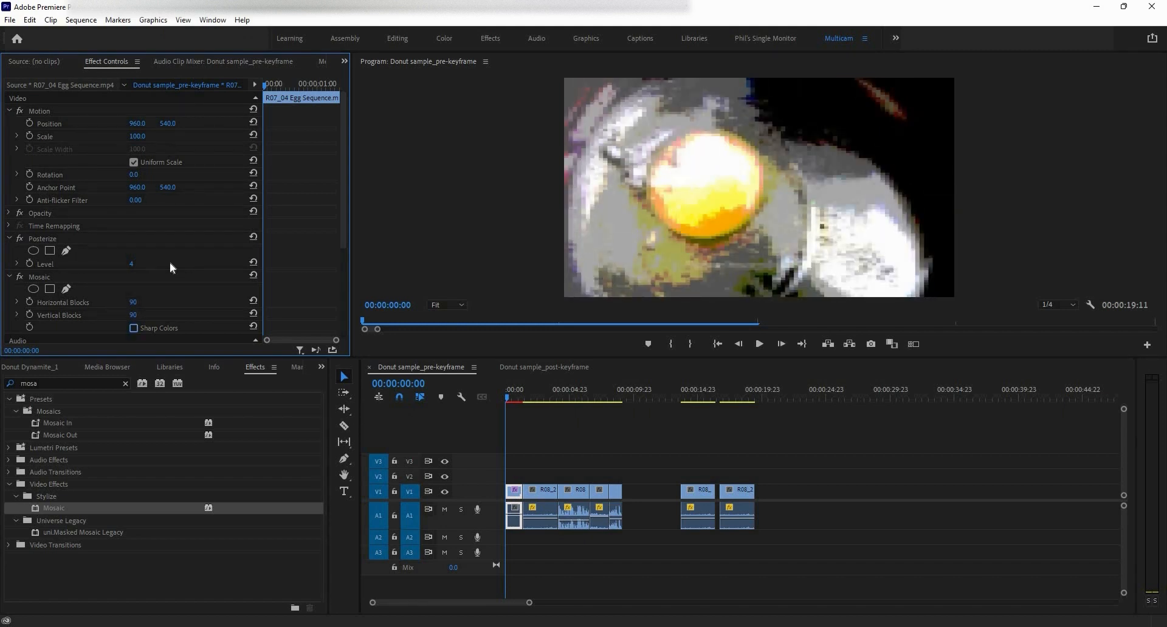
# Step: Turn Mosaic off and keyframe the Posterize Level at 4 on the clip's first frame and at 00:00:00:09
pyautogui.click(23, 279)
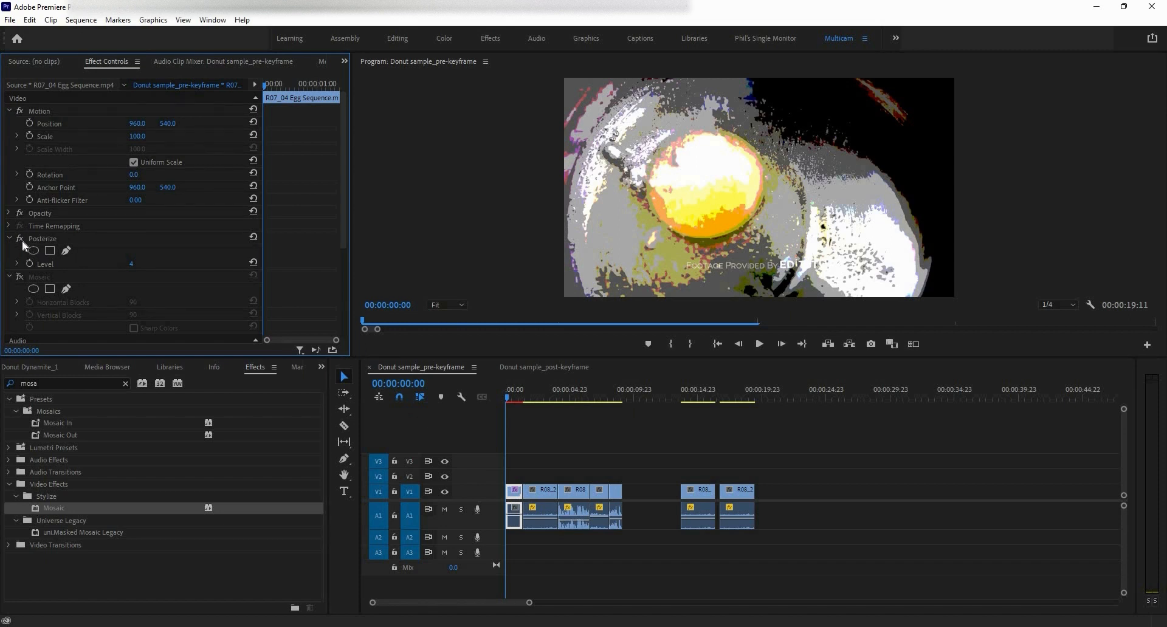
pyautogui.click(31, 265)
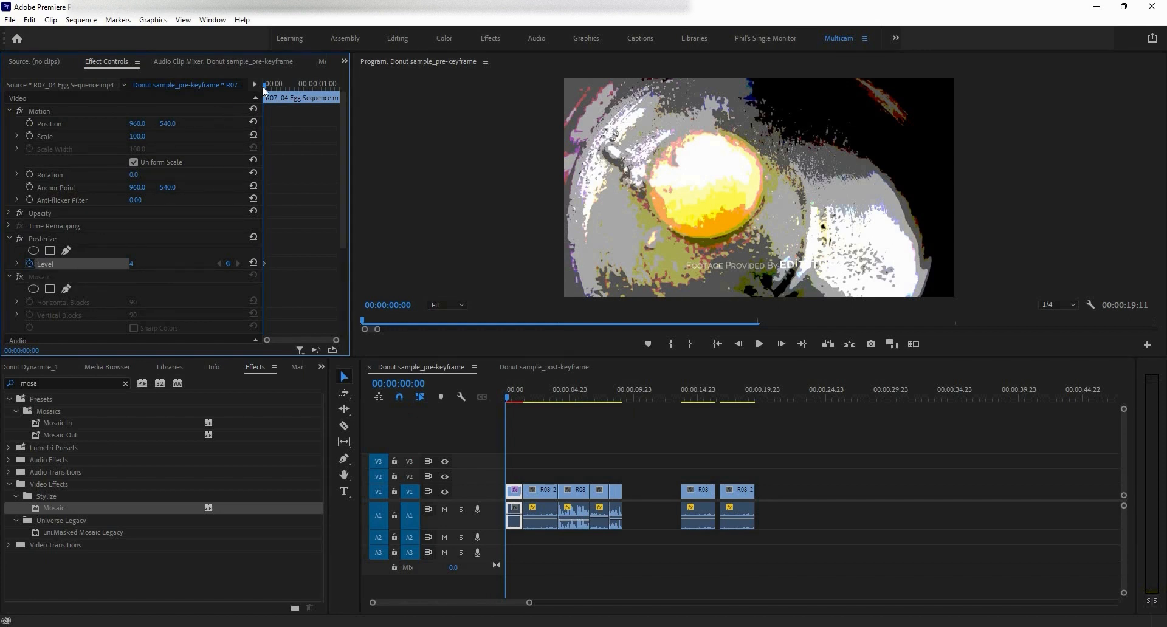
pyautogui.moveTo(270, 93); pyautogui.dragTo(282, 93)
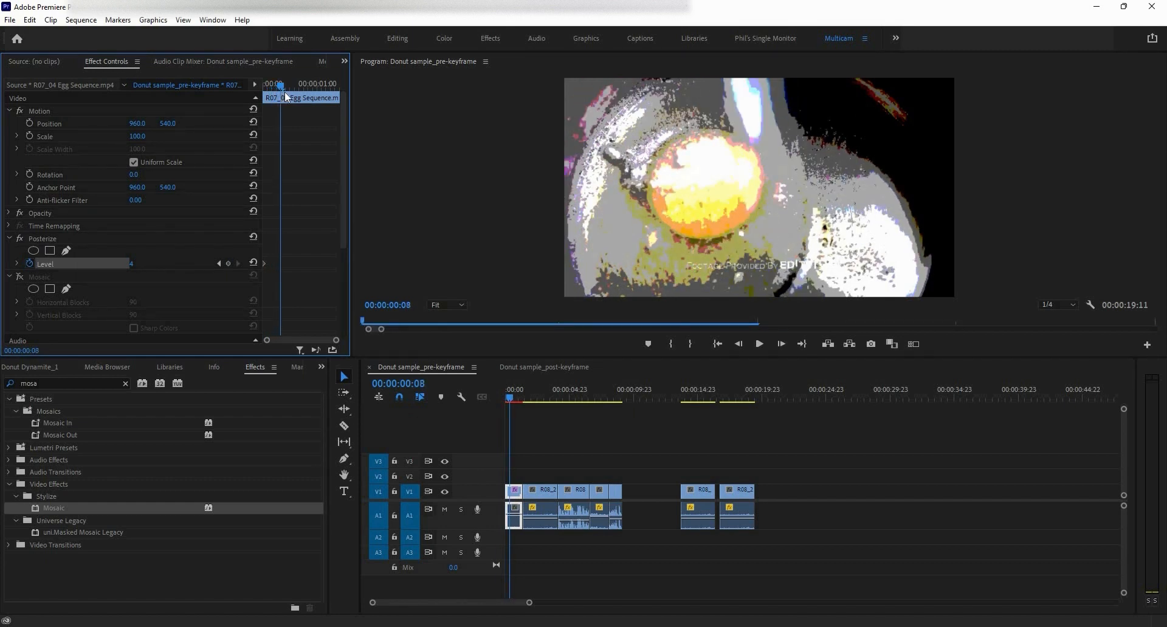
pyautogui.click(285, 92)
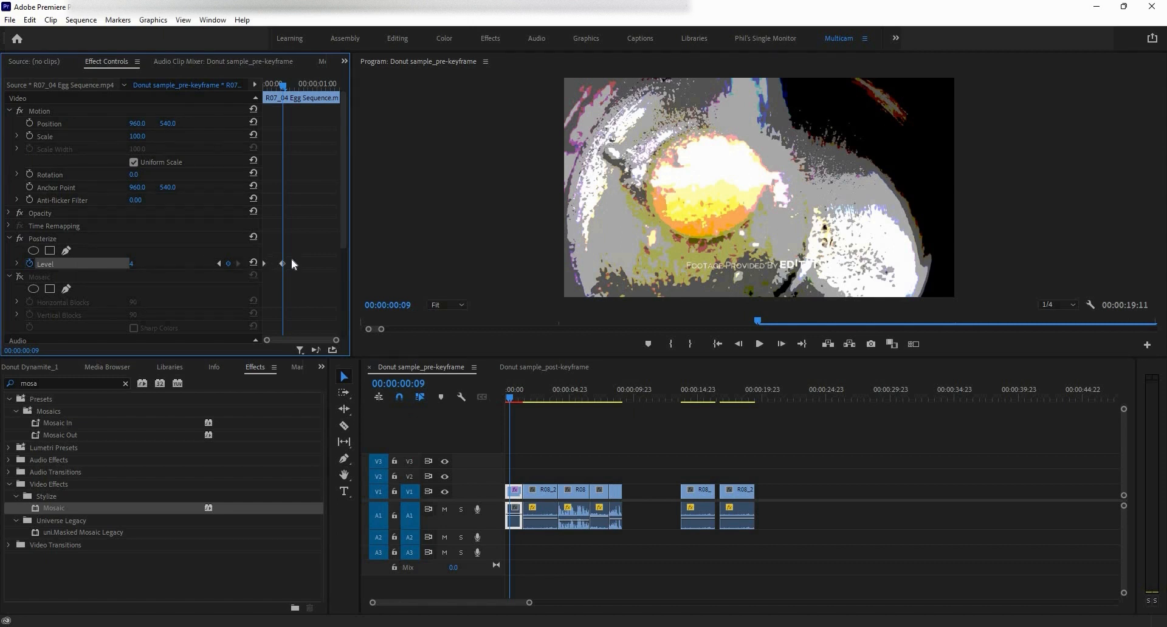
# Step: Add a Posterize Level keyframe of 20 at 00:00:00:17
pyautogui.moveTo(279, 82); pyautogui.dragTo(302, 90)
pyautogui.press('Right')
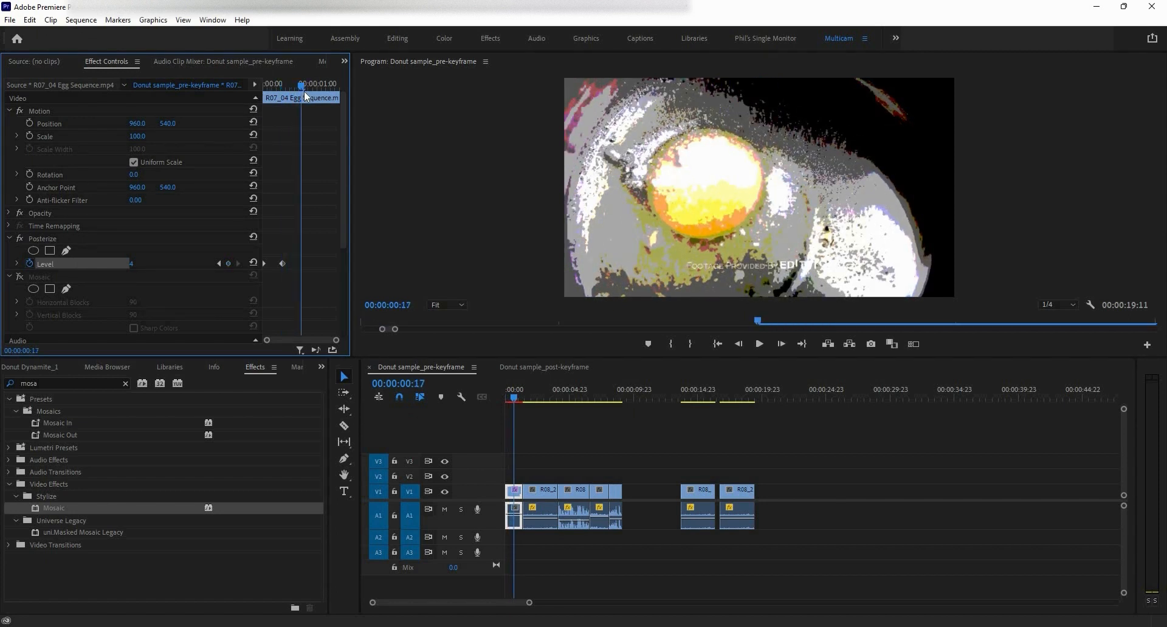
pyautogui.click(132, 264)
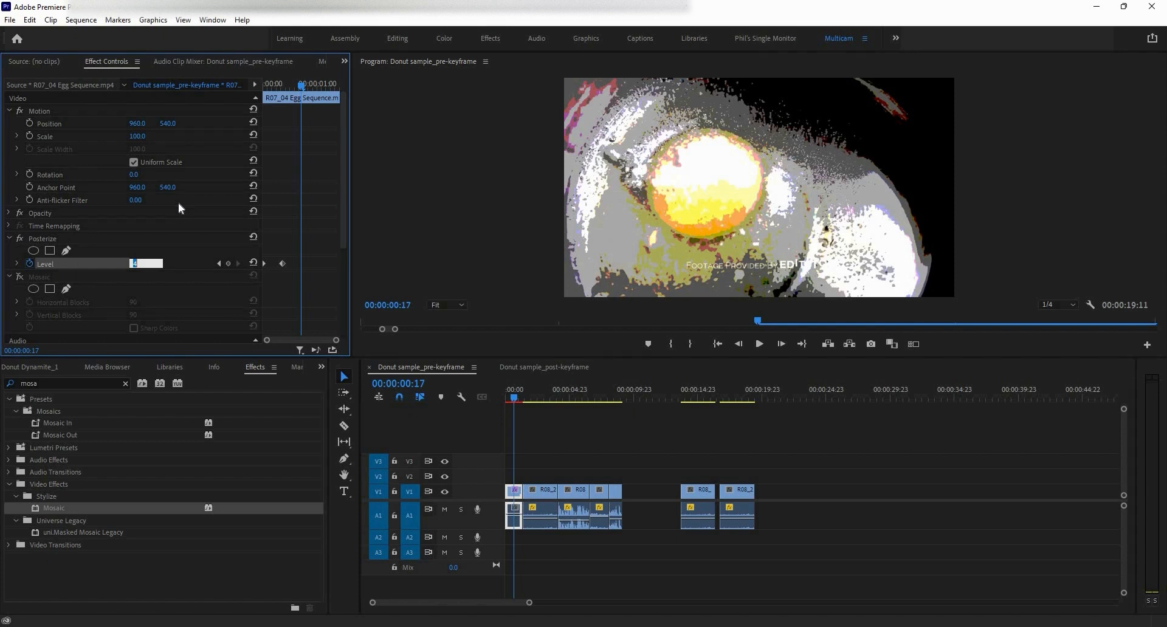
pyautogui.write('20')
pyautogui.press('Return')
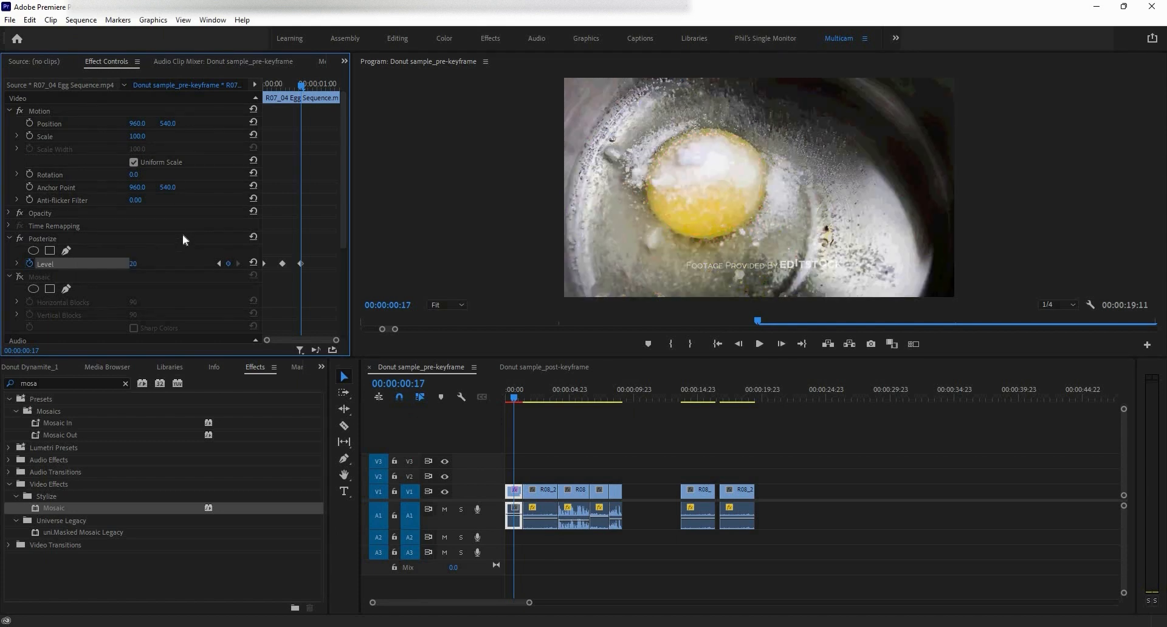
# Step: Play the sequence from its start to review the Posterize animation on the first clip
pyautogui.scroll(-3, 172, 249)
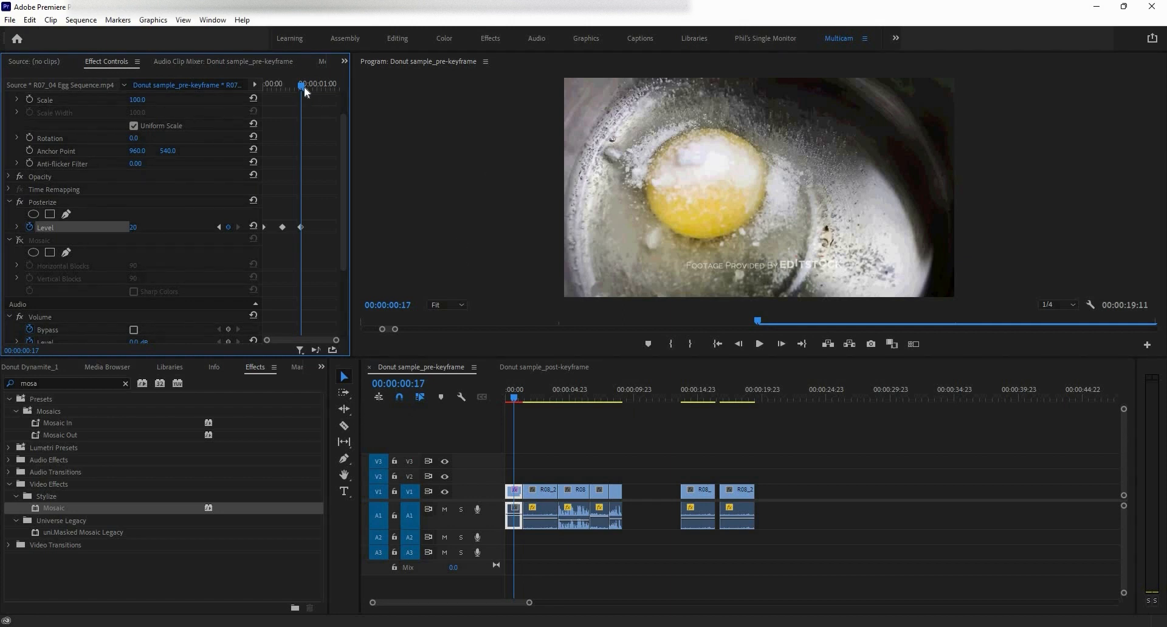
pyautogui.press('Home')
pyautogui.click(759, 344)
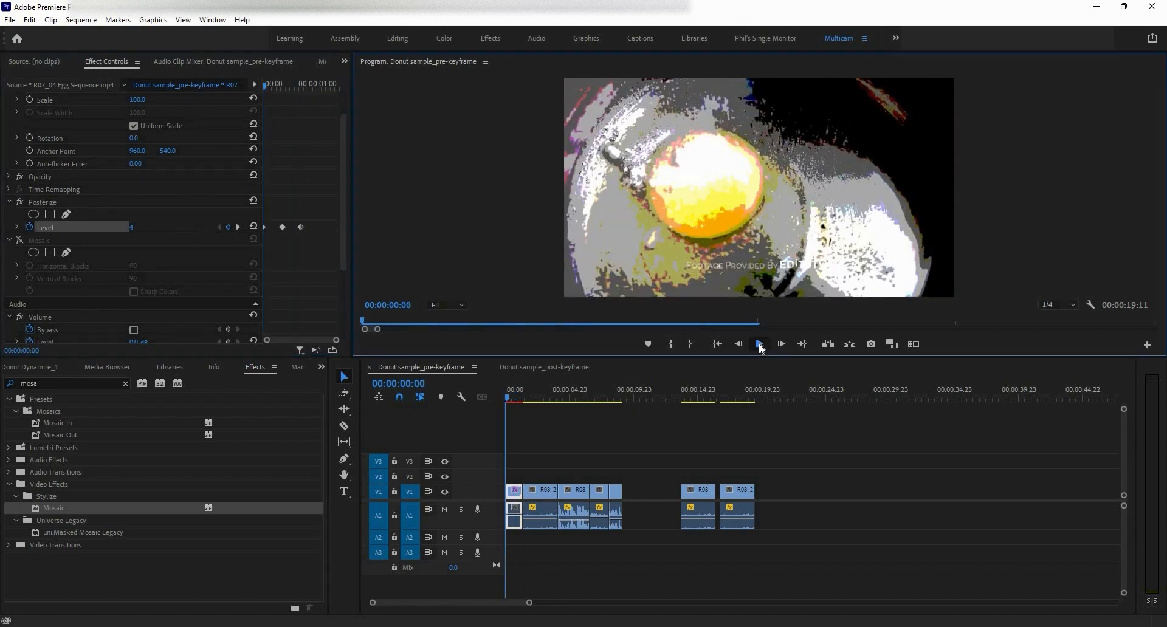
pyautogui.click(757, 347)
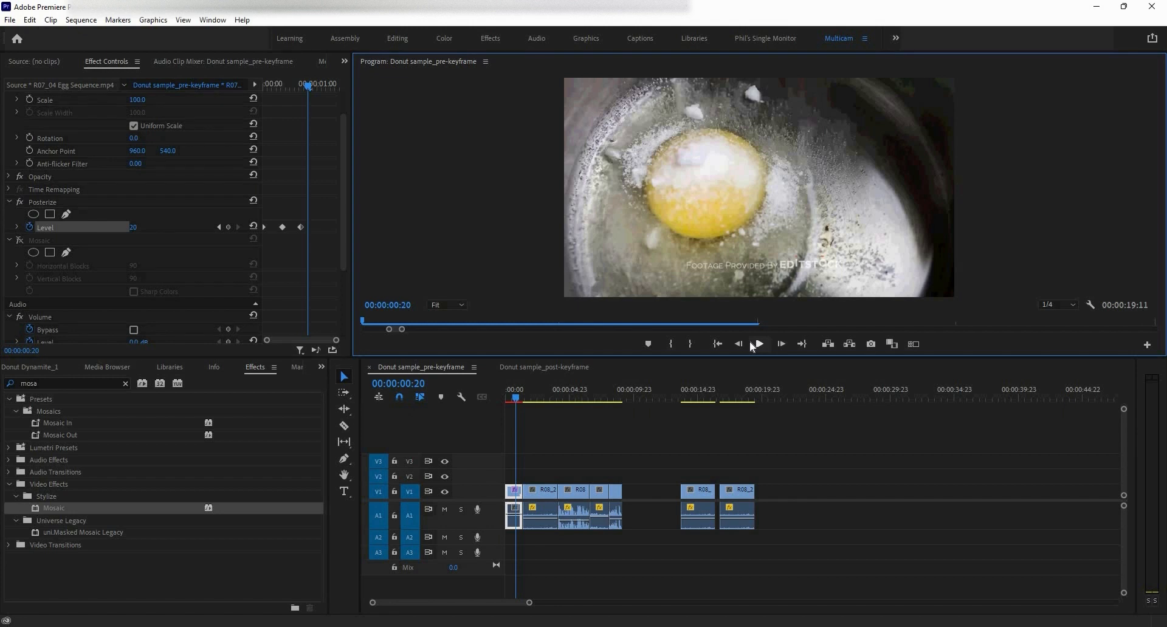
# Step: Return to the first Posterize keyframe, turn Mosaic back on, and start keyframing its Horizontal and Vertical Blocks there
pyautogui.click(219, 227)
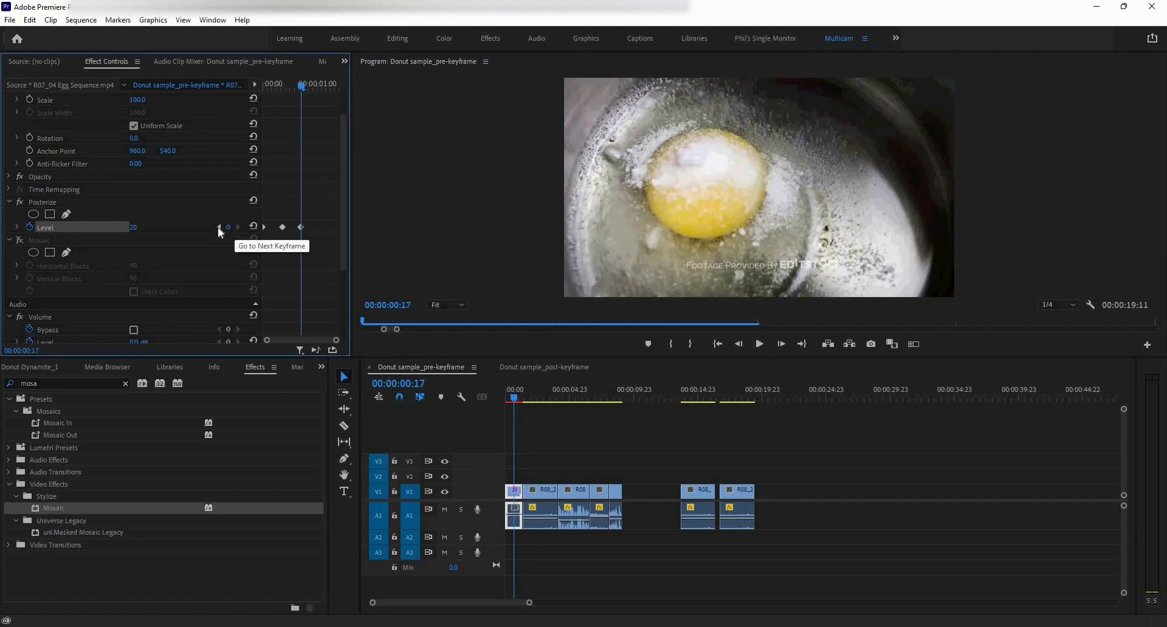
pyautogui.click(218, 227)
pyautogui.click(219, 229)
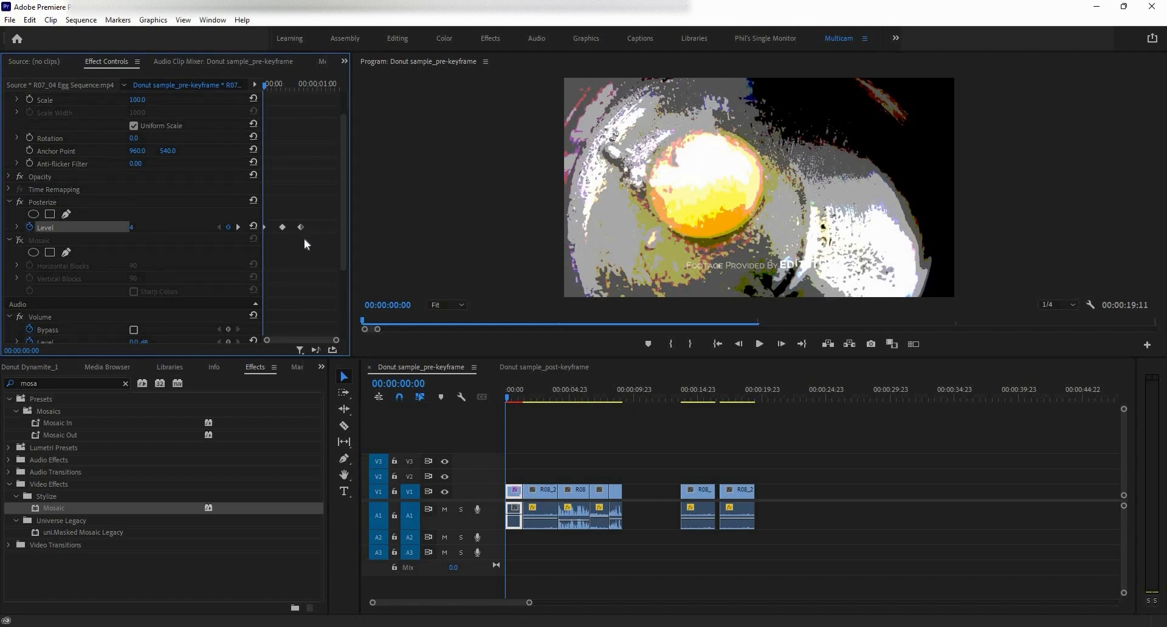
pyautogui.click(19, 241)
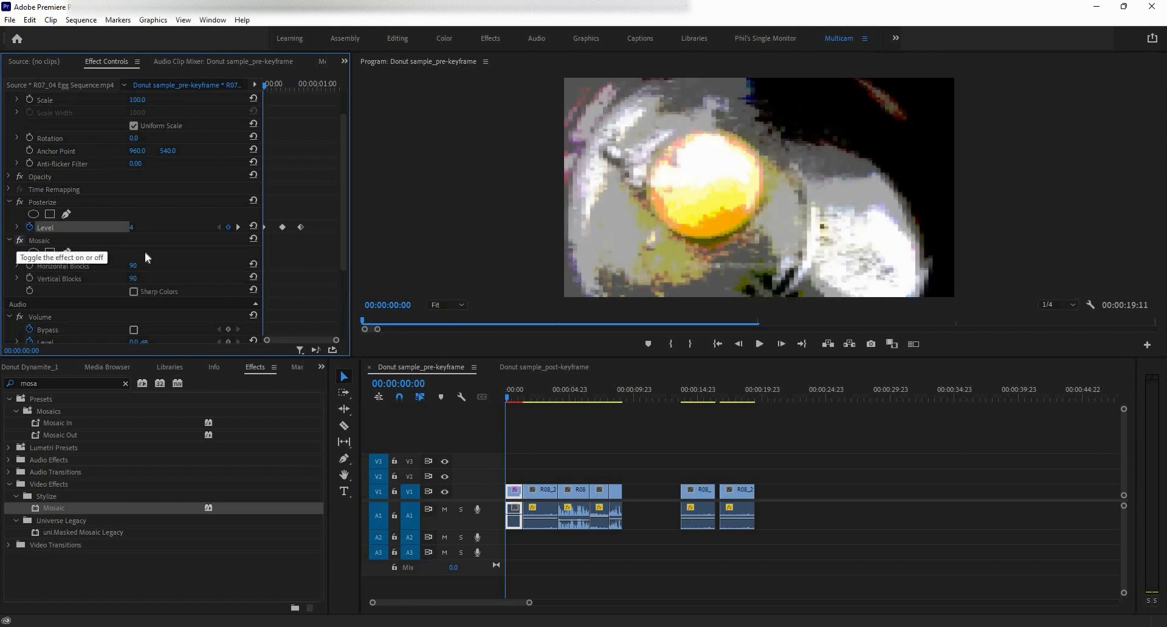
pyautogui.click(29, 266)
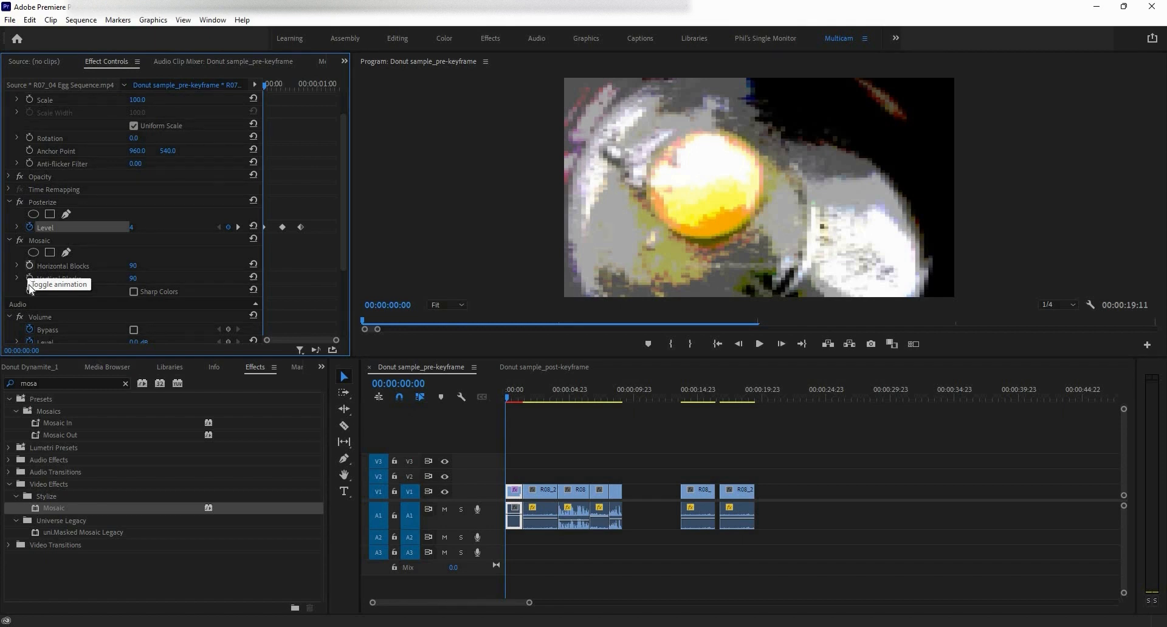
pyautogui.click(29, 279)
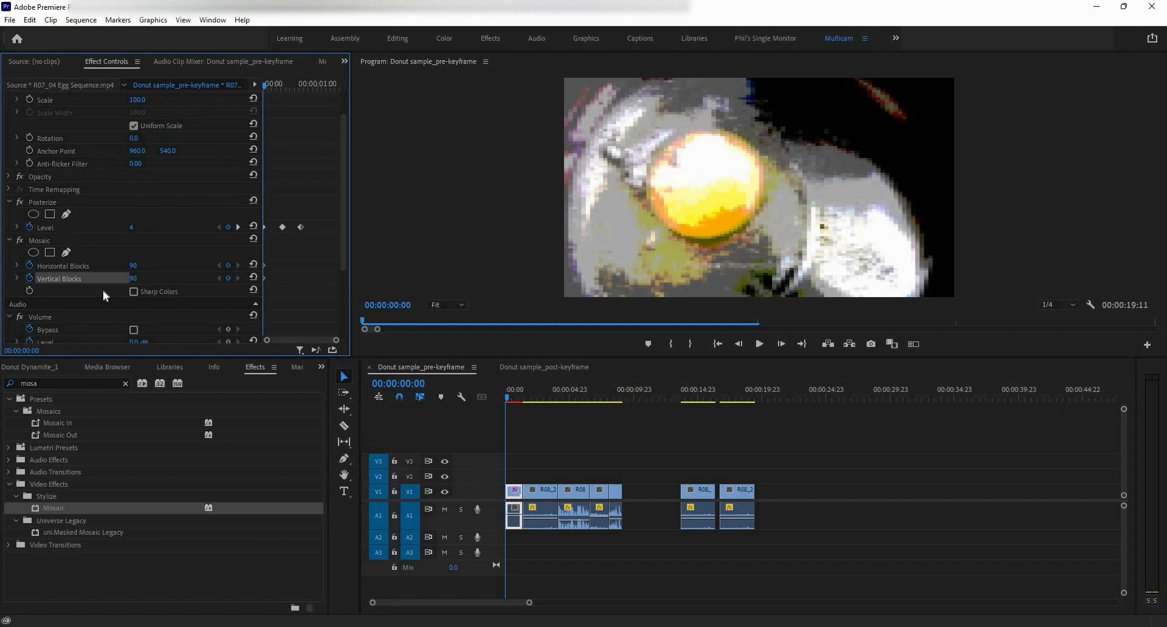
# Step: At the last Posterize keyframe, 00:00:00:17, set Mosaic's Horizontal and Vertical Blocks to 500 each
pyautogui.click(238, 228)
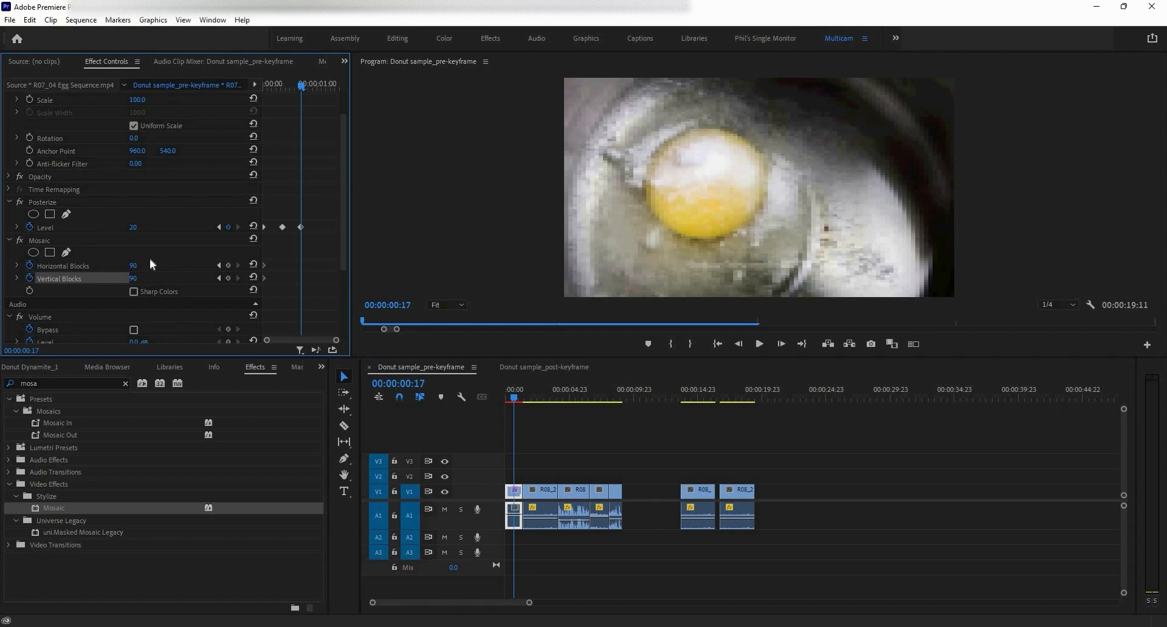
pyautogui.click(151, 264)
pyautogui.write('500')
pyautogui.press('Tab')
pyautogui.write('5')
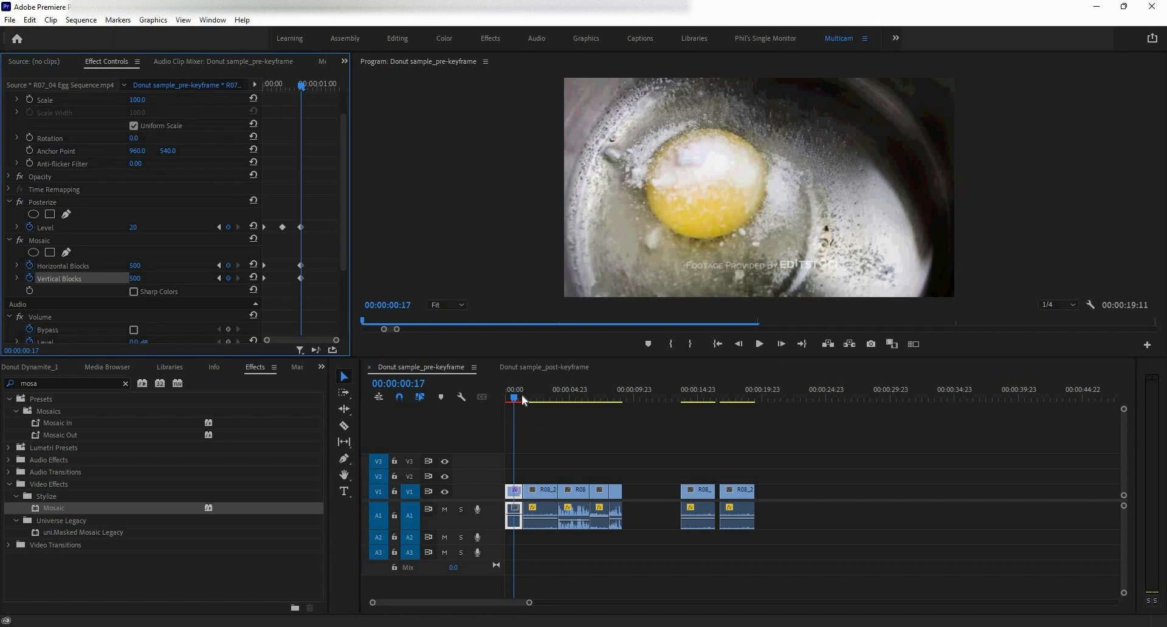
# Step: Play the first clip from the beginning to review the combined Posterize and Mosaic animation
pyautogui.click(487, 392)
pyautogui.press('space')
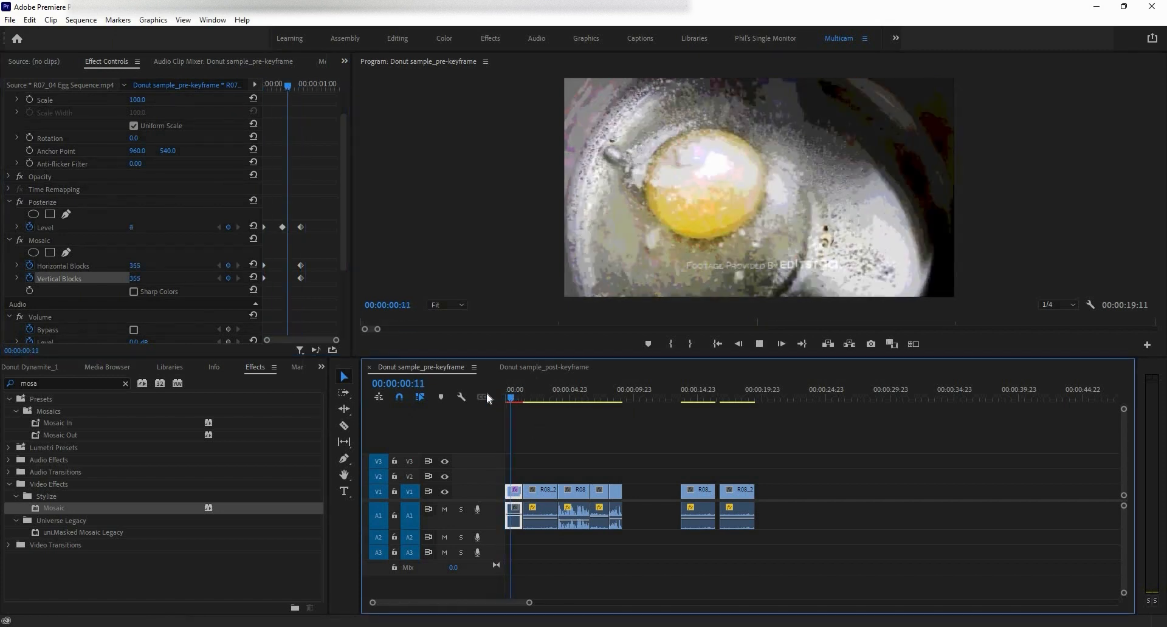
pyautogui.press('space')
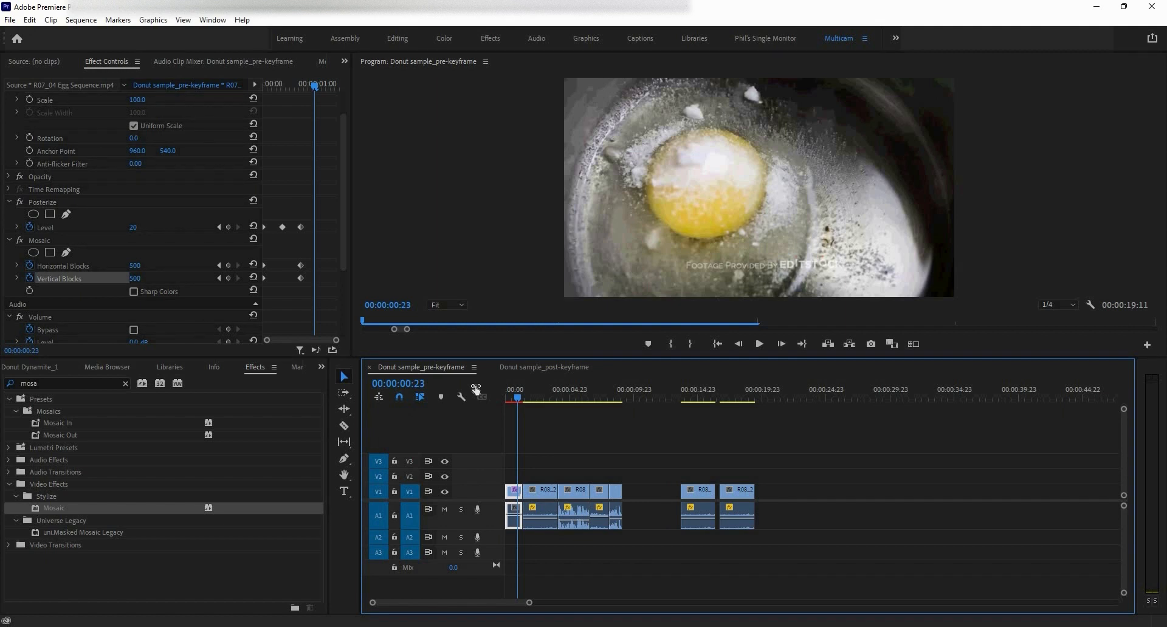
# Step: Collapse and select both the Posterize and Mosaic effects, and open the preset-saving dialog for them
pyautogui.click(9, 240)
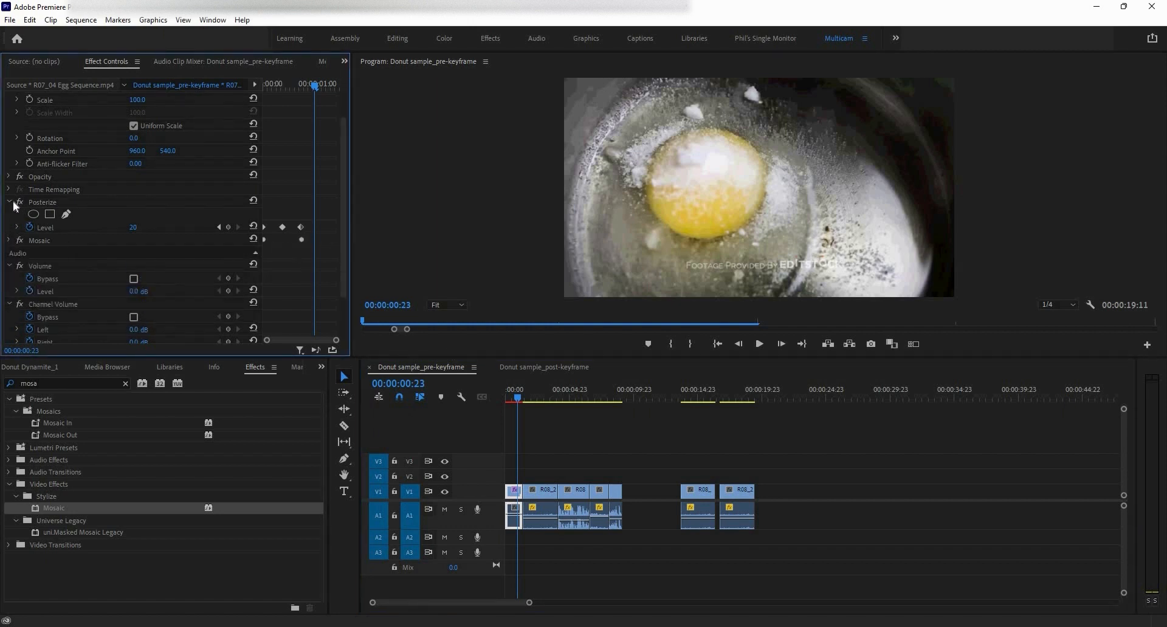
pyautogui.click(44, 204)
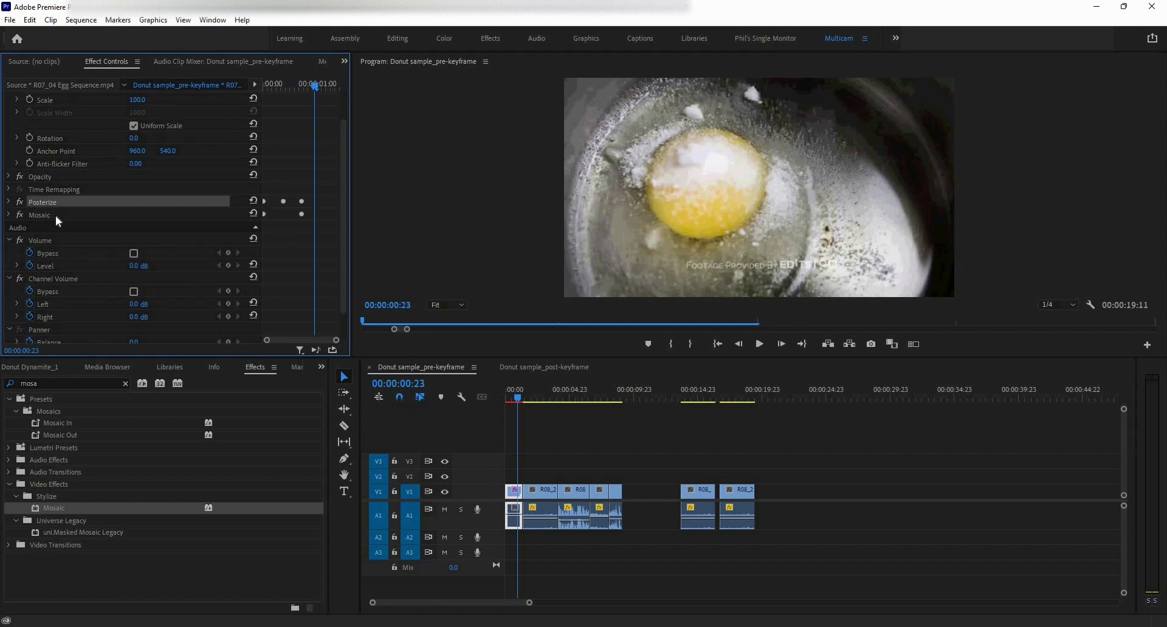
pyautogui.keyDown('ctrl'); pyautogui.click(56, 215); pyautogui.keyUp('ctrl')
pyautogui.rightClick(55, 216)
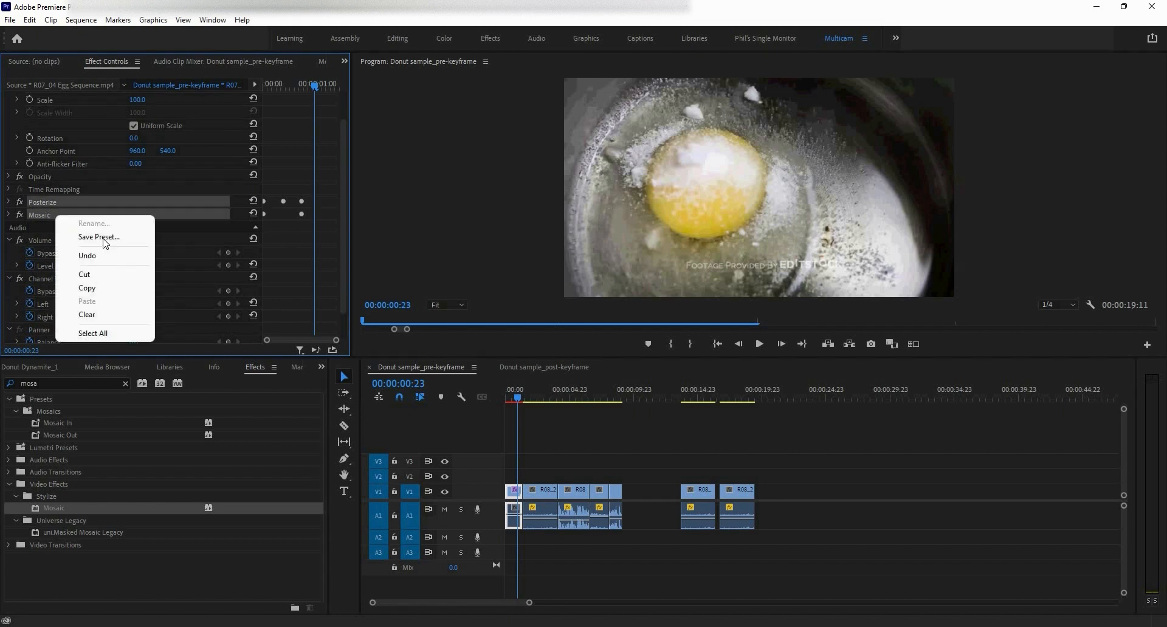
pyautogui.click(99, 237)
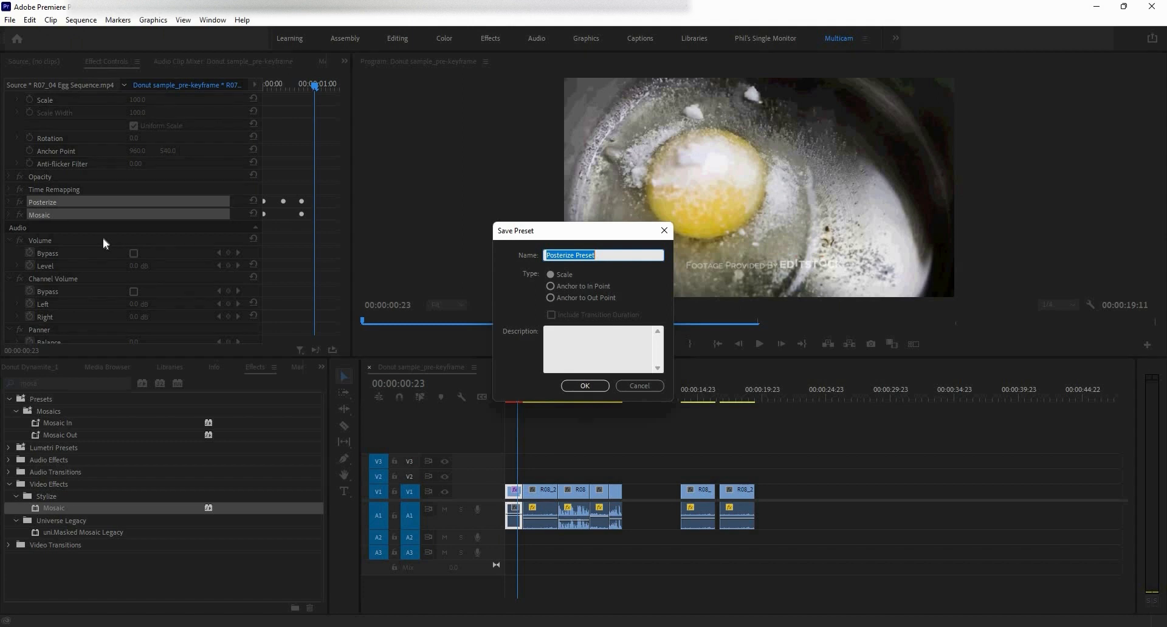
# Step: Name the preset Posterize Mosaic_Scale and save it with the Scale type
pyautogui.click(602, 256)
pyautogui.press('BackSpace')
pyautogui.press('BackSpace')
pyautogui.press('BackSpace')
pyautogui.press('BackSpace')
pyautogui.press('BackSpace')
pyautogui.press('BackSpace')
pyautogui.write('Mosaic_Scal')
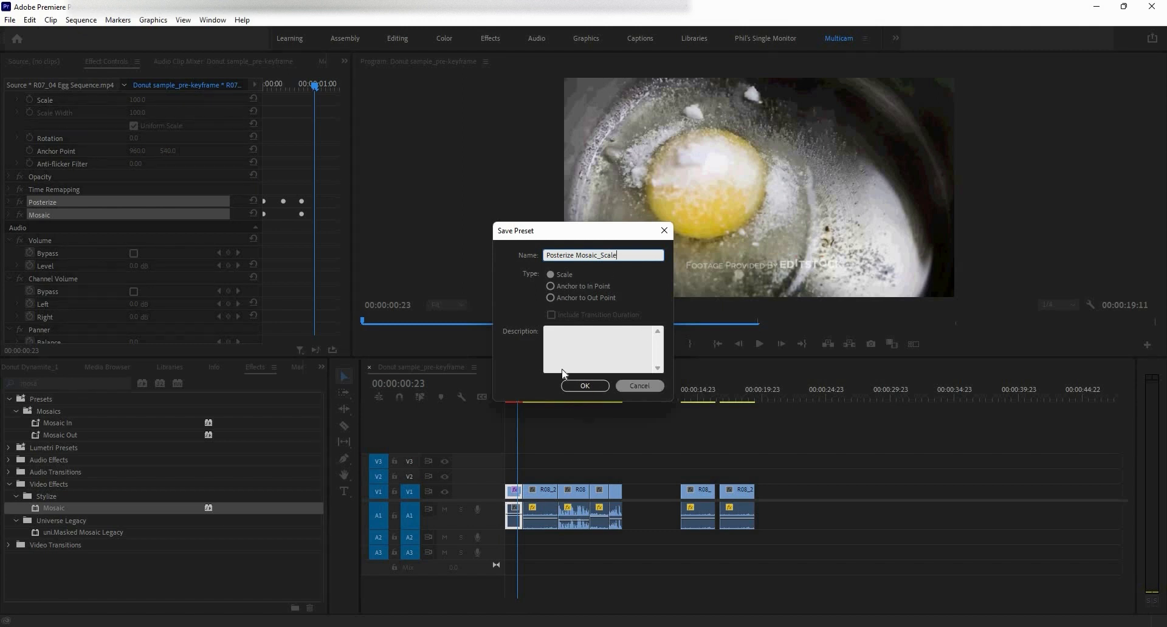
pyautogui.click(584, 385)
# Step: Save the selected Posterize and Mosaic effects as a preset named Posterize Mosaic_IN with the Anchor to In Point type
pyautogui.rightClick(117, 232)
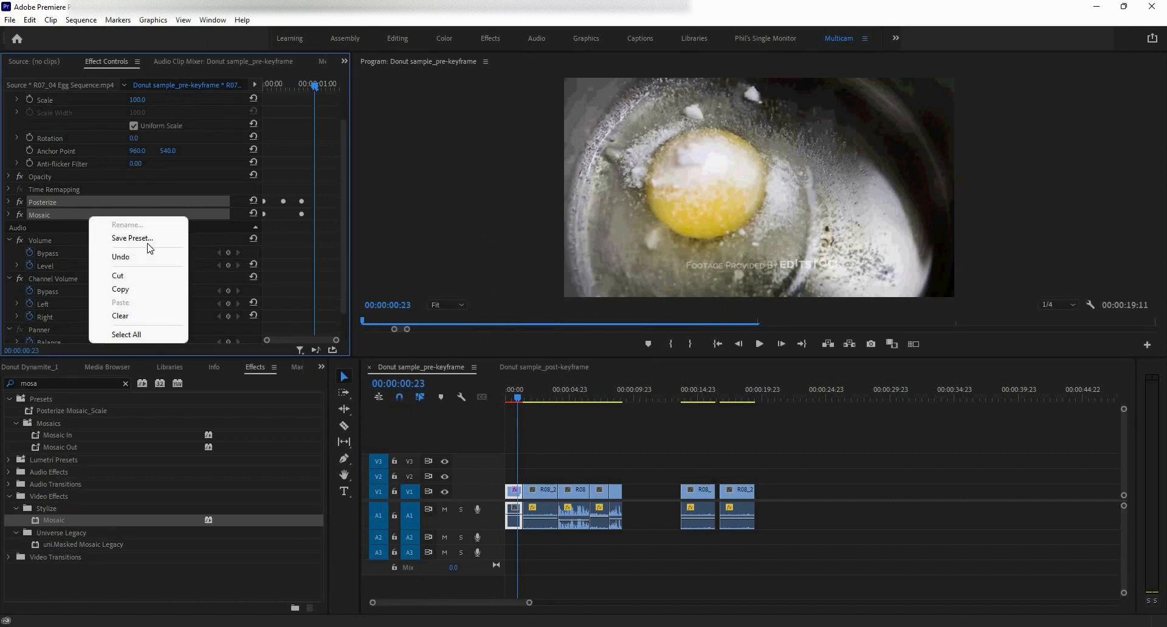
pyautogui.click(144, 238)
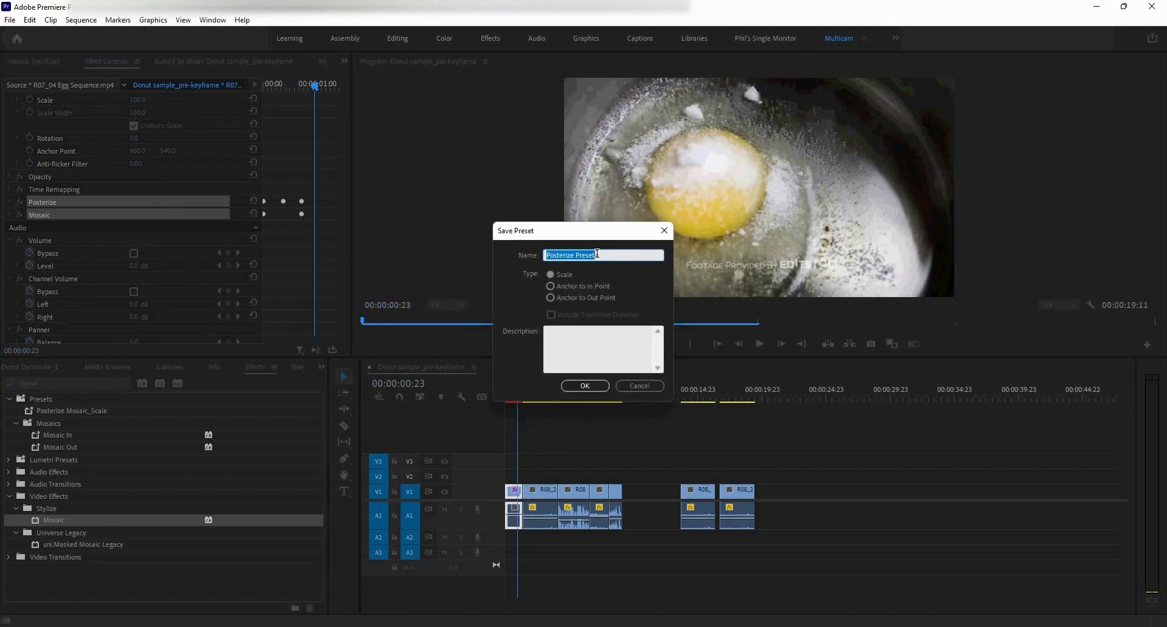
pyautogui.click(597, 254)
pyautogui.press('BackSpace')
pyautogui.press('BackSpace')
pyautogui.press('BackSpace')
pyautogui.press('BackSpace')
pyautogui.press('BackSpace')
pyautogui.press('BackSpace')
pyautogui.write('Mosaic')
pyautogui.click(593, 288)
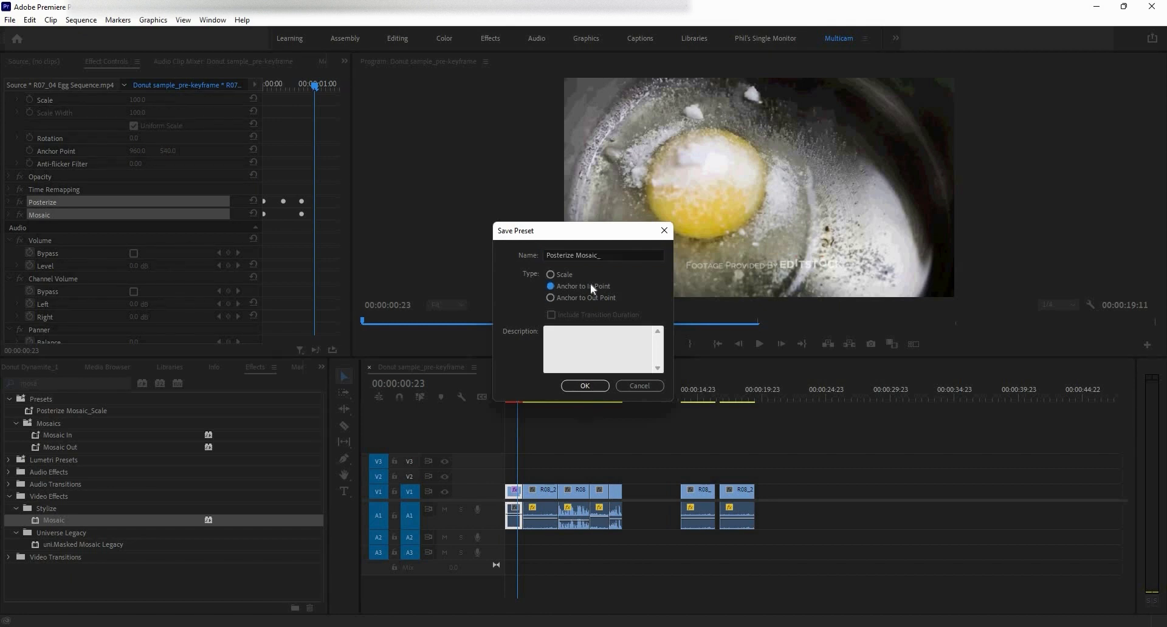
pyautogui.click(612, 255)
pyautogui.write('IN')
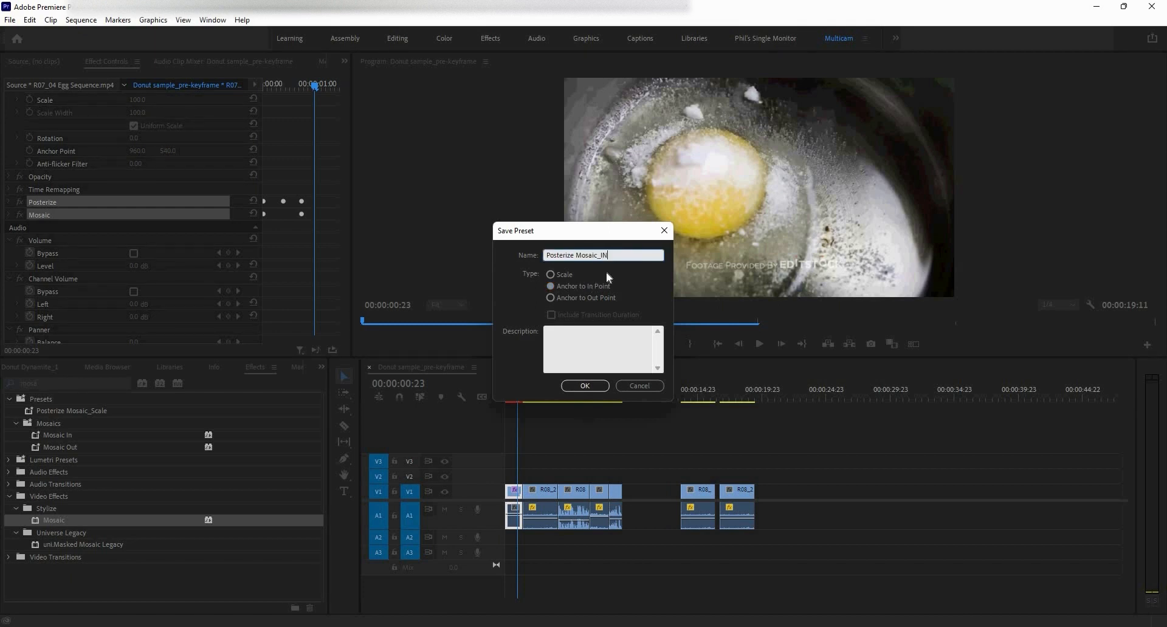
pyautogui.click(590, 389)
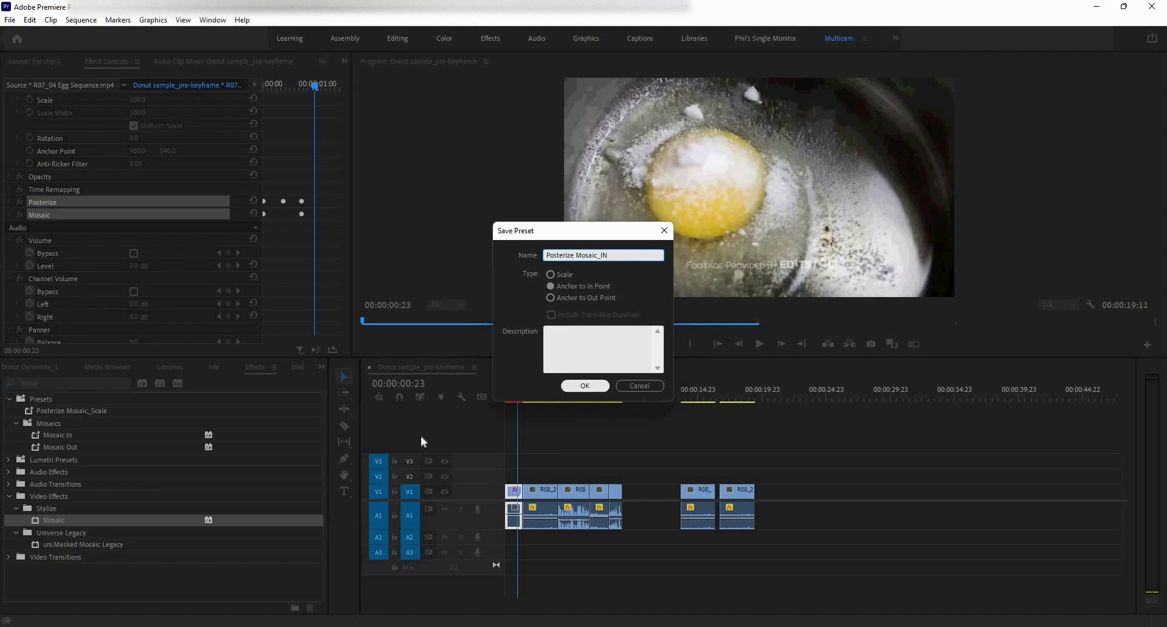
# Step: Save the same two effects as a preset named Posterize Mosaic_Out with the Anchor to Out Point type
pyautogui.rightClick(97, 218)
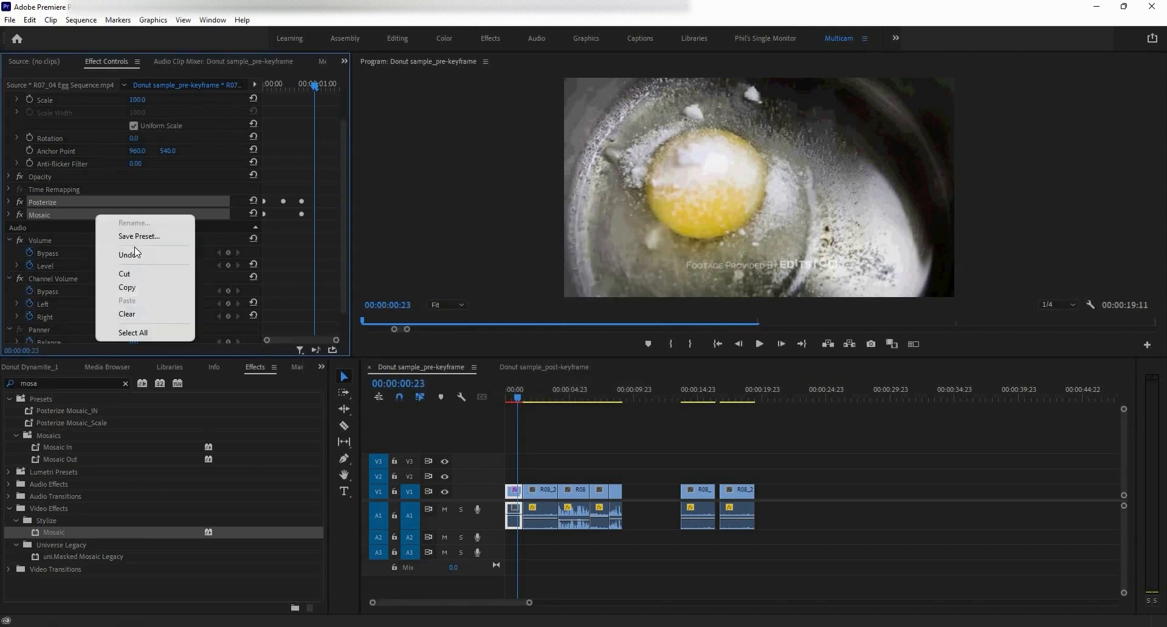
pyautogui.click(133, 237)
pyautogui.click(602, 255)
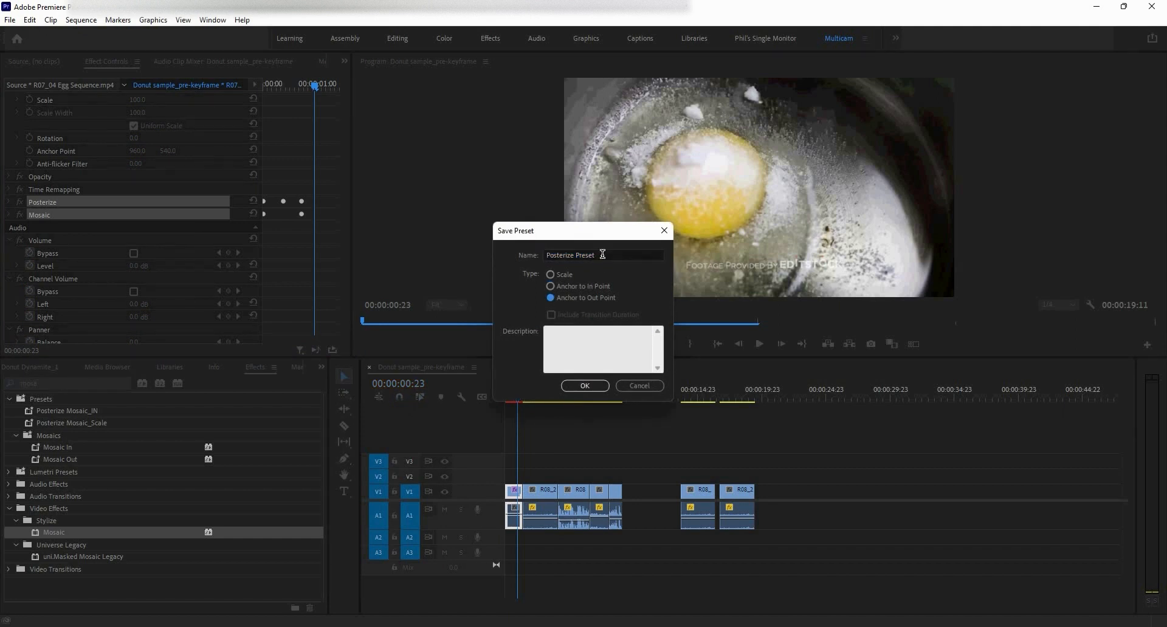
pyautogui.press('BackSpace')
pyautogui.press('BackSpace')
pyautogui.press('BackSpace')
pyautogui.press('BackSpace')
pyautogui.press('BackSpace')
pyautogui.press('BackSpace')
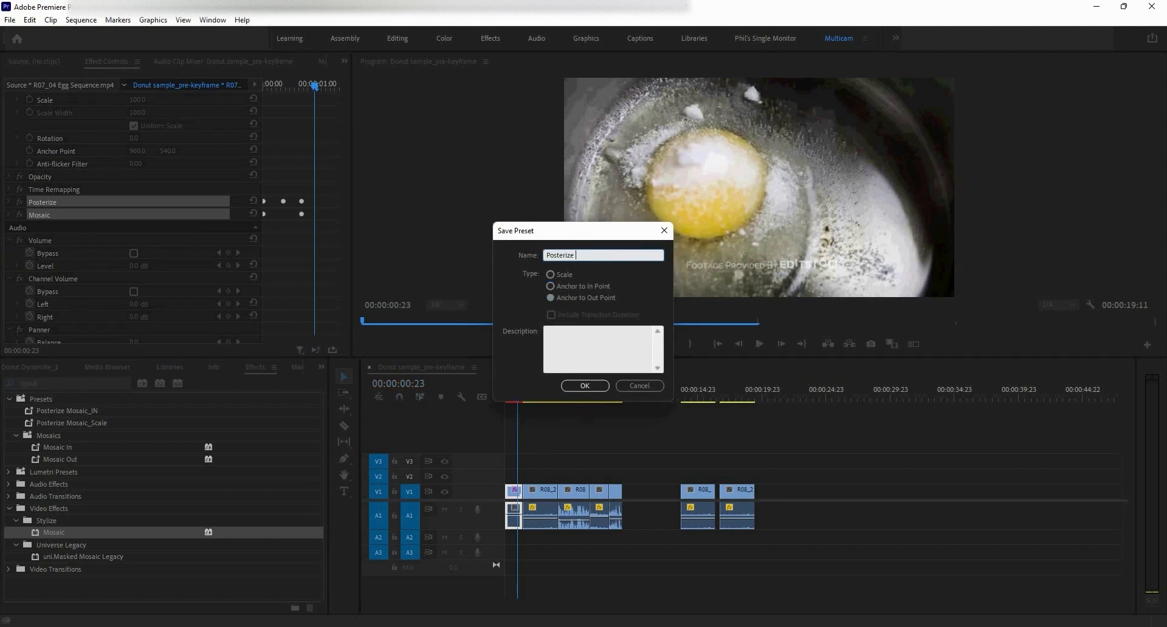
pyautogui.write('Mosaic_Out')
pyautogui.click(586, 385)
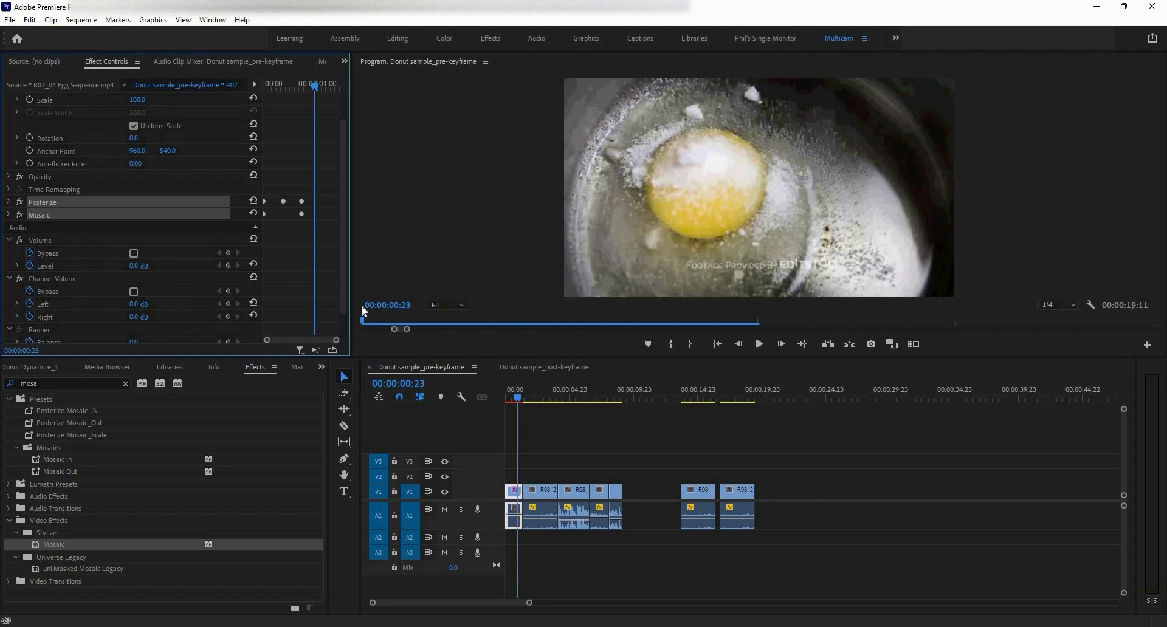
# Step: Apply the Posterize Mosaic_Scale preset to the second clip, R08_24 Egg and Stir 2.mp4, and scrub through the clip
pyautogui.click(519, 398)
pyautogui.moveTo(526, 406); pyautogui.dragTo(554, 410)
pyautogui.click(553, 494)
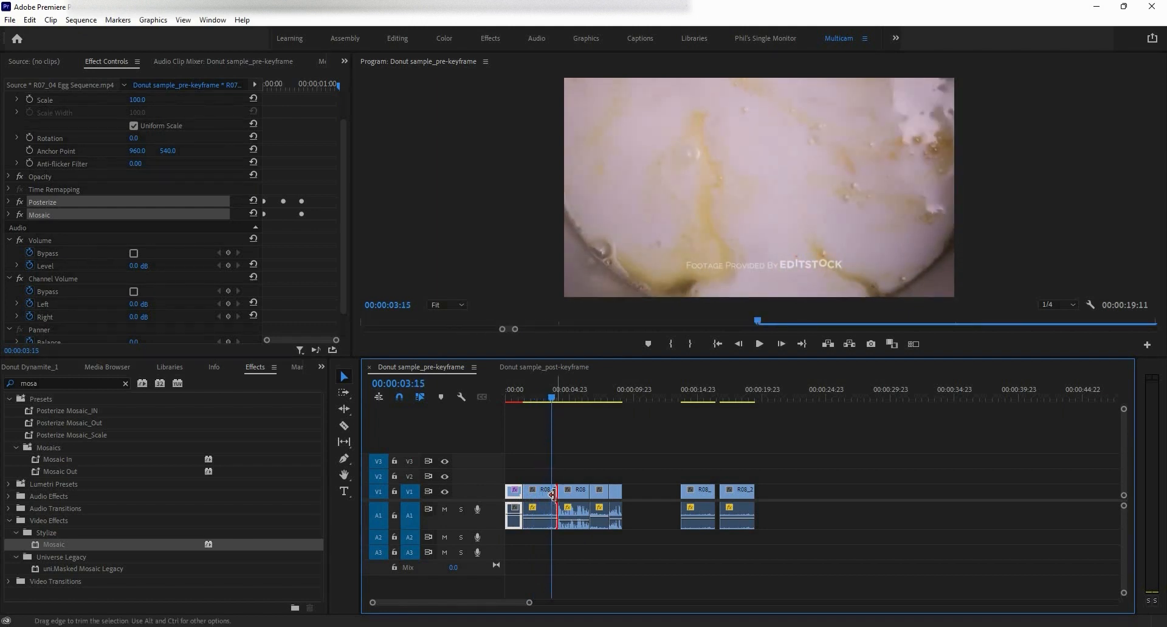
pyautogui.moveTo(553, 494); pyautogui.dragTo(559, 537)
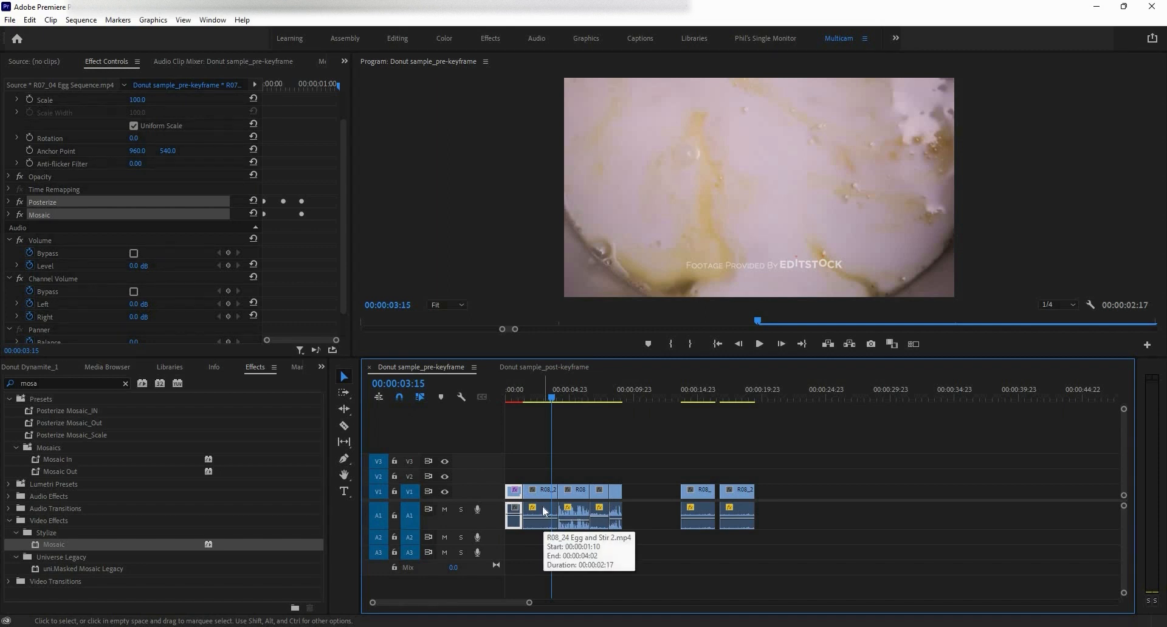
pyautogui.click(548, 392)
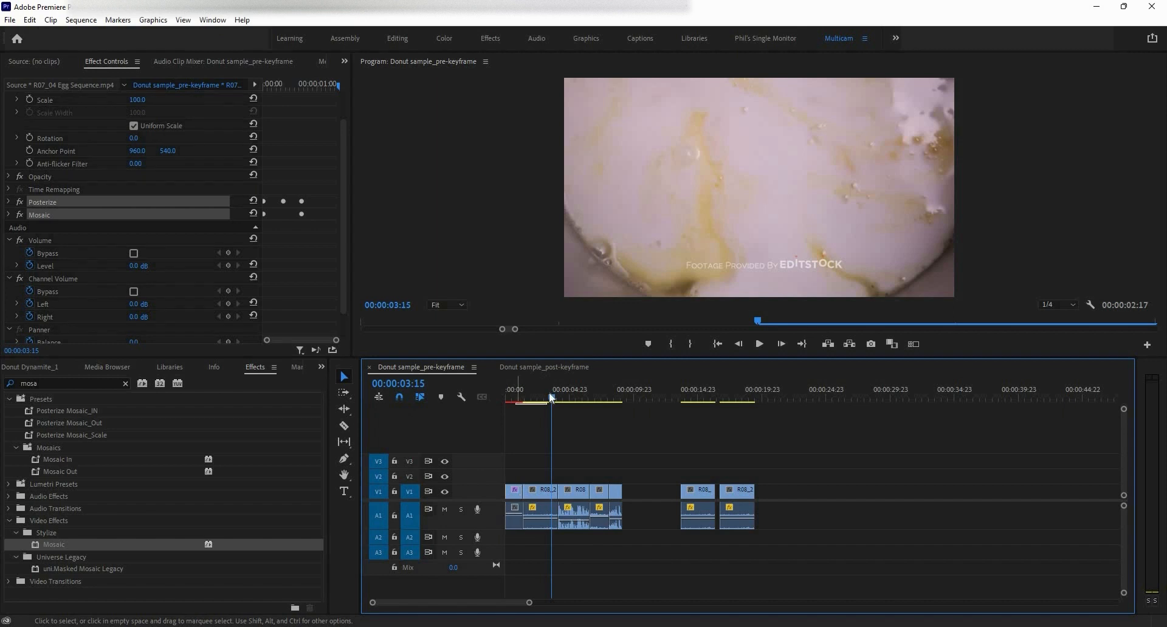
pyautogui.click(537, 495)
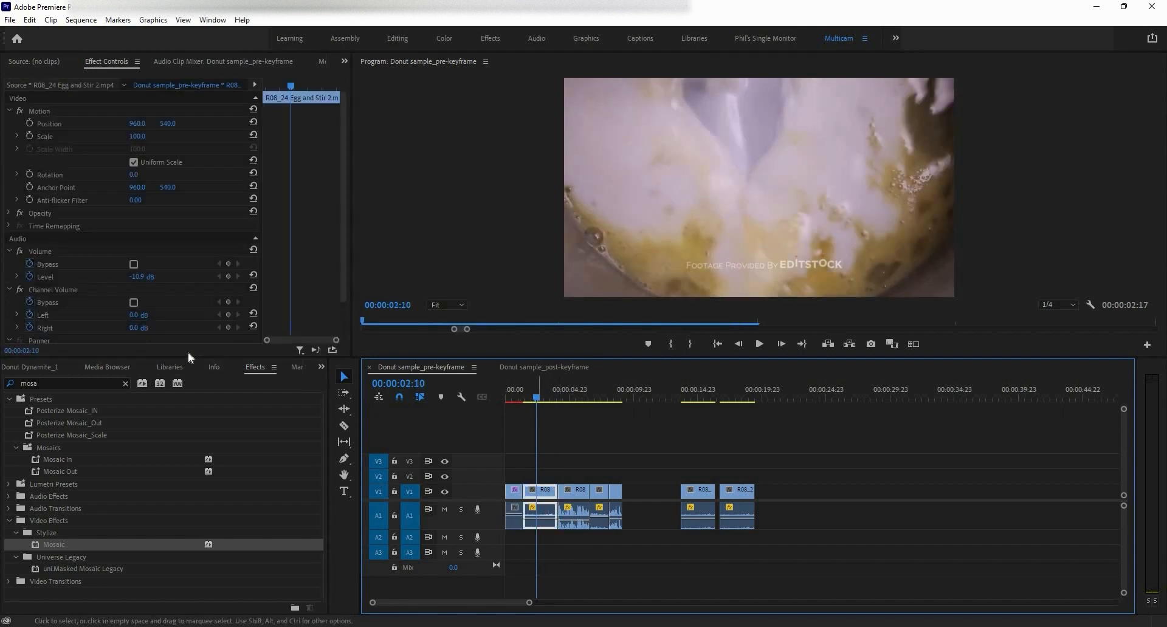
pyautogui.click(103, 436)
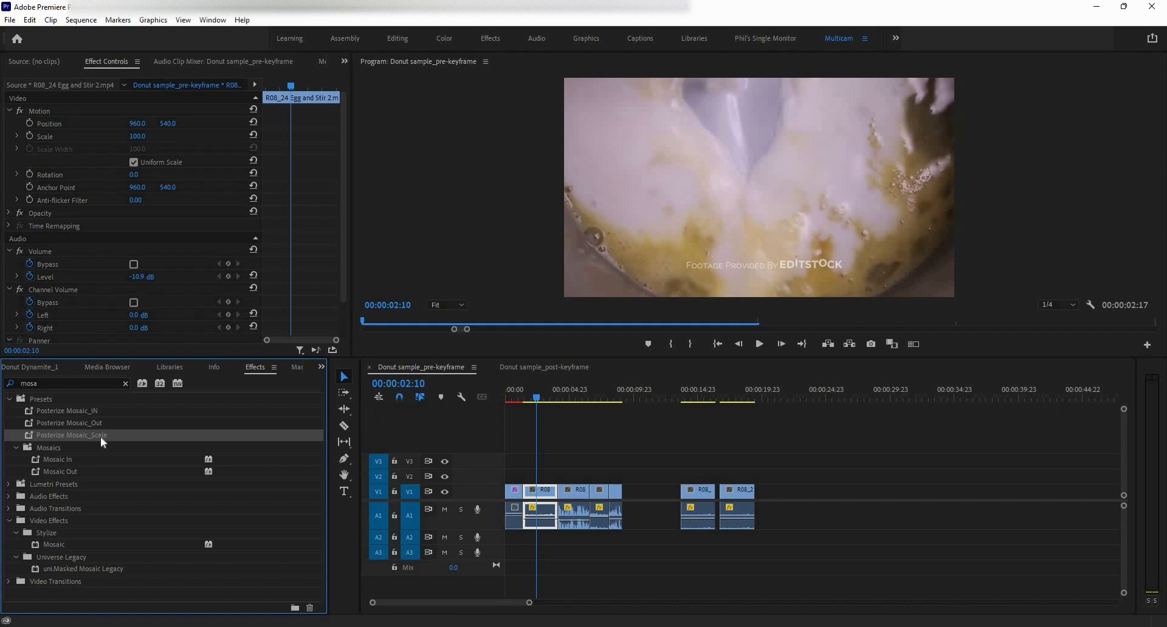
pyautogui.moveTo(100, 437); pyautogui.dragTo(535, 496)
pyautogui.moveTo(541, 392)
pyautogui.mouseDown()
pyautogui.moveTo(526, 392)
pyautogui.moveTo(553, 401)
pyautogui.mouseUp()
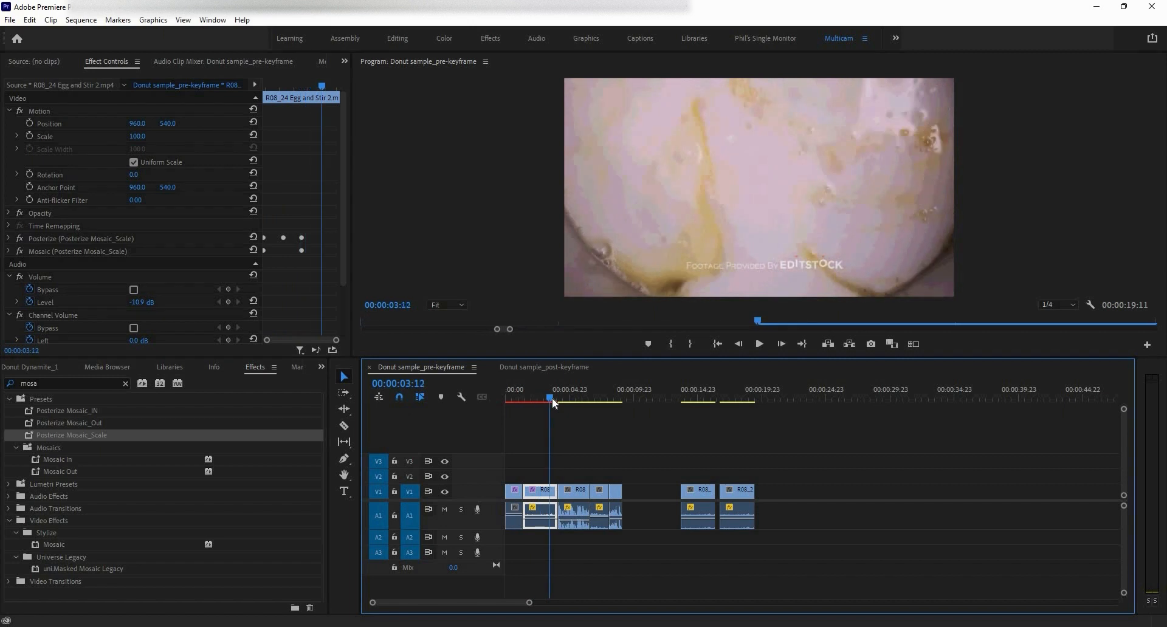
# Step: Compare the Posterize and Mosaic keyframes of the first clip with those of the second clip
pyautogui.click(513, 492)
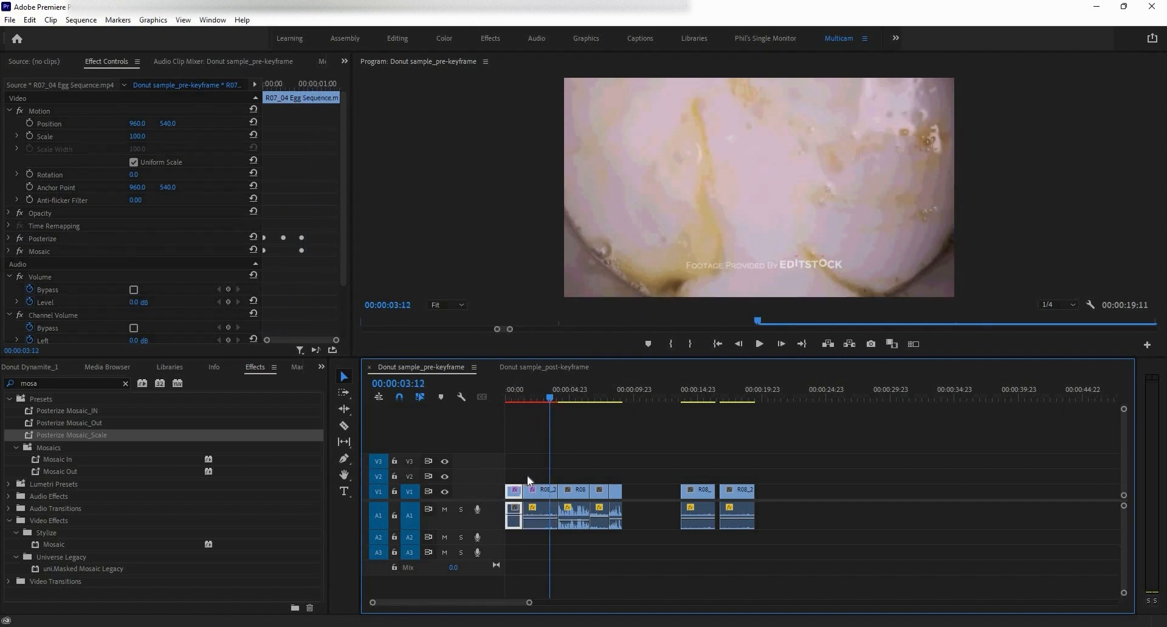
pyautogui.click(540, 514)
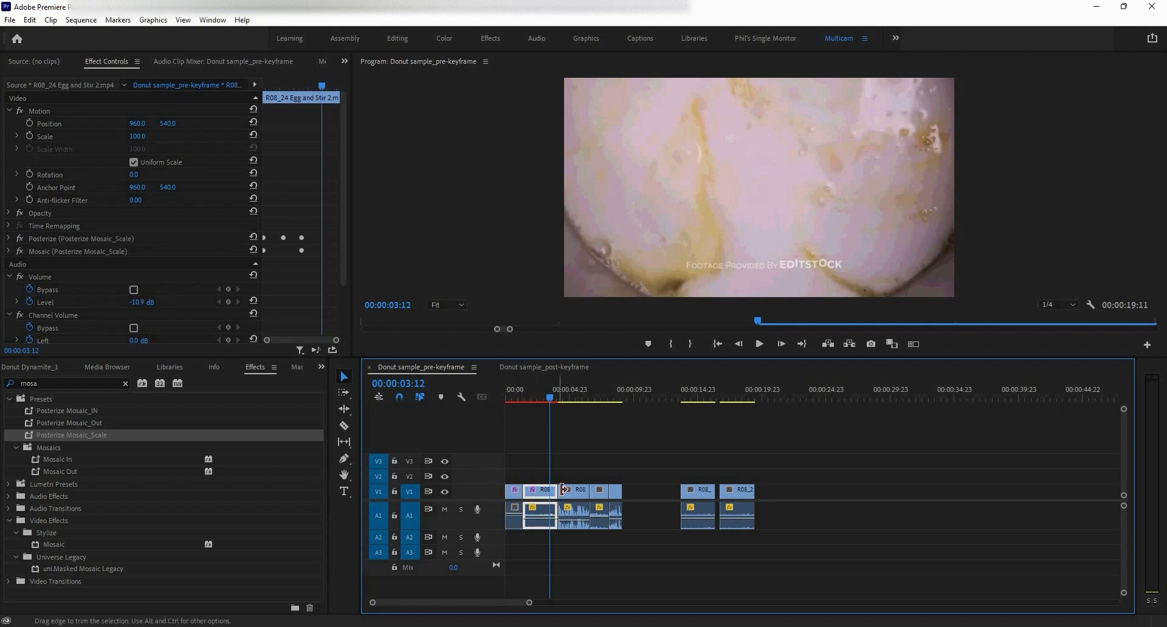
pyautogui.click(515, 494)
pyautogui.click(543, 492)
# Step: Apply Posterize Mosaic_IN to the first of the two separate clips near 00:00:14:20 and Posterize Mosaic_Out to the second
pyautogui.moveTo(549, 399); pyautogui.dragTo(694, 413)
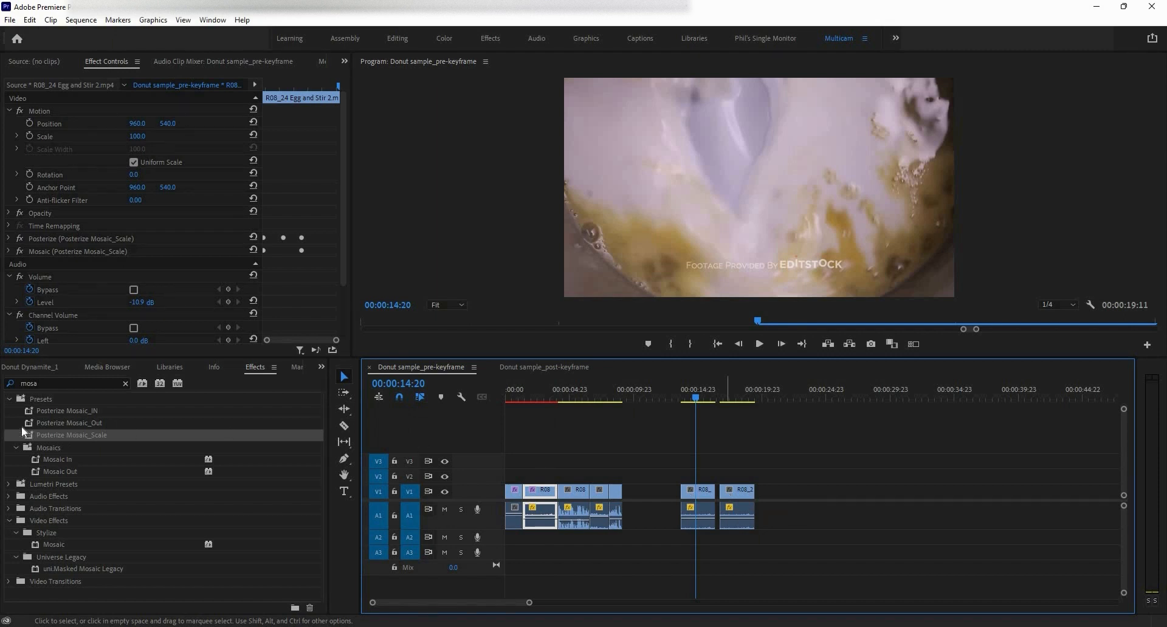
pyautogui.moveTo(59, 412); pyautogui.dragTo(695, 495)
pyautogui.moveTo(96, 425); pyautogui.dragTo(742, 491)
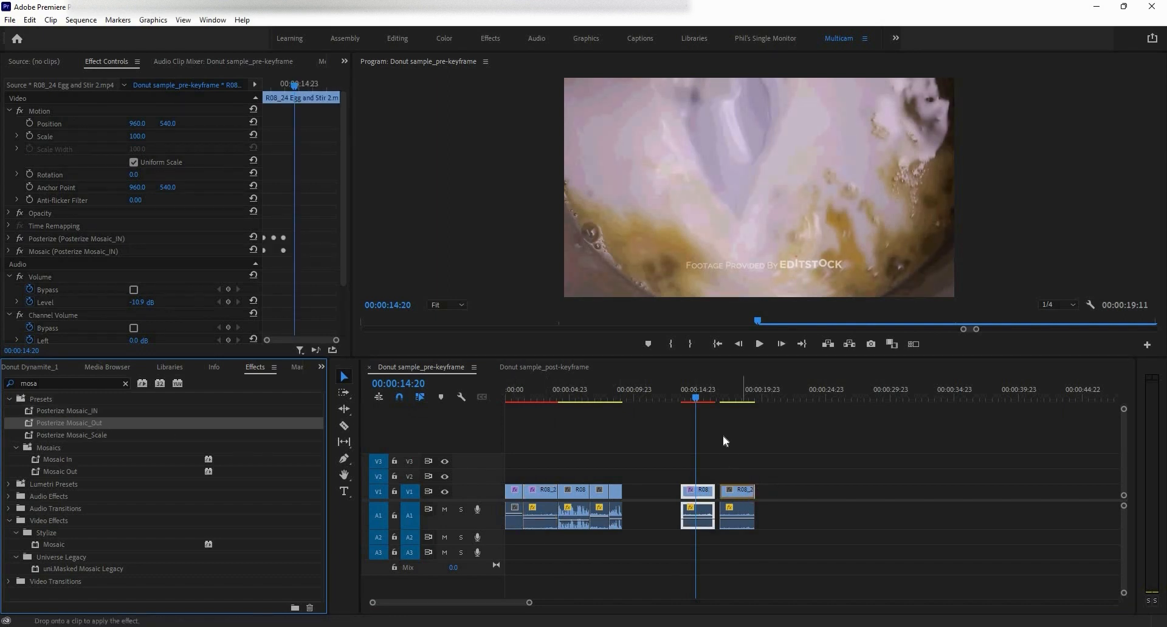
# Step: Scrub the clip with the IN preset and compare the keyframe placement on the two separate clips
pyautogui.click(686, 397)
pyautogui.moveTo(688, 397)
pyautogui.mouseDown()
pyautogui.moveTo(676, 390)
pyautogui.moveTo(688, 399)
pyautogui.mouseUp()
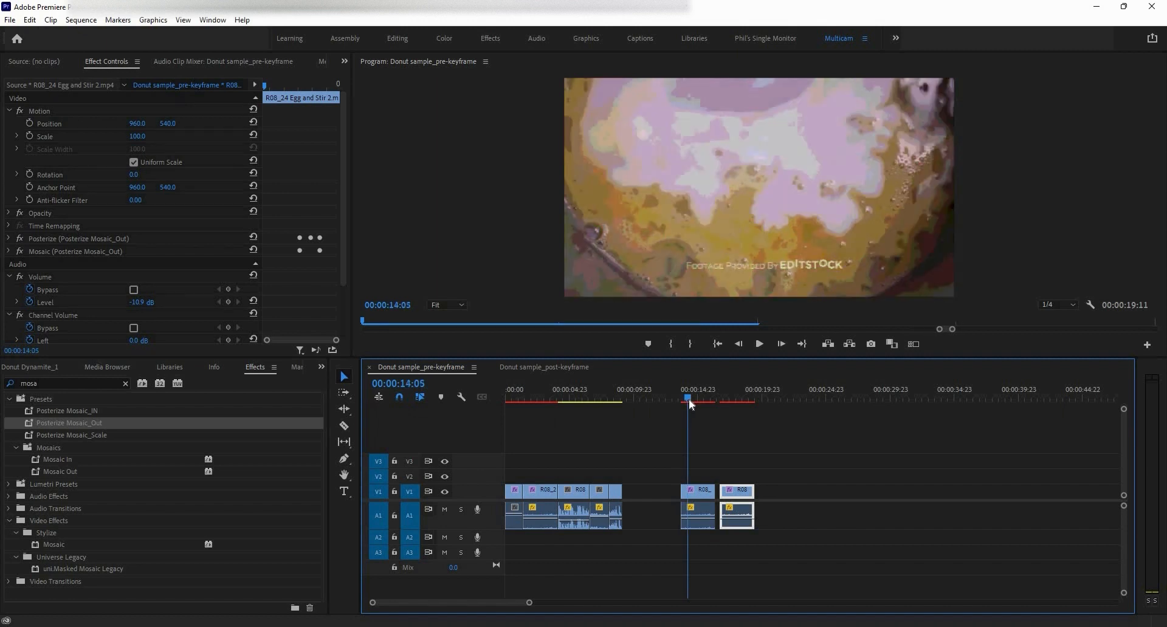
pyautogui.click(698, 491)
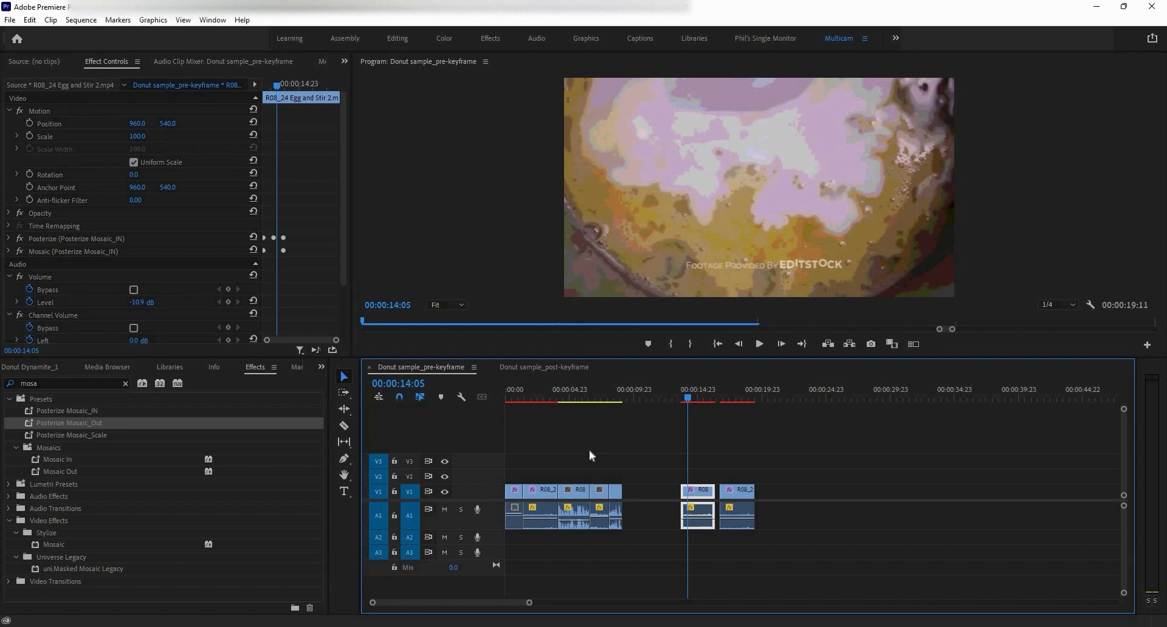
pyautogui.click(730, 497)
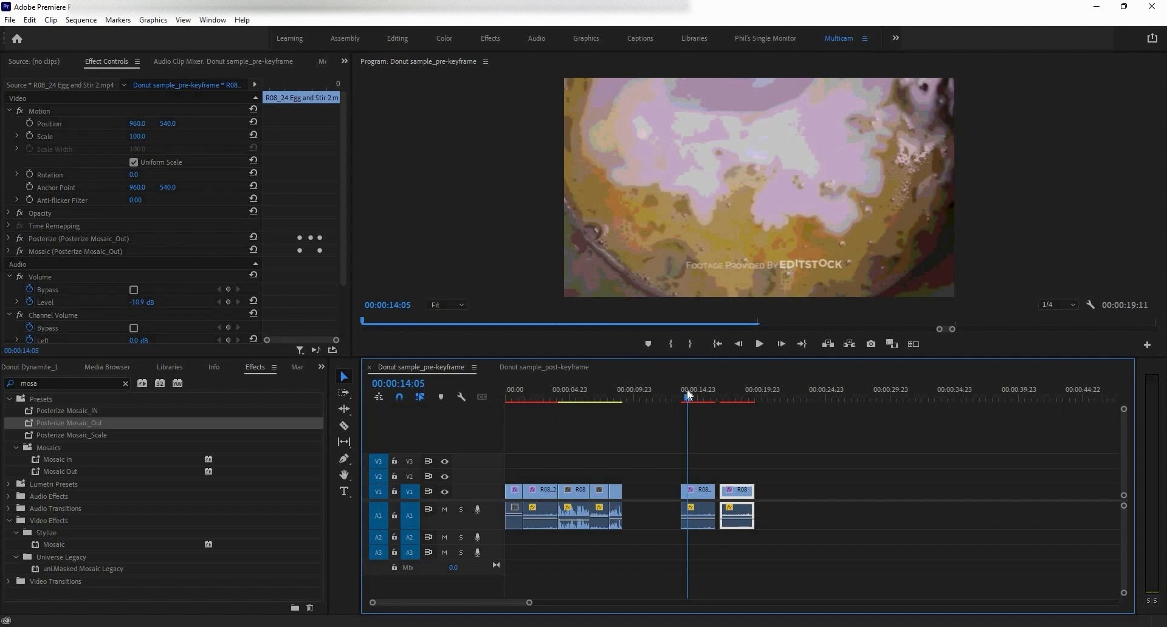
# Step: Try applying the Posterize Mosaic_Scale preset to the three clips after the second one together, and undo it
pyautogui.press('j')
pyautogui.press('j')
pyautogui.press('j')
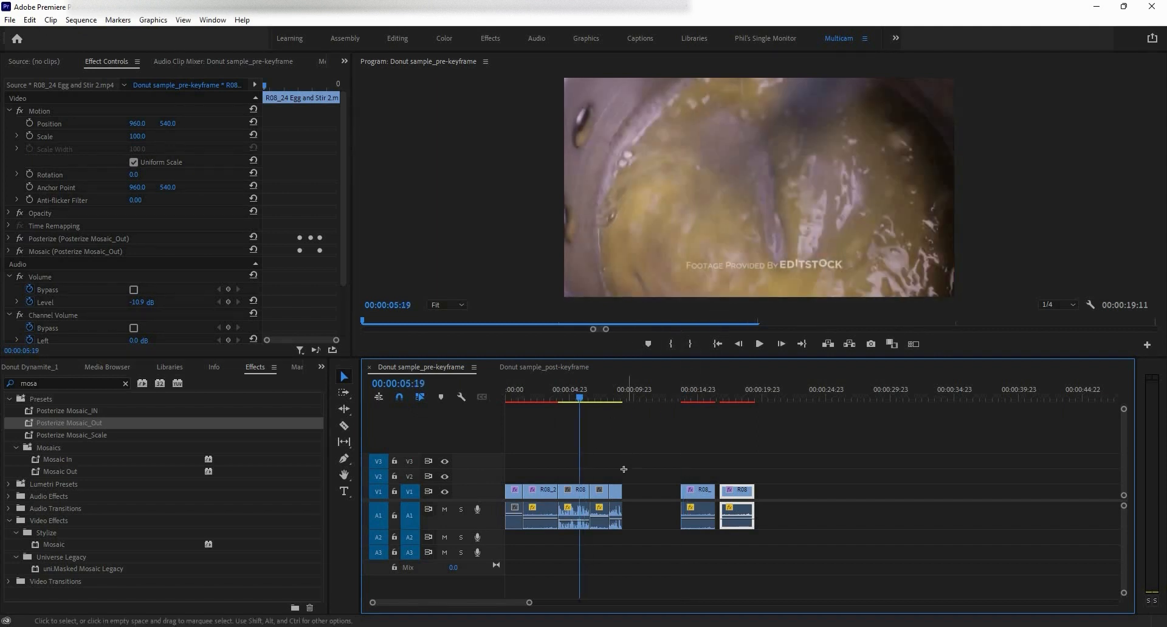
pyautogui.moveTo(632, 452); pyautogui.dragTo(577, 500)
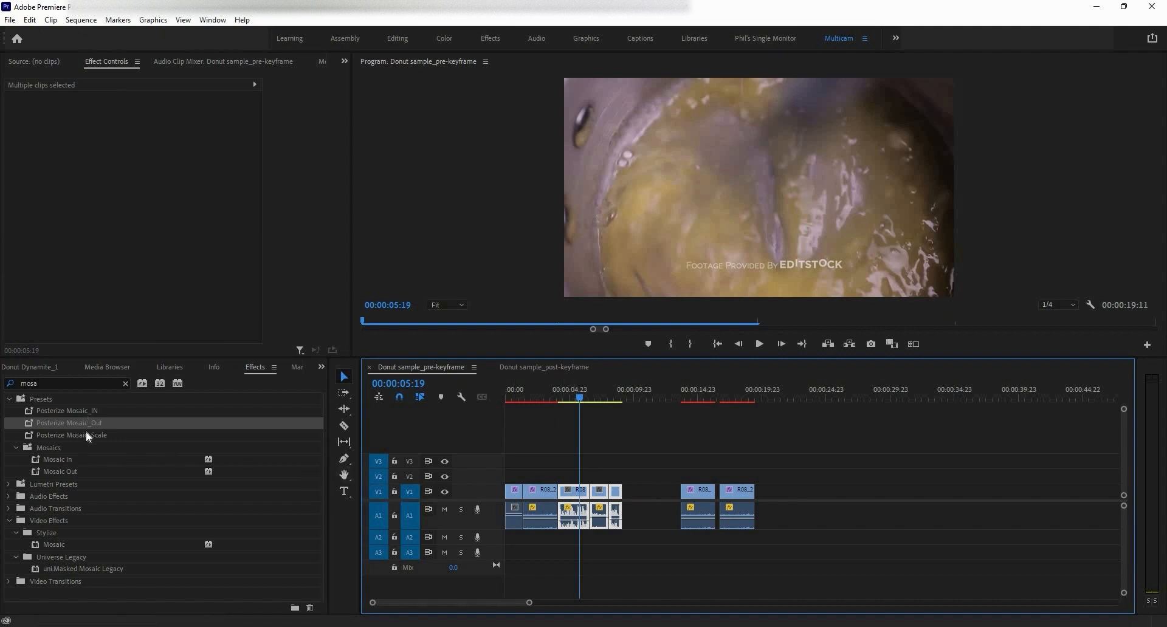
pyautogui.moveTo(86, 425); pyautogui.dragTo(576, 499)
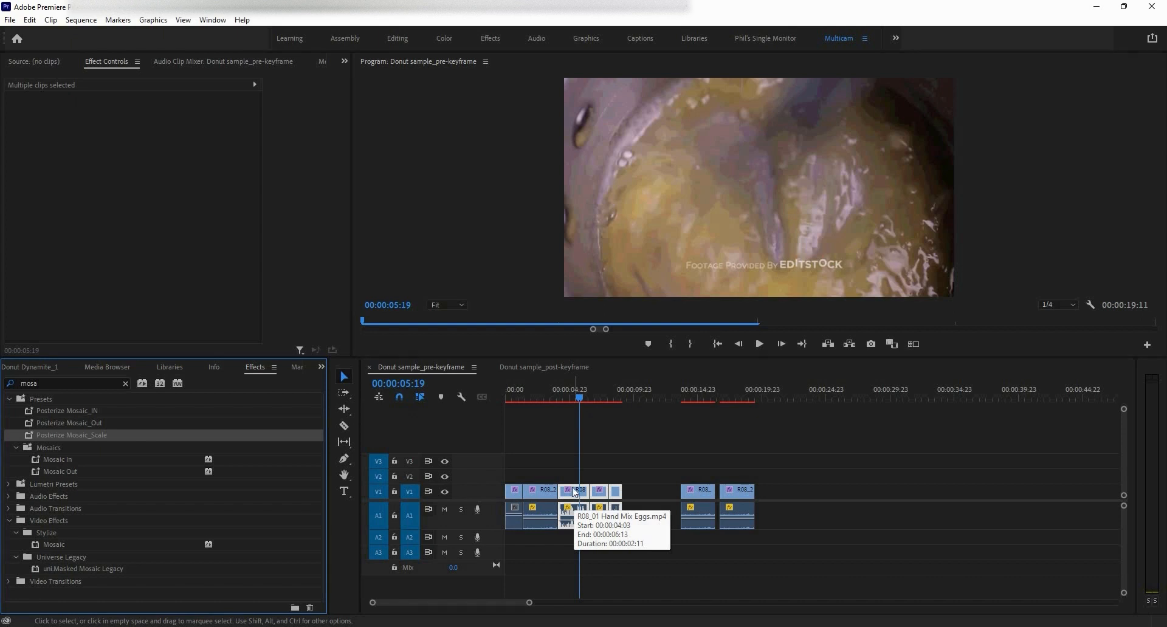
pyautogui.hotkey('ctrl', 'z')
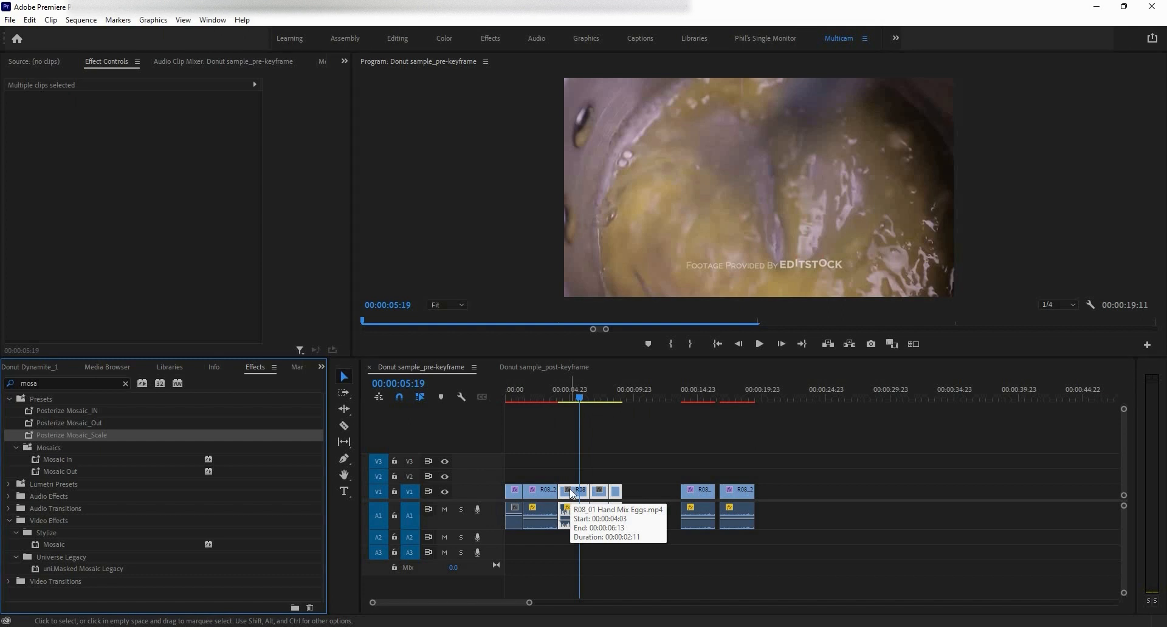
# Step: Open the Remove Attributes options for the three selected clips and cancel them
pyautogui.rightClick(573, 489)
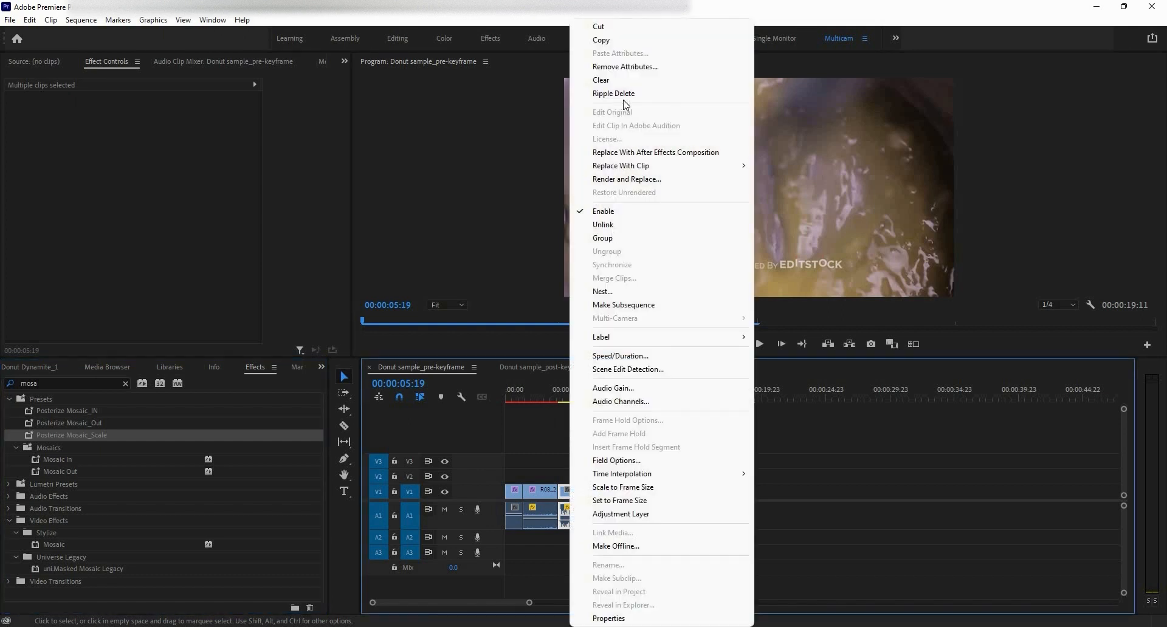
pyautogui.press('Return')
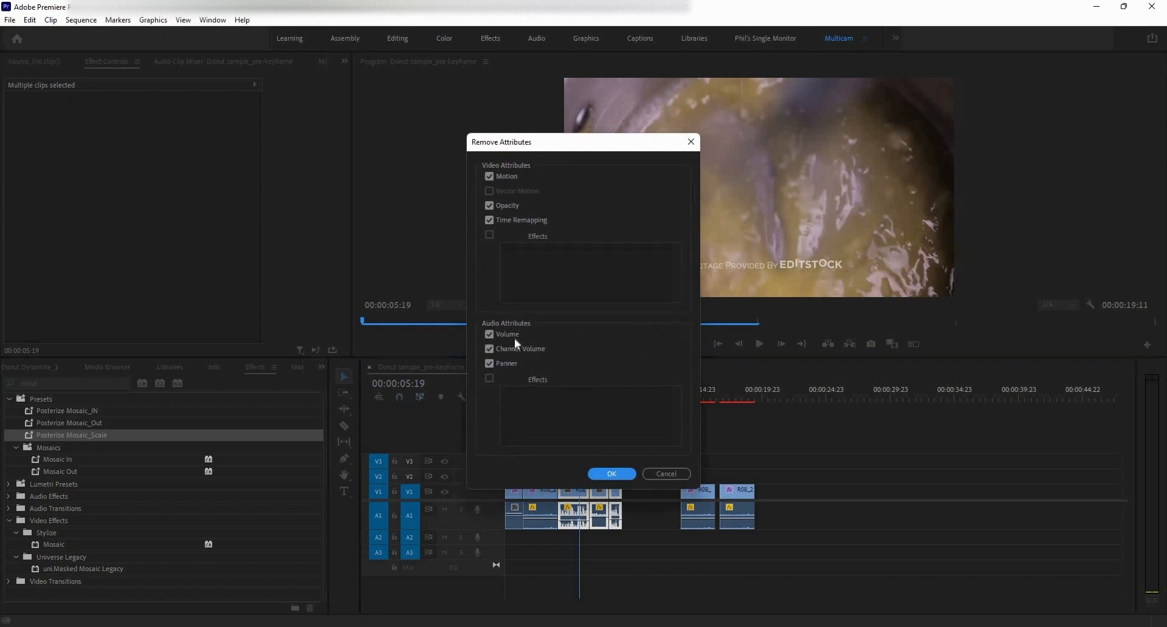
pyautogui.click(665, 473)
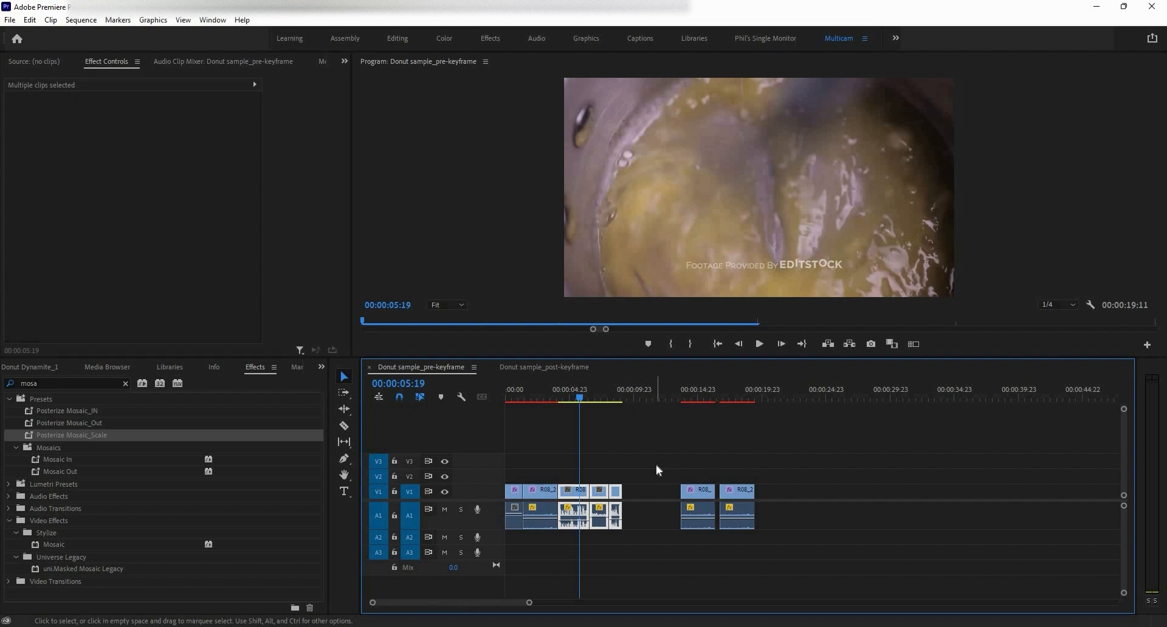
# Step: Select Posterize and Mosaic on the first clip, and copy that clip as the source for its attributes
pyautogui.click(514, 491)
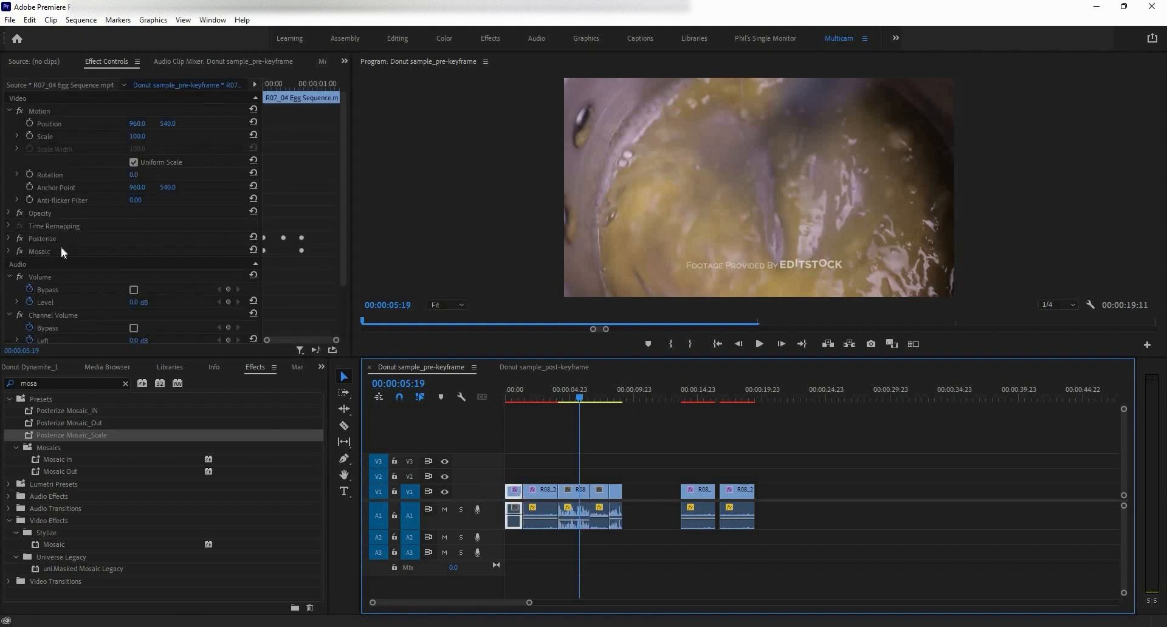
pyautogui.click(60, 240)
pyautogui.keyDown('ctrl'); pyautogui.click(60, 249); pyautogui.keyUp('ctrl')
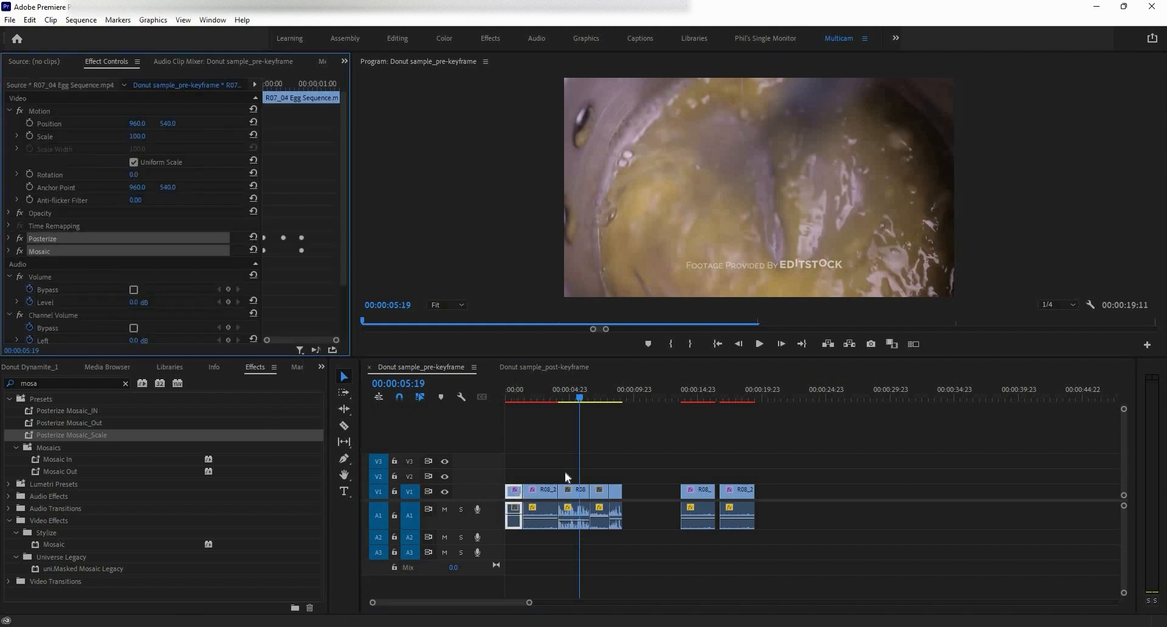
pyautogui.click(517, 493)
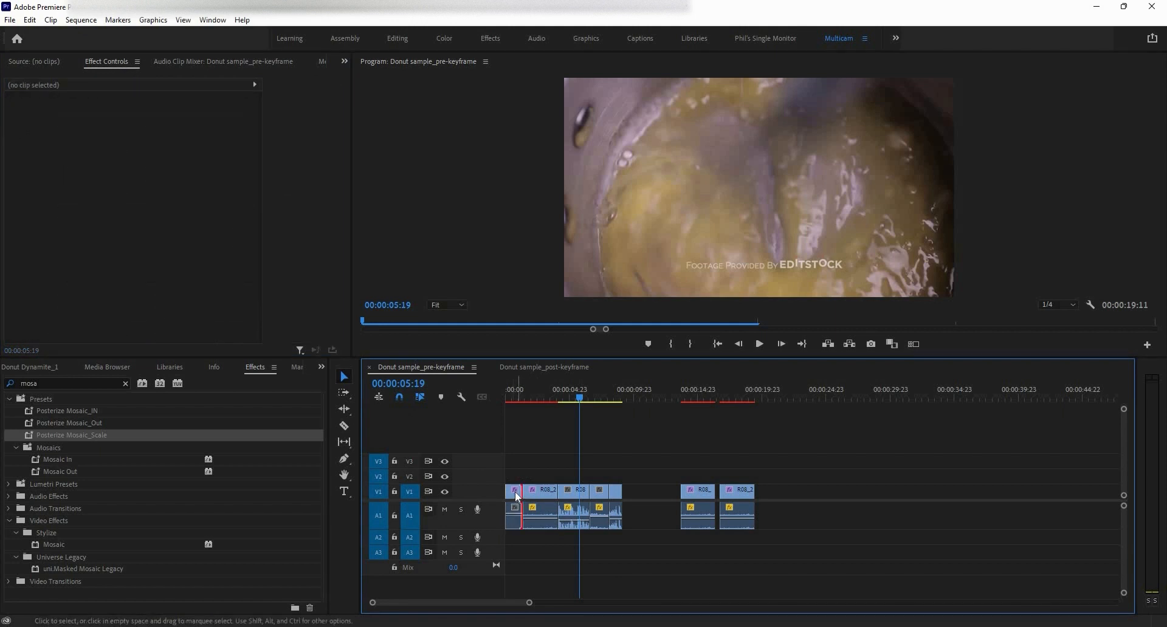
pyautogui.click(515, 492)
# Step: Paste only Posterize and Mosaic onto the three clips after the second one, with attribute times scaled and all audio attributes excluded
pyautogui.moveTo(560, 453); pyautogui.dragTo(618, 497)
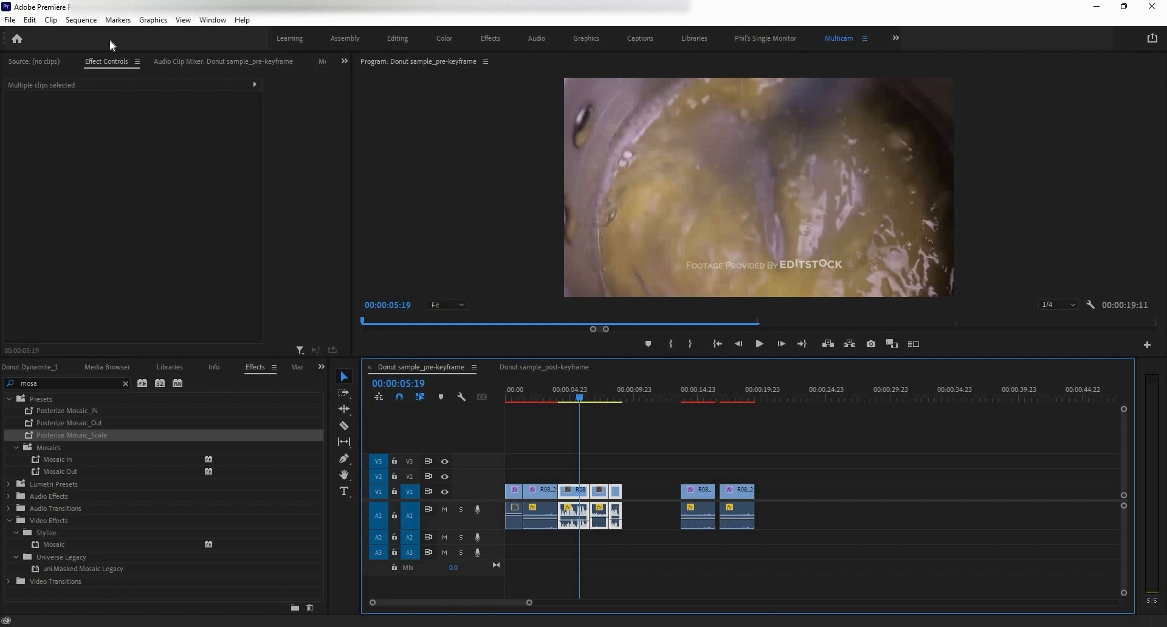
pyautogui.click(32, 20)
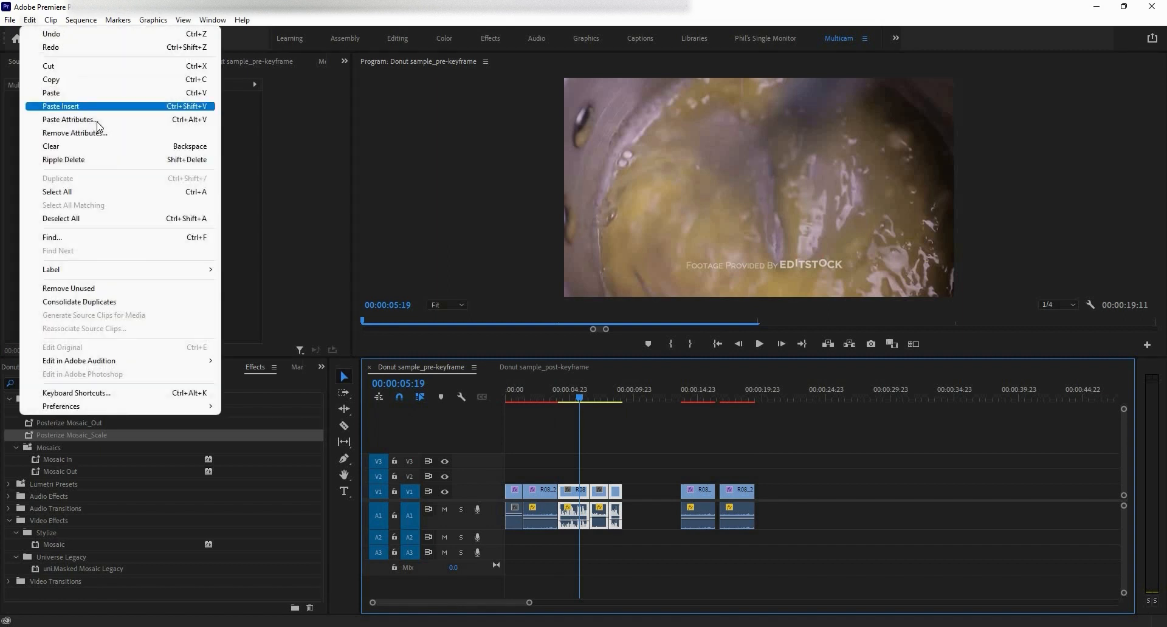
pyautogui.click(68, 120)
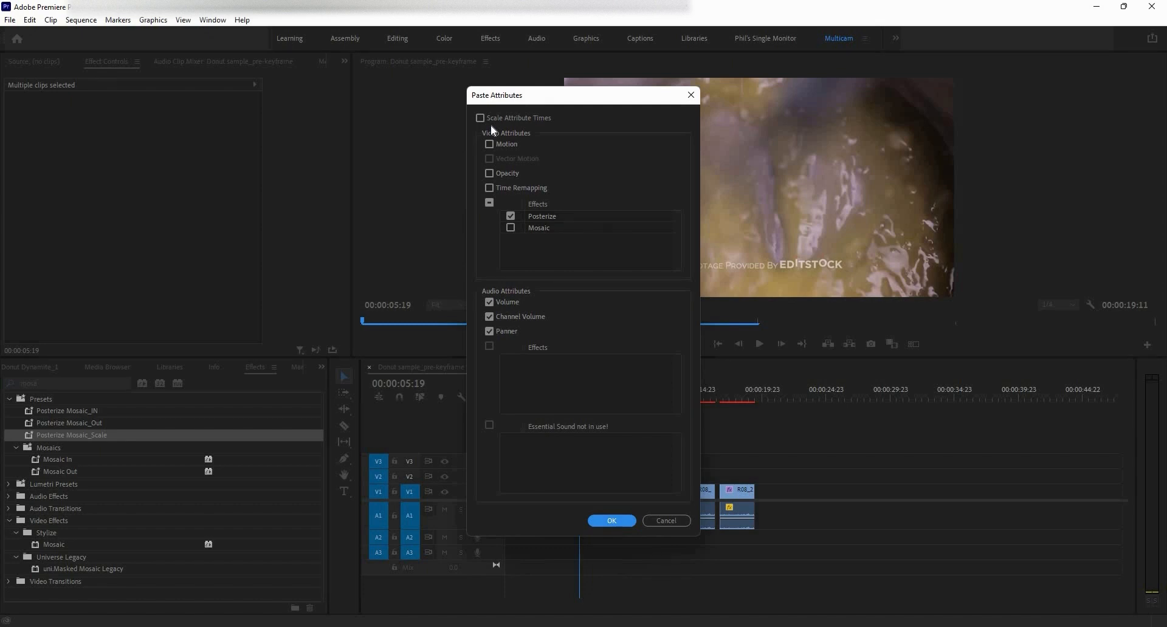
pyautogui.click(517, 229)
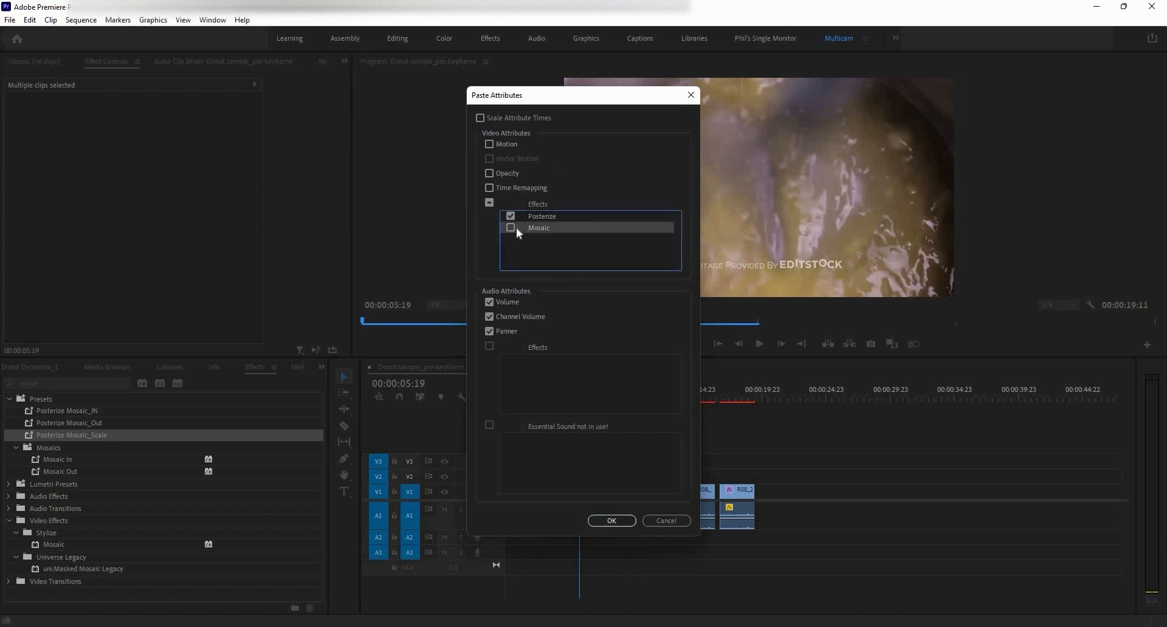
pyautogui.click(511, 228)
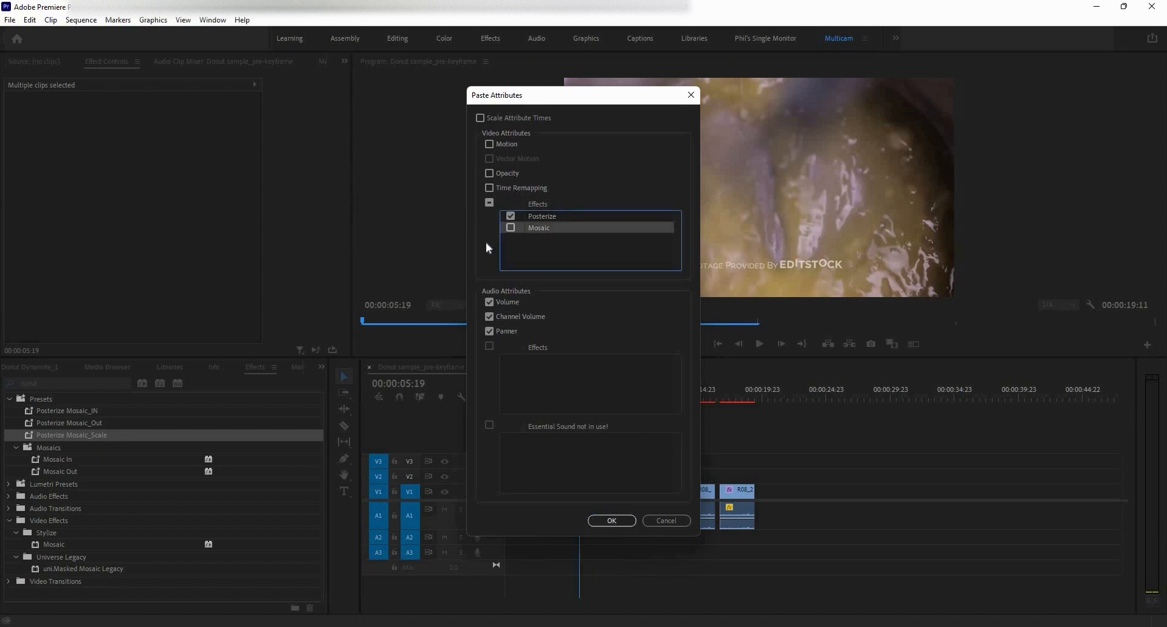
pyautogui.click(490, 302)
pyautogui.click(491, 316)
pyautogui.click(491, 331)
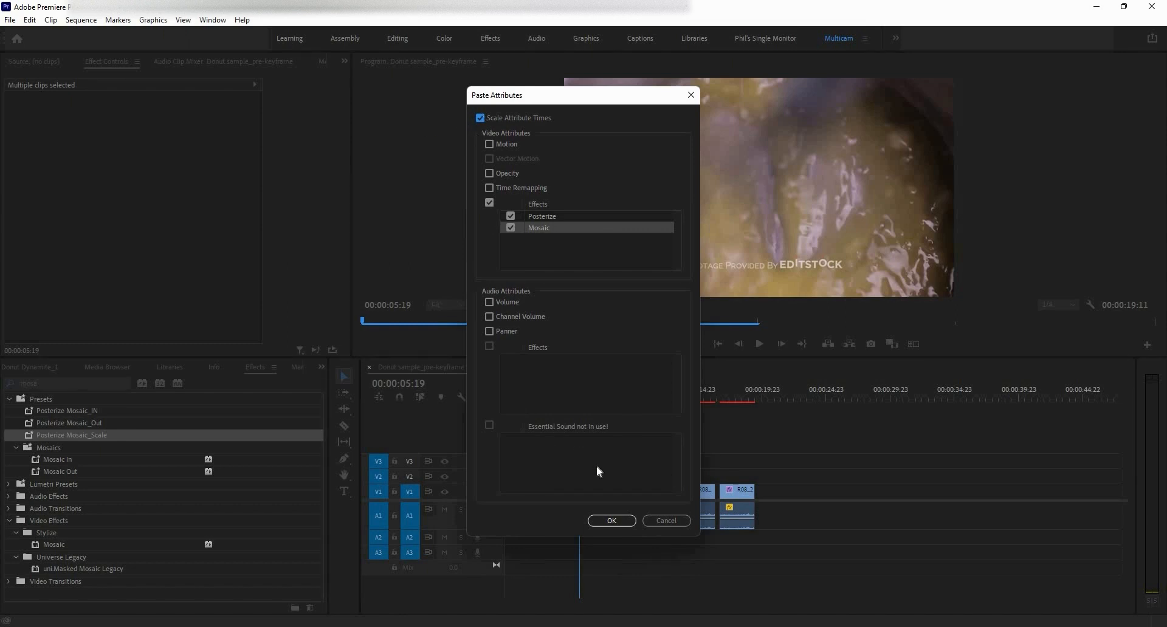
pyautogui.click(613, 521)
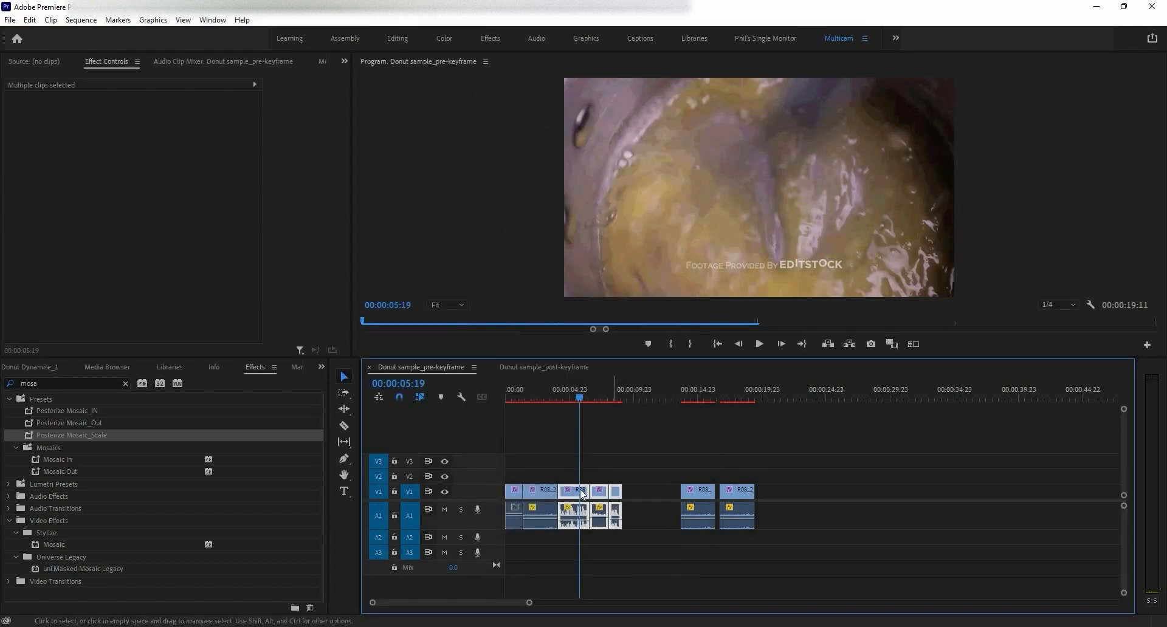
# Step: Compare the Posterize and Mosaic keyframe placement across the clips in the first group
pyautogui.click(512, 491)
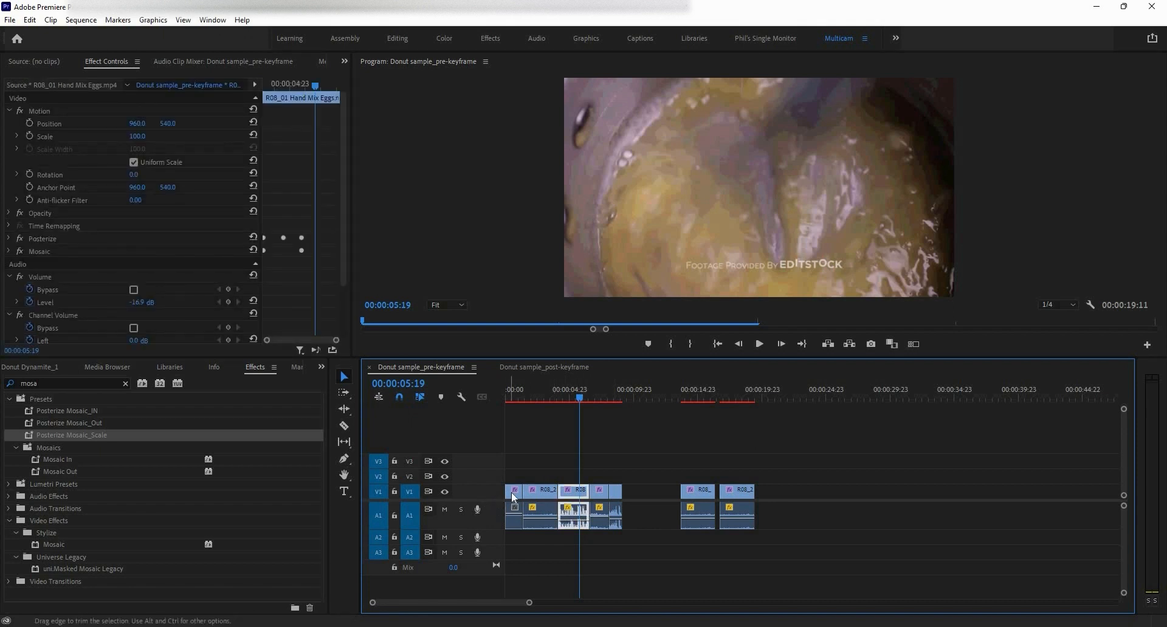
pyautogui.click(542, 494)
pyautogui.click(585, 494)
pyautogui.click(617, 494)
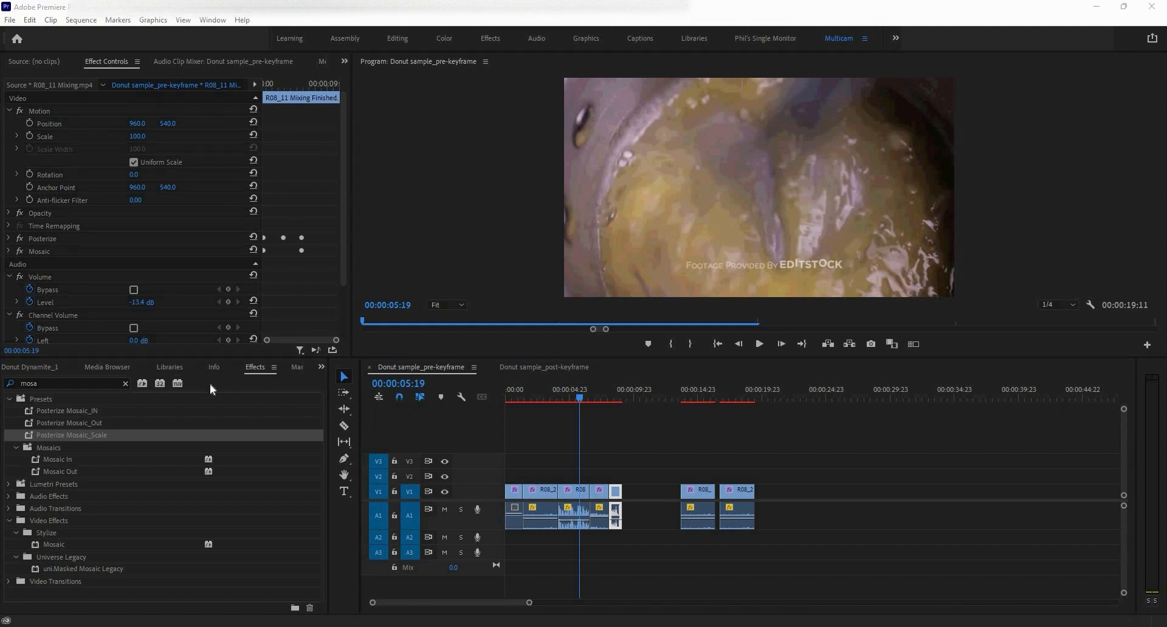
# Step: Open Donut Sequence_masterclipfx from the 10.7 bin and close the two Donut sample sequences
pyautogui.click(37, 368)
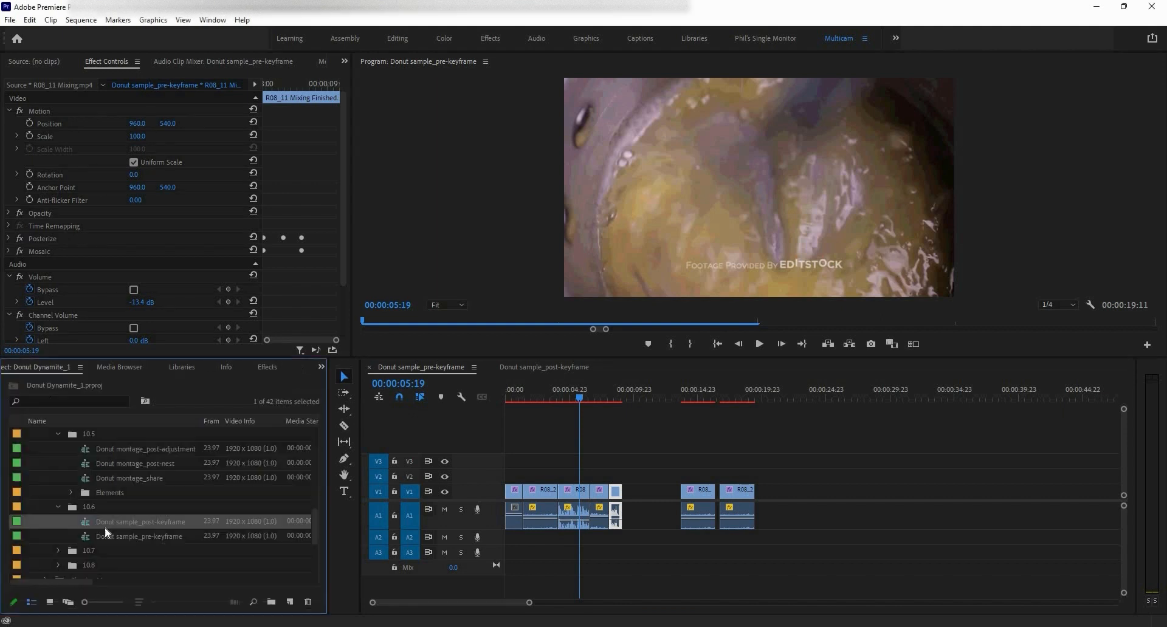
pyautogui.click(63, 542)
pyautogui.scroll(-1, 59, 538)
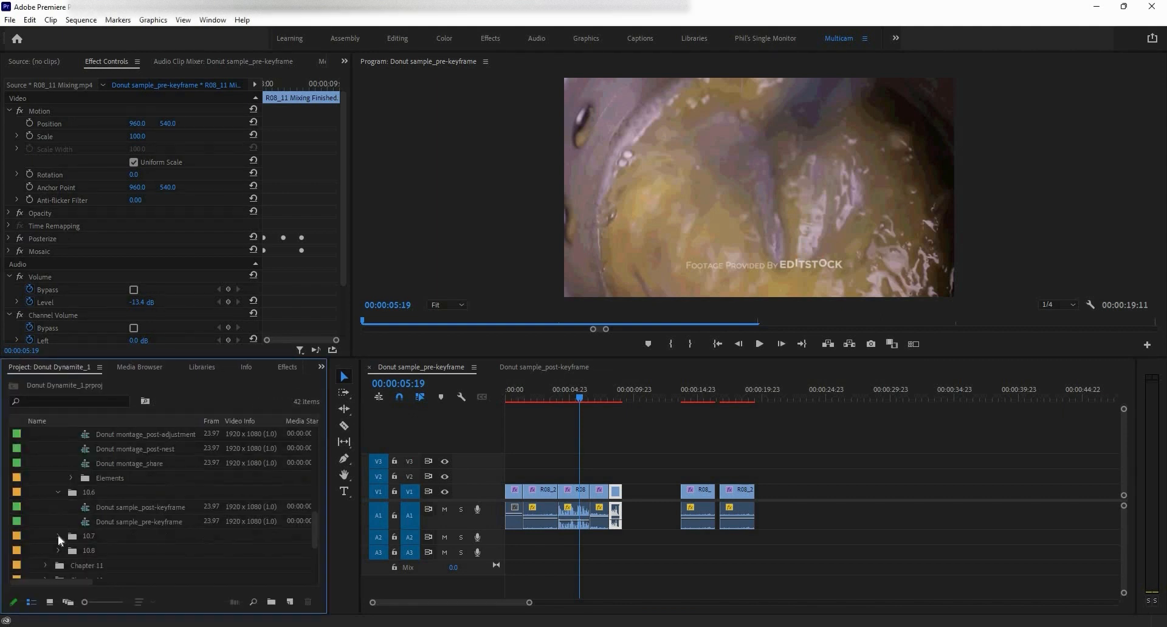
pyautogui.click(58, 536)
pyautogui.doubleClick(86, 550)
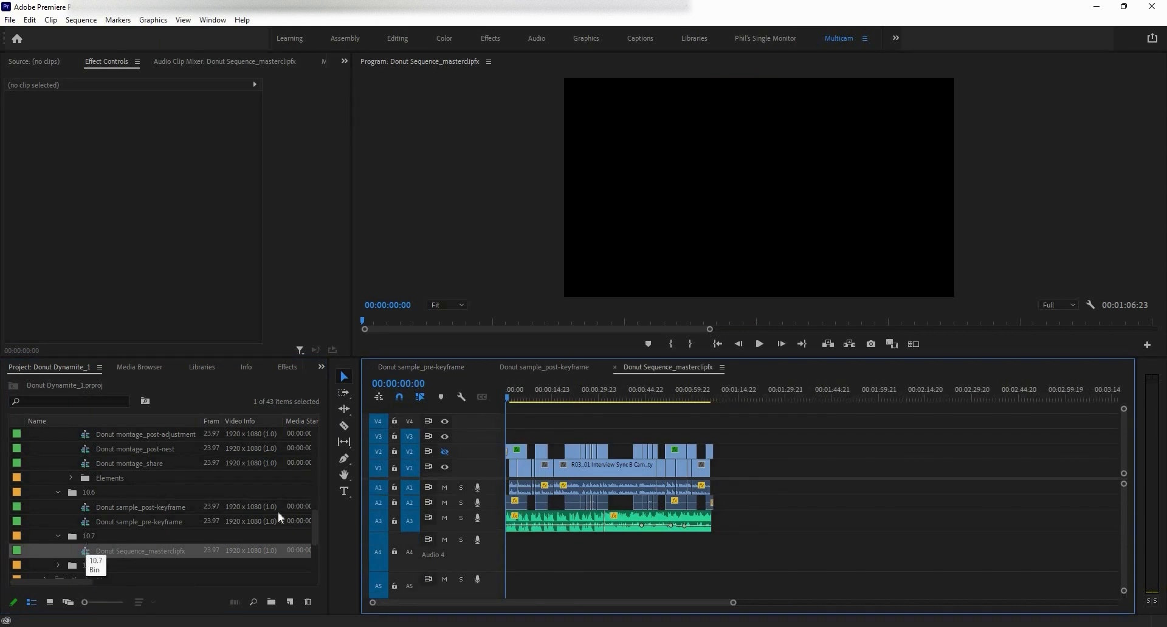
pyautogui.click(493, 369)
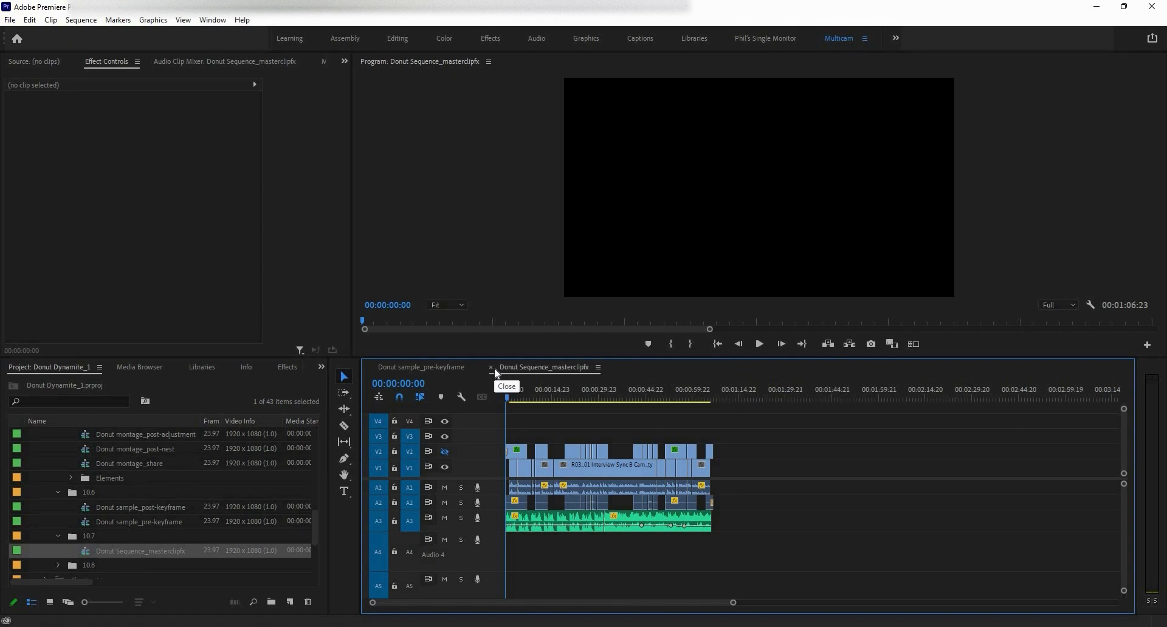
pyautogui.click(369, 368)
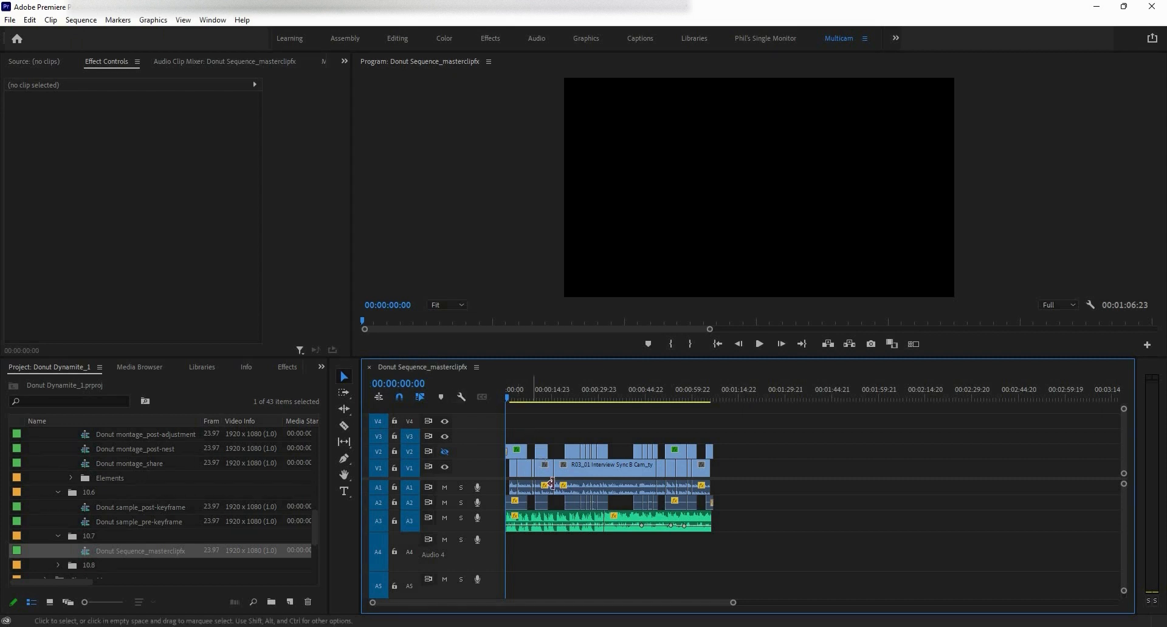
# Step: Place the playhead at 00:00:02:08 and select the first interview clip on V1
pyautogui.keyDown('alt'); pyautogui.scroll(4, 574, 528); pyautogui.keyUp('alt')
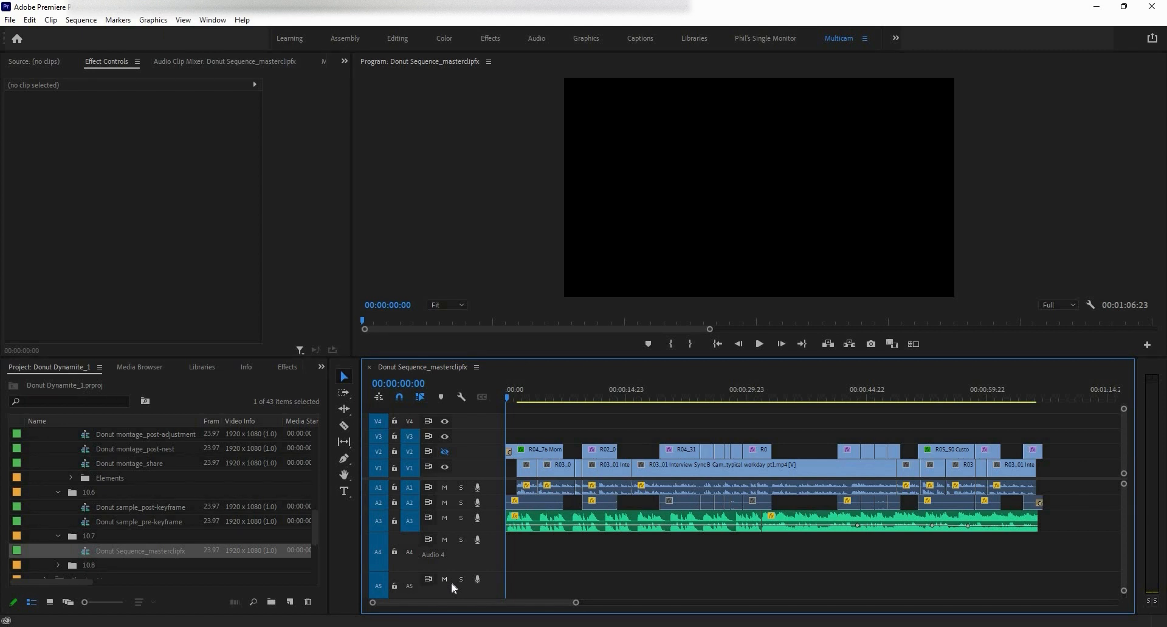
pyautogui.click(524, 398)
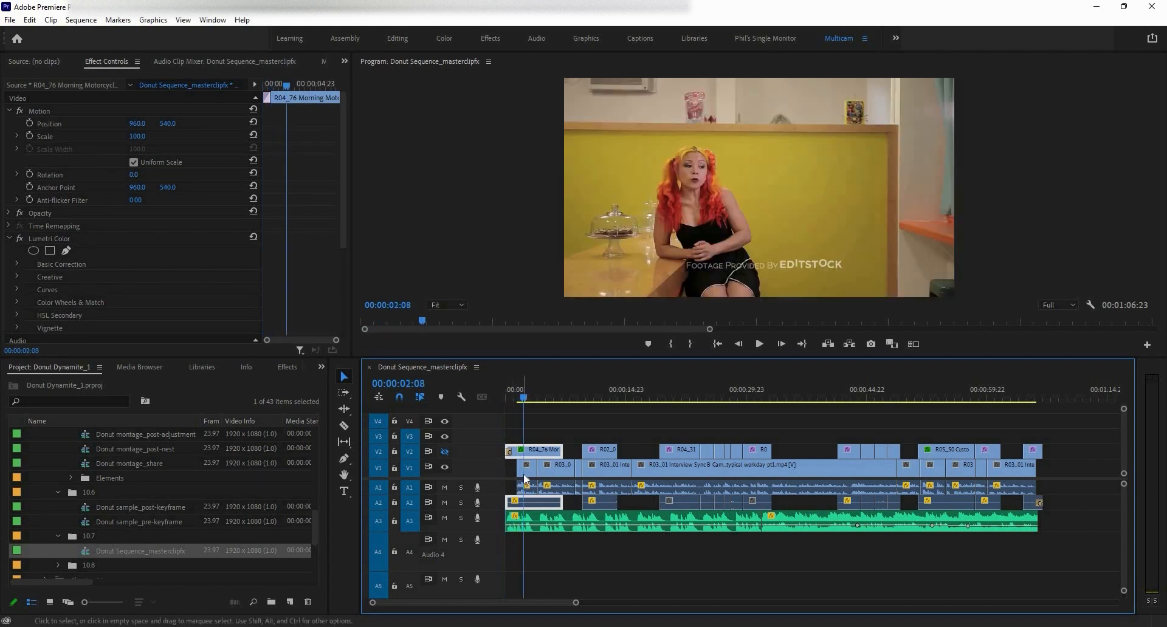
pyautogui.click(526, 480)
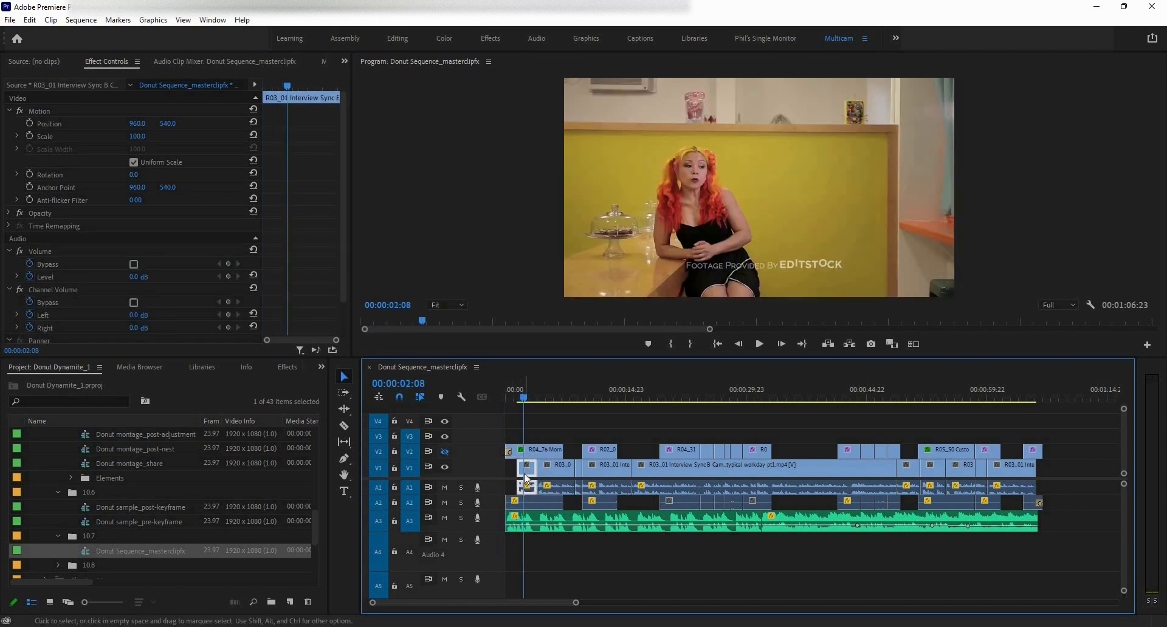
pyautogui.click(442, 453)
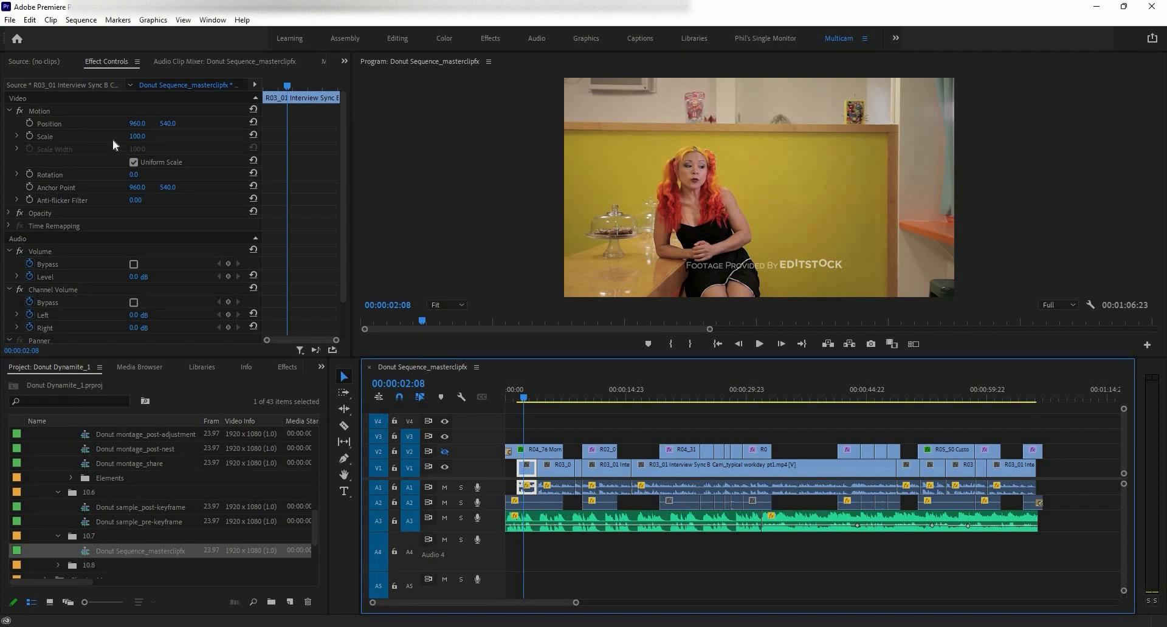
# Step: Set the interview clip's scale to 142 and vertical position to 581, and apply the Auto Contrast effect to it
pyautogui.moveTo(137, 136); pyautogui.dragTo(173, 125)
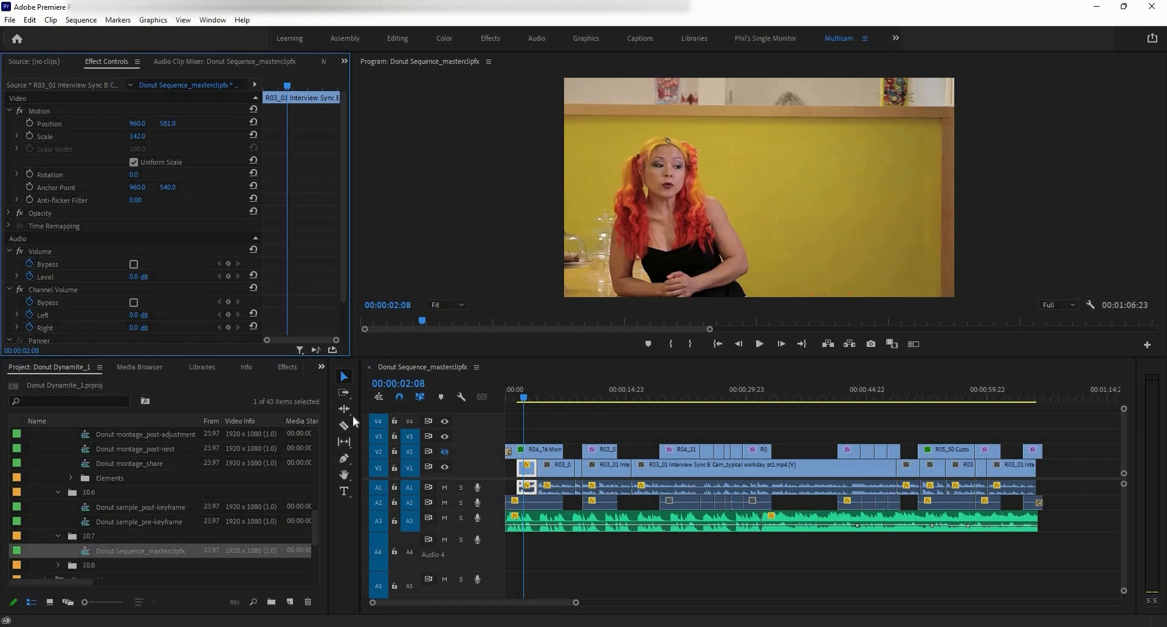
pyautogui.click(321, 367)
pyautogui.click(339, 435)
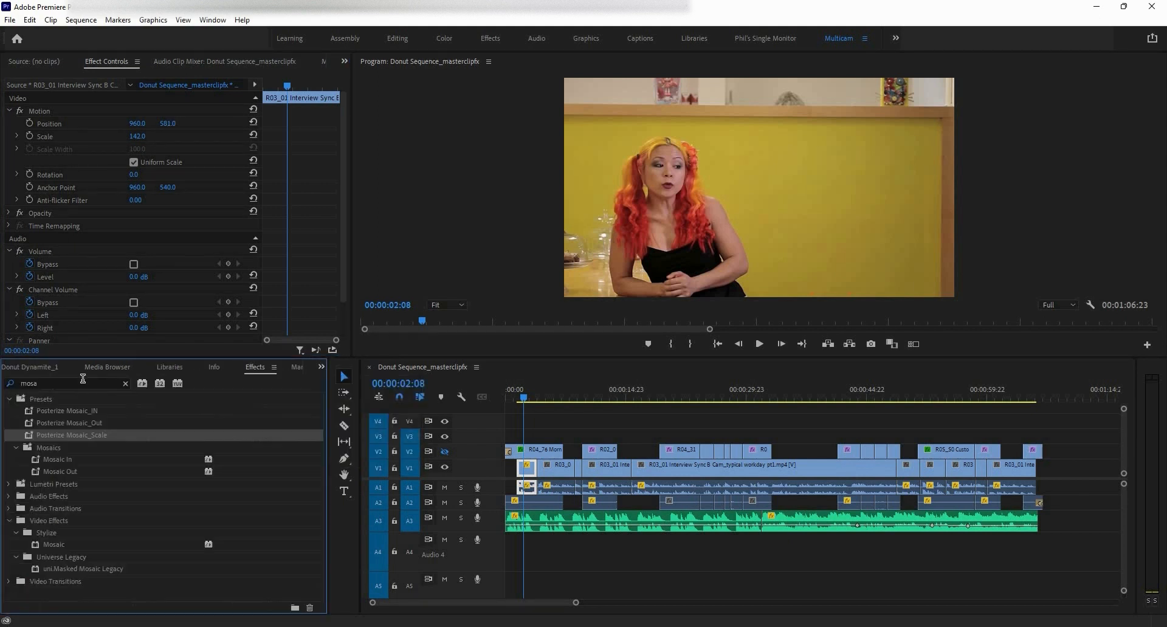
pyautogui.click(125, 384)
pyautogui.write('auto')
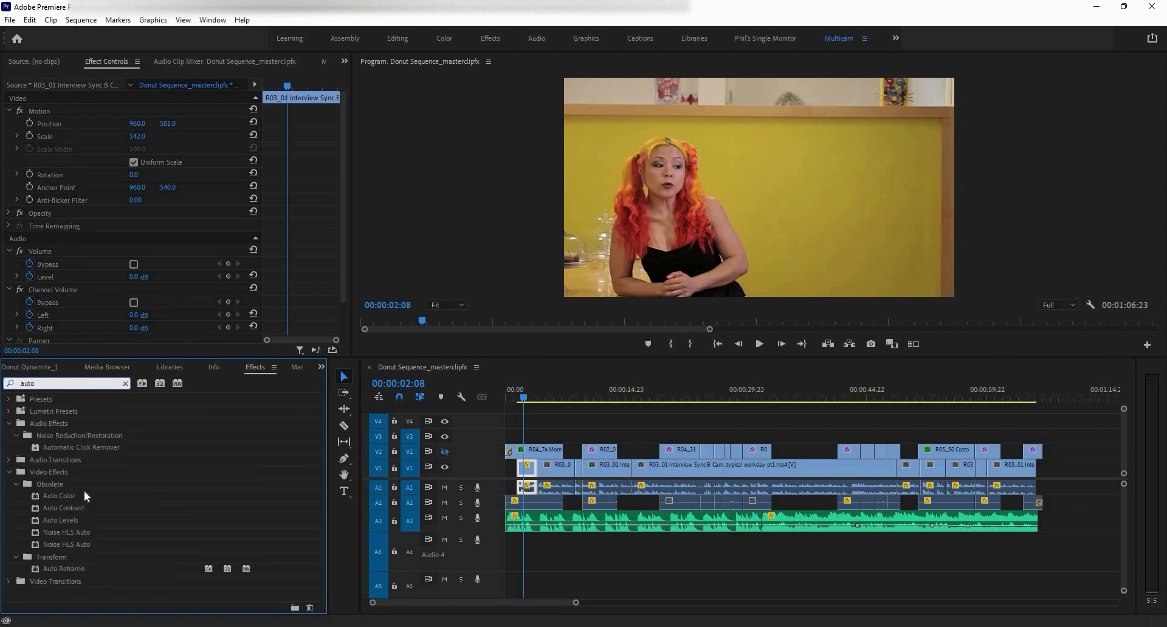
pyautogui.moveTo(91, 510); pyautogui.dragTo(525, 467)
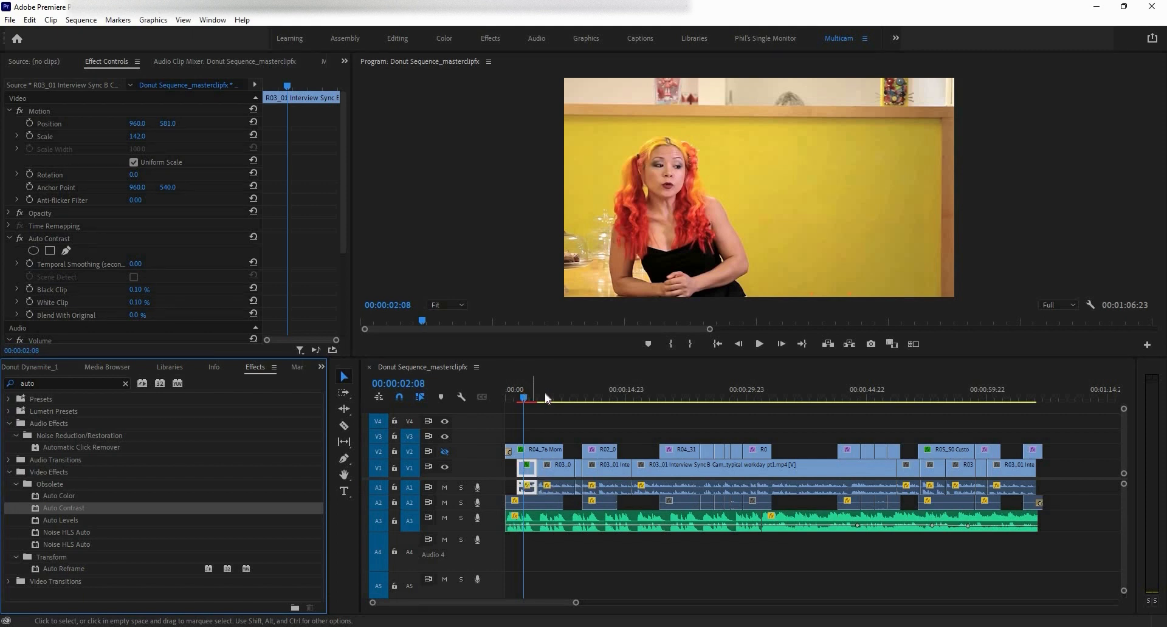
# Step: Check the interview clip at 00:00:02:14 and delete its Auto Contrast effect
pyautogui.moveTo(523, 396); pyautogui.dragTo(526, 395)
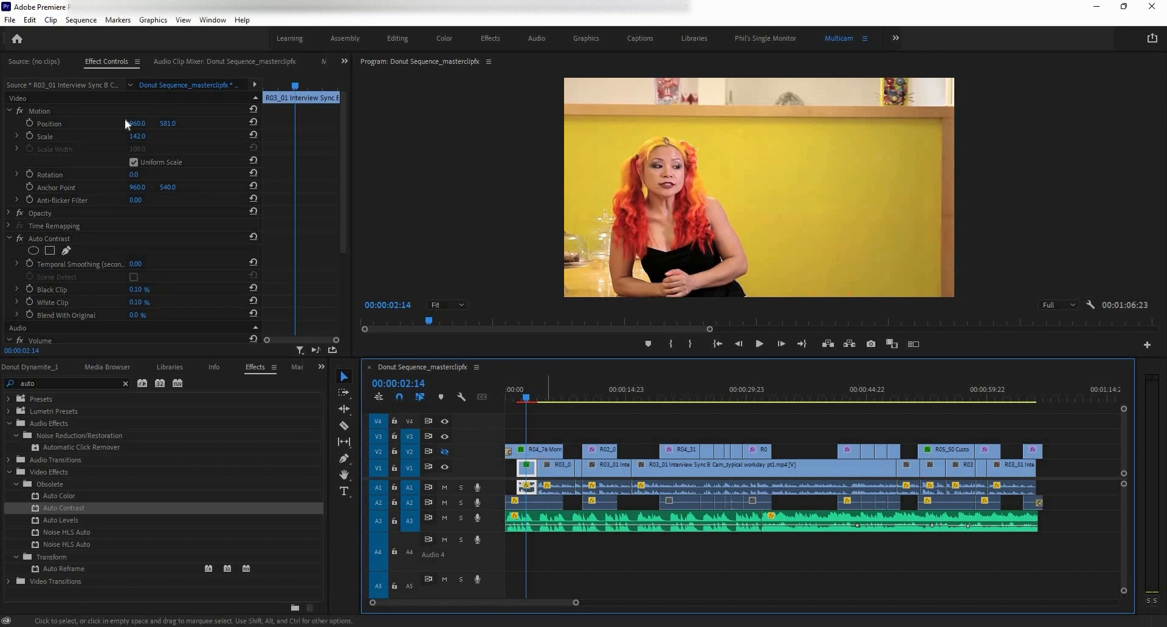
pyautogui.scroll(-1, 50, 240)
pyautogui.scroll(-3, 49, 240)
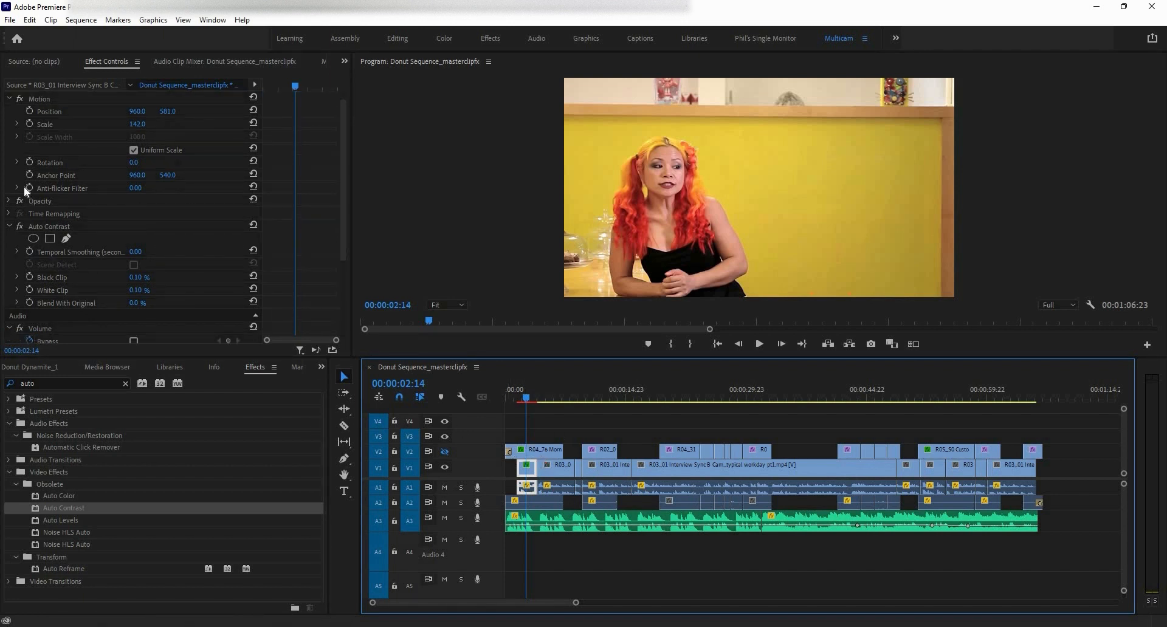
pyautogui.click(210, 192)
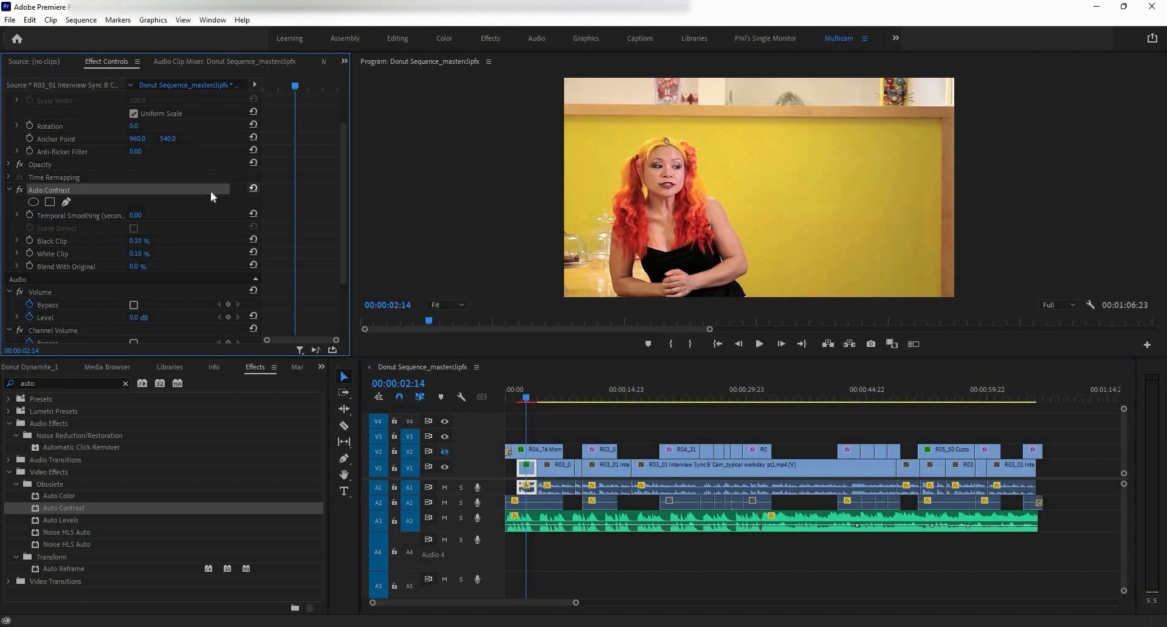
pyautogui.press('Delete')
pyautogui.scroll(4, 182, 140)
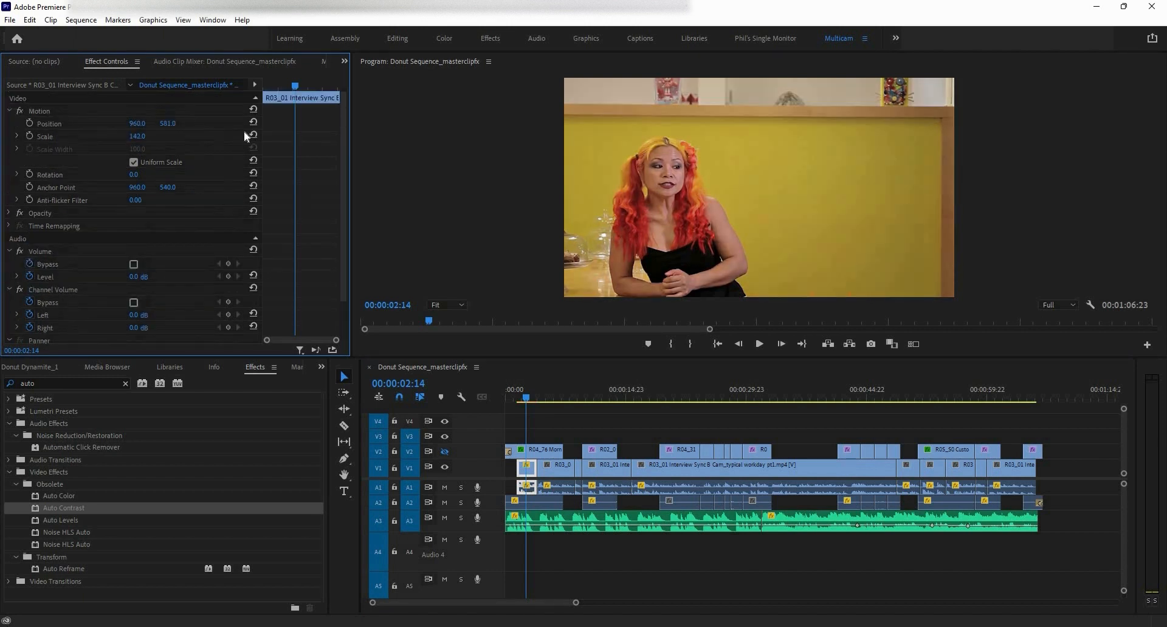
# Step: Reset the interview clip's Motion settings and collapse all of its video and audio effect groups
pyautogui.click(10, 110)
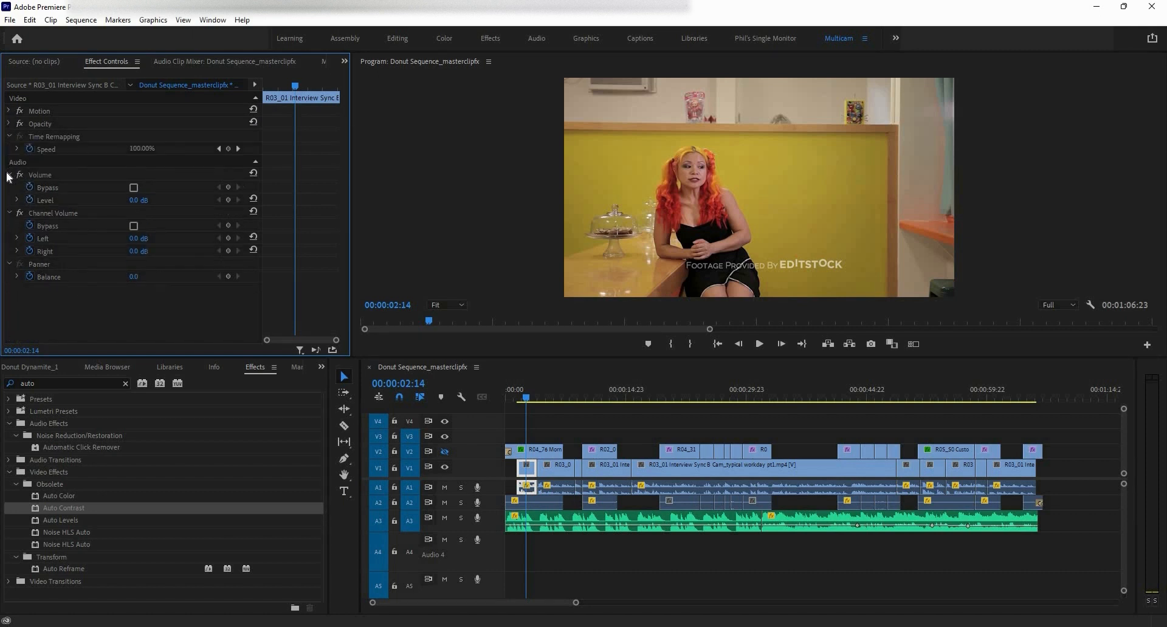
pyautogui.click(8, 174)
pyautogui.click(8, 188)
pyautogui.click(8, 199)
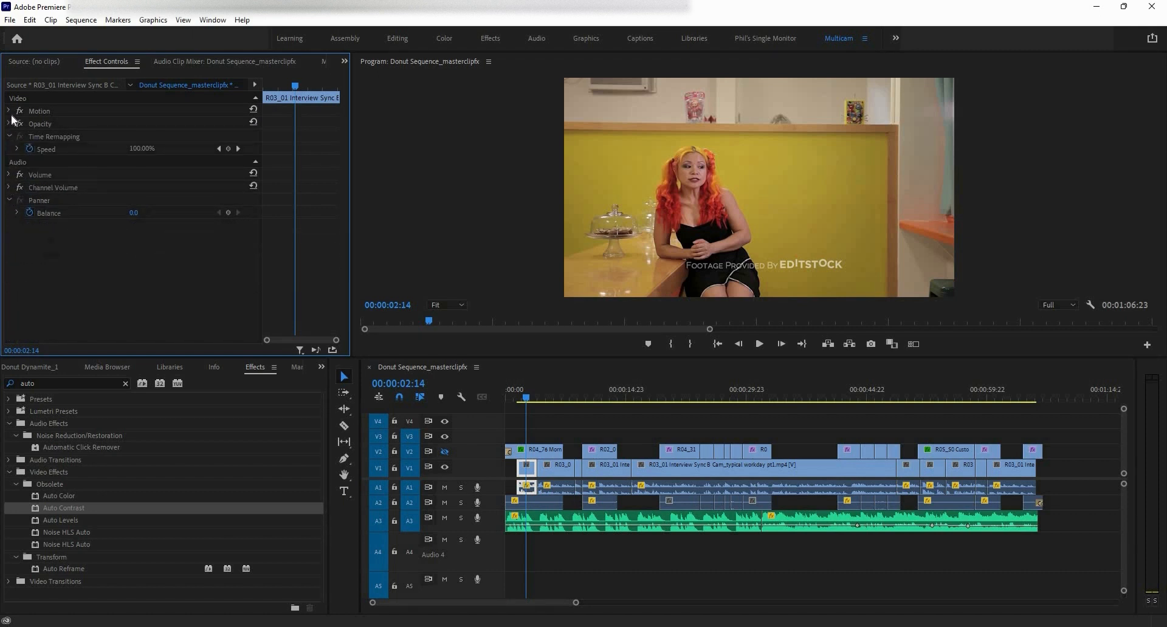
pyautogui.click(8, 136)
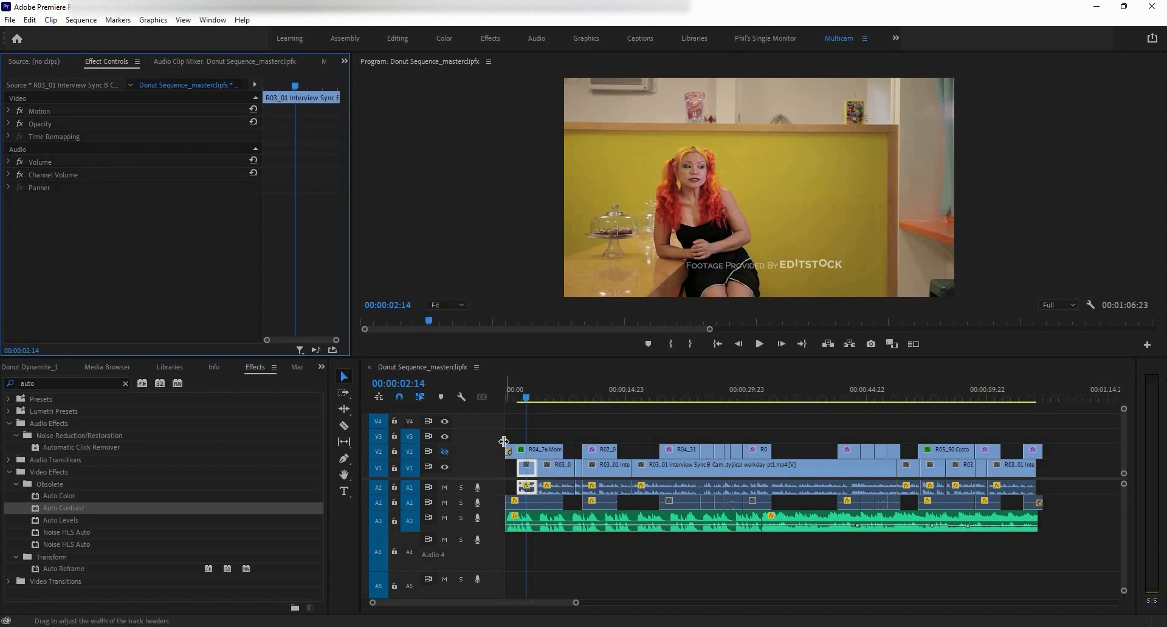
# Step: Apply the Black & White effect to the interview's source clip, and check the sequence at 00:00:05:20
pyautogui.click(94, 88)
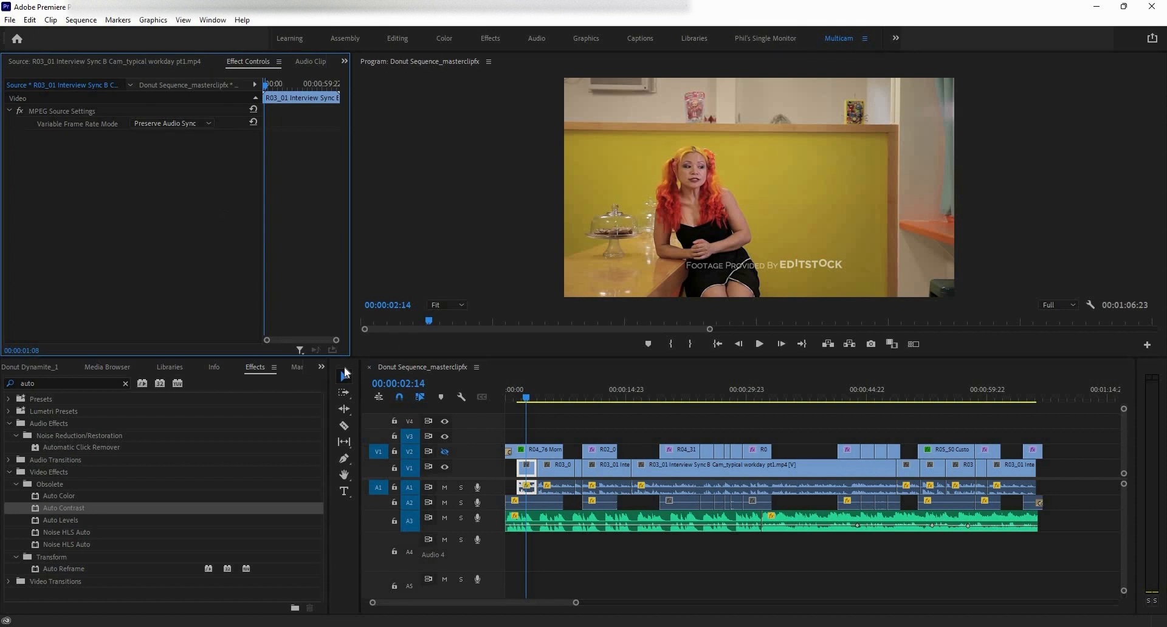
pyautogui.click(126, 383)
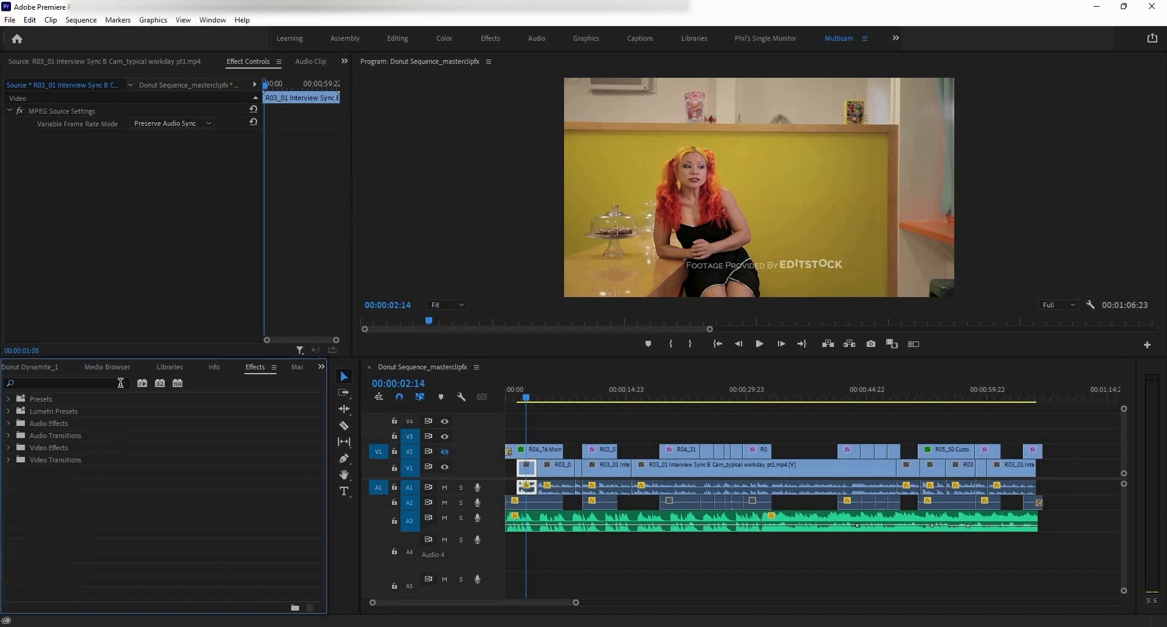
pyautogui.click(66, 384)
pyautogui.write('black')
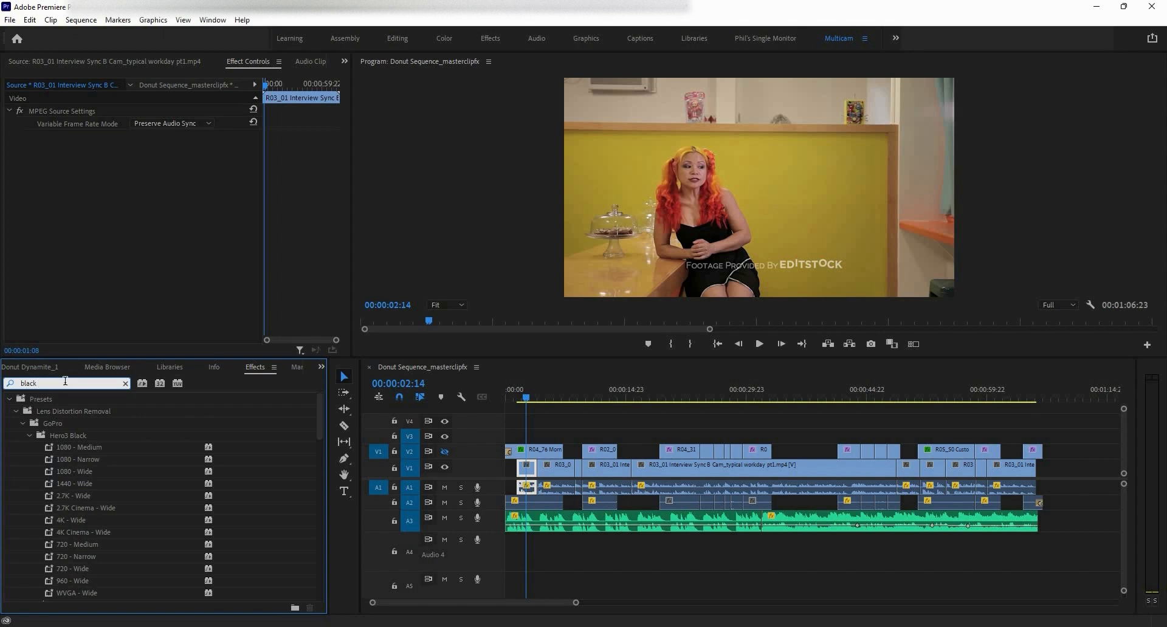
pyautogui.write(' &')
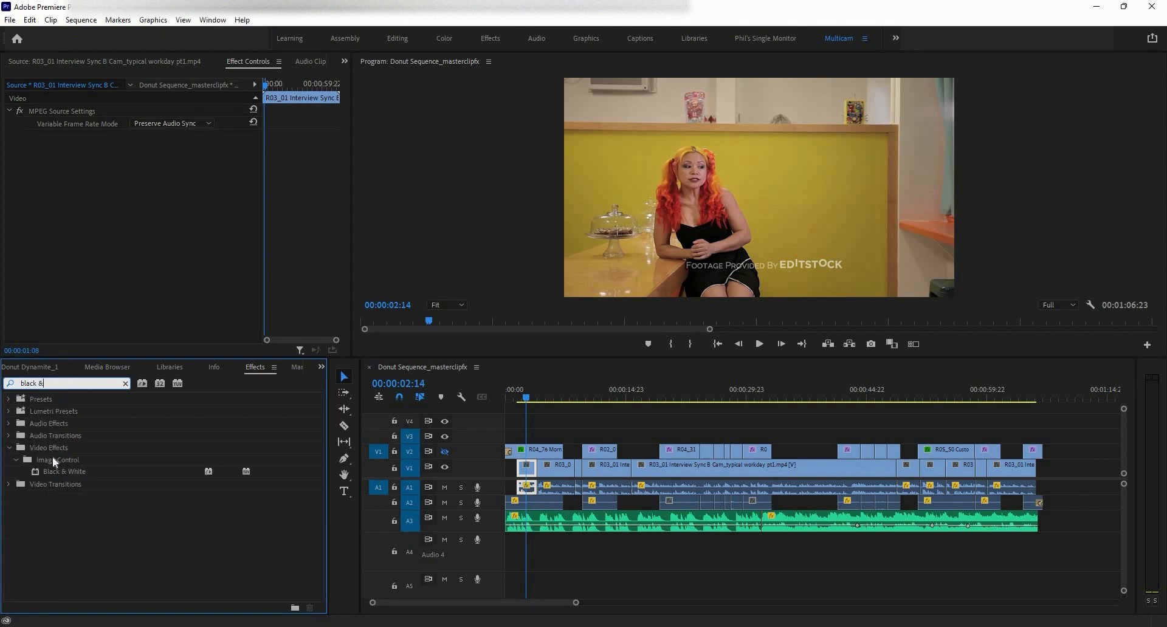
pyautogui.moveTo(61, 475); pyautogui.dragTo(85, 180)
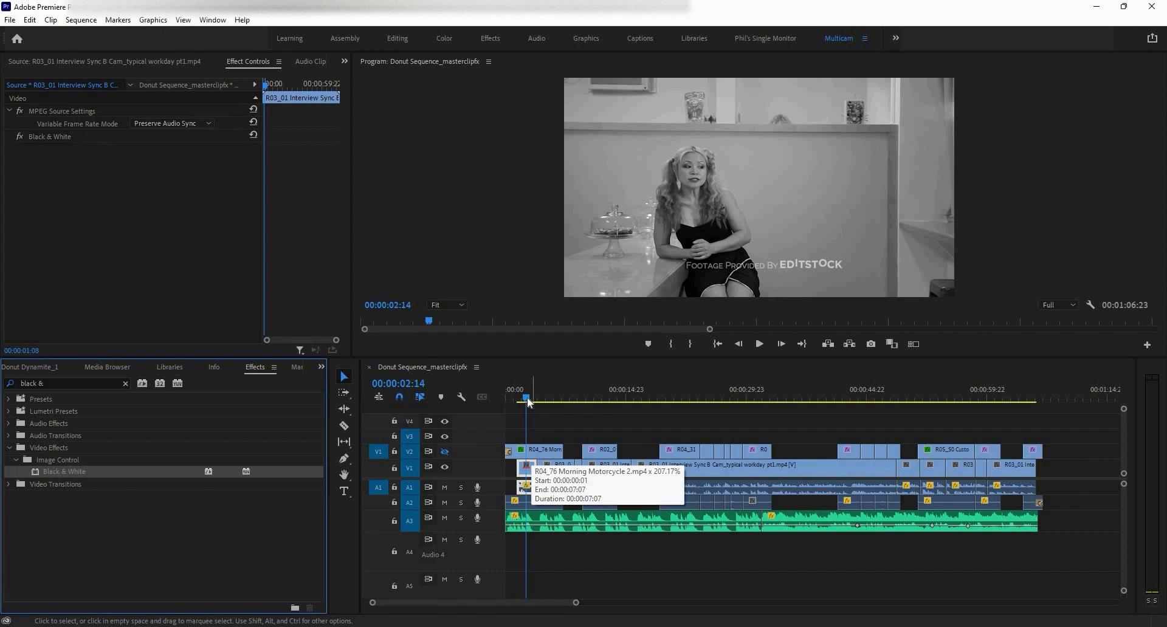
pyautogui.moveTo(528, 398); pyautogui.dragTo(554, 400)
pyautogui.click(554, 402)
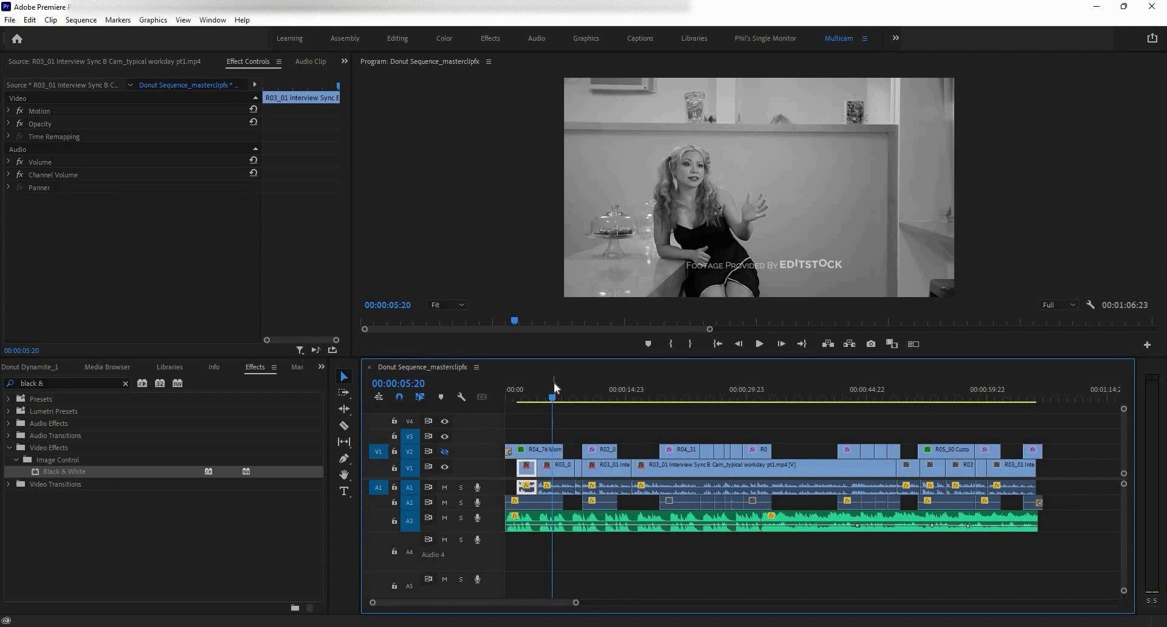
# Step: Compare the interview segment at 00:00:49:22 with the source clip, and return to the first interview segment on V1
pyautogui.moveTo(553, 386); pyautogui.dragTo(907, 440)
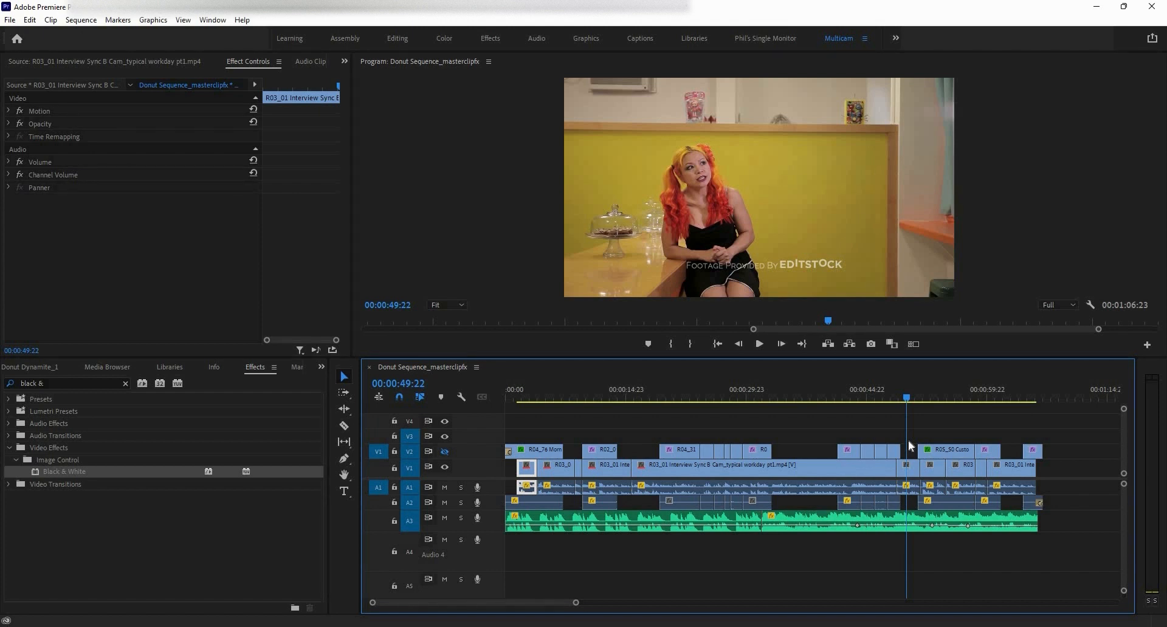
pyautogui.click(911, 474)
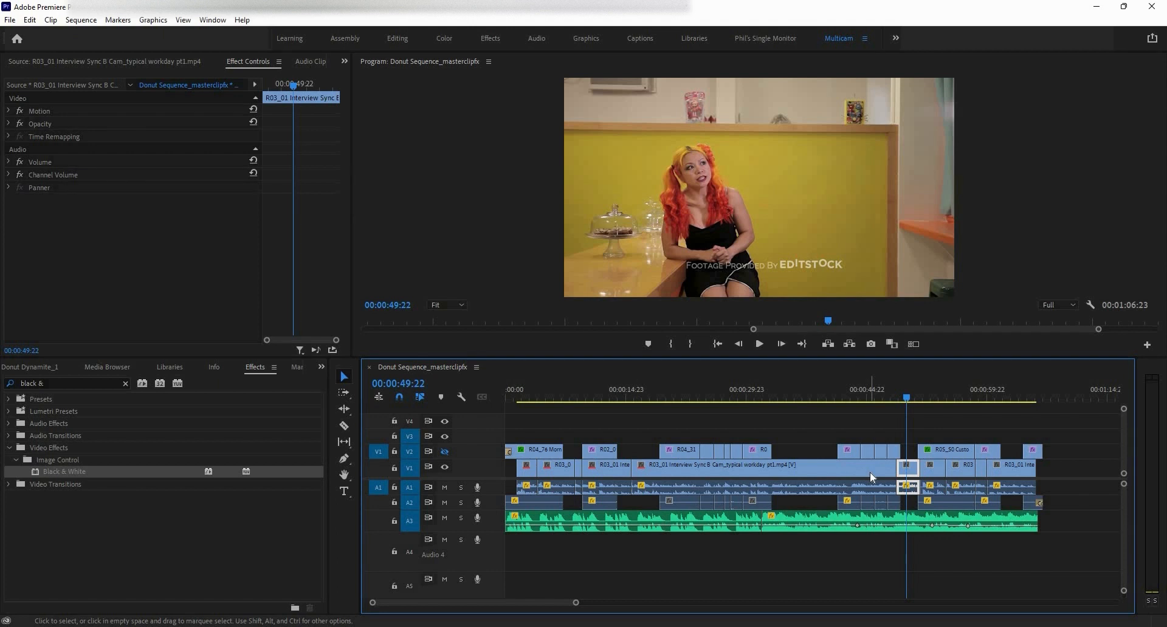
pyautogui.click(118, 64)
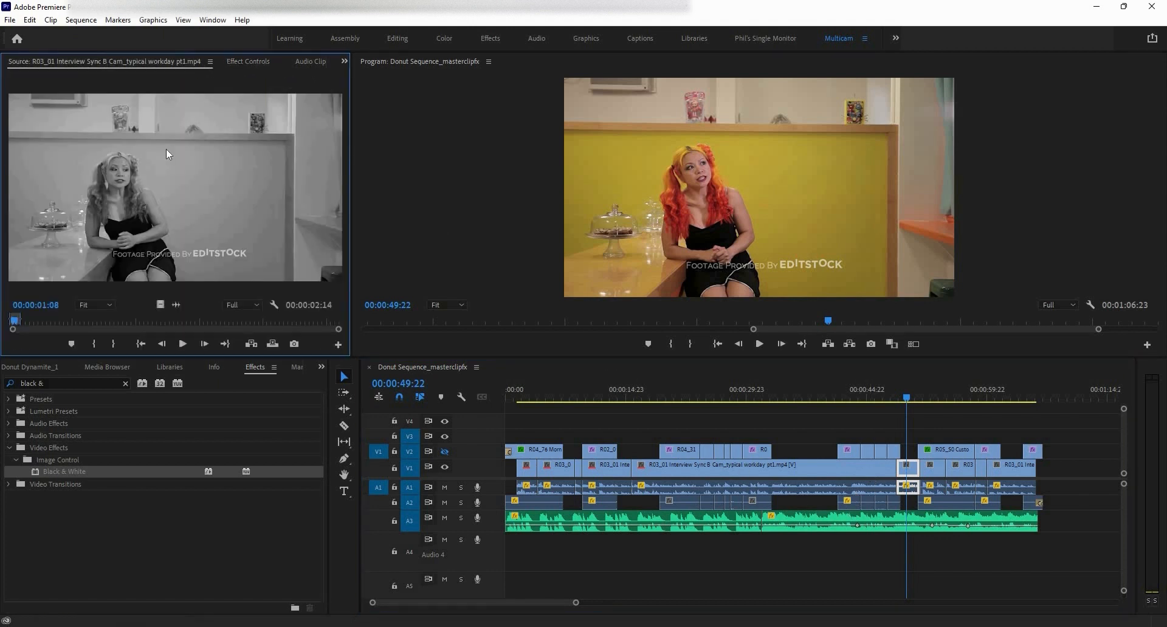
pyautogui.click(893, 390)
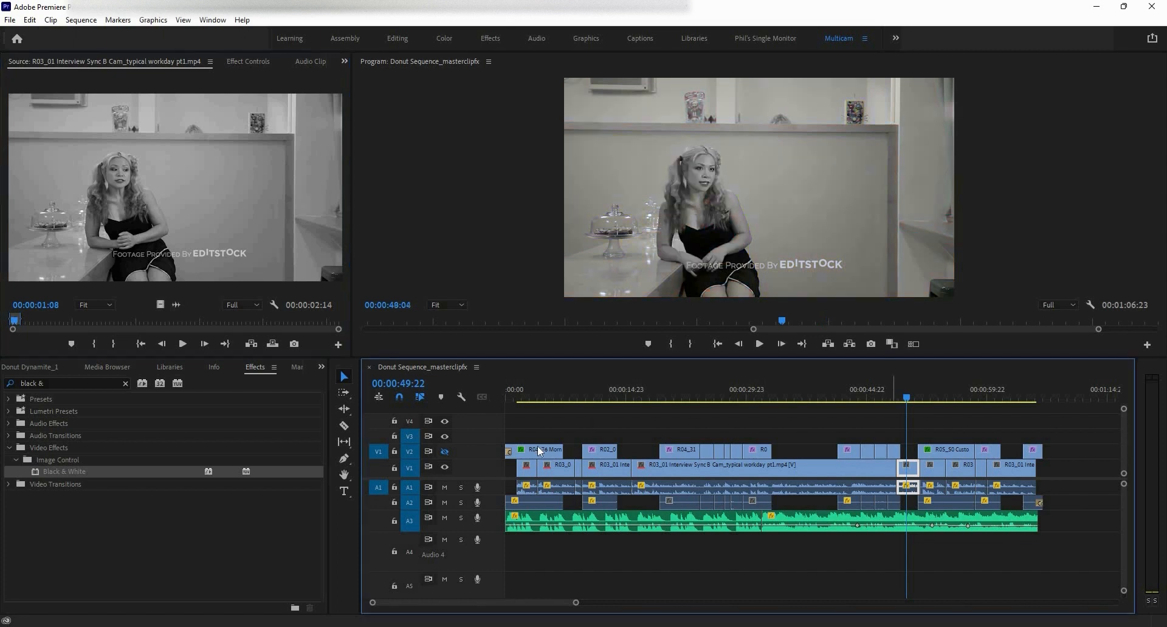
pyautogui.moveTo(537, 446); pyautogui.dragTo(525, 470)
pyautogui.click(529, 468)
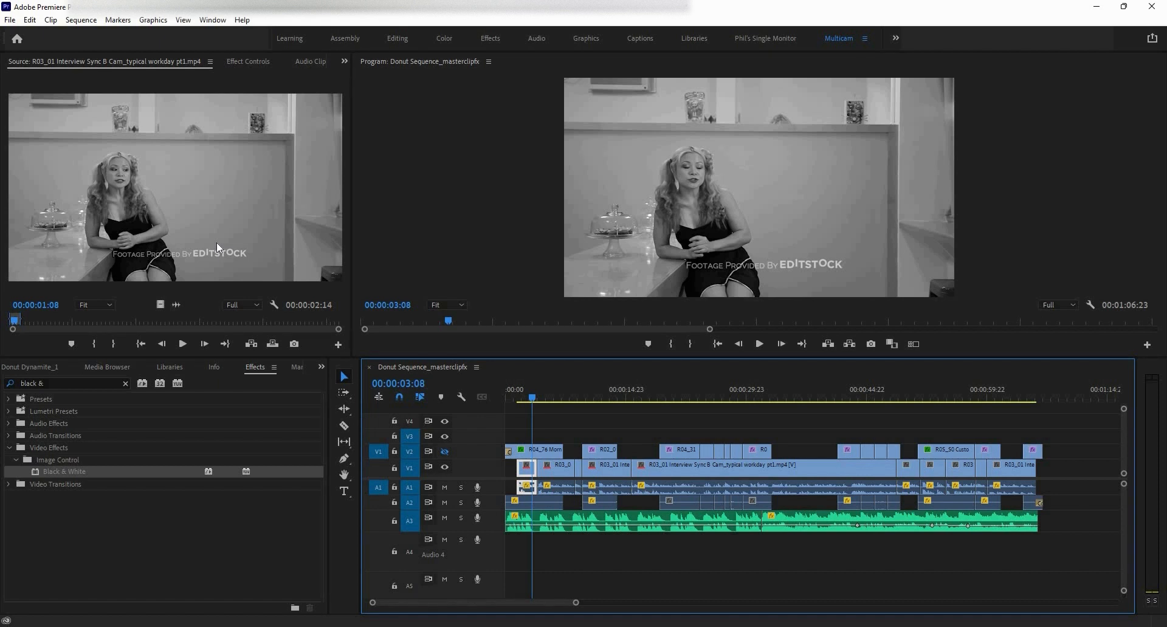
# Step: Dock Effect Controls beside the Source Monitor and display the typical workday pt1 source clip alongside it
pyautogui.moveTo(249, 62); pyautogui.dragTo(217, 132)
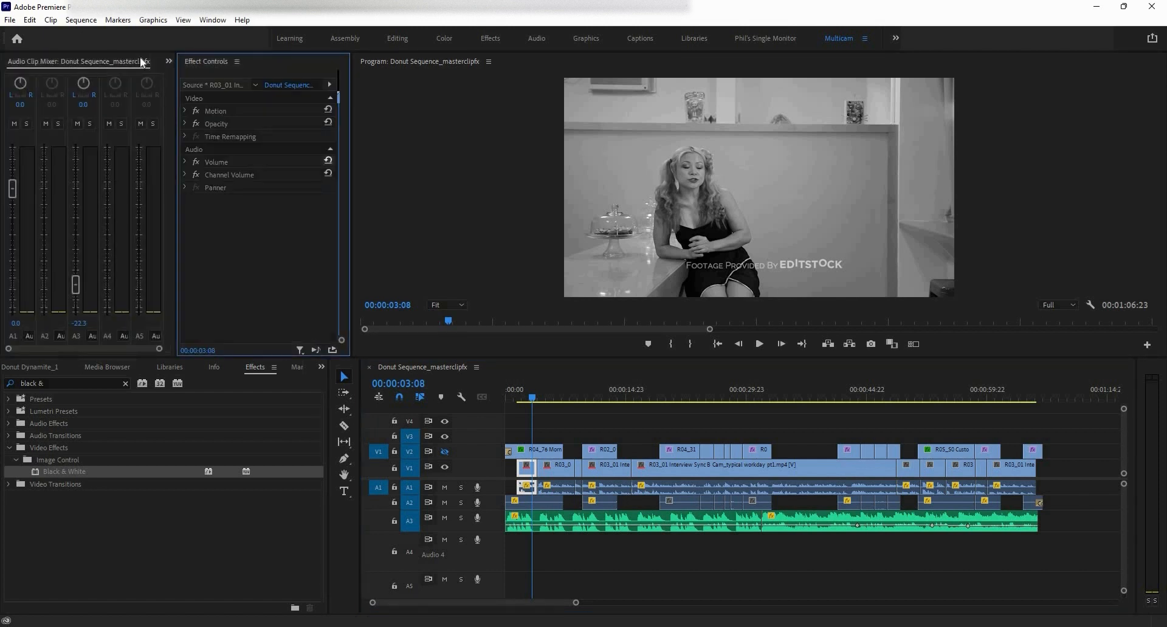
pyautogui.click(169, 62)
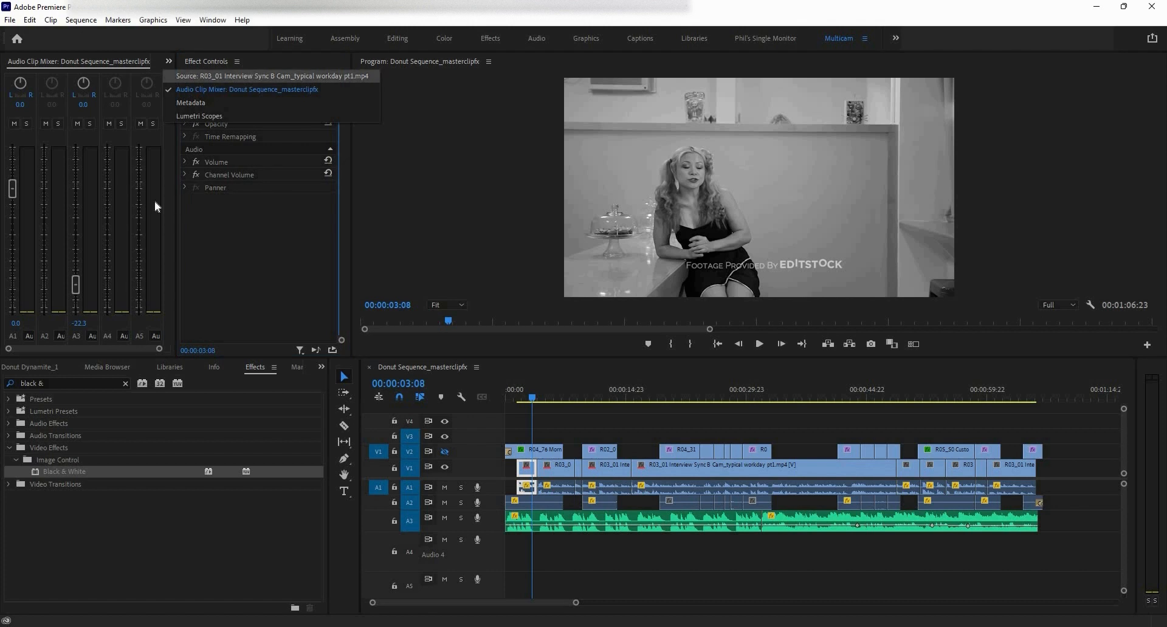
pyautogui.click(190, 76)
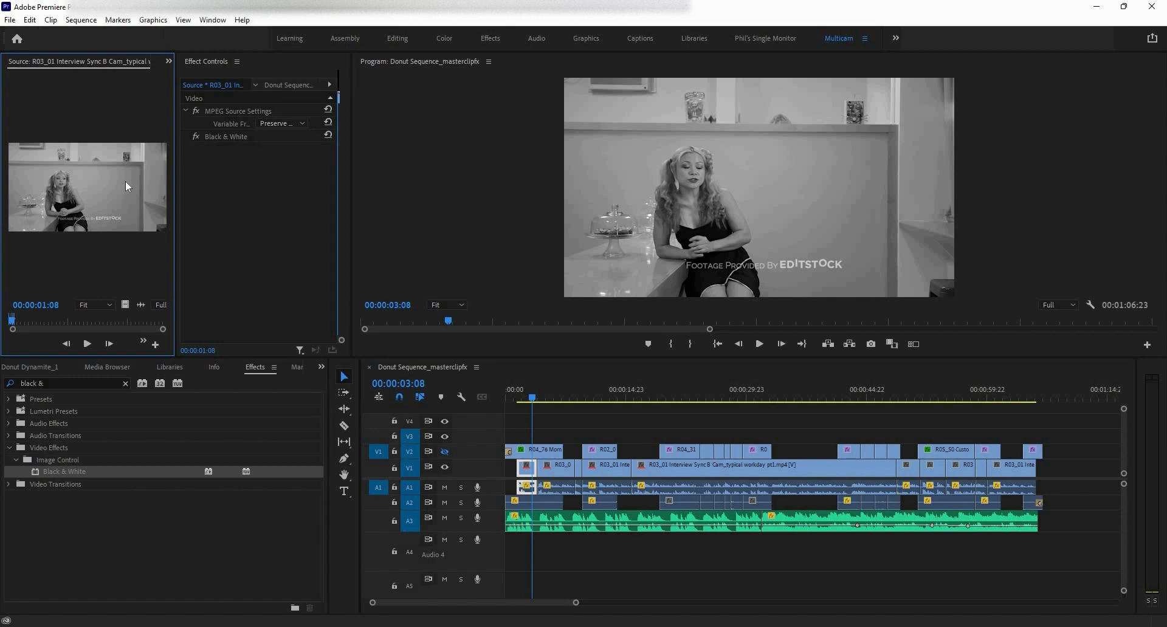
# Step: Reveal the typical workday pt1 source clip in the project
pyautogui.rightClick(104, 184)
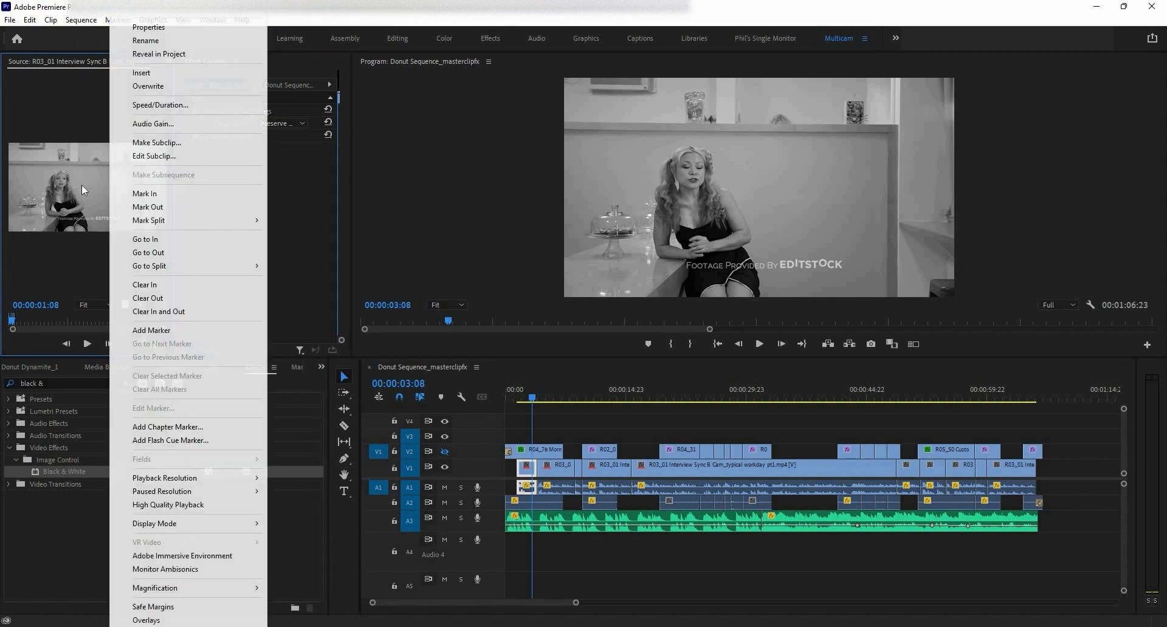
pyautogui.click(82, 185)
pyautogui.rightClick(84, 188)
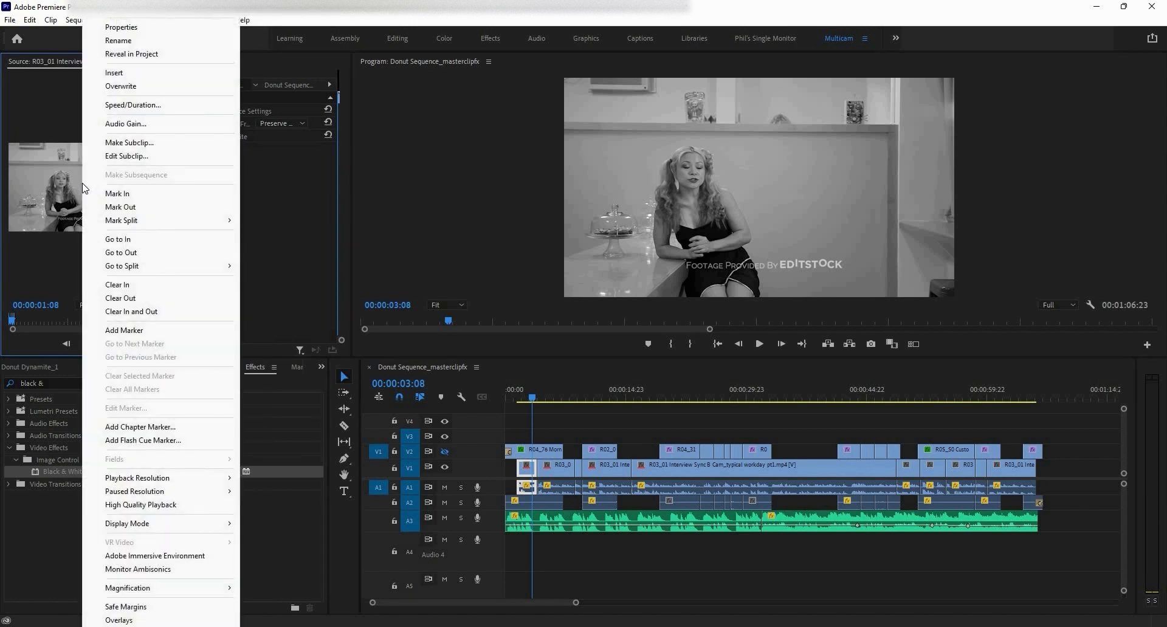
pyautogui.click(142, 54)
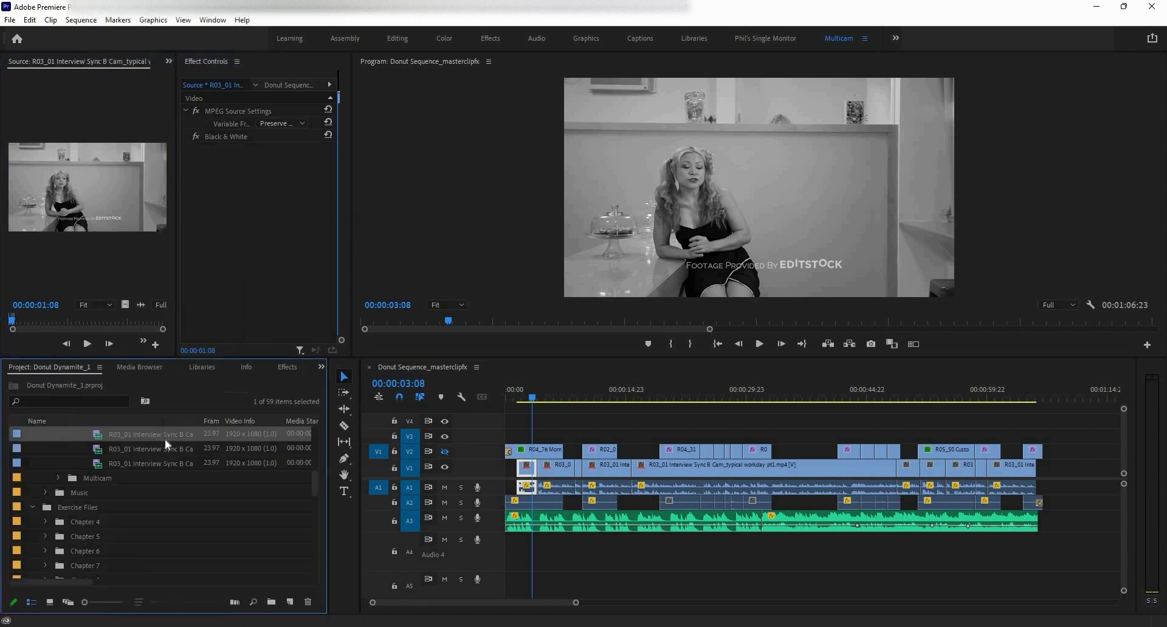
pyautogui.scroll(1, 147, 470)
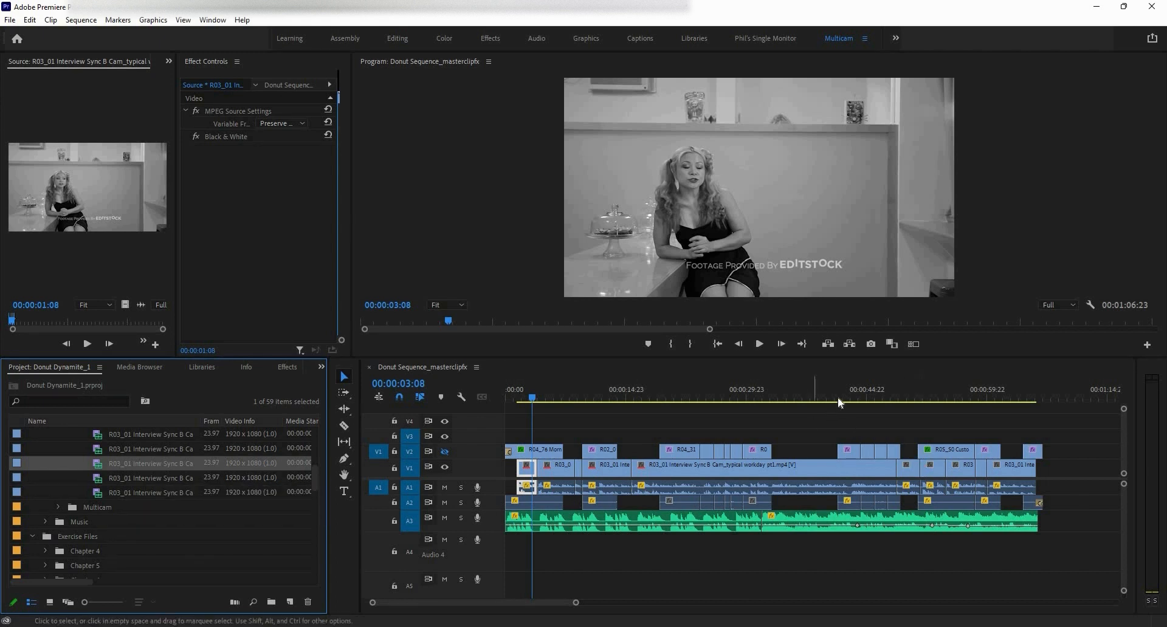
# Step: Reveal the source of the interview segment at 00:00:50:00 in the project, and open that segment in the Source Monitor
pyautogui.click(906, 401)
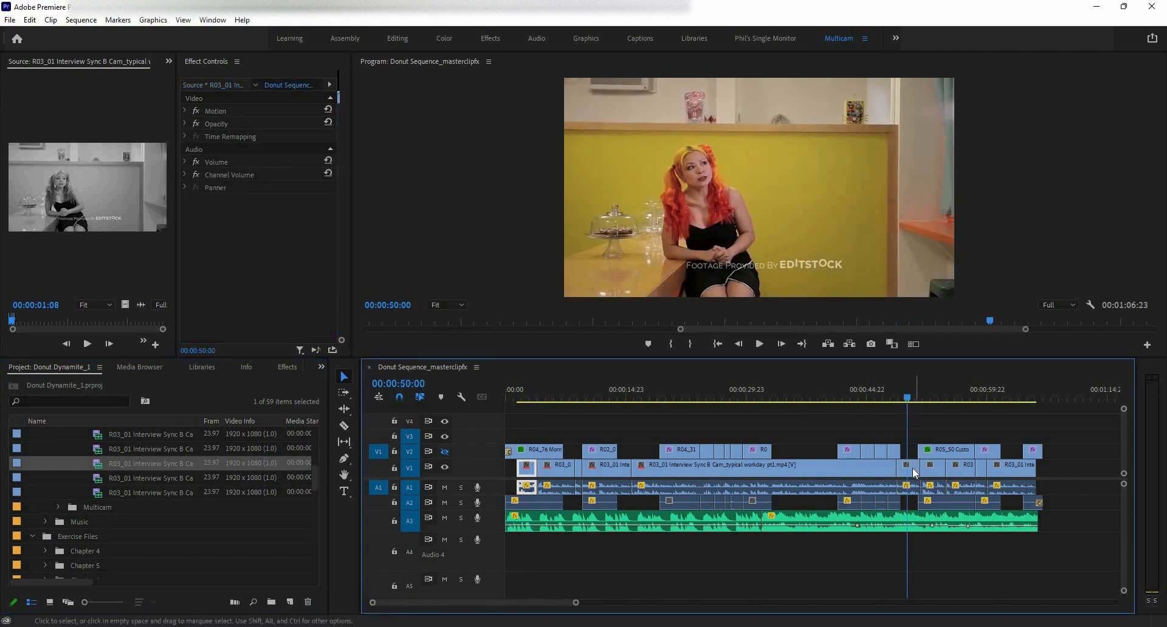
pyautogui.click(915, 472)
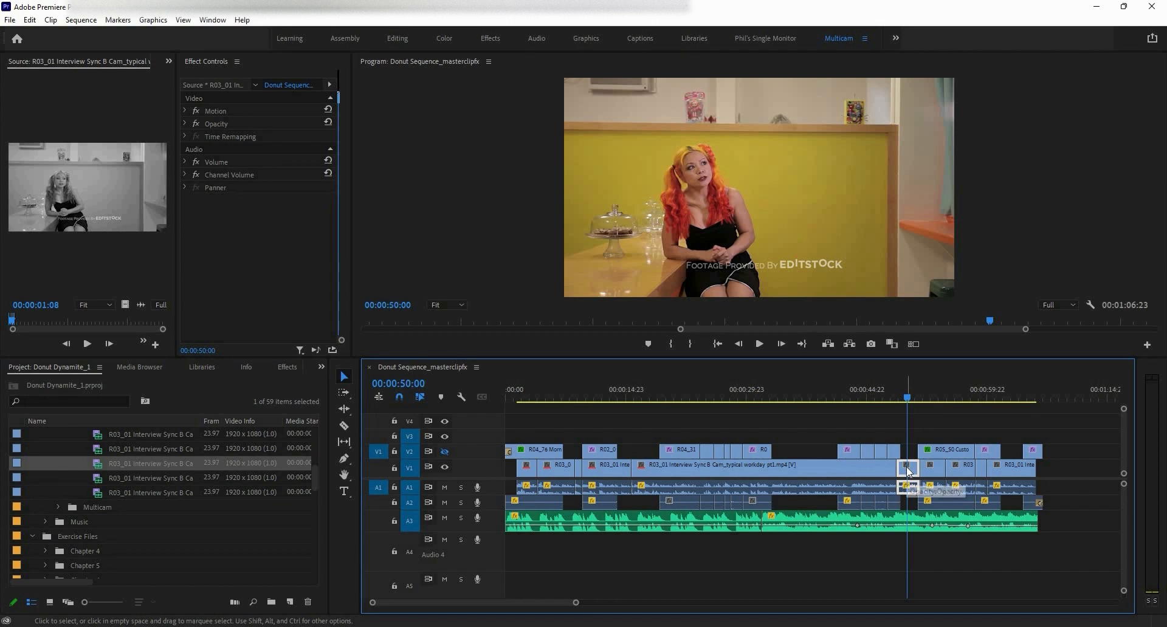
pyautogui.rightClick(909, 472)
pyautogui.click(916, 407)
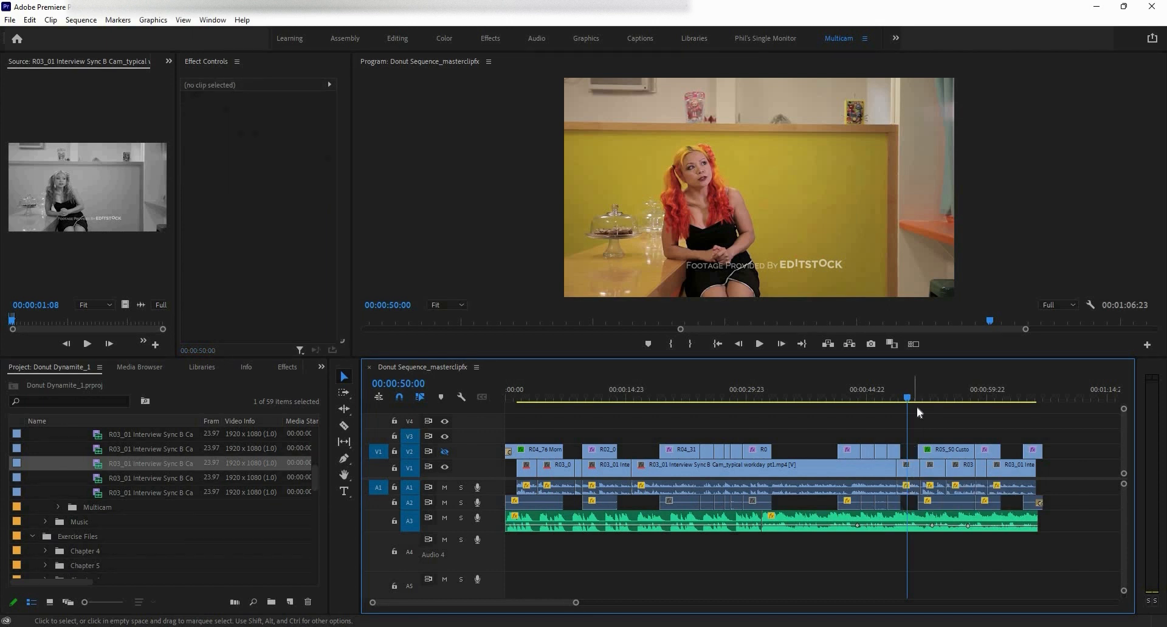
pyautogui.rightClick(908, 468)
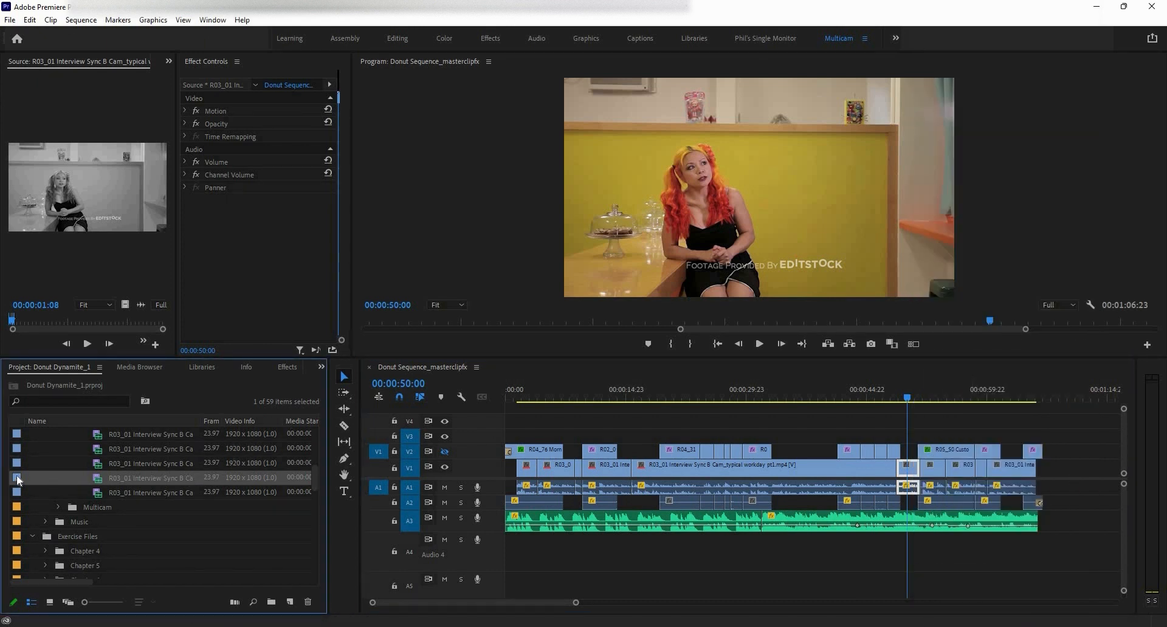
pyautogui.doubleClick(906, 475)
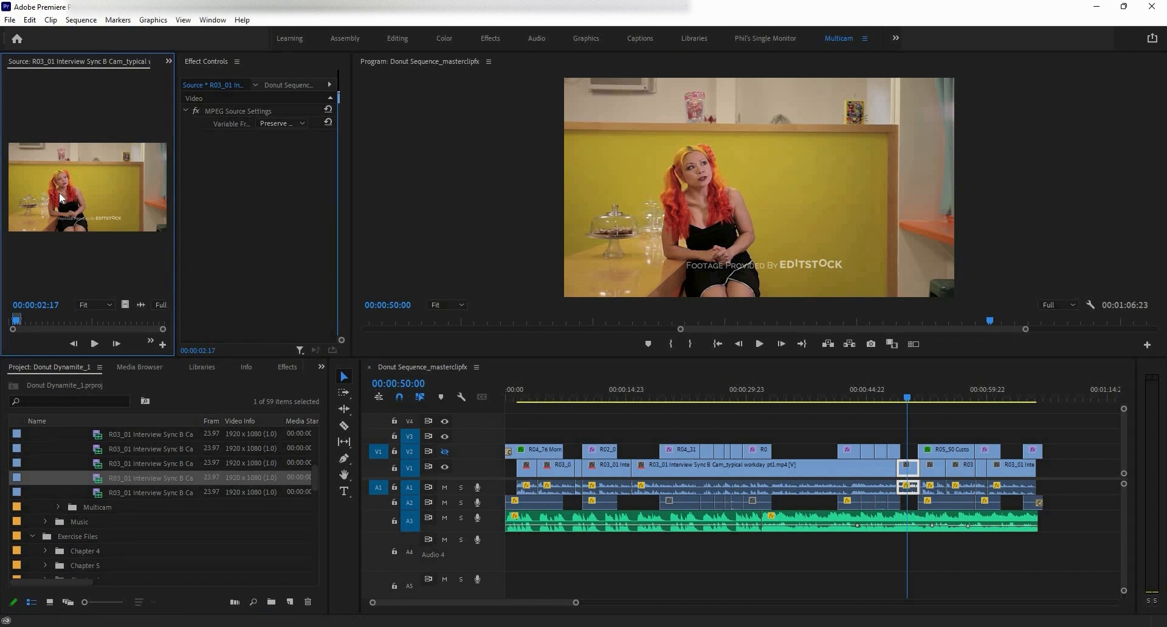
# Step: Duplicate the typical workday pt2 source clip and widen the project's Name column to fit the full clip names
pyautogui.rightClick(123, 480)
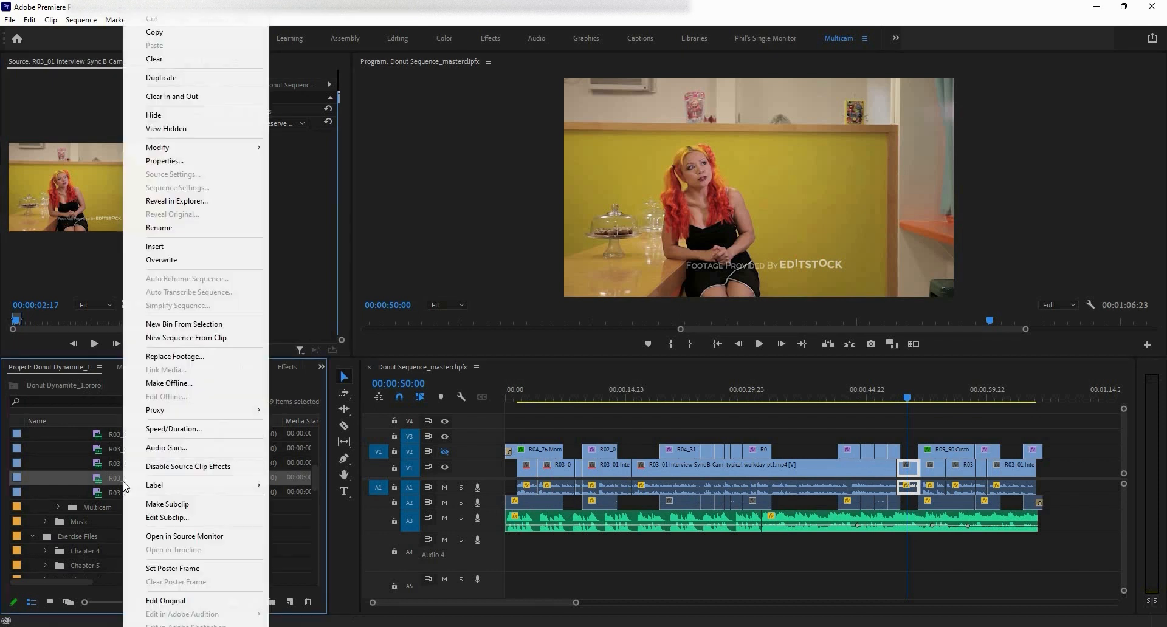
pyautogui.click(161, 78)
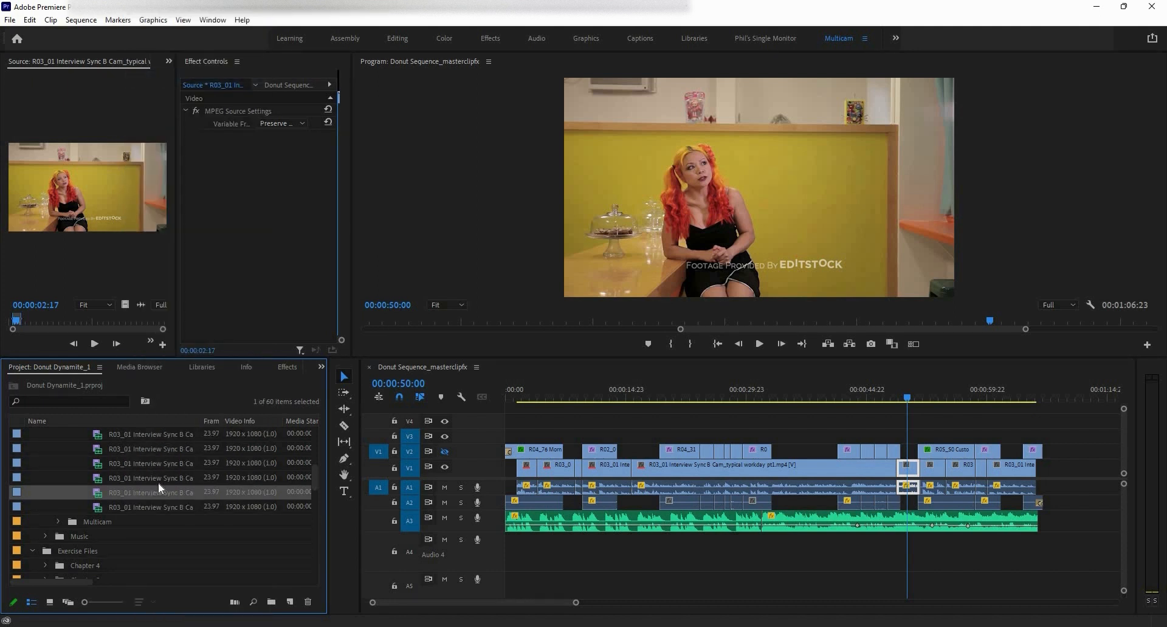
pyautogui.click(158, 483)
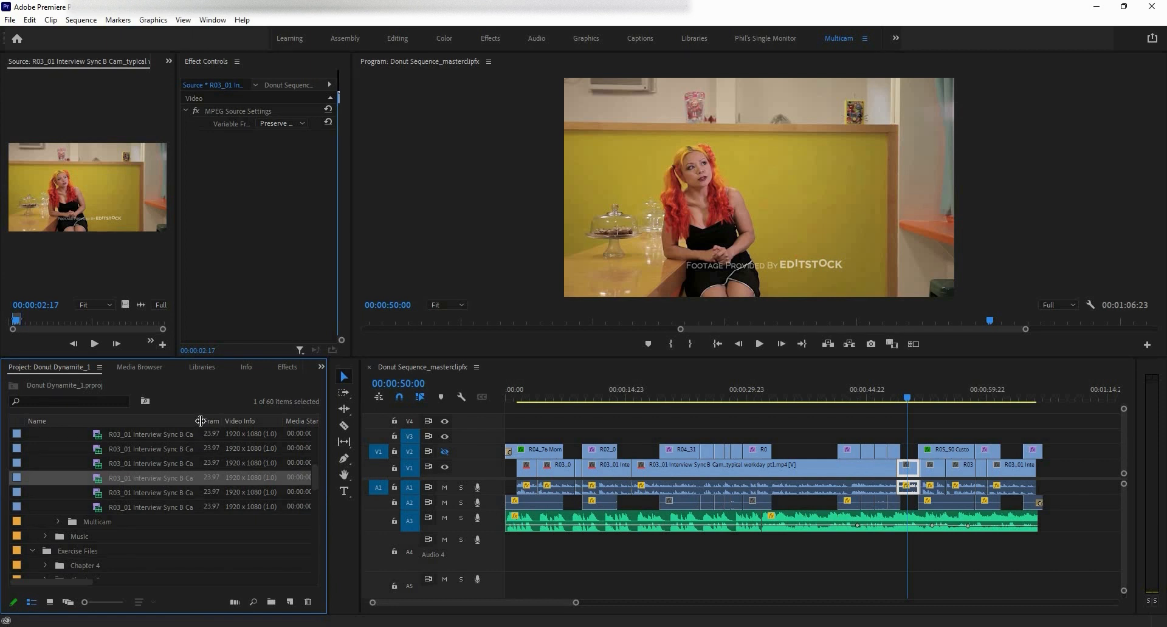
pyautogui.moveTo(200, 420); pyautogui.dragTo(302, 437)
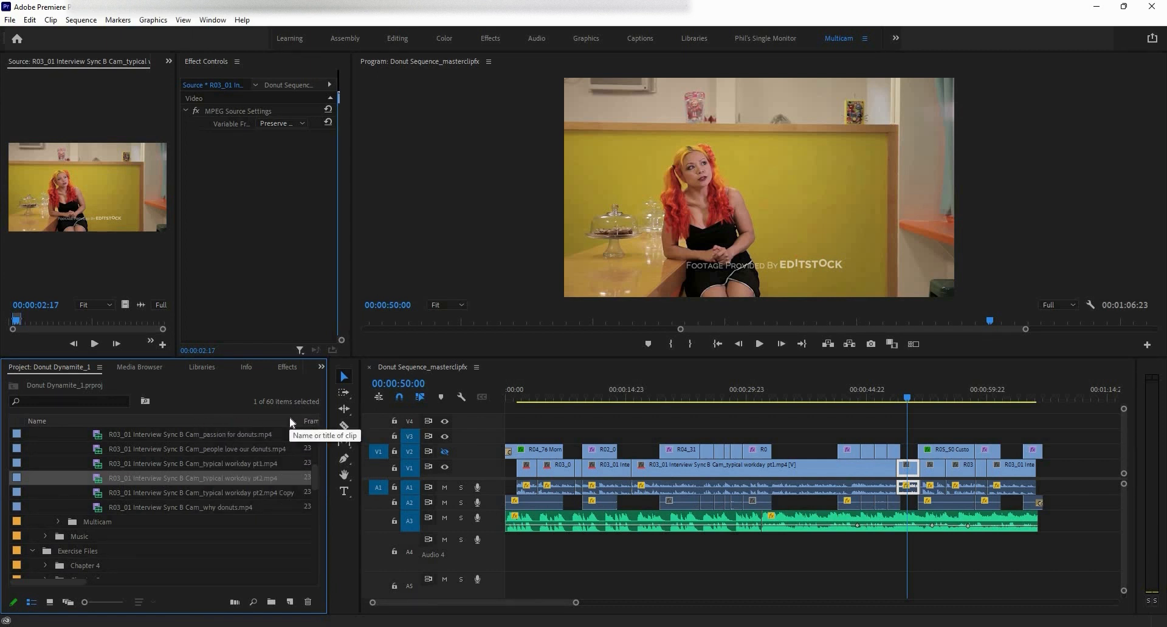
# Step: Delete the typical workday pt2 copy, and duplicate the typical workday pt1 source clip used by the long V1 segment instead
pyautogui.click(217, 493)
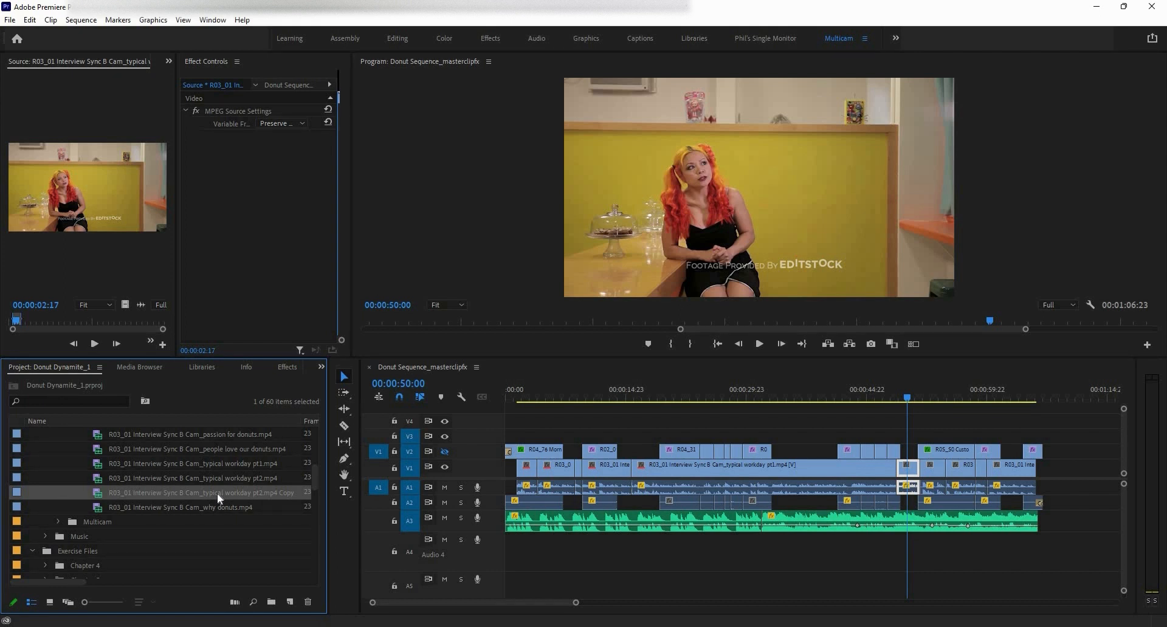
pyautogui.press('Delete')
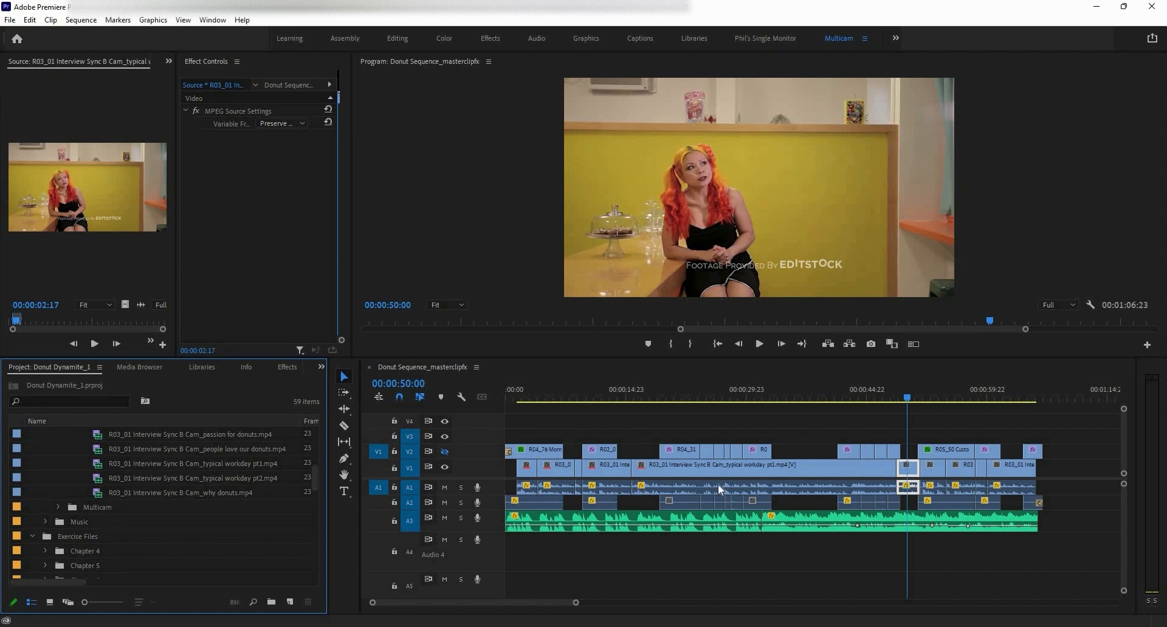
pyautogui.rightClick(672, 468)
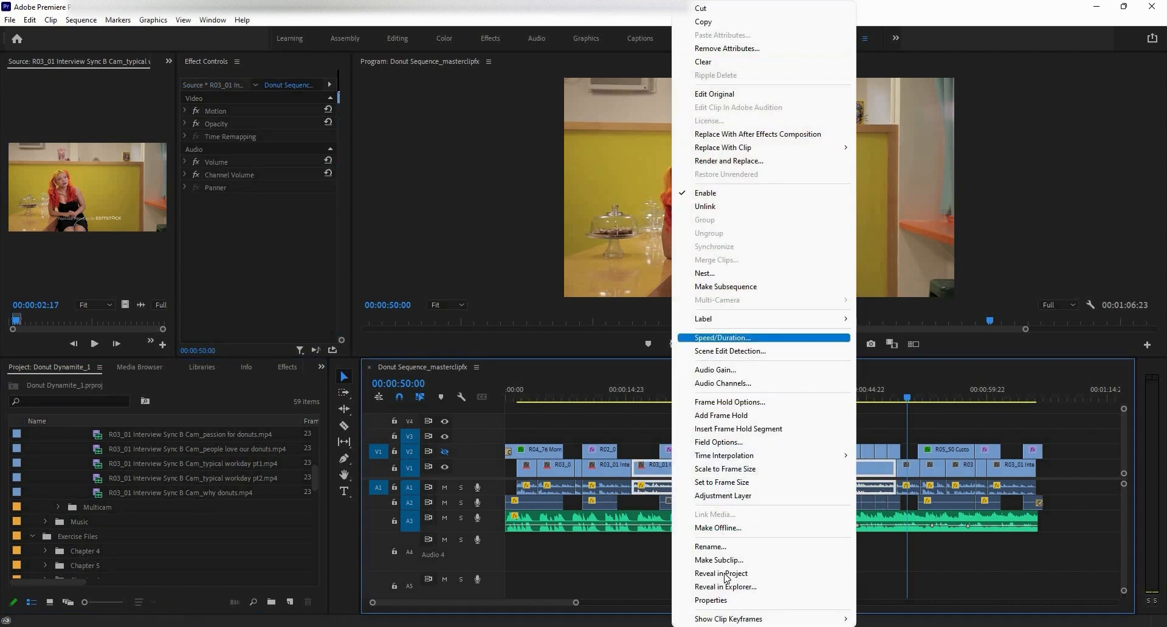
pyautogui.click(723, 573)
pyautogui.rightClick(233, 462)
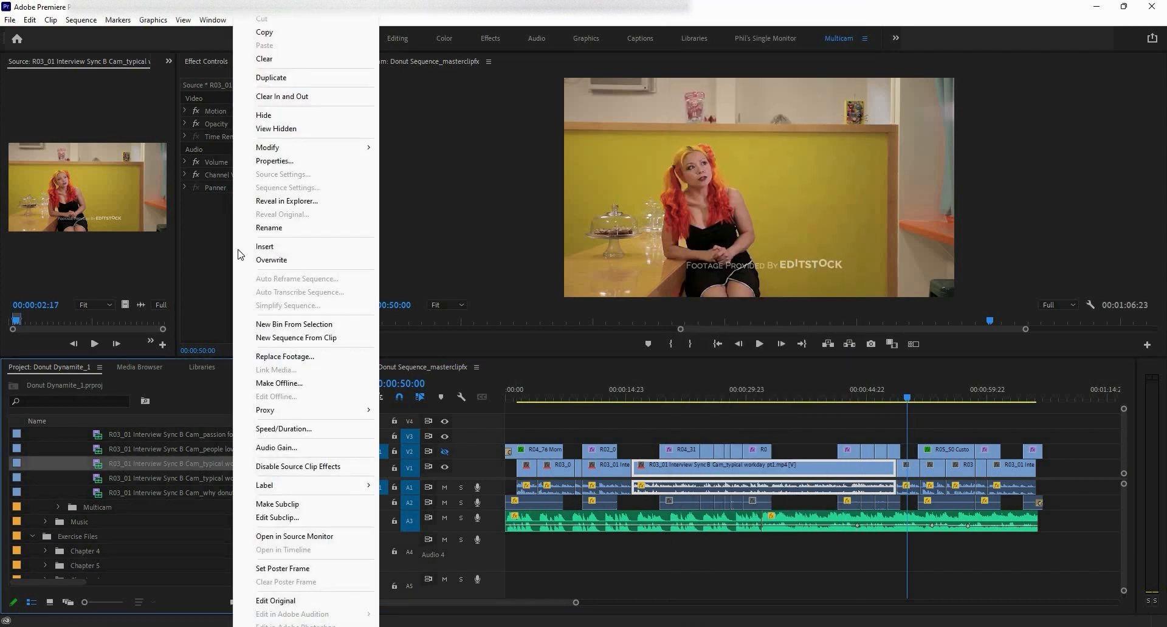
pyautogui.click(281, 79)
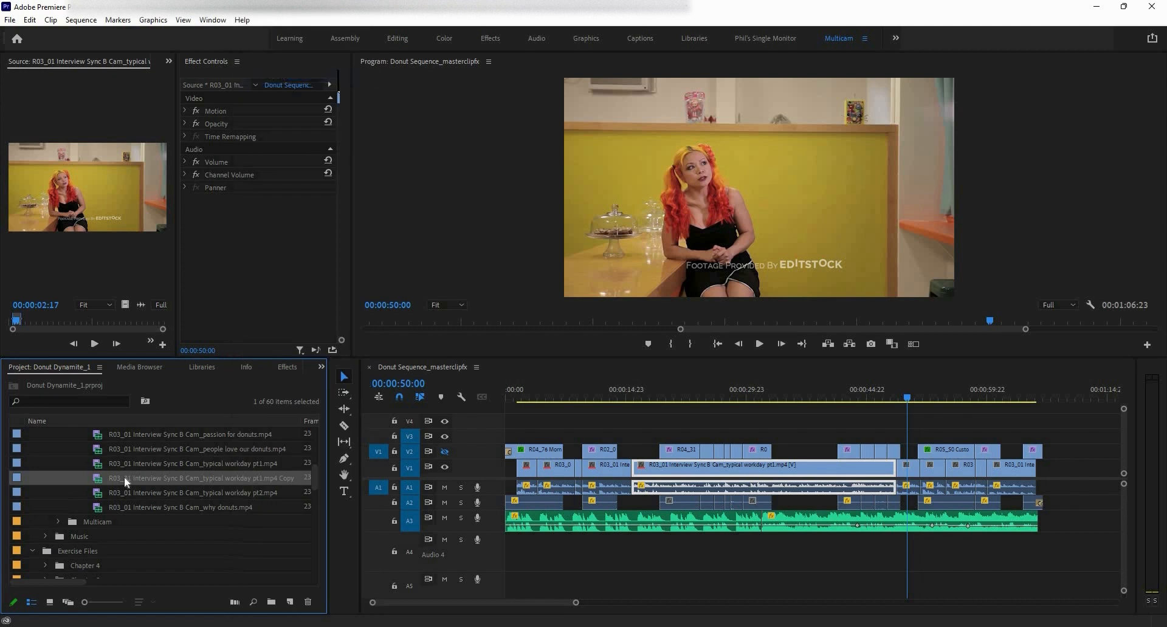
# Step: Check the effects of the pt1 copy, and delete the Black & White effect from the original typical workday pt1 source clip
pyautogui.doubleClick(22, 482)
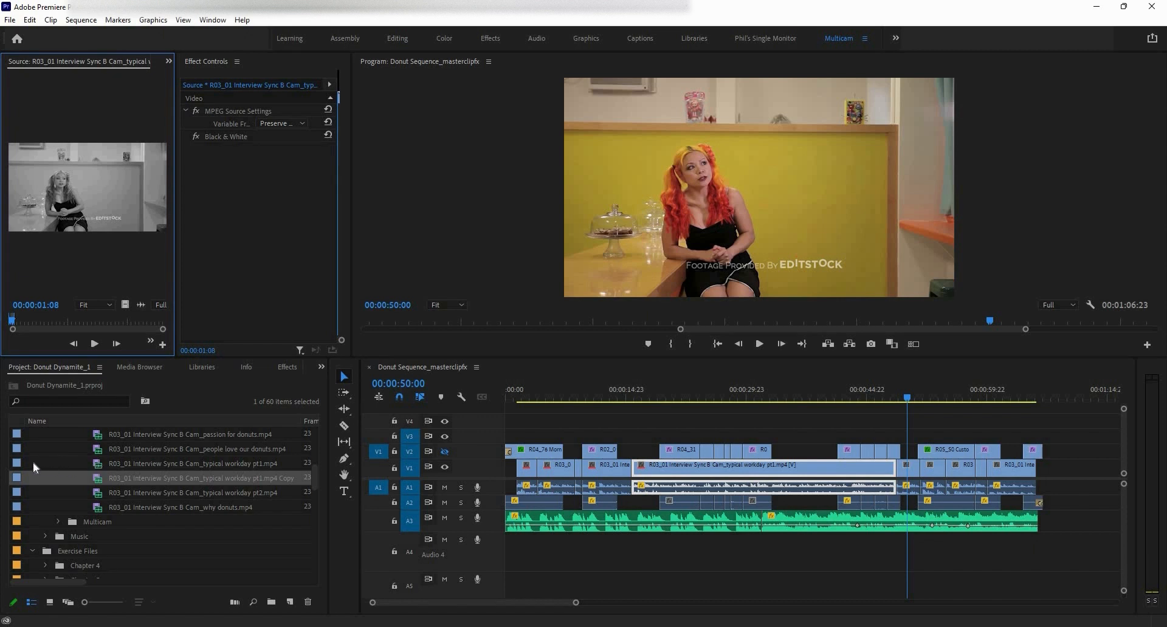
pyautogui.click(17, 464)
pyautogui.click(131, 277)
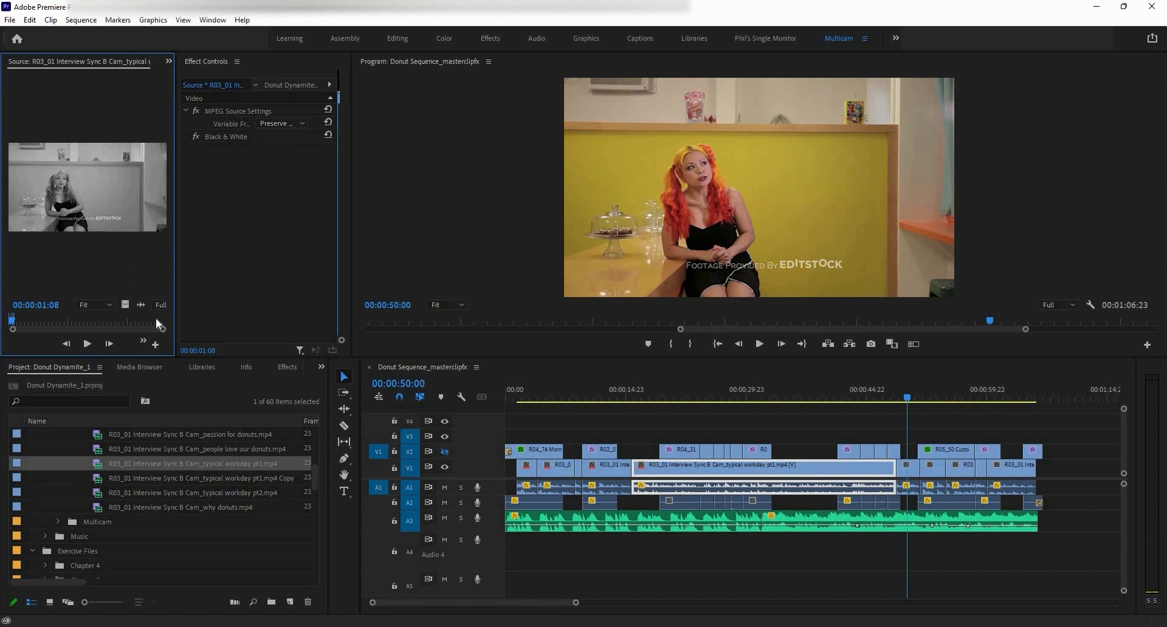
pyautogui.click(221, 137)
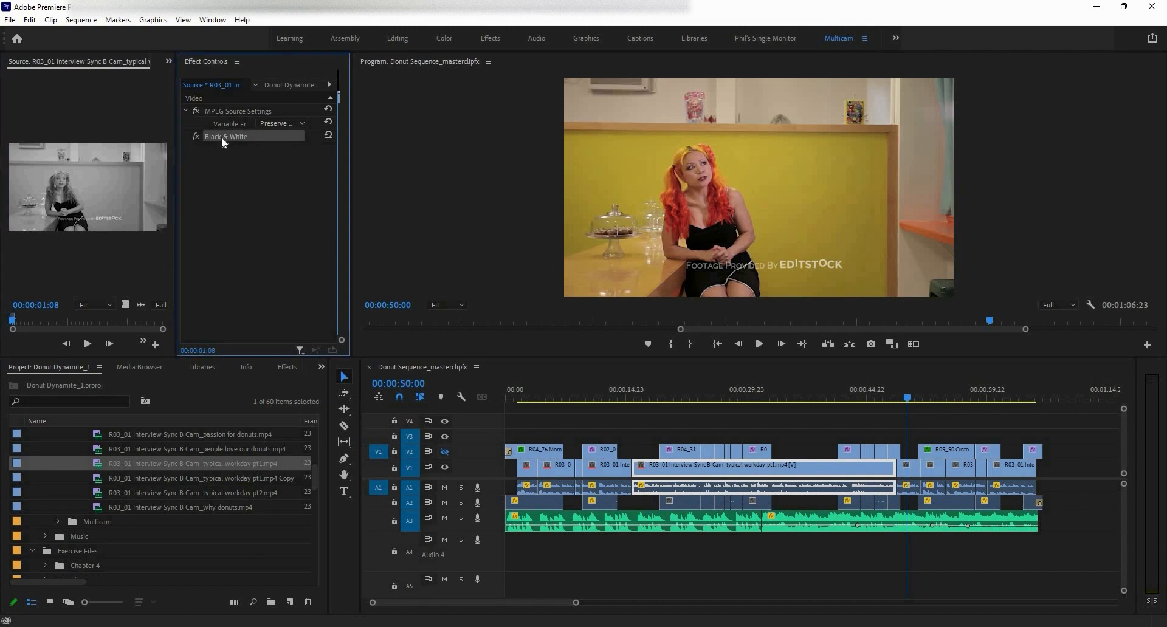
pyautogui.press('Delete')
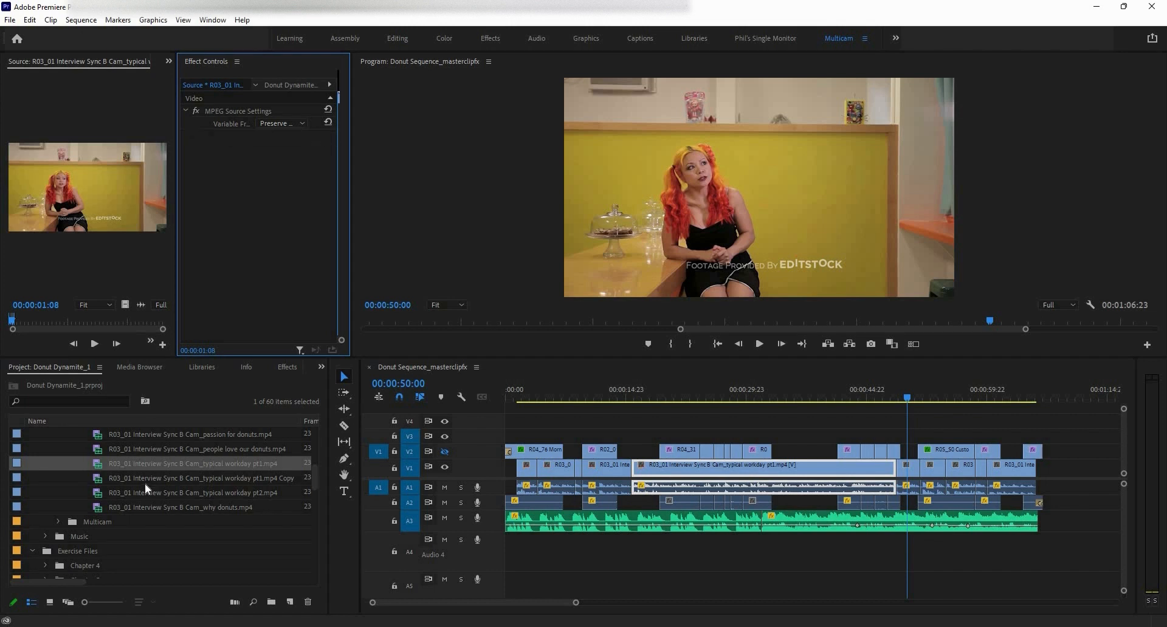
# Step: Open the typical workday pt1 copy in the Source Monitor and examine its effects against the original clip
pyautogui.click(18, 479)
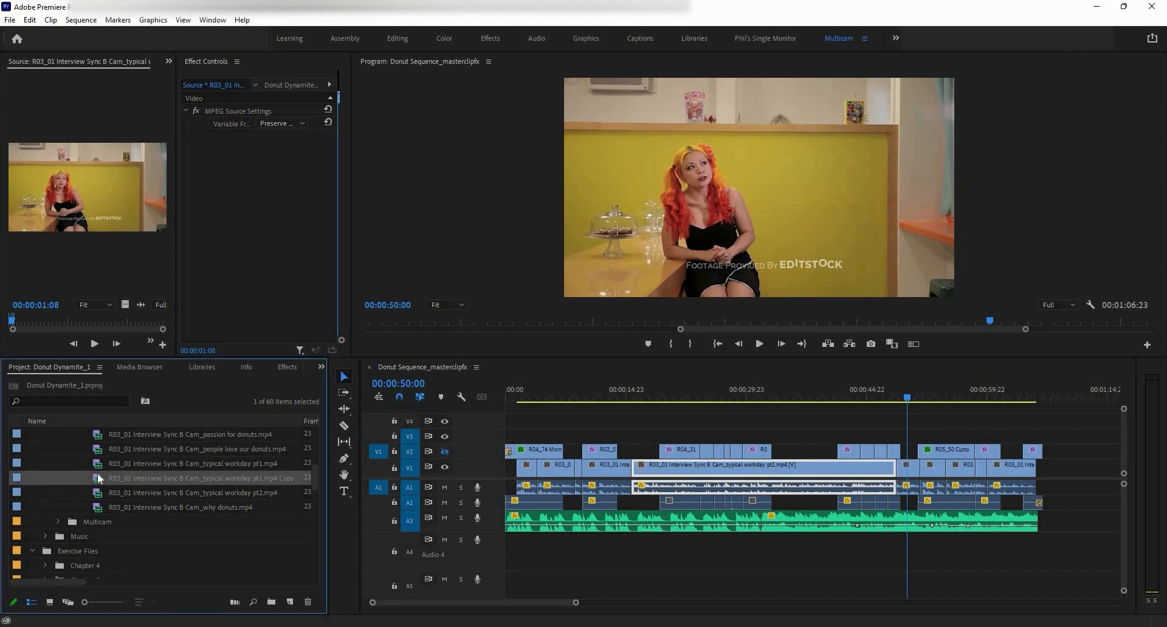
pyautogui.doubleClick(102, 480)
pyautogui.click(42, 464)
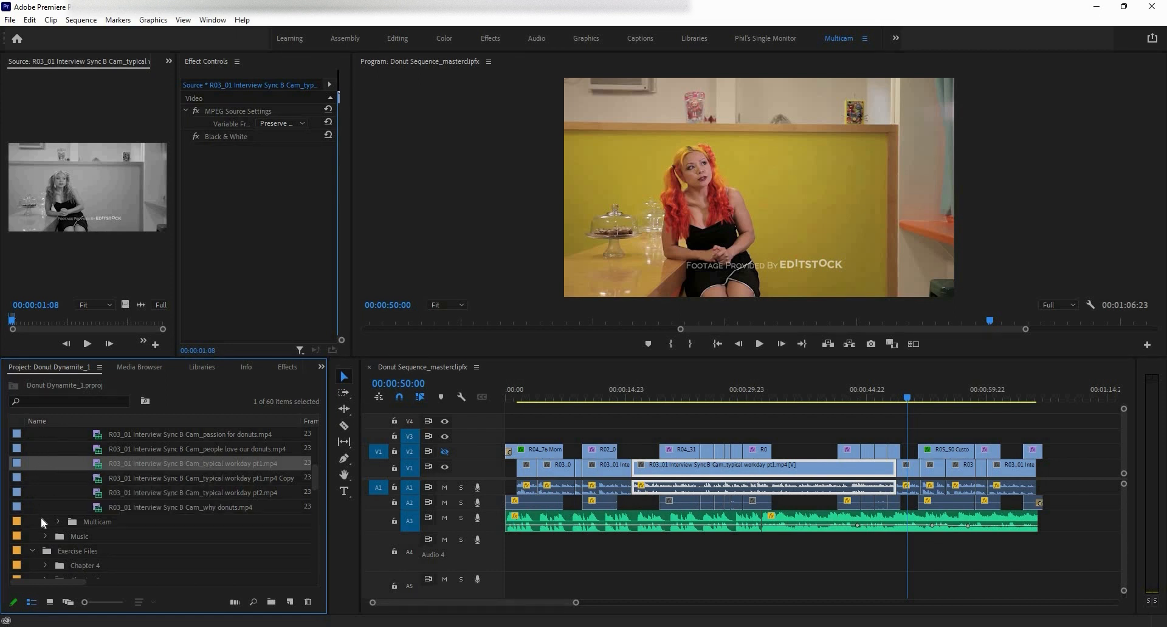
# Step: Apply the Horizontal Flip effect to the typical workday pt1 copy, then undo and redo it to compare the image
pyautogui.click(14, 477)
pyautogui.click(15, 477)
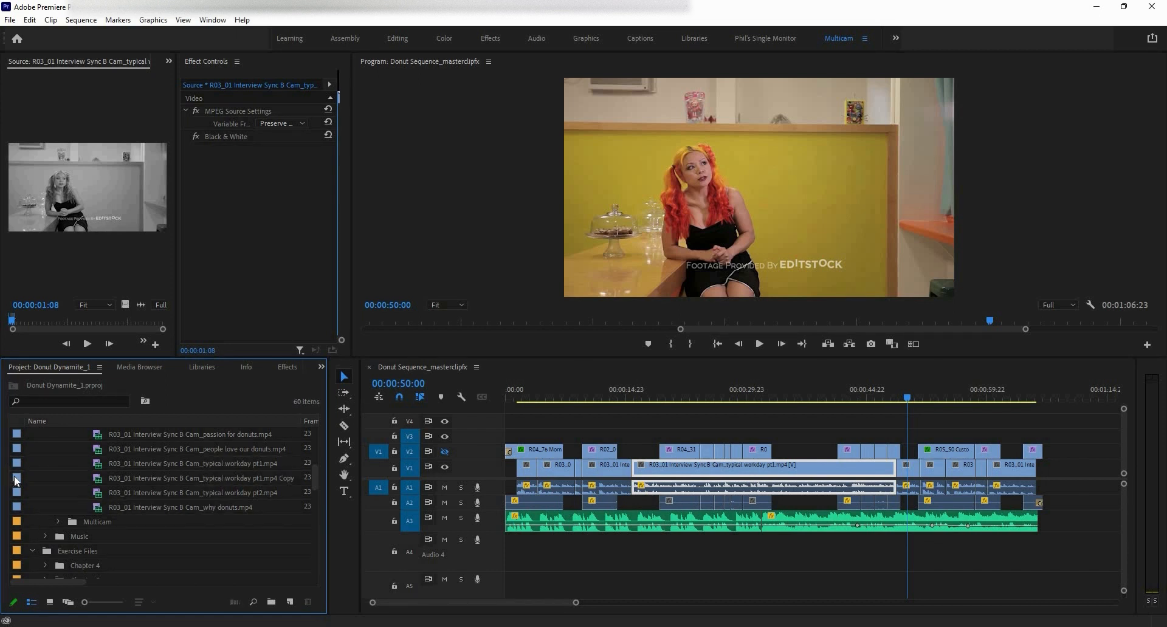
pyautogui.click(14, 479)
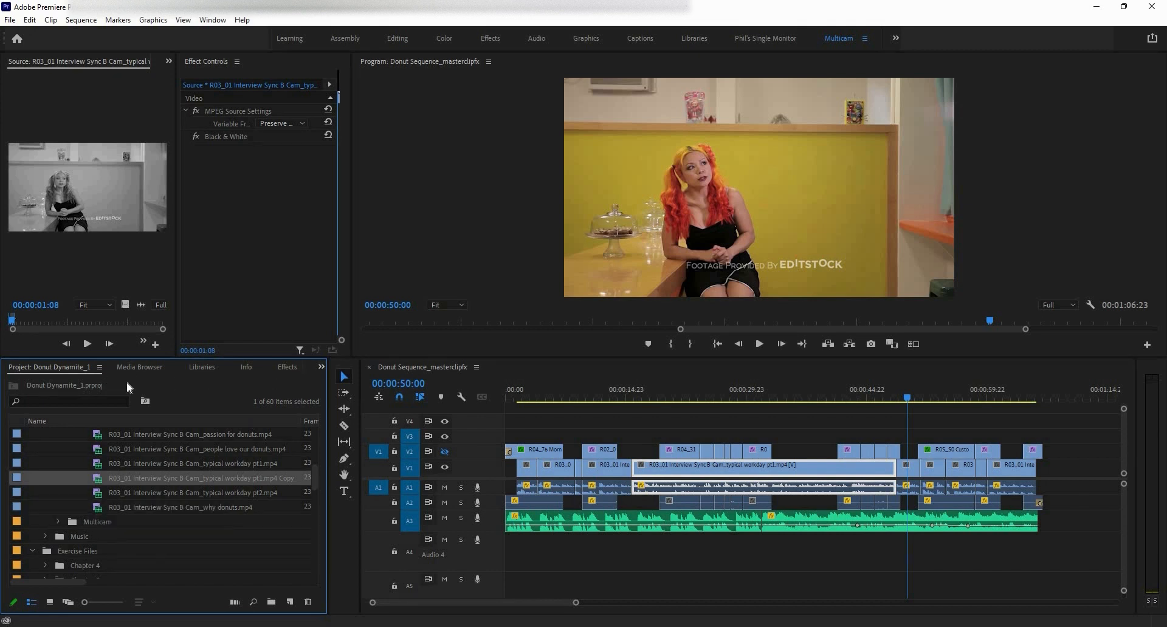
pyautogui.hotkey('shift', '7')
pyautogui.click(64, 382)
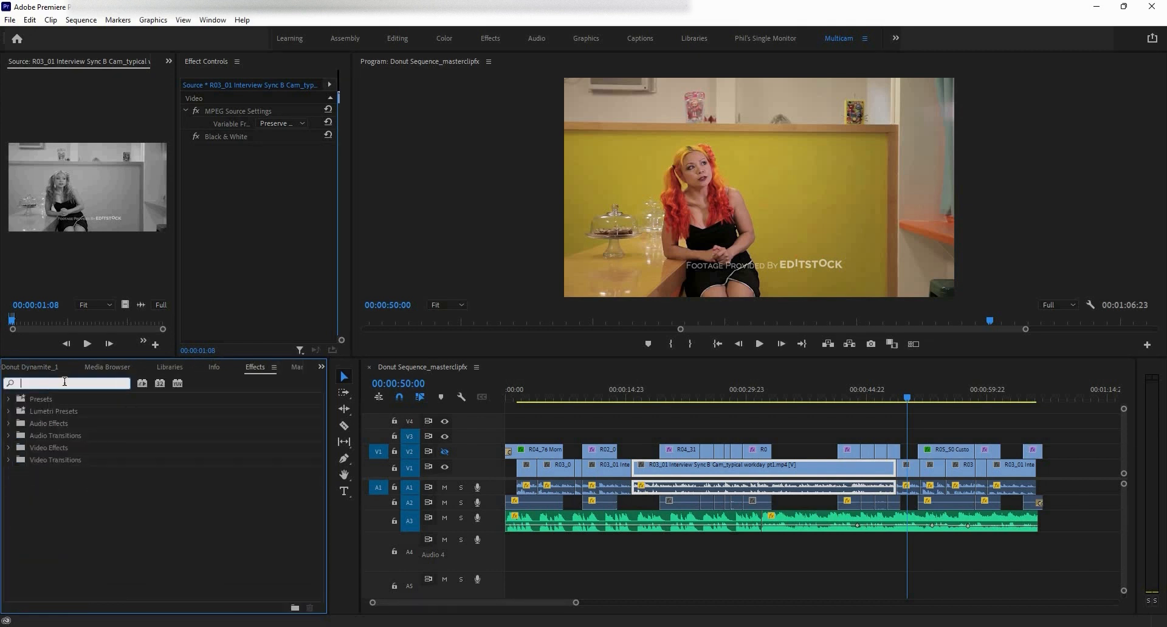
pyautogui.write('horizont')
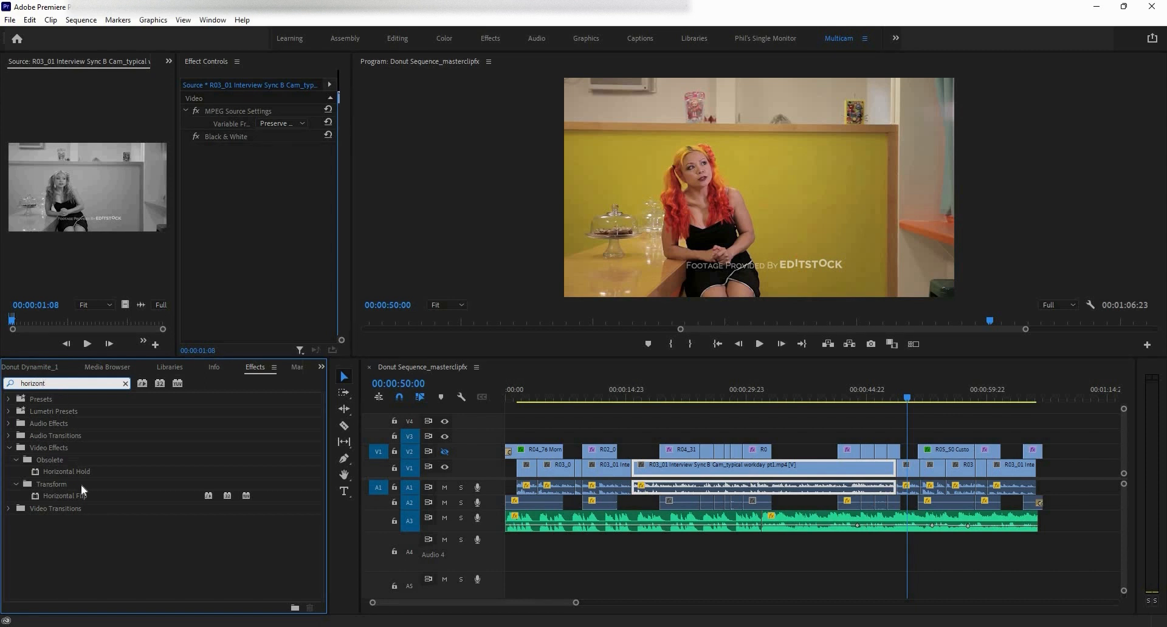
pyautogui.moveTo(85, 492); pyautogui.dragTo(232, 232)
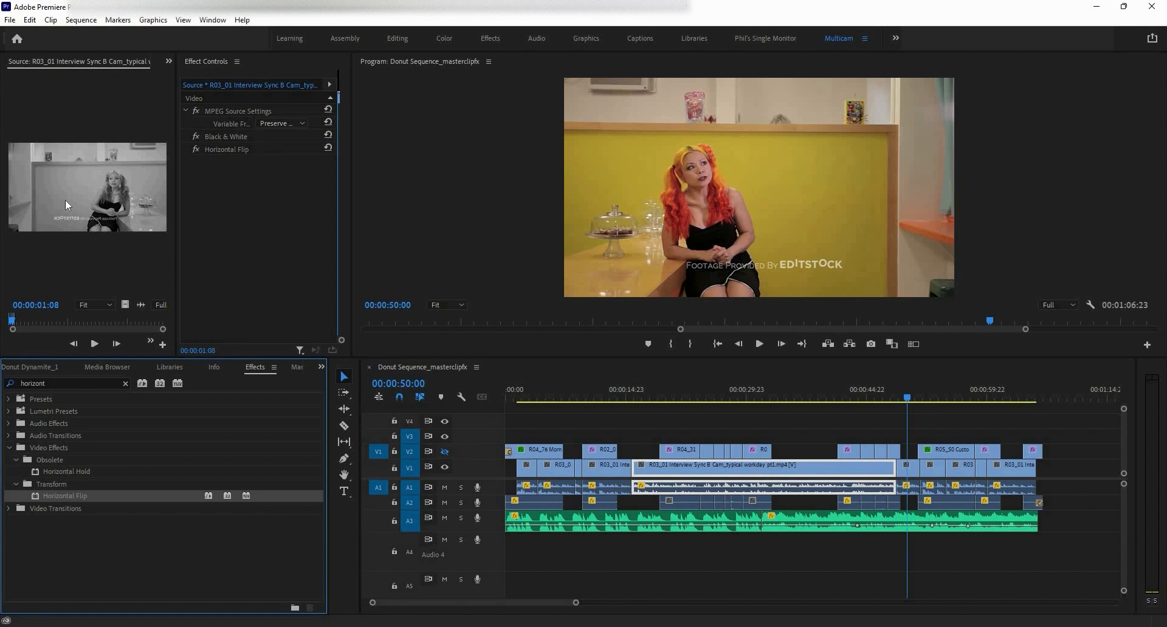
pyautogui.hotkey('ctrl', 'z')
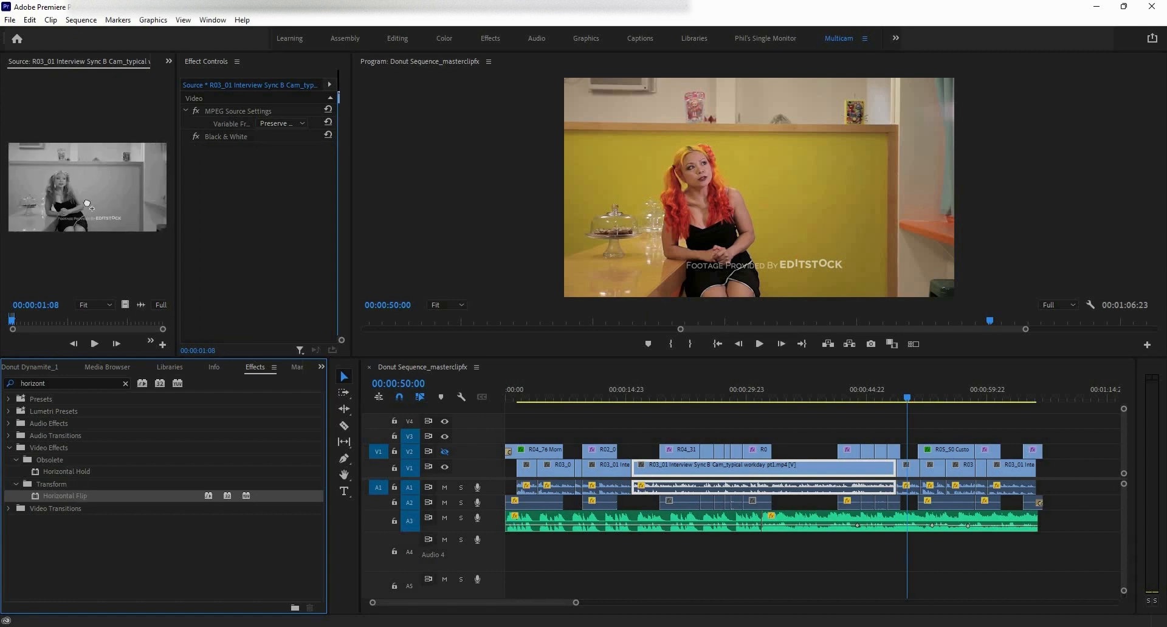
pyautogui.hotkey('ctrl', 'shift', 'z')
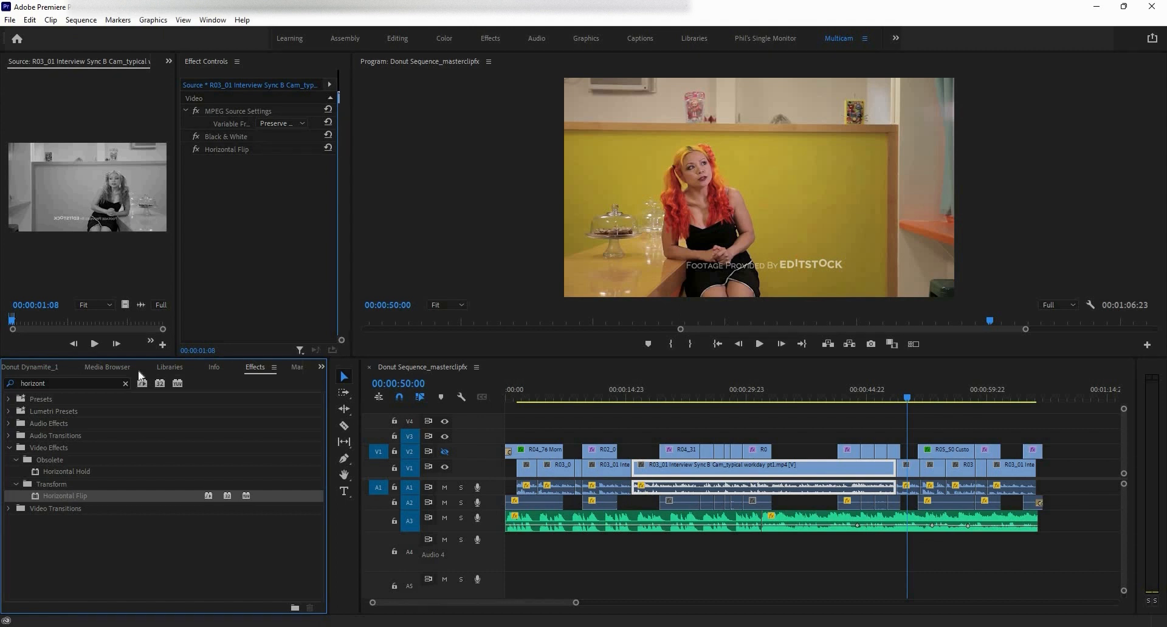
# Step: Open the original typical workday pt1 clip in the Source Monitor to check its effects, and delete its copy from the project
pyautogui.click(31, 367)
pyautogui.moveTo(28, 463); pyautogui.dragTo(75, 265)
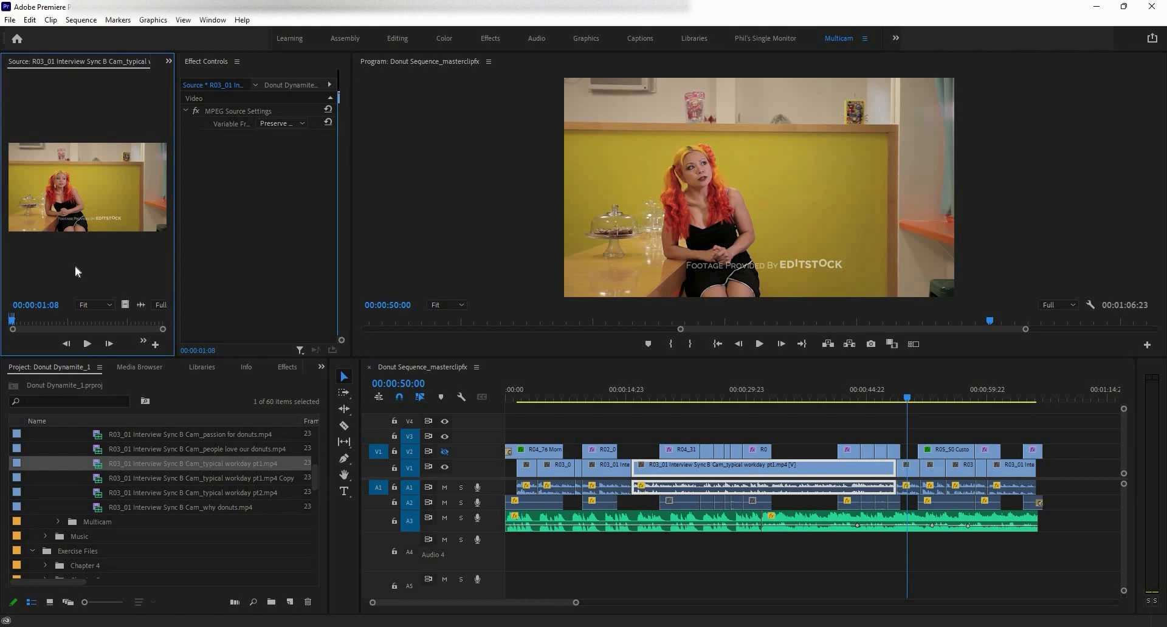
pyautogui.press('Delete')
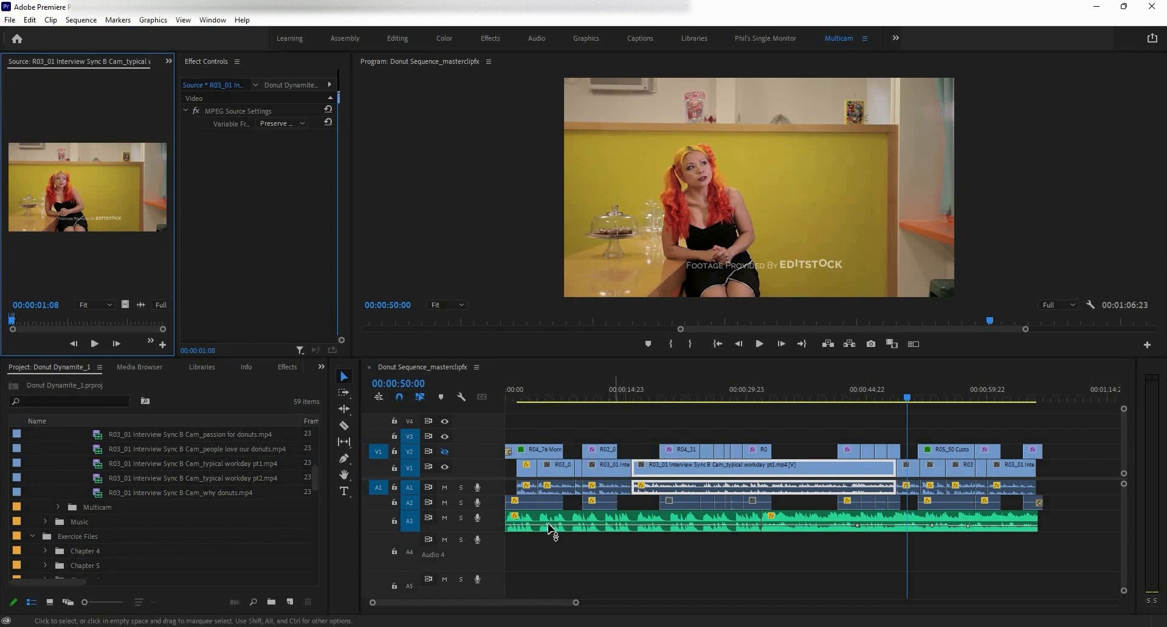
# Step: Select the first V1 typical workday pt1 segment with the playhead at 00:00:01:18, and undo recent changes to restore its Auto Contrast effect
pyautogui.moveTo(549, 527)
pyautogui.click(535, 474)
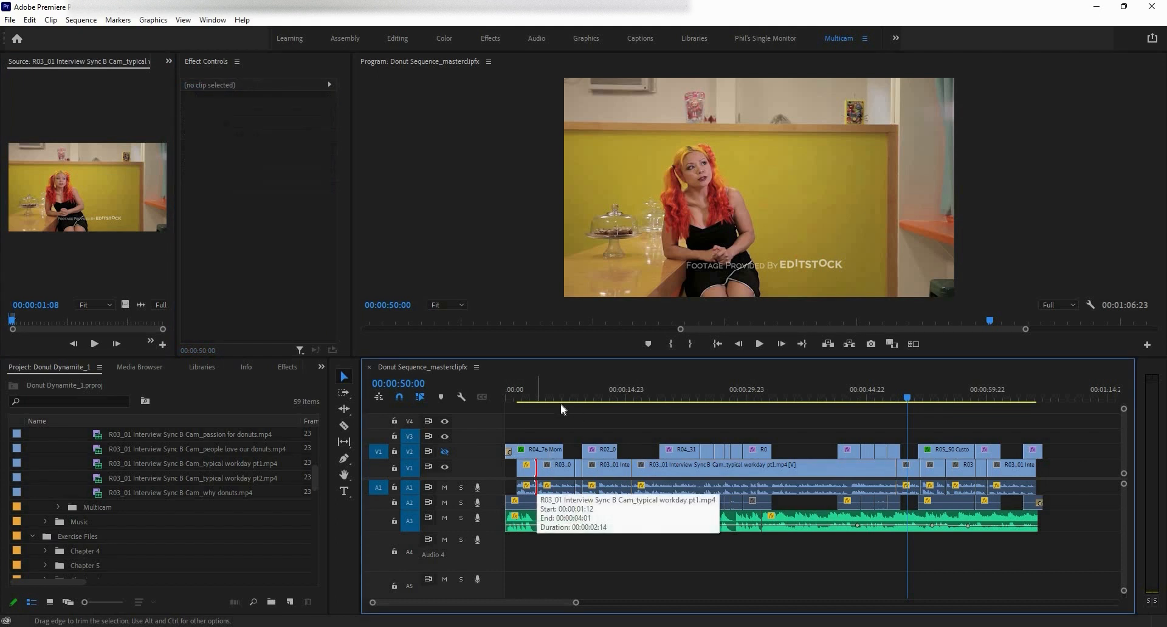
pyautogui.click(520, 392)
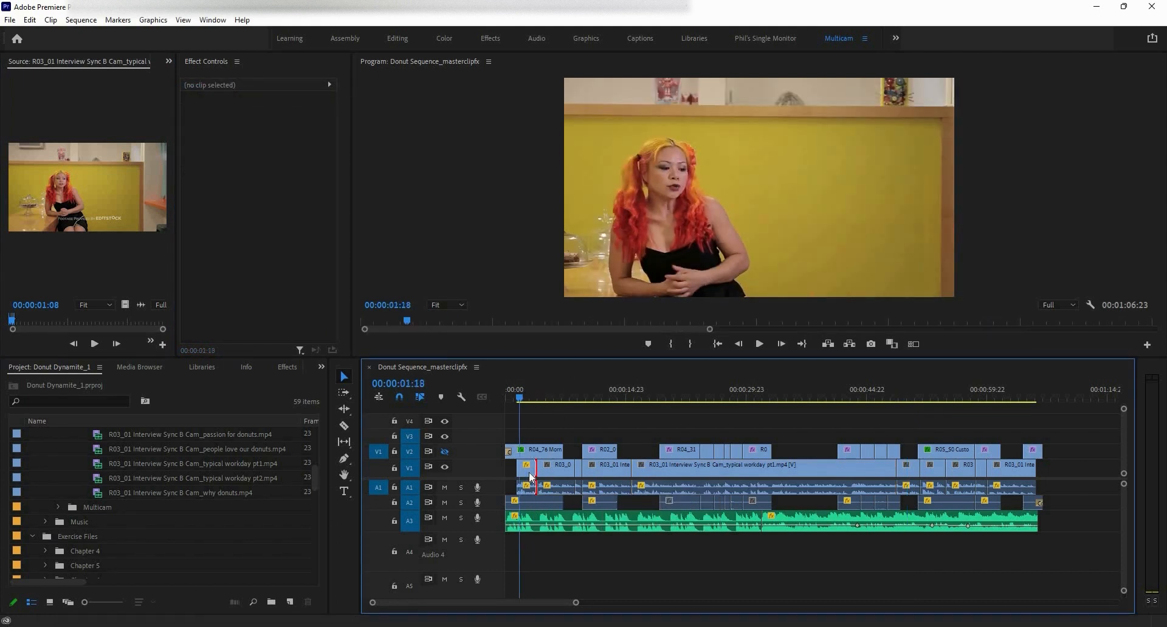
pyautogui.click(531, 477)
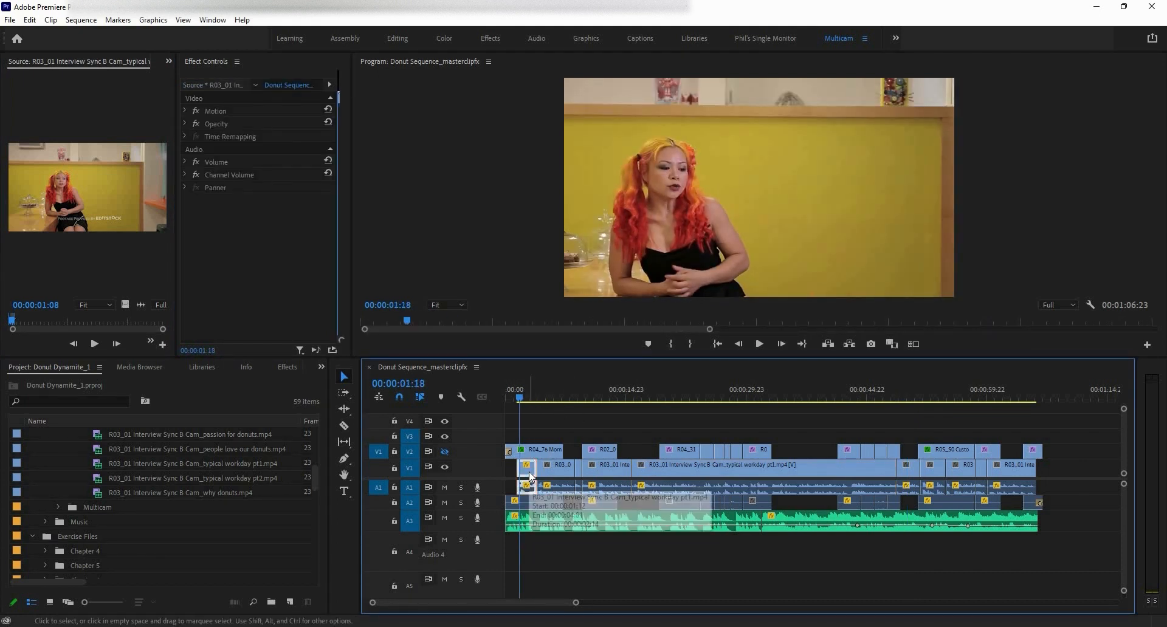
pyautogui.hotkey('ctrl', 'z')
pyautogui.hotkey('ctrl', 'z')
pyautogui.hotkey('ctrl', 'z')
pyautogui.hotkey('ctrl', 'z')
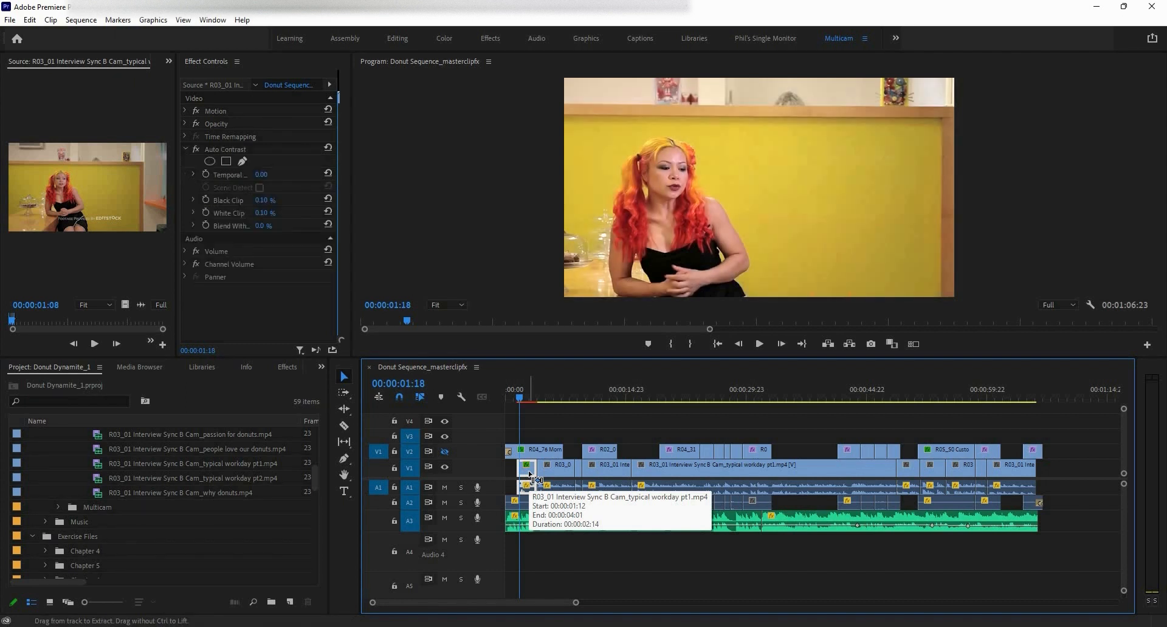